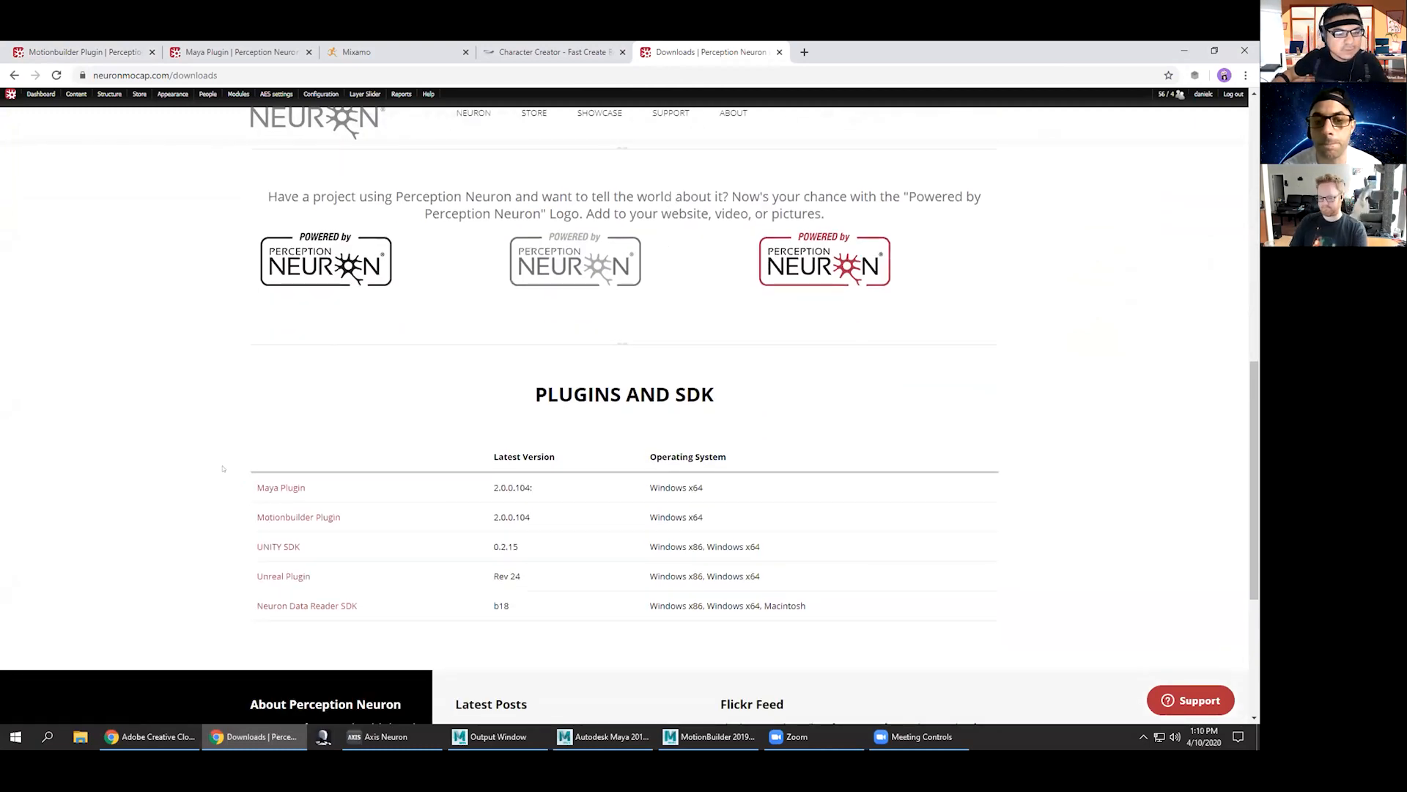
Open the website's Maya Plugin page, and switch to File Explorer to open the inner MayaPluginforPN folder on the Desktop with readable file names.
left_click(258, 488)
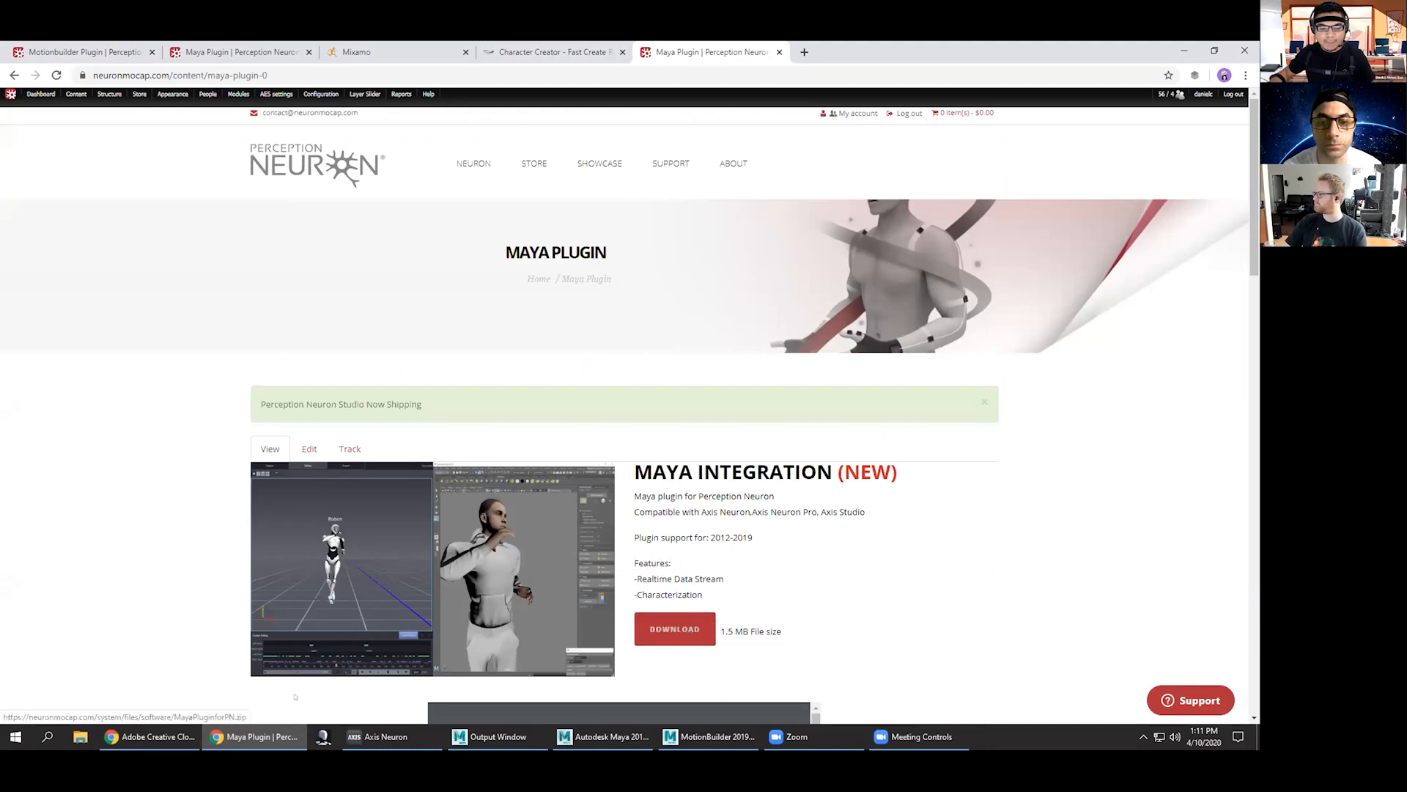
left_click(81, 736)
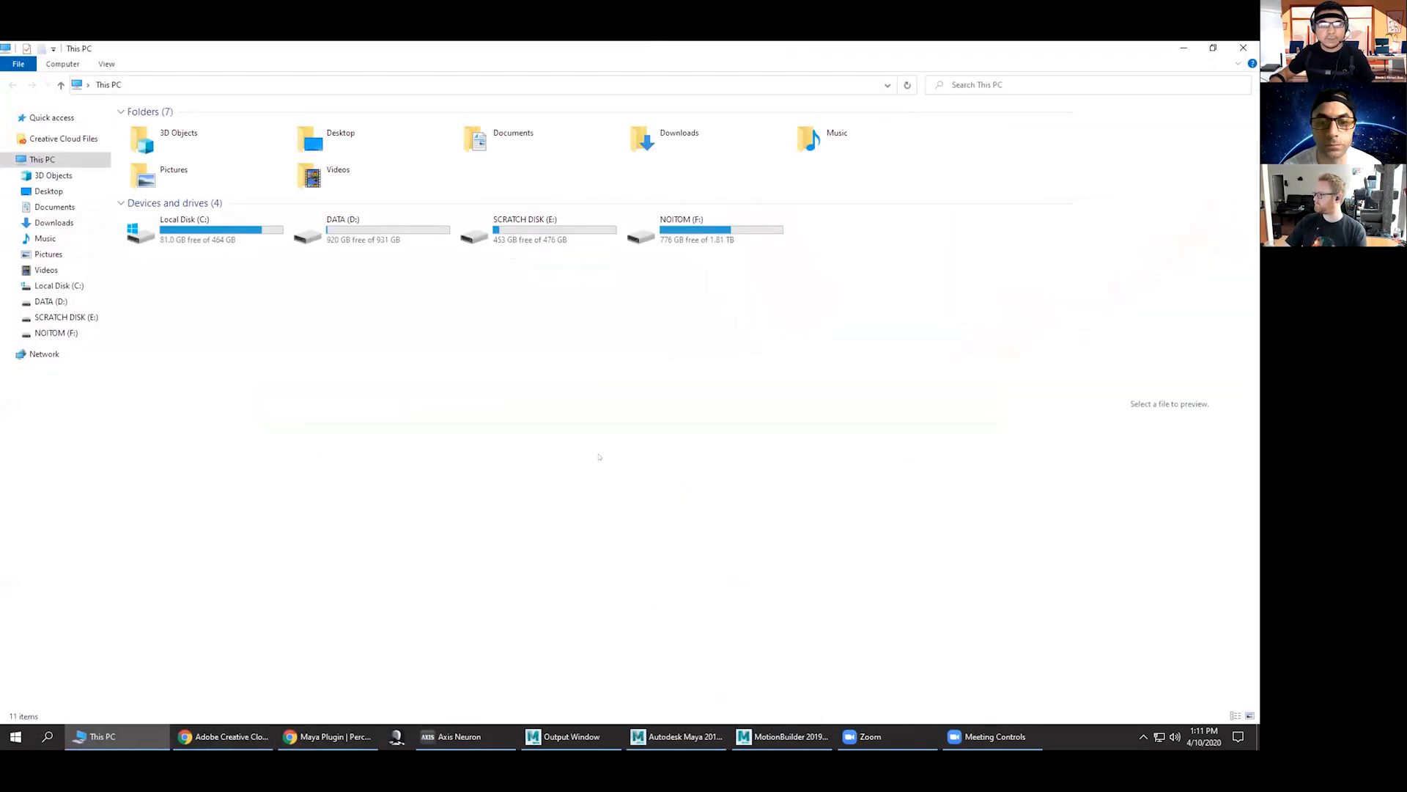
left_click(49, 191)
double_click(236, 148)
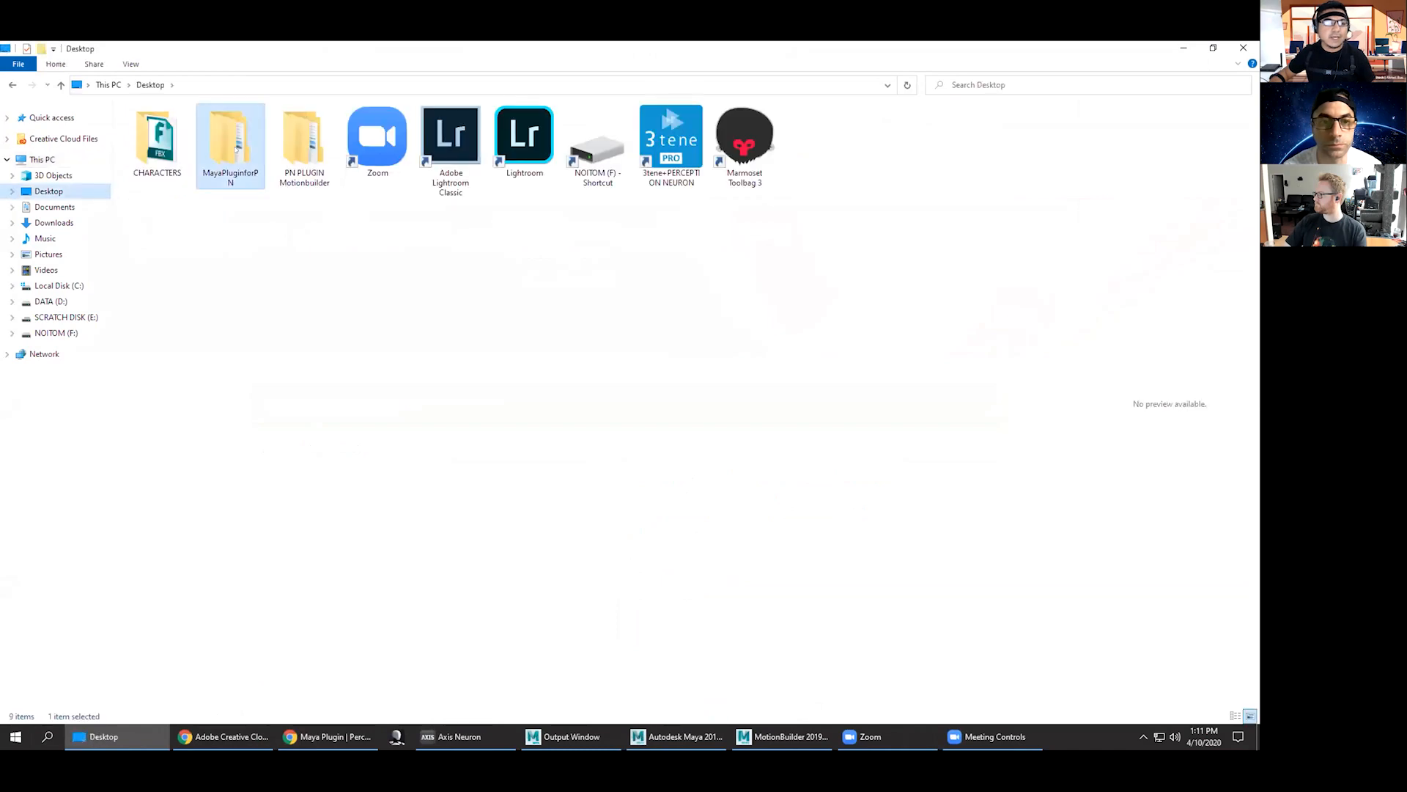
double_click(225, 129)
left_click_drag(292, 108, 360, 108)
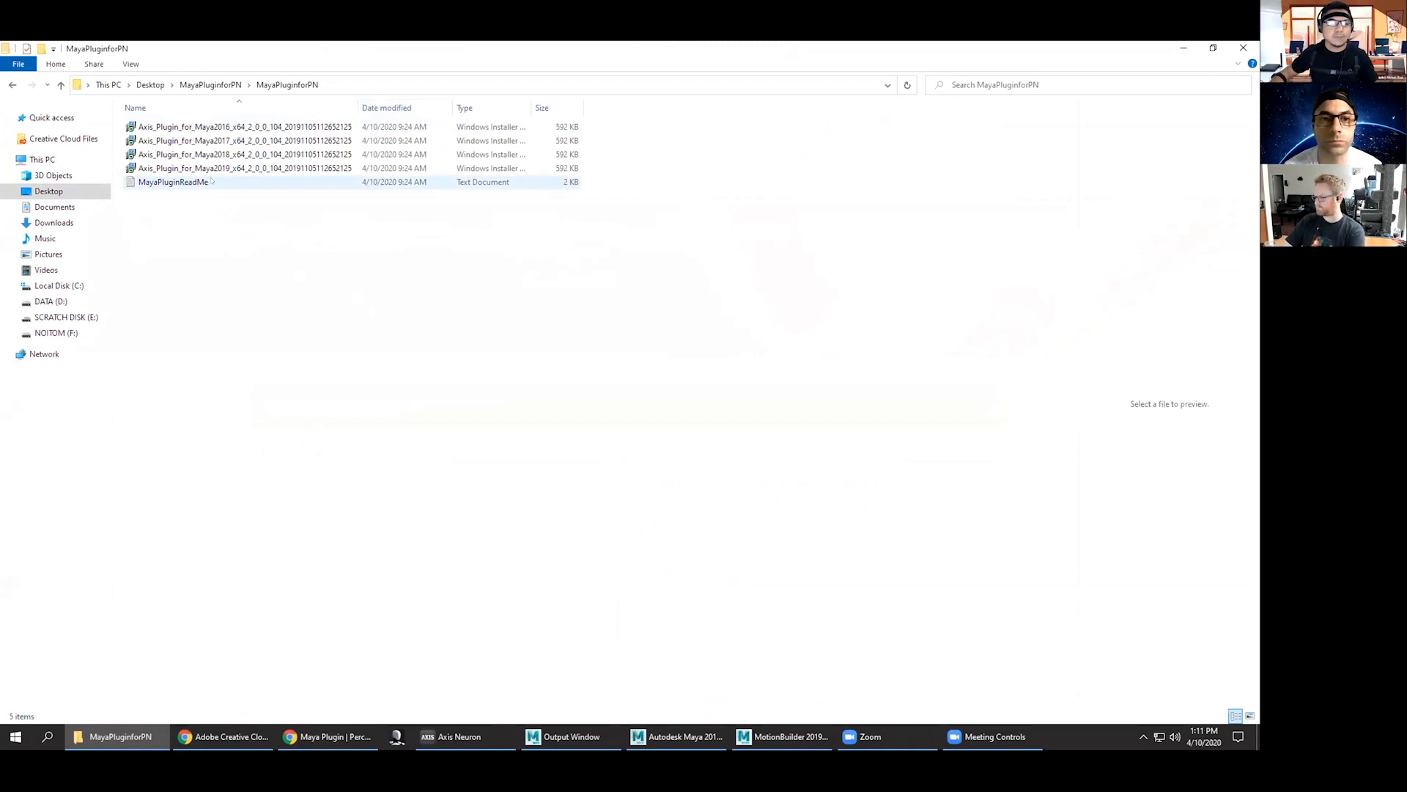
Try to run the Axis plugin installer for Maya 2019 past the SmartScreen warning, and dismiss the Norton Download Insight dialog.
double_click(292, 169)
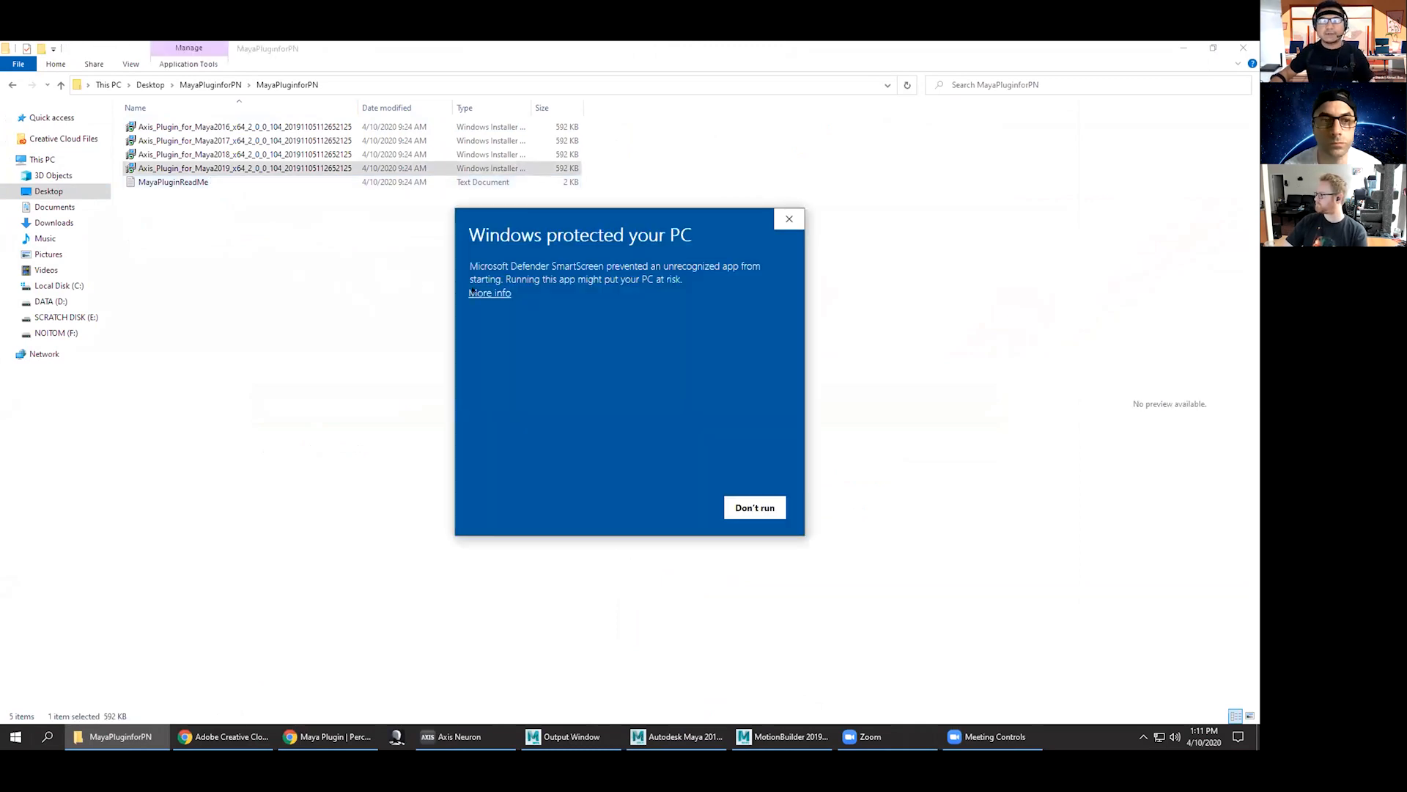
left_click(486, 292)
left_click(675, 506)
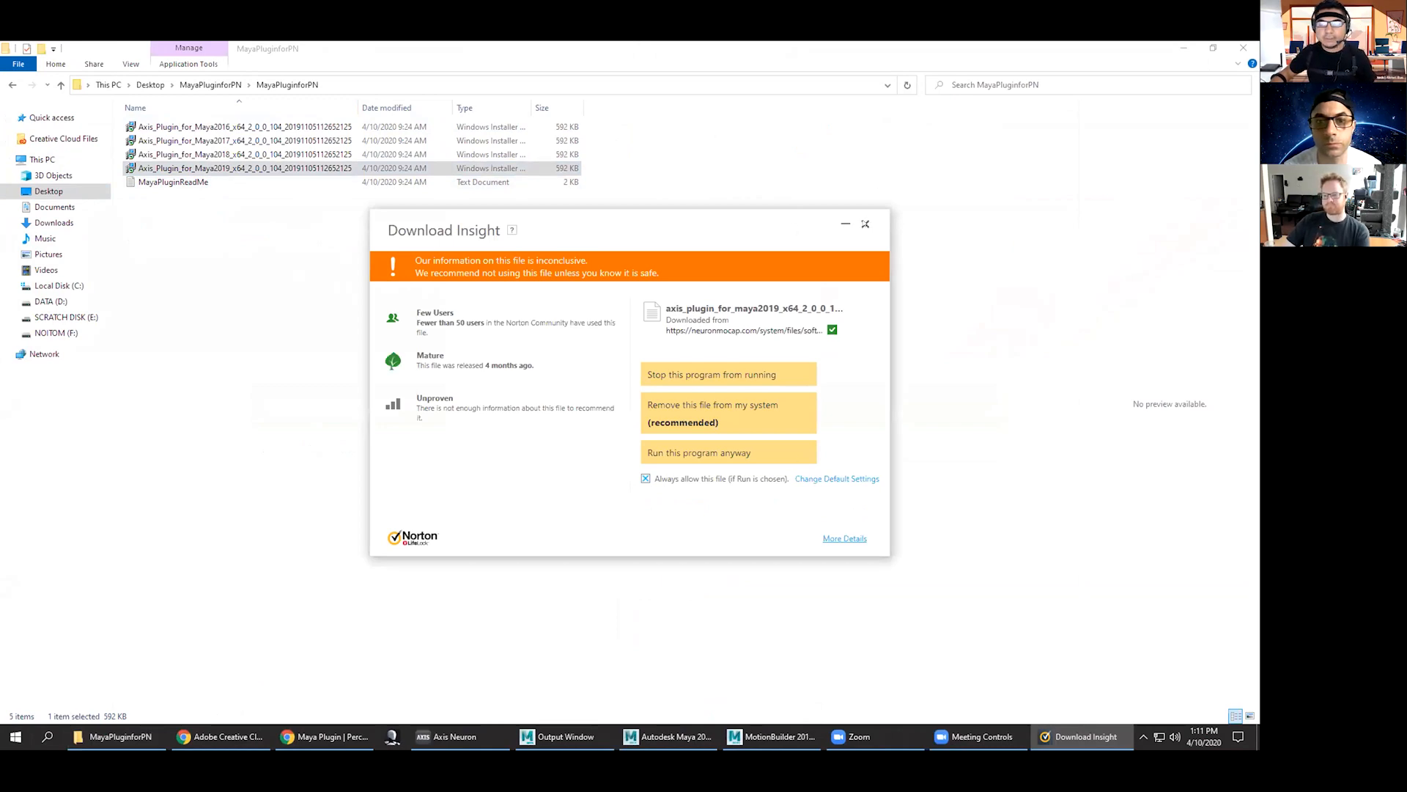
left_click(865, 223)
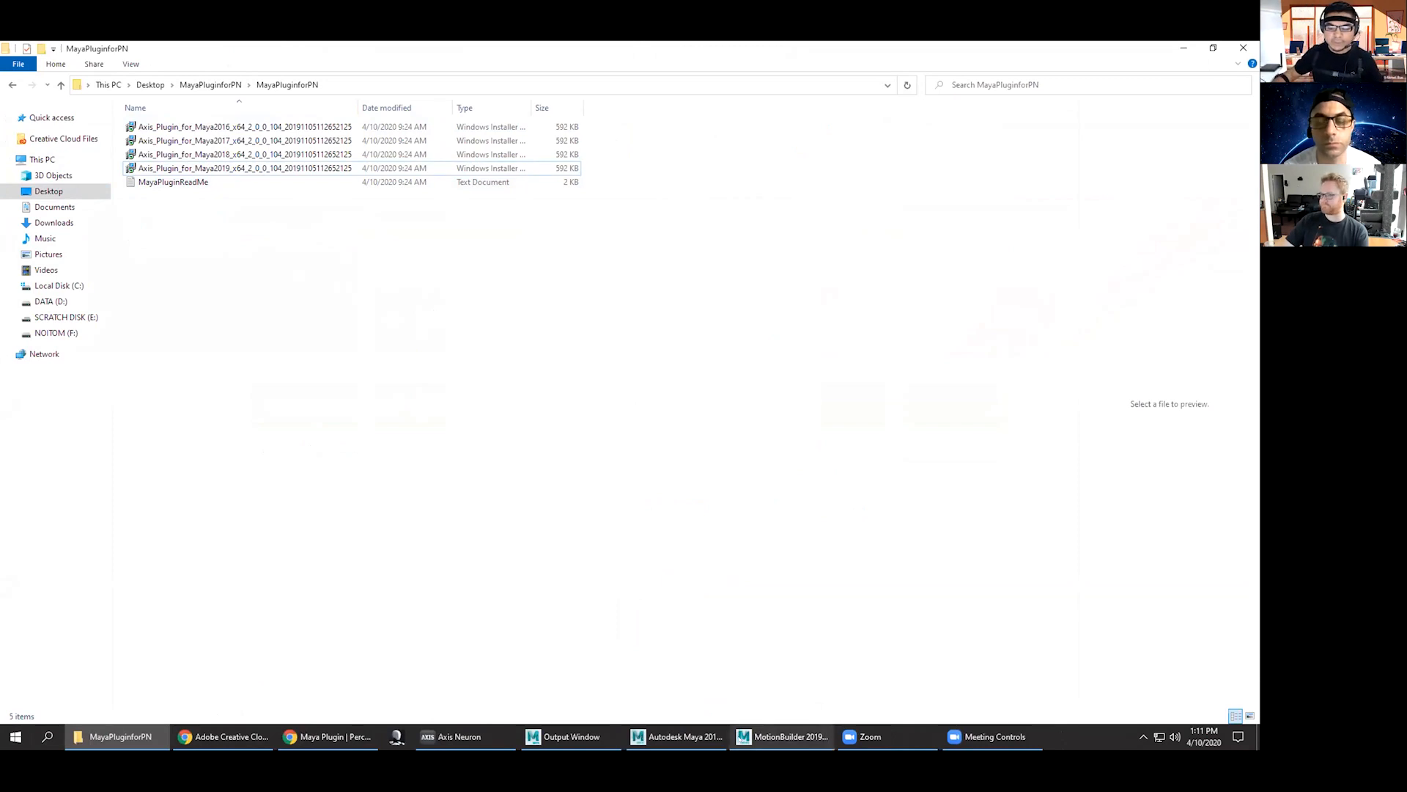
Switch to Maya and search the Plug-in Manager for "noitom" to check the plug-in's Loaded and Auto load options.
left_click(664, 735)
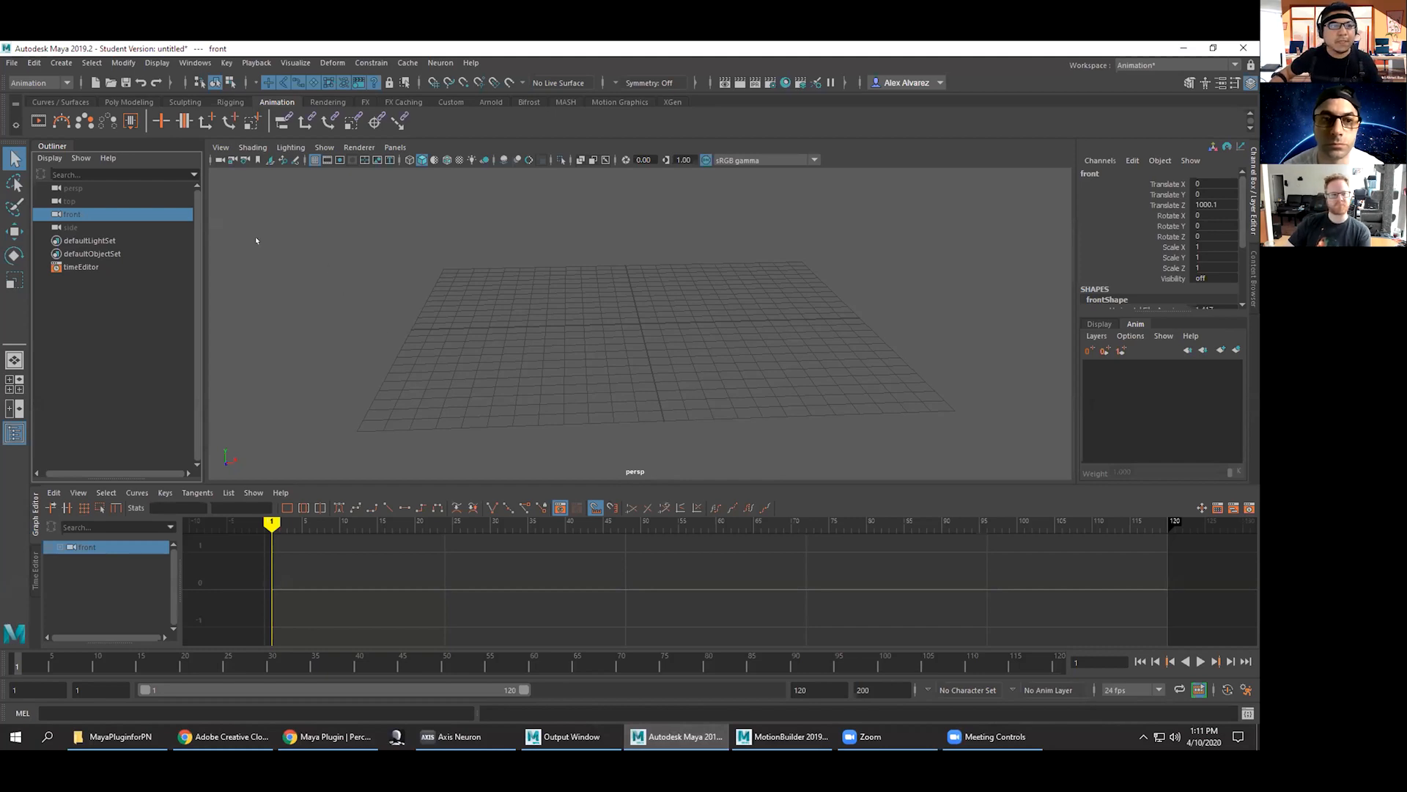
left_click(123, 62)
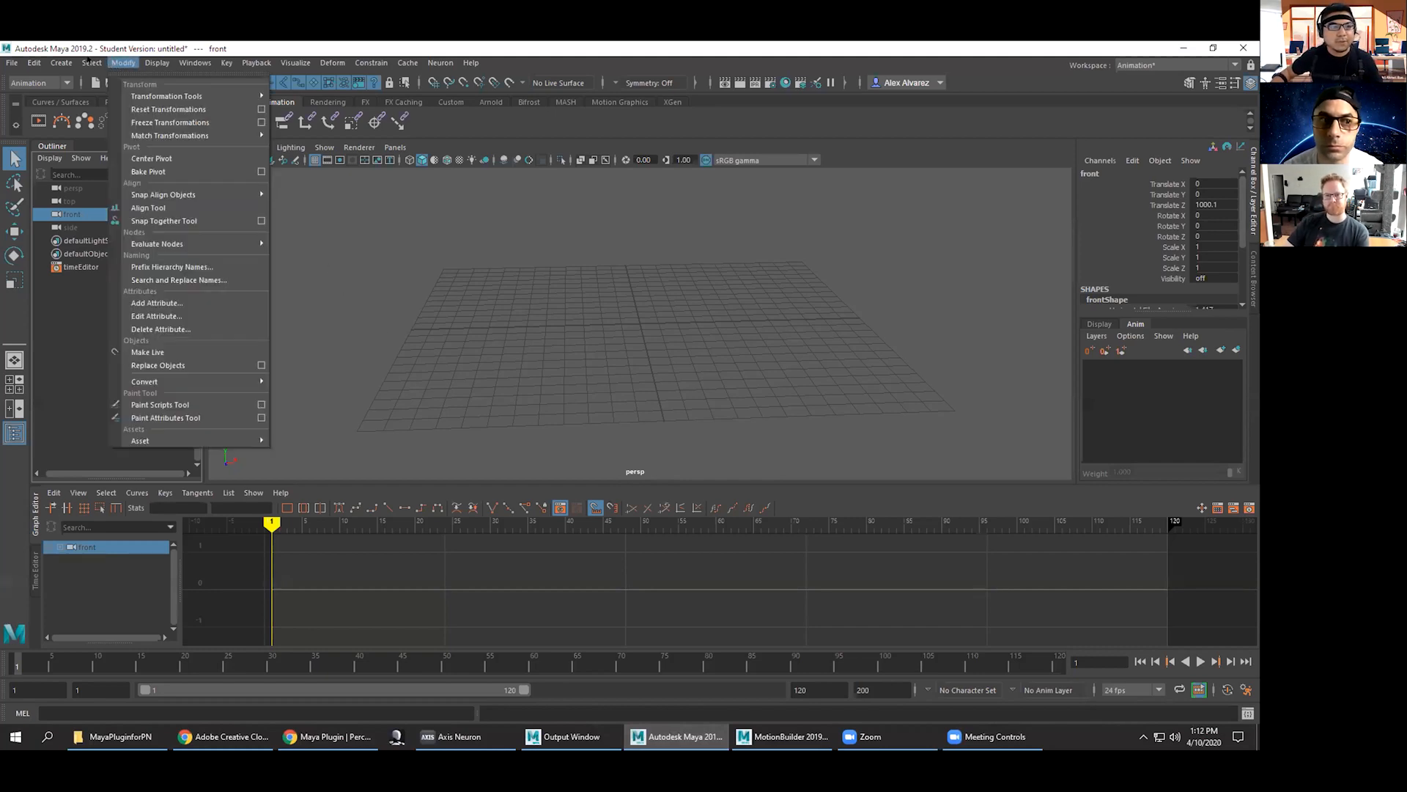
left_click(195, 63)
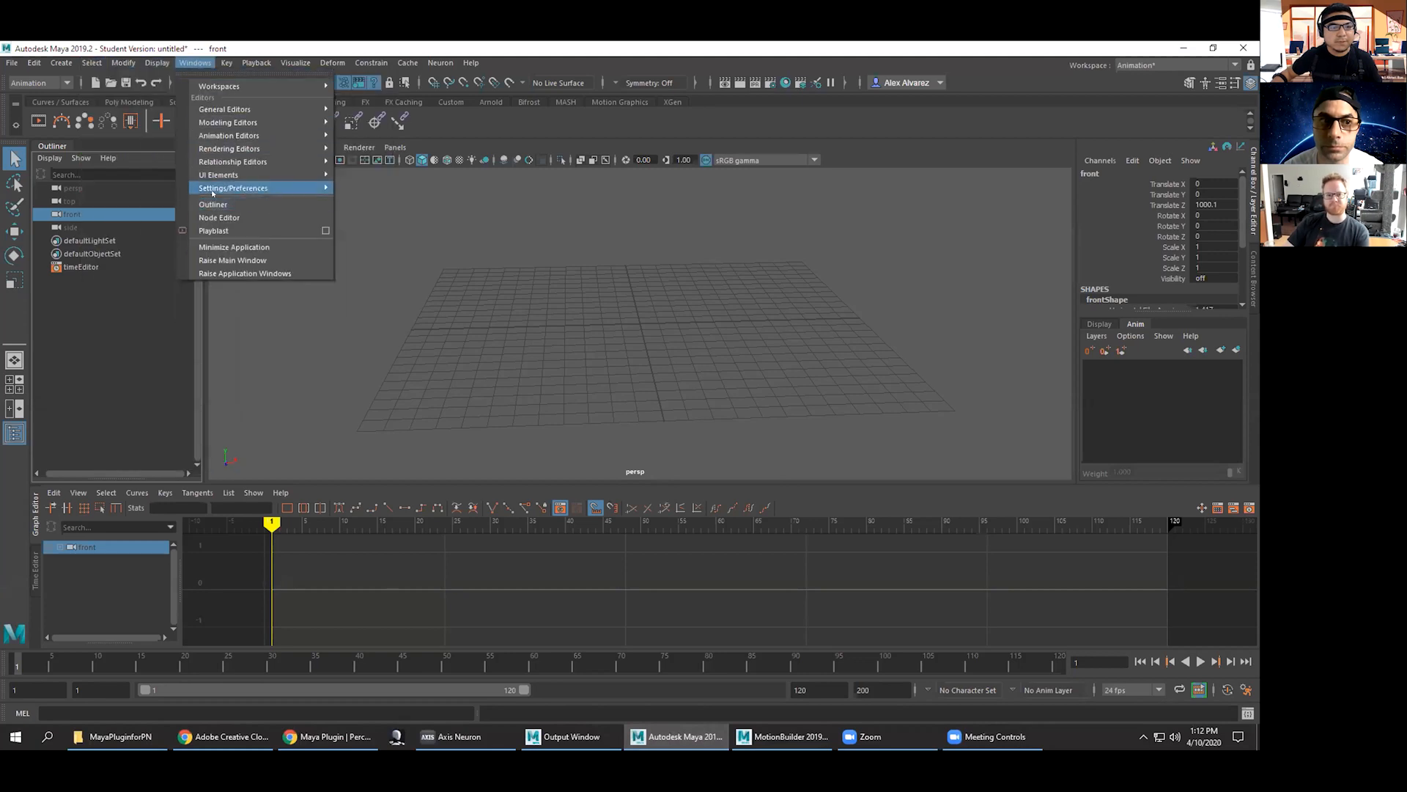
mouse_move(213, 192)
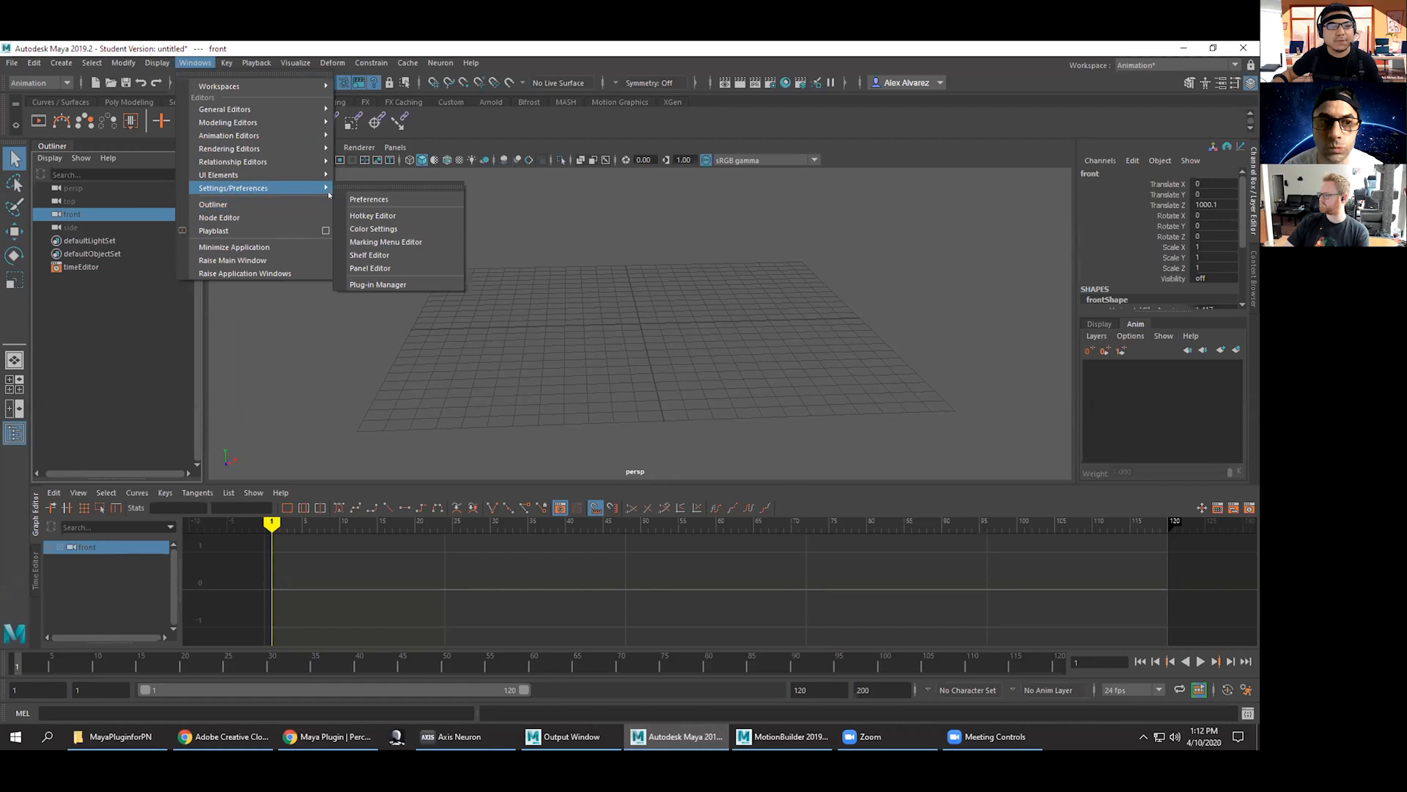
left_click(365, 283)
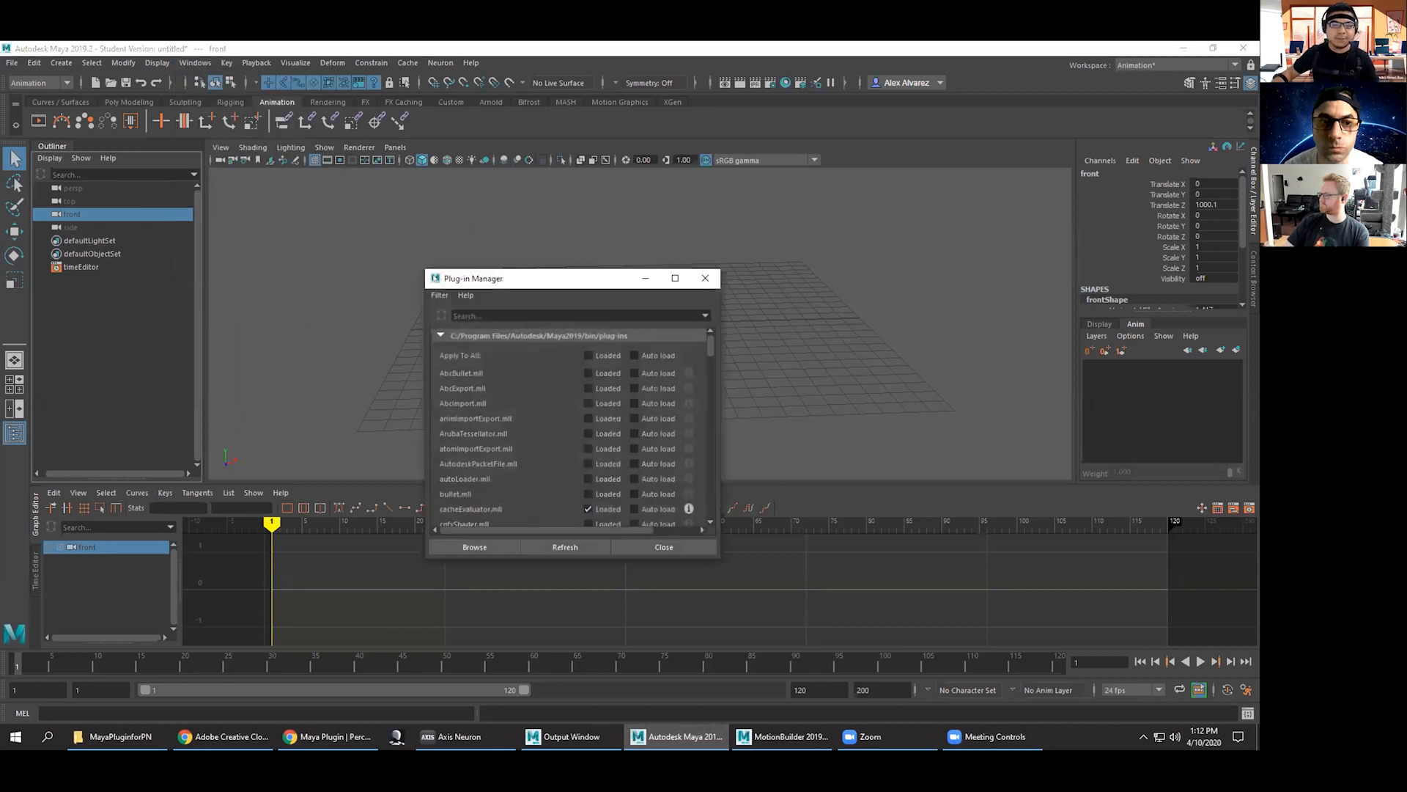
left_click(468, 311)
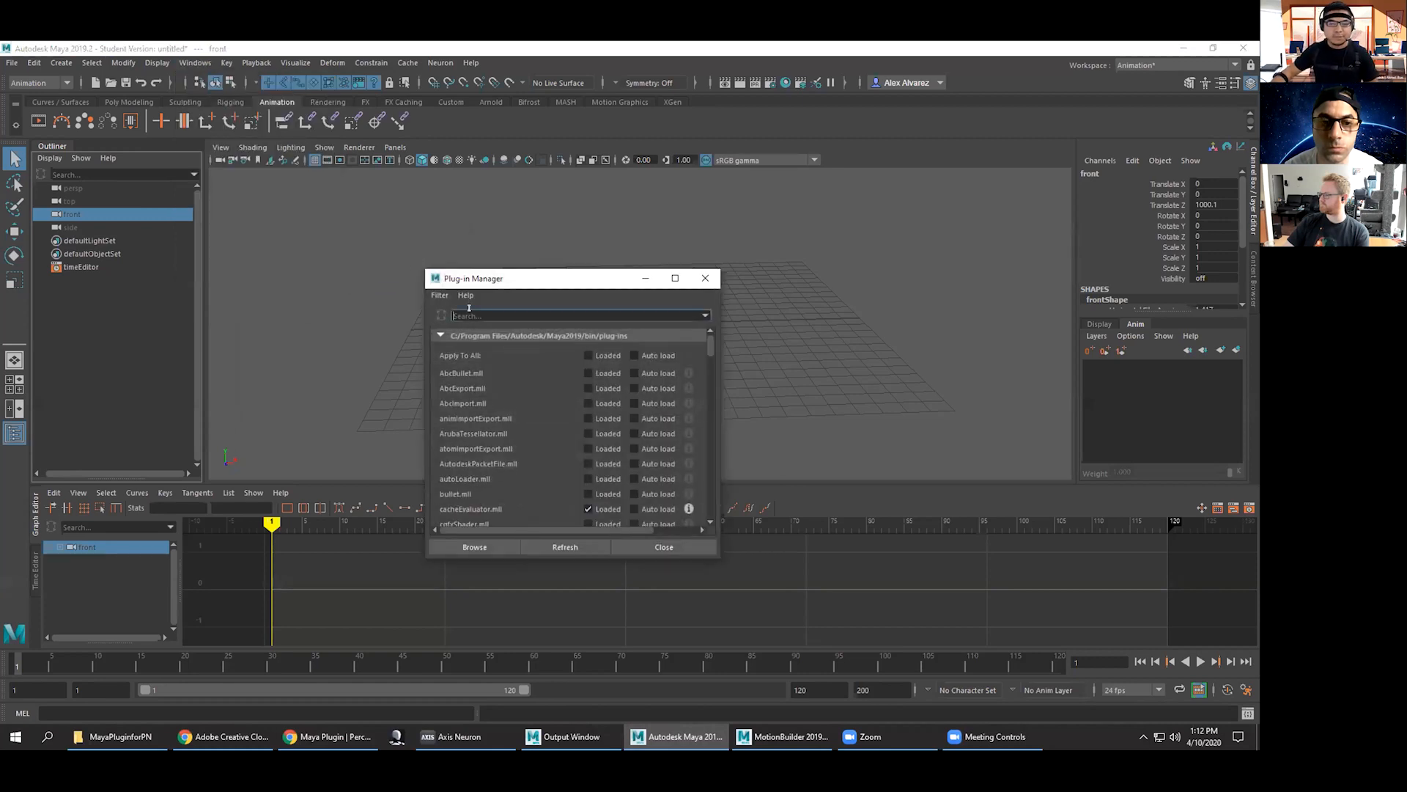
type("noit")
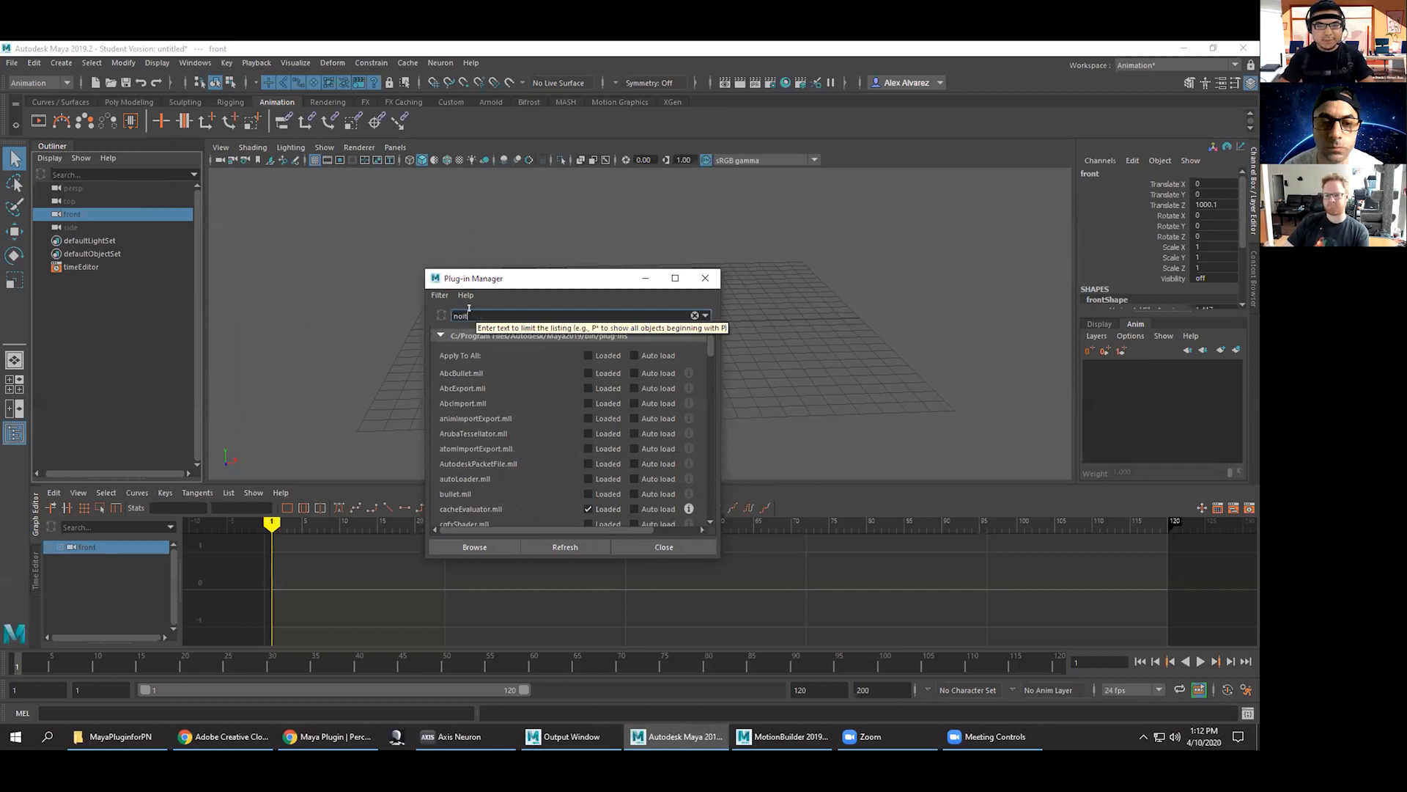
type("om")
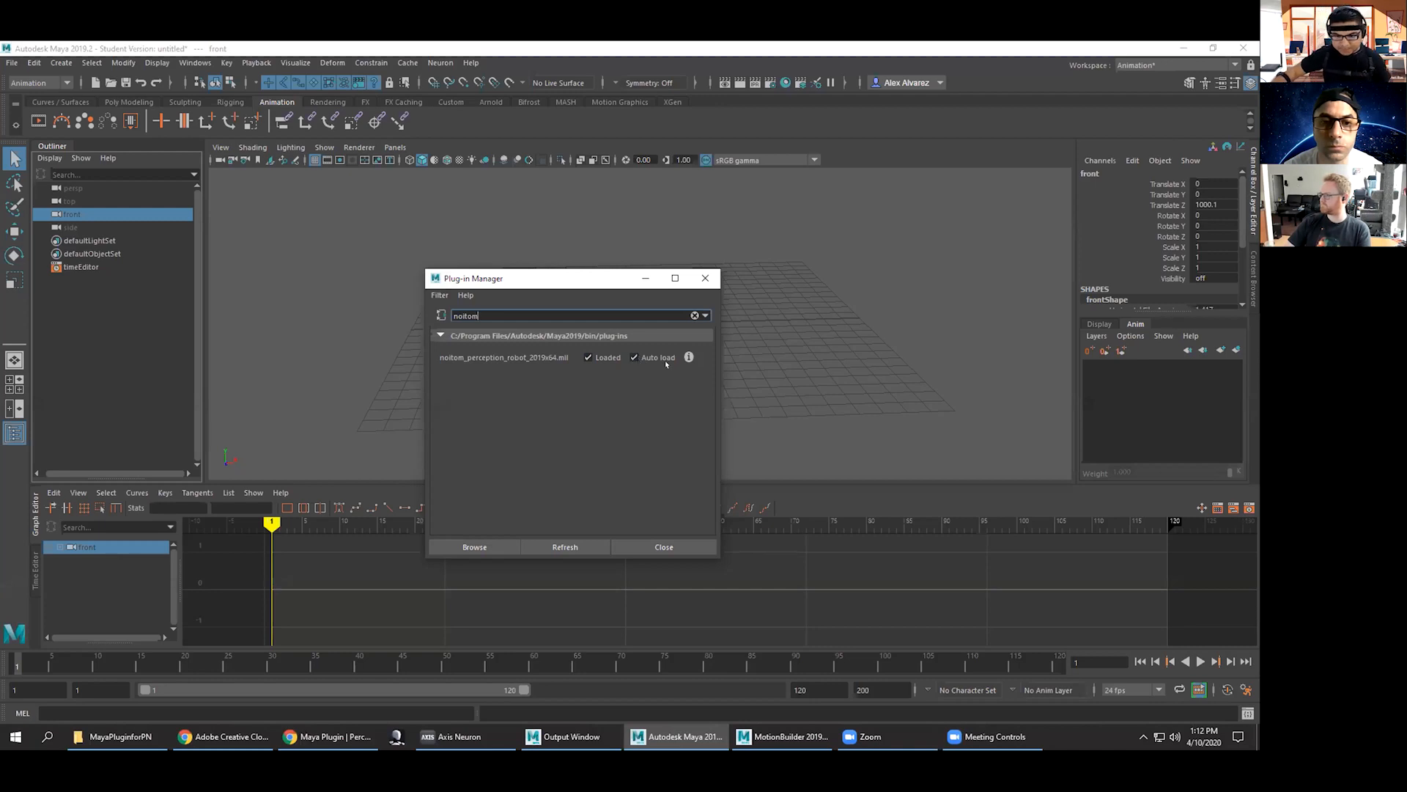
Search the Plug-in Manager for "fbx" to check the FBX plug-ins' load options, and close the manager.
double_click(489, 309)
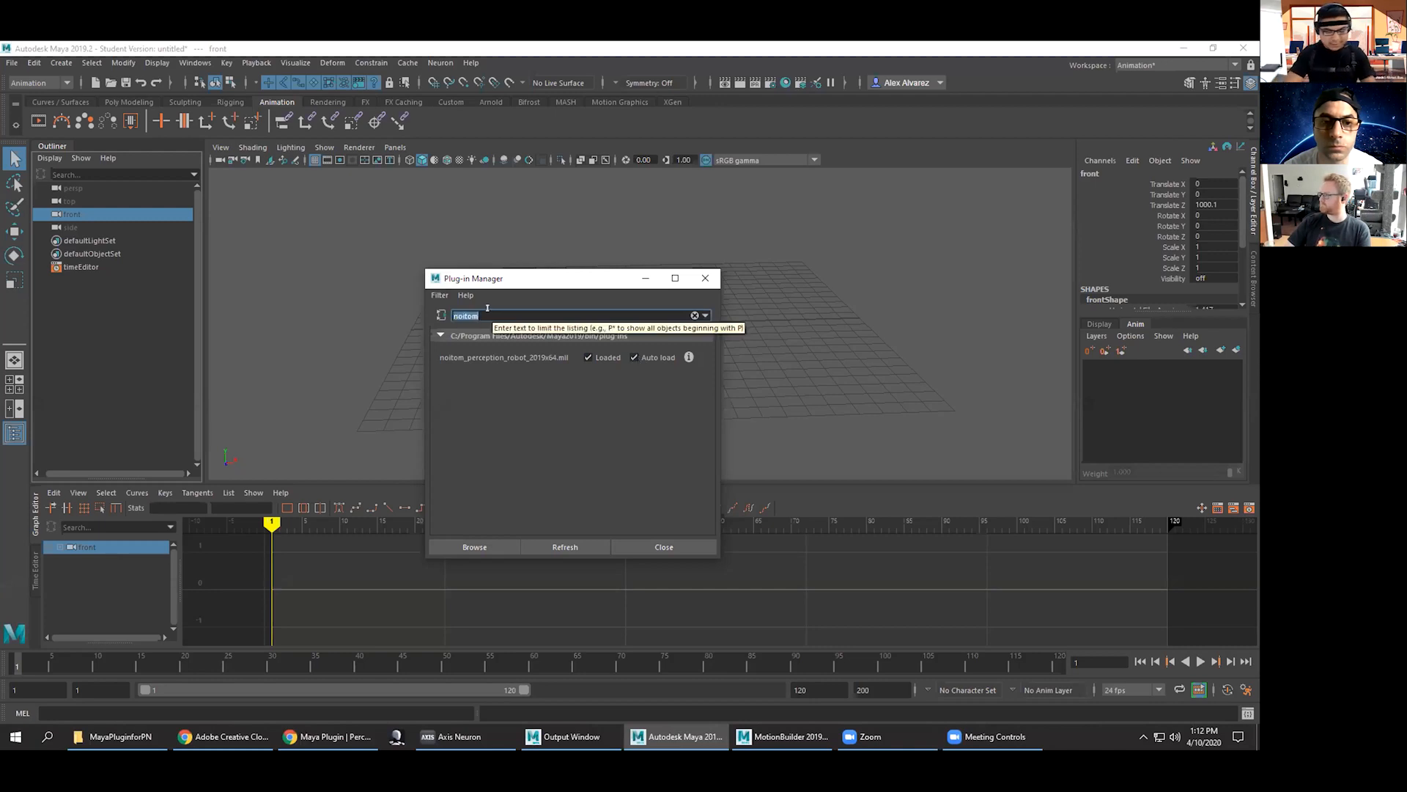
type("fbx")
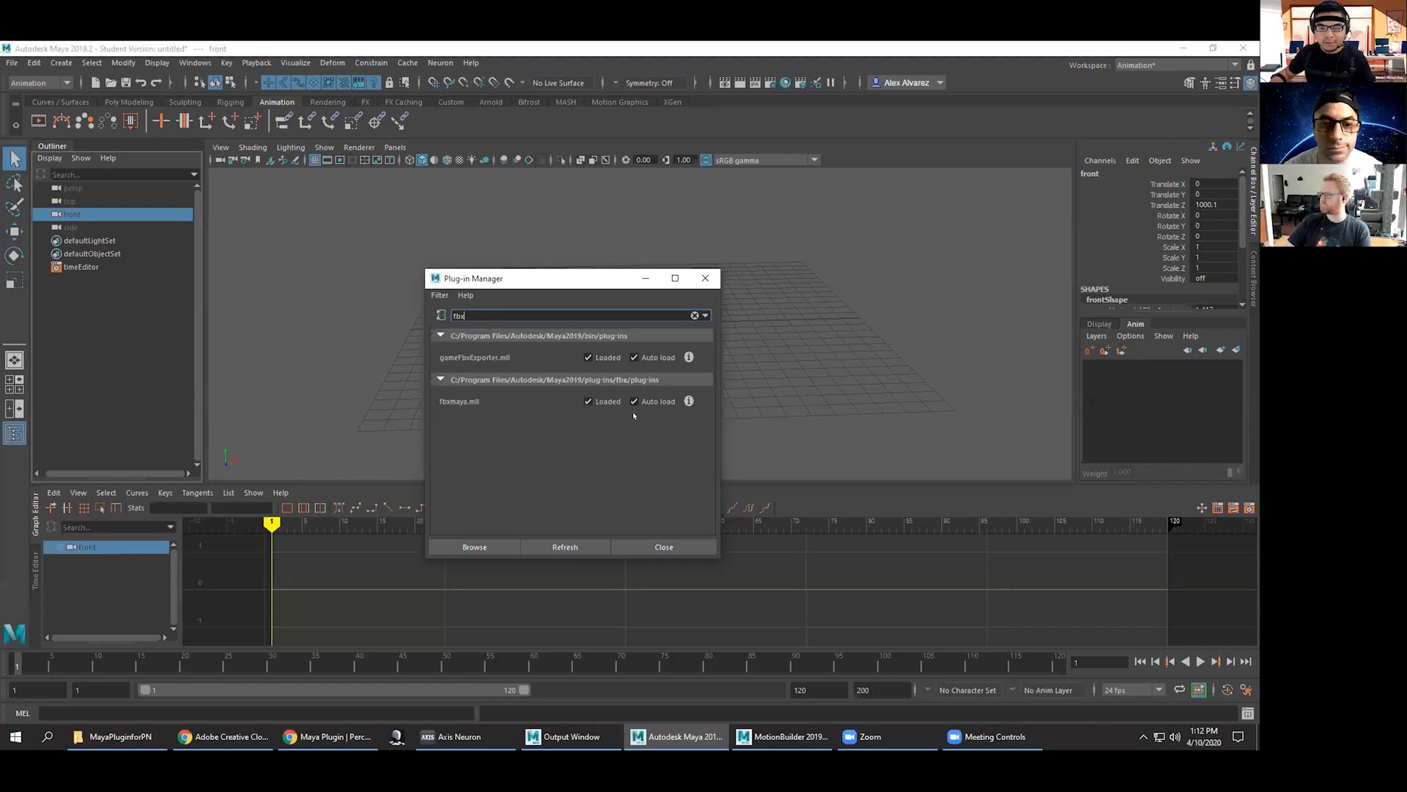
left_click(664, 547)
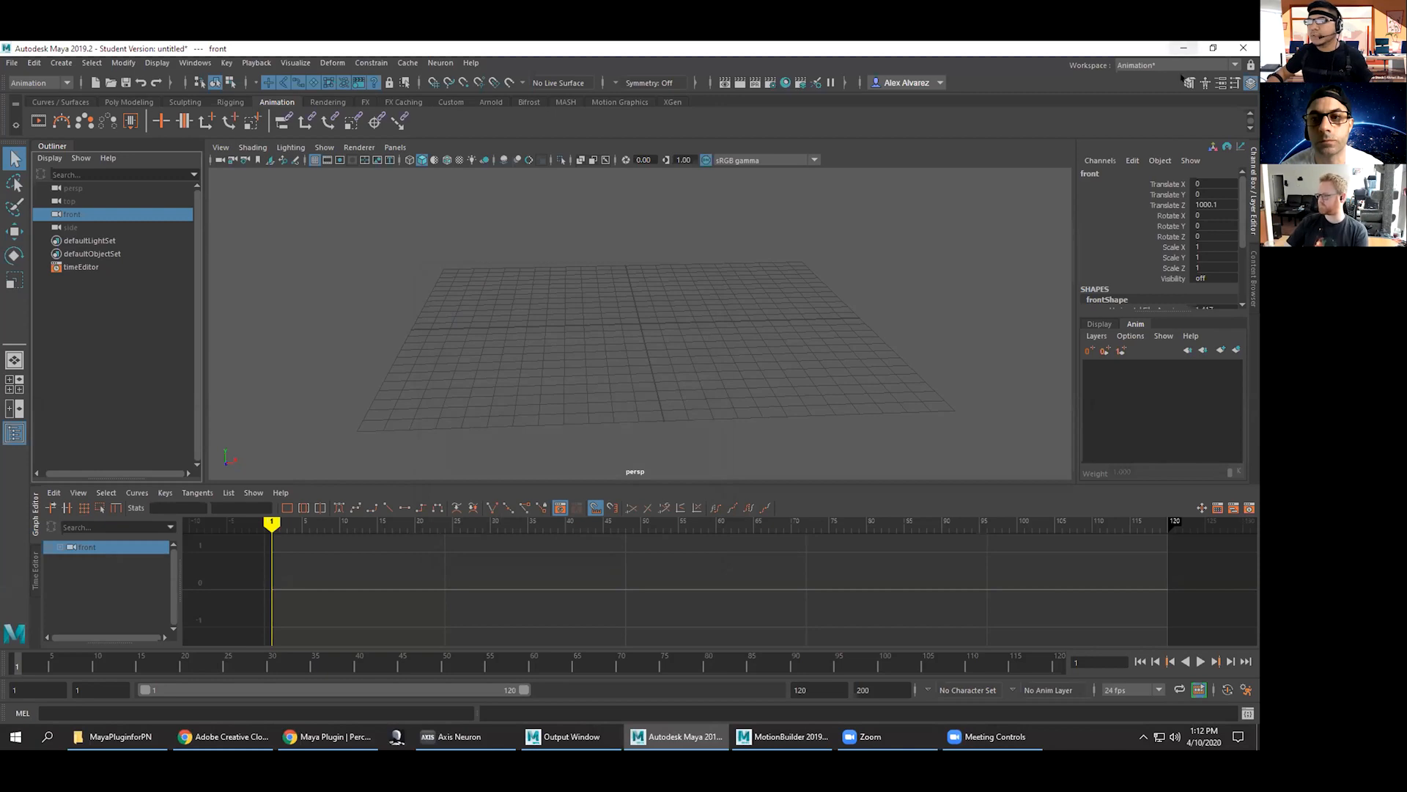
Open the Human IK window to examine its character creation and sample import options, and close it.
left_click(1205, 82)
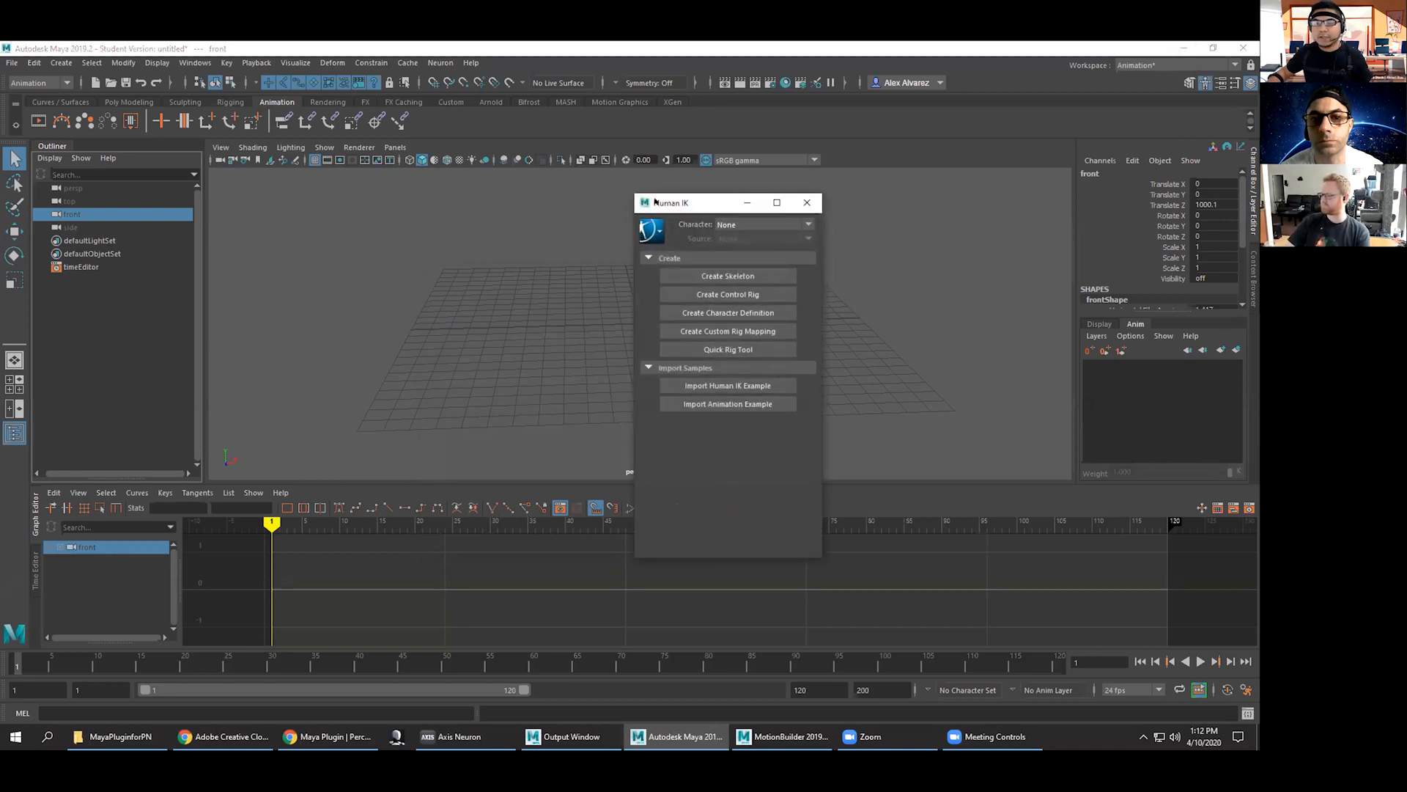
left_click_drag(656, 202, 616, 191)
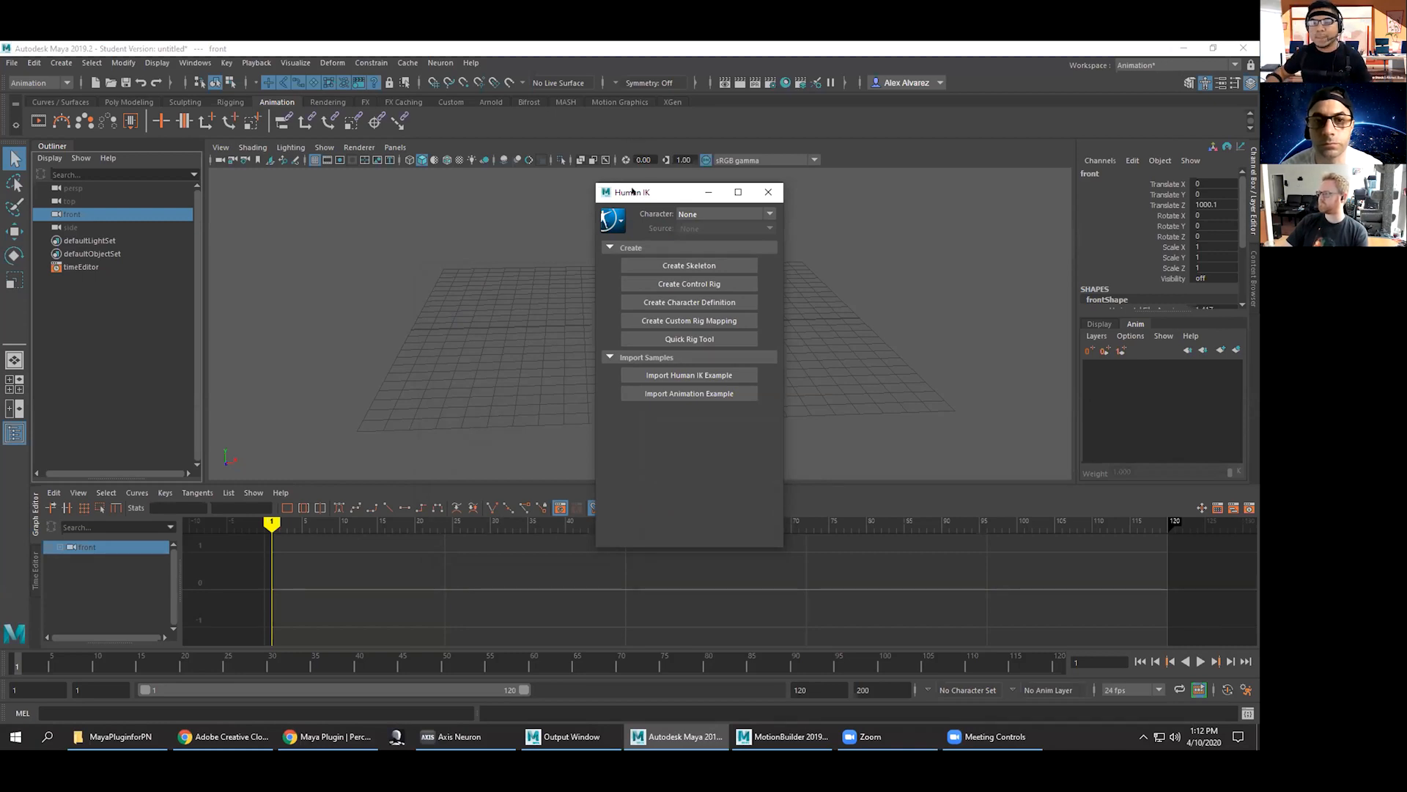
left_click_drag(650, 192, 635, 186)
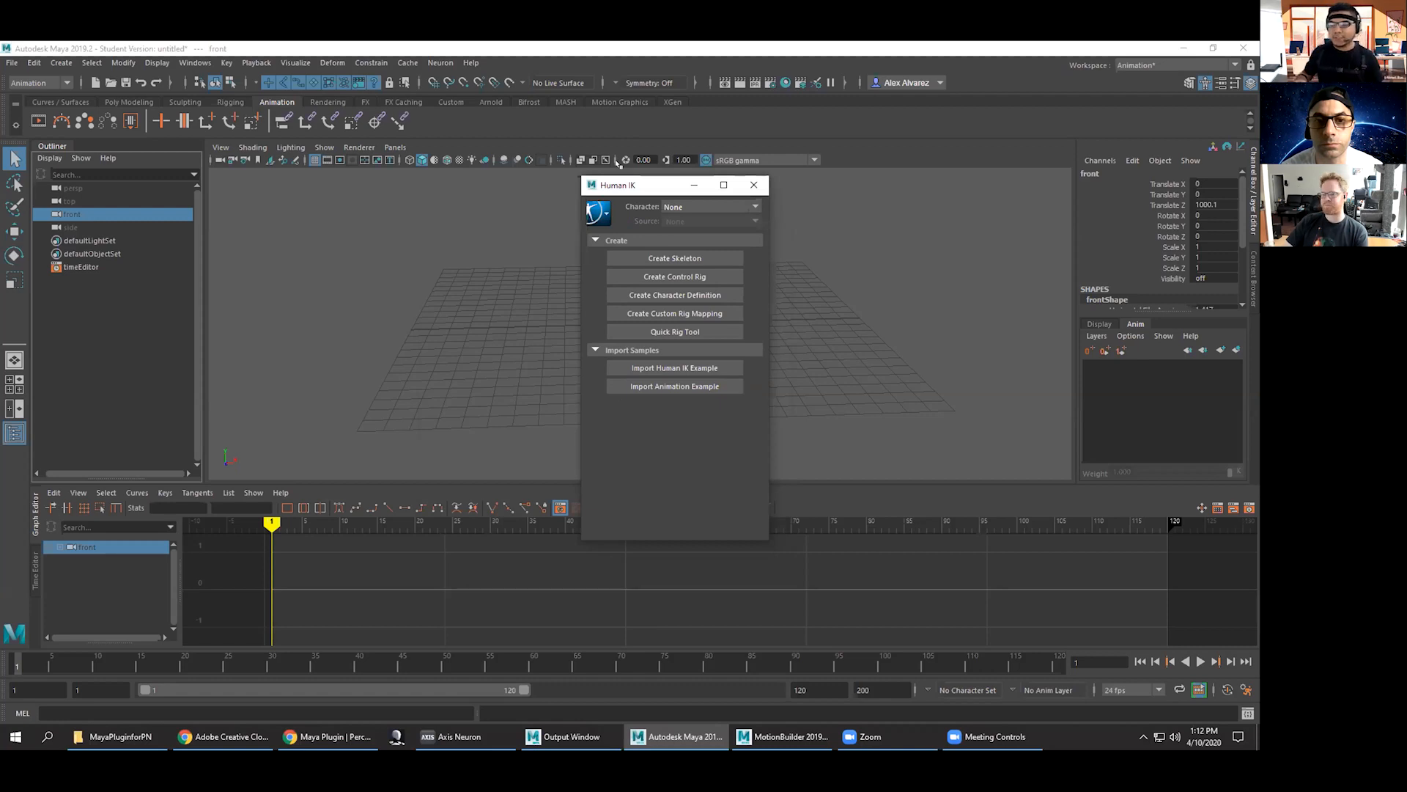
left_click(755, 185)
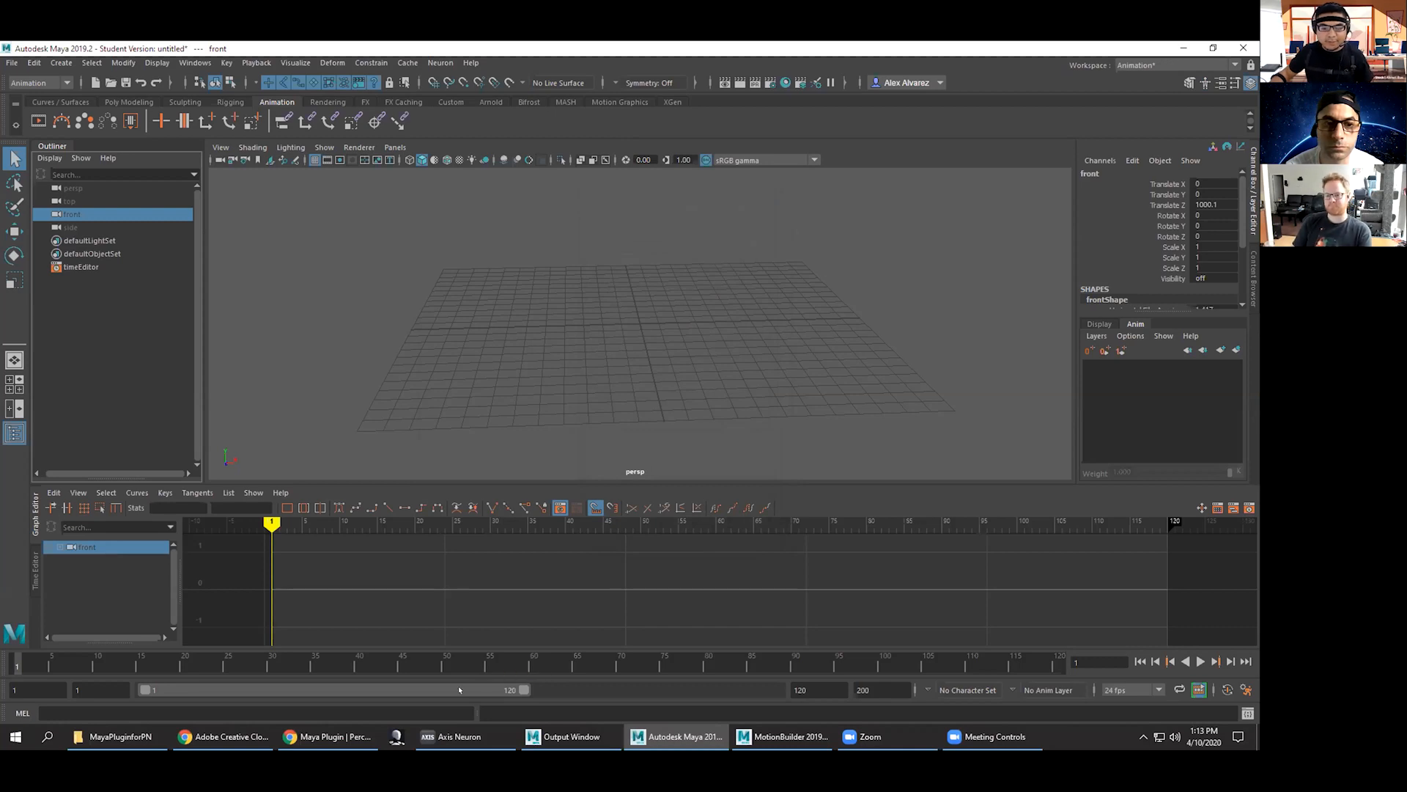
Switch to Axis Neuron, examine the TCP/UDP protocol and Advanced BVH server port in the Broadcasting settings, and accept the dialog.
mouse_move(450, 736)
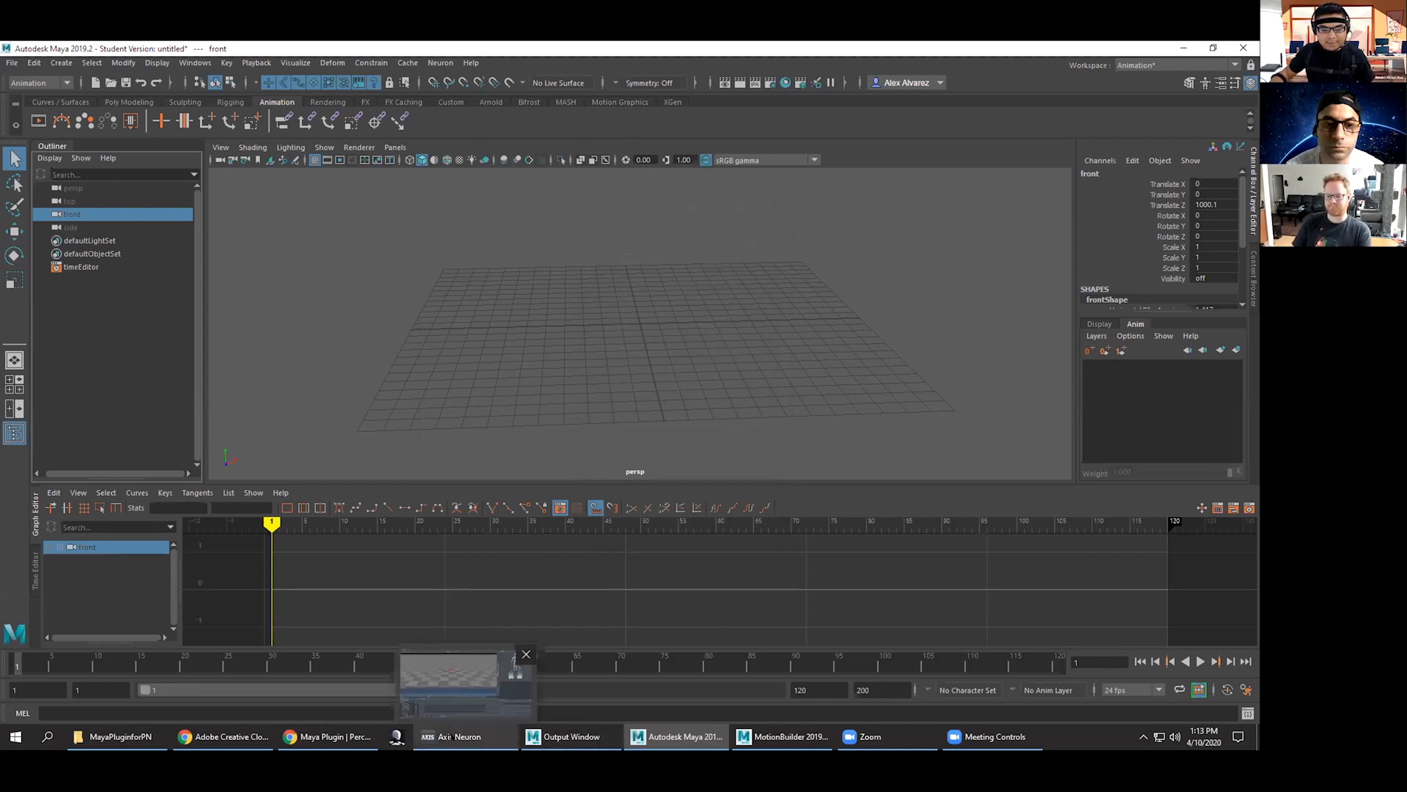
left_click(452, 736)
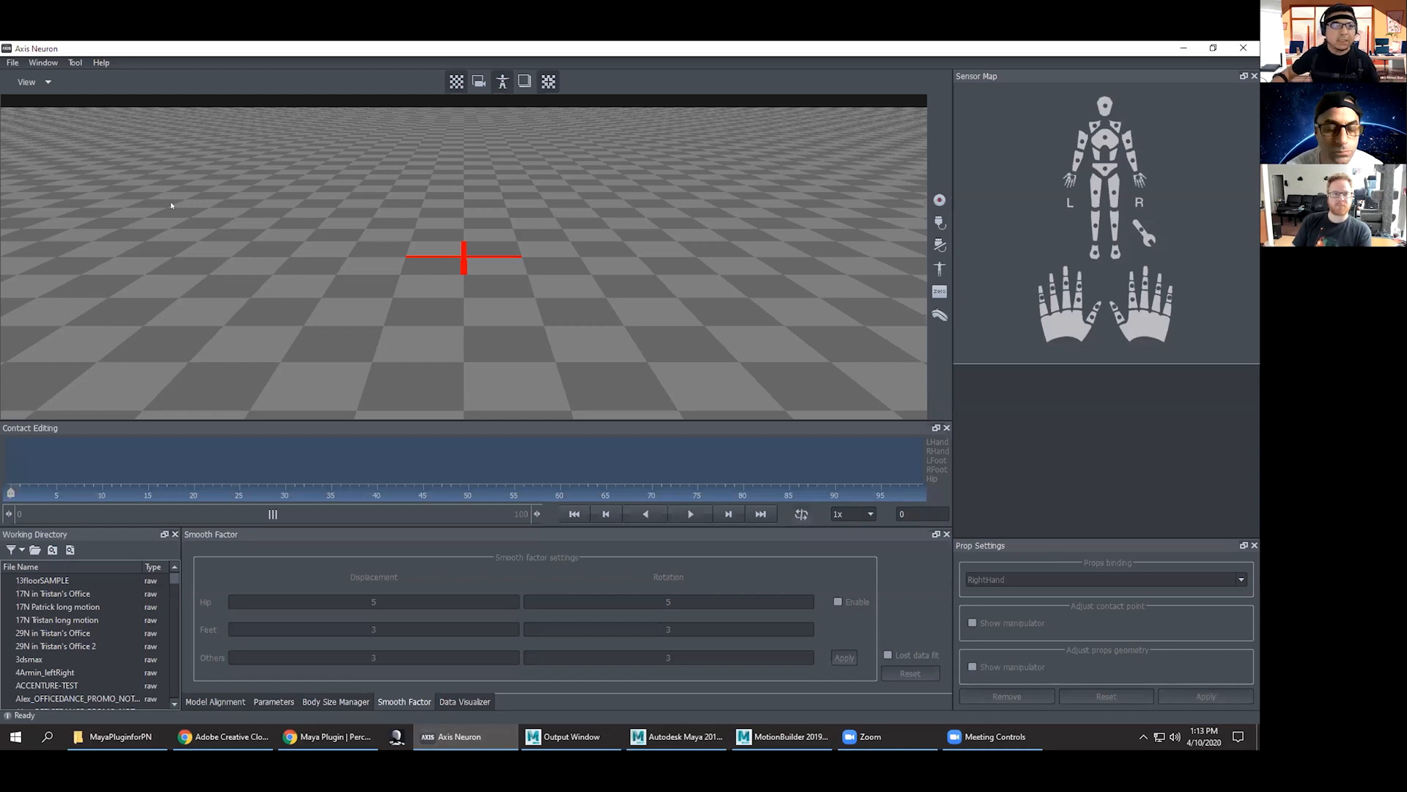
left_click(12, 63)
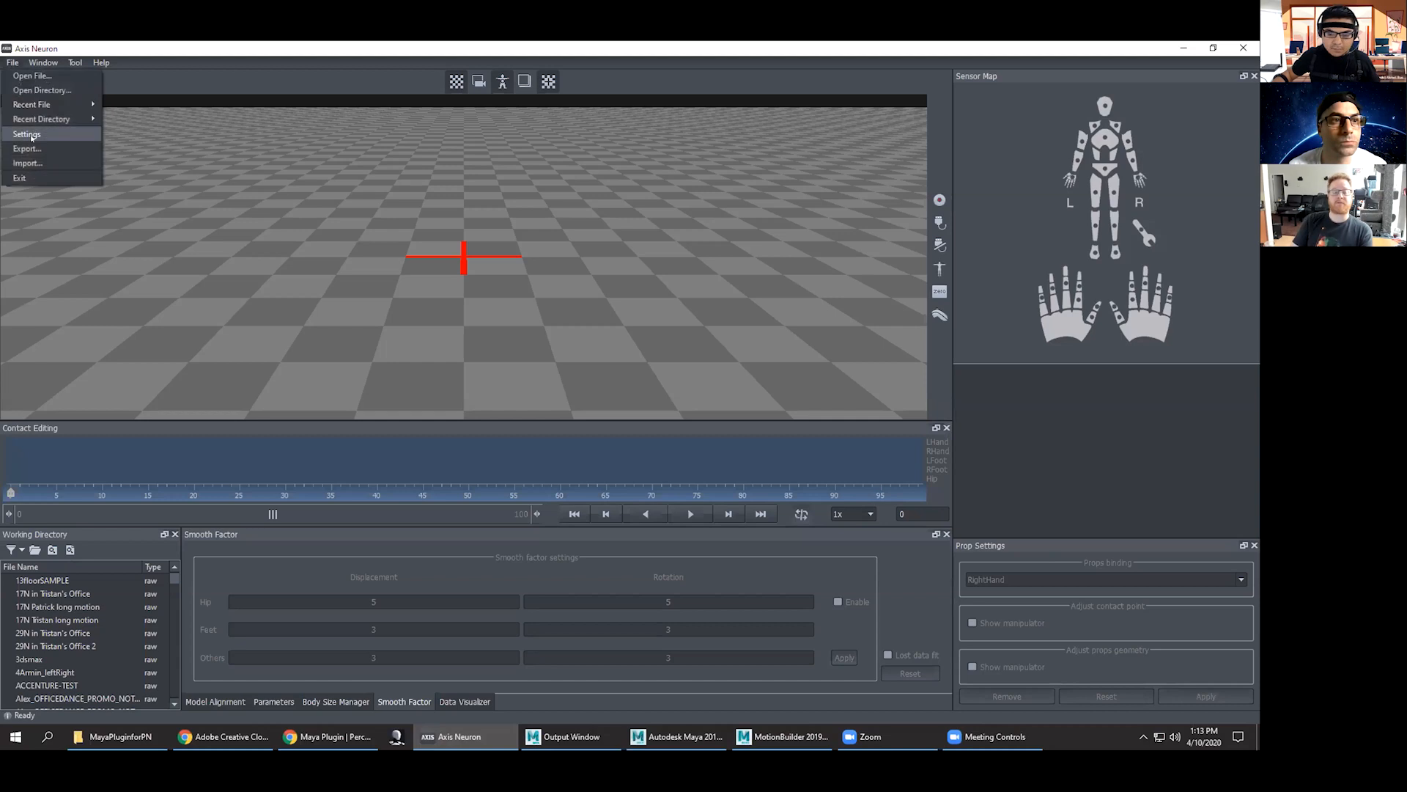
left_click(556, 326)
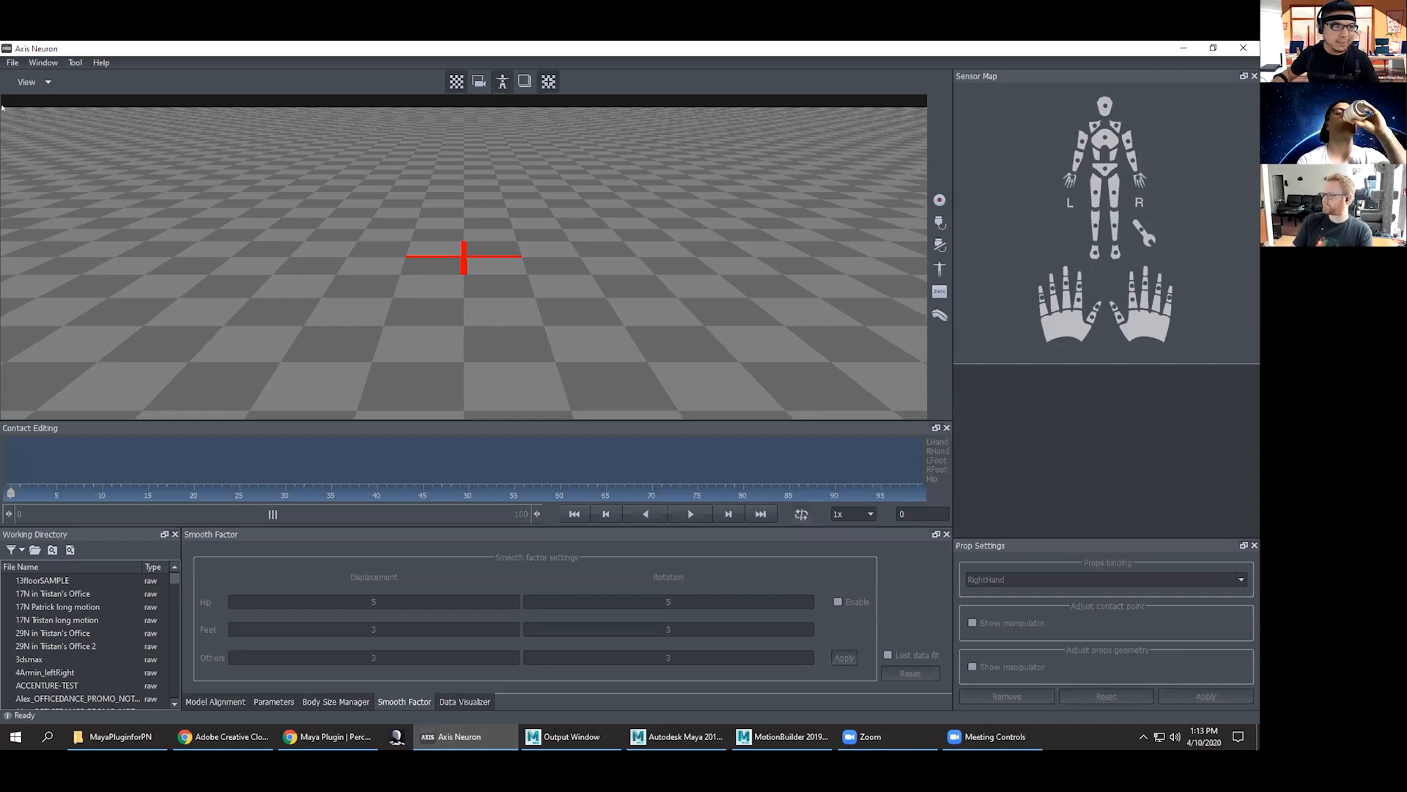
left_click(12, 62)
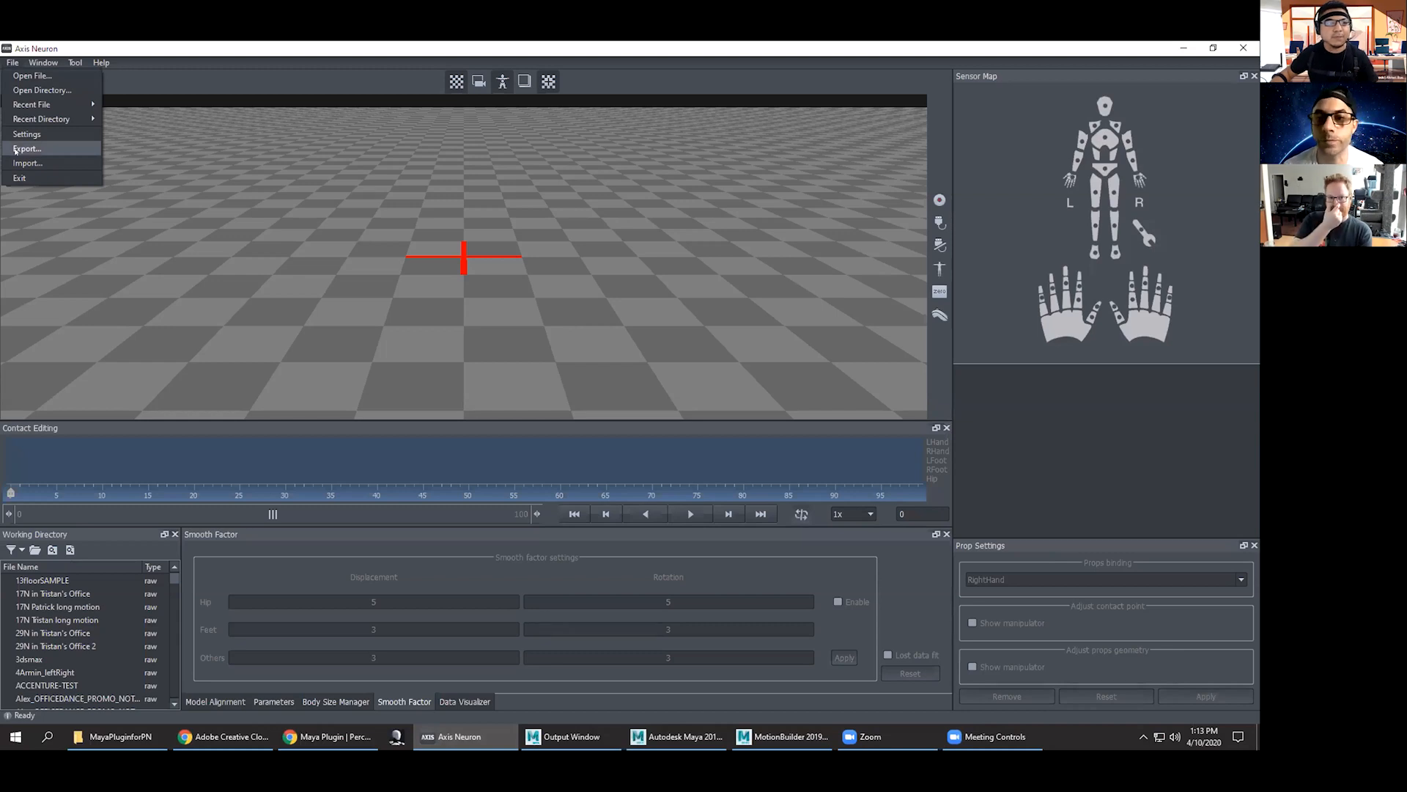
left_click(14, 134)
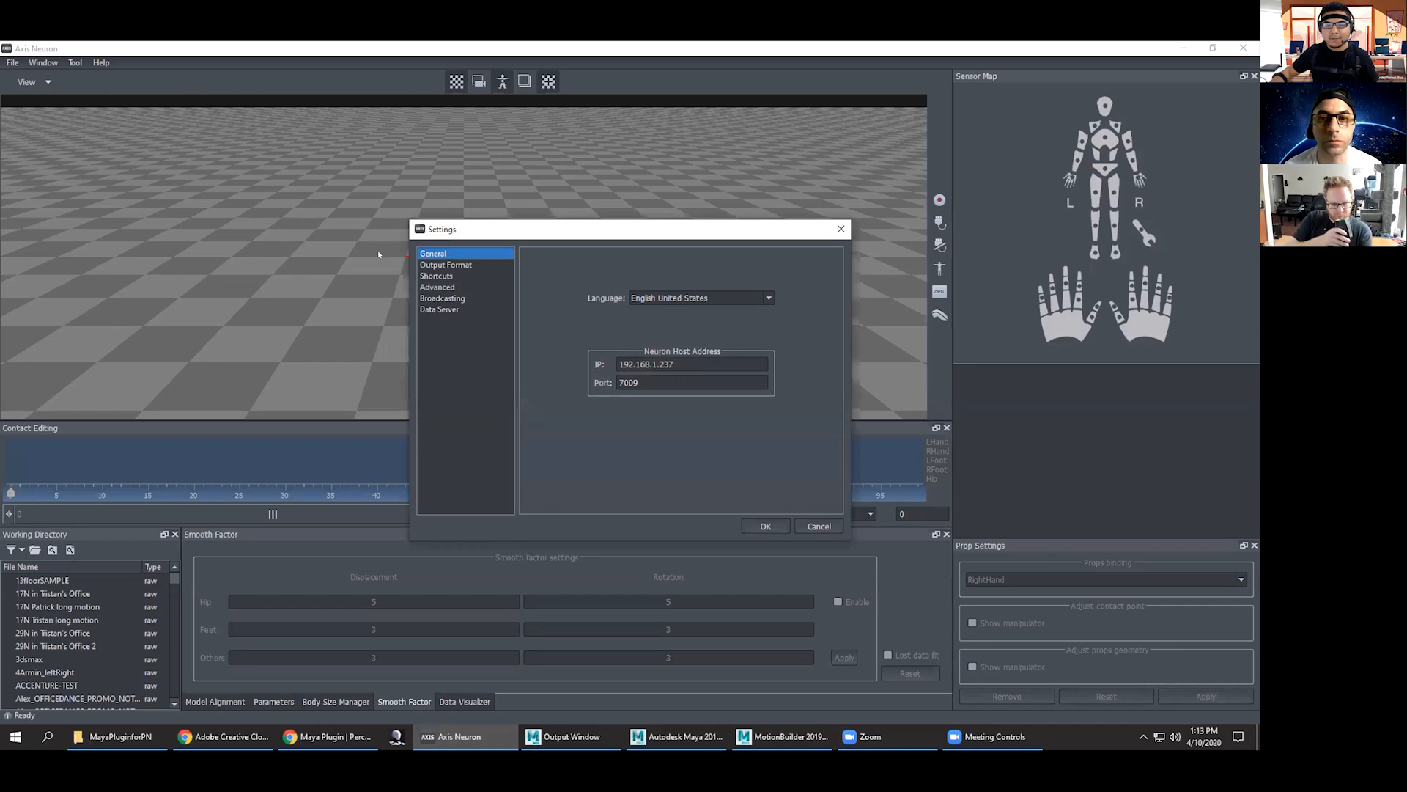
left_click(454, 299)
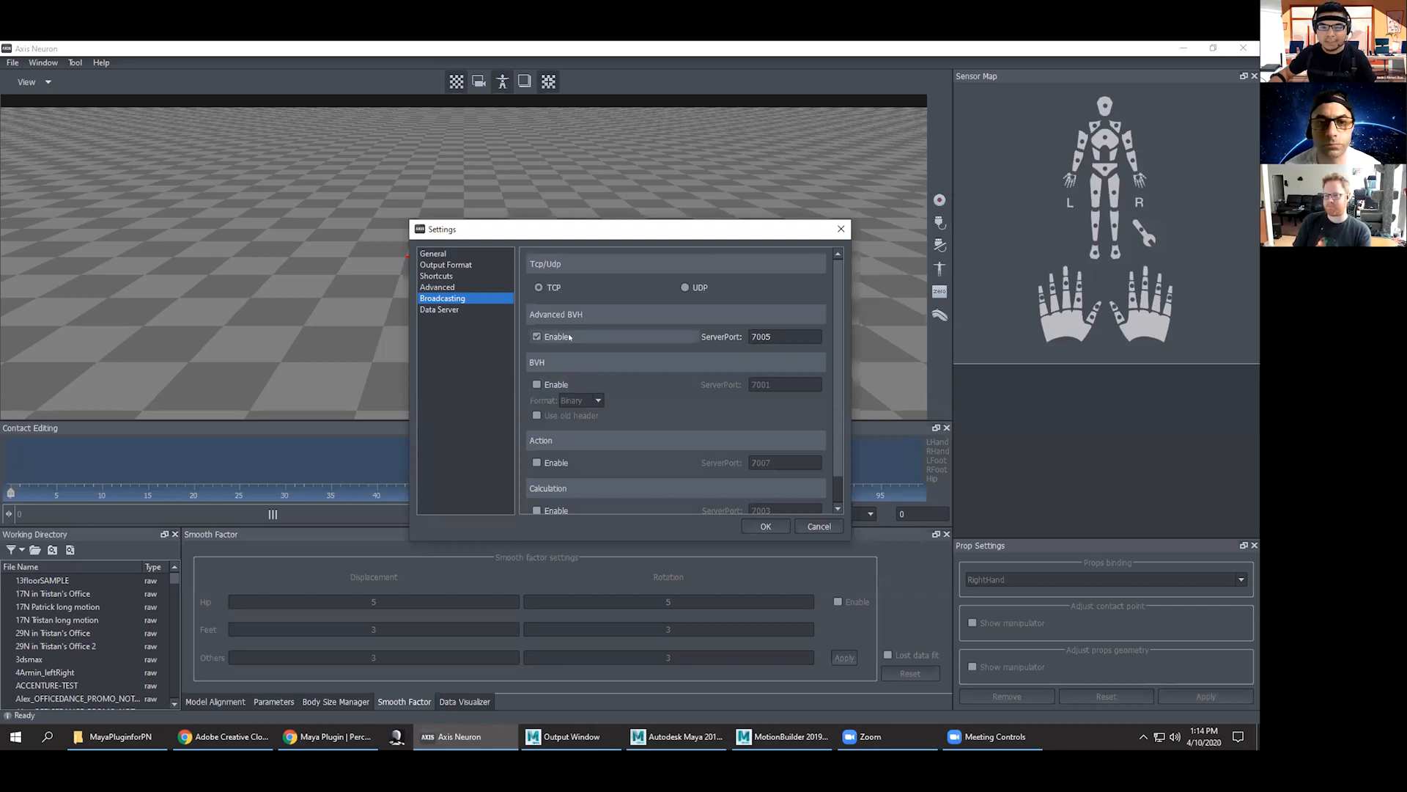
left_click(765, 526)
Open the 13floorSAMPLE raw recording from the working directory and turn on looped playback.
scroll(116, 591, "down", 2)
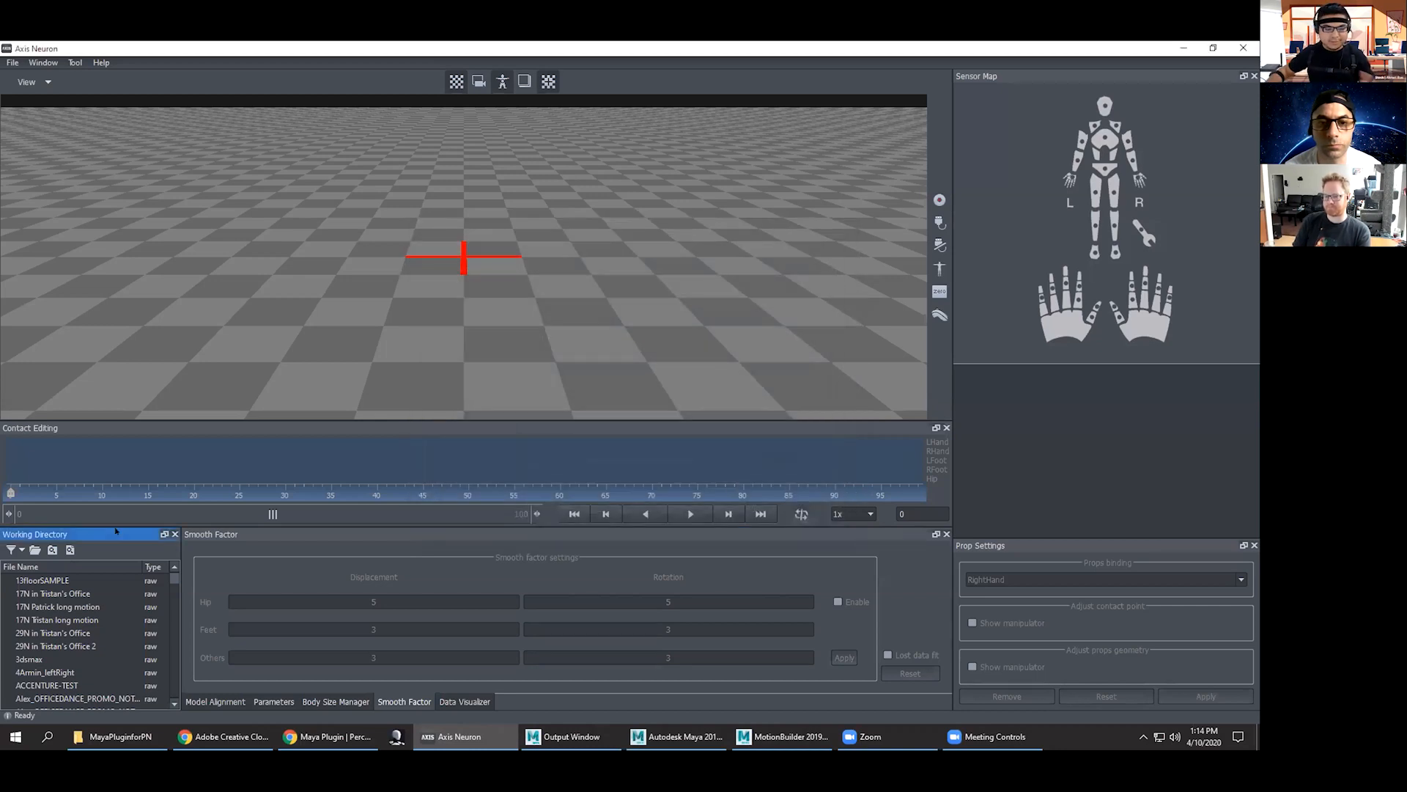
scroll(111, 593, "down", 4)
scroll(94, 640, "down", 5)
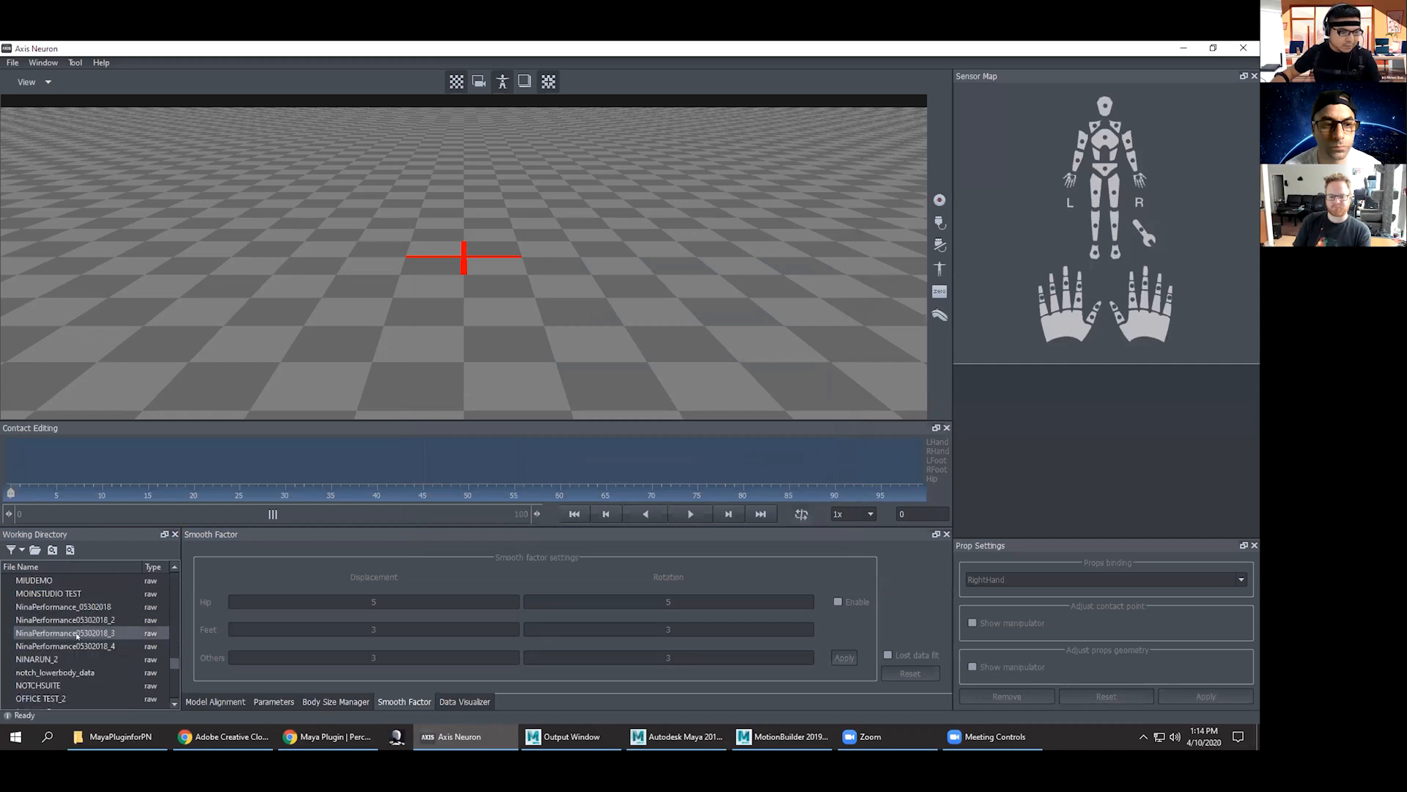
scroll(77, 634, "down", 5)
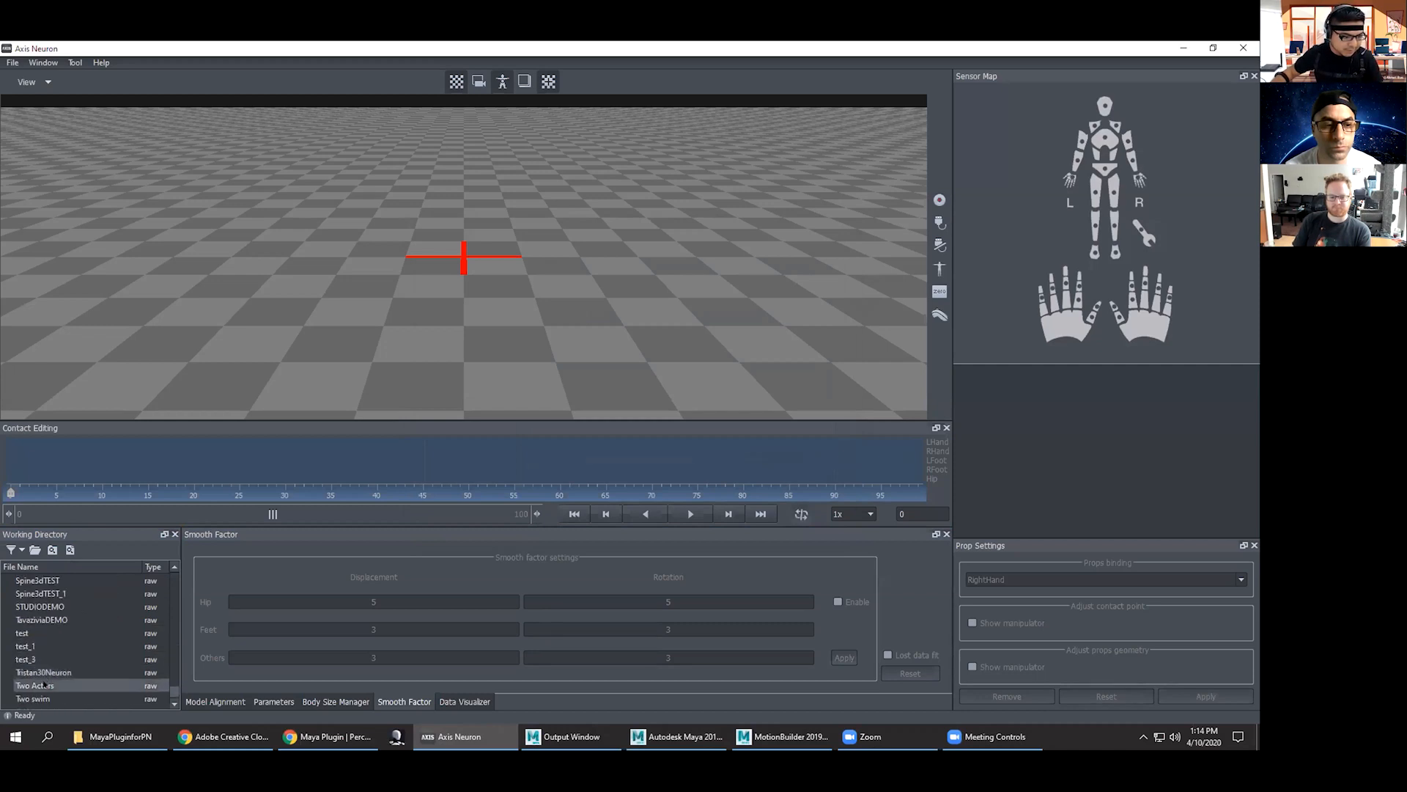
scroll(44, 685, "up", 15)
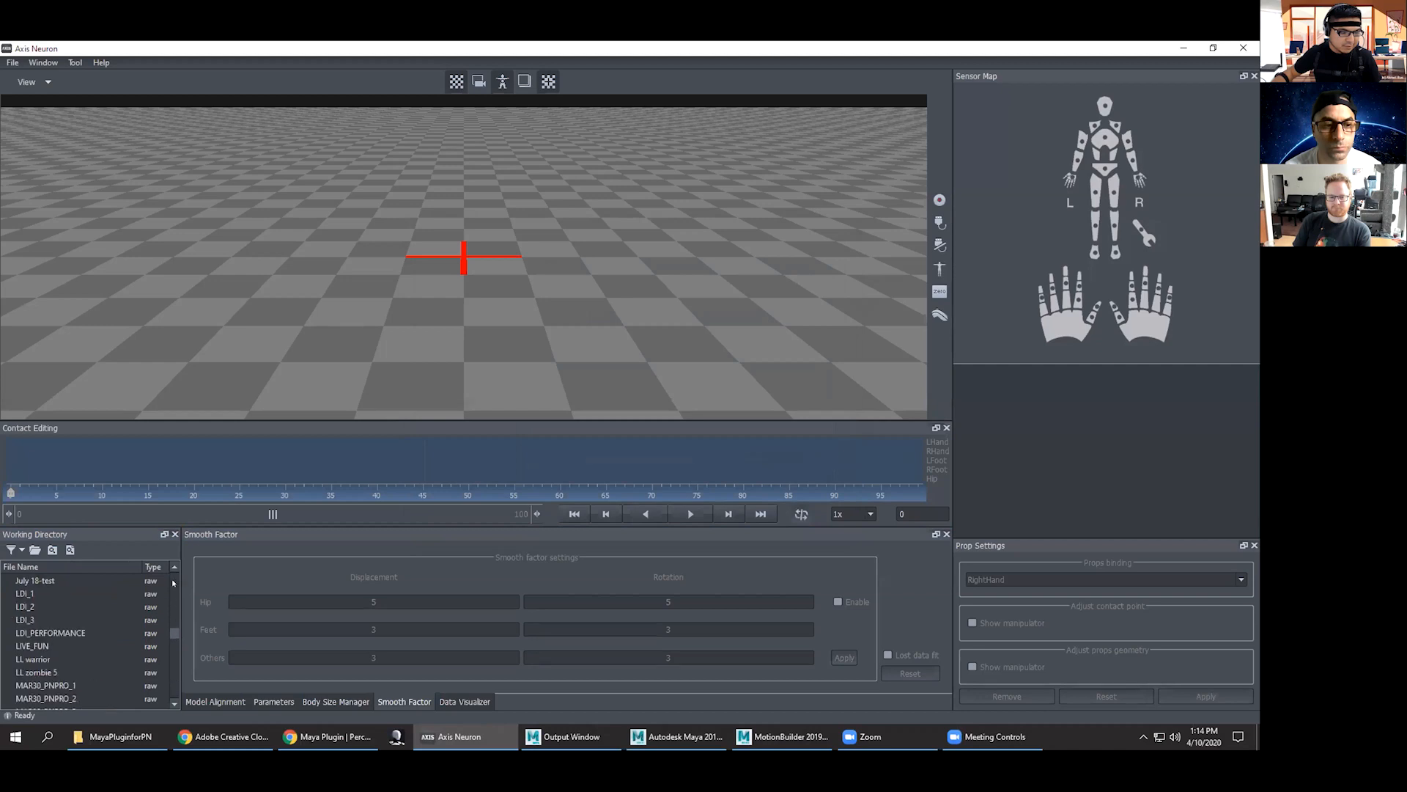
left_click(56, 580)
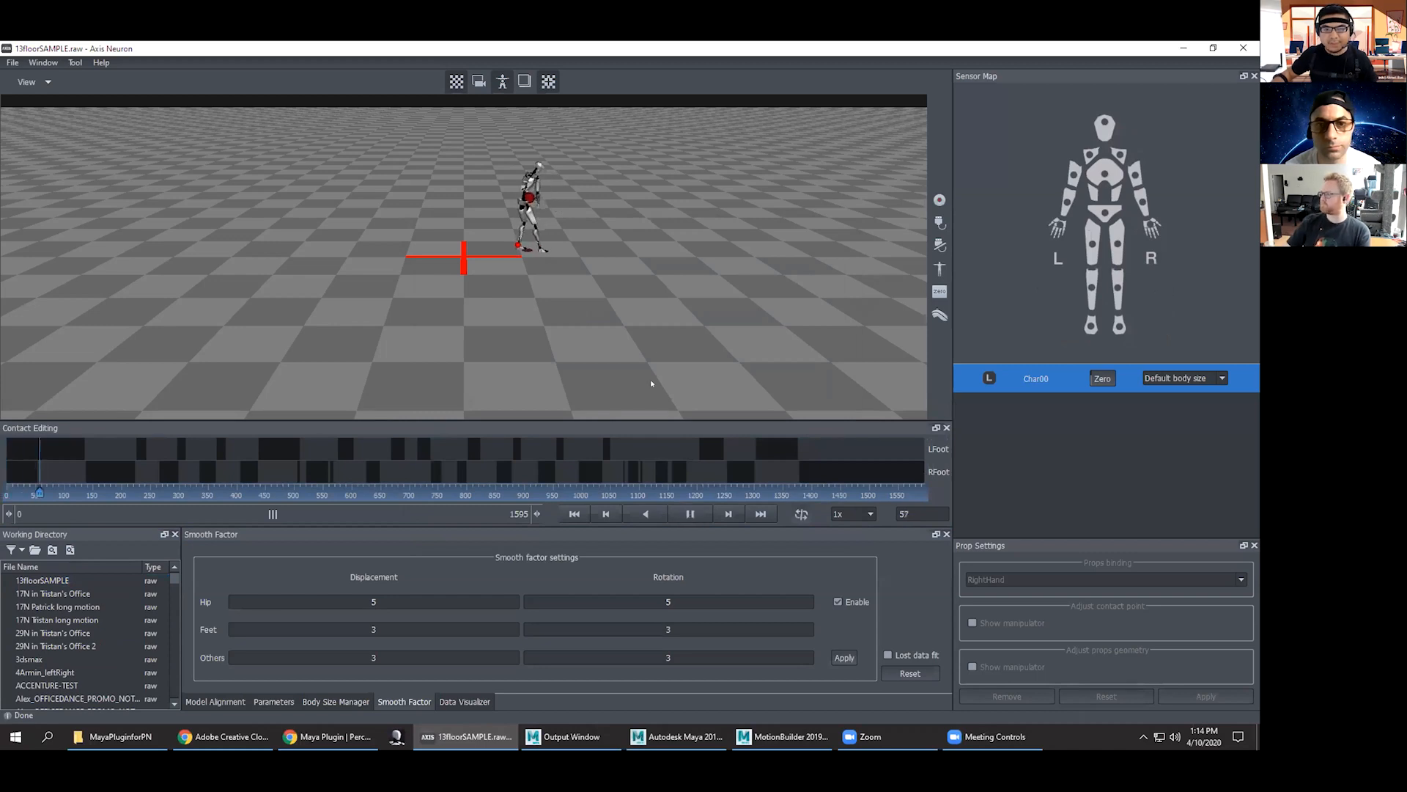
left_click(802, 516)
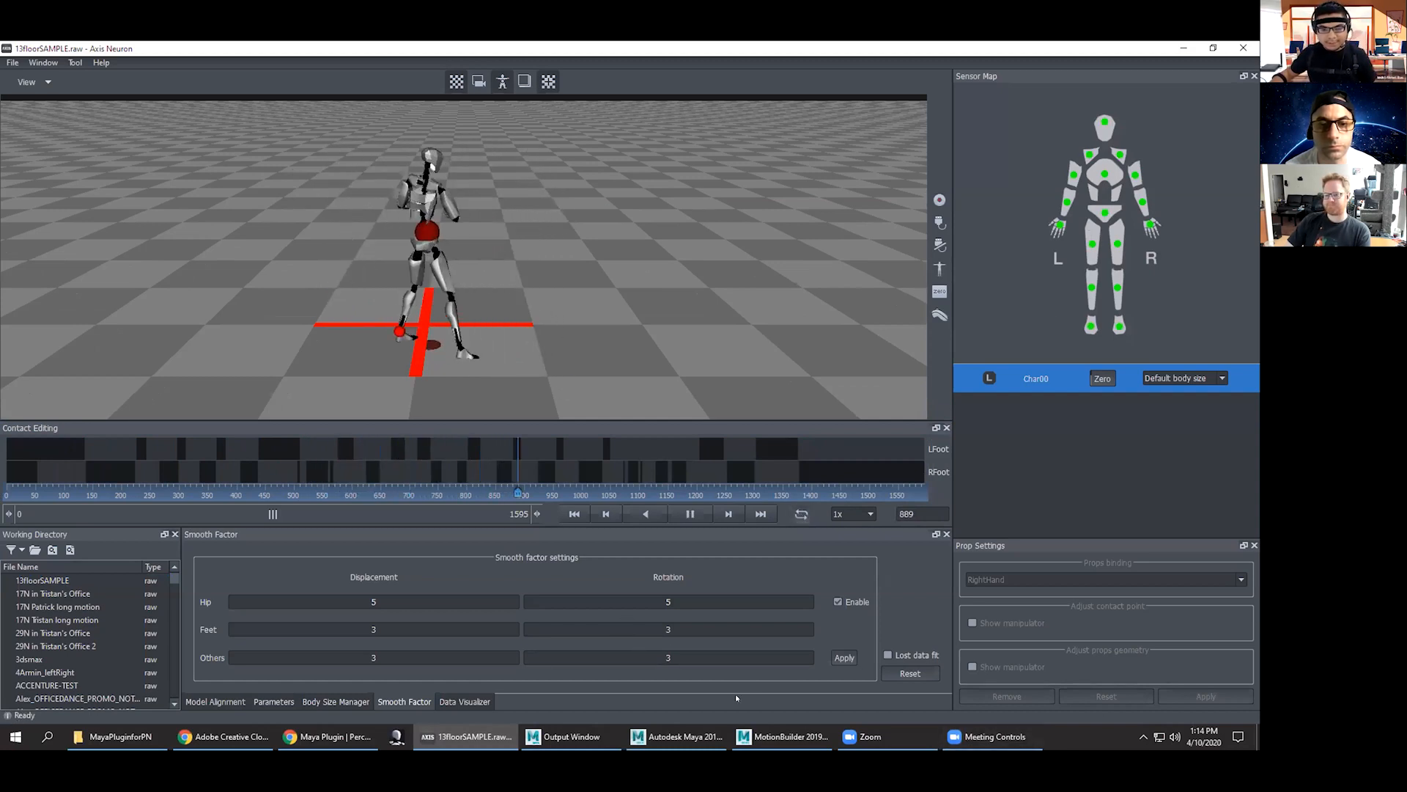
Switch to Maya, open the Neuron plug-in's Mocap window and place it over the perspective view.
left_click(678, 736)
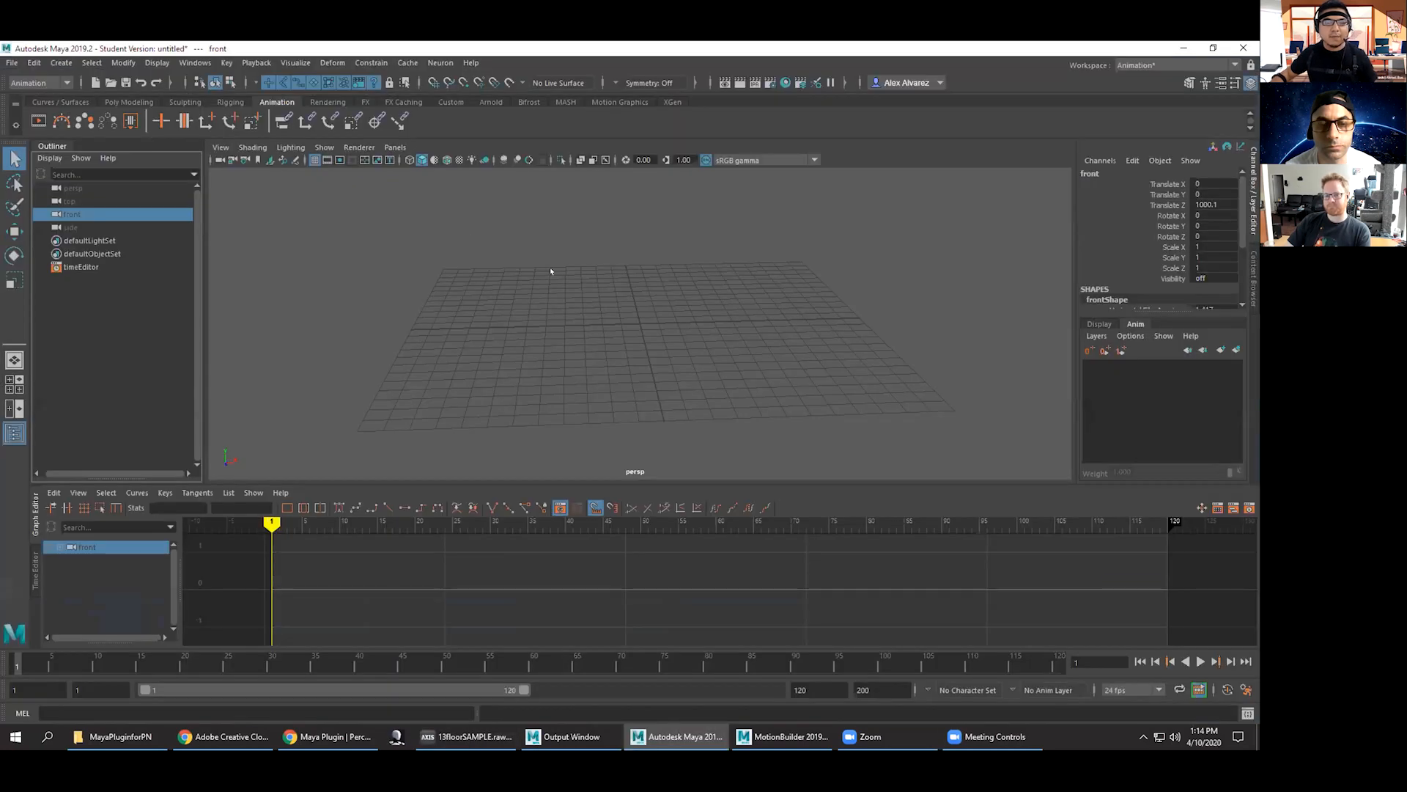
left_click(439, 63)
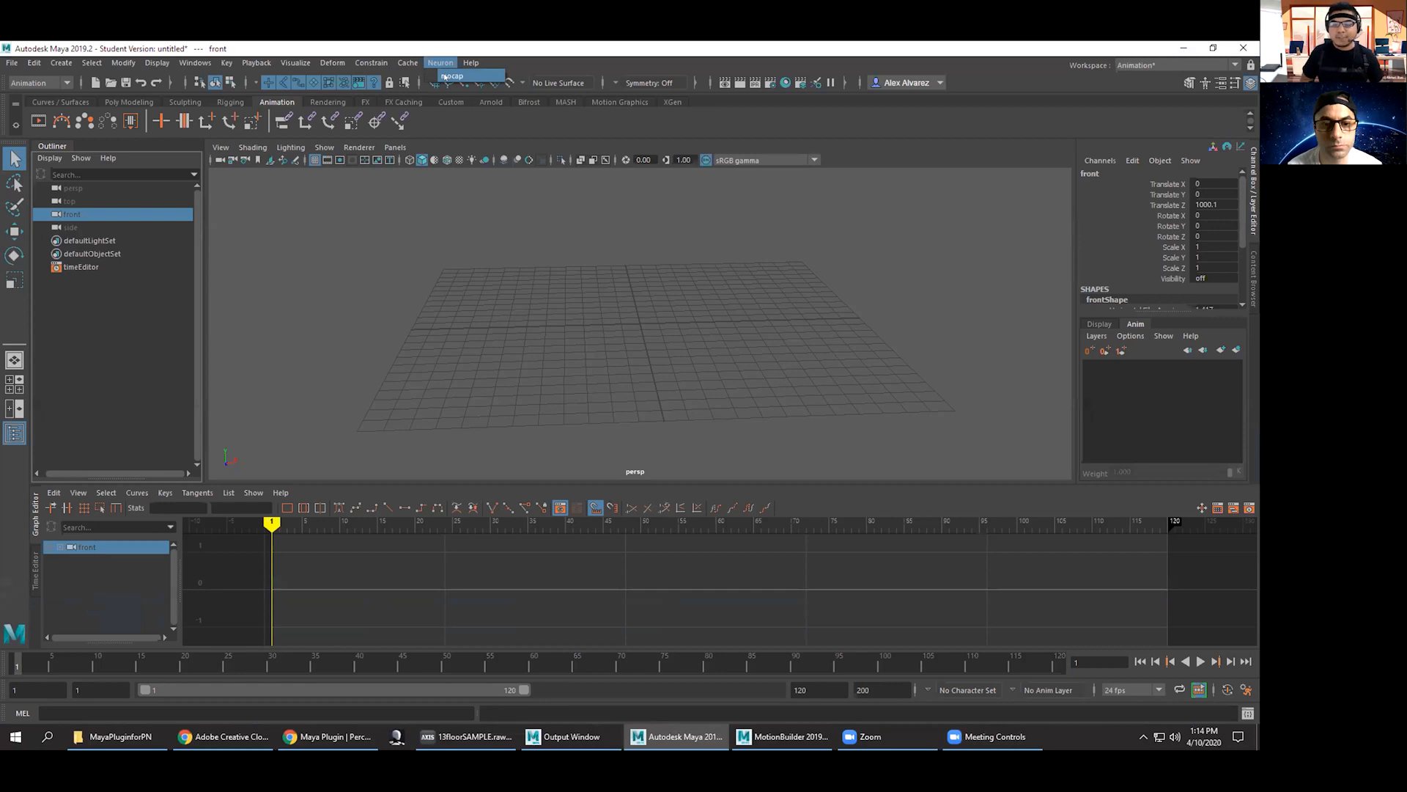
left_click(446, 76)
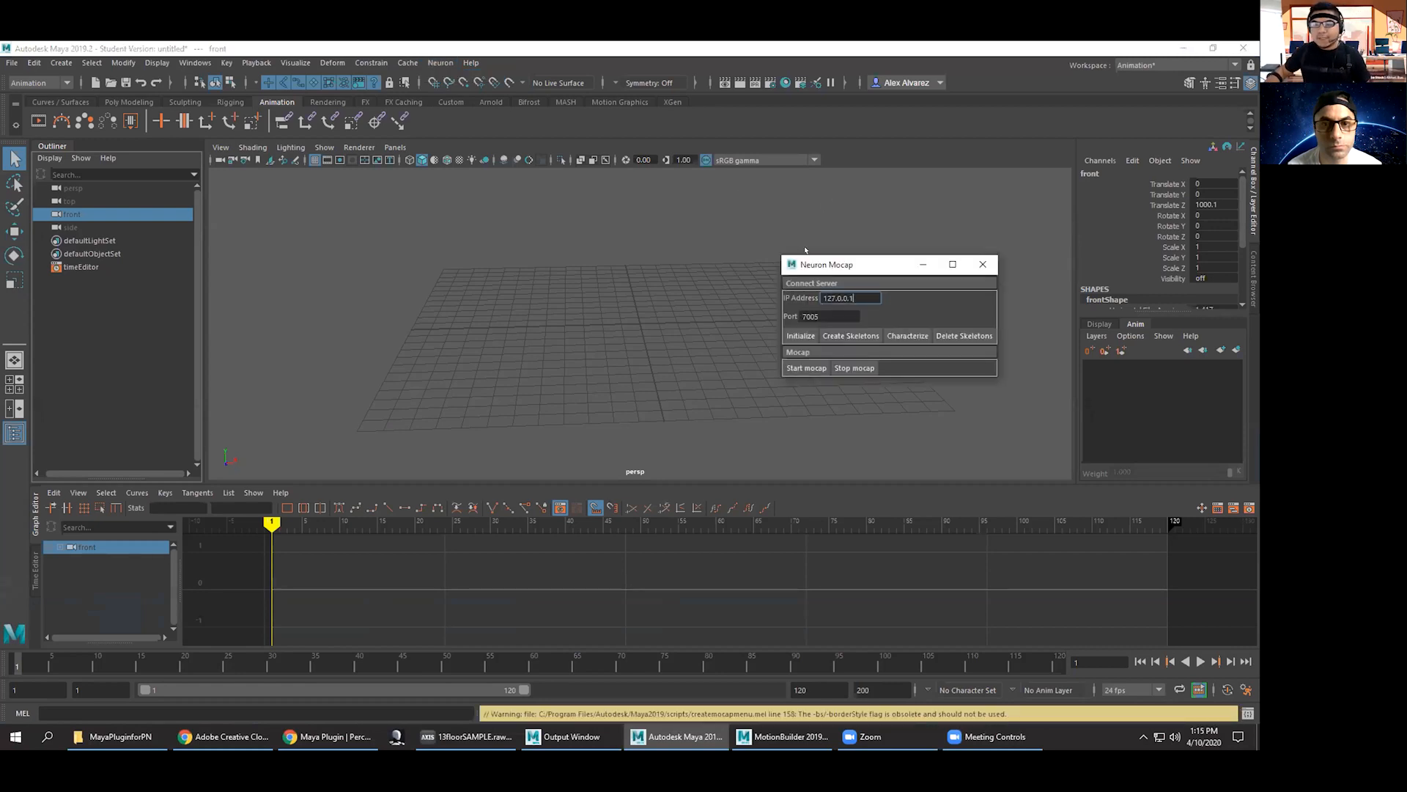
left_click_drag(812, 266, 499, 246)
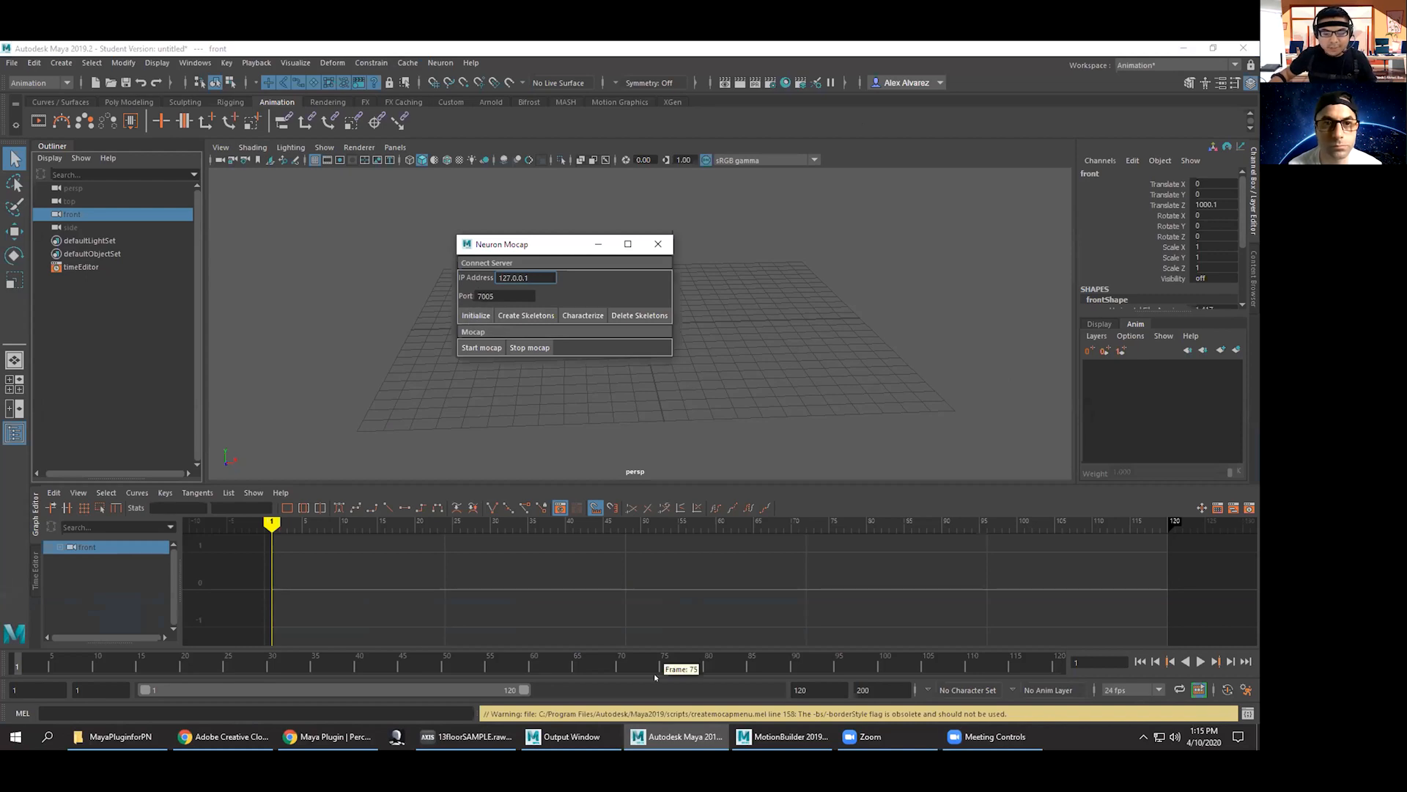
Switch to Axis Neuron, recheck the Advanced BVH broadcasting option and its server port, and accept the settings.
left_click(466, 736)
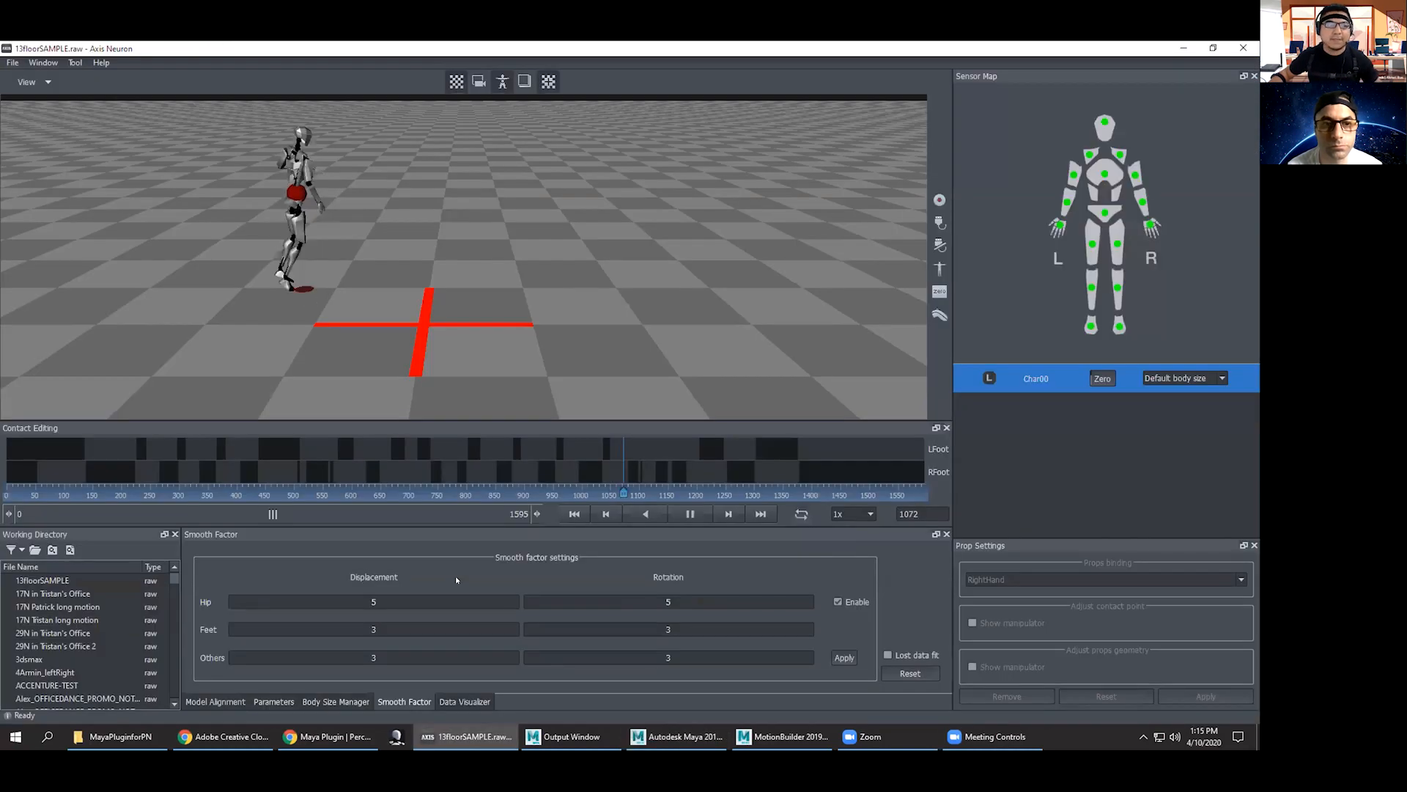
left_click(12, 62)
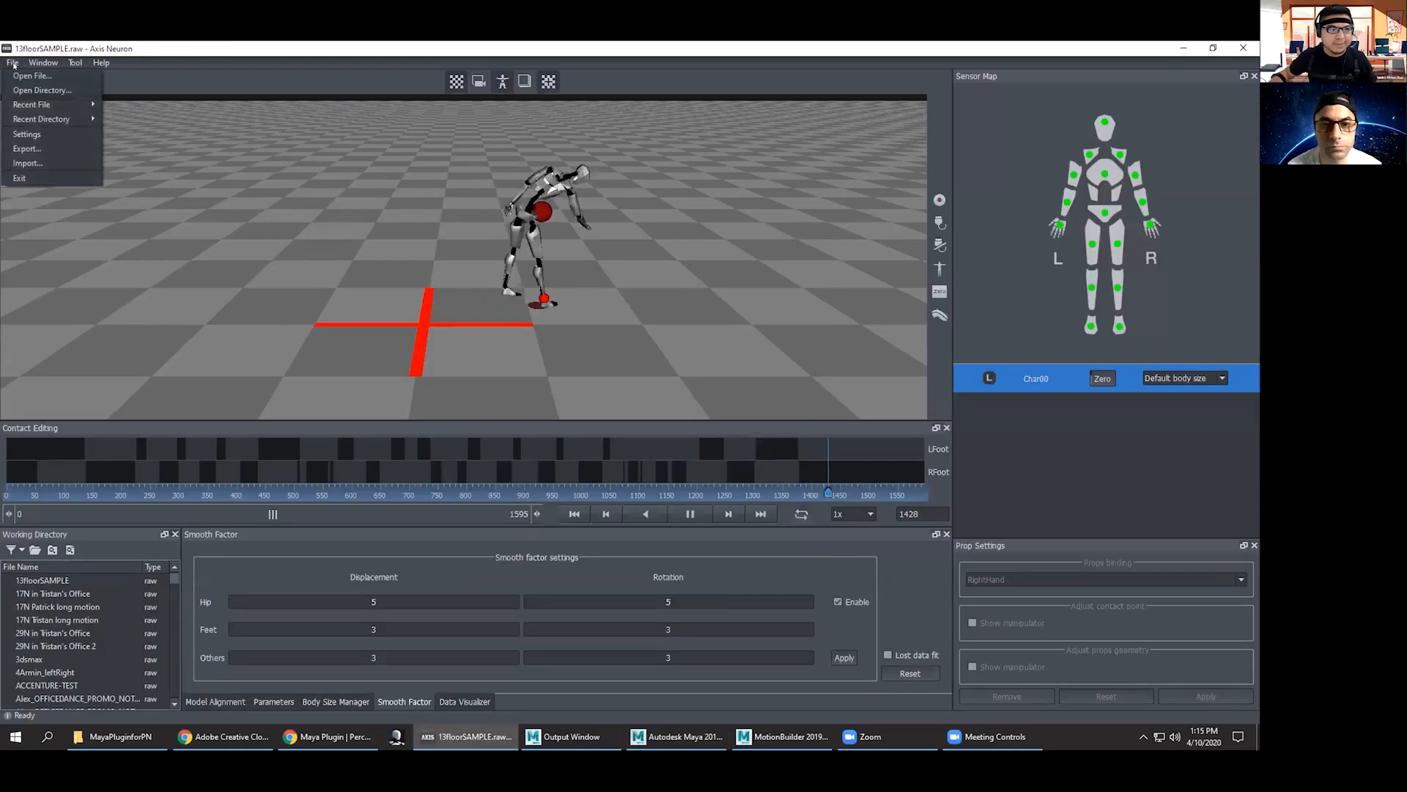
left_click(29, 135)
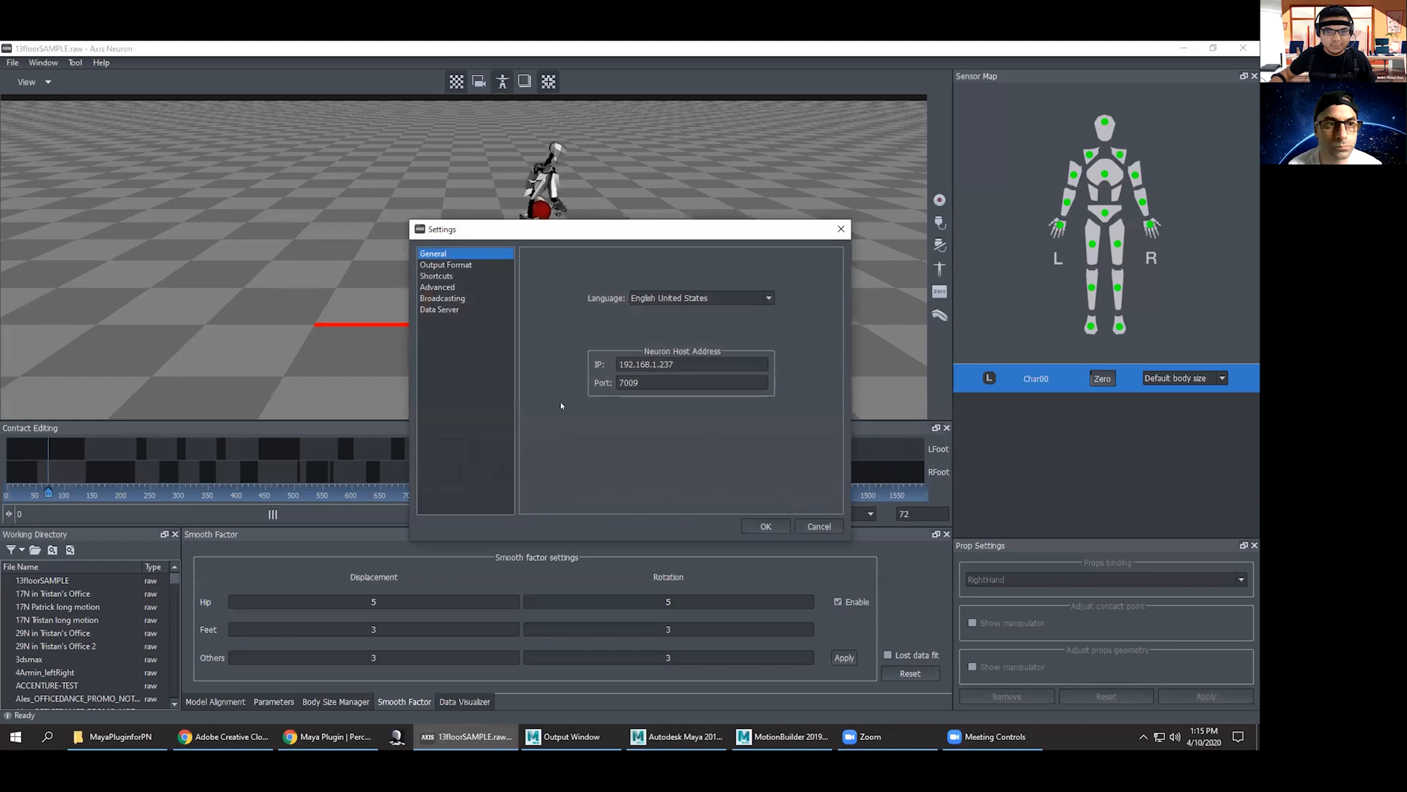
left_click(454, 299)
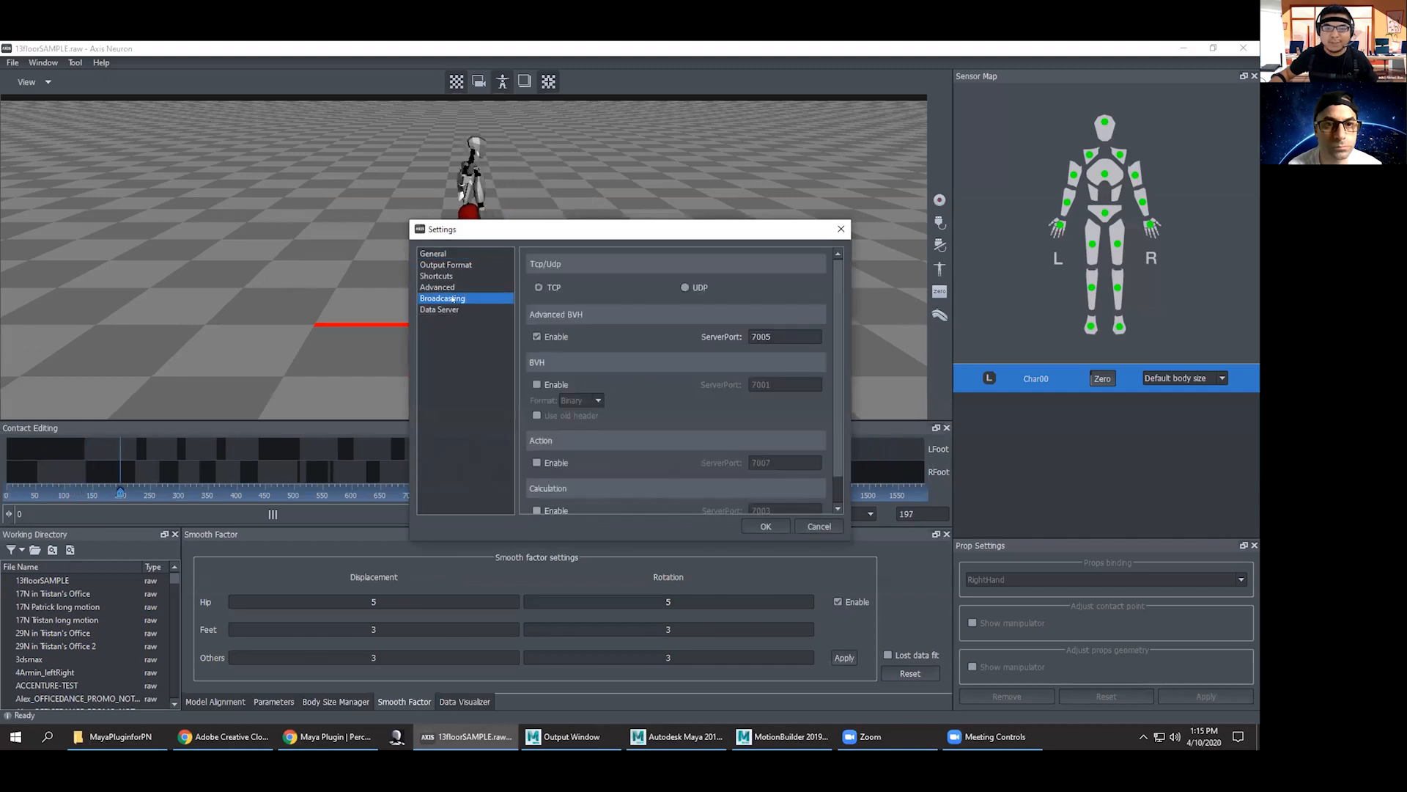
left_click(536, 336)
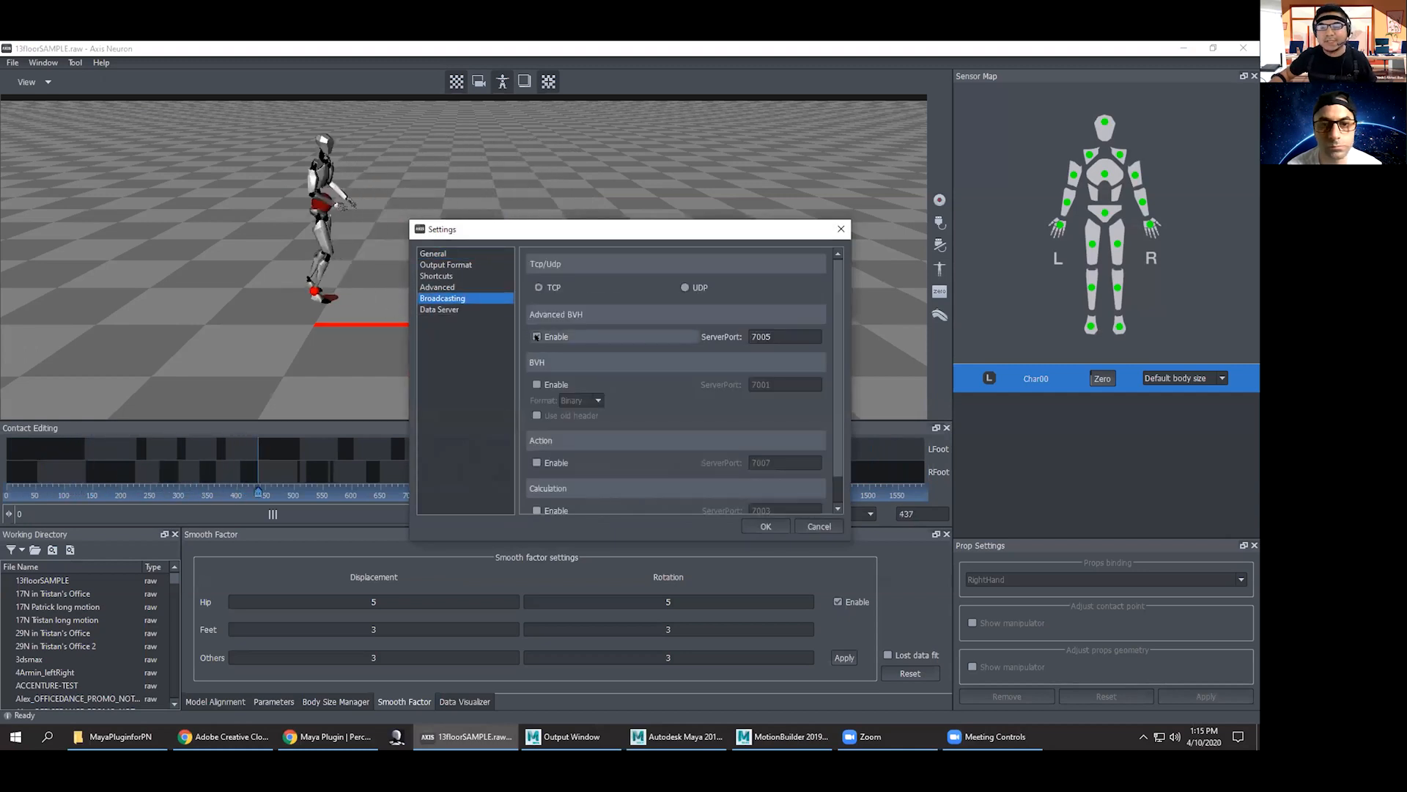
left_click(768, 527)
Return to Maya and initialize the Neuron Mocap connection at IP address 127.0.0.1 on port 7005.
left_click(678, 736)
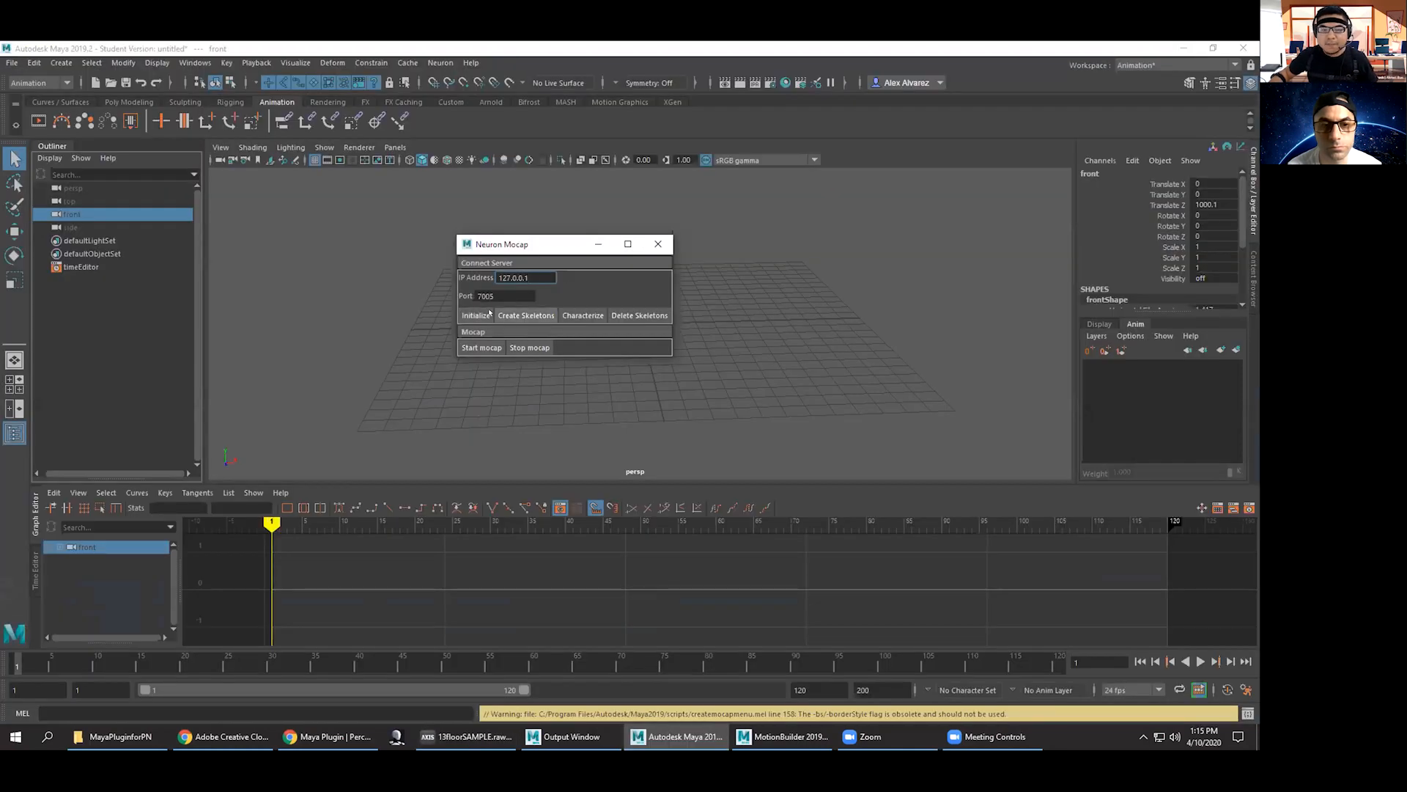
left_click_drag(477, 244, 250, 232)
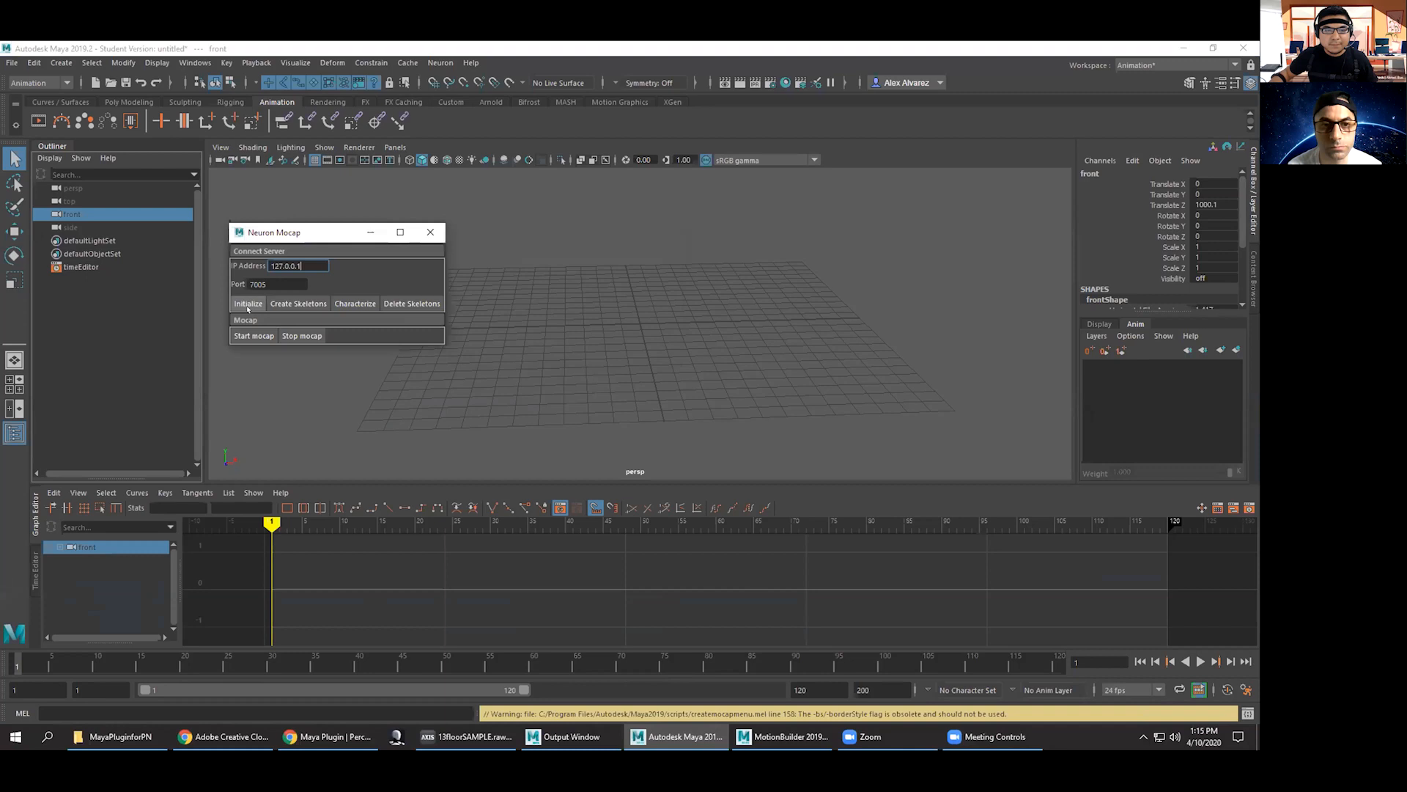
left_click(247, 303)
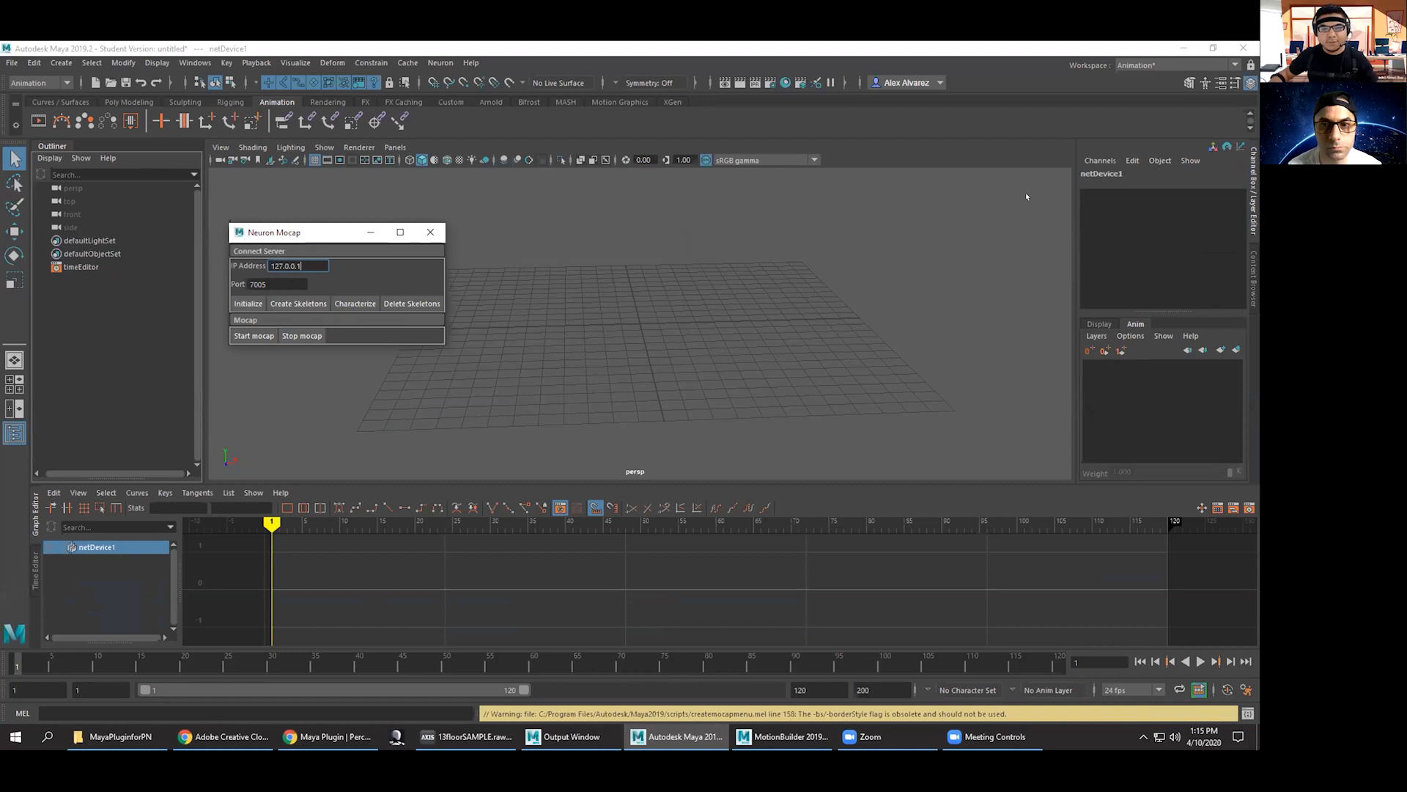
Create the Neuron skeleton in the scene from the initialized mocap connection.
left_click(281, 302)
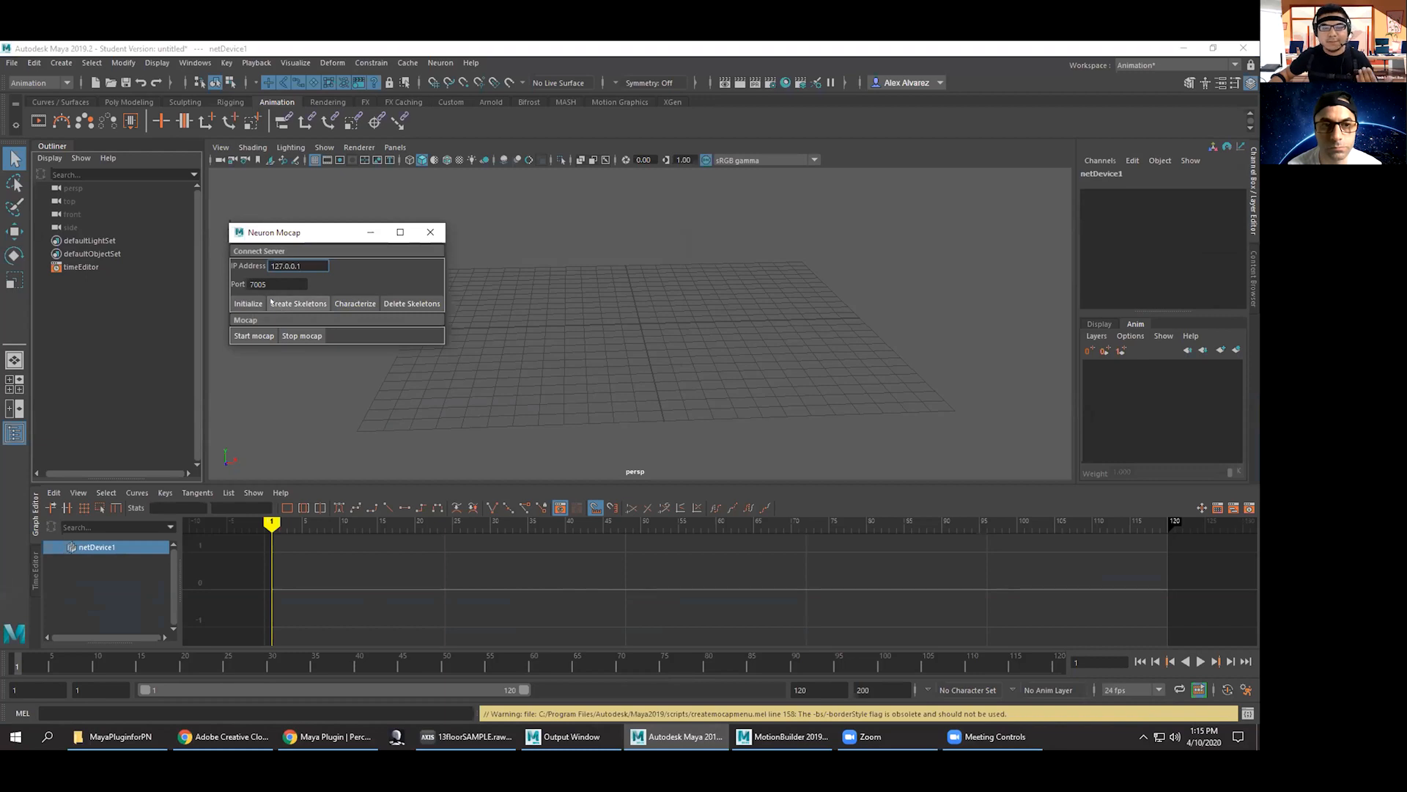
left_click(272, 302)
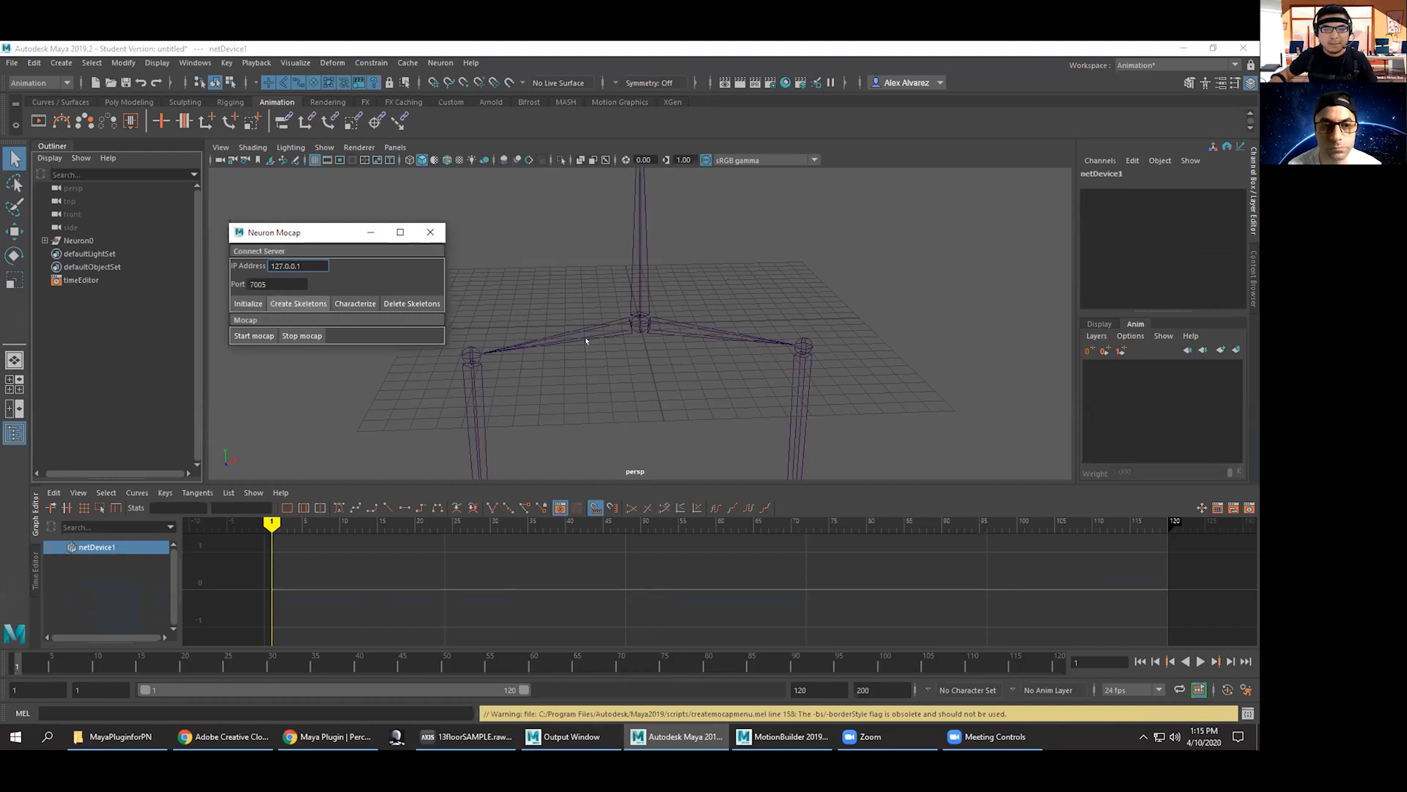
scroll(638, 312, "down", 3)
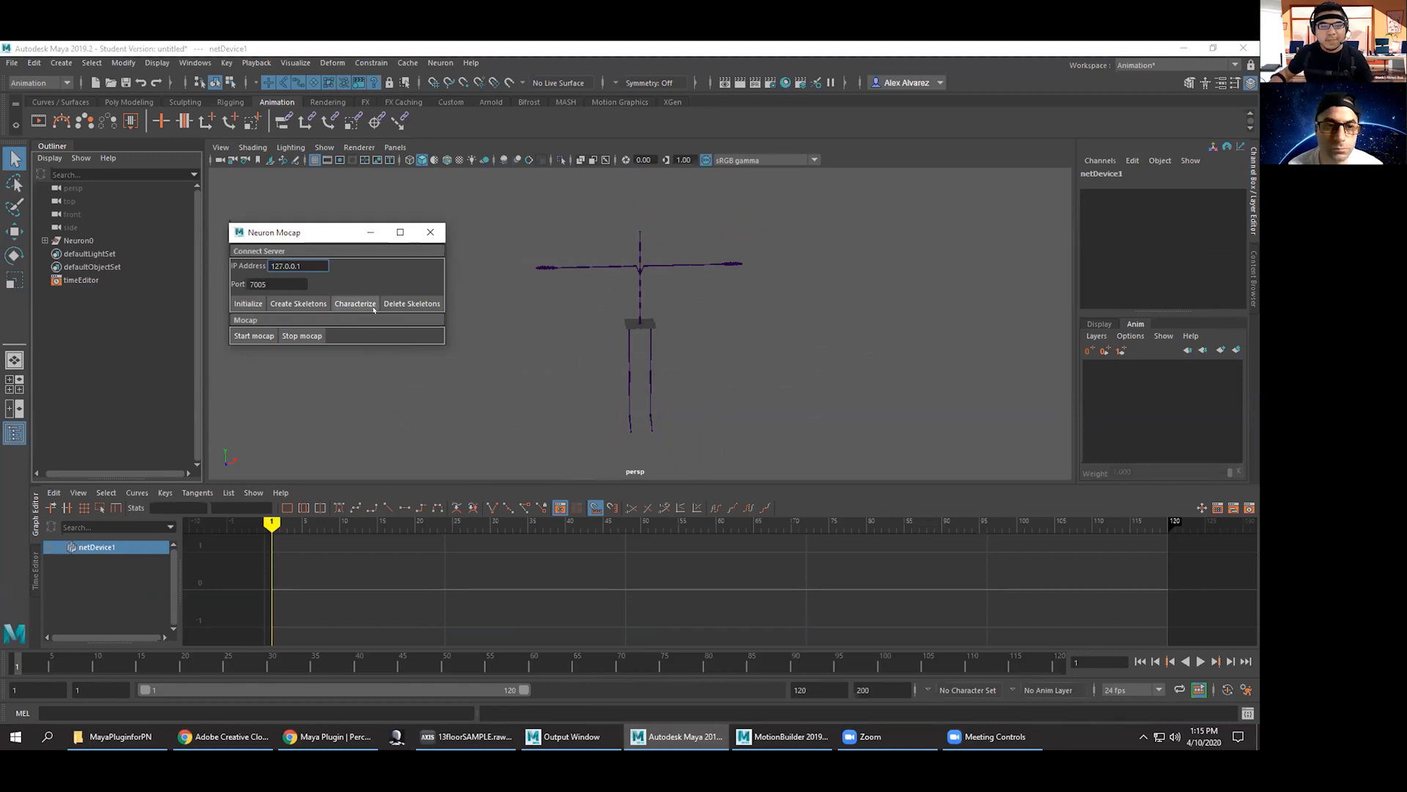
scroll(718, 308, "up", 3)
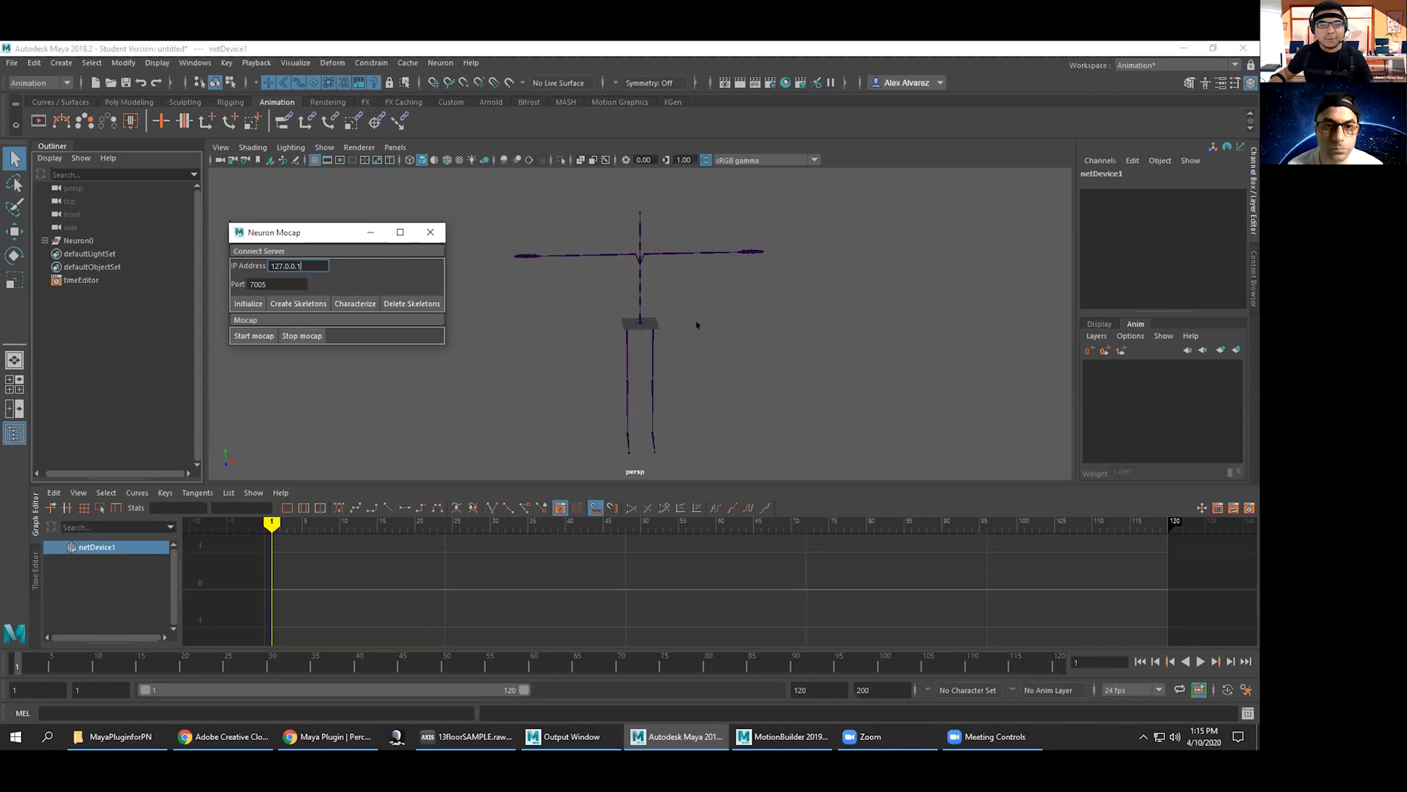
Characterize the Neuron skeleton and rename its Human IK character as AXIS.
left_click(354, 304)
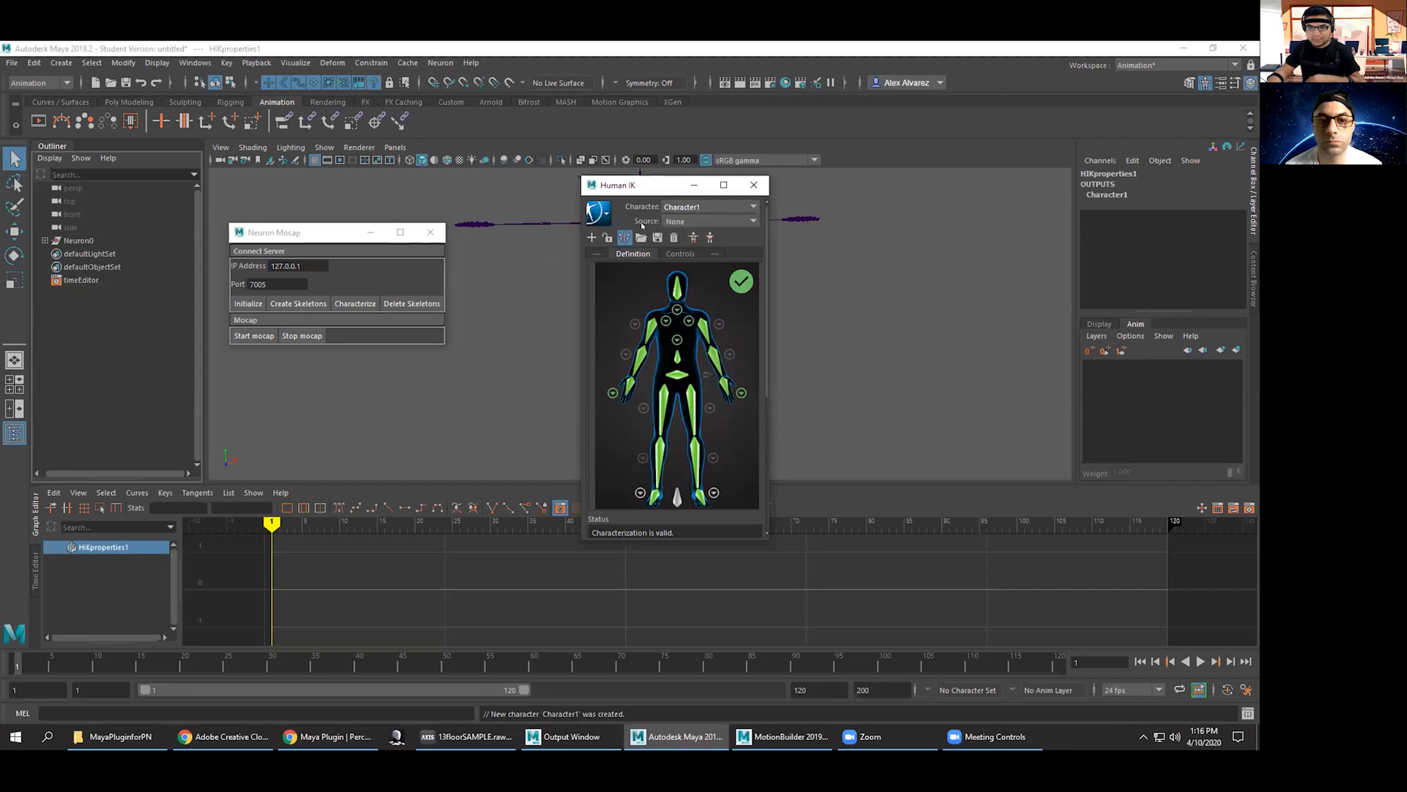
left_click_drag(623, 184, 883, 182)
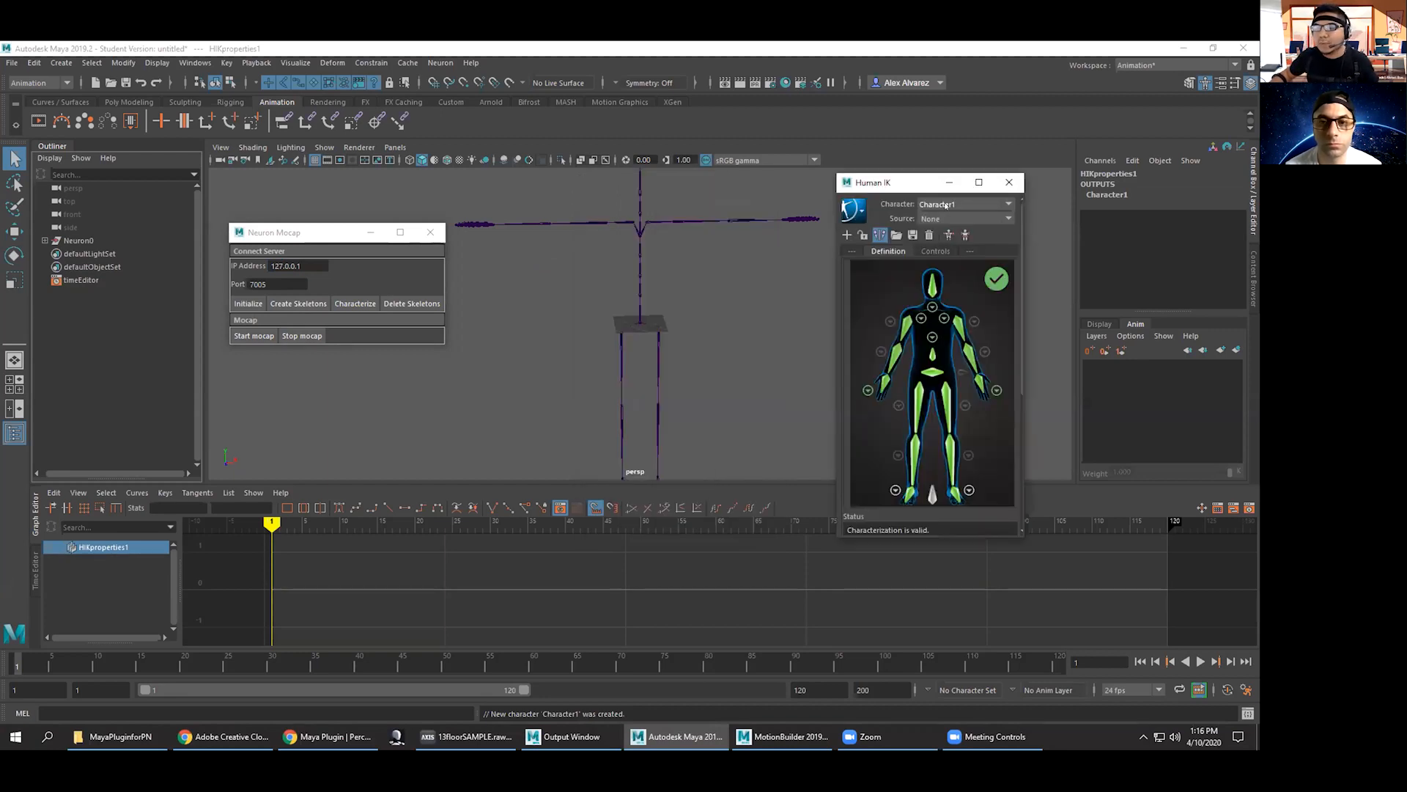
left_click(852, 211)
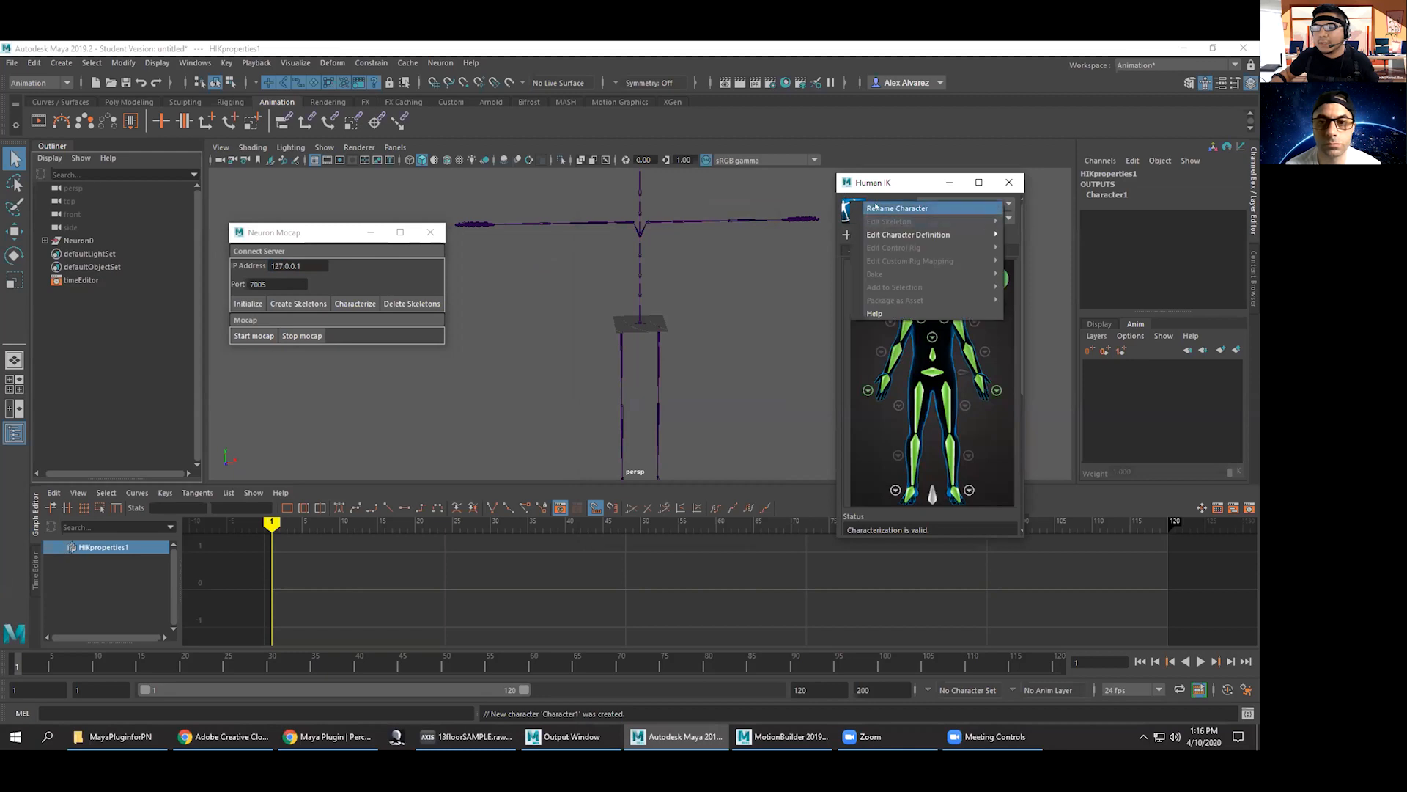
left_click(895, 212)
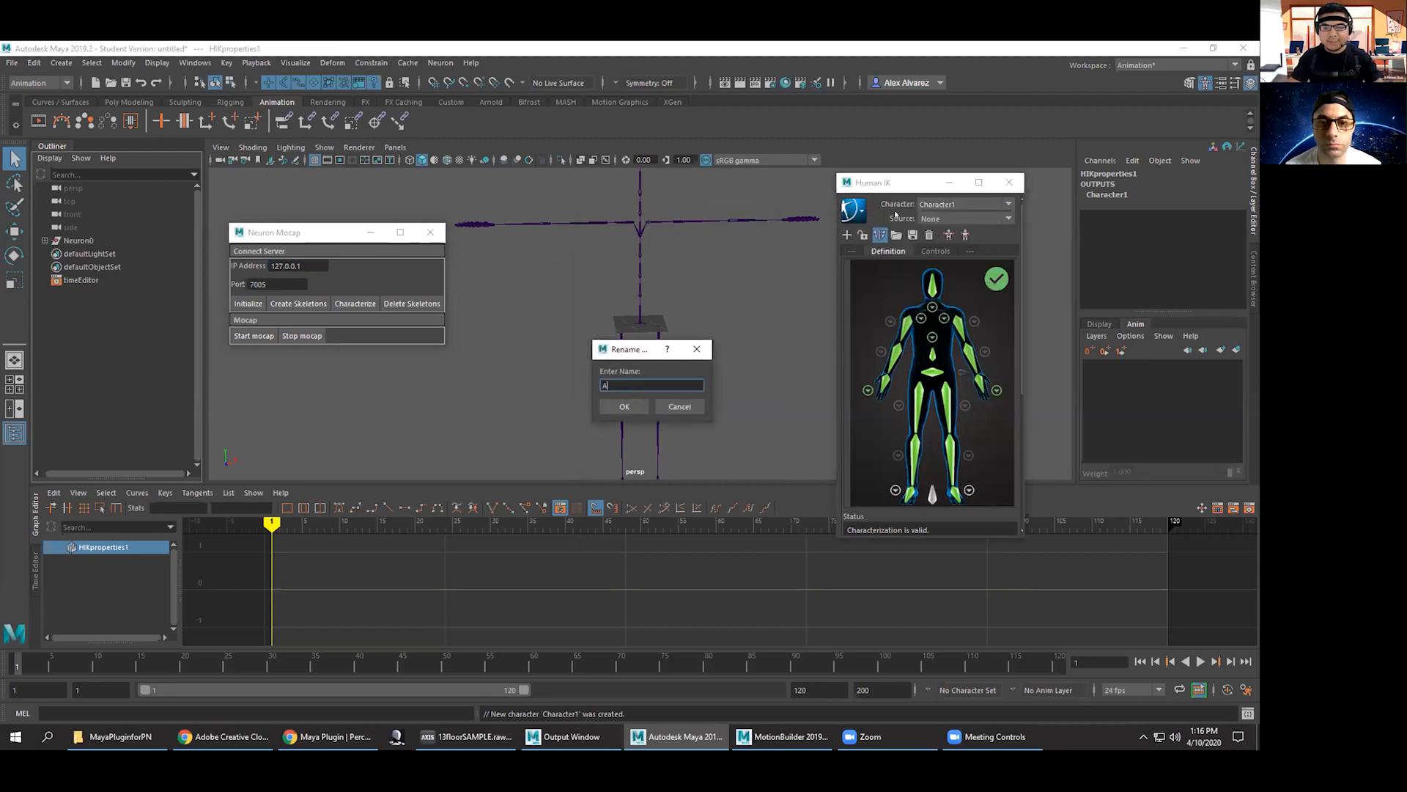
left_click(639, 405)
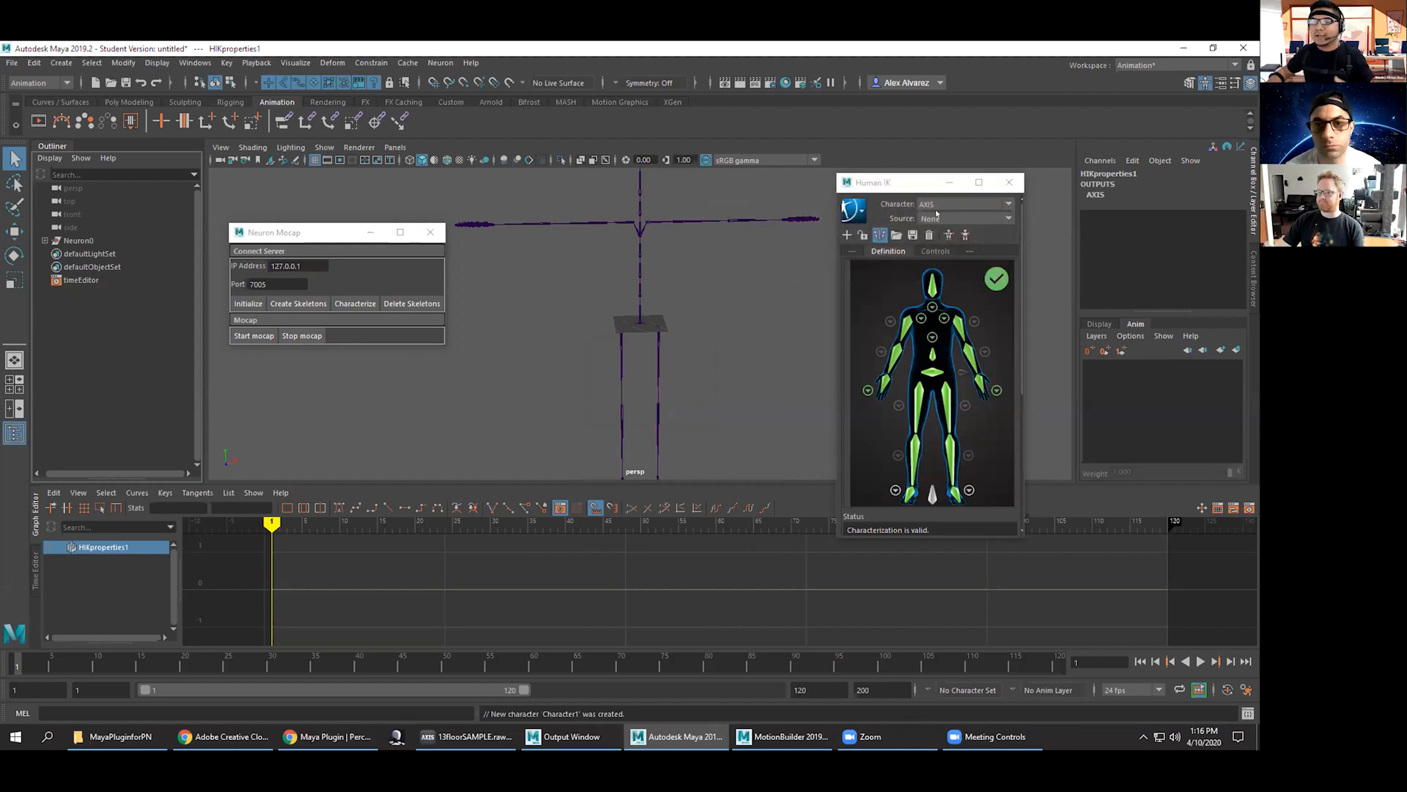
left_click(937, 214)
left_click(905, 194)
left_click(929, 204)
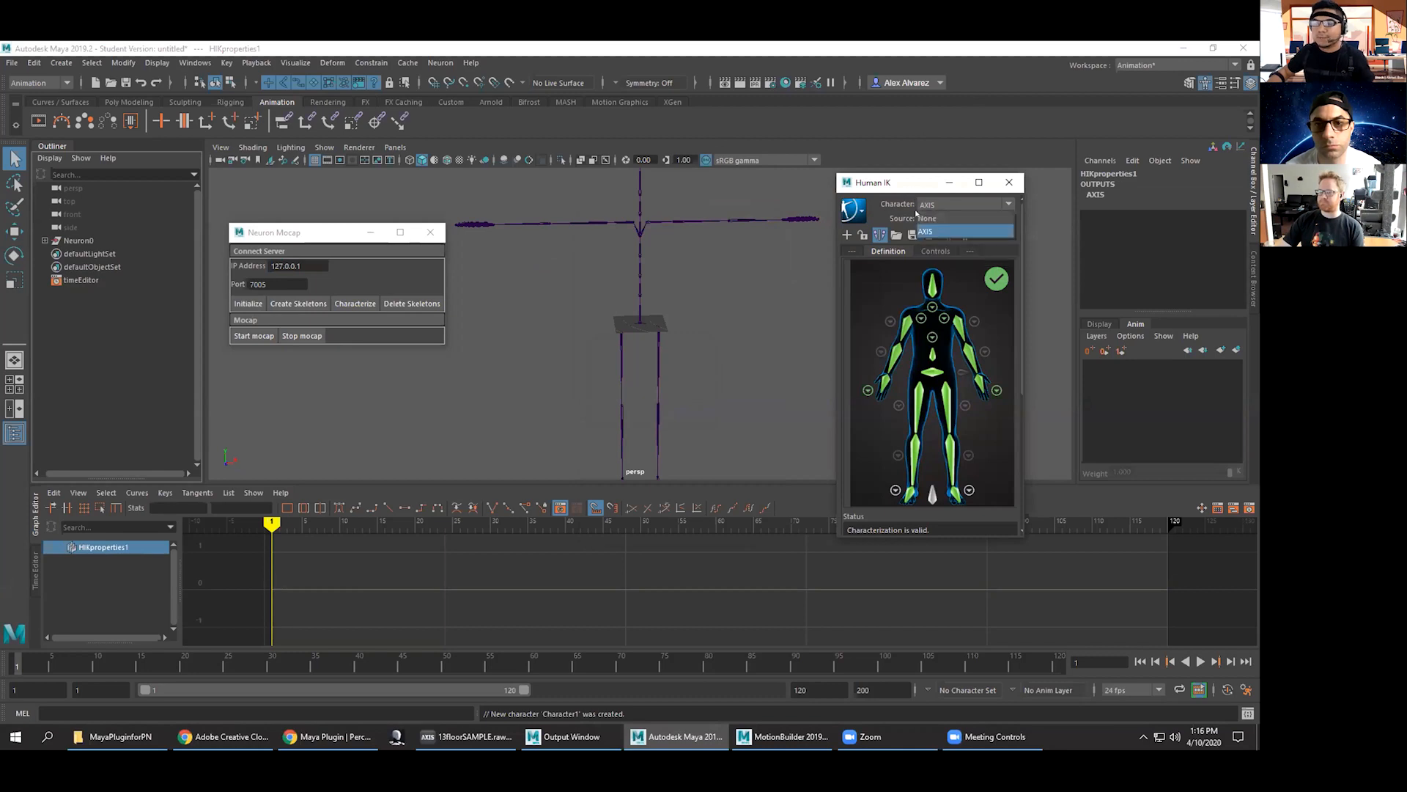
left_click(874, 184)
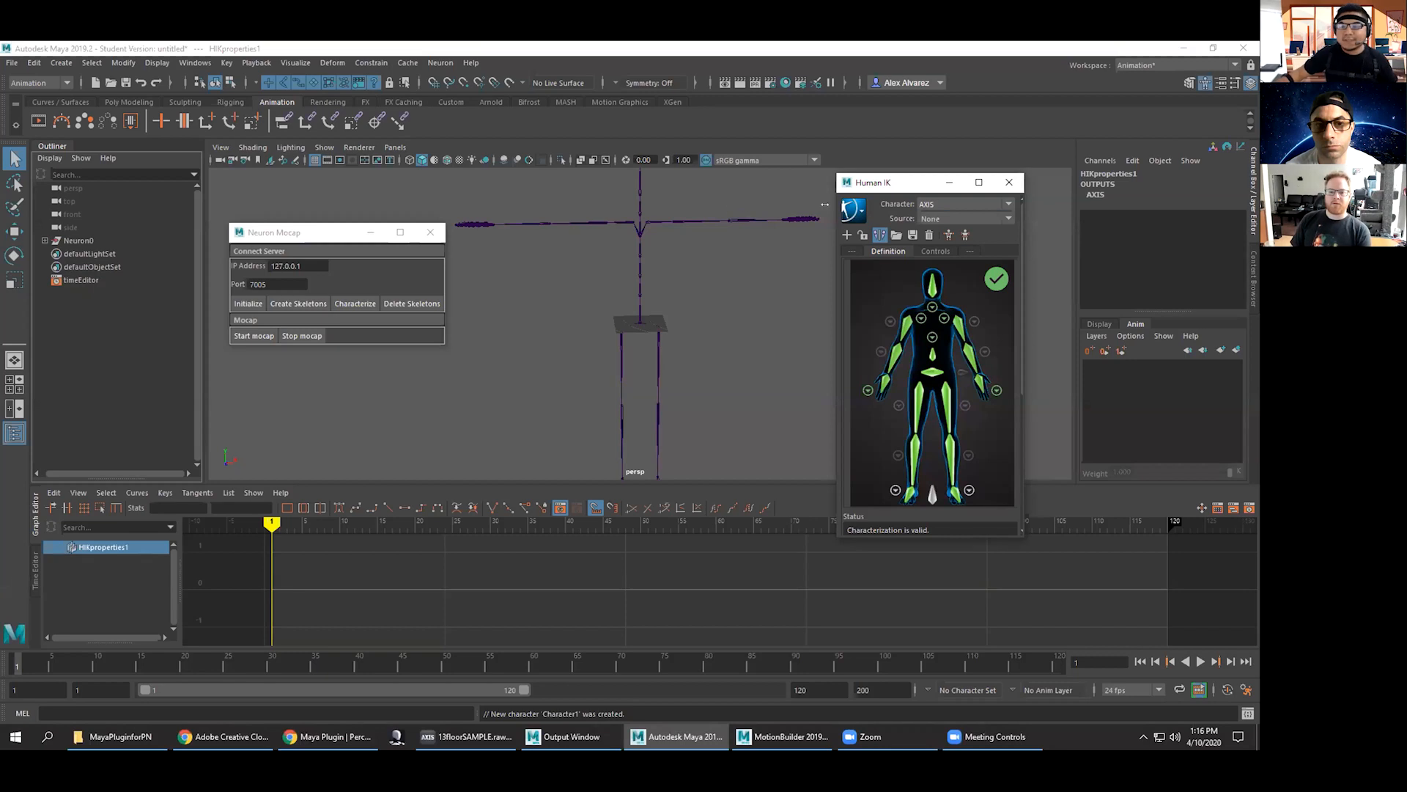
Start the mocap stream on the Neuron skeleton and move the Human IK window clear of the moving figure.
left_click(257, 335)
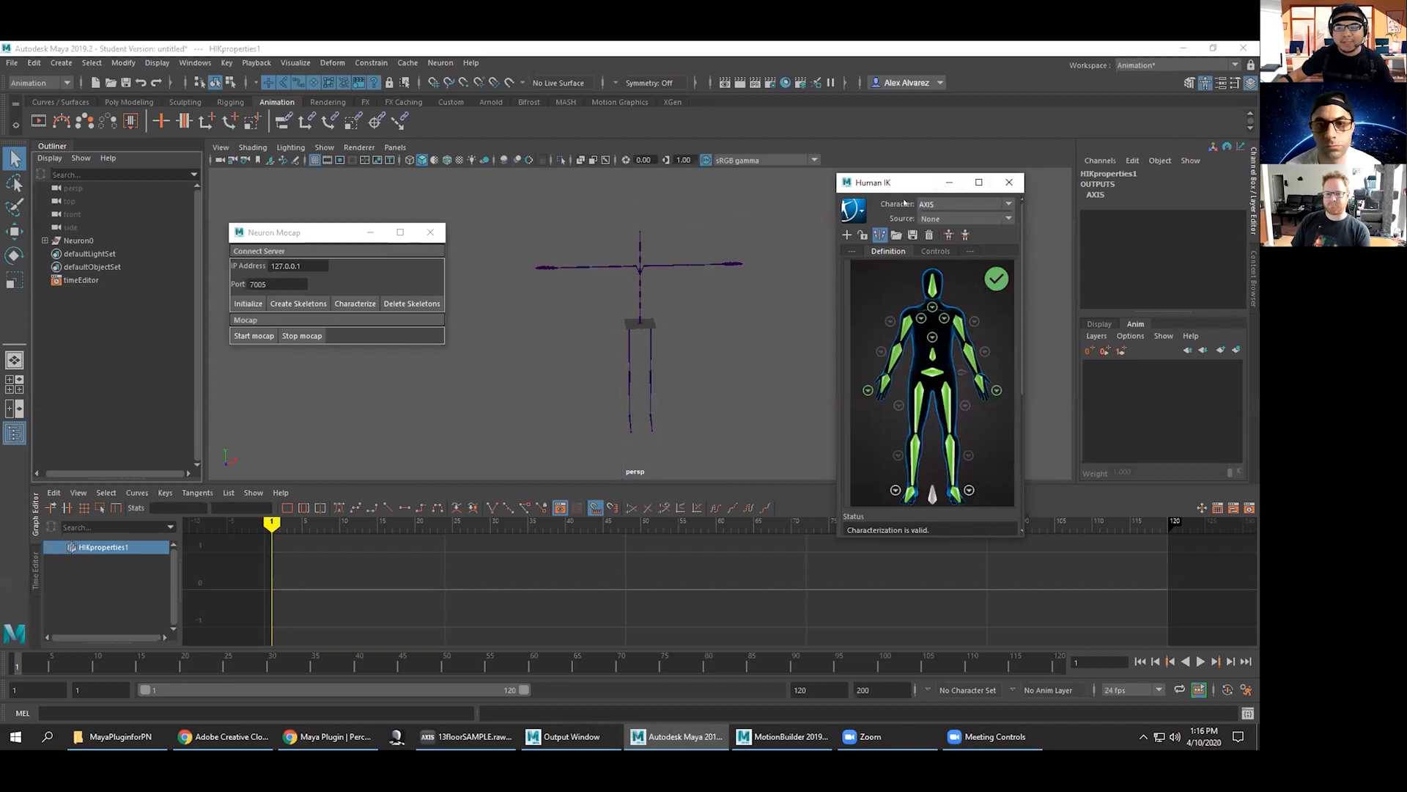
left_click_drag(894, 189, 925, 193)
left_click(247, 333)
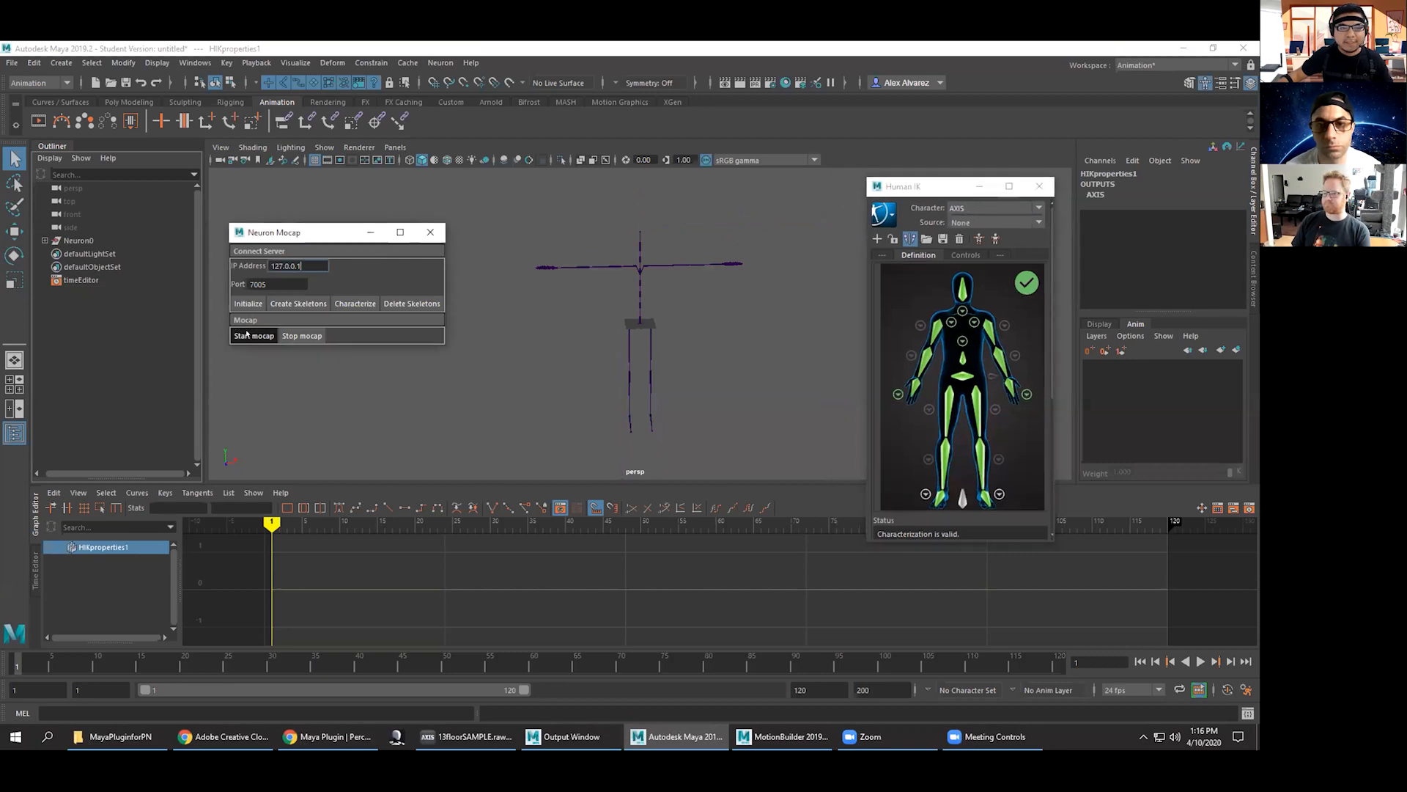
left_click_drag(707, 280, 688, 402, "alt")
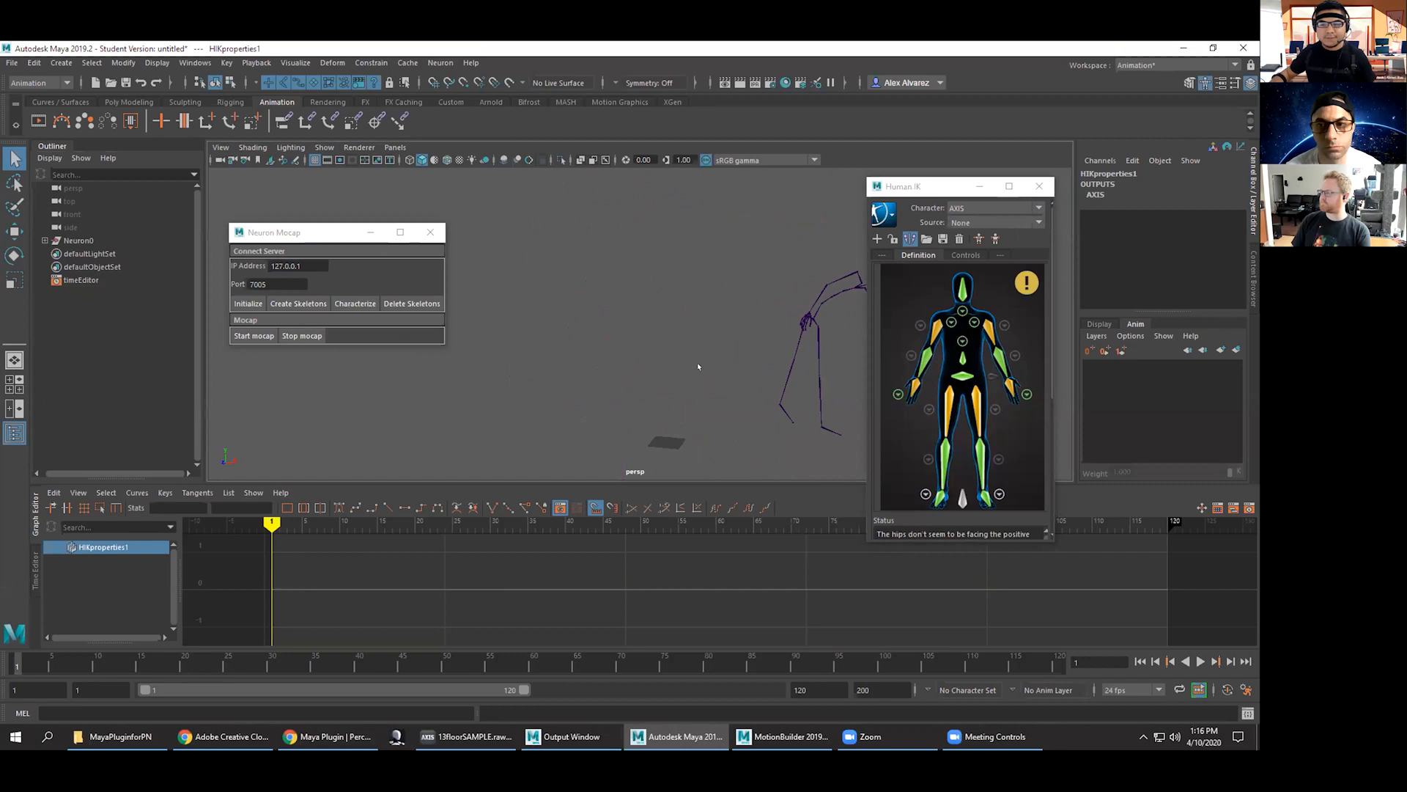
left_click_drag(927, 191, 1014, 191)
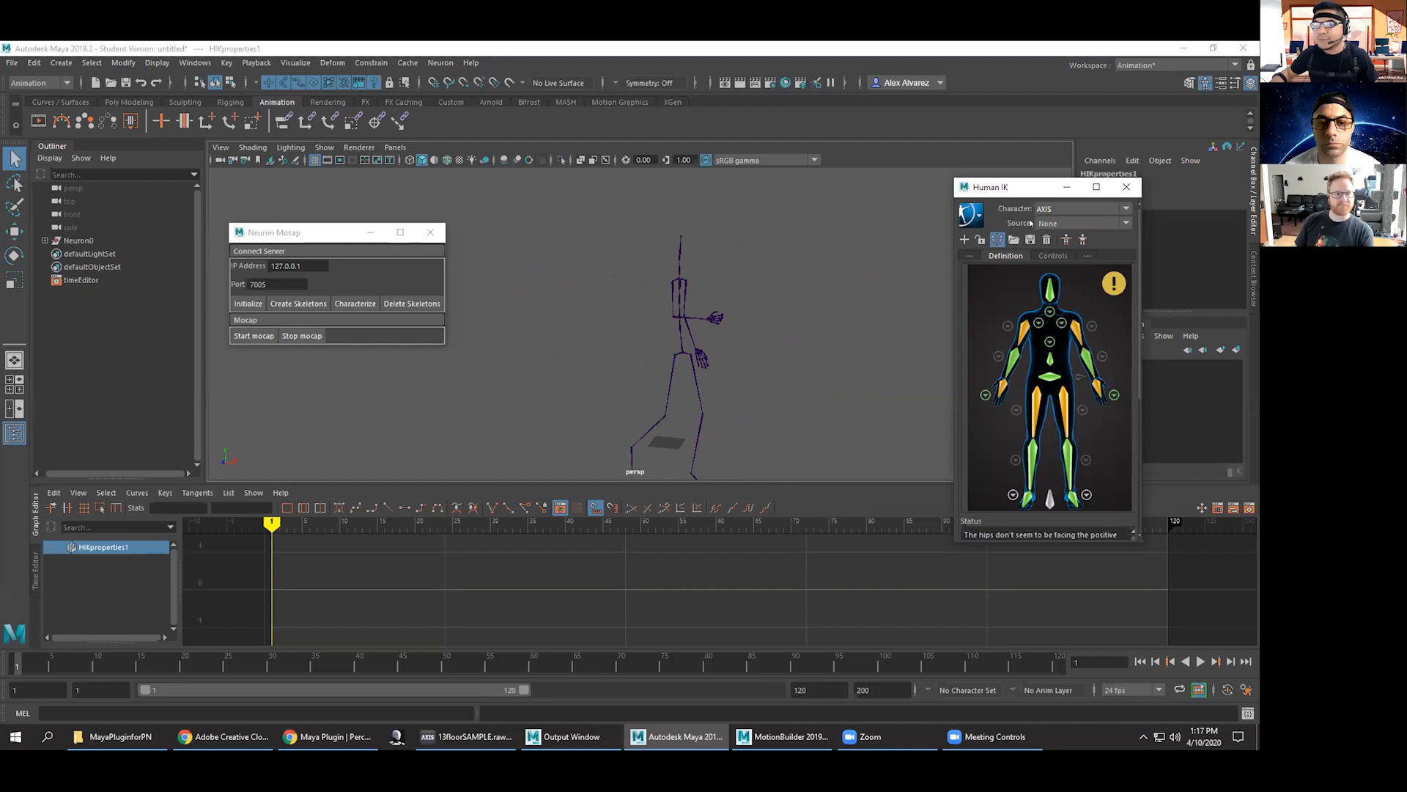
left_click(971, 215)
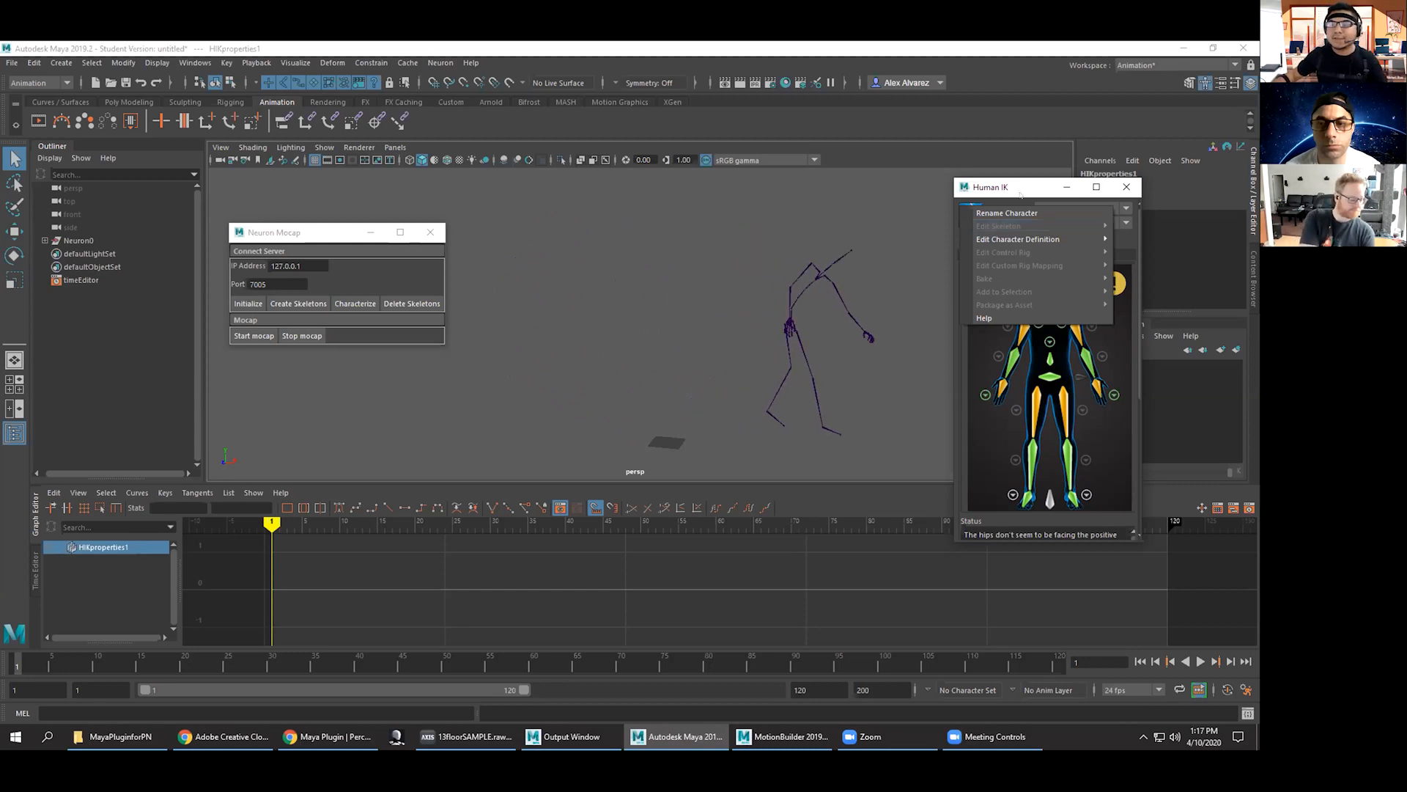
left_click(957, 191)
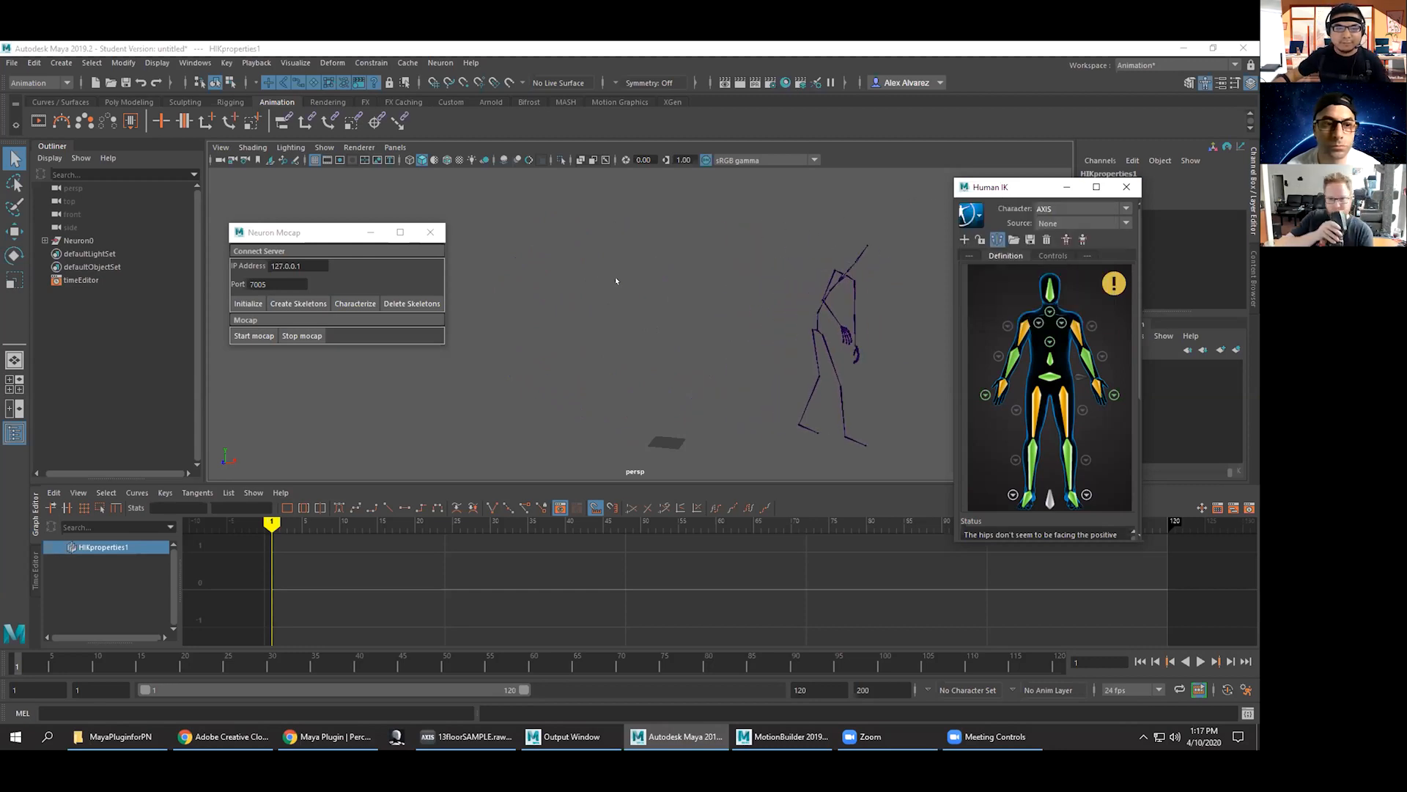
Stop the mocap stream in Maya, and switch to Axis Neuron to close it.
left_click(287, 335)
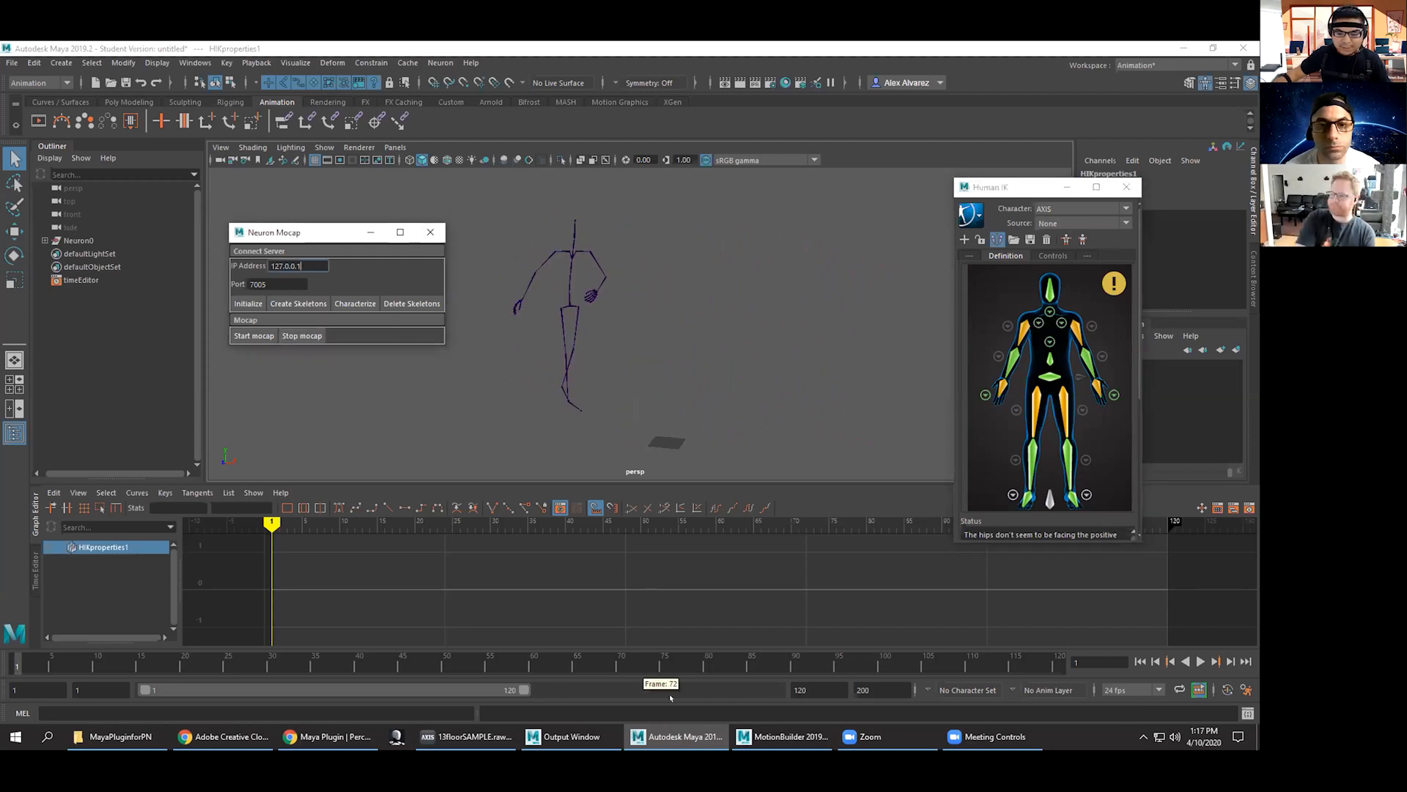
left_click(466, 736)
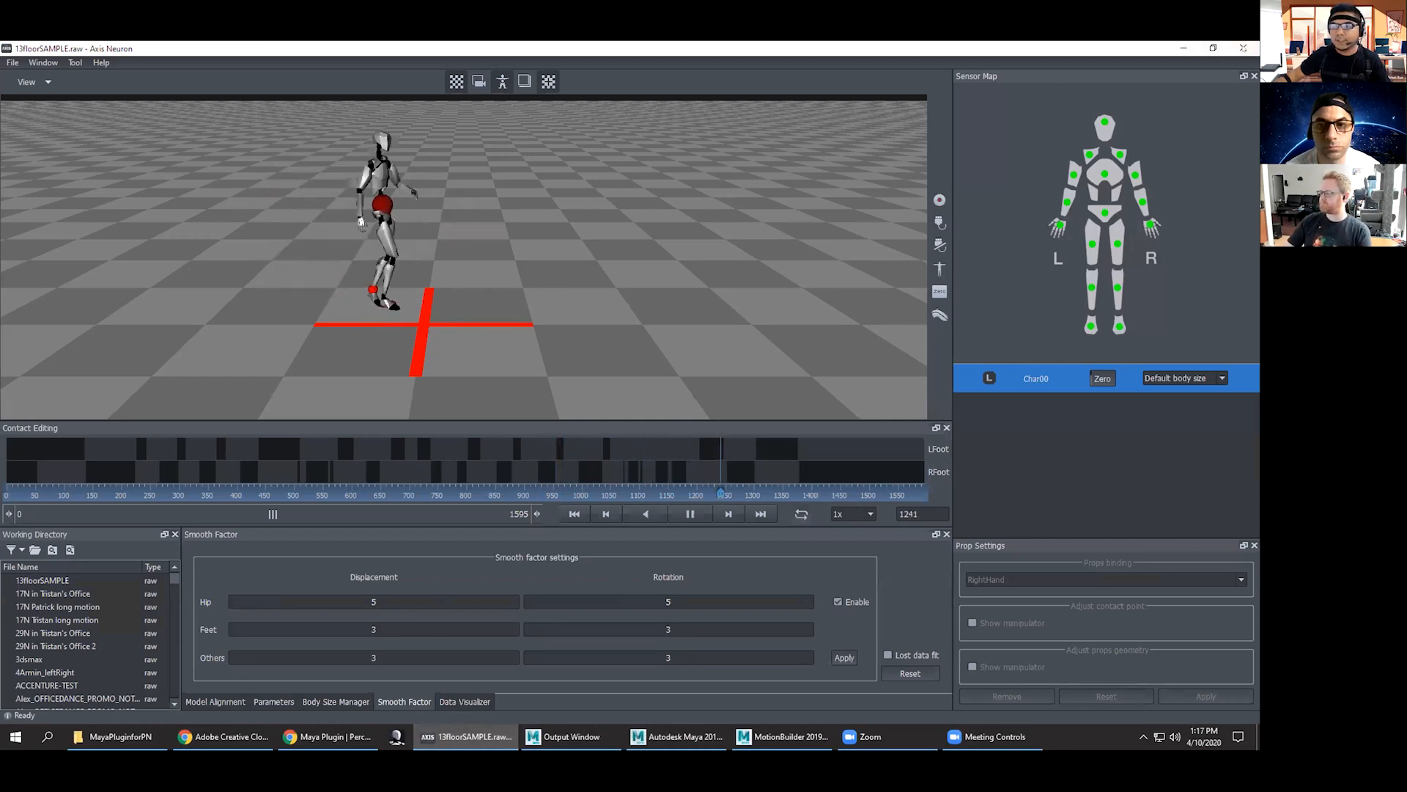
left_click(1243, 48)
Launch Axis Studio, open the recent DemoData project and show its Capturing workspace.
key("super")
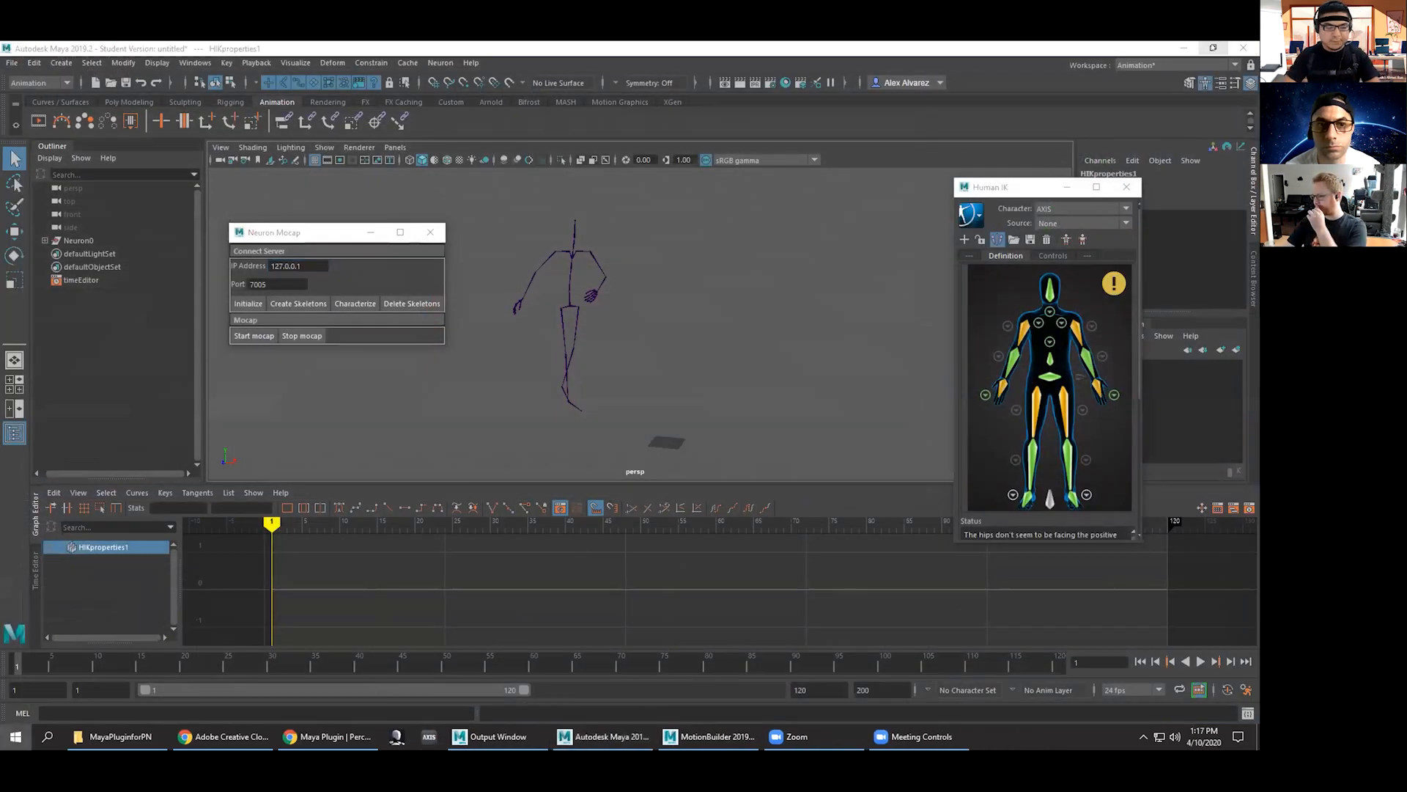
type("studio")
key("Return")
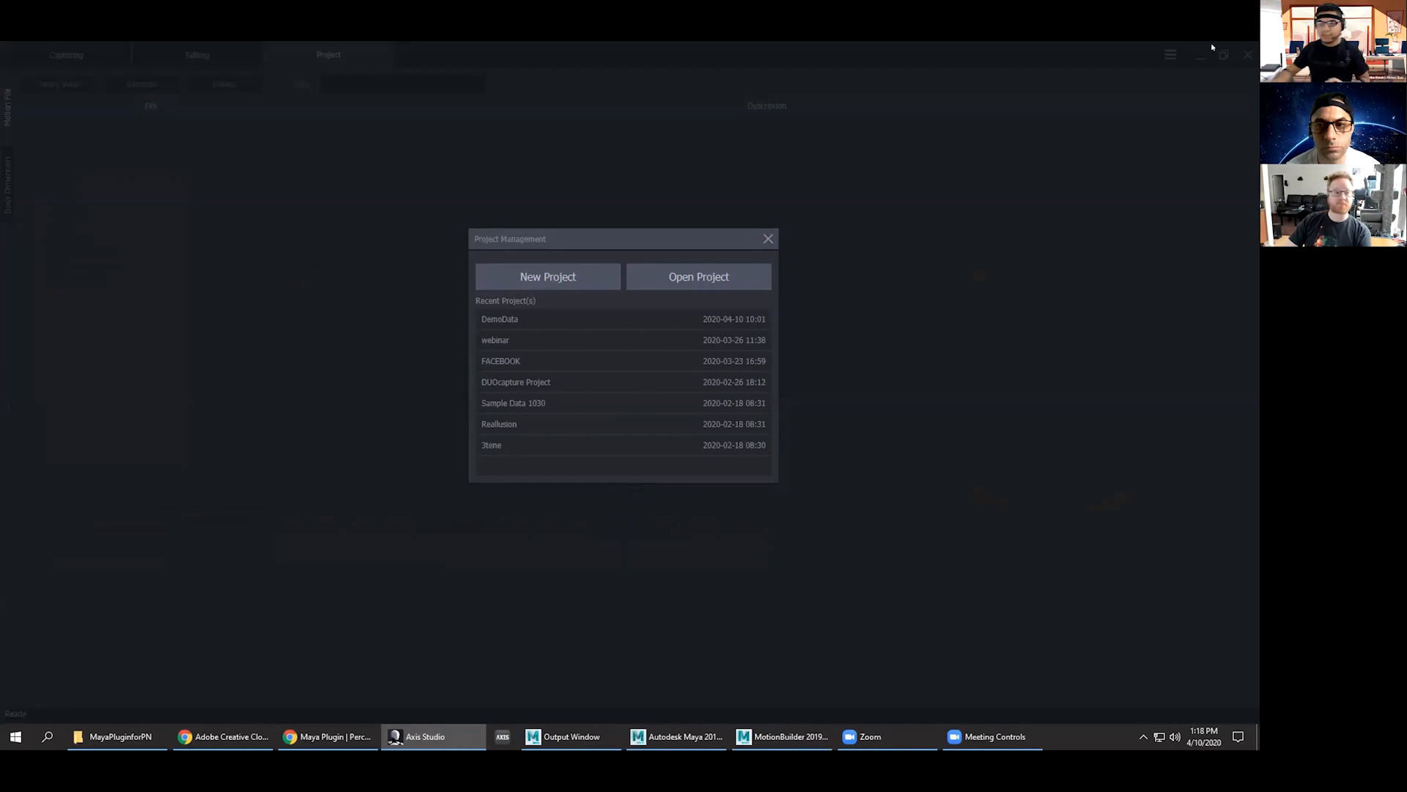
left_click(496, 319)
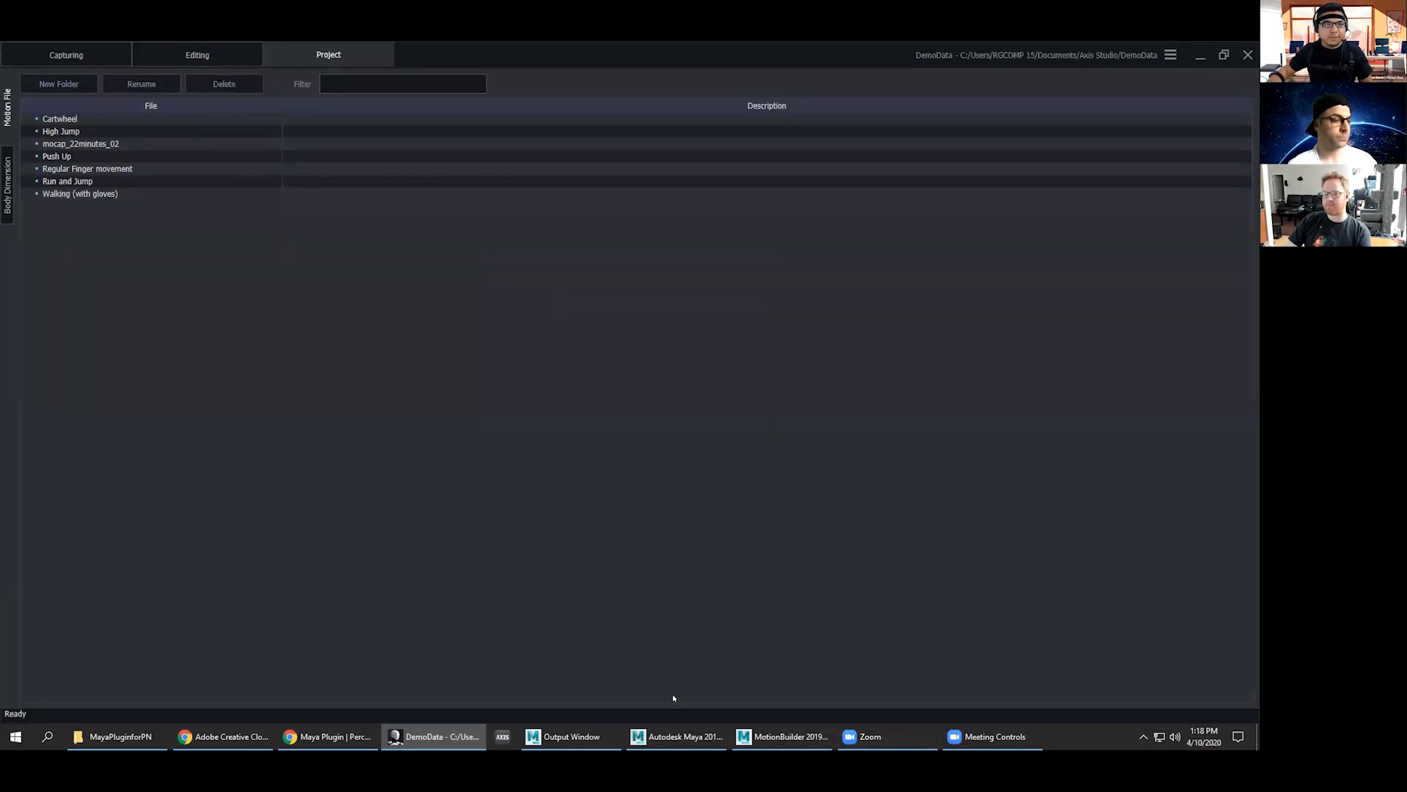
left_click(66, 55)
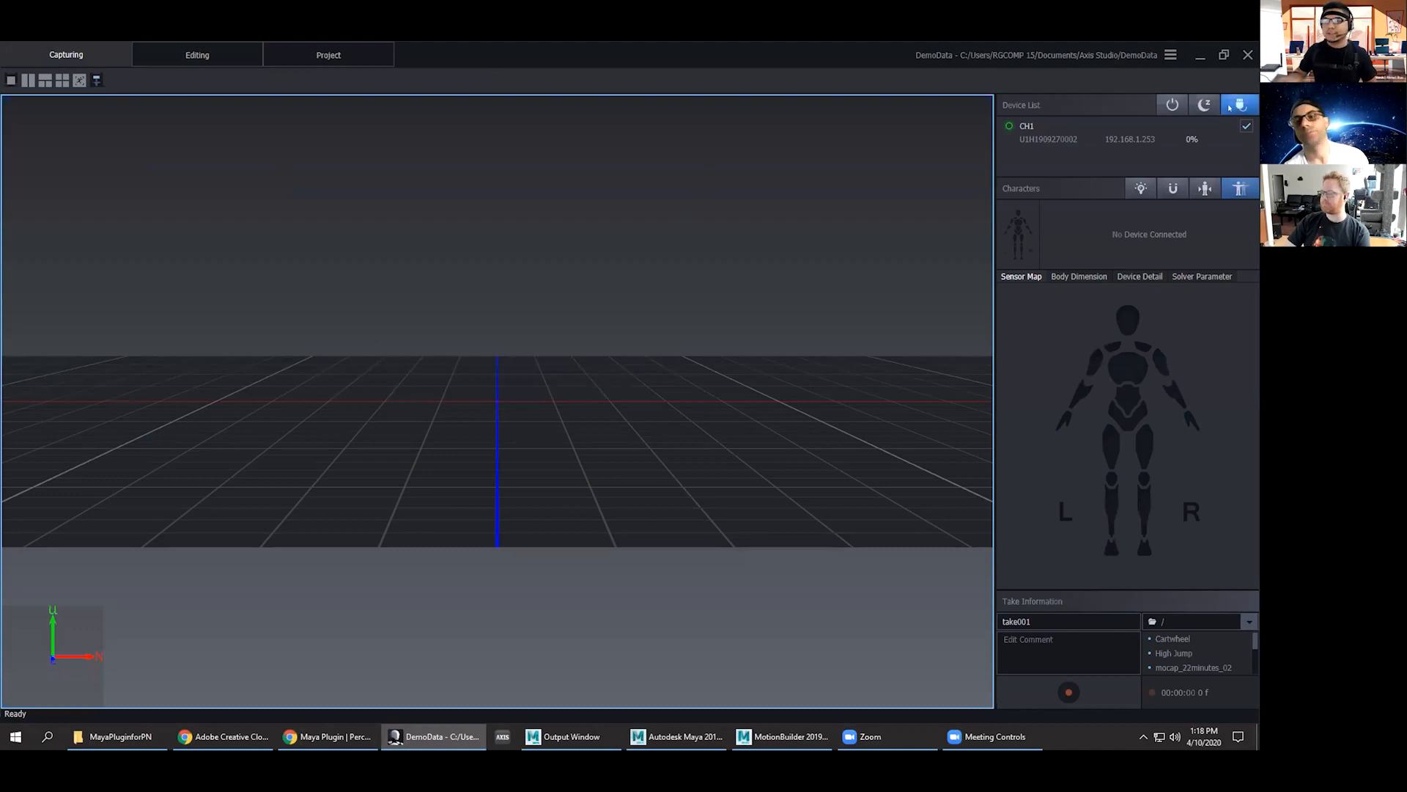
Connect the CH1 motion capture device and frame the live character in the capture view.
left_click(1232, 107)
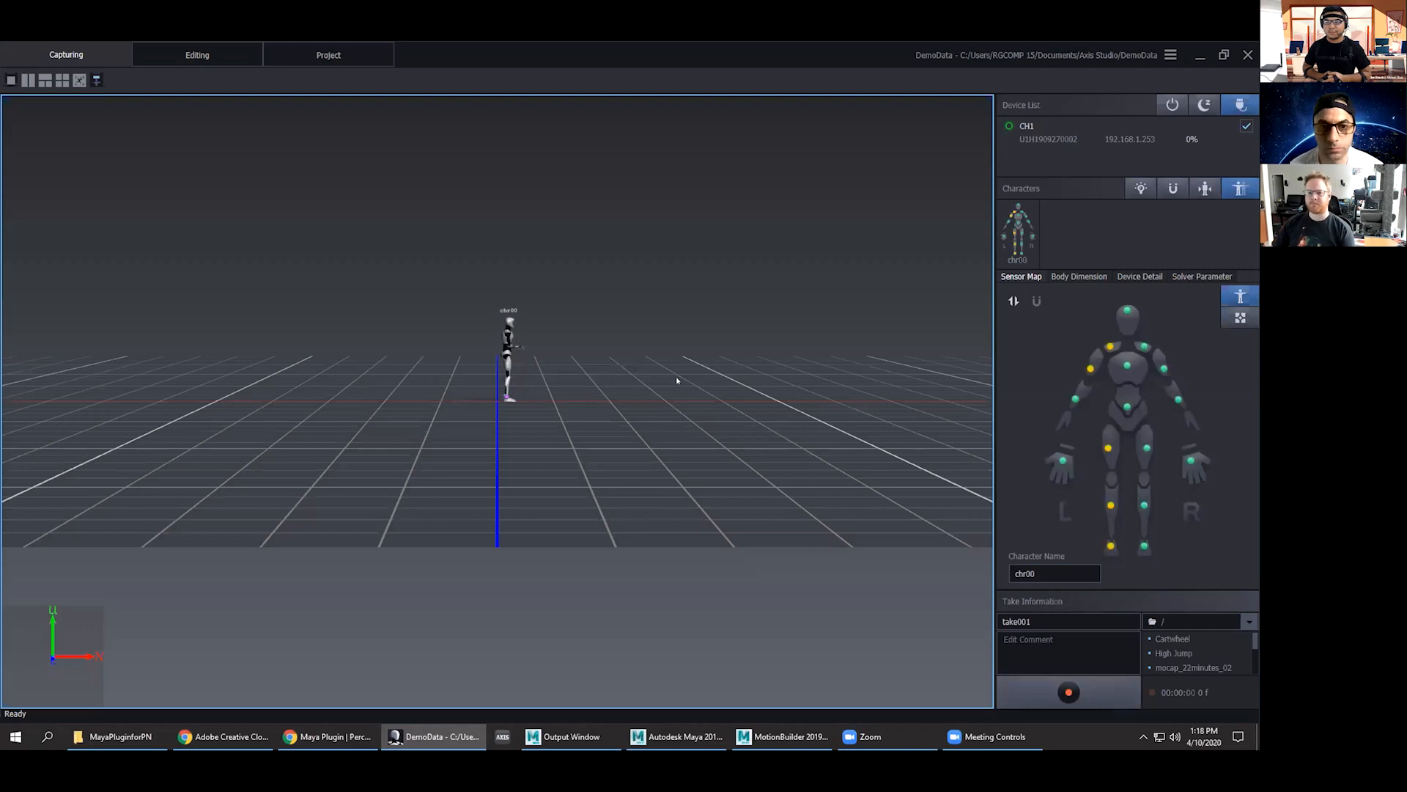
scroll(530, 338, "up", 2)
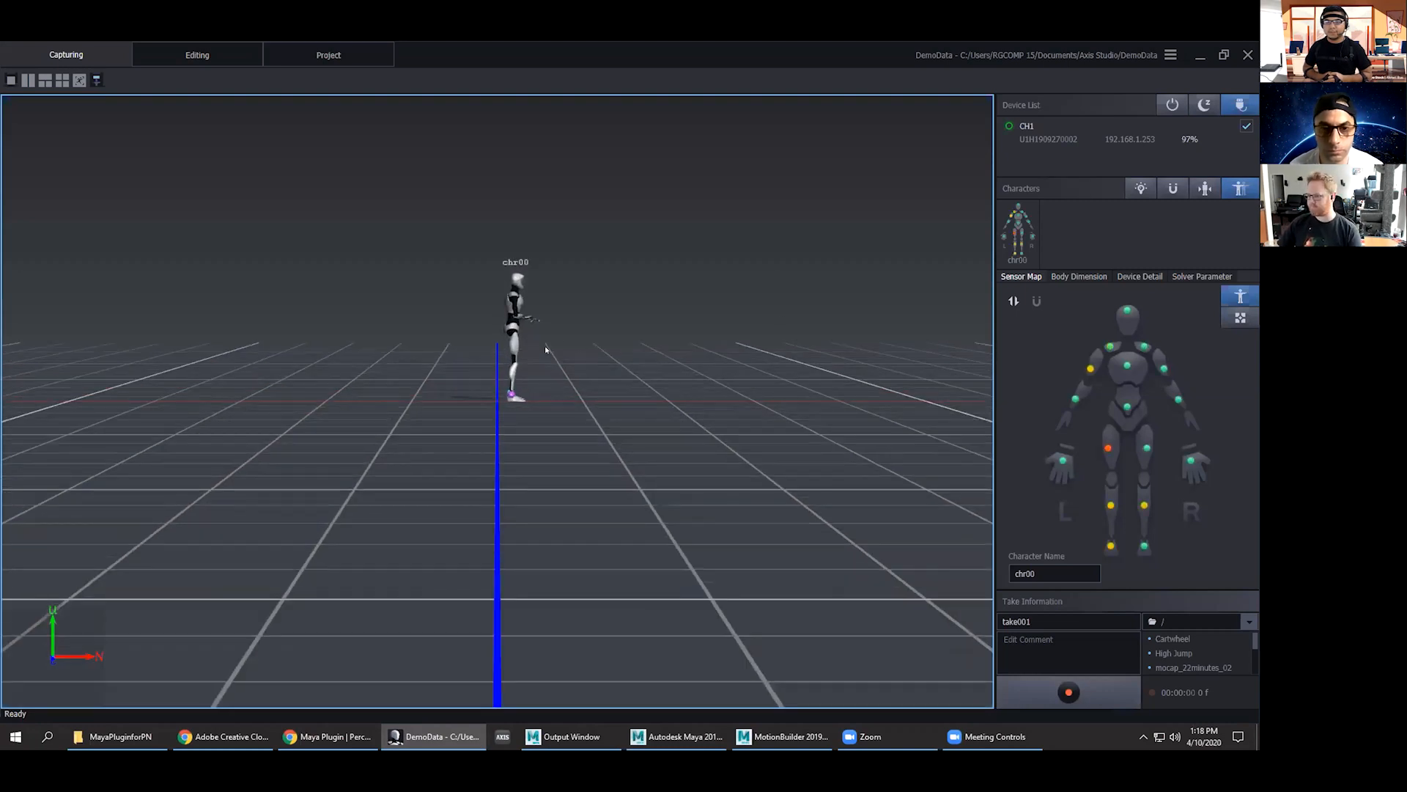
scroll(544, 345, "up", 1)
scroll(550, 349, "up", 1)
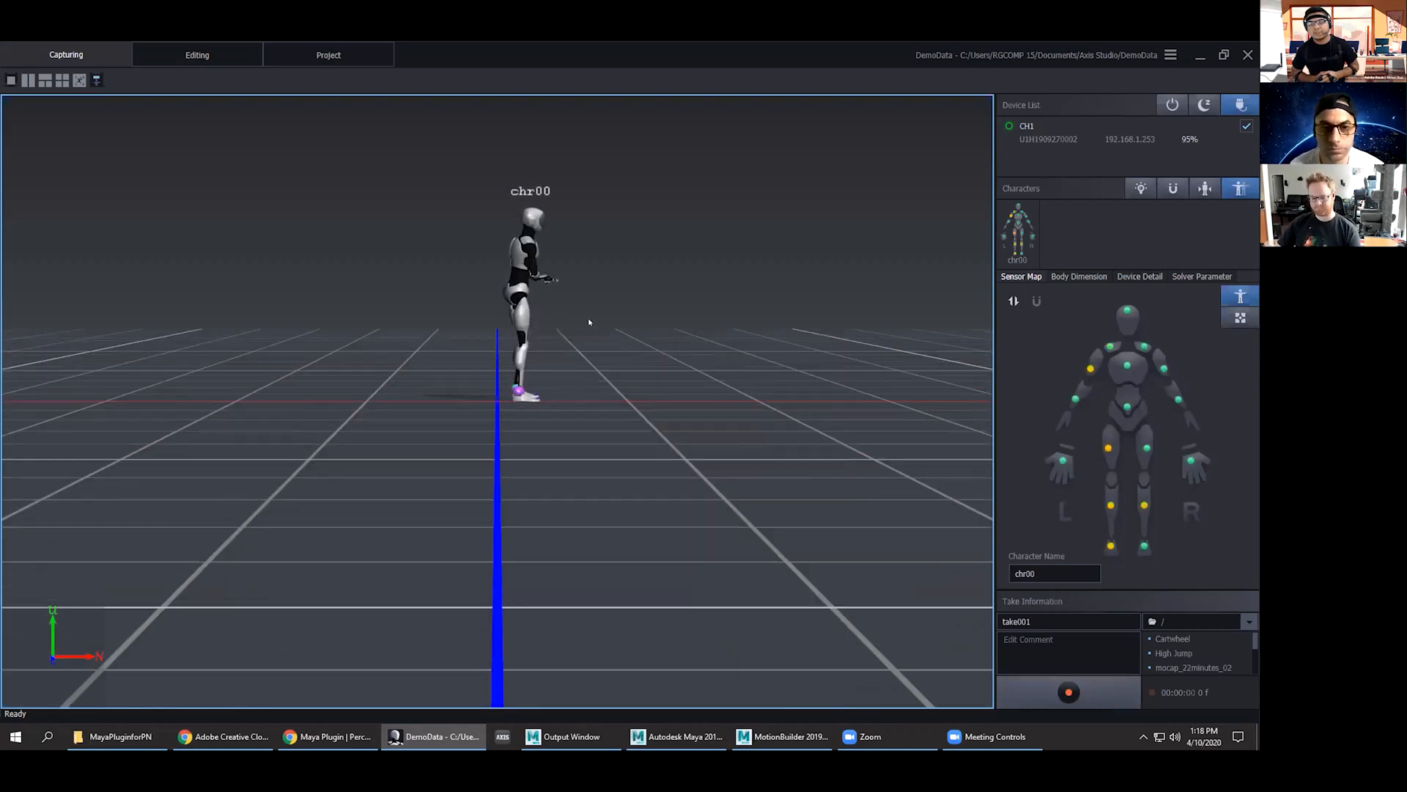
middle_click_drag(611, 317, 490, 340)
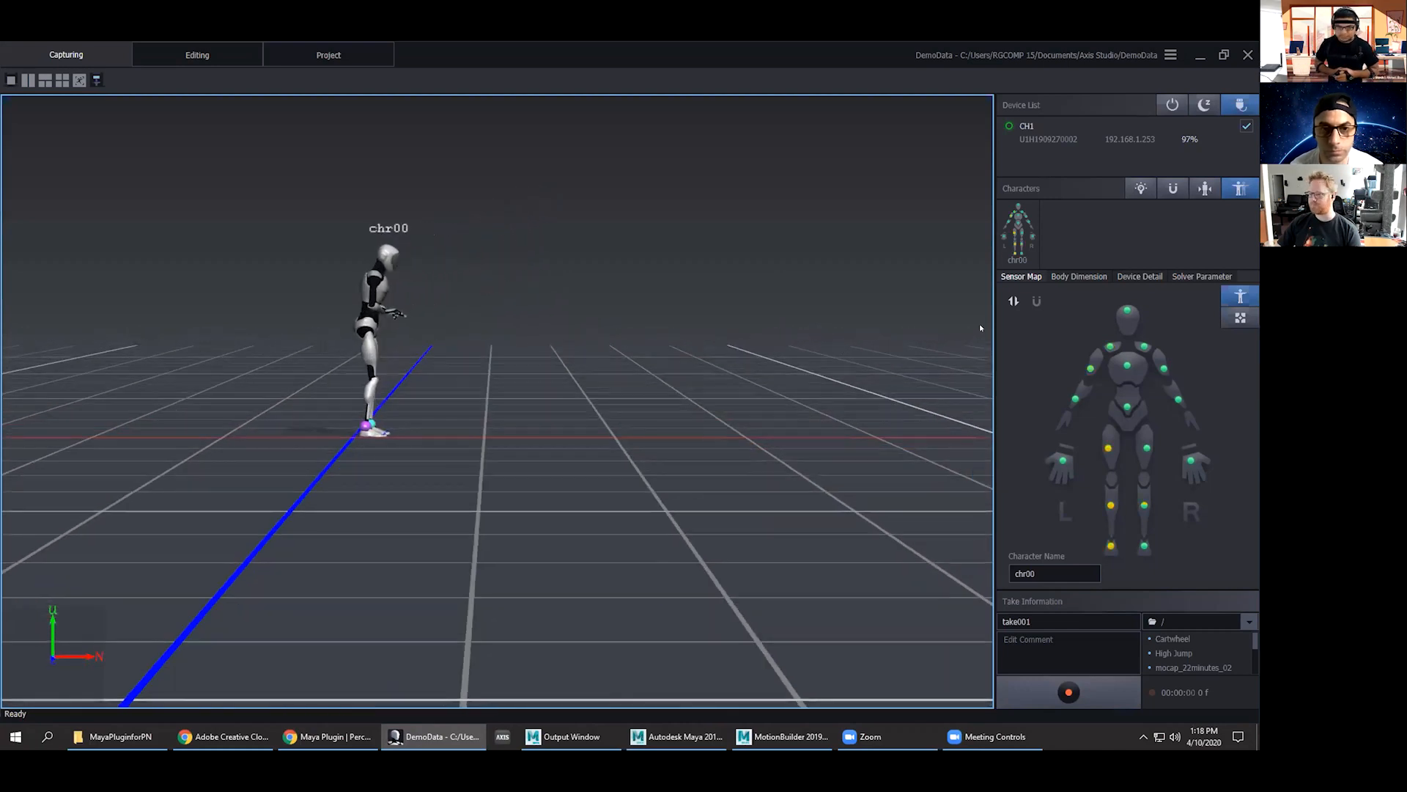
Rename the chr00 character with the performer's first name and check its body dimensions.
double_click(1036, 568)
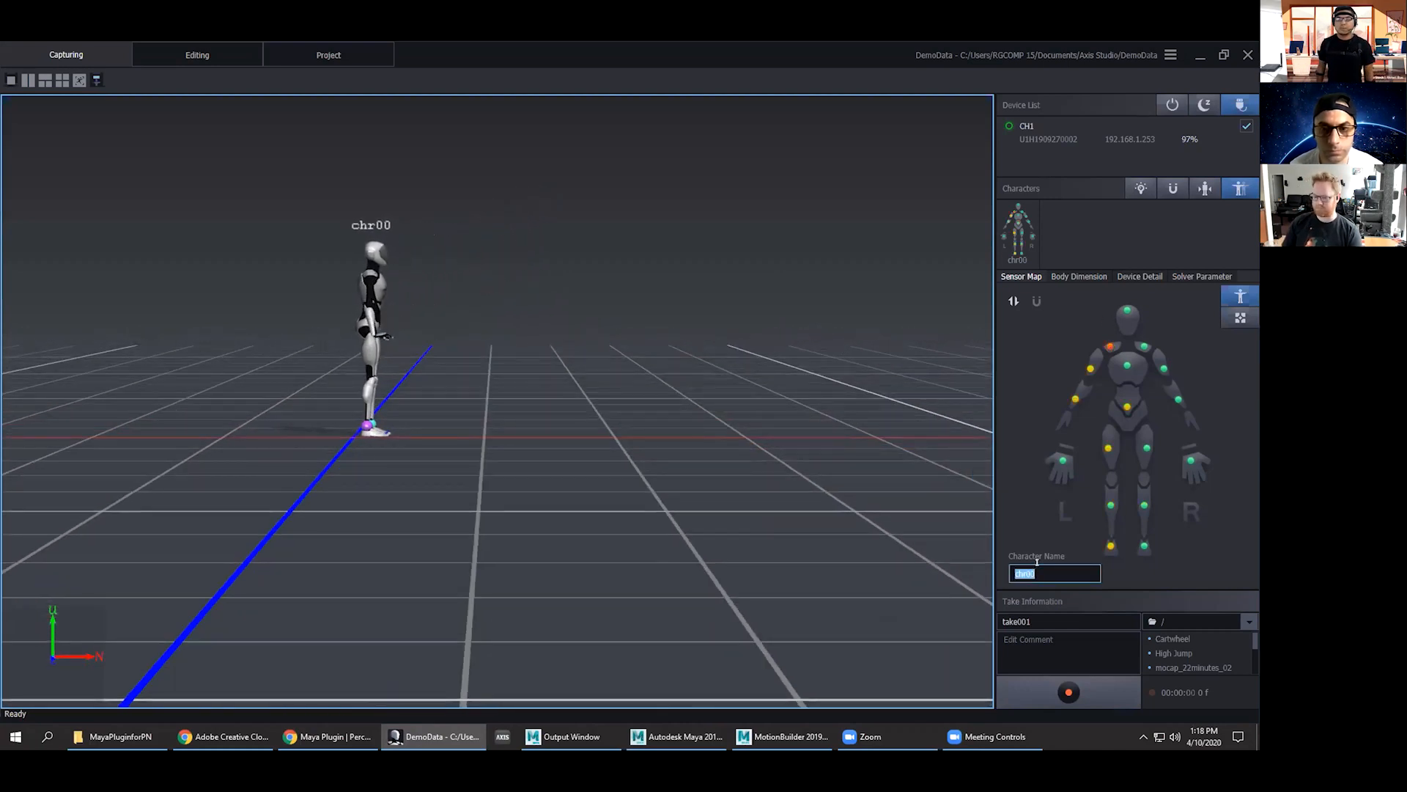
type("Daniel")
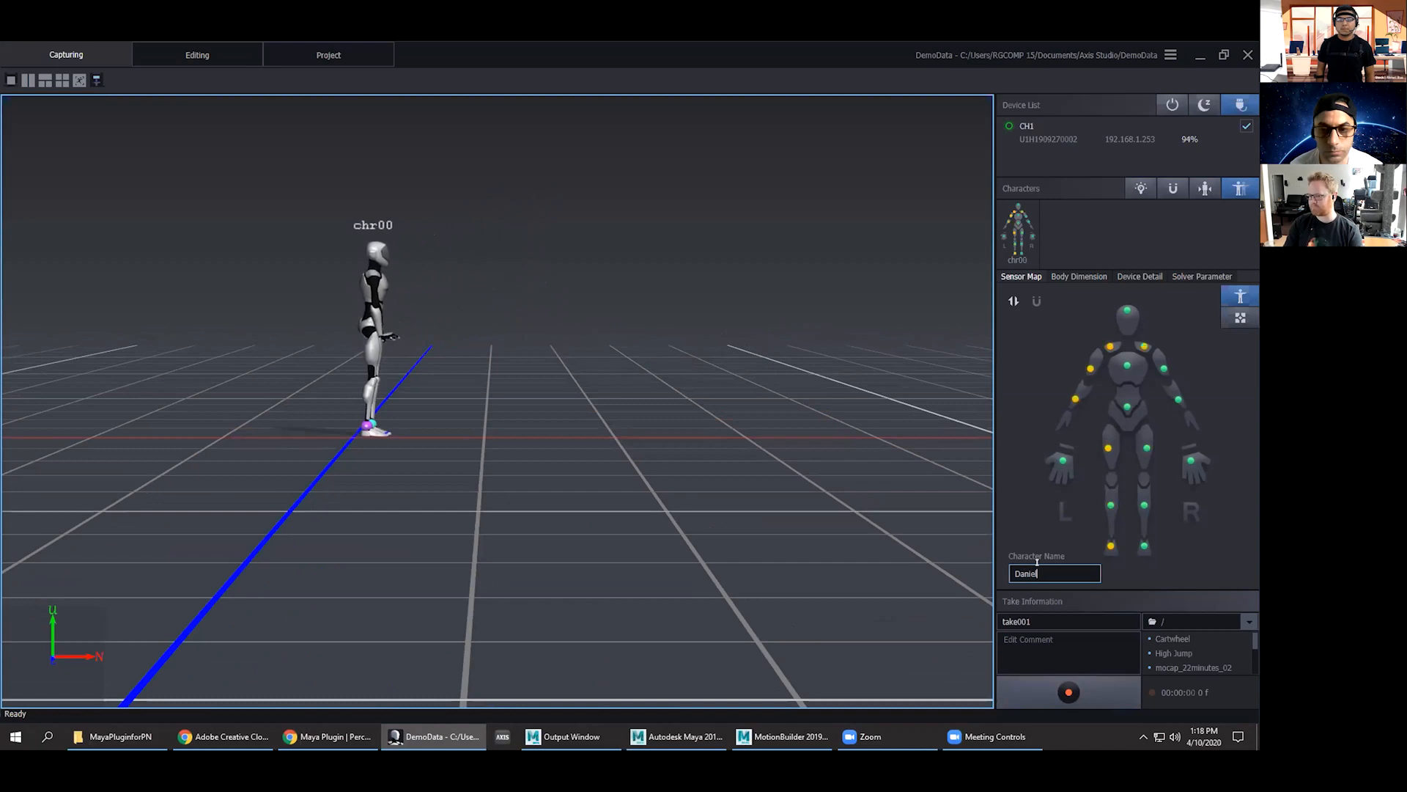
left_click(1092, 277)
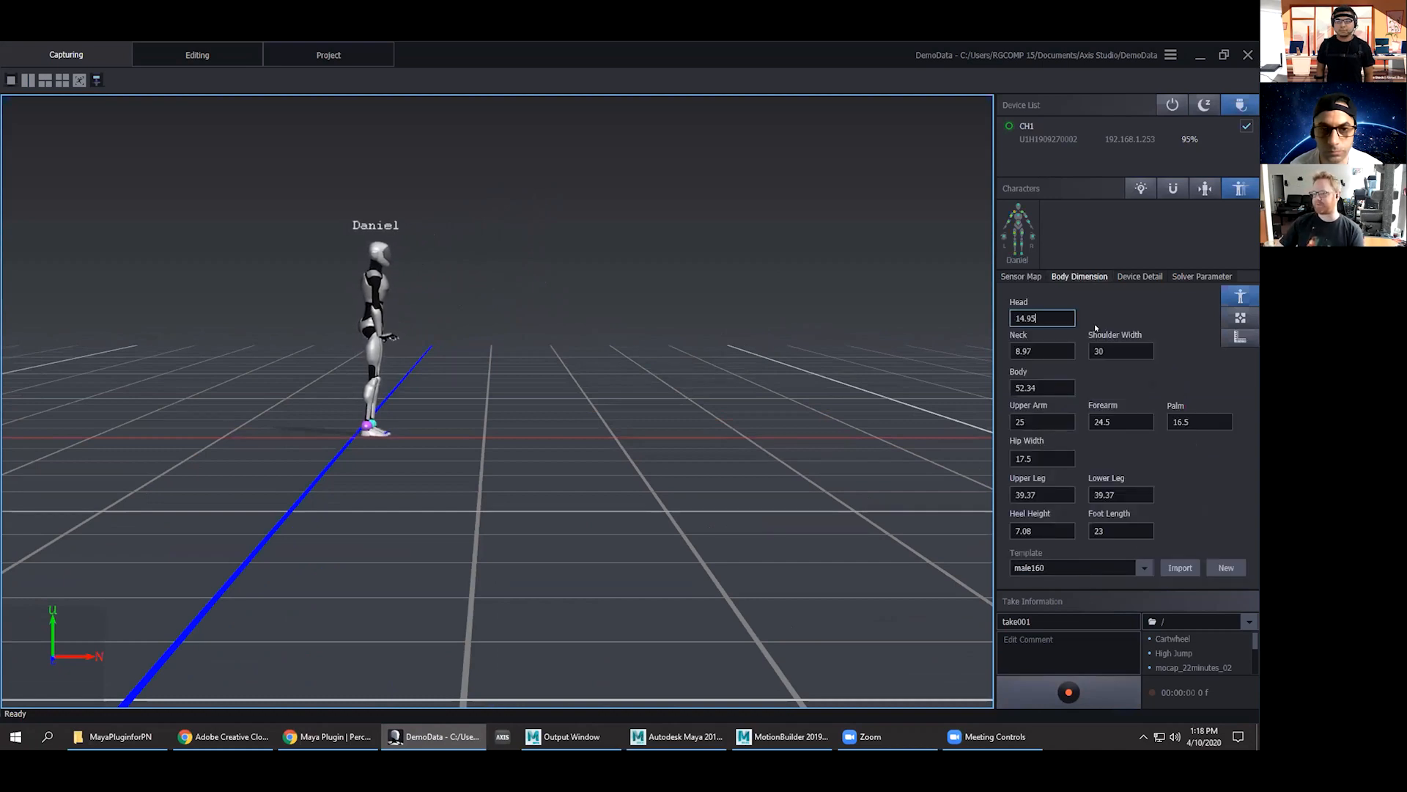
left_click(1008, 277)
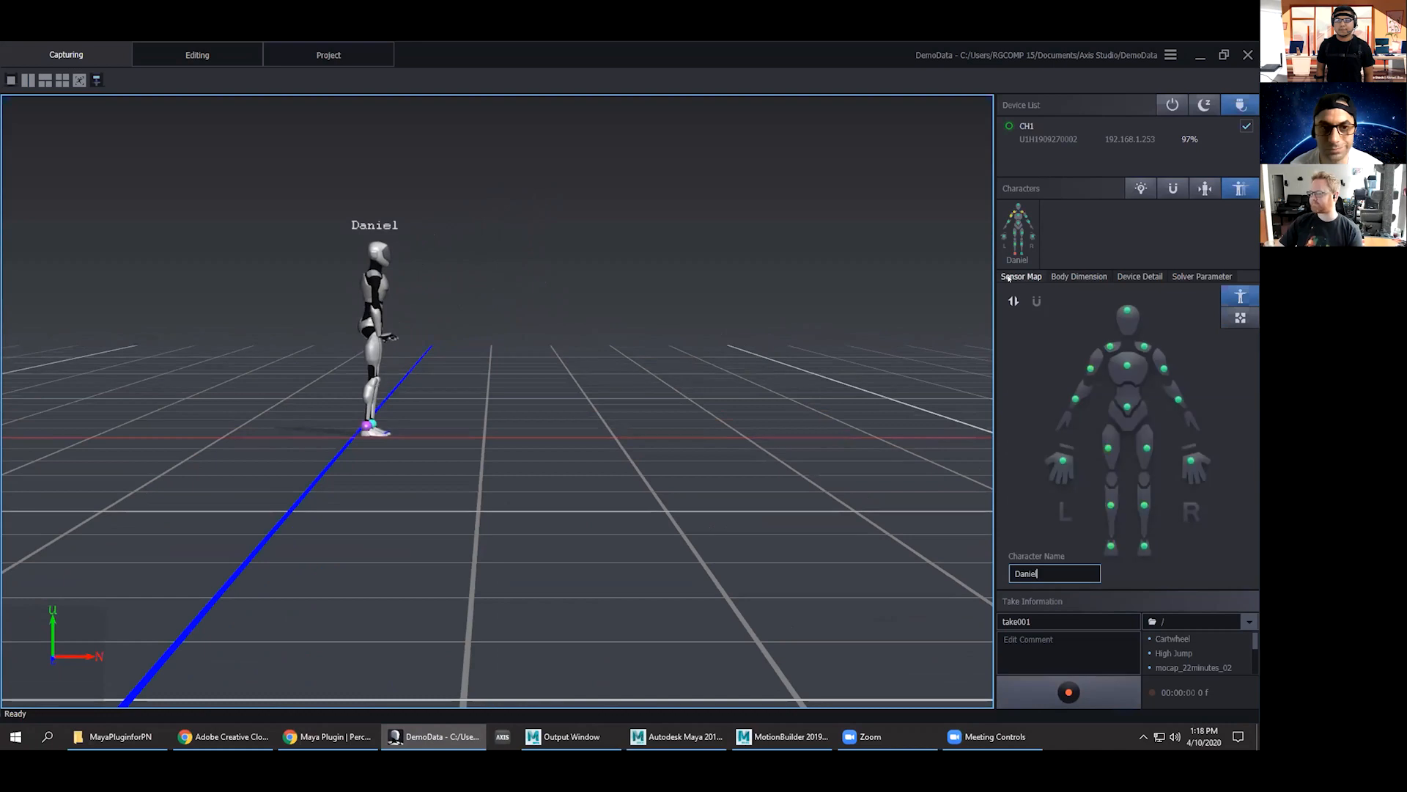
Run the pose calibration for the character and inspect the live figure from the front.
left_click(1240, 189)
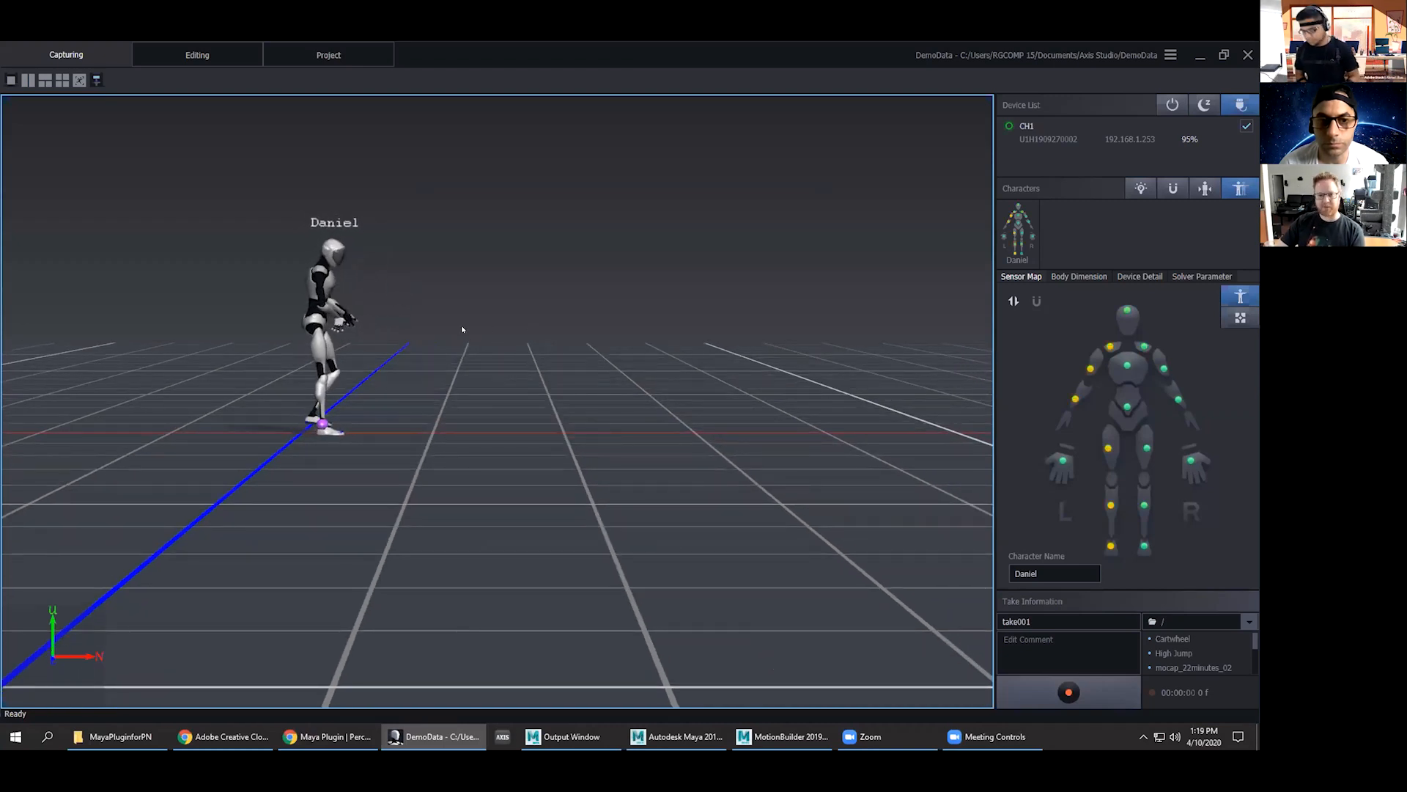
right_click(329, 332)
left_click(486, 314)
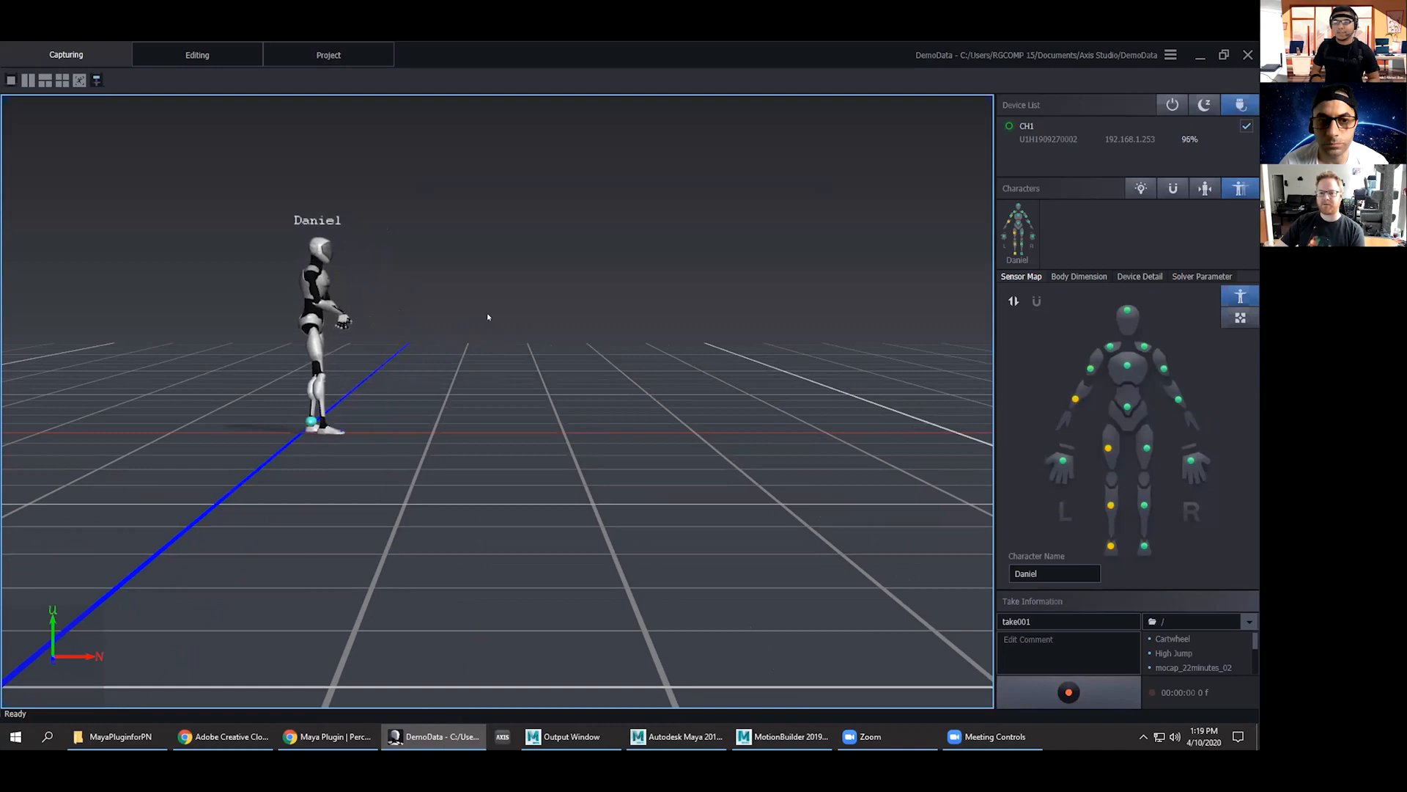
middle_click_drag(424, 317, 94, 348)
middle_click_drag(557, 336, 402, 411)
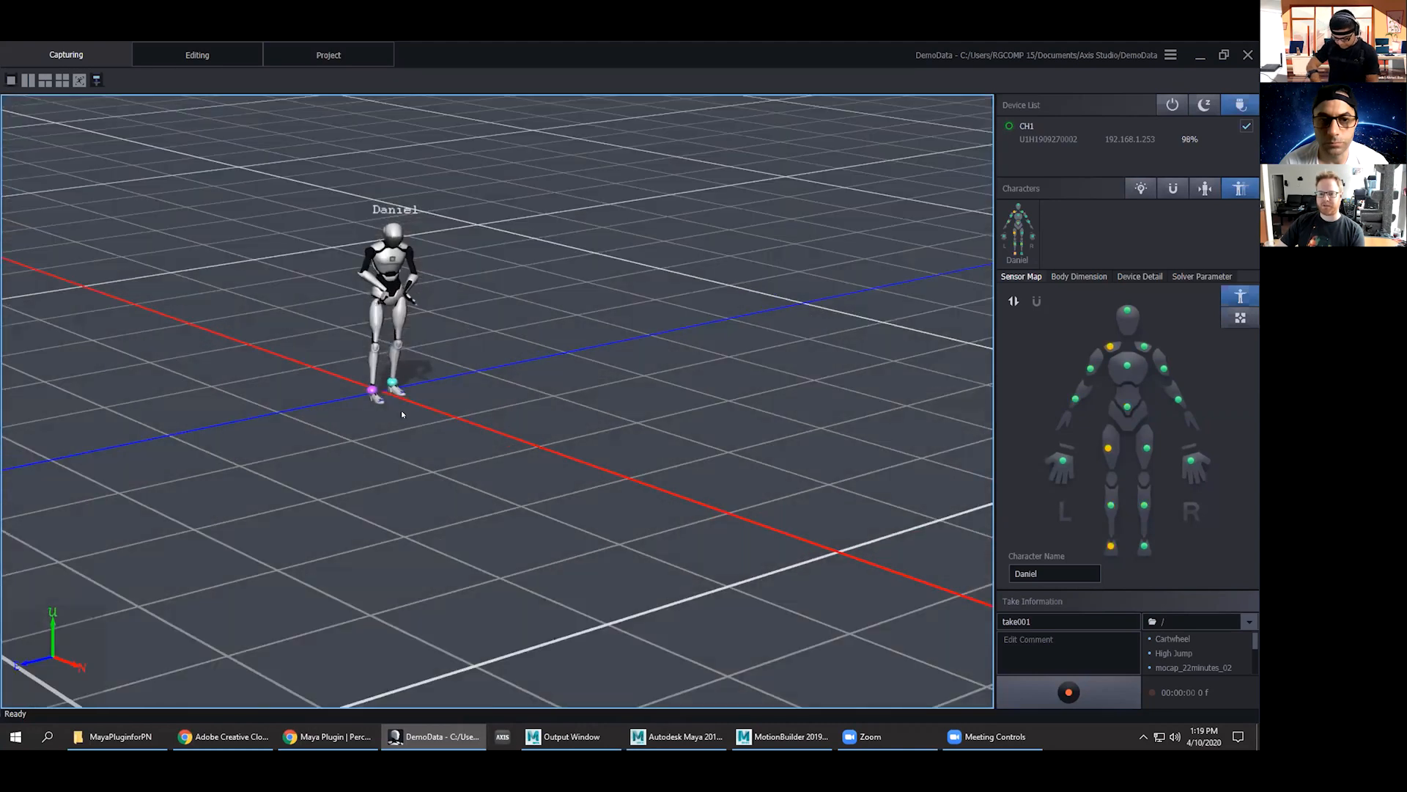
scroll(371, 284, "up", 3)
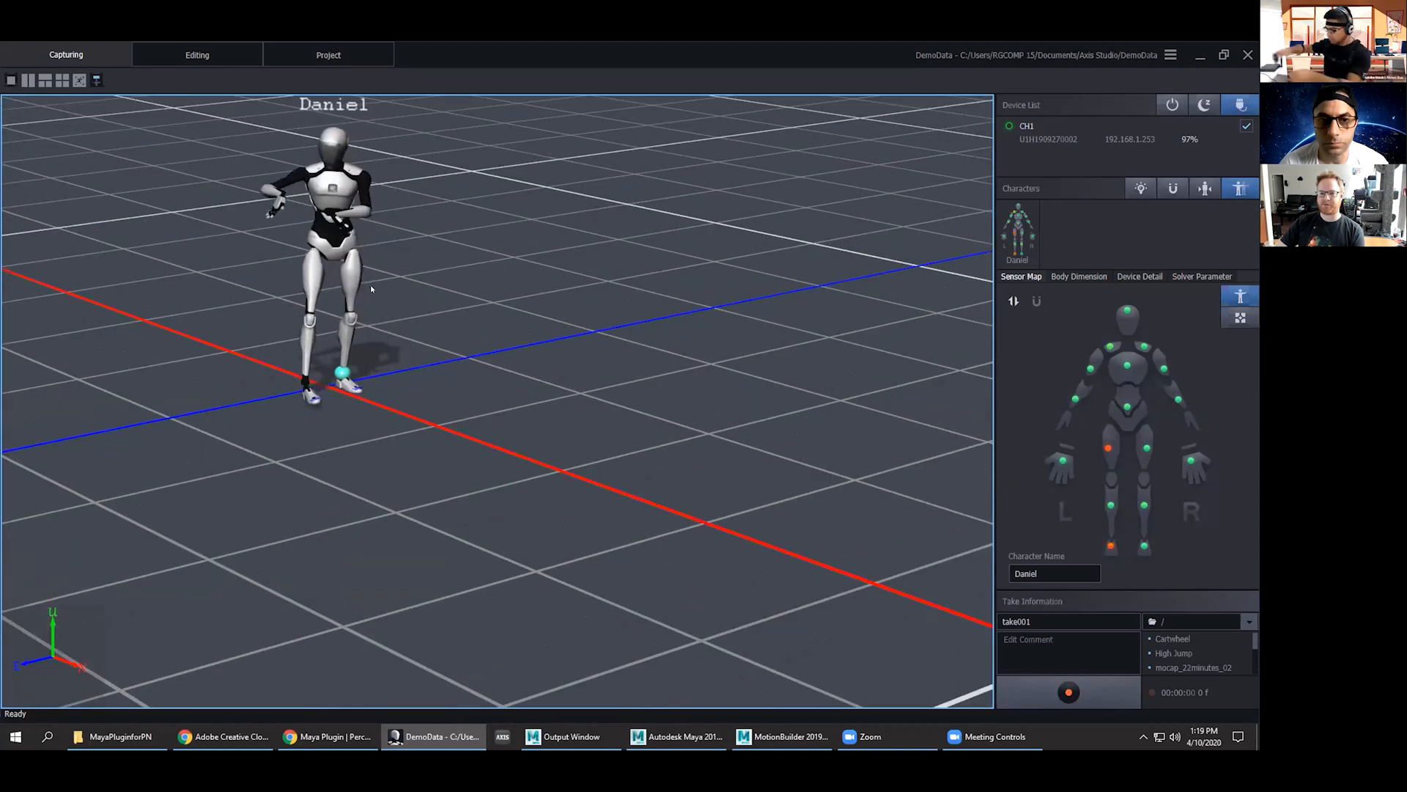
middle_click_drag(399, 262, 517, 336)
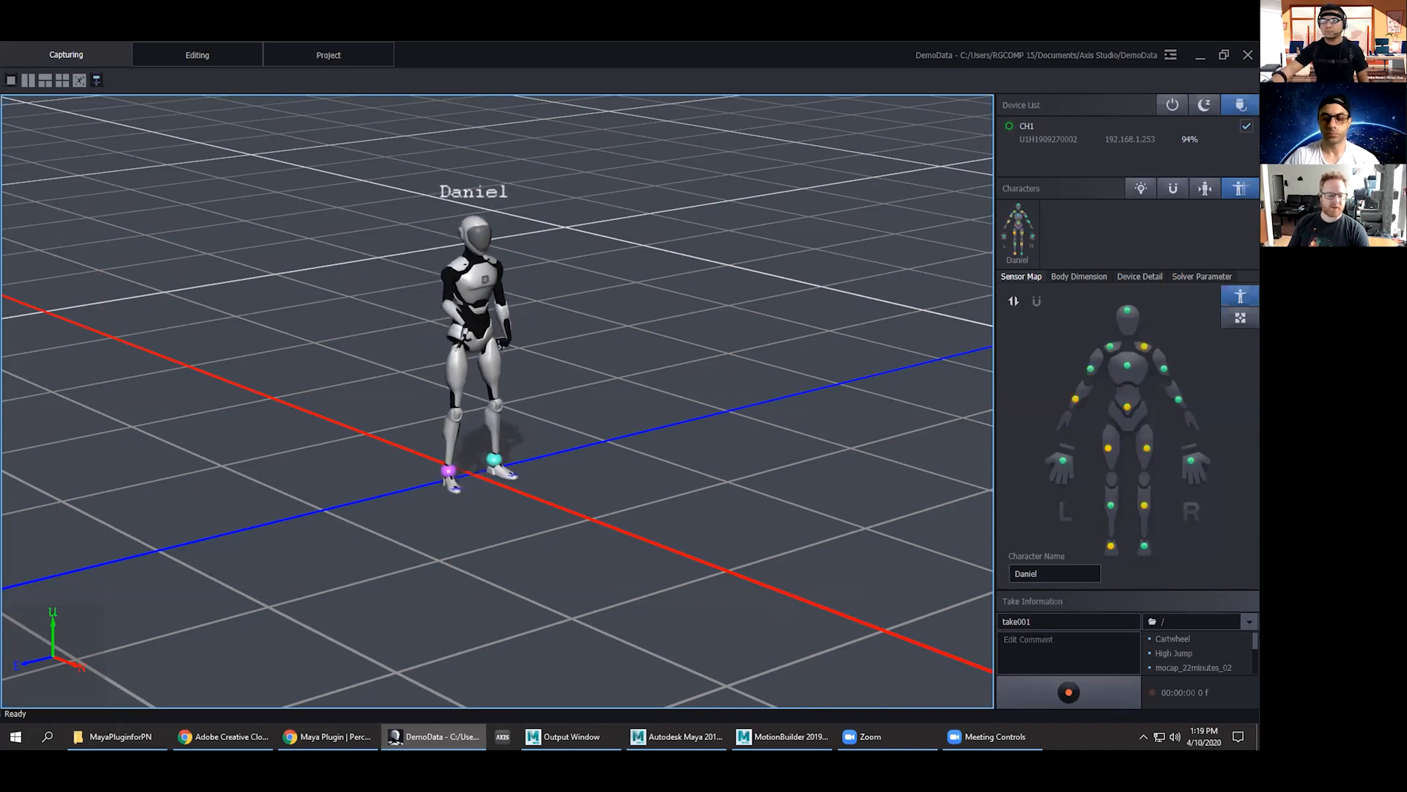
Repeat the pose calibration from the sensor map and check the figure's body and hand movement up close.
left_click(1200, 100)
left_click(1227, 106)
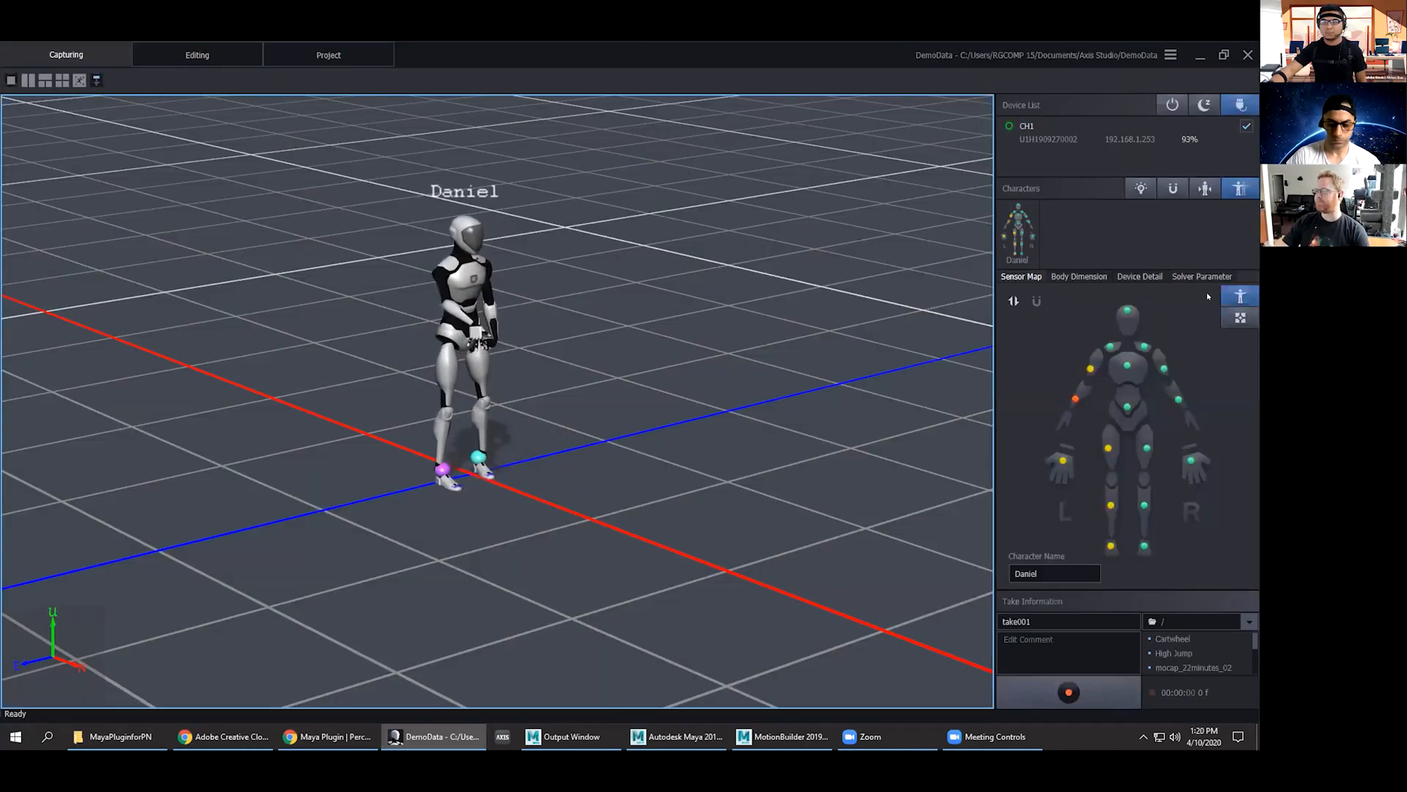
left_click(1238, 296)
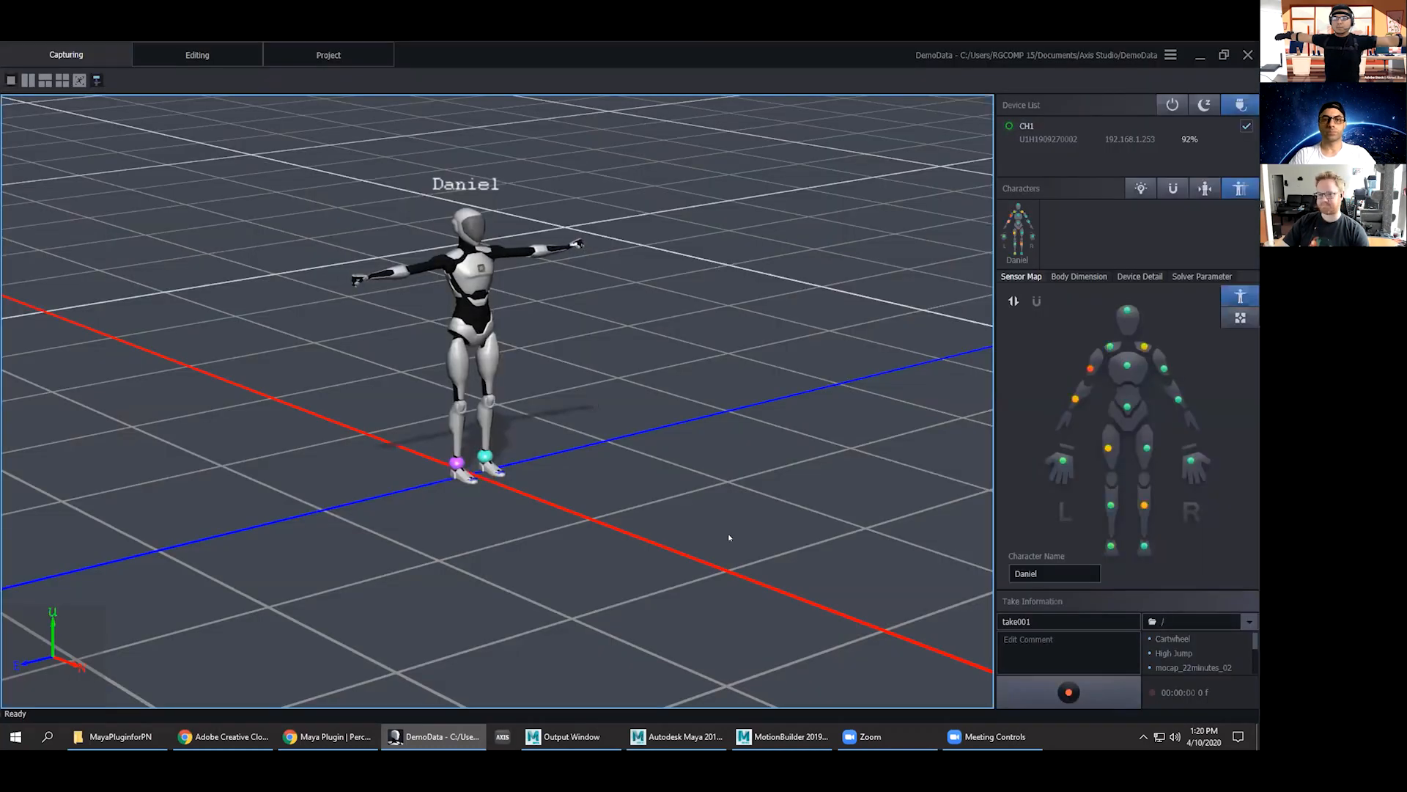
middle_click_drag(533, 341, 448, 292)
scroll(516, 286, "up", 1)
scroll(516, 292, "up", 1)
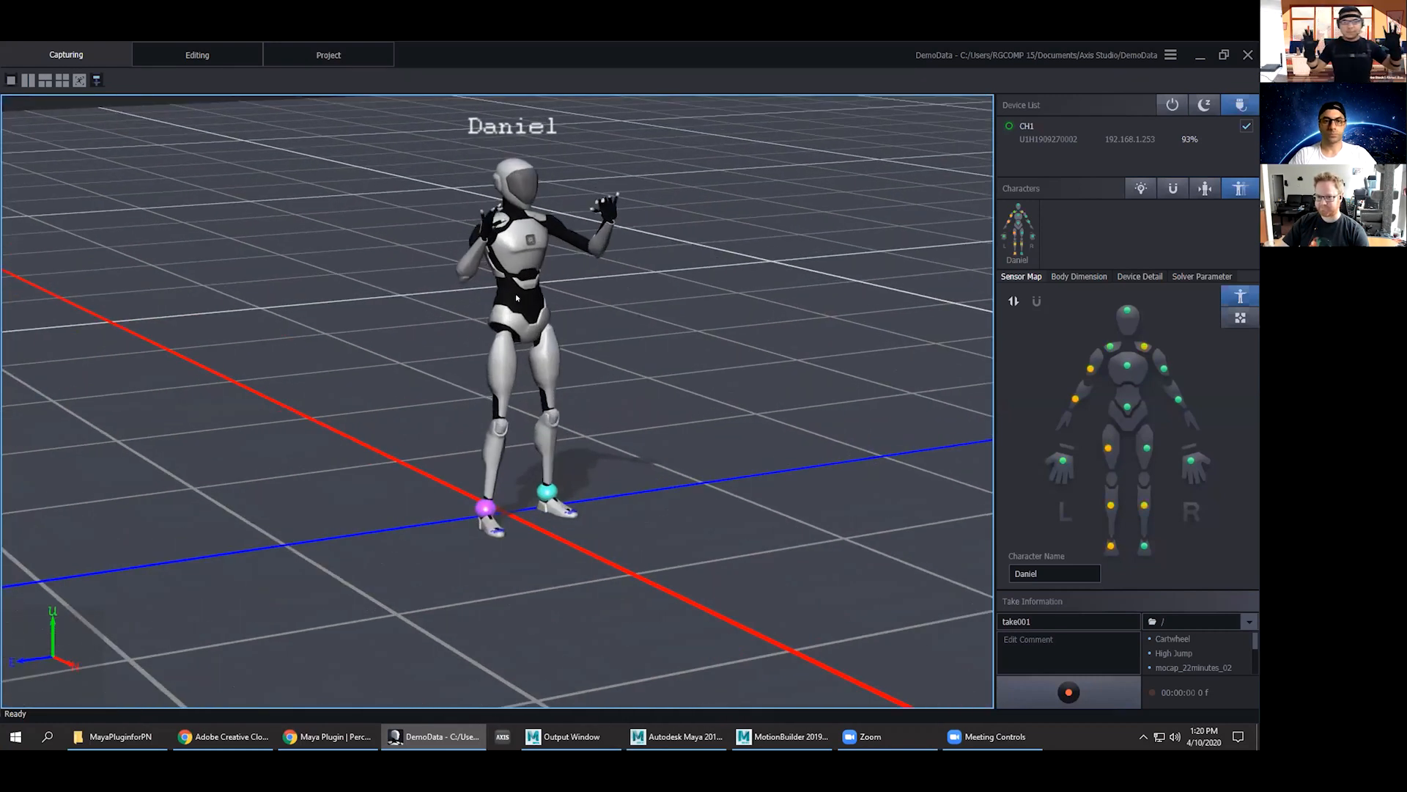
scroll(542, 296, "up", 2)
middle_click_drag(592, 321, 574, 382)
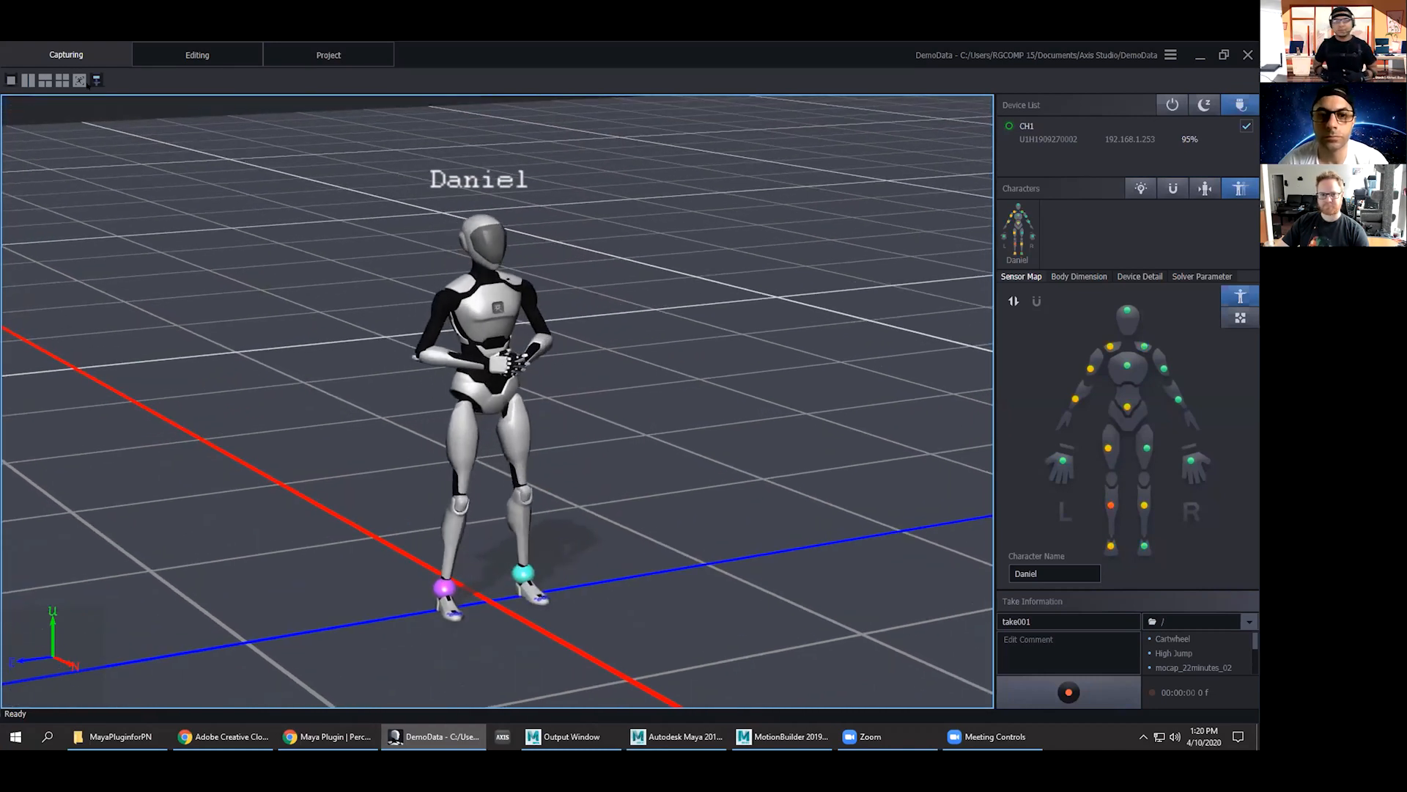
middle_click_drag(368, 221, 187, 231)
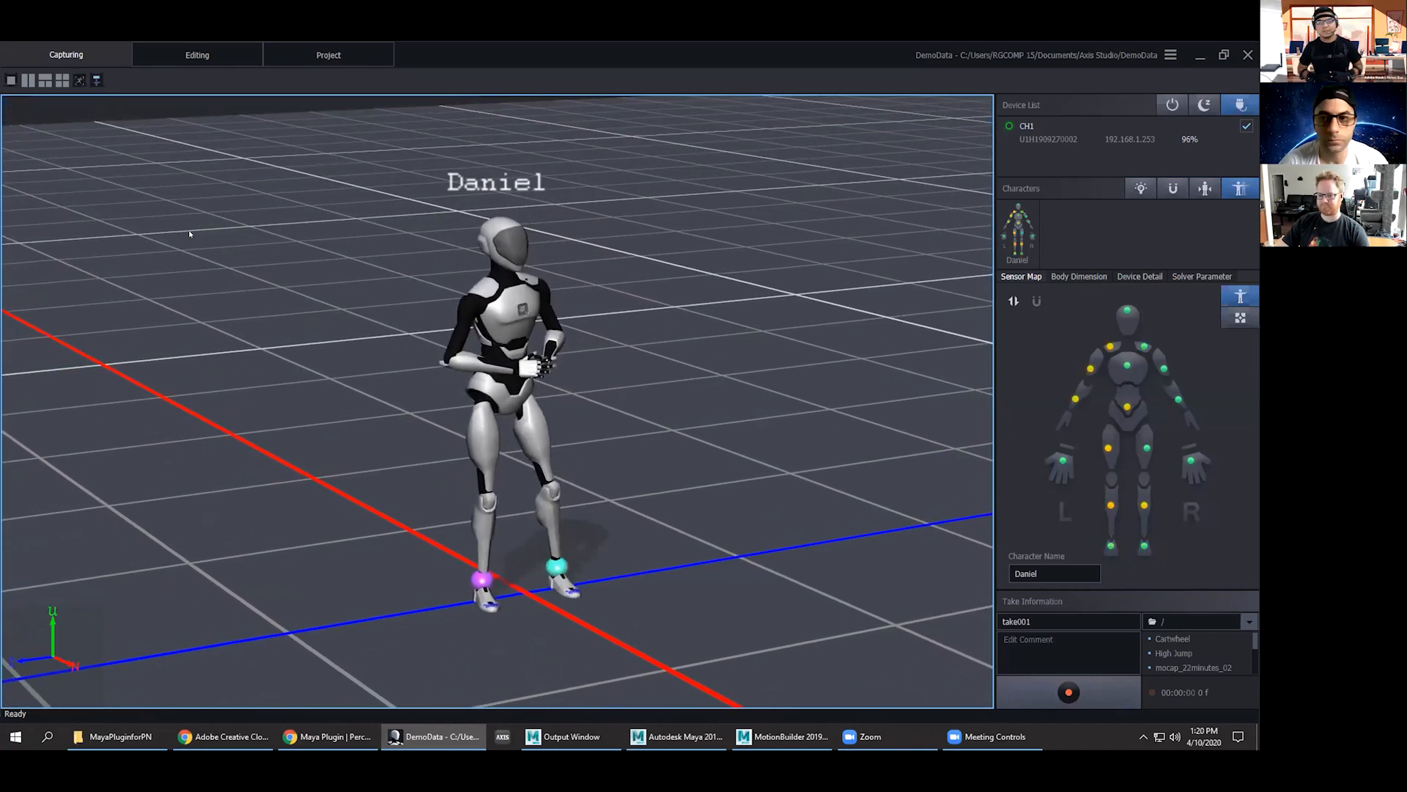
Enable Advanced BVH broadcasting in the settings, keeping the TCP protocol, local address 127.0.0.1 and port 7005.
left_click(1170, 55)
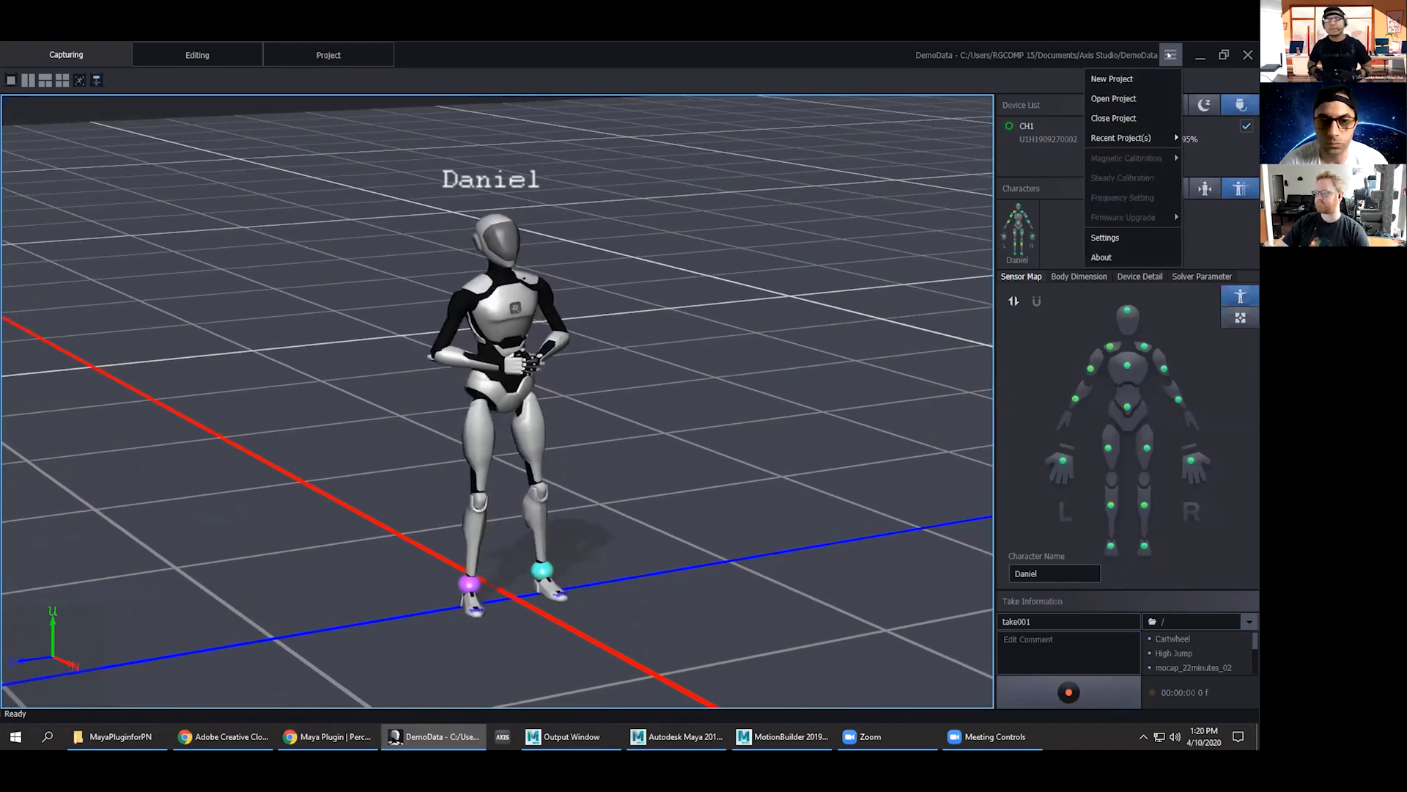
left_click(1113, 236)
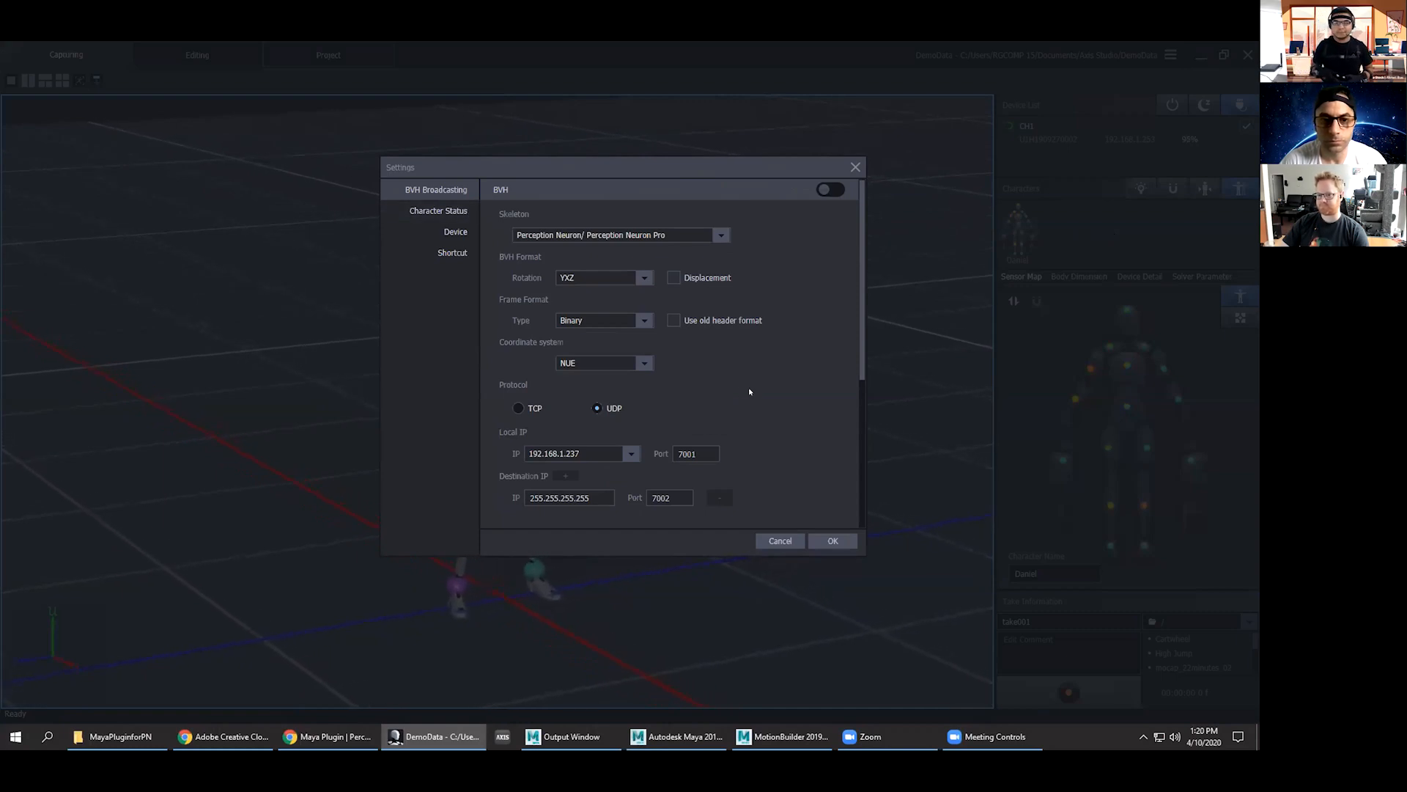
scroll(749, 390, "down", 3)
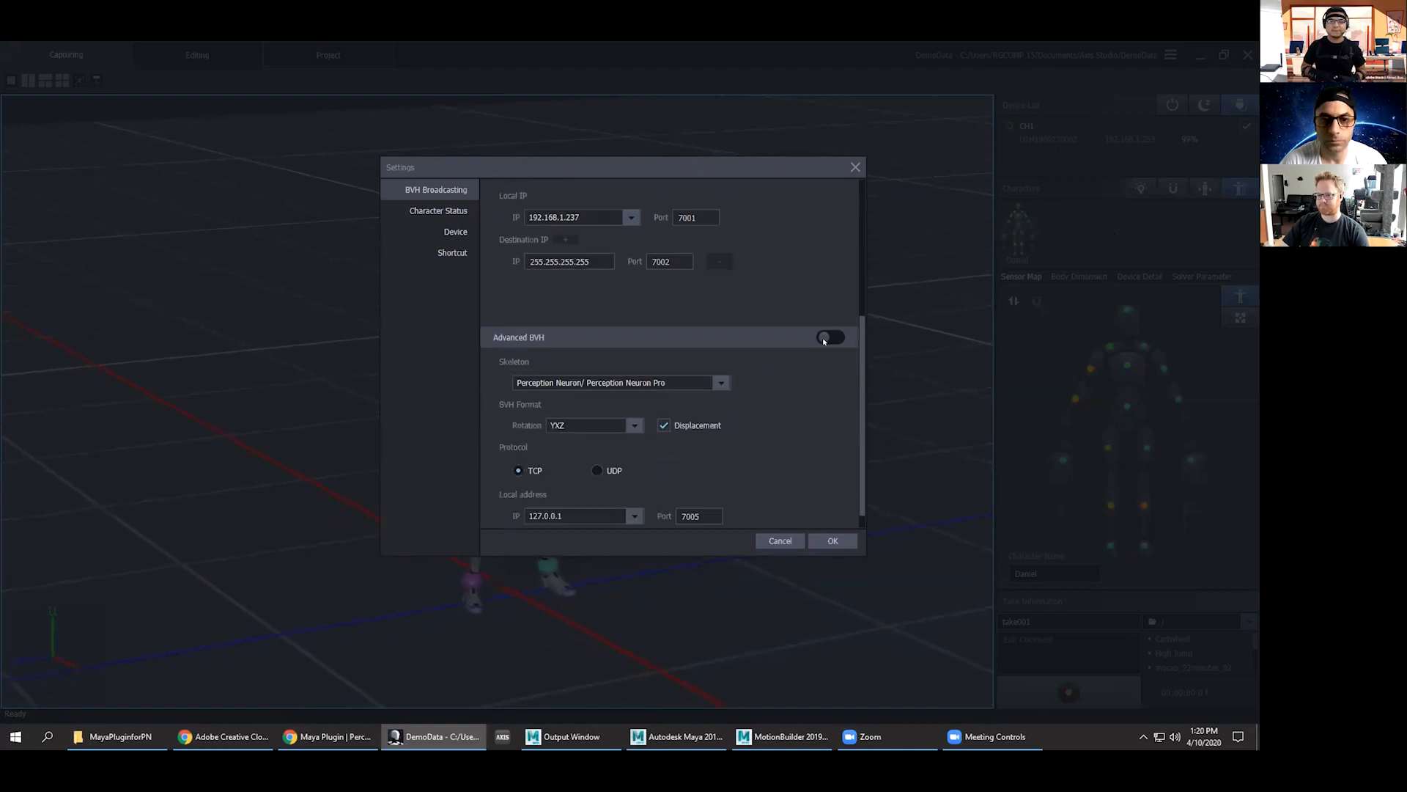
left_click(778, 339)
scroll(779, 364, "down", 1)
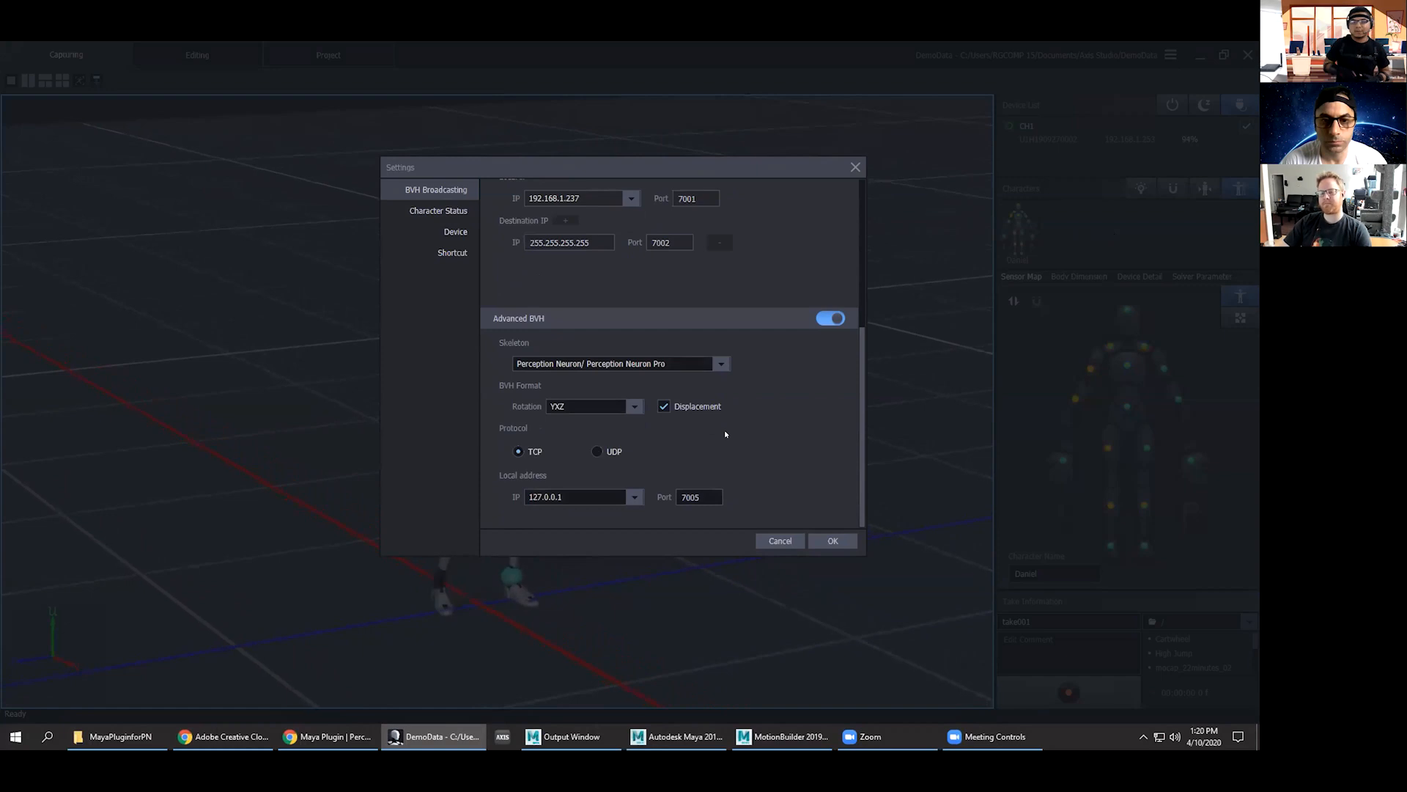
left_click(634, 497)
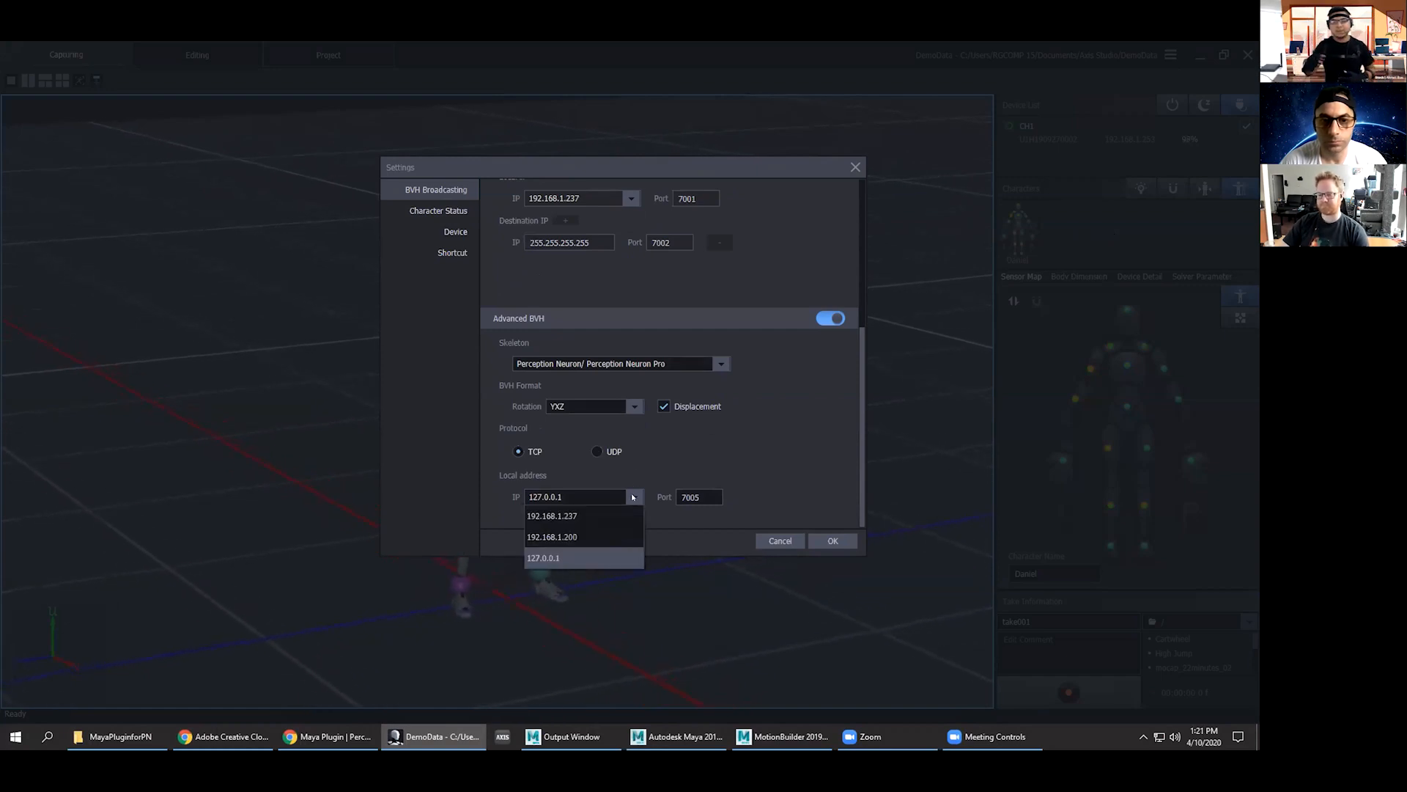
left_click(714, 453)
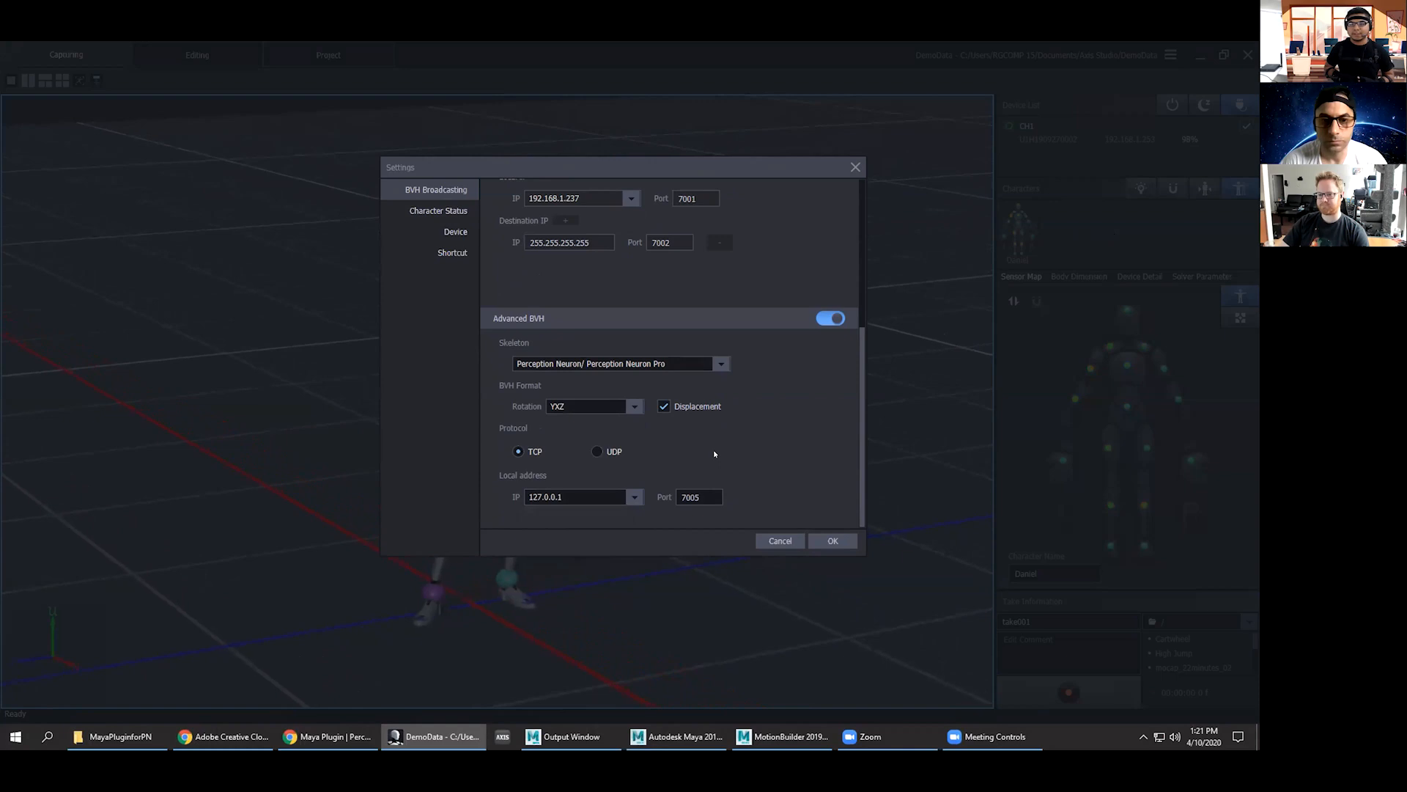
left_click(831, 540)
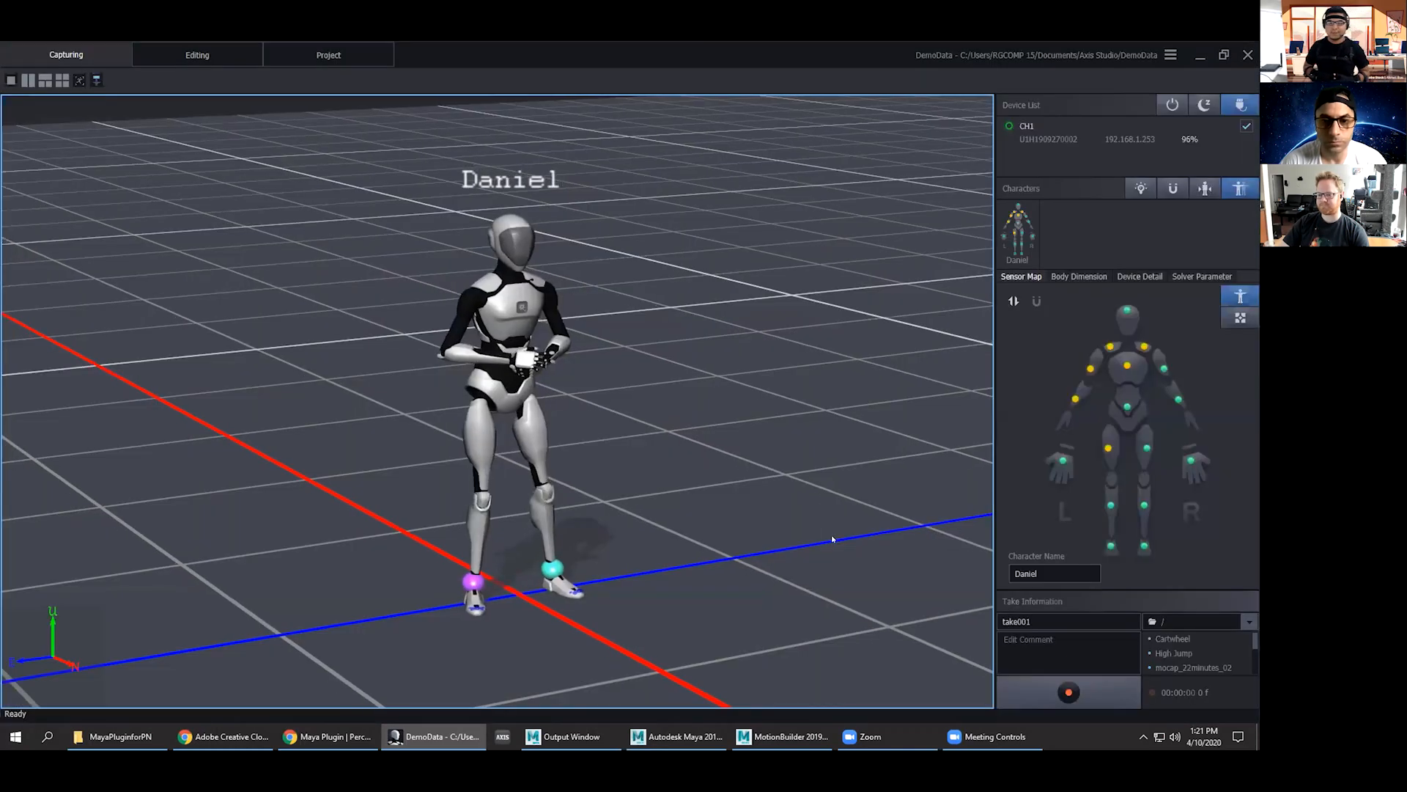
Switch to Maya and start the mocap stream from Axis Studio on the Neuron skeleton.
left_click(695, 737)
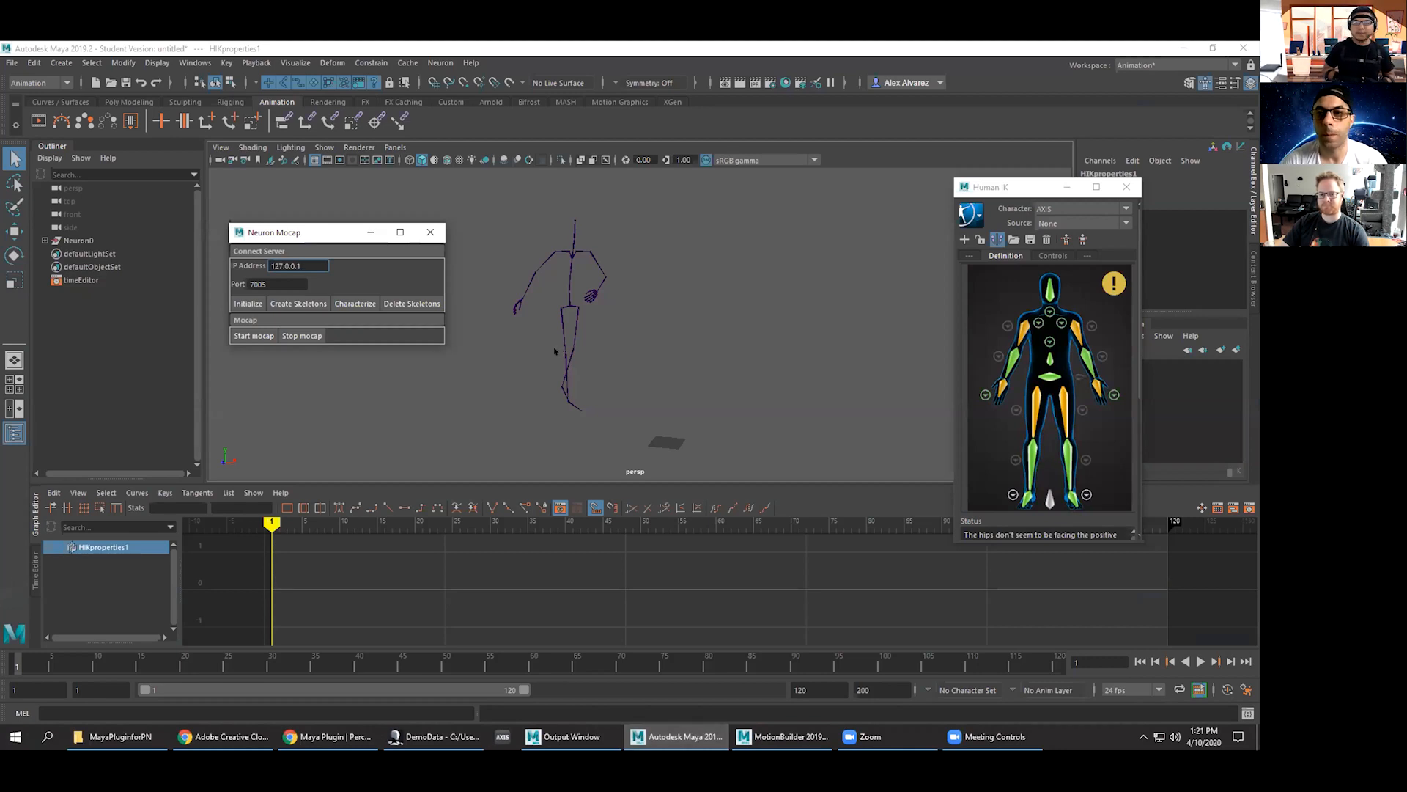
left_click(259, 334)
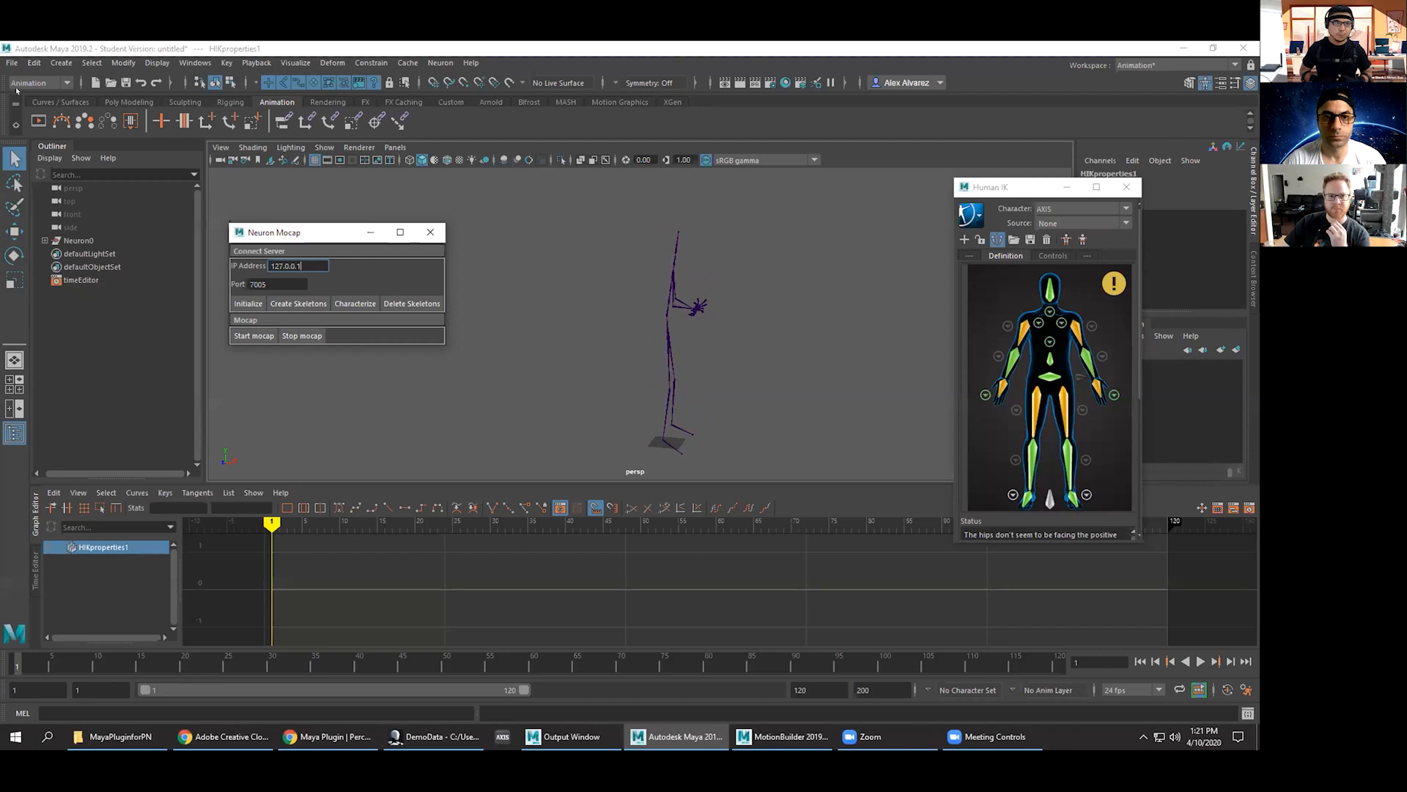
Import the character file Ch03_nonPBR (1).fbx from the CHARACTERS folder into the scene.
left_click(11, 63)
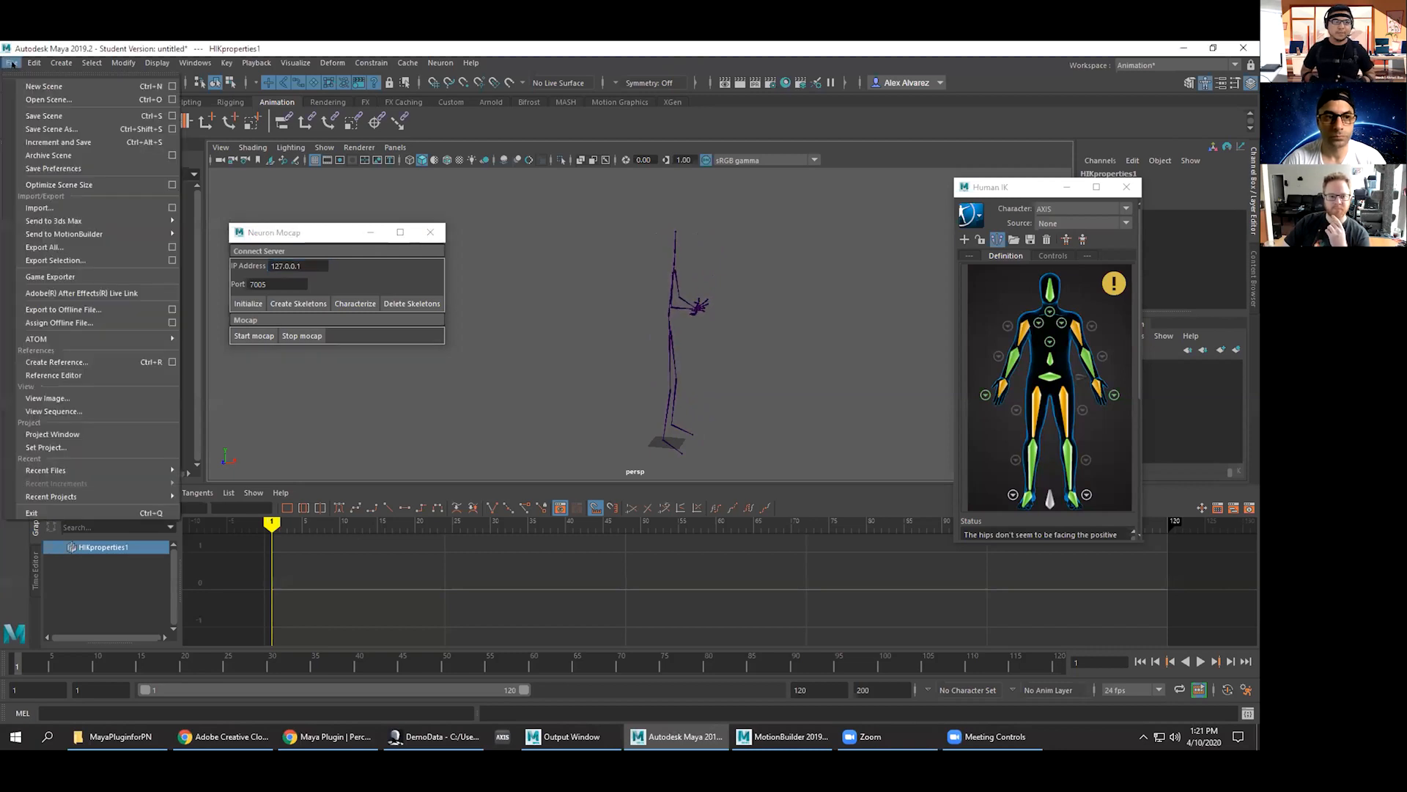
left_click(76, 209)
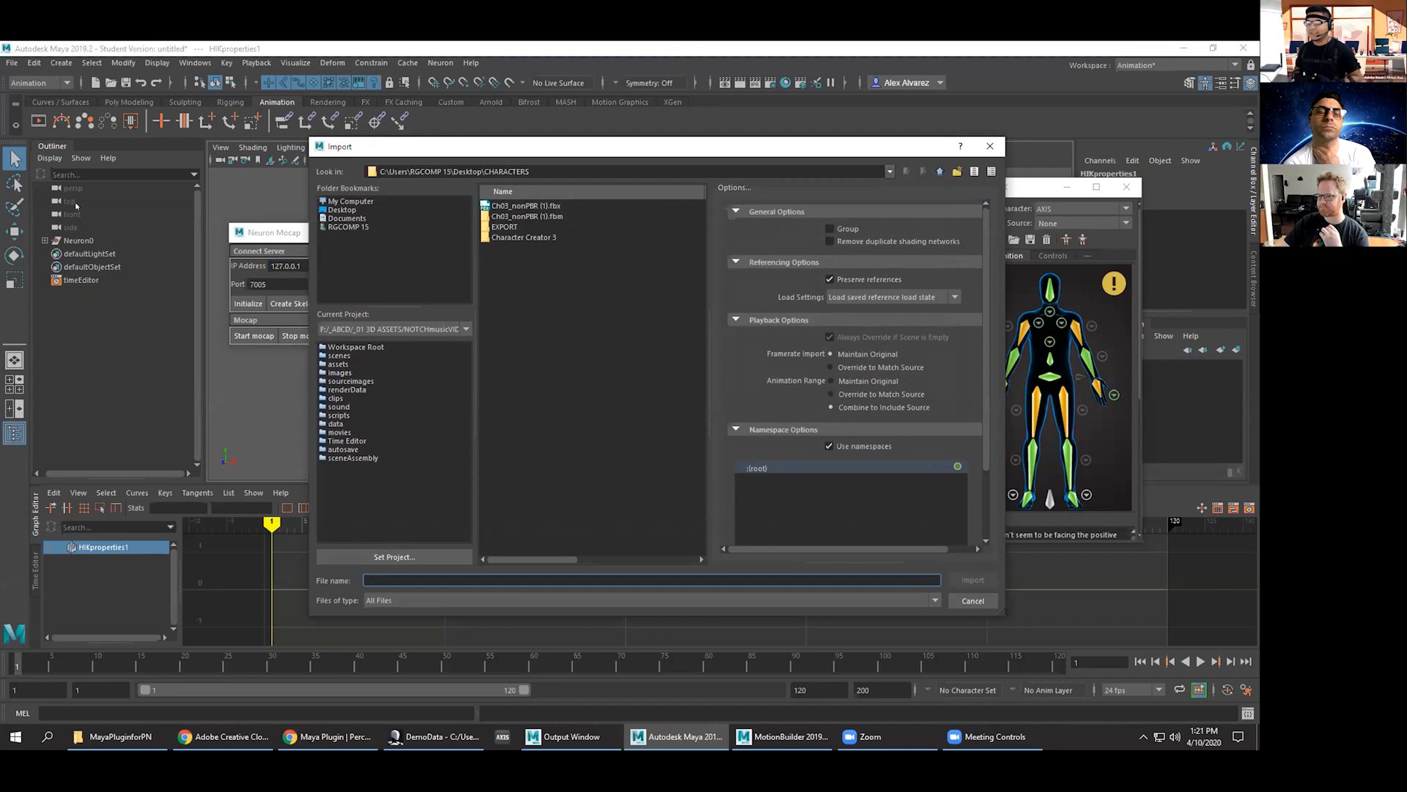
left_click(526, 206)
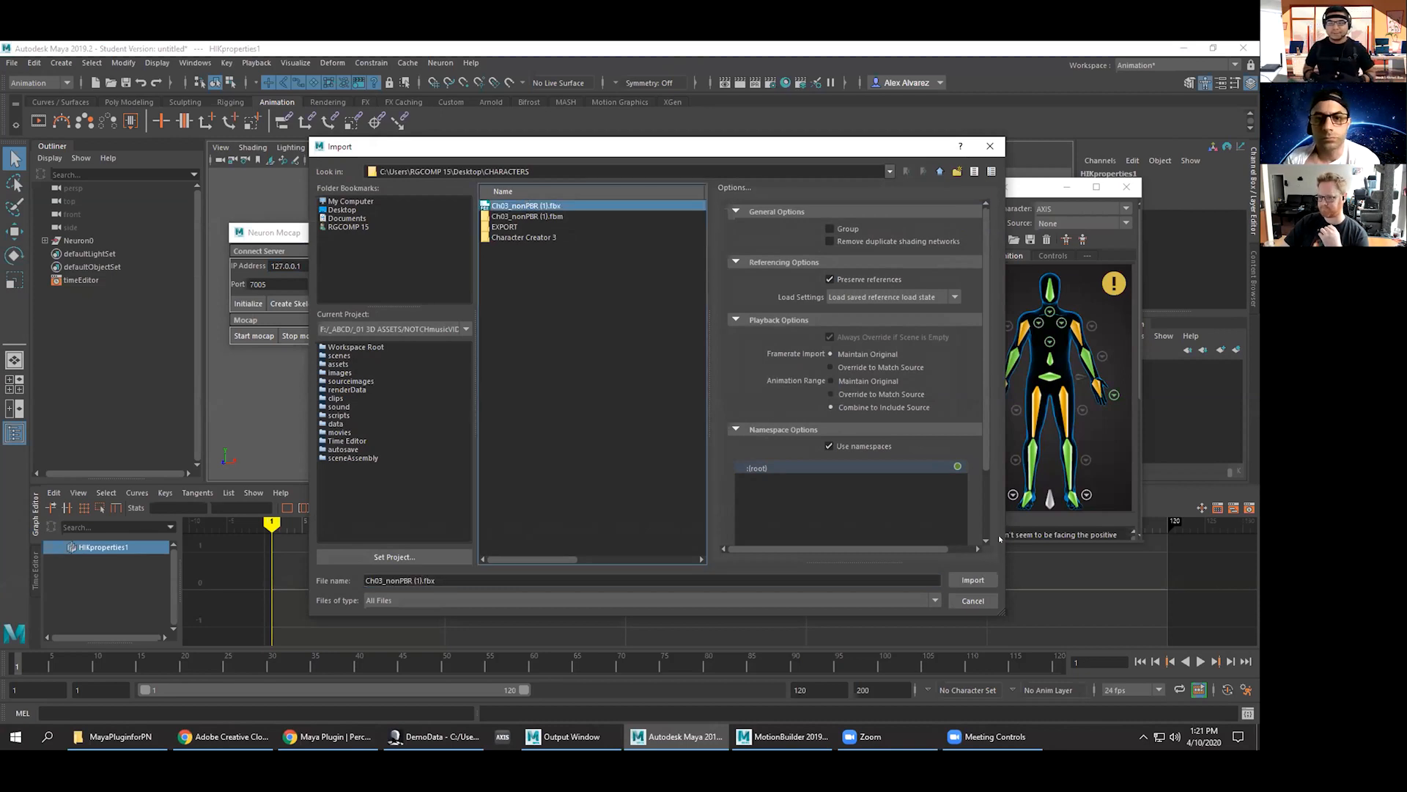
left_click(969, 577)
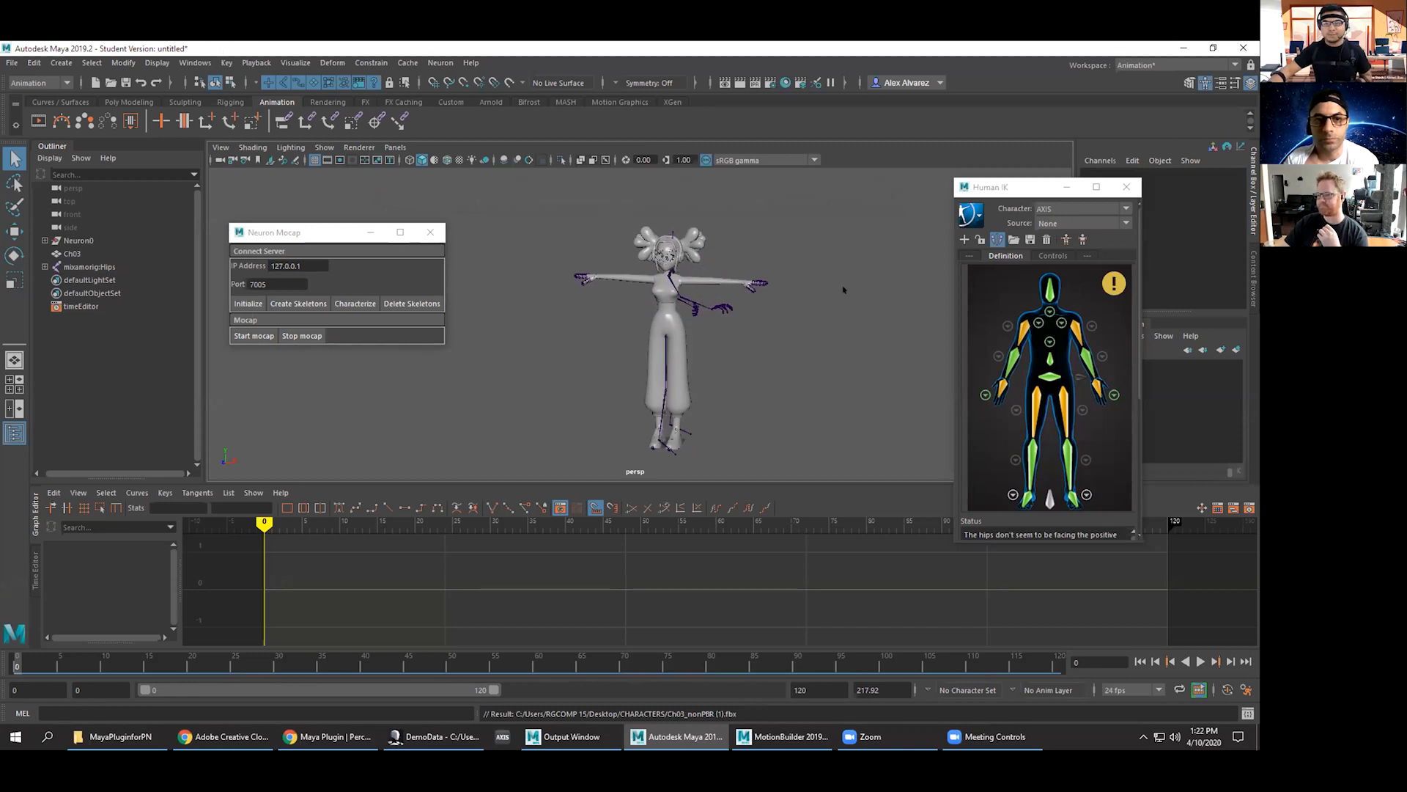
Turn on X-Ray joints to display the skeletons through the imported character's mesh and inspect them up close.
scroll(773, 283, "up", 4)
scroll(771, 283, "down", 3)
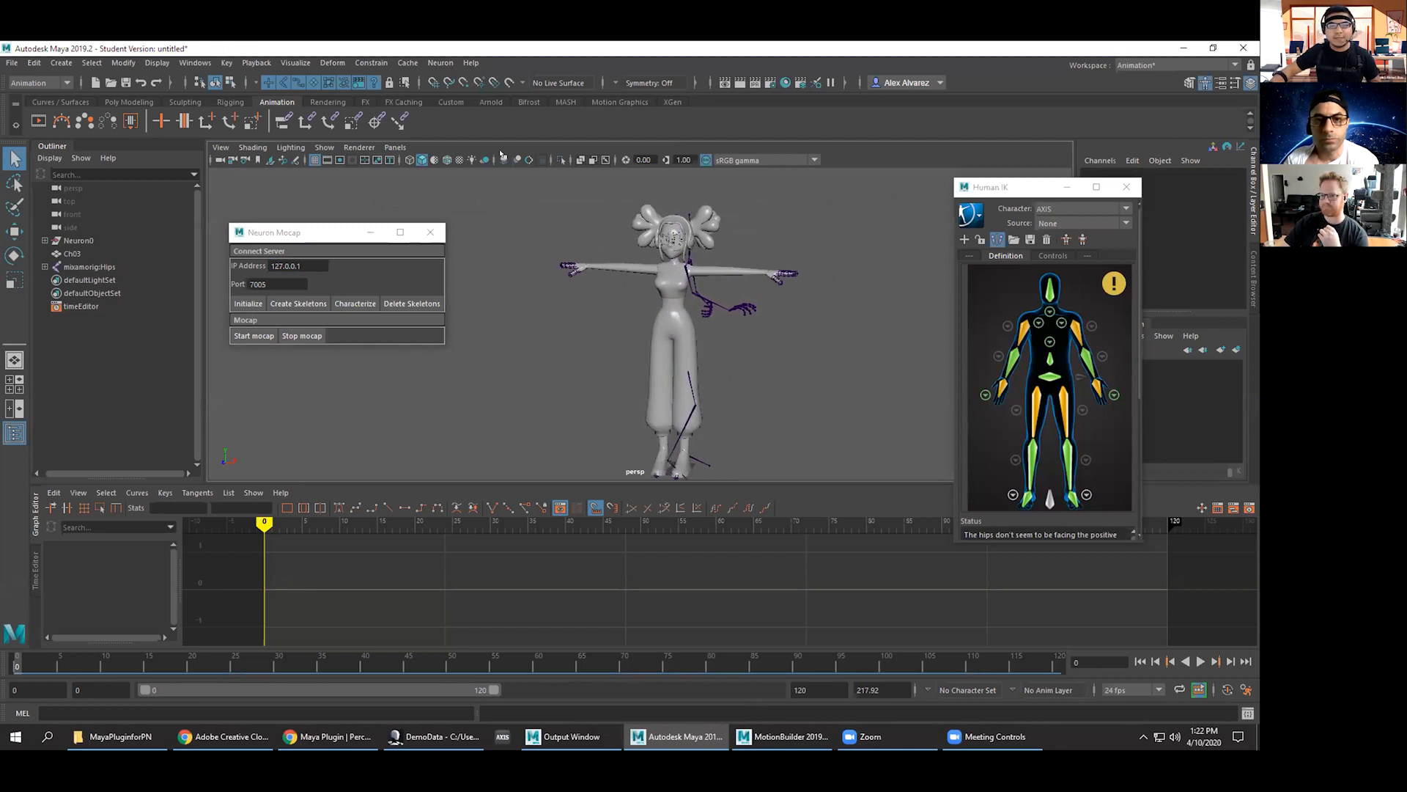
left_click(605, 160)
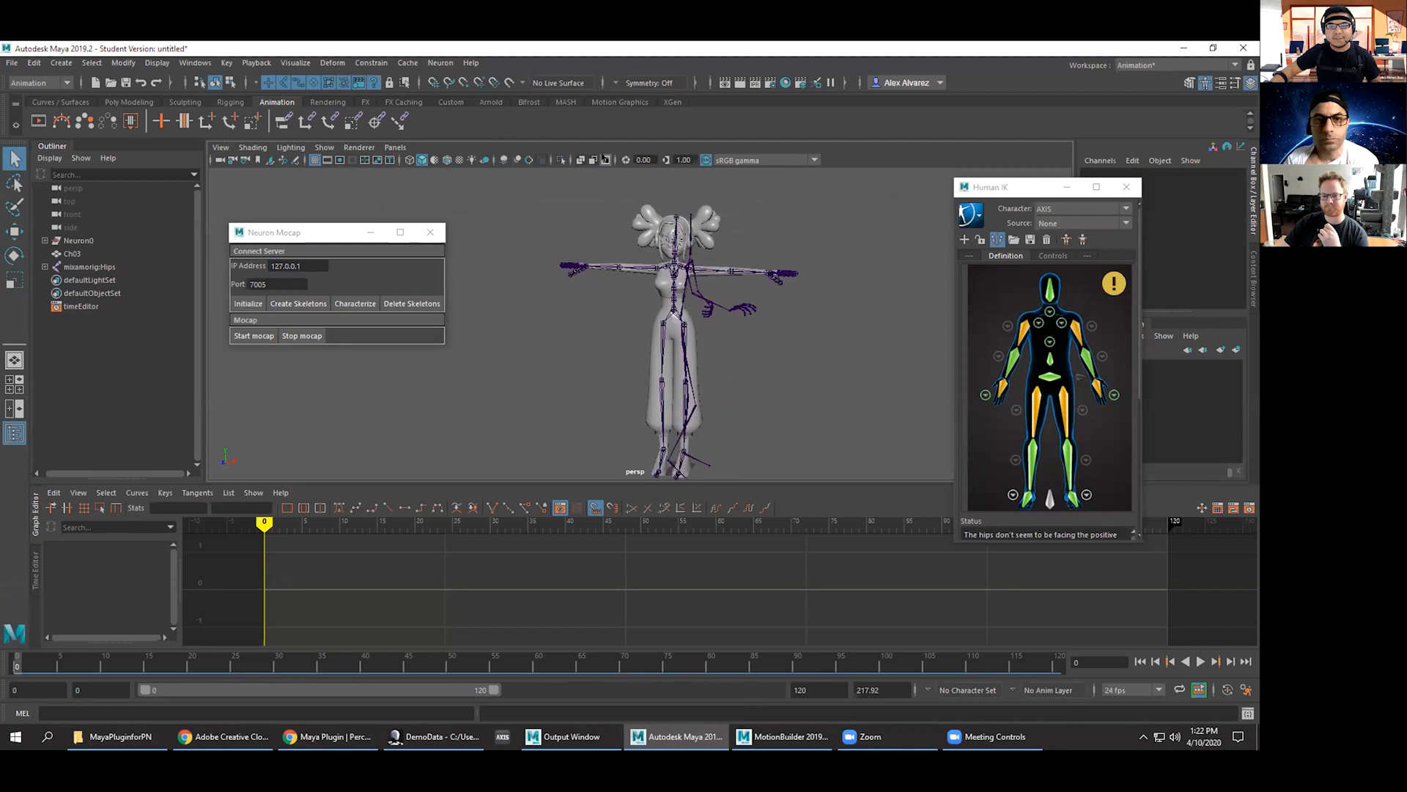
scroll(625, 250, "up", 3)
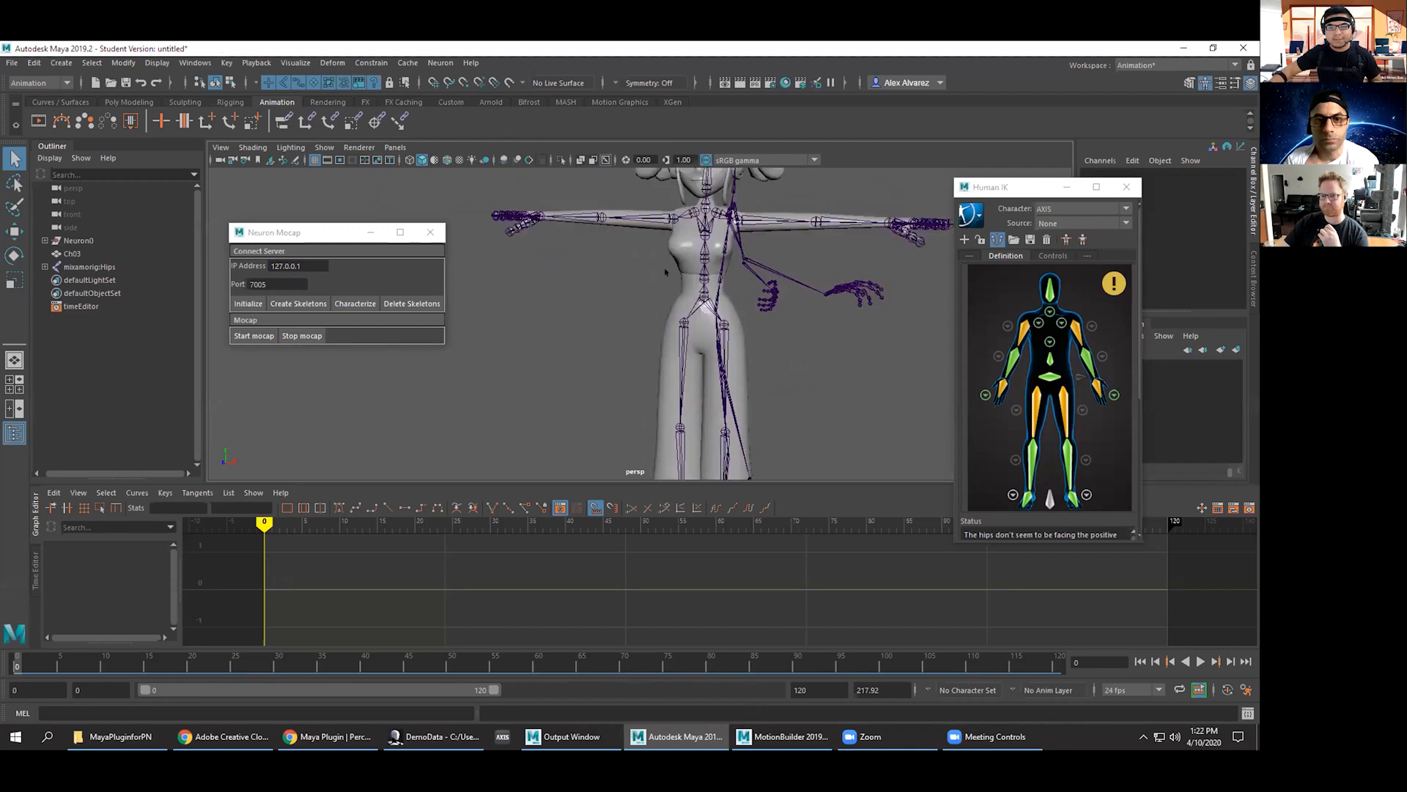
left_click_drag(638, 269, 576, 289, "alt")
right_click_drag(575, 289, 635, 298, "alt")
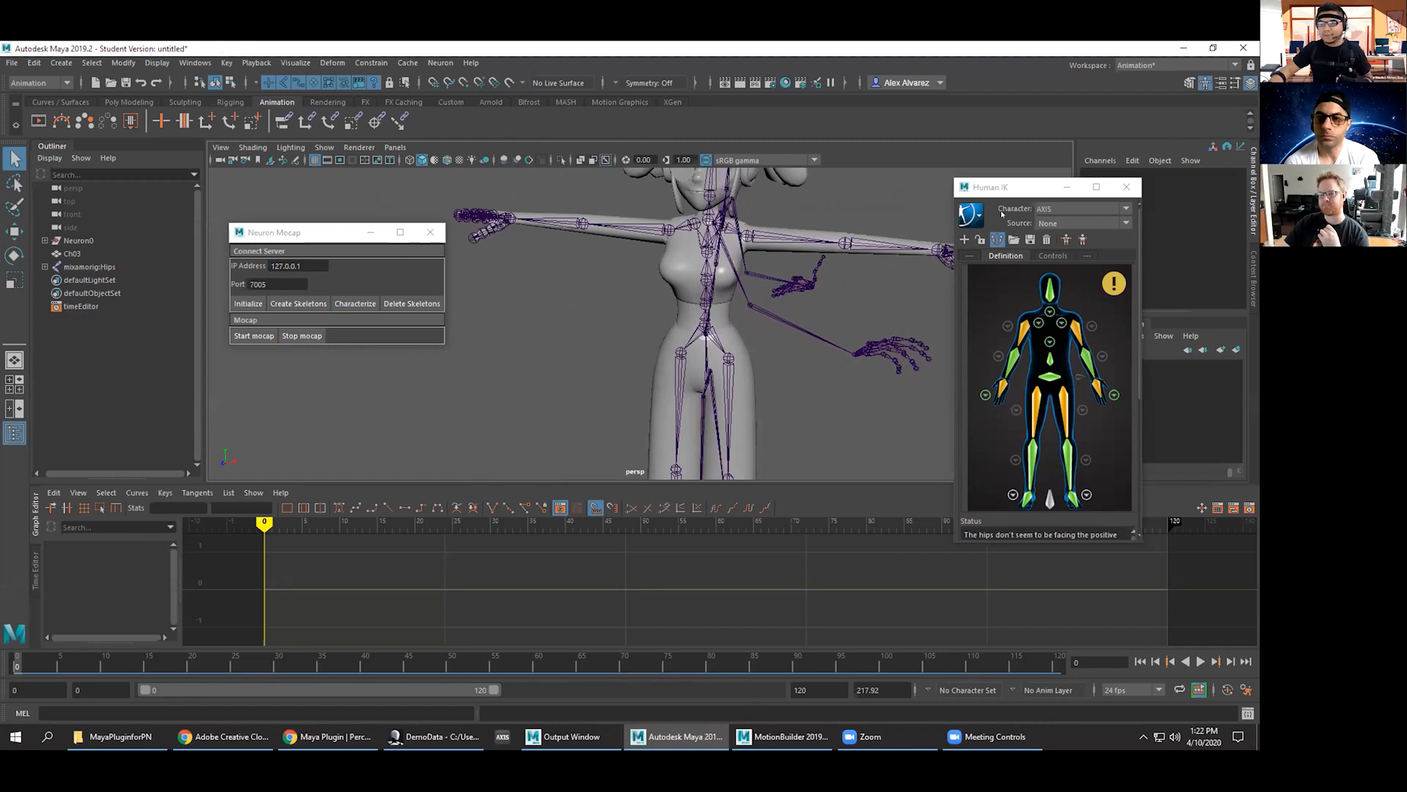
Create a new HumanIK character definition and assign the mesh skeleton's RightUpLeg joint to its right upper leg bone.
left_click(1040, 222)
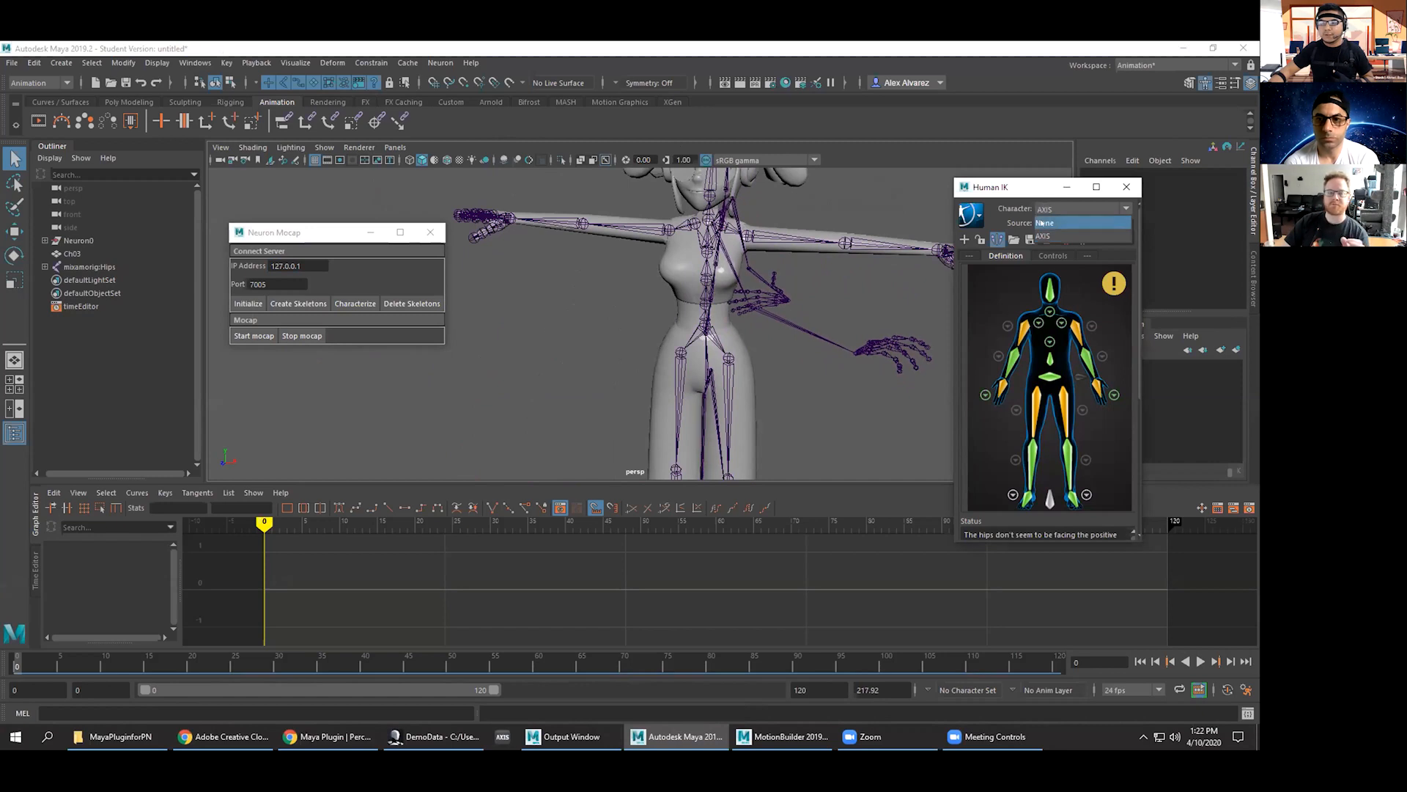
left_click(1042, 222)
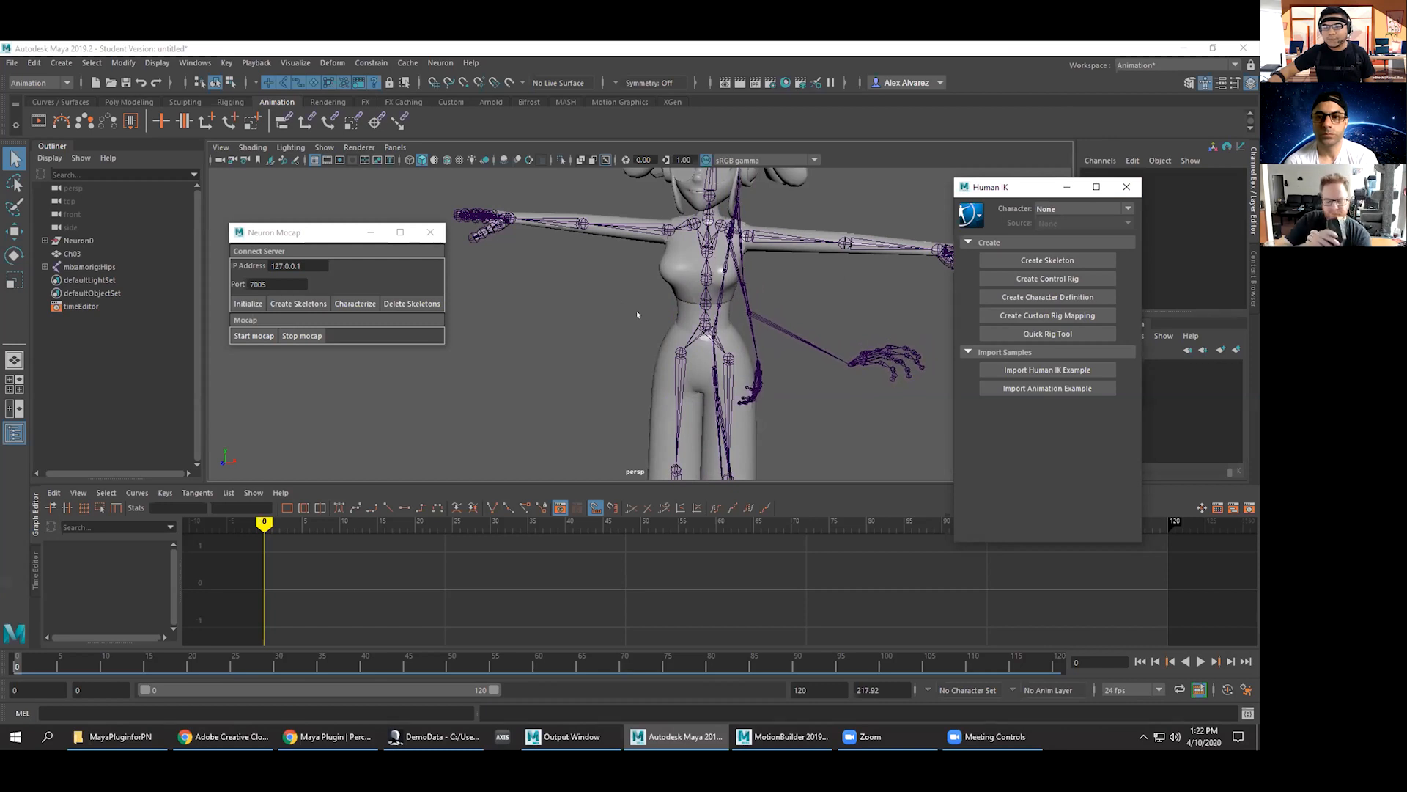
left_click(1010, 297)
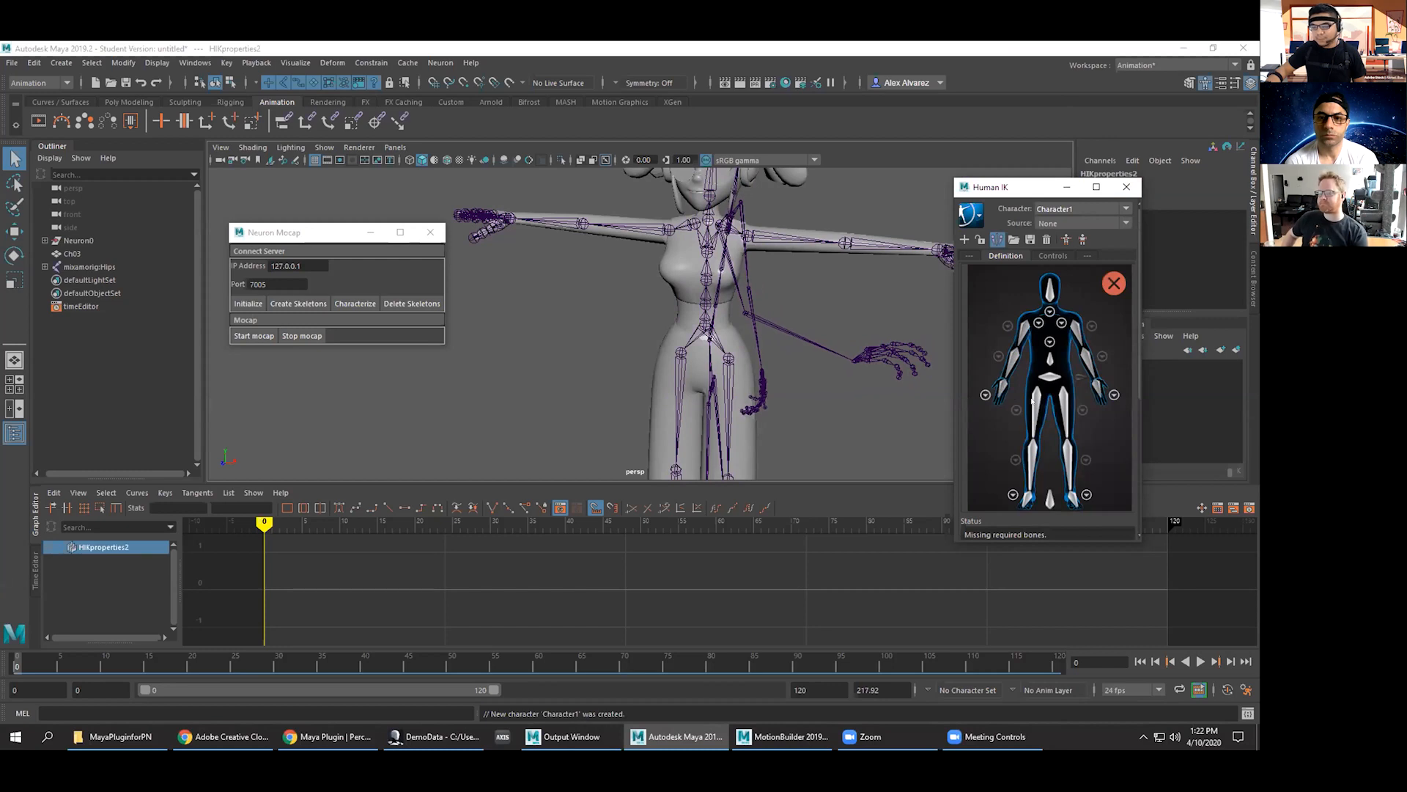
left_click(1031, 400)
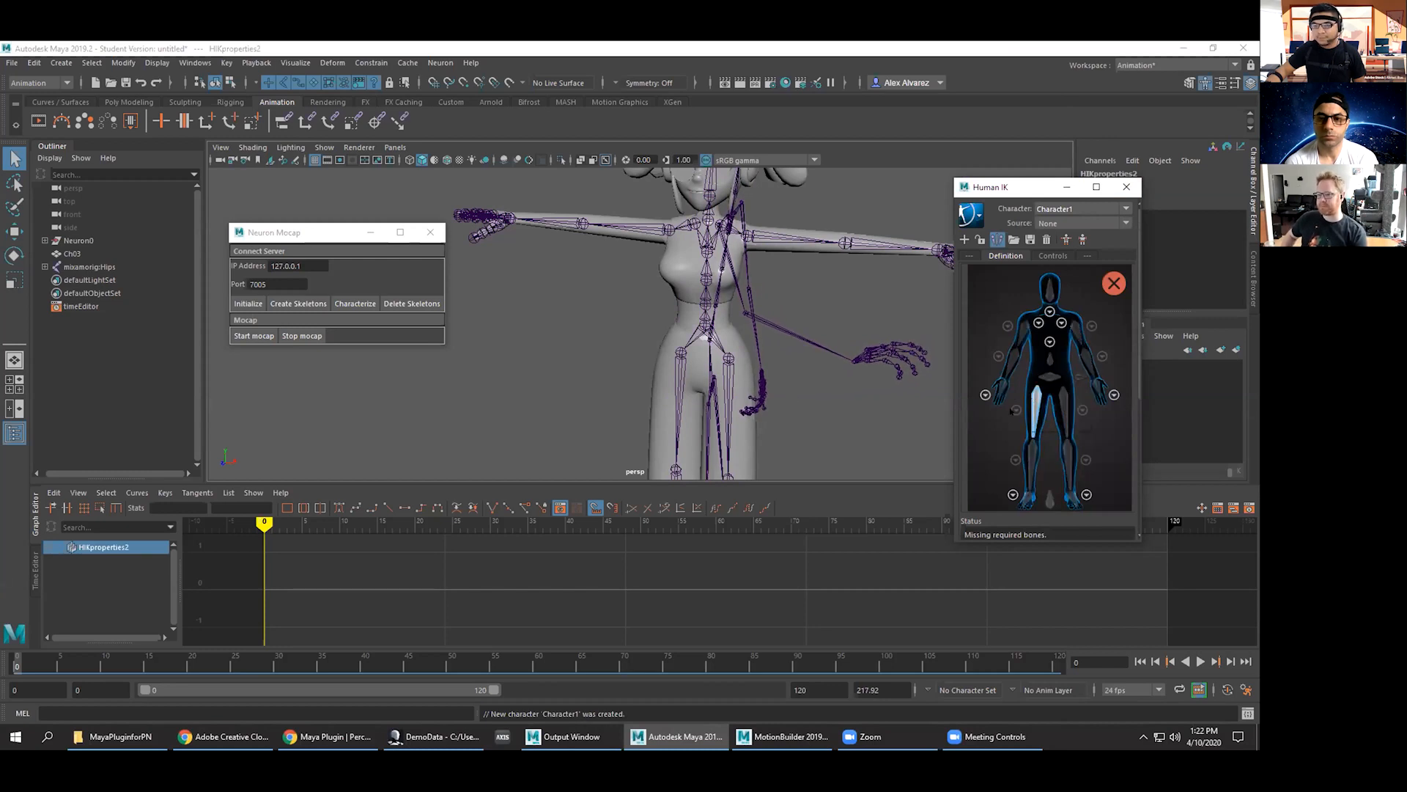
left_click(676, 364)
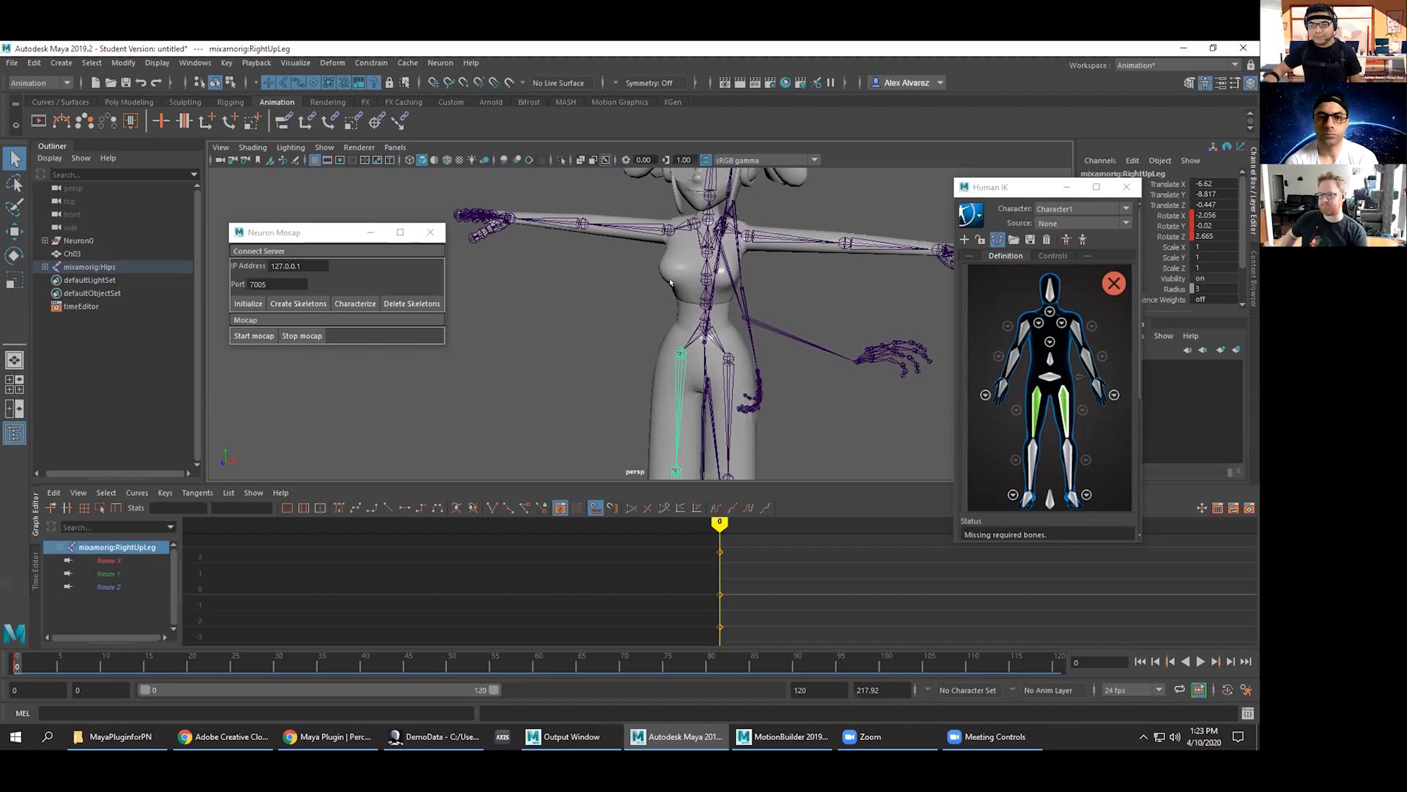
Load the HIK skeleton definition template onto the imported character's hips skeleton, matching all bones with the mixamorig: prefix.
left_click(702, 319)
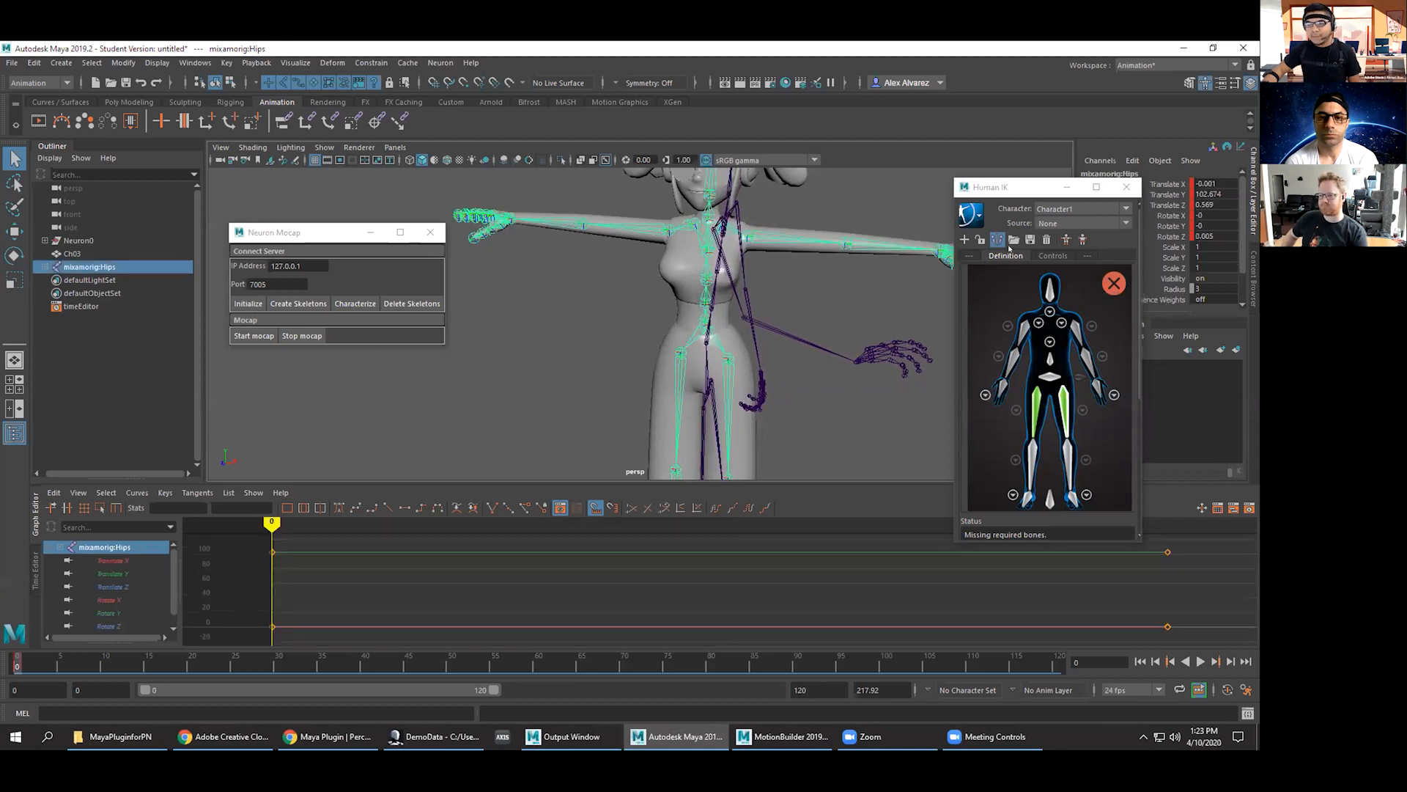
left_click(1014, 240)
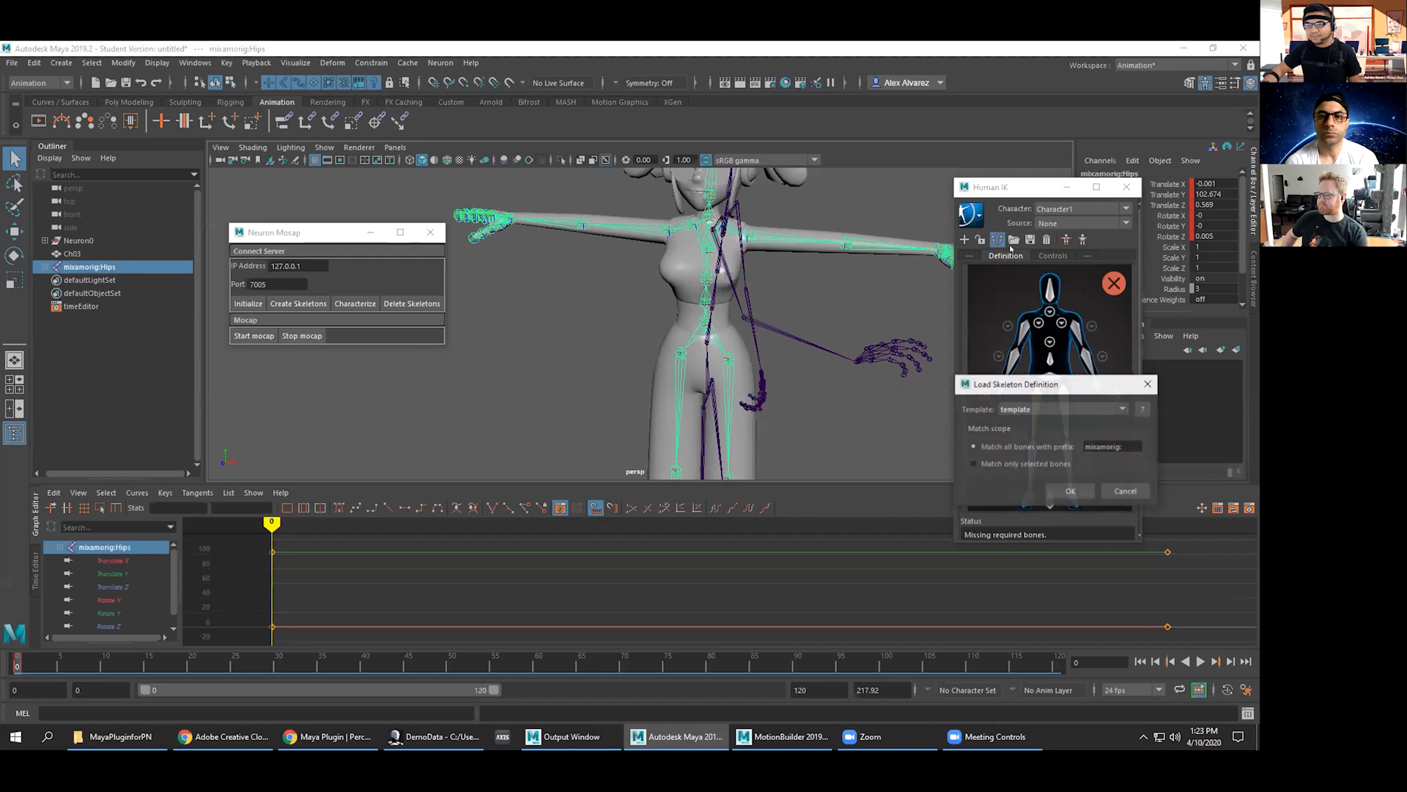
left_click(1052, 408)
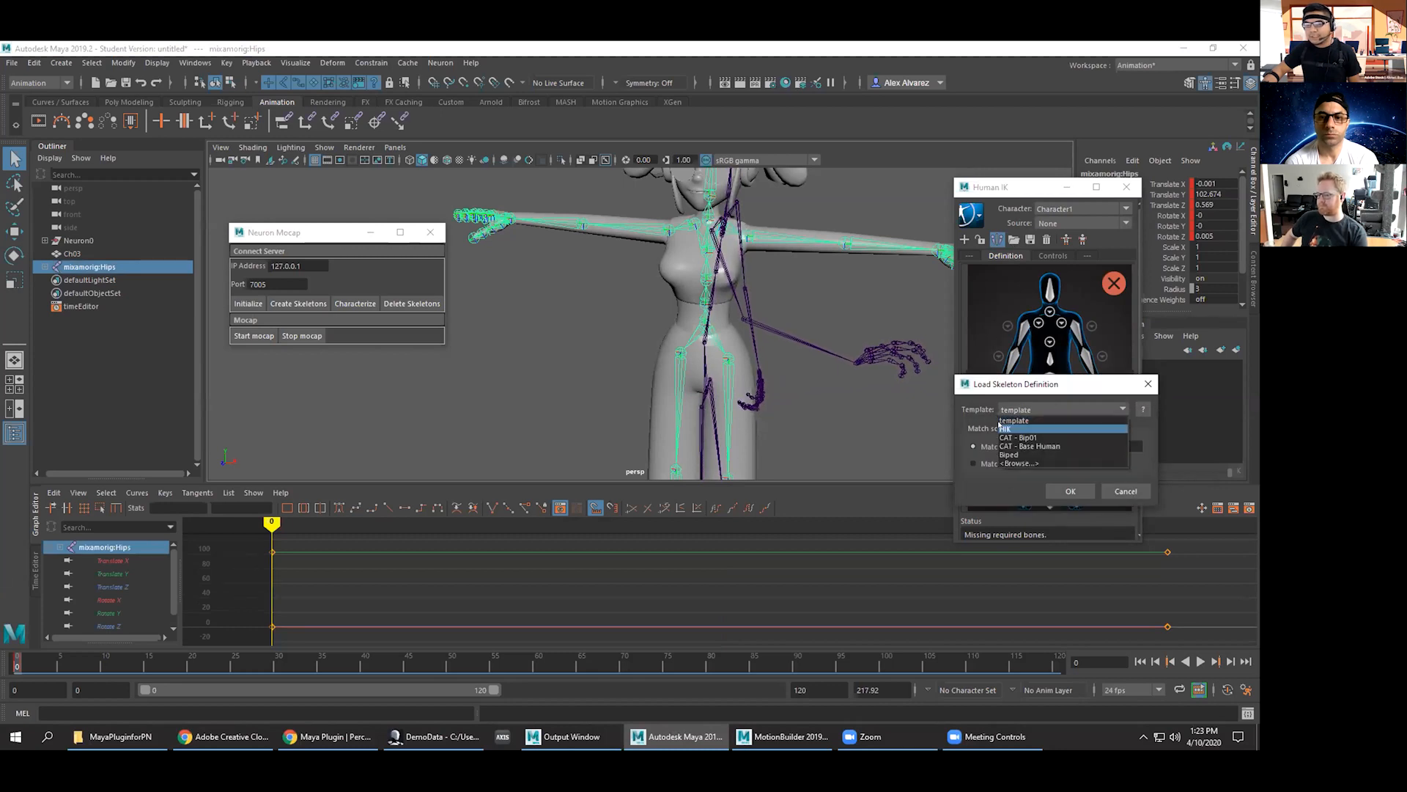
left_click(1004, 428)
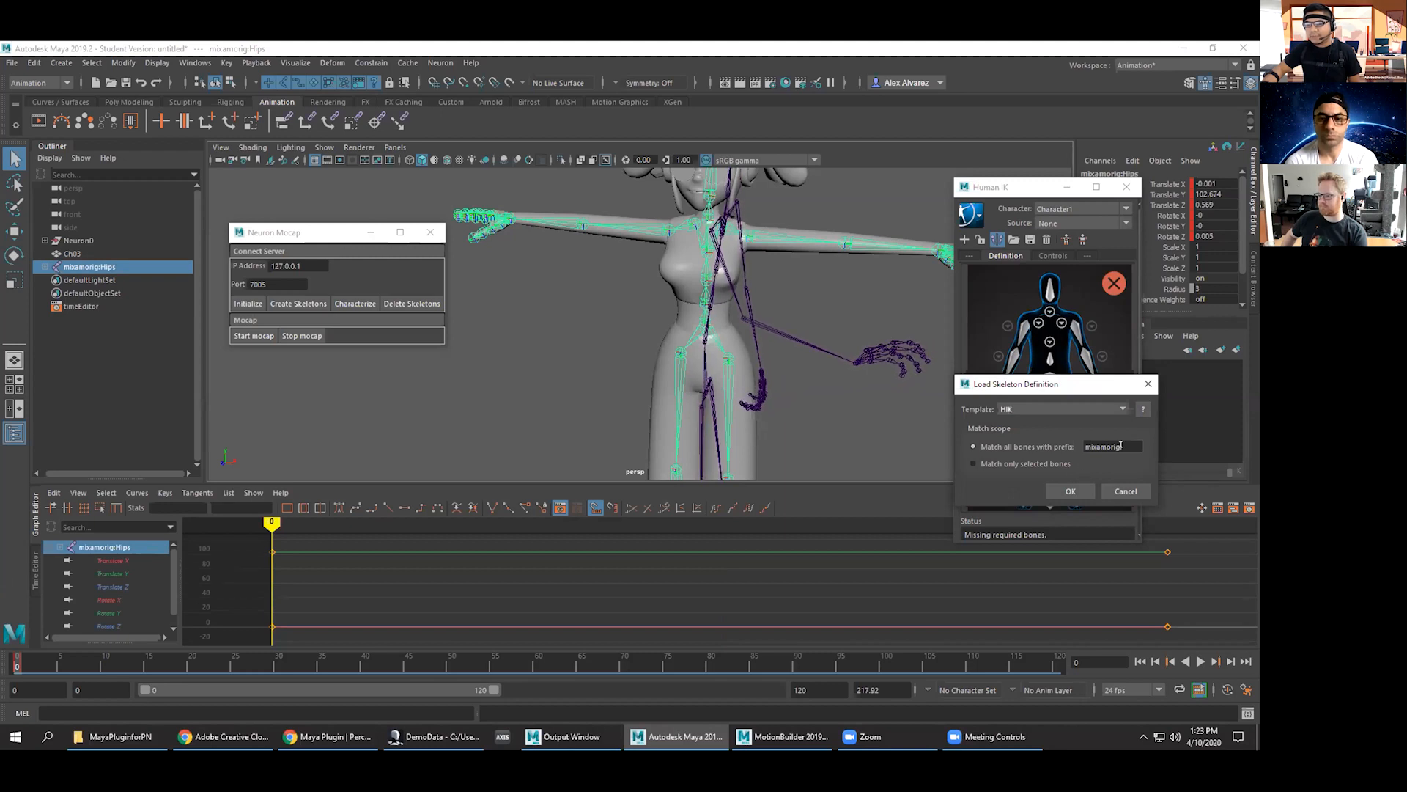
left_click(1071, 489)
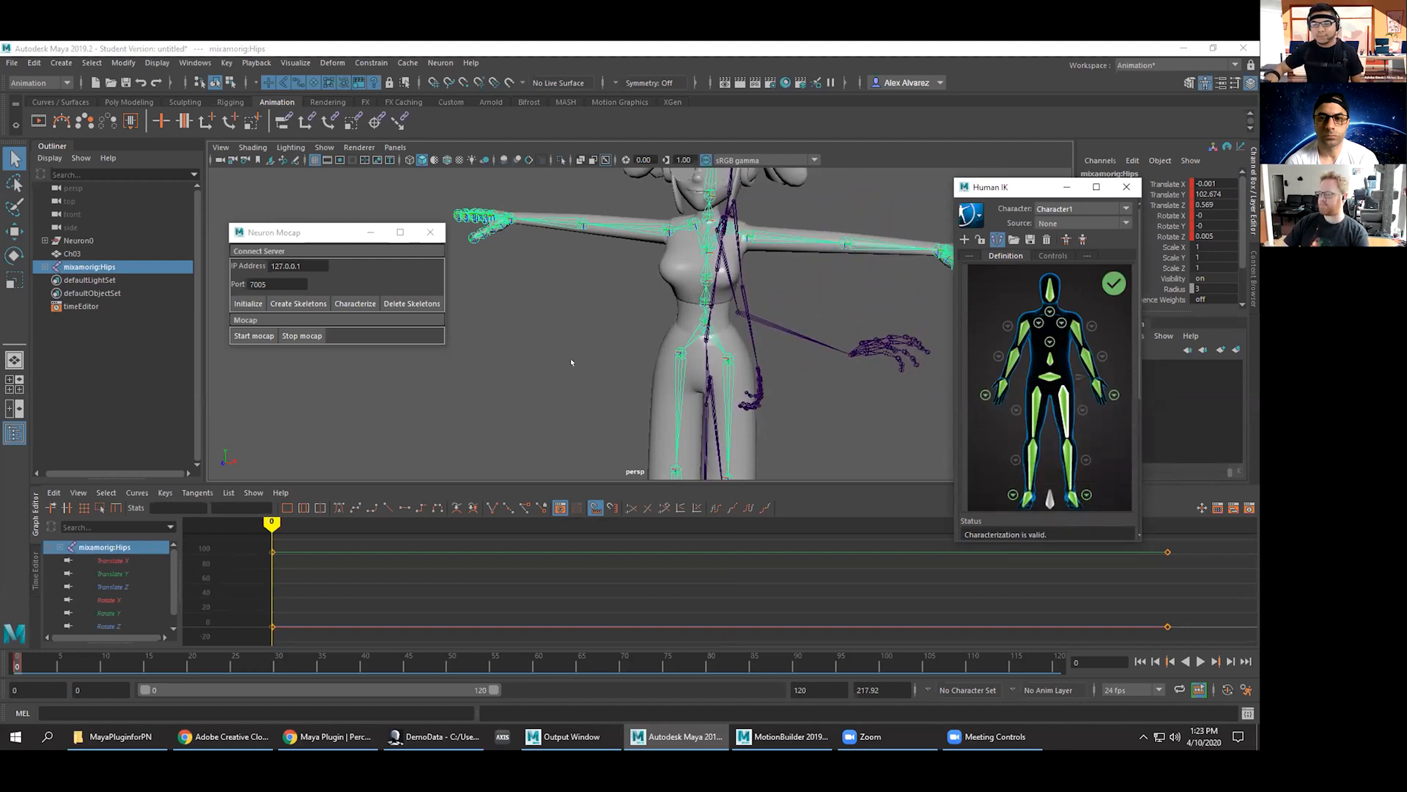
Lock the imported character's HumanIK definition and rename the character Mixamo.
scroll(648, 374, "down", 3)
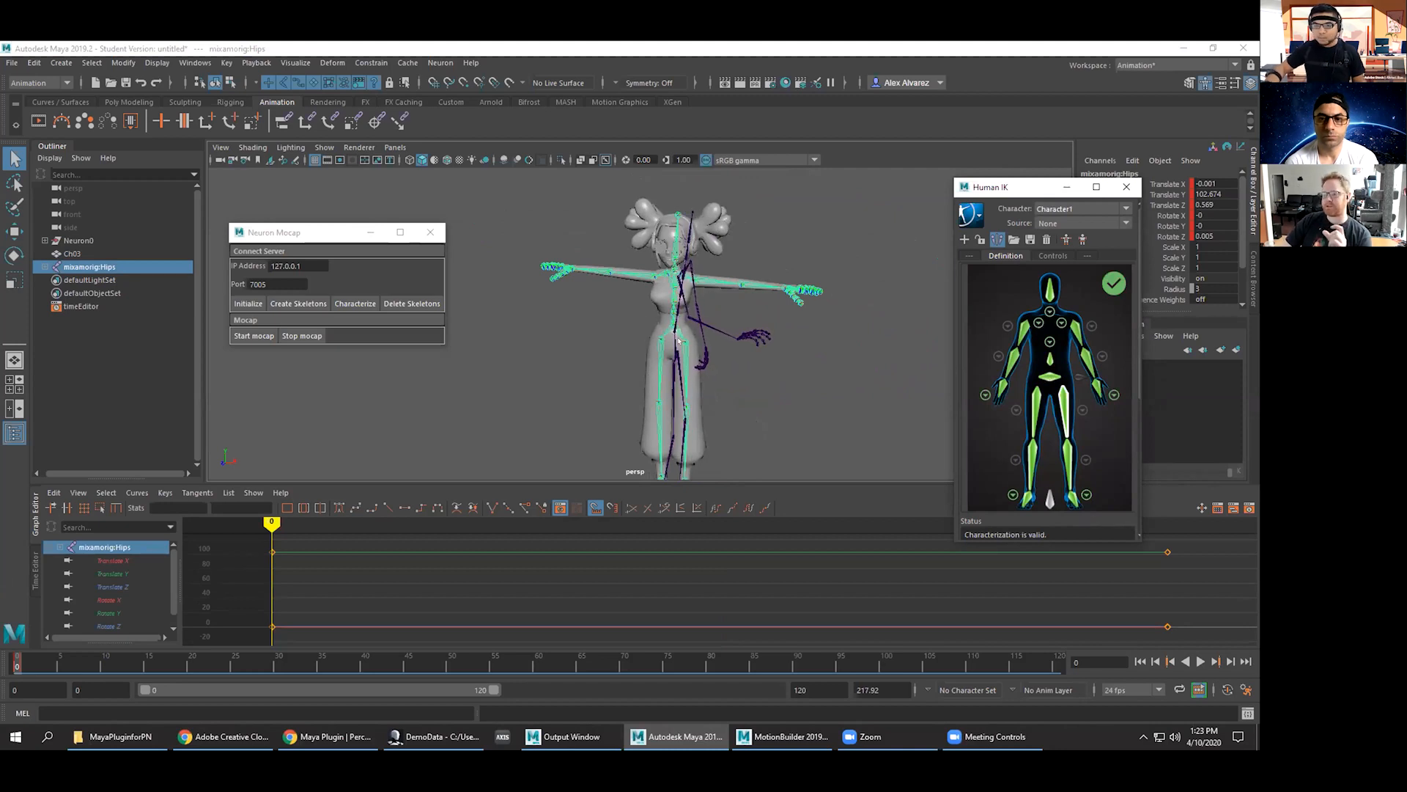
scroll(678, 340, "up", 5)
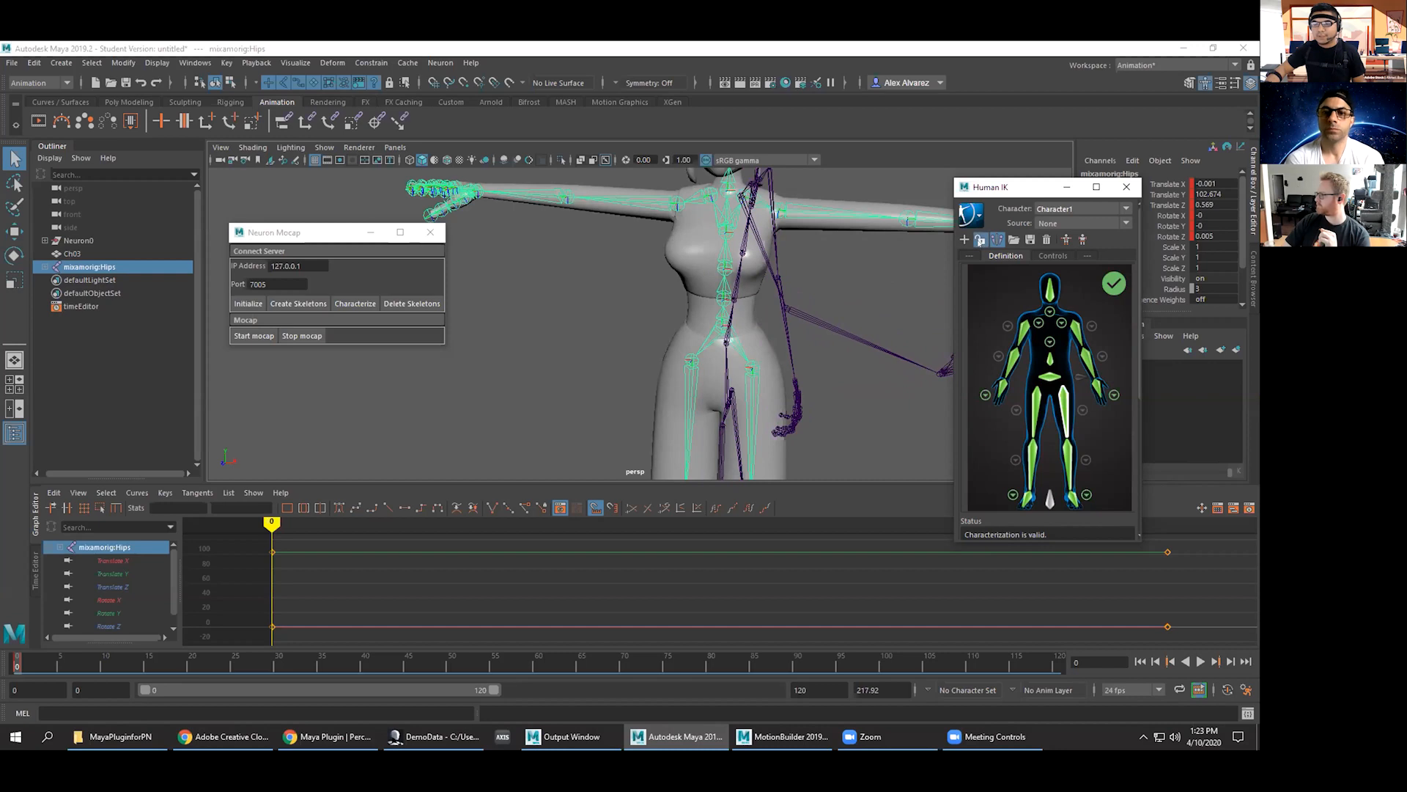
left_click(980, 239)
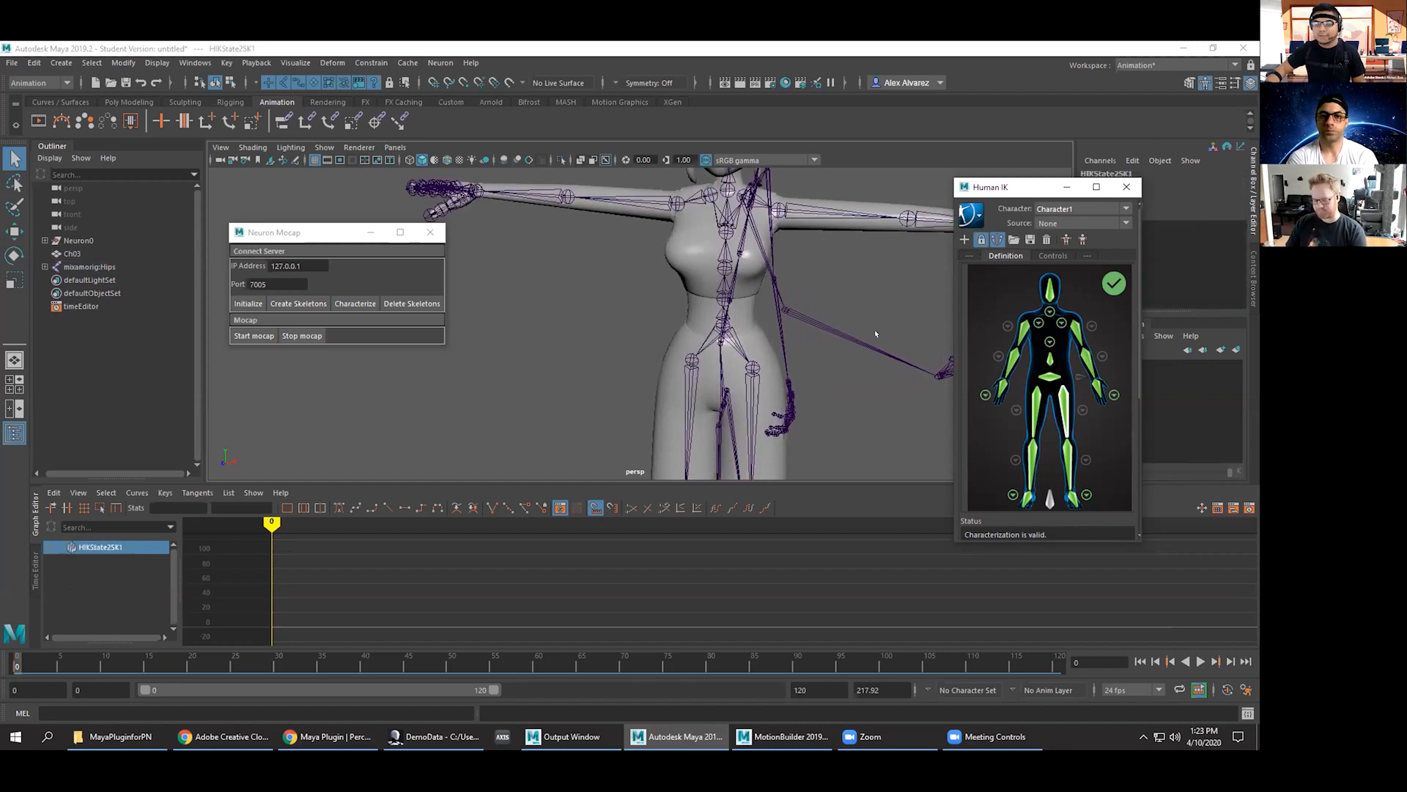
left_click(971, 215)
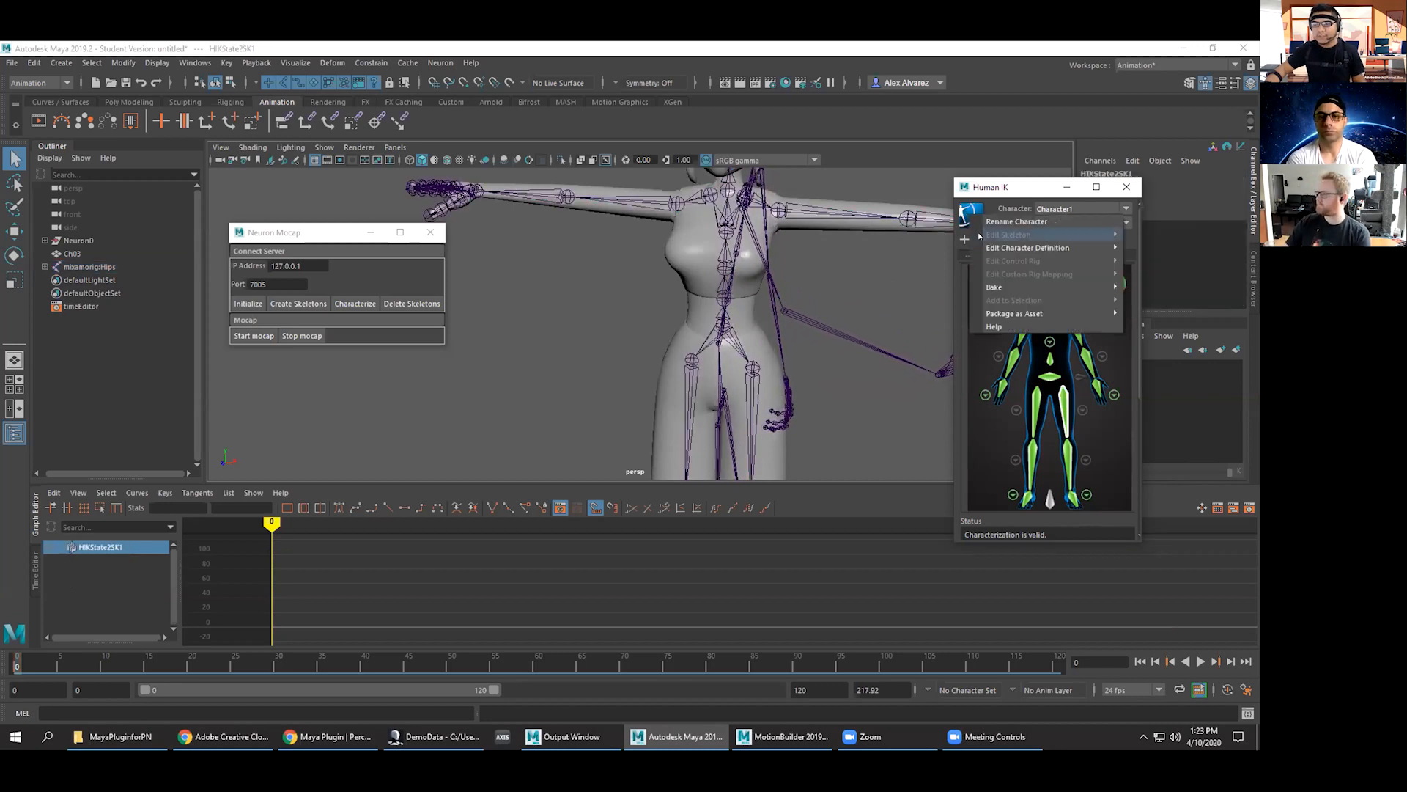
left_click(988, 221)
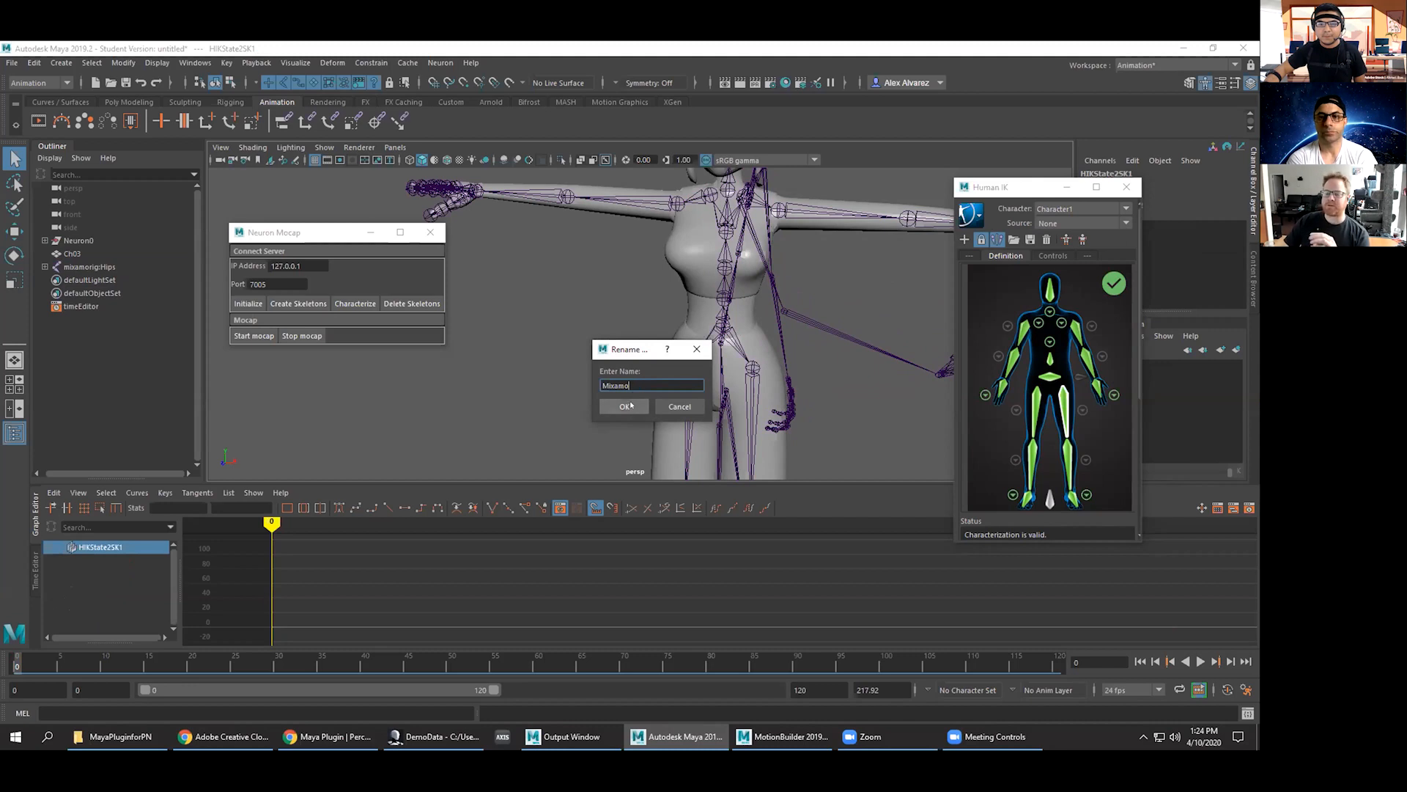
left_click(626, 406)
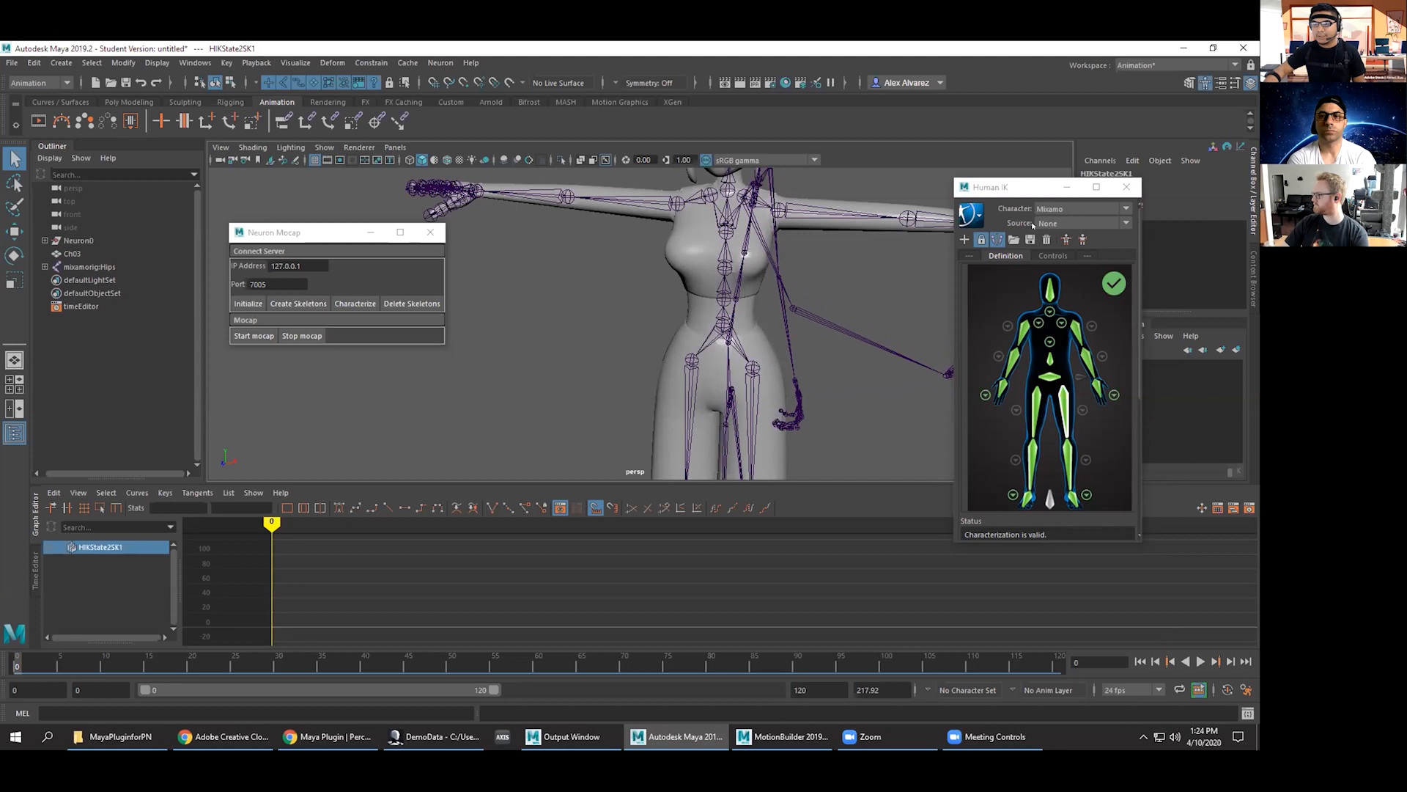
Set AXIS as the Mixamo character's HumanIK source and turn off X-Ray joints.
left_click(1053, 224)
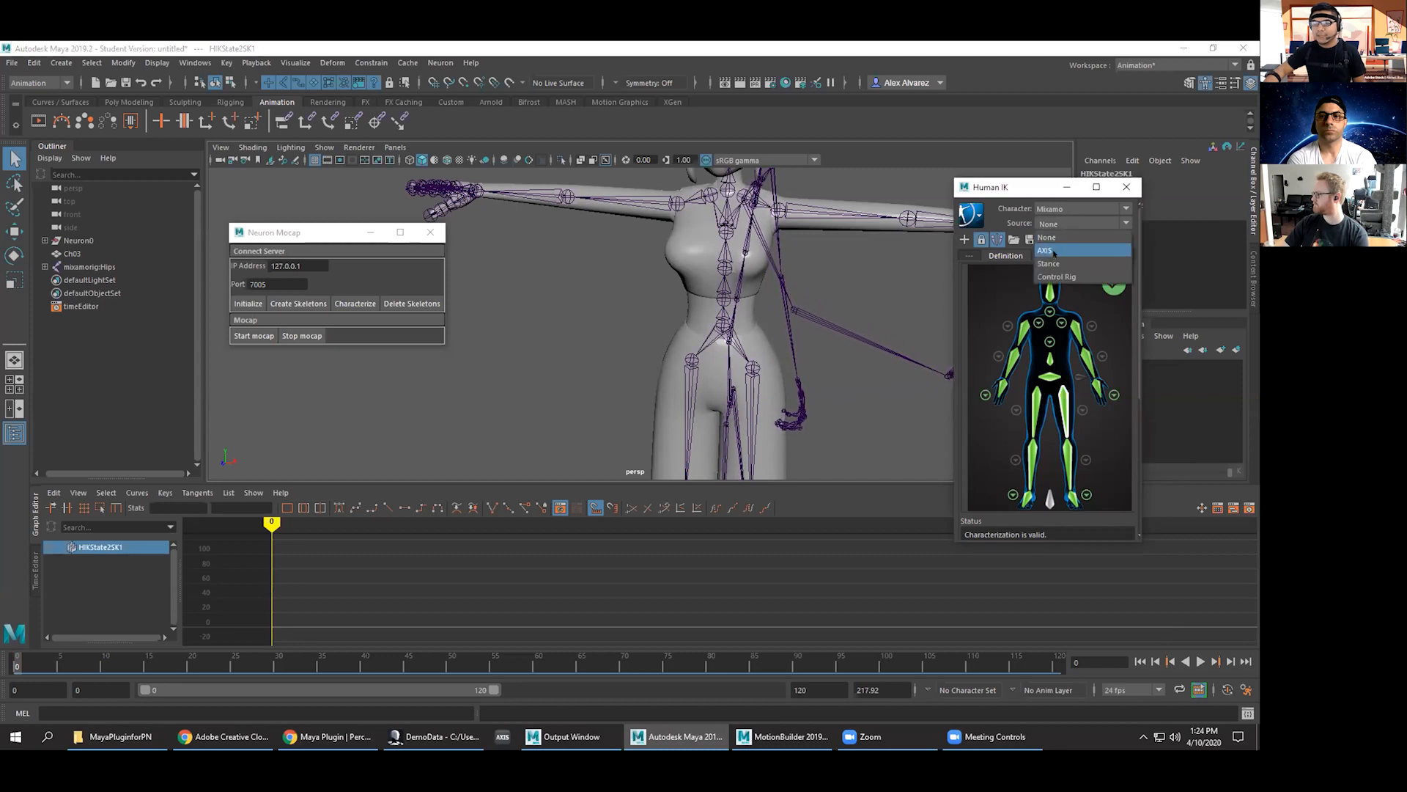
left_click(1053, 251)
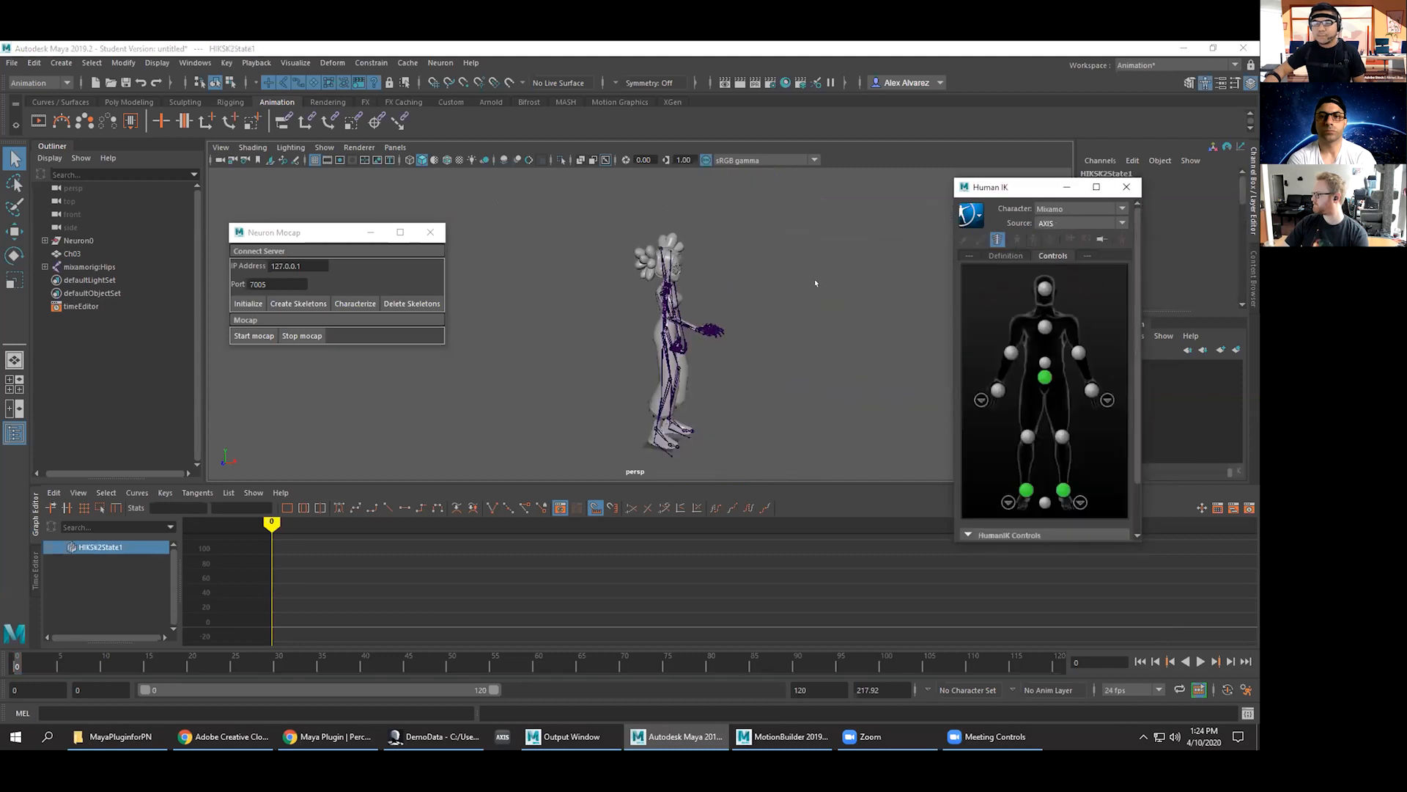
left_click(606, 158)
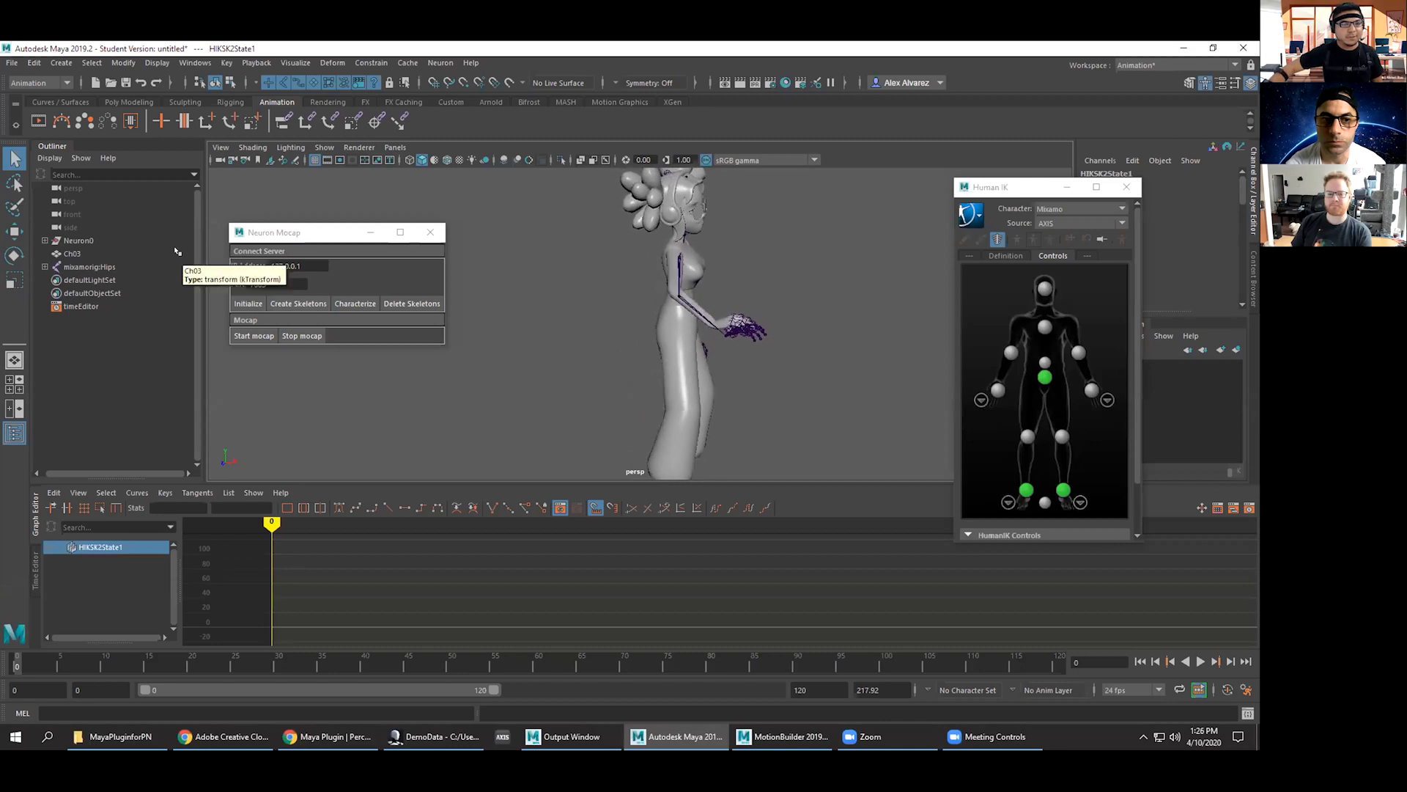
Stop the mocap stream, close the Neuron Mocap window, and start a new scene without saving the current one.
left_click(288, 335)
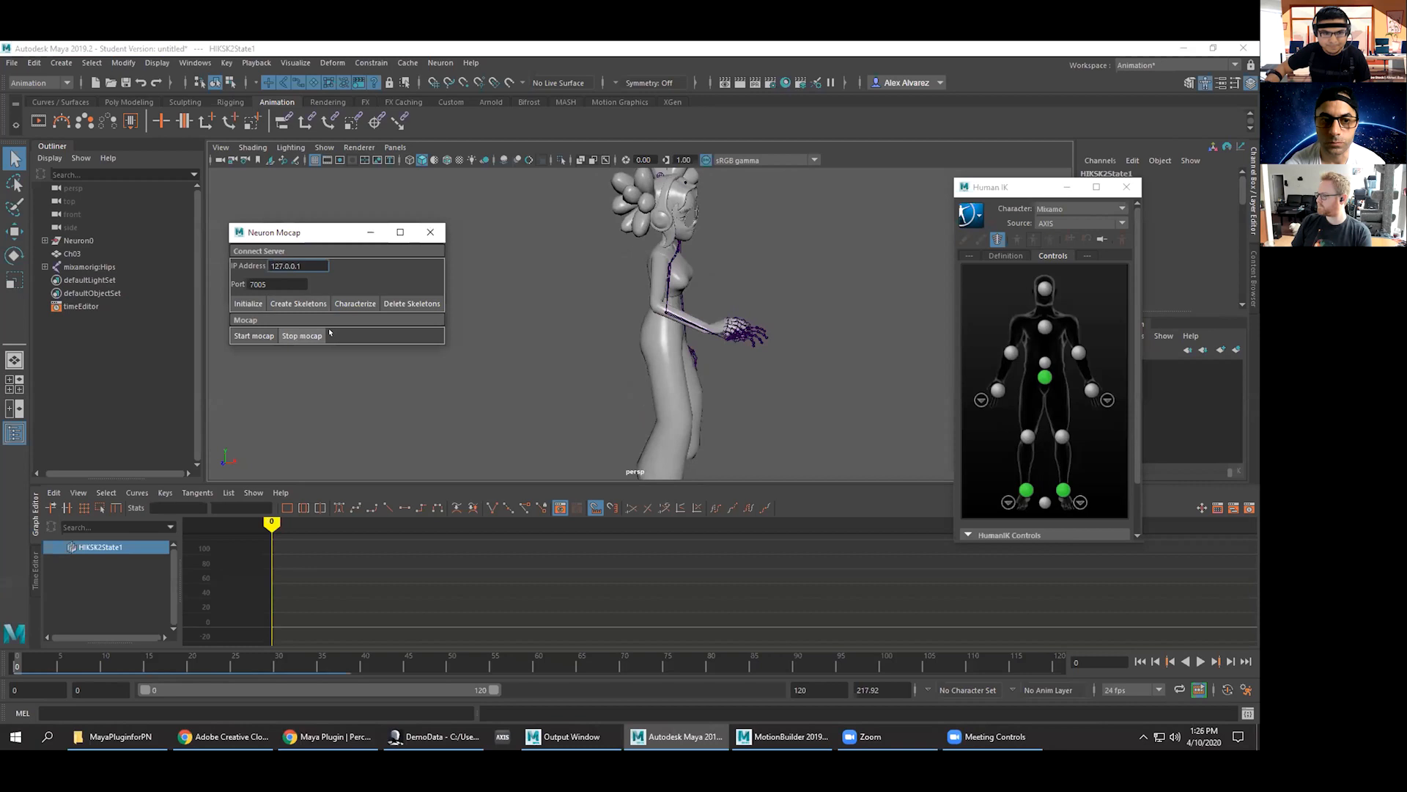
left_click(430, 232)
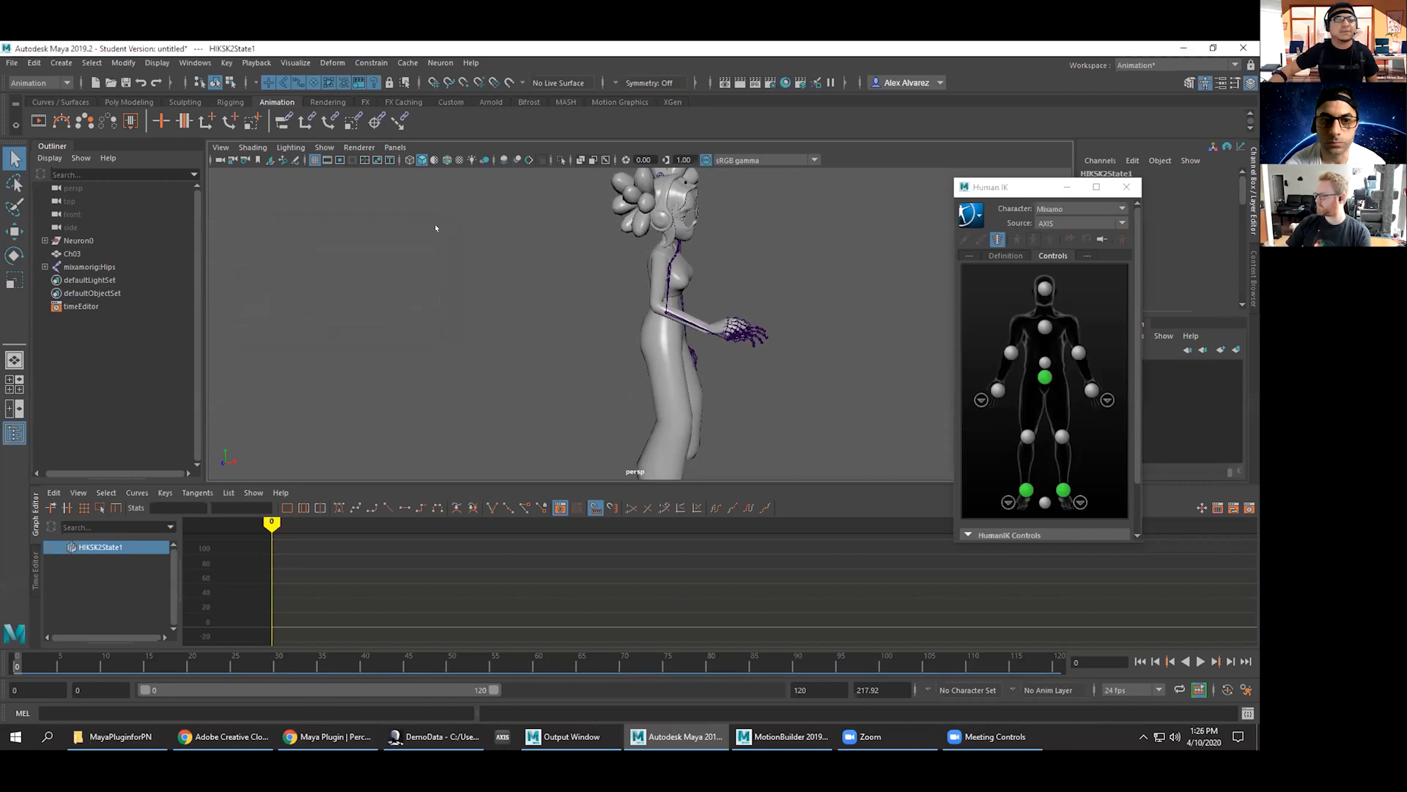
left_click(12, 62)
left_click(33, 77)
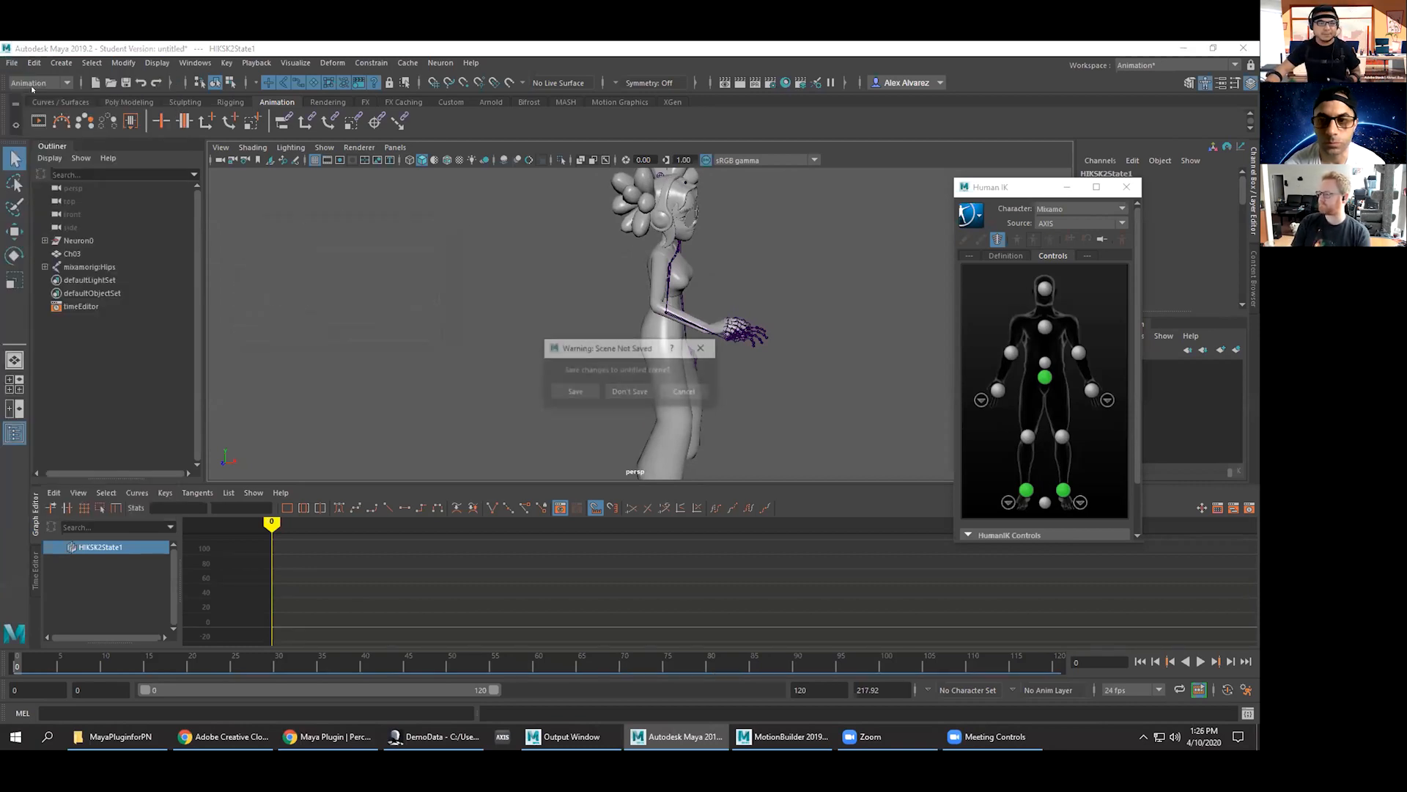
left_click(629, 392)
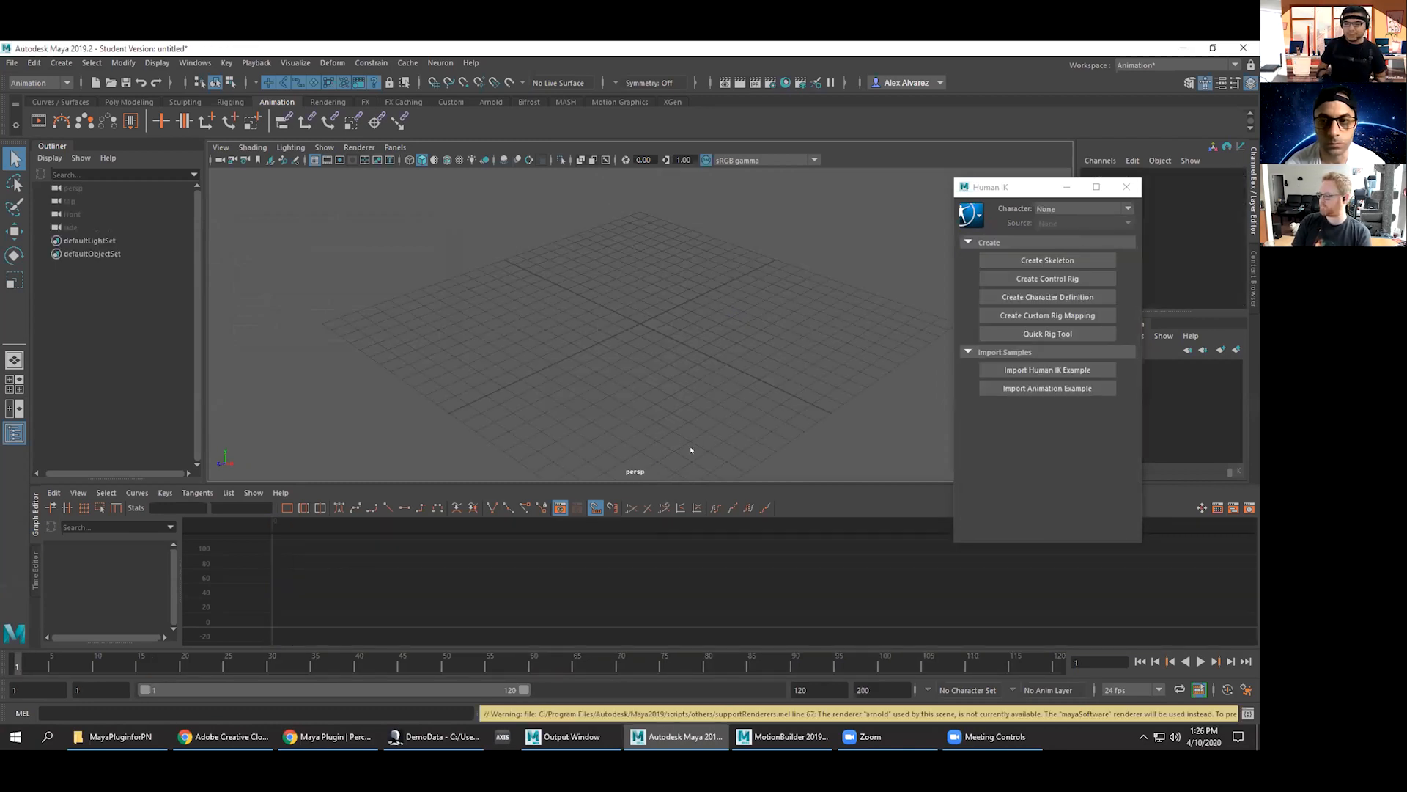
Switch to Axis Studio and record a motion capture take named WebinarDemo.
left_click(434, 737)
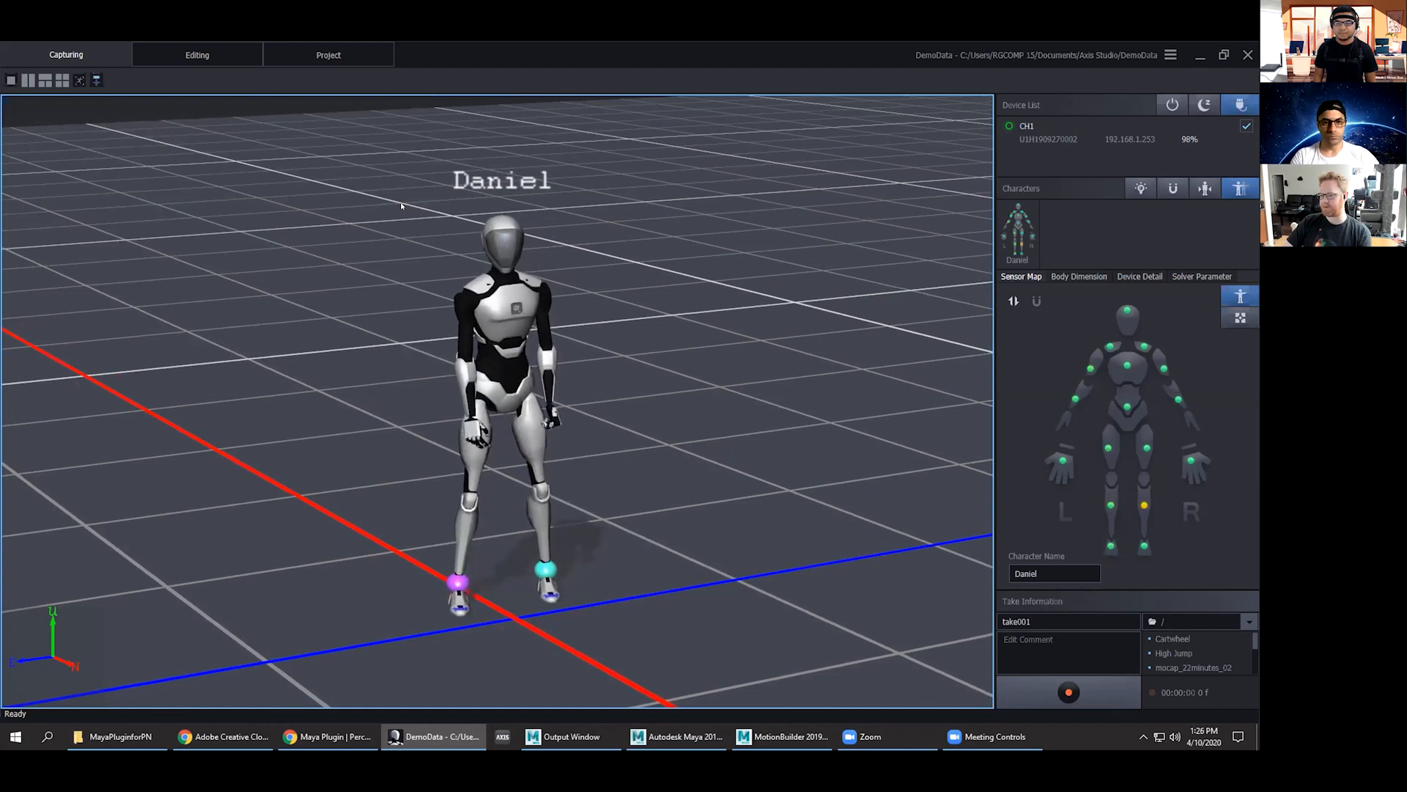
left_click(1013, 618)
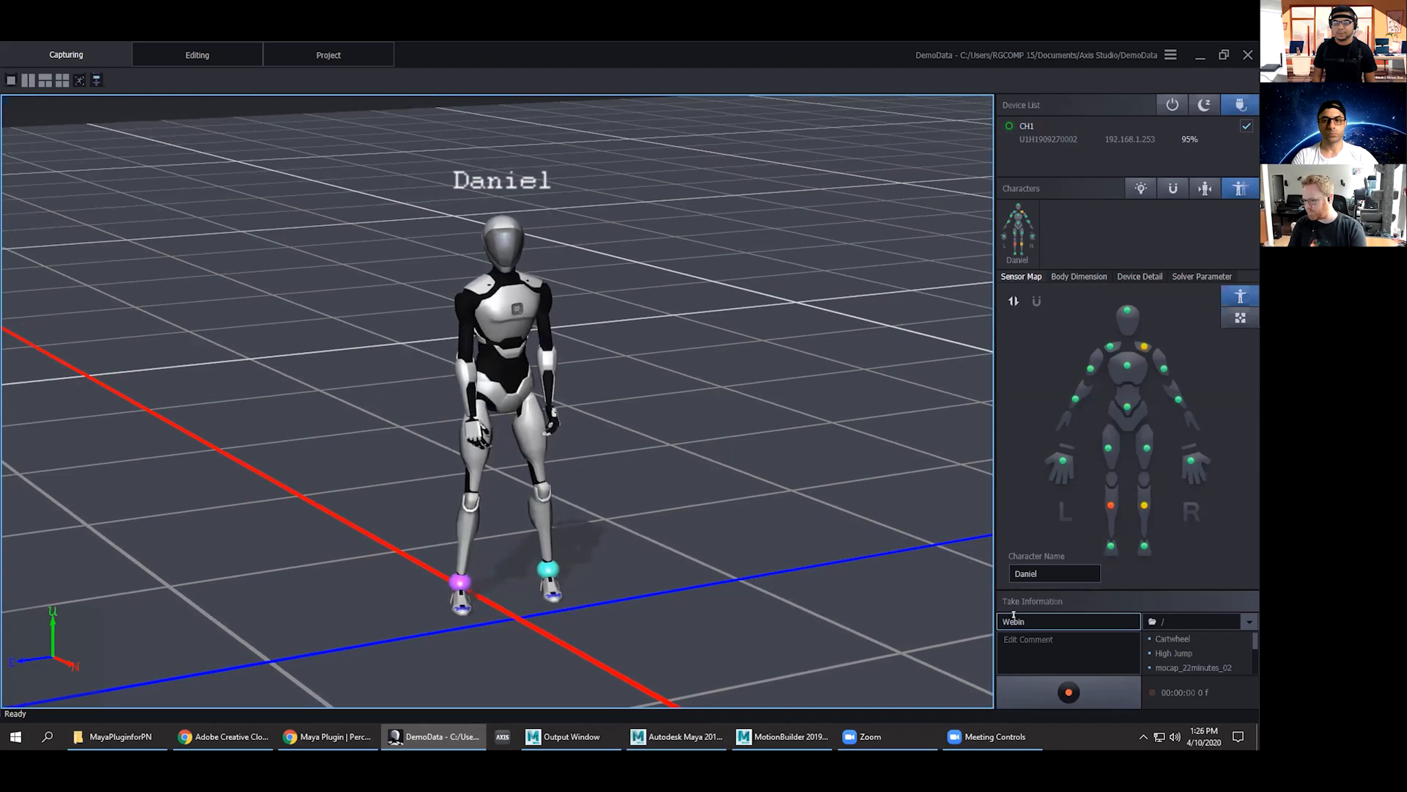
type("Webinar")
key("BackSpace")
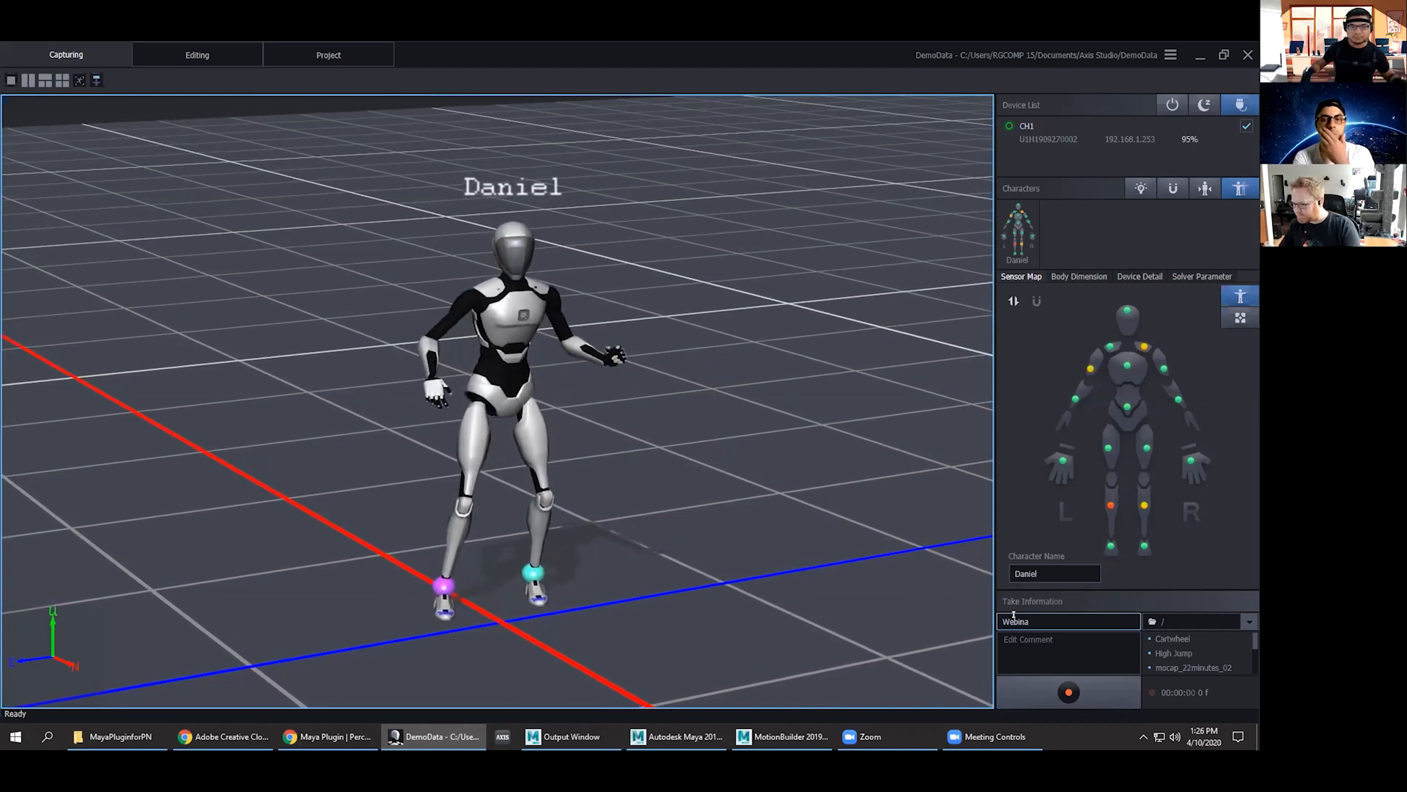
type("r")
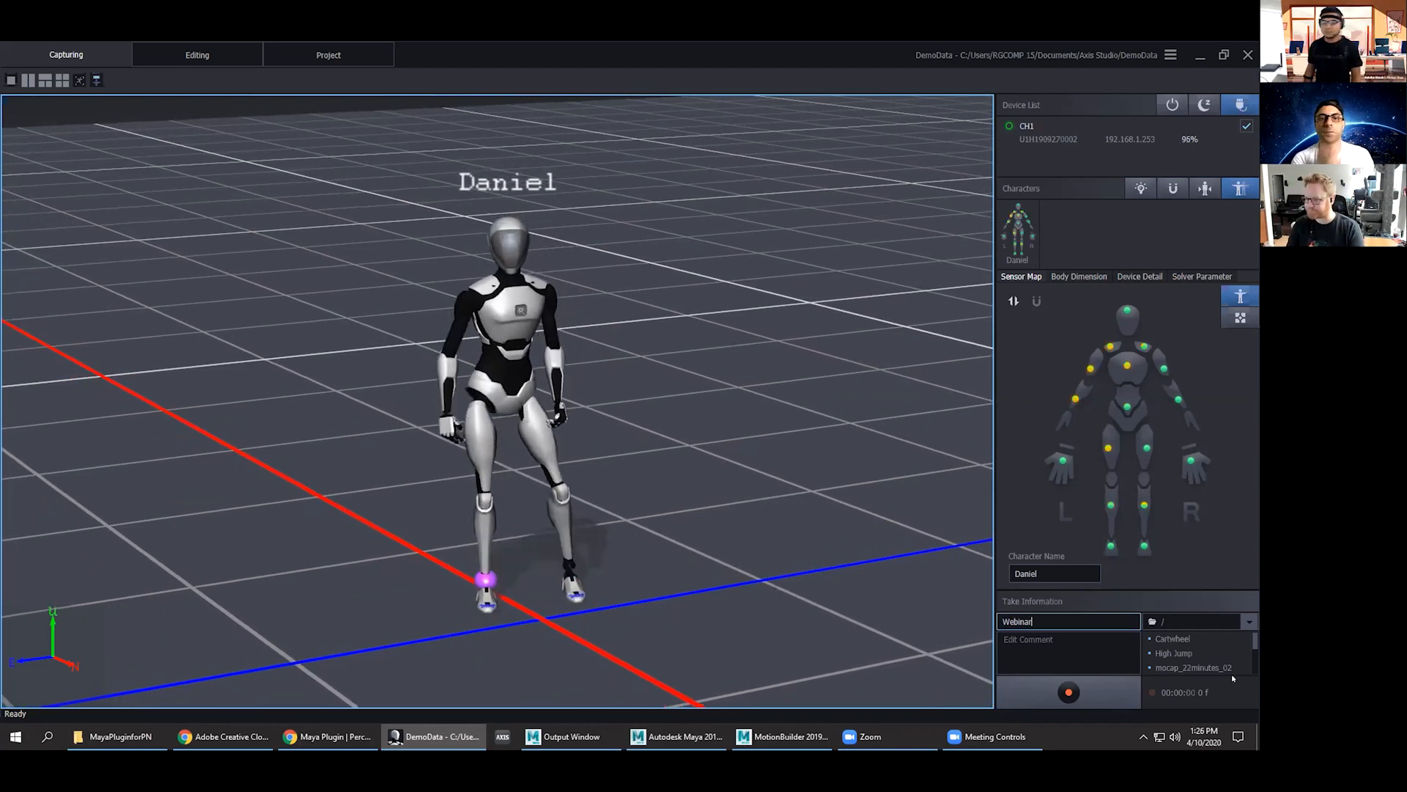
type("Demo")
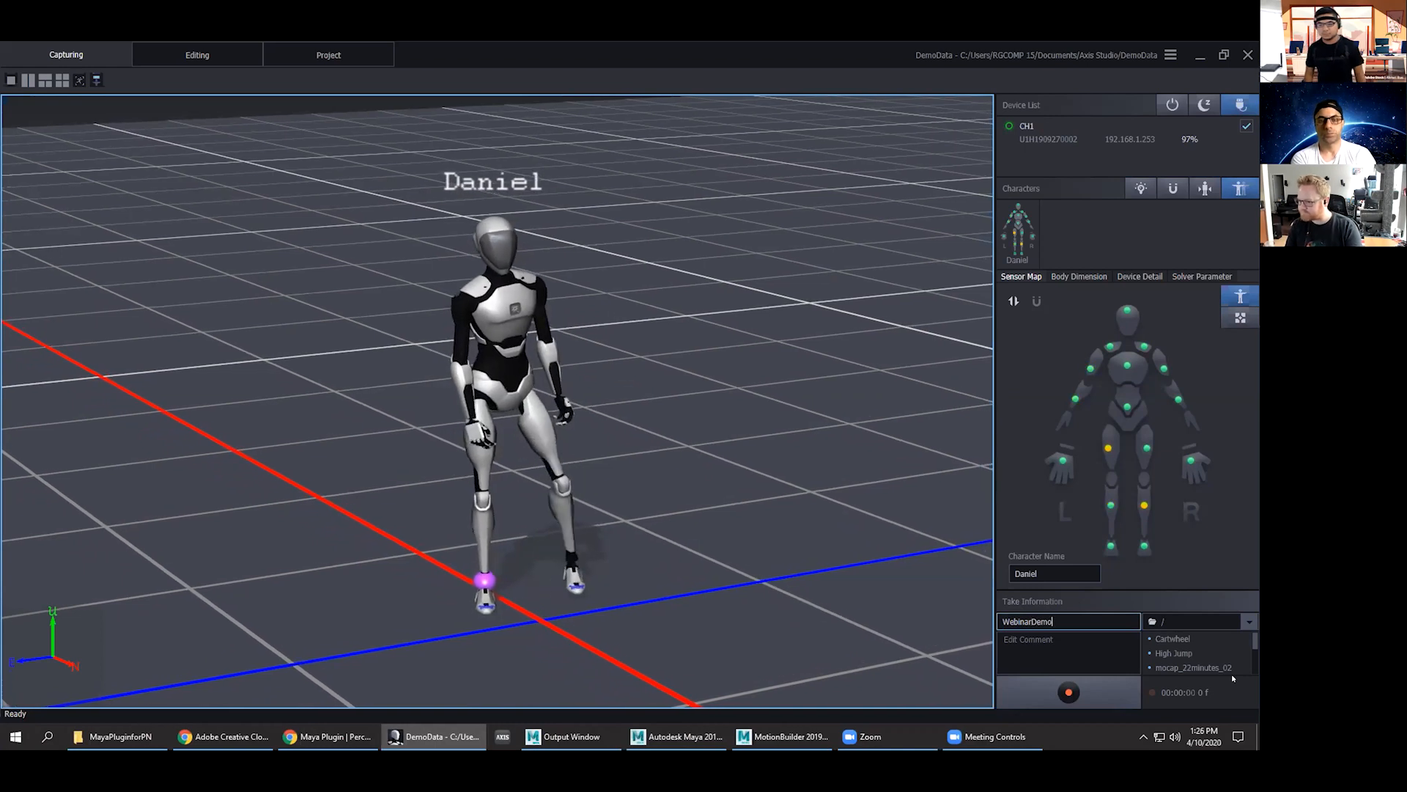
left_click(1067, 694)
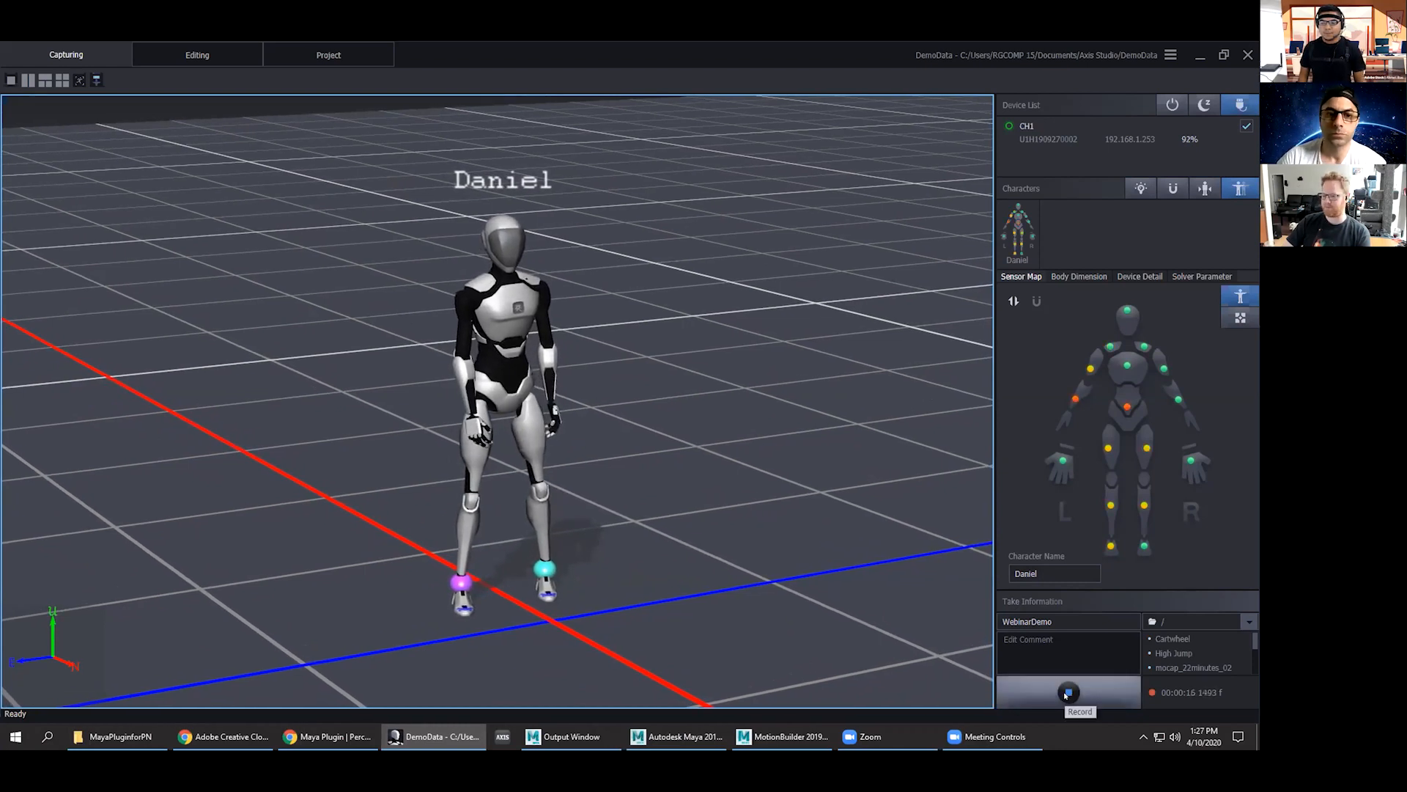
left_click(1068, 693)
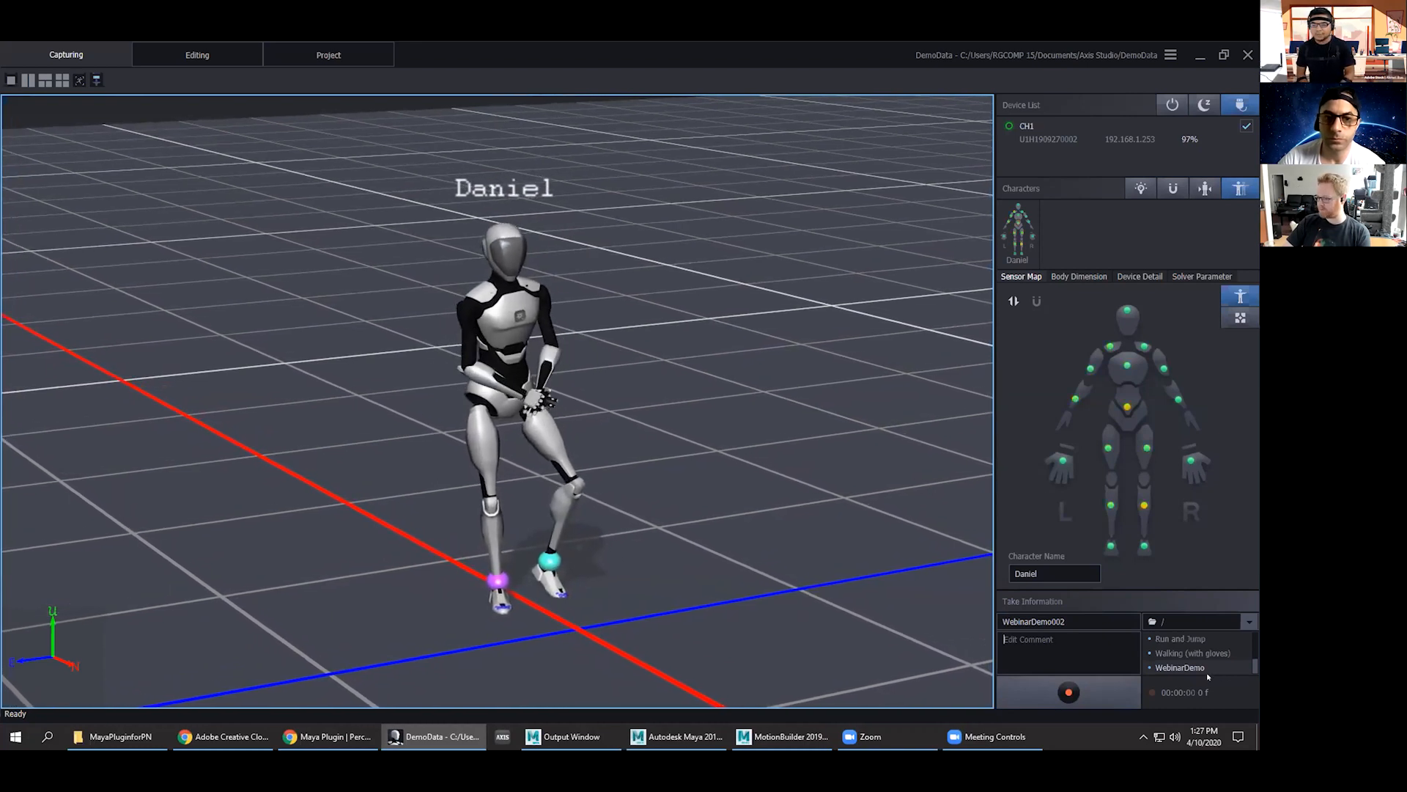
Save a copy of the recorded WebinarDemo take as WebinarDemo_Processed and run Data Process on the copy.
double_click(1187, 665)
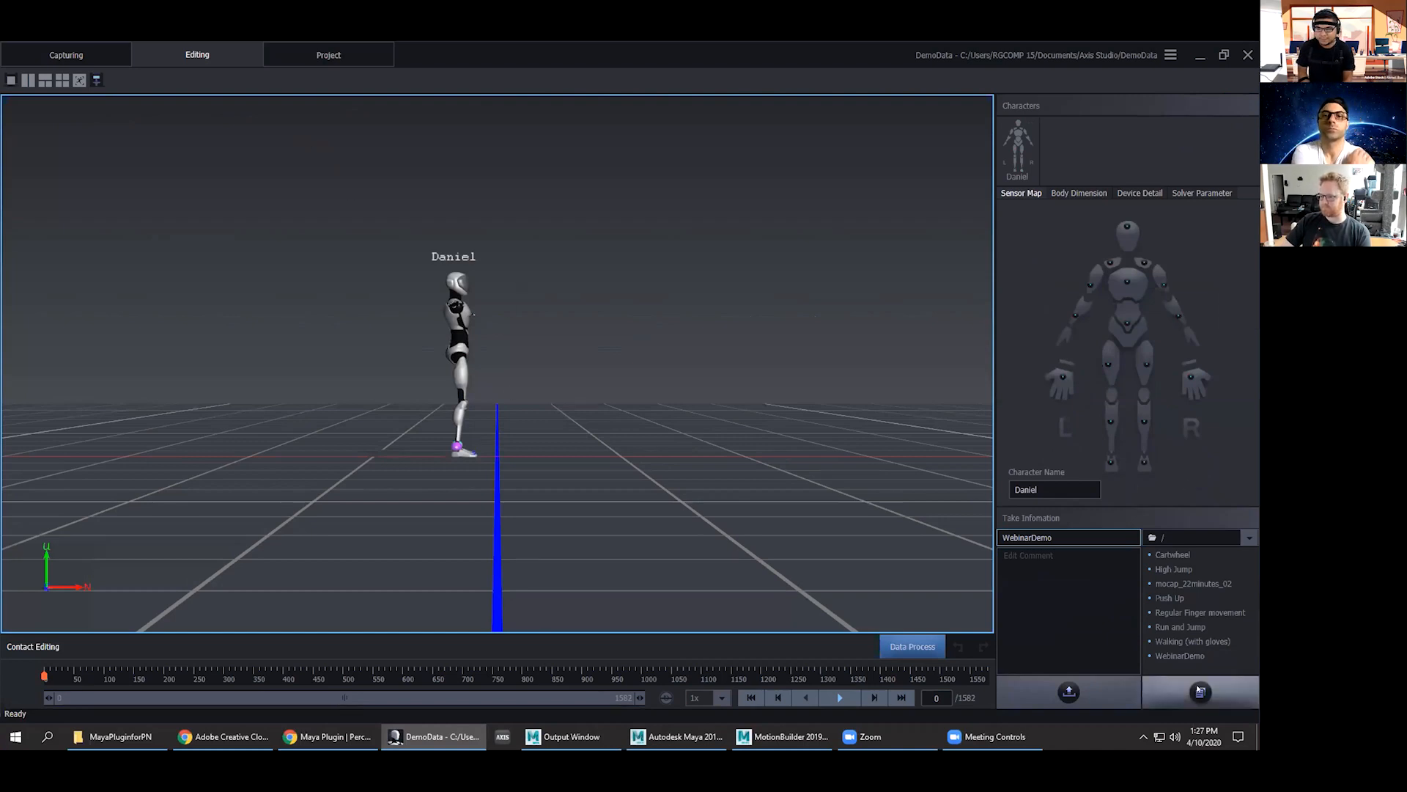
left_click(1199, 690)
left_click(615, 346)
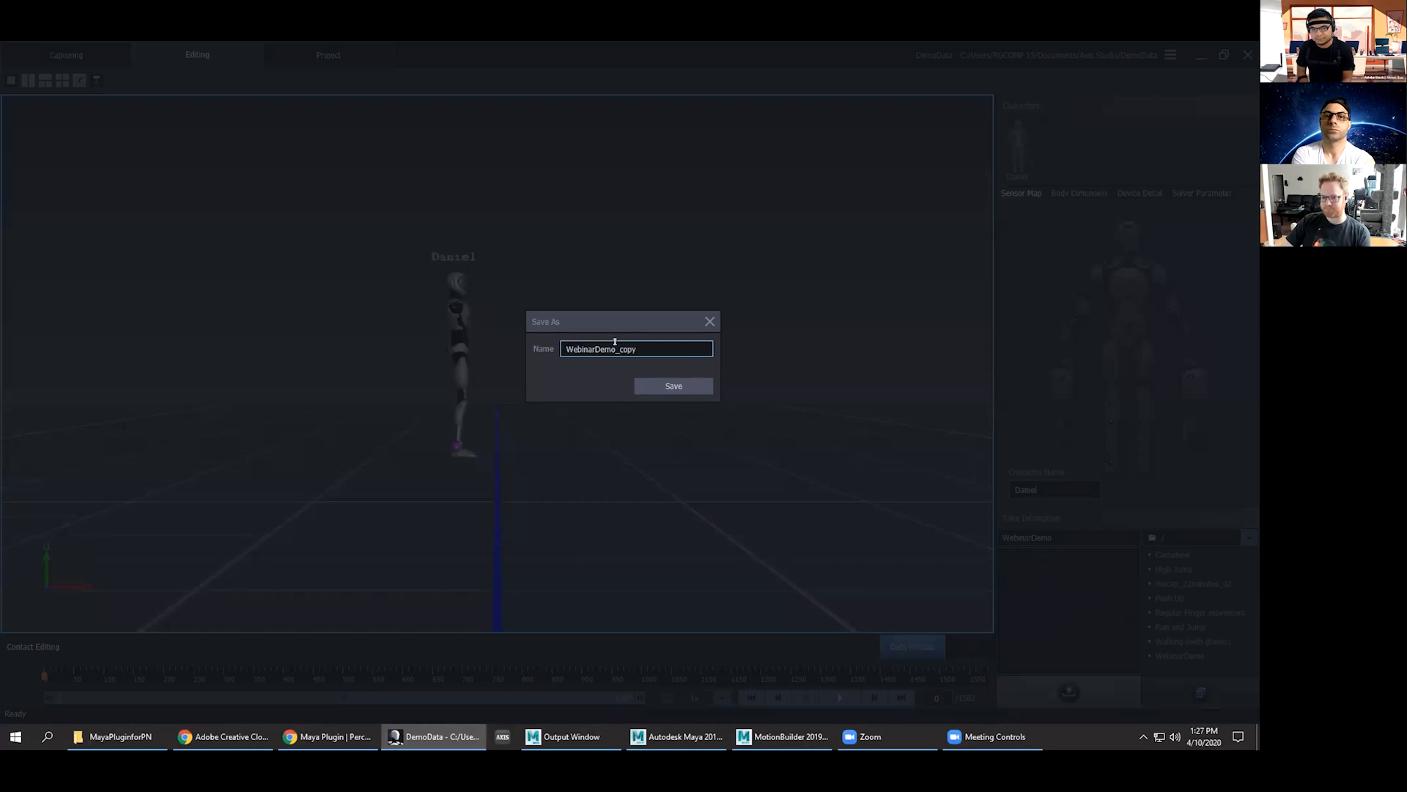
left_click(645, 342, "shift")
key("BackSpace")
type("Pro")
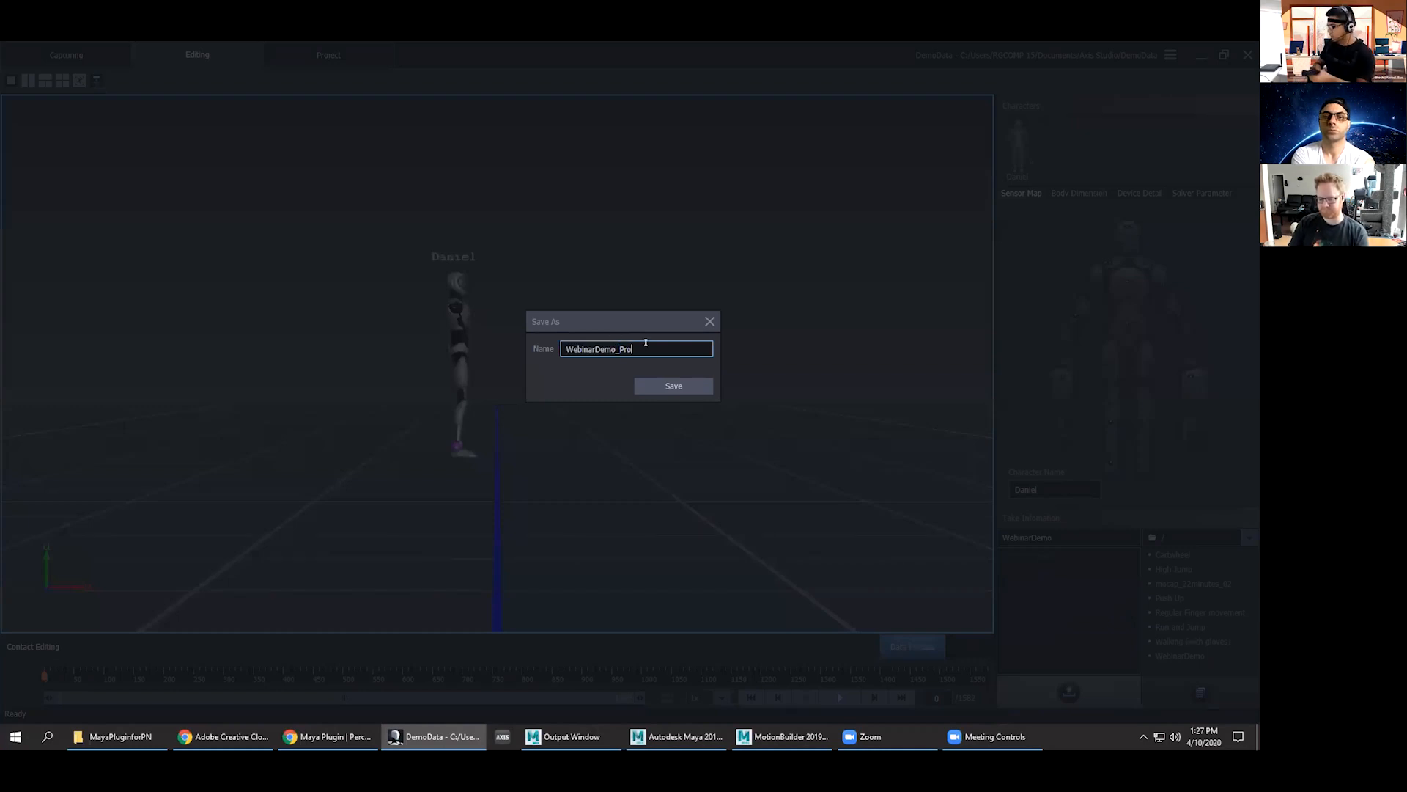
type("cessed")
key("Return")
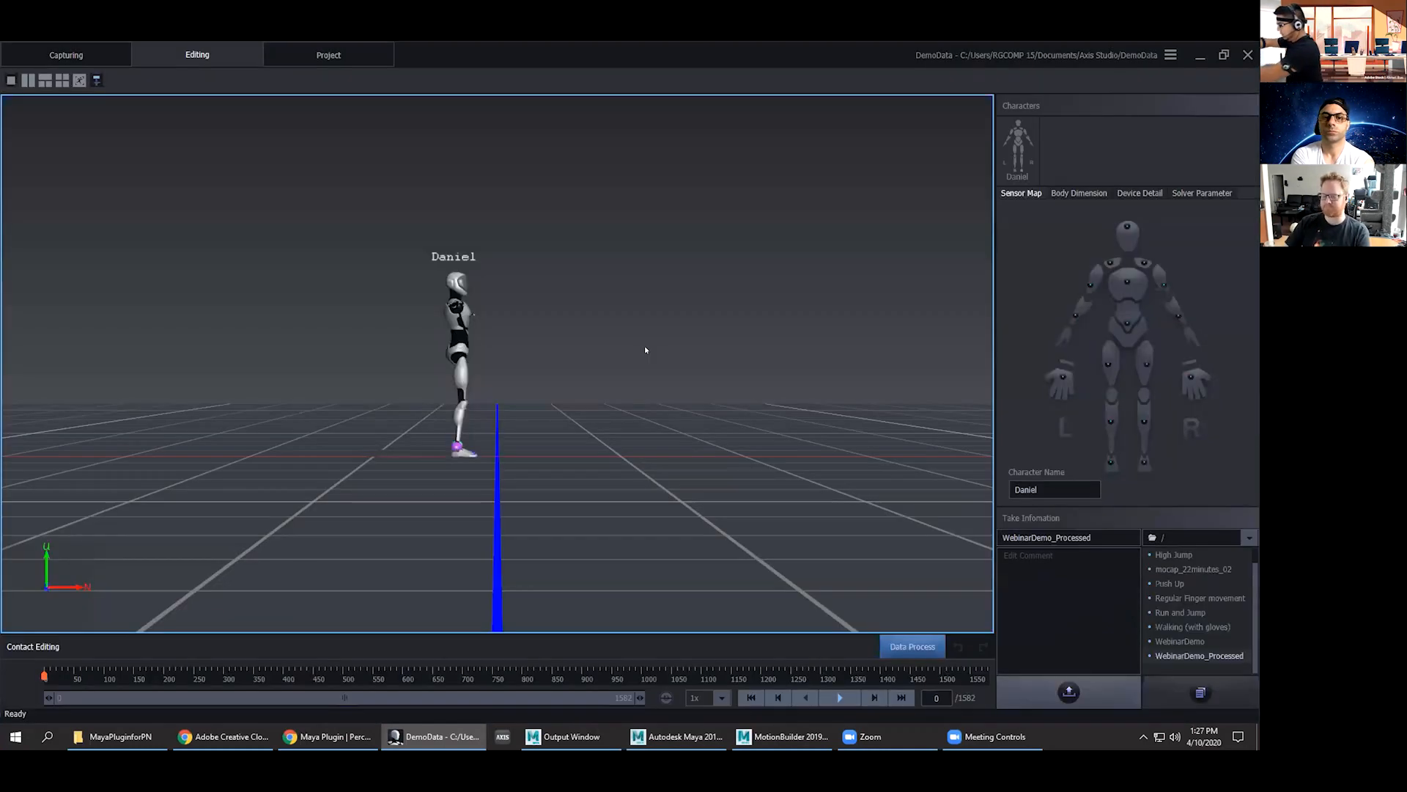
left_click(916, 646)
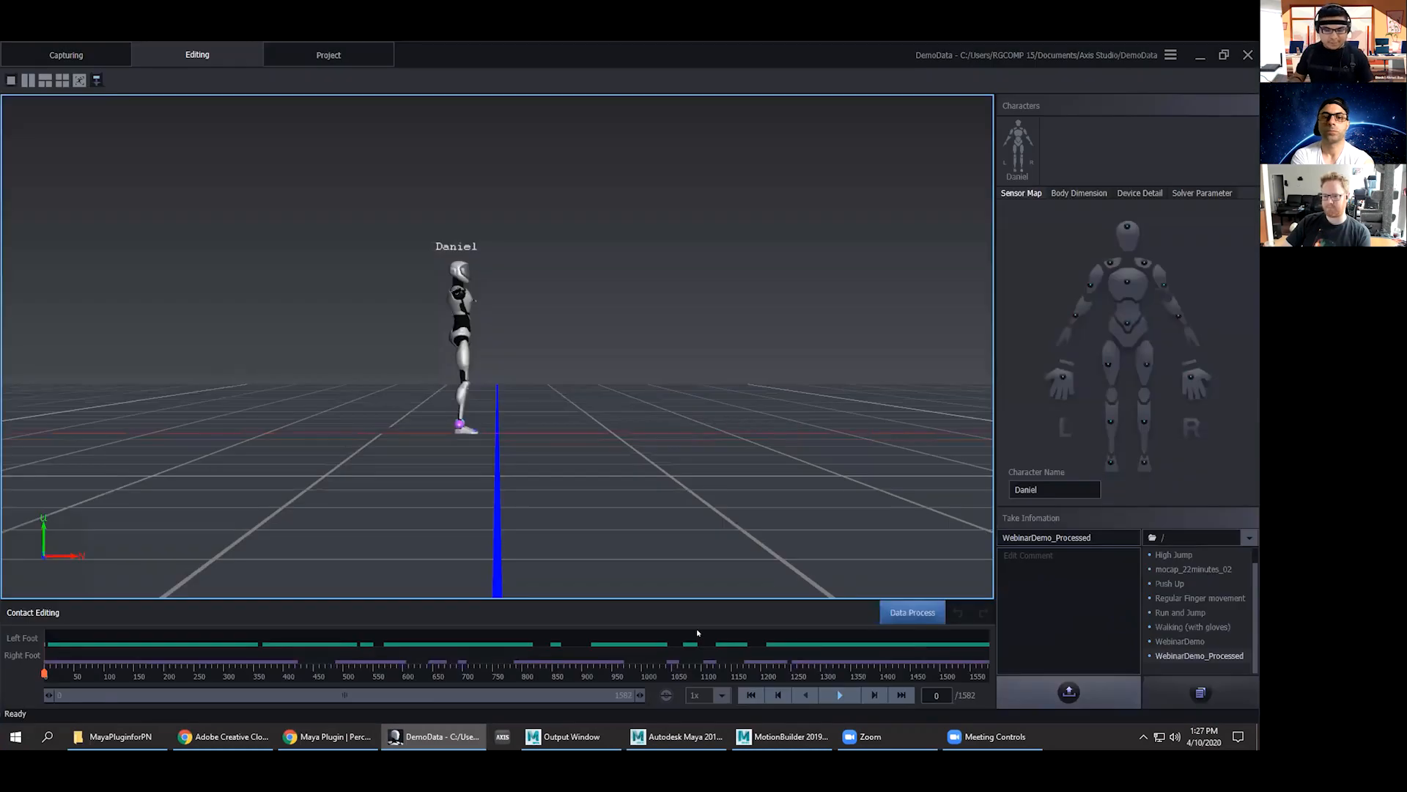
Play back the processed WebinarDemo_Processed take with the character viewed from the front.
middle_click_drag(560, 347, 135, 381)
middle_click_drag(635, 382, 366, 359)
scroll(567, 353, "up", 3)
scroll(577, 358, "up", 2)
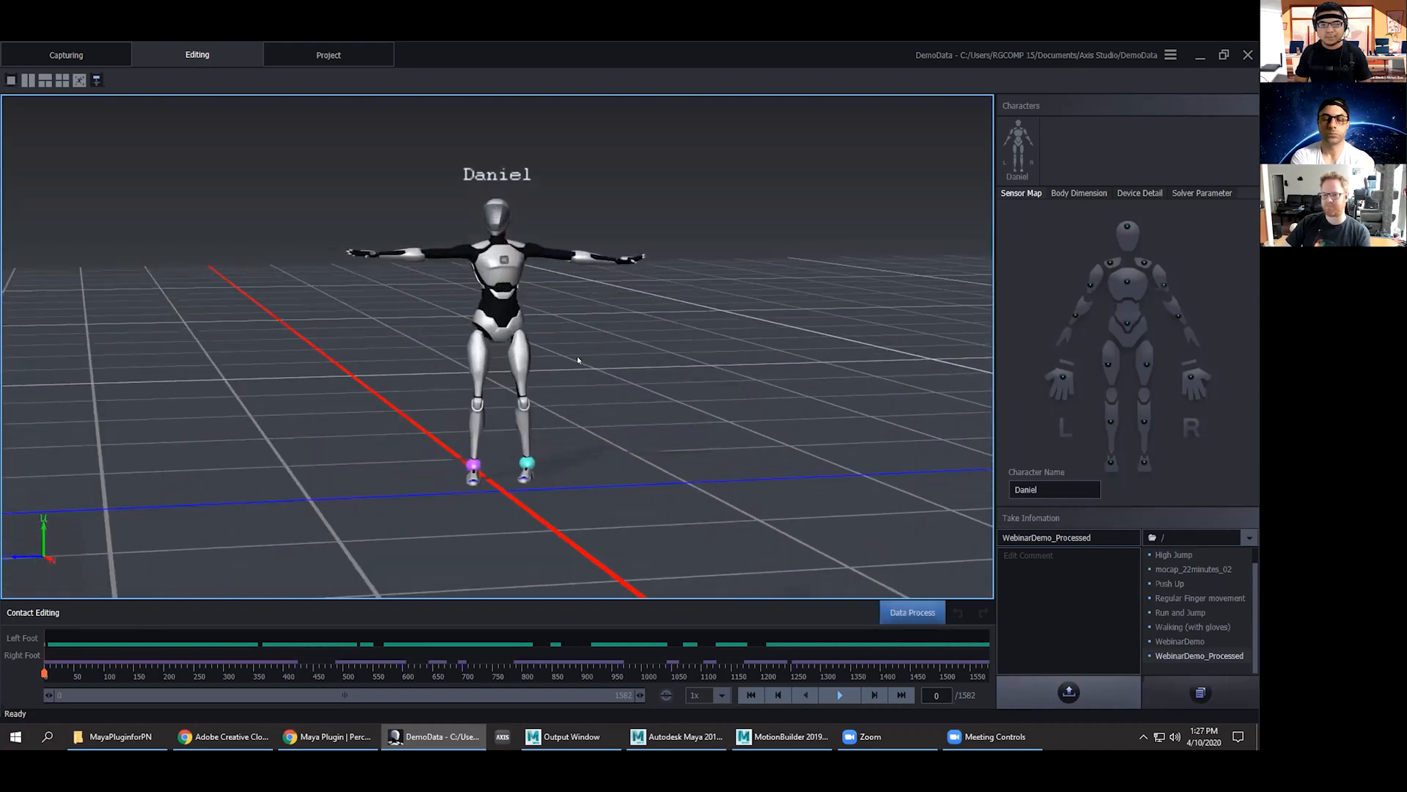
scroll(578, 358, "up", 1)
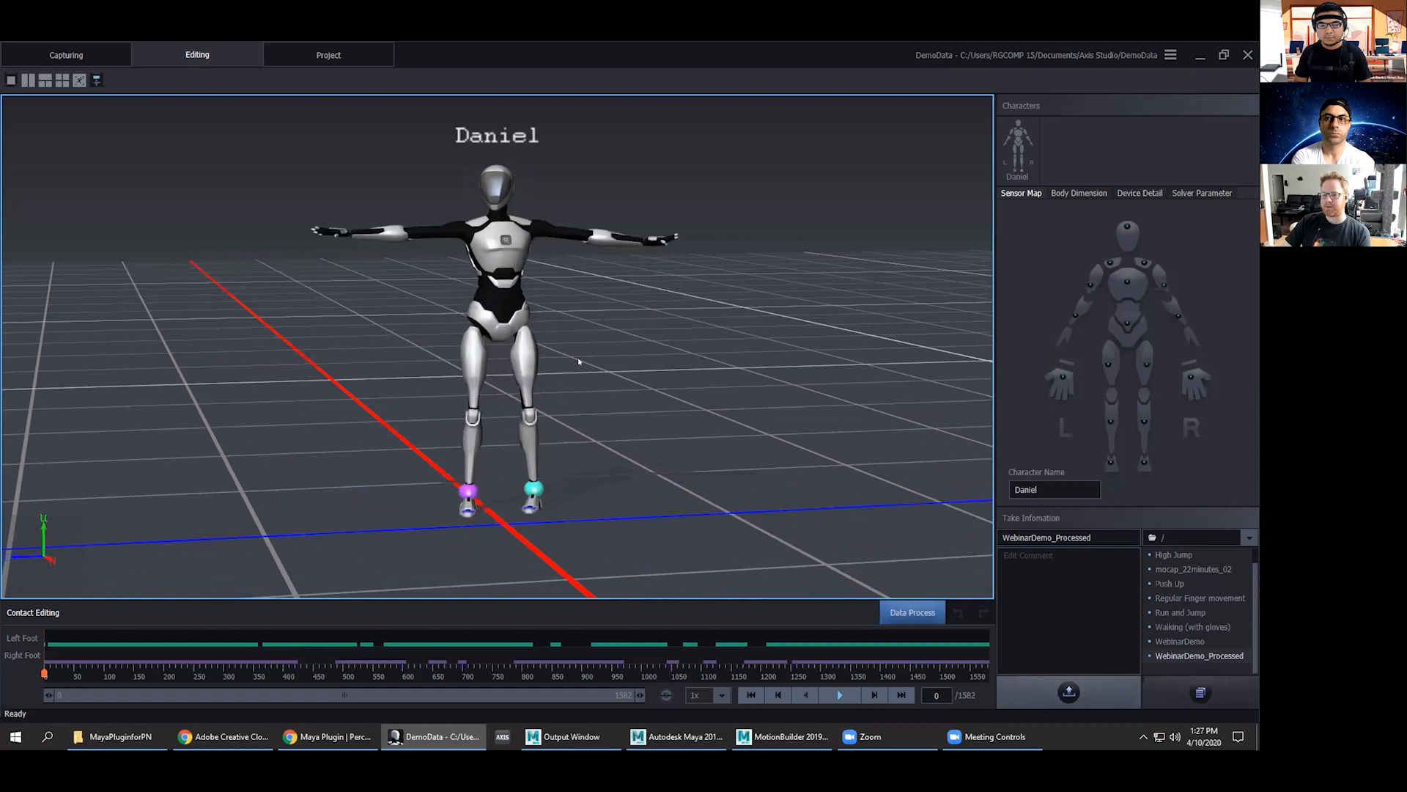
left_click(840, 695)
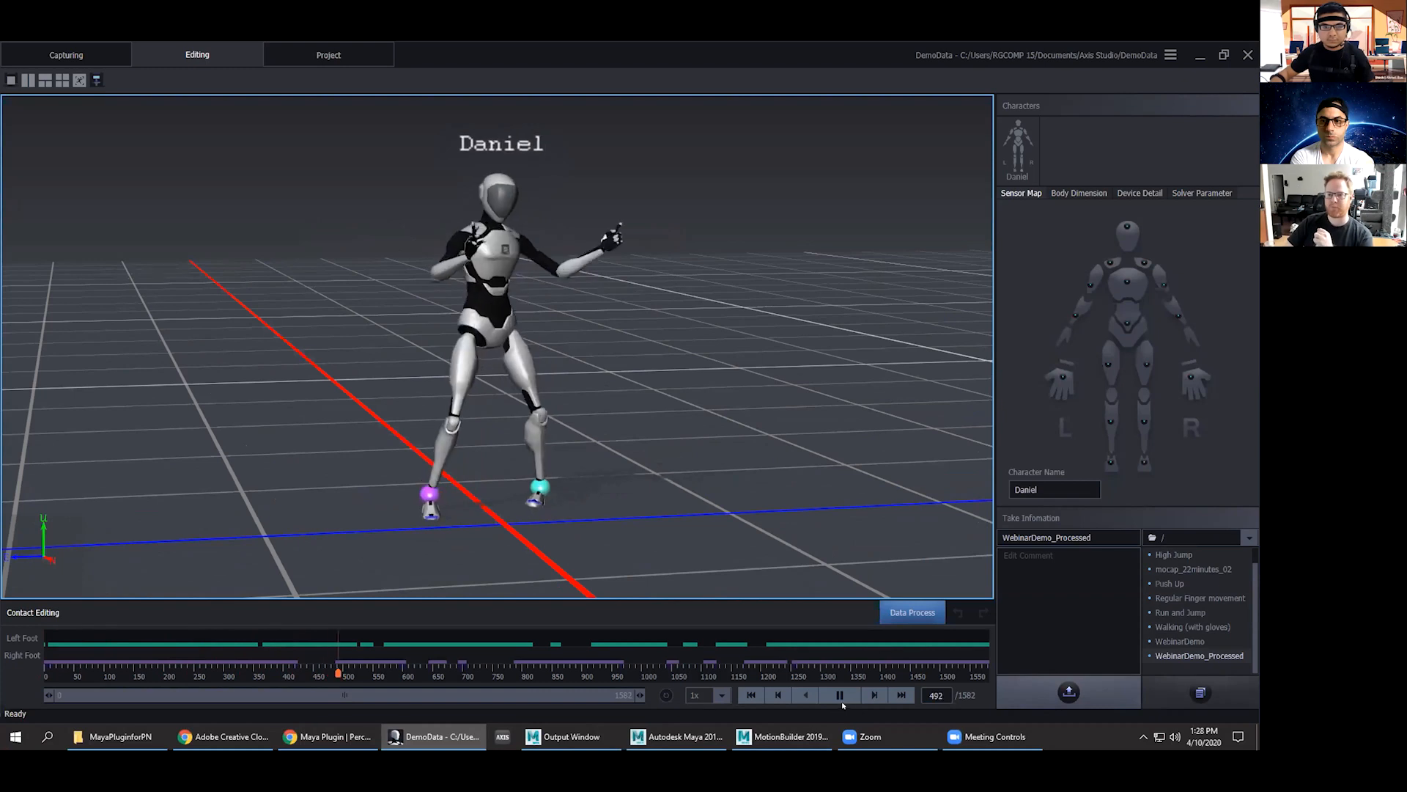
mouse_move(802, 737)
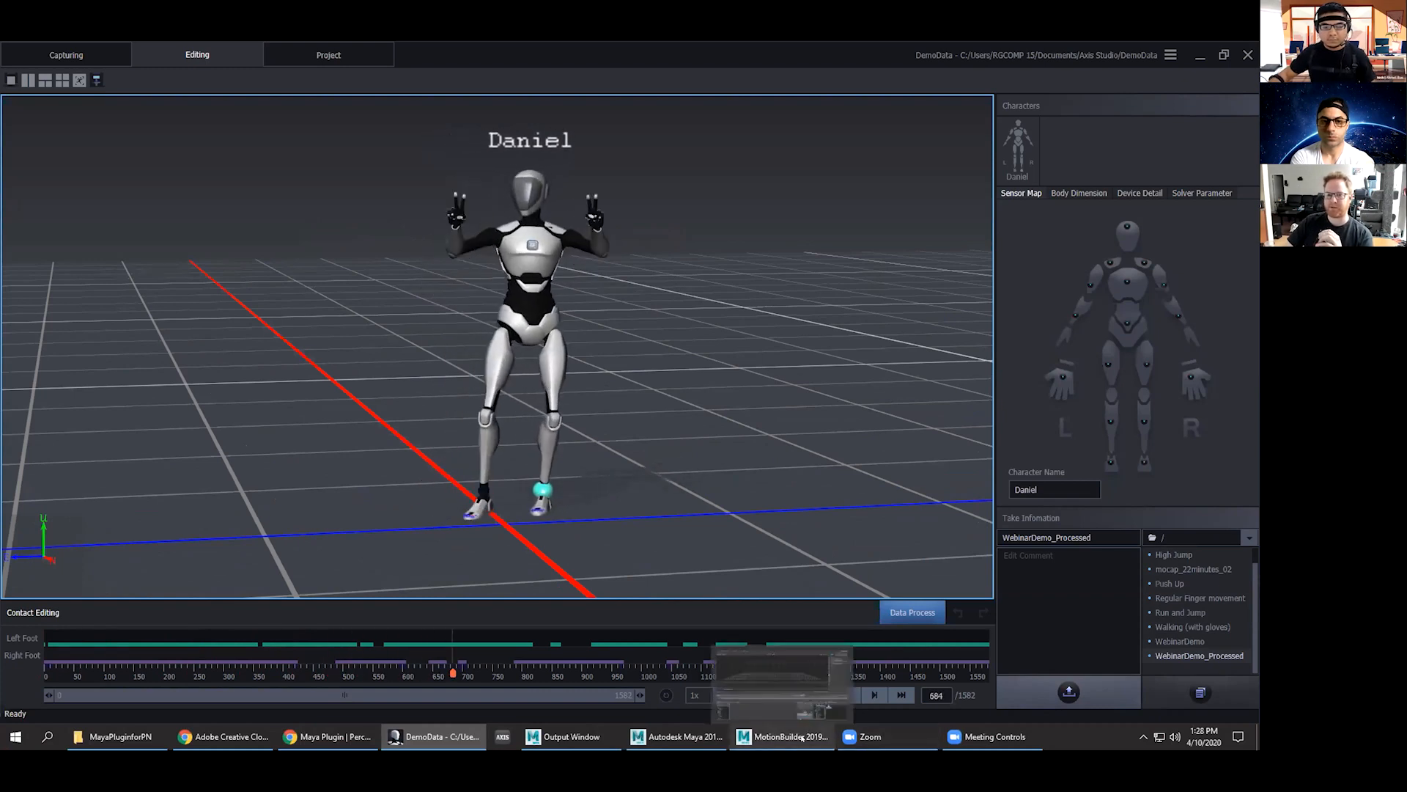
Trim the take's active range to frames 666 to 1359, stop playback and go to frame 951.
left_click_drag(50, 695, 309, 694)
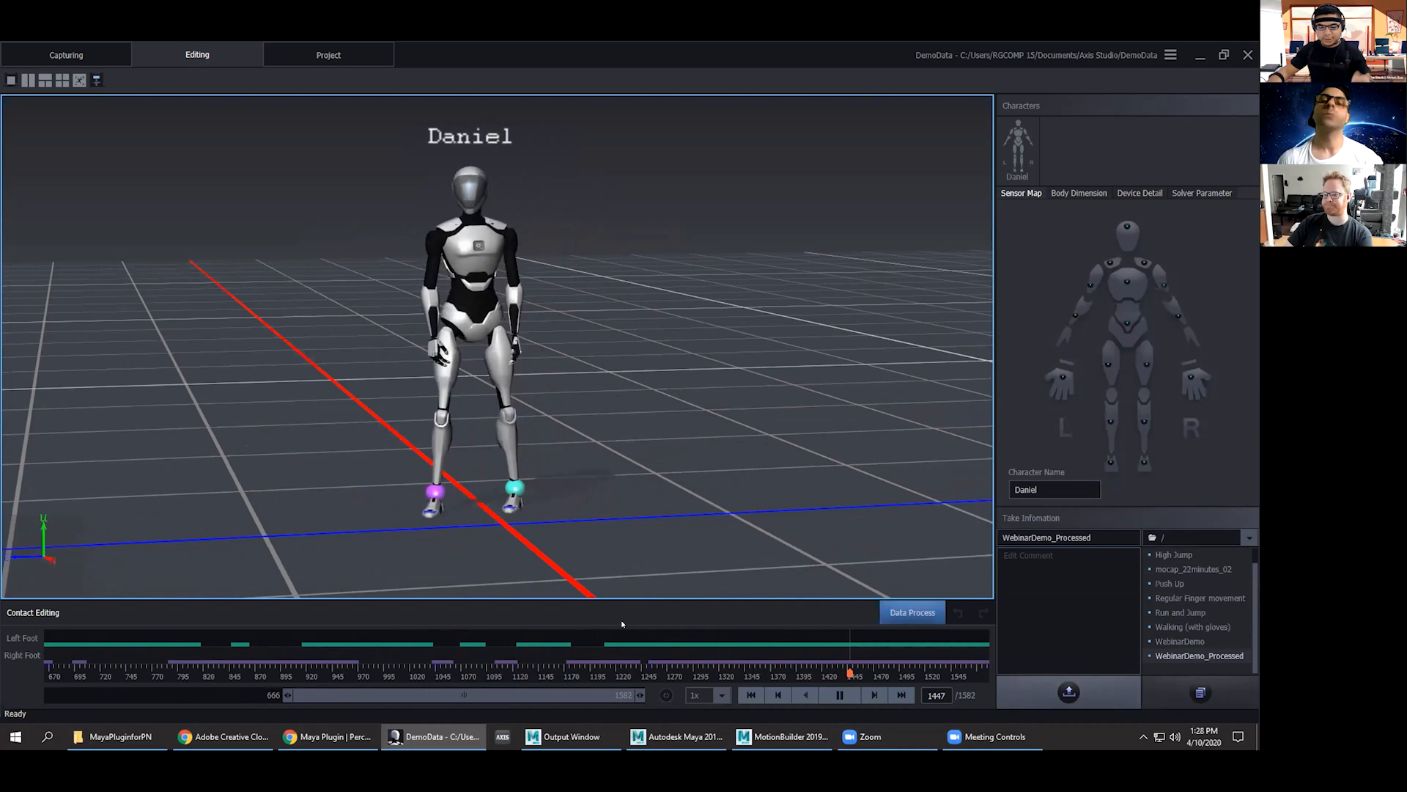
left_click_drag(640, 694, 560, 695)
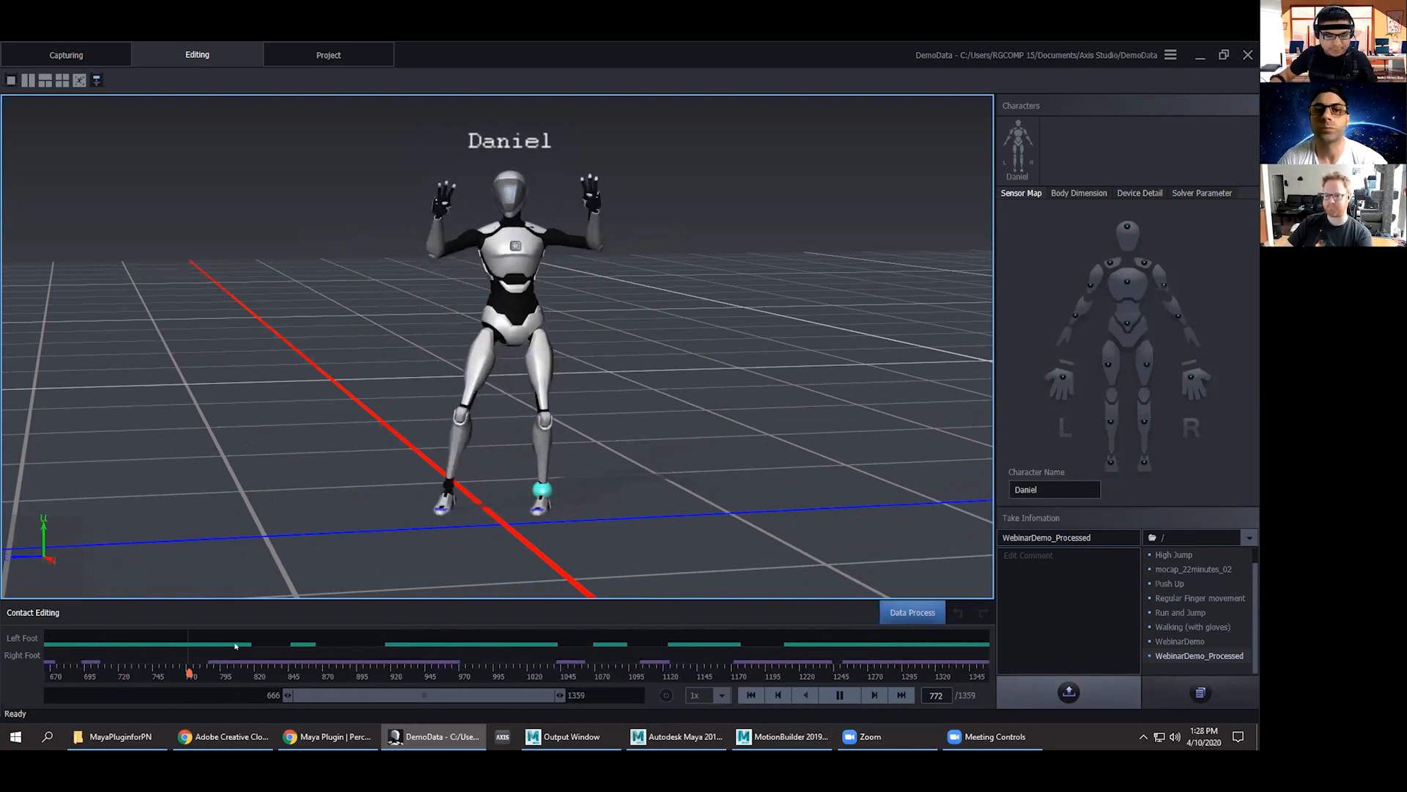
left_click(839, 694)
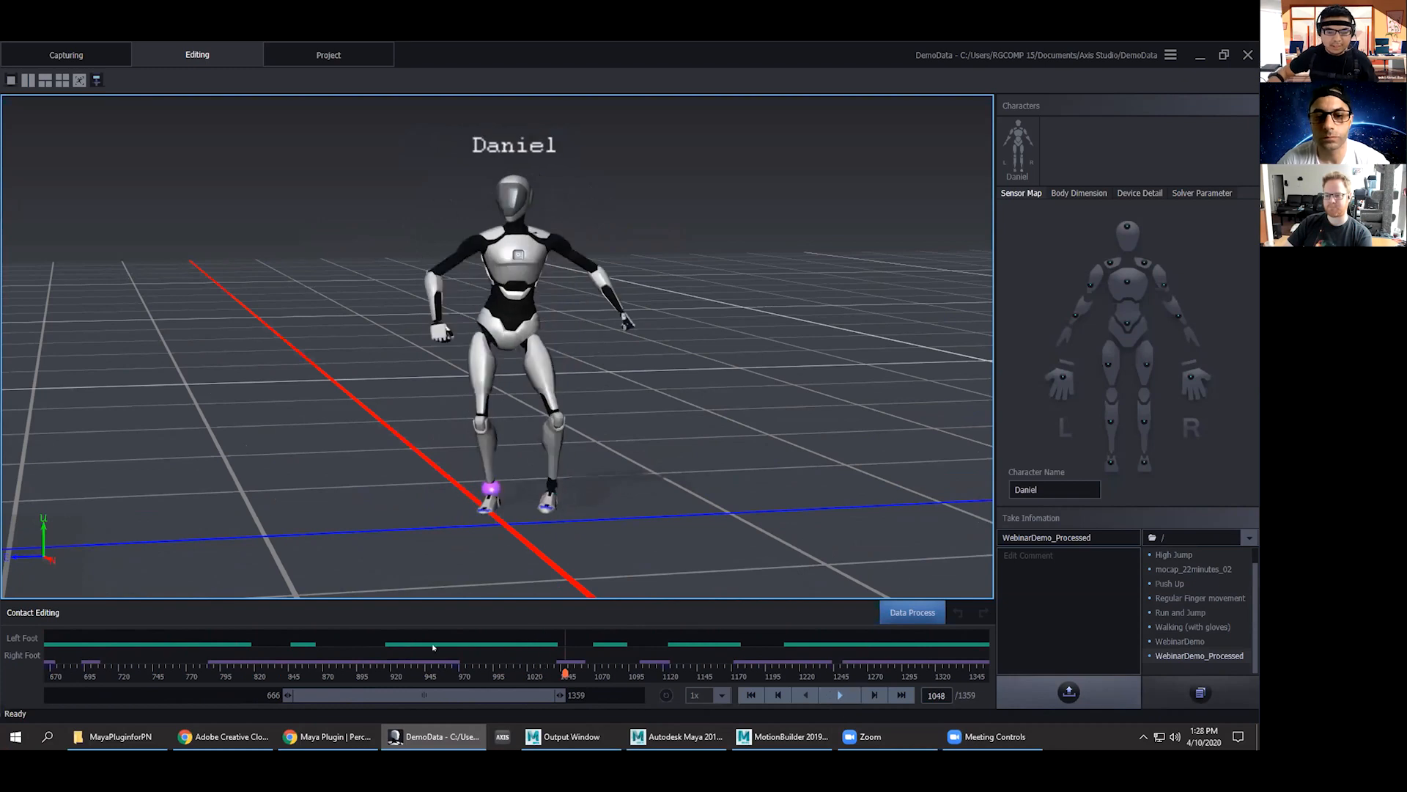
left_click_drag(561, 673, 433, 663)
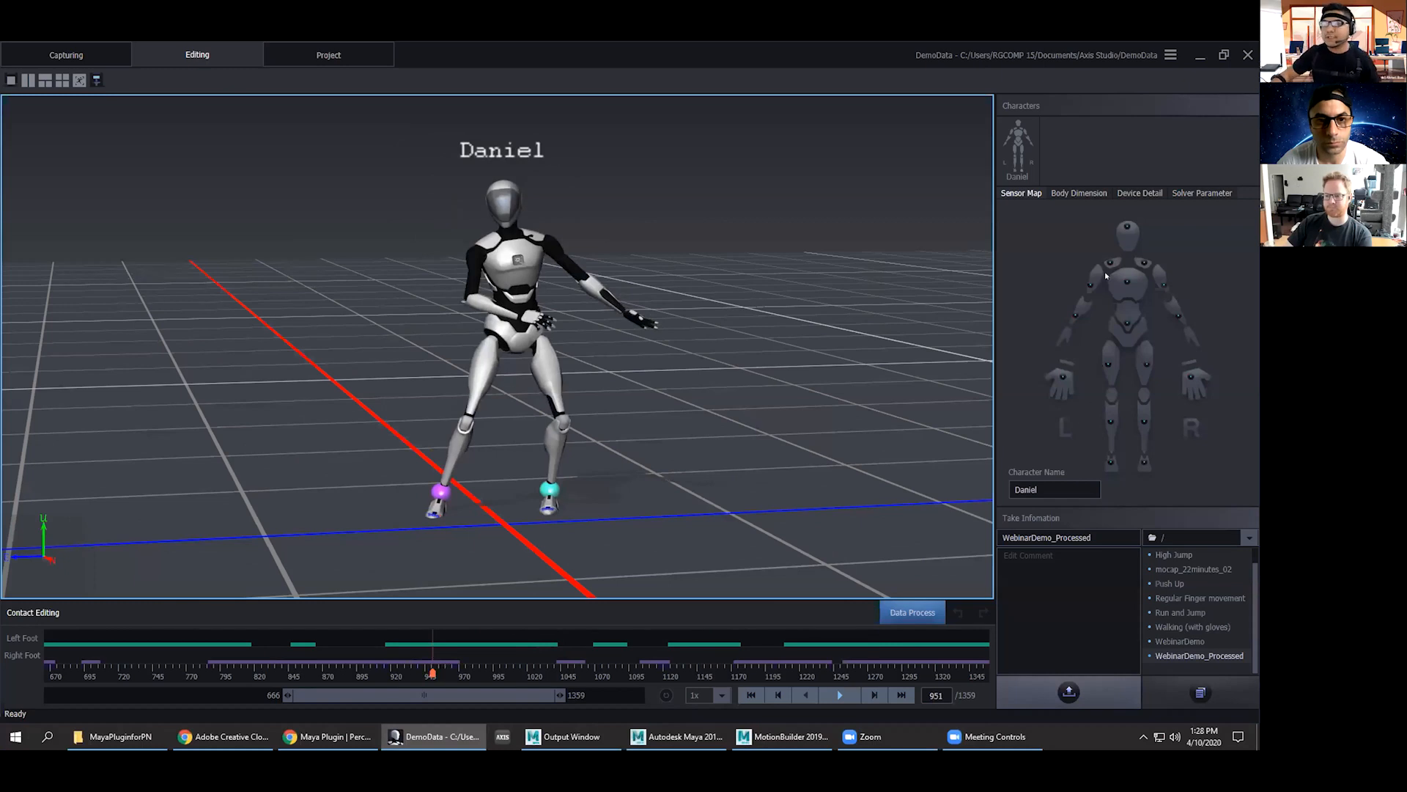
left_click(1170, 55)
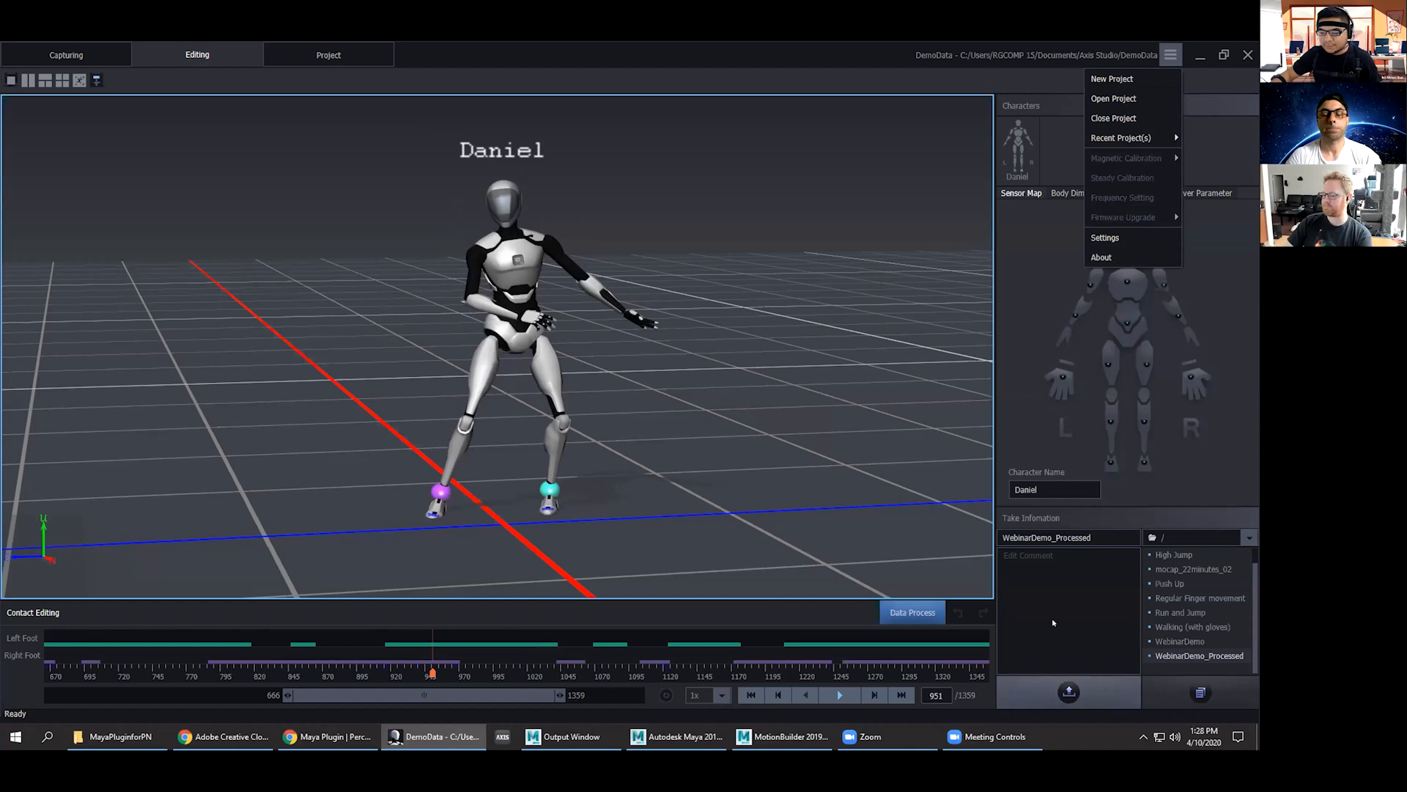
left_click(1200, 694)
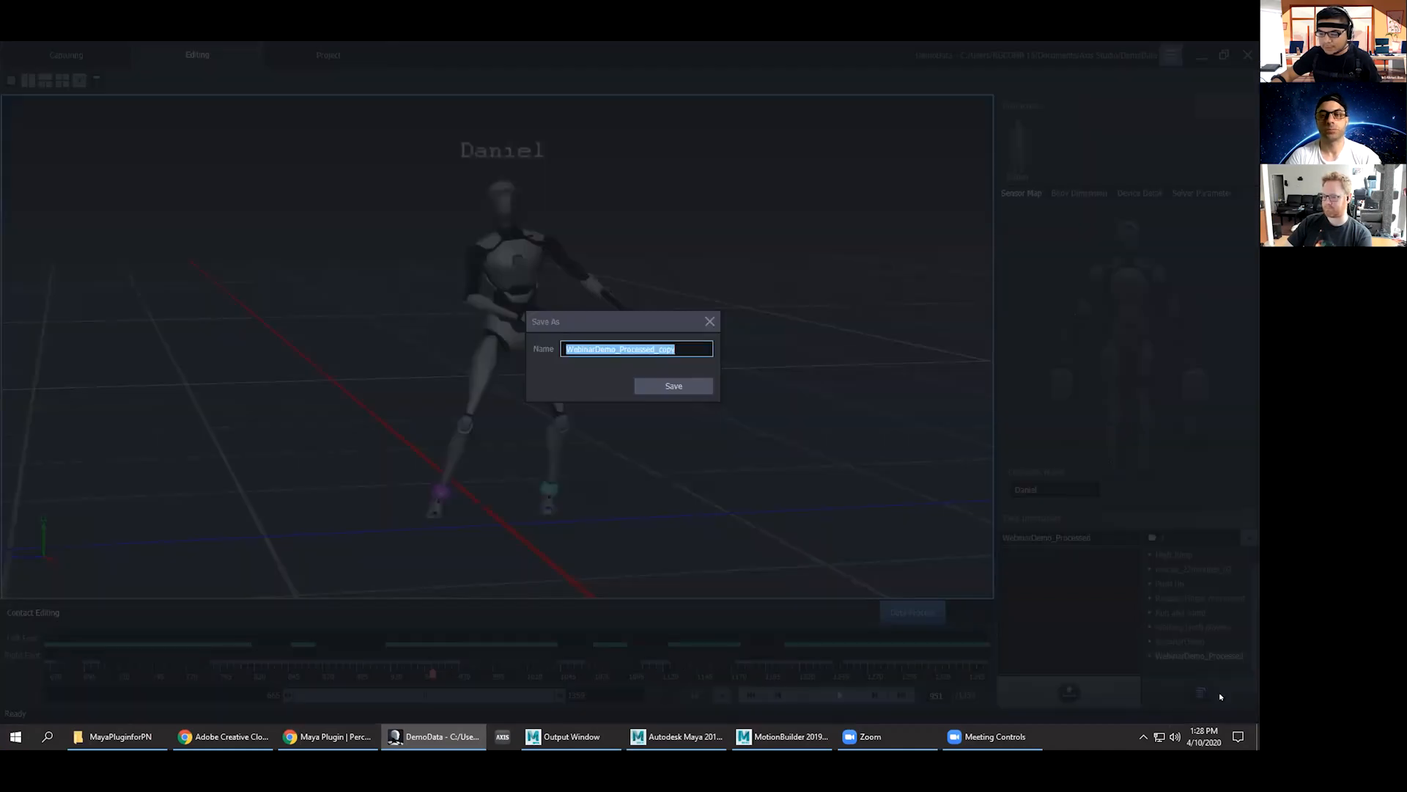
left_click(708, 321)
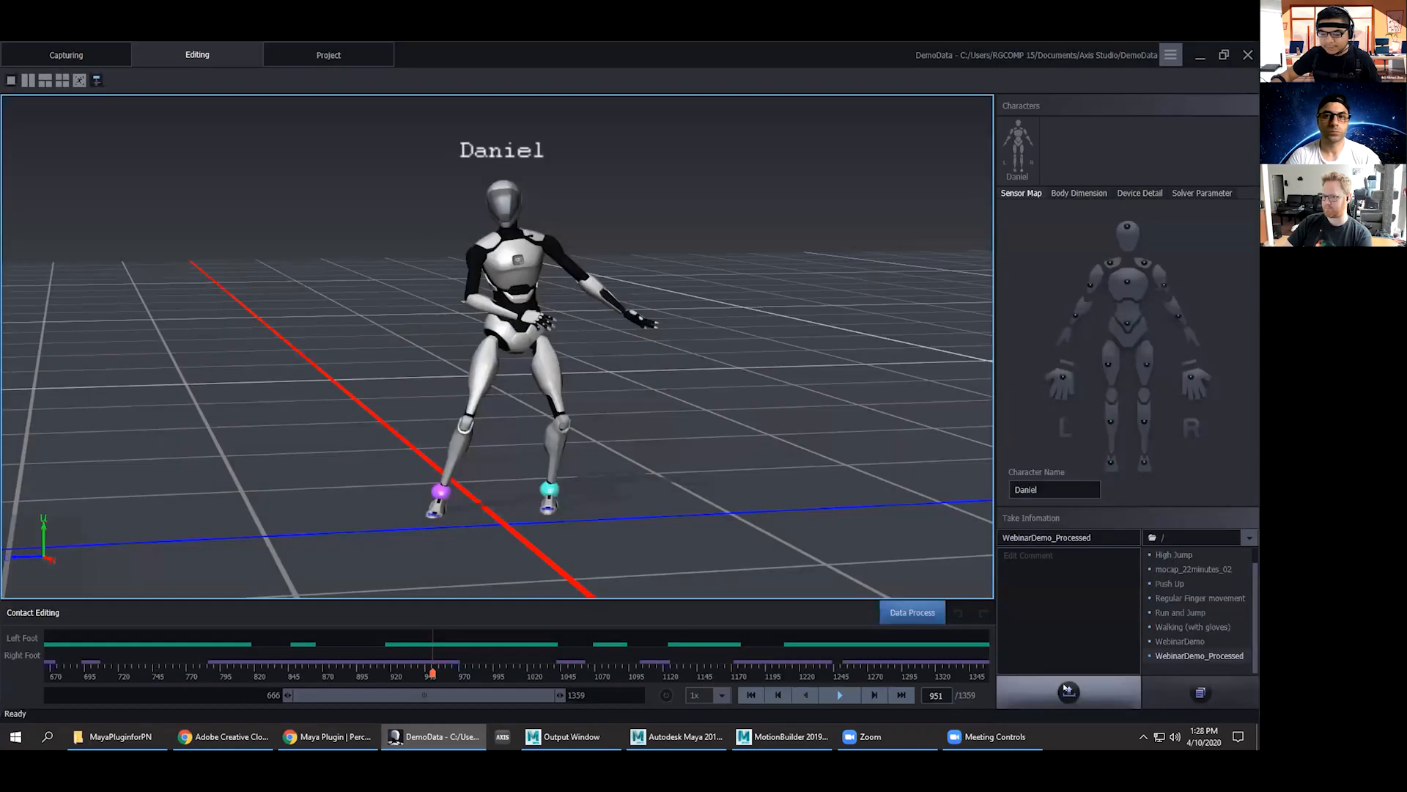
Open the take's export settings, keeping FBX Export (*.fbx) as the file type and FBX 2019 as the version.
left_click(1065, 690)
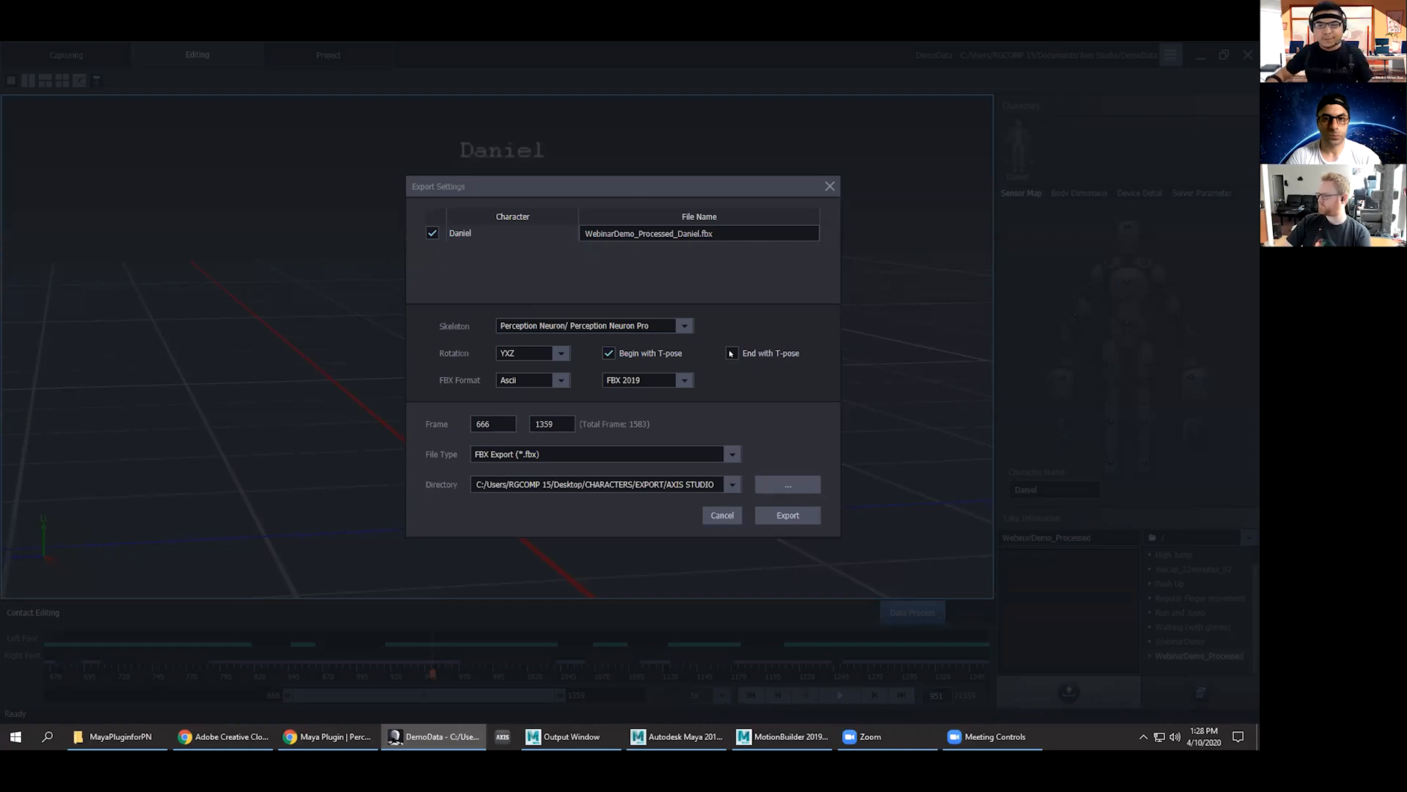
left_click(514, 454)
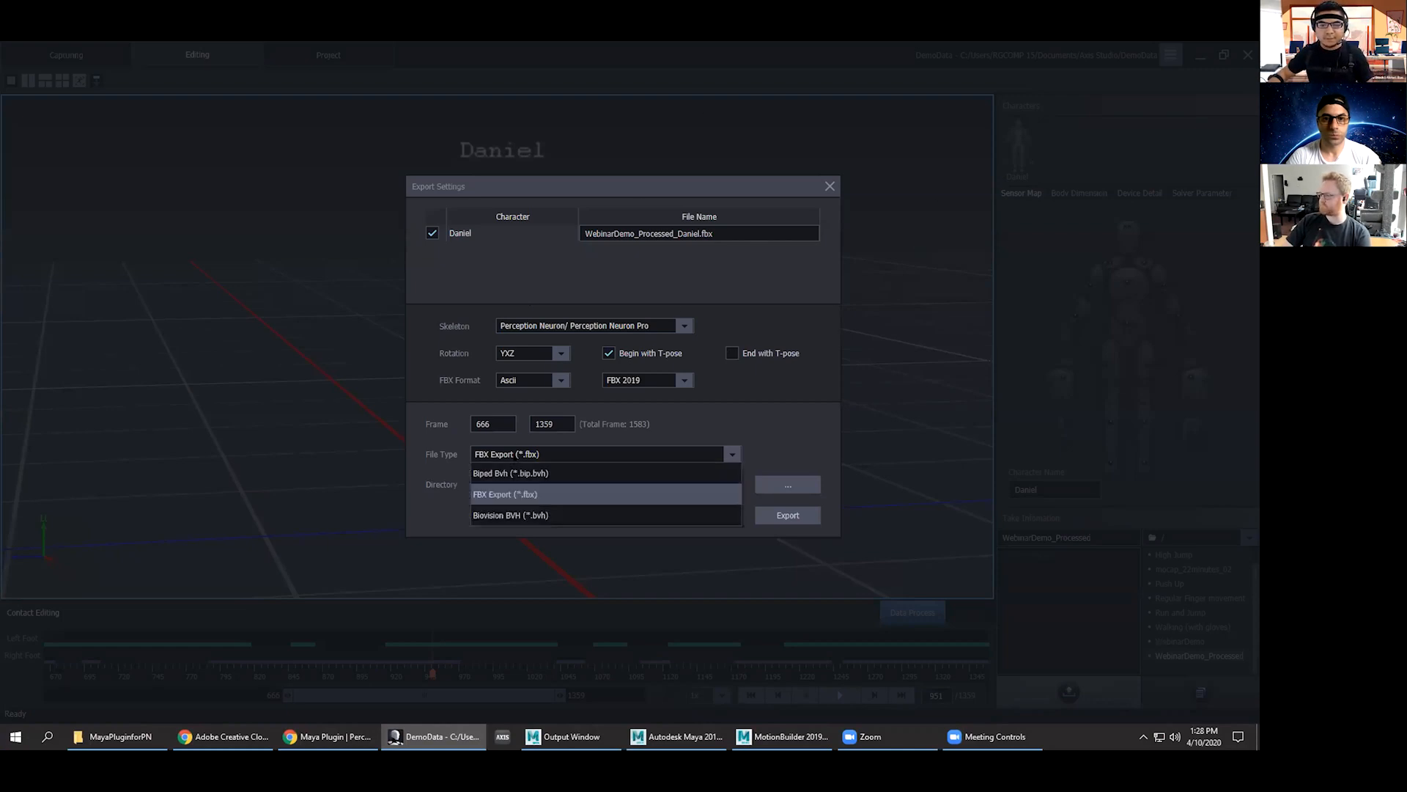
left_click(484, 492)
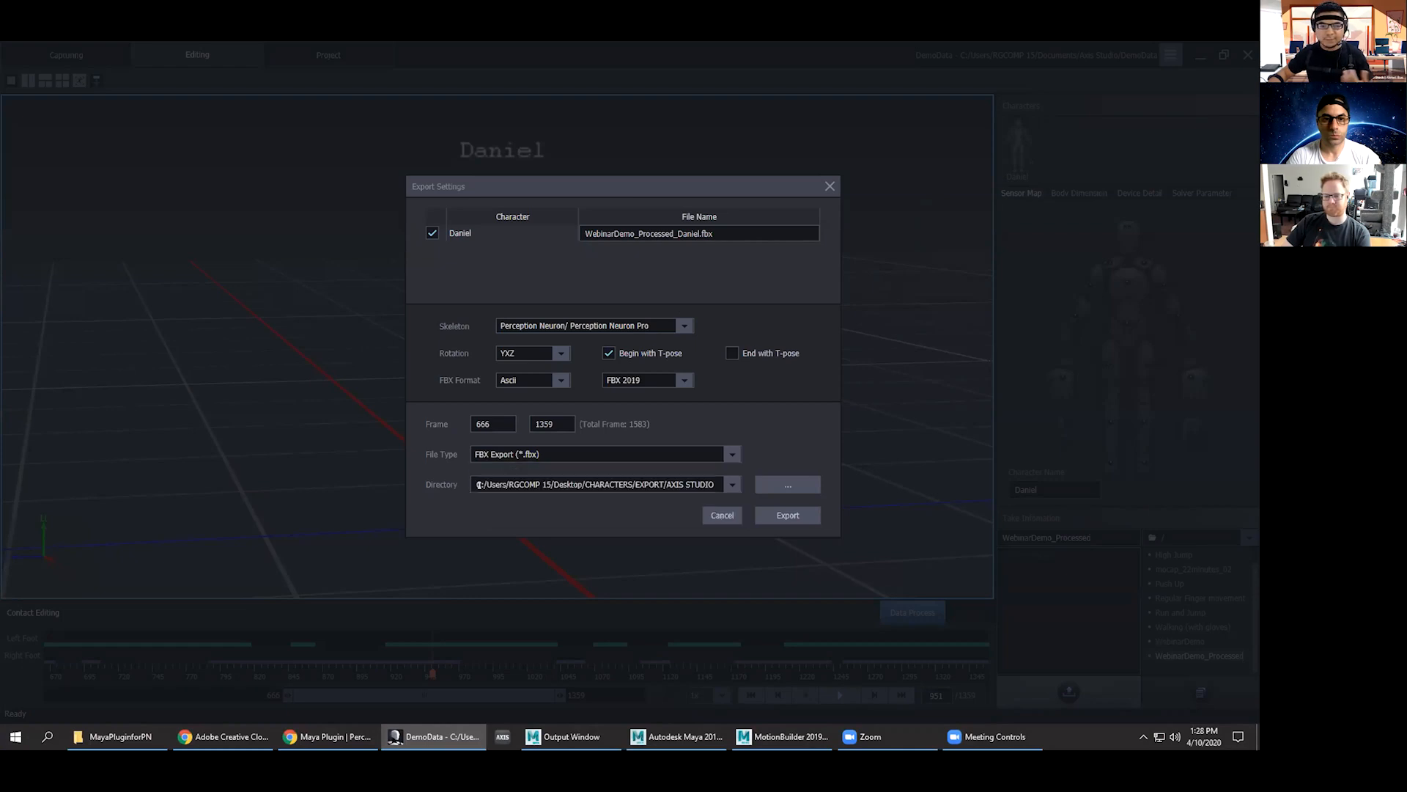
left_click(635, 381)
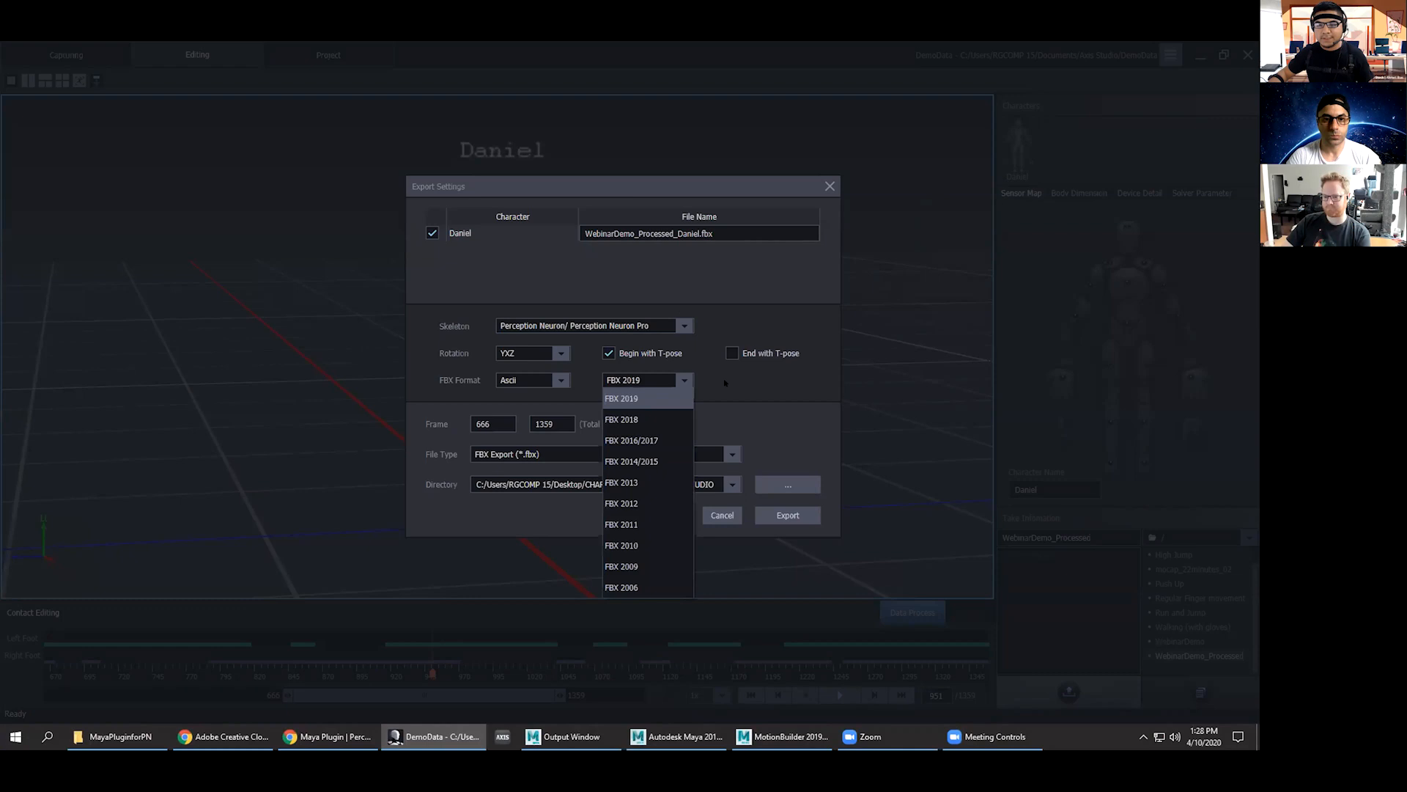
left_click(645, 373)
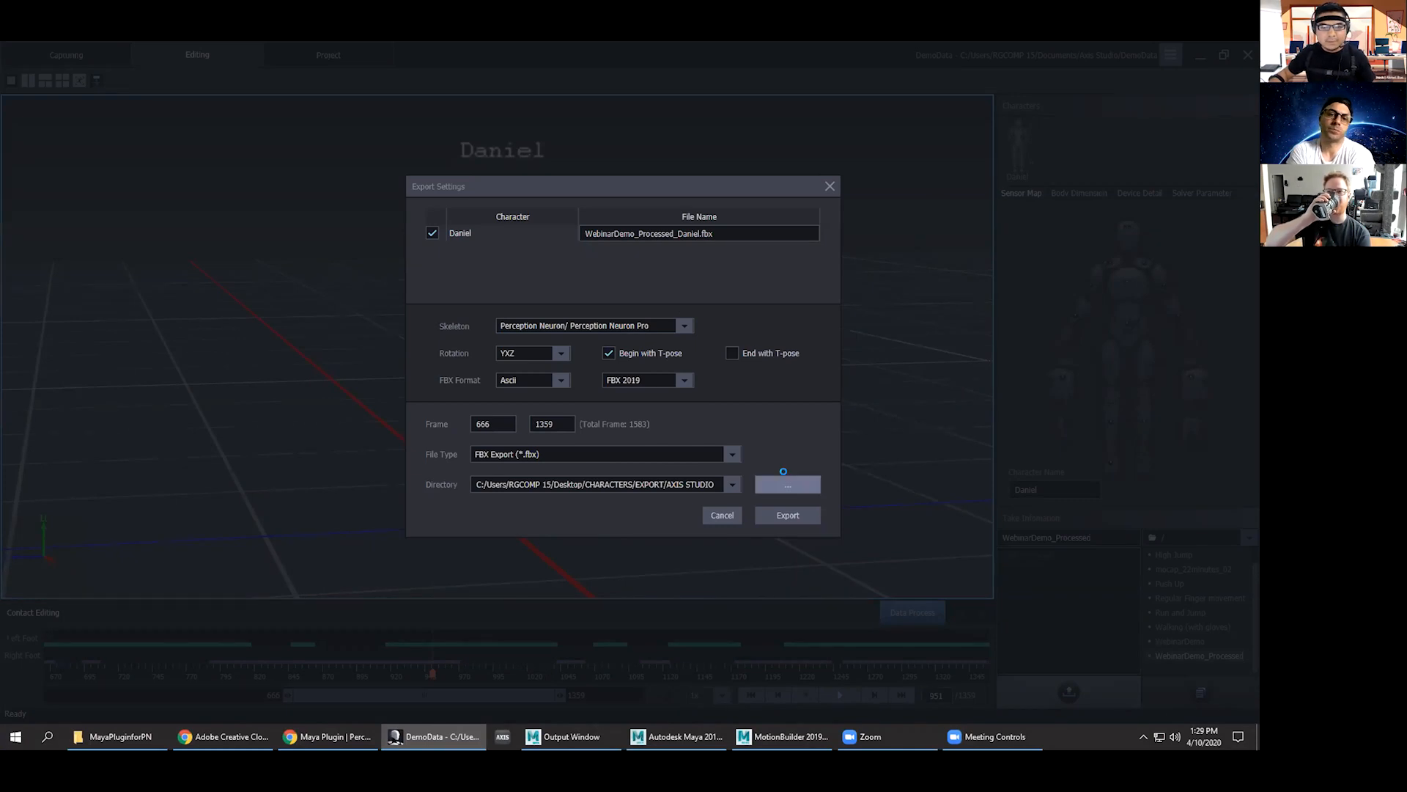
Set the output folder to CHARACTERS/EXPORT/AXIS STUDIO on the desktop and export the take.
double_click(579, 260)
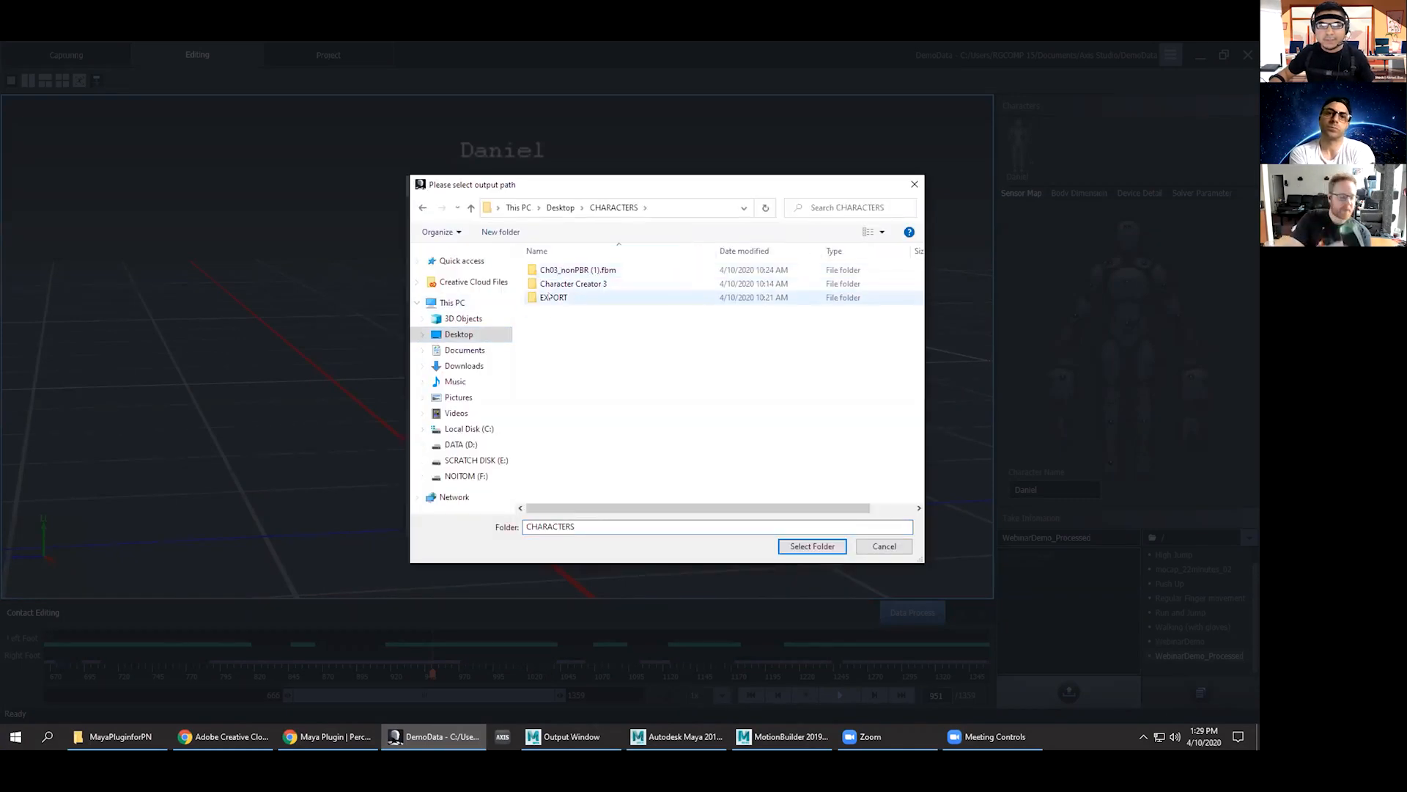
double_click(548, 297)
double_click(557, 284)
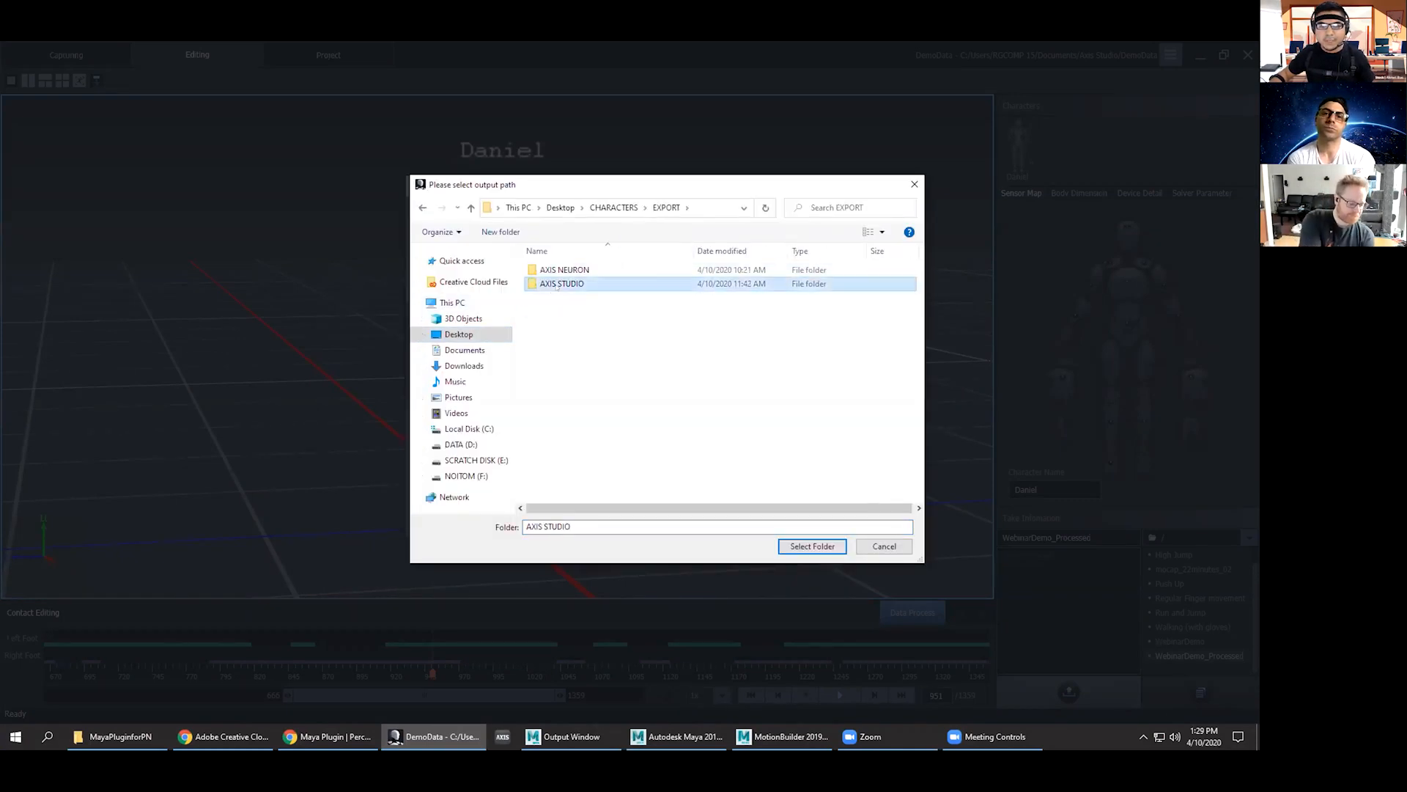
left_click(783, 546)
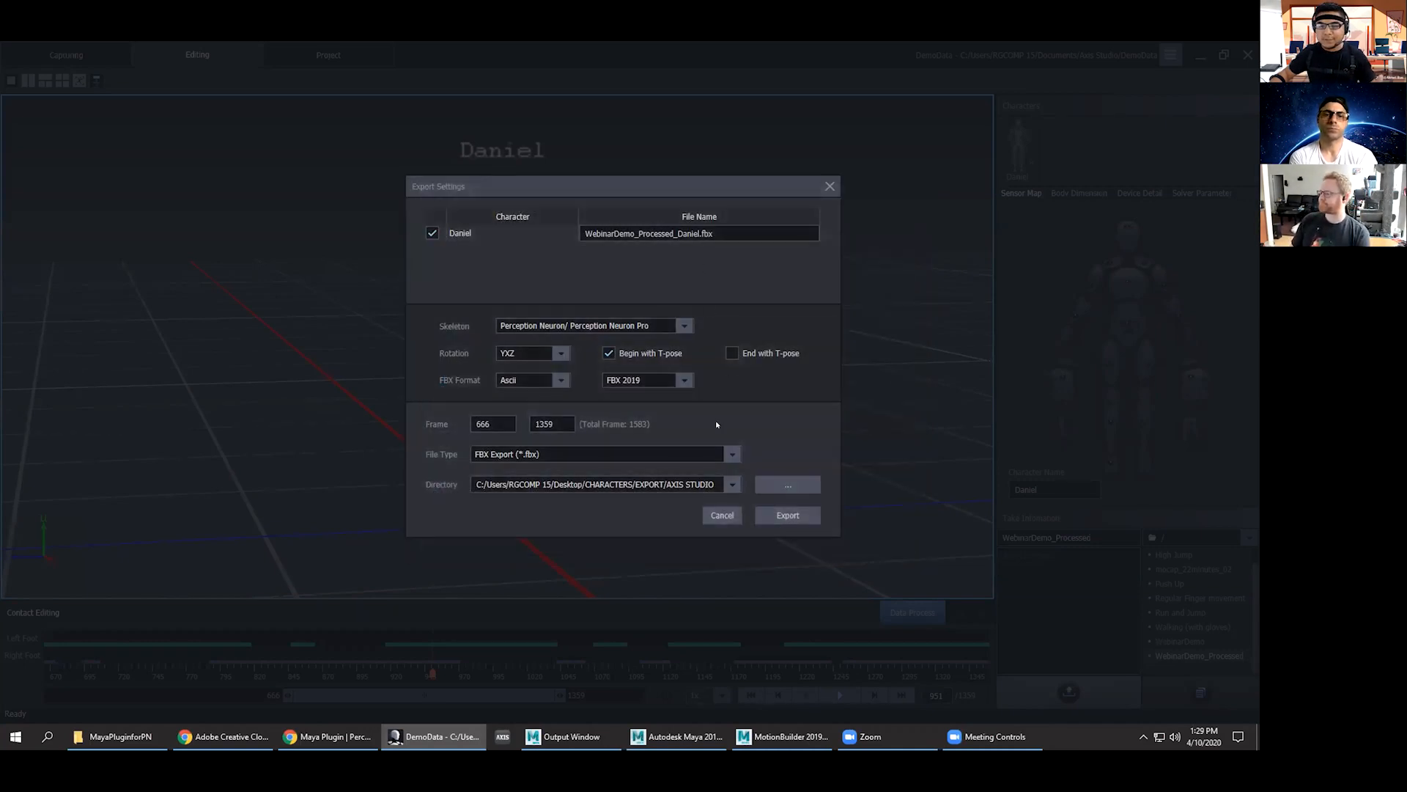
left_click(770, 510)
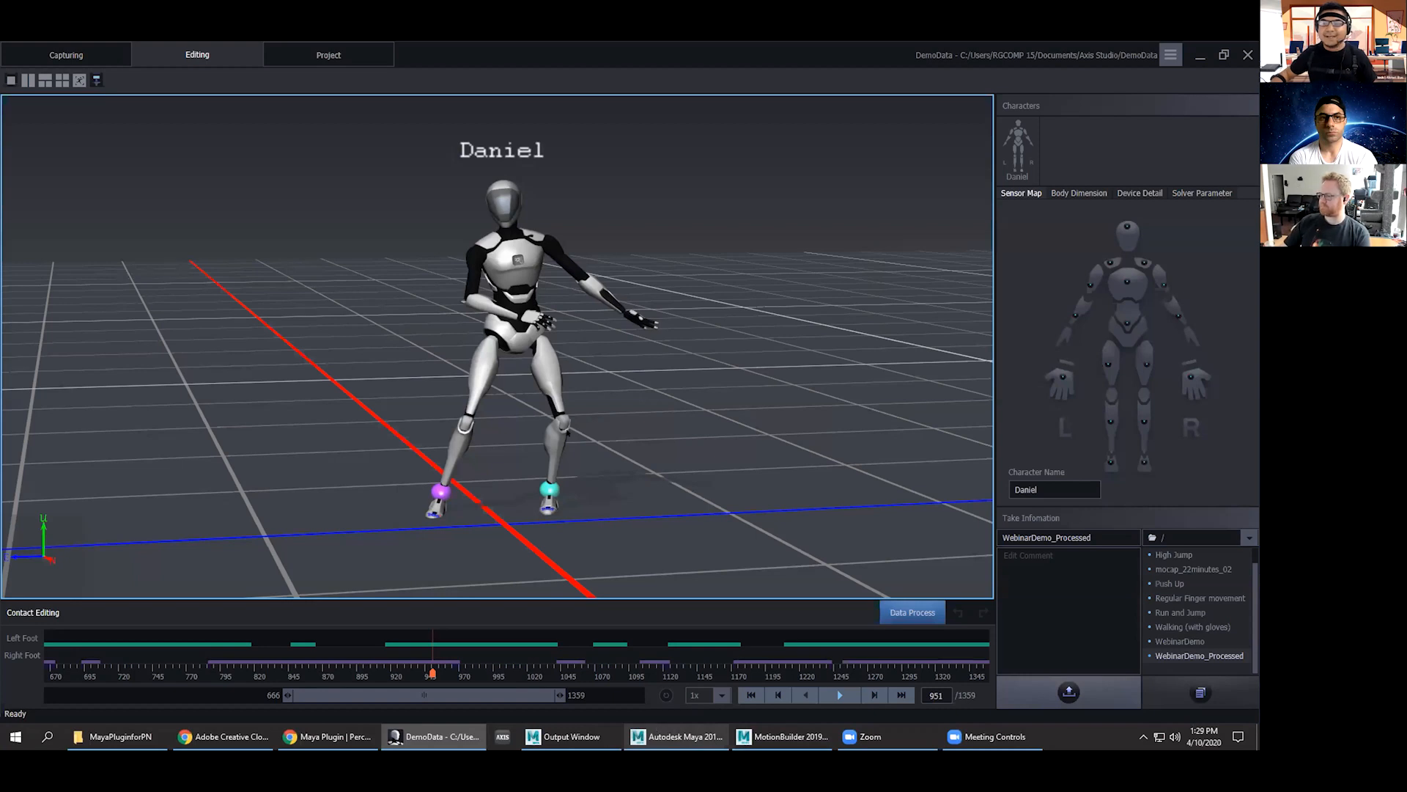
Switch to Maya and import the Mixamo character file Ch03_nonPBR (1).fbx into the empty scene.
left_click(678, 735)
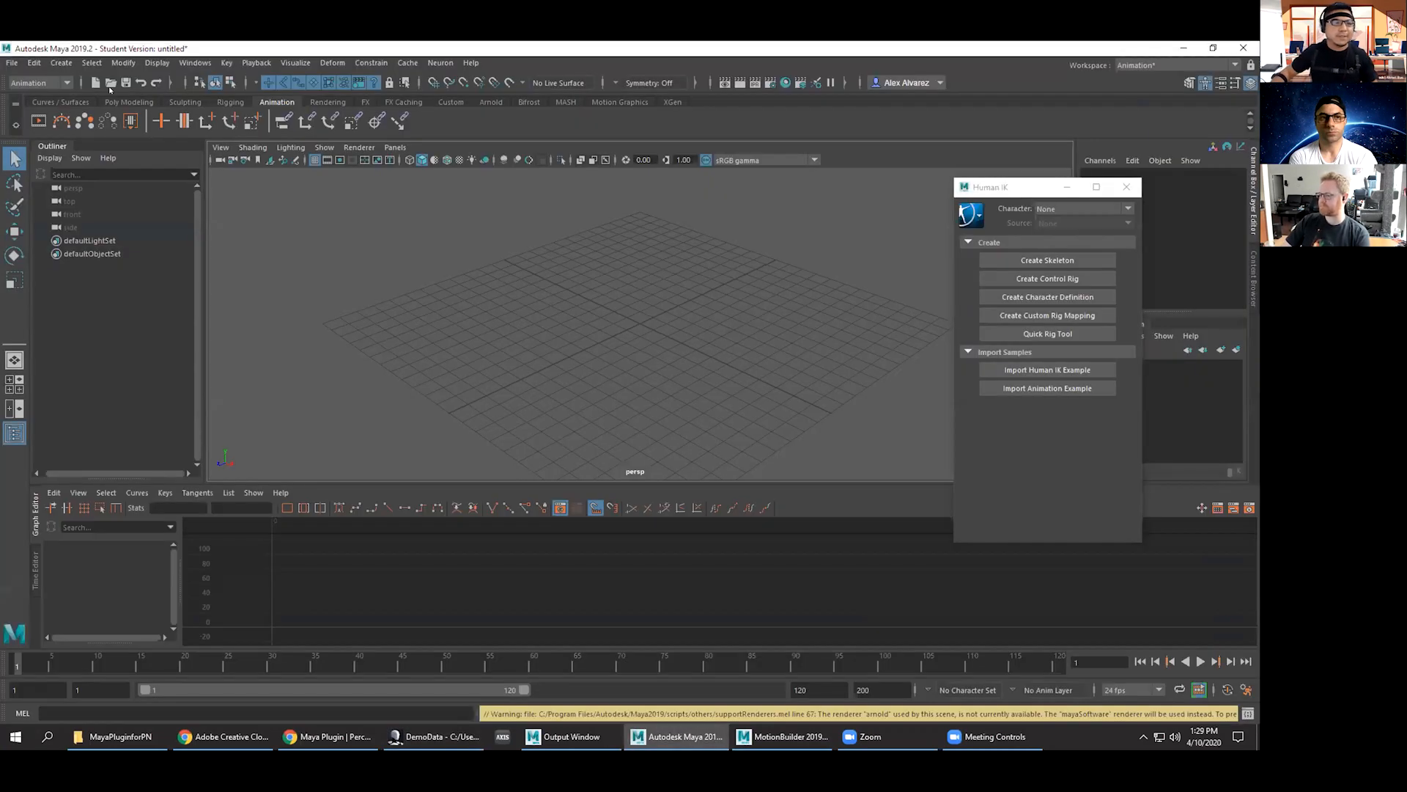
left_click(12, 63)
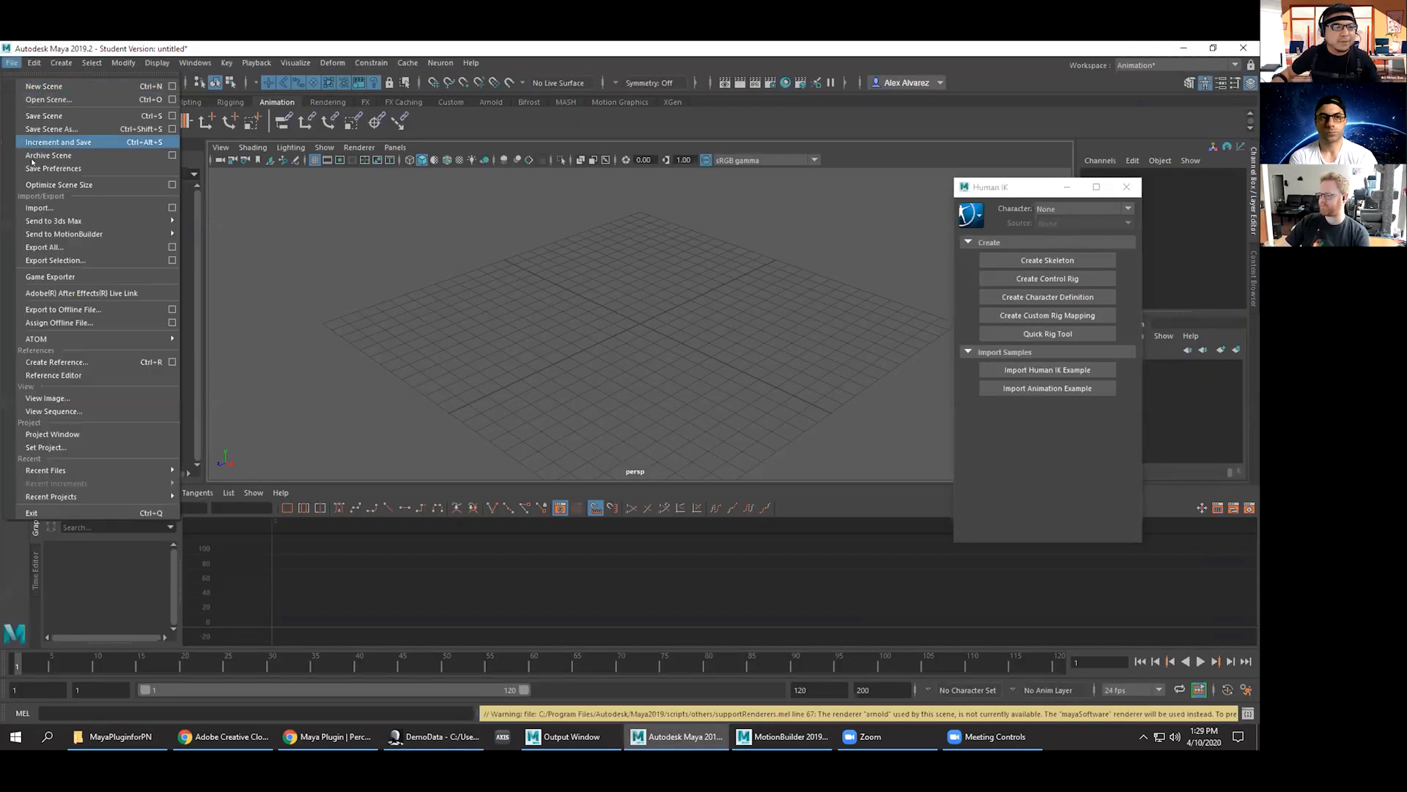
left_click(46, 207)
double_click(505, 204)
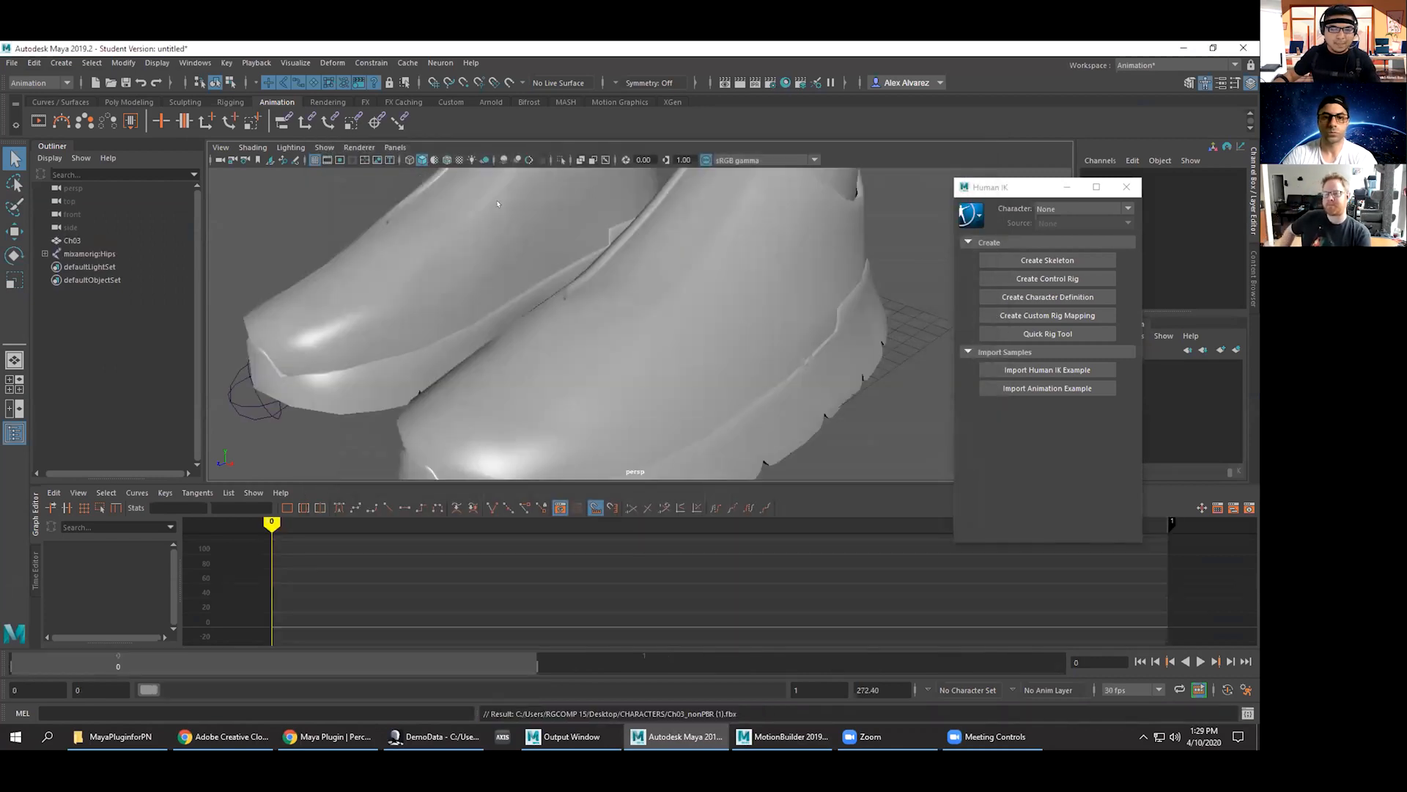
scroll(498, 203, "down", 10)
left_click_drag(623, 312, 691, 318, "alt")
middle_click_drag(691, 317, 693, 354, "alt")
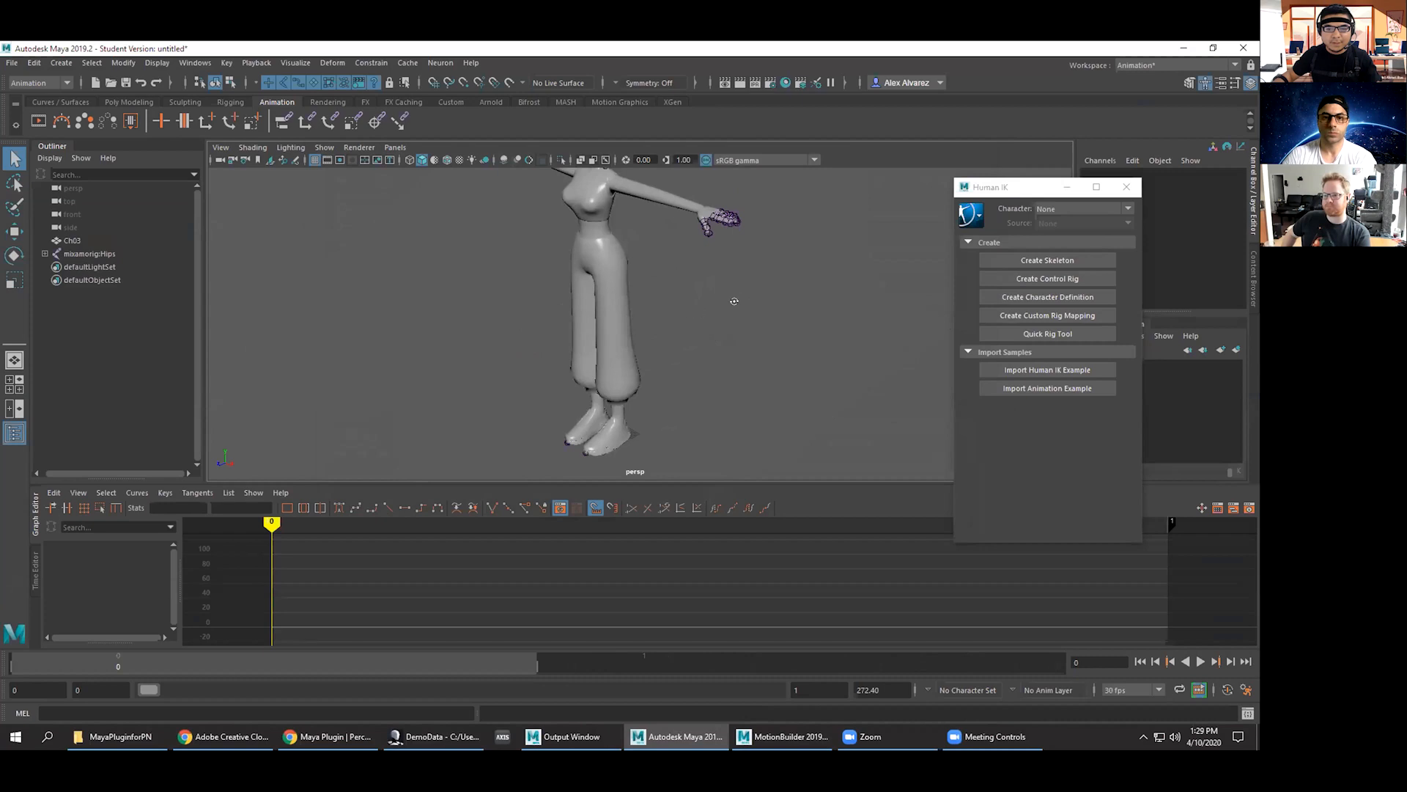
left_click_drag(735, 301, 689, 311, "alt")
middle_click_drag(689, 311, 689, 354, "alt")
left_click_drag(689, 354, 638, 349, "alt")
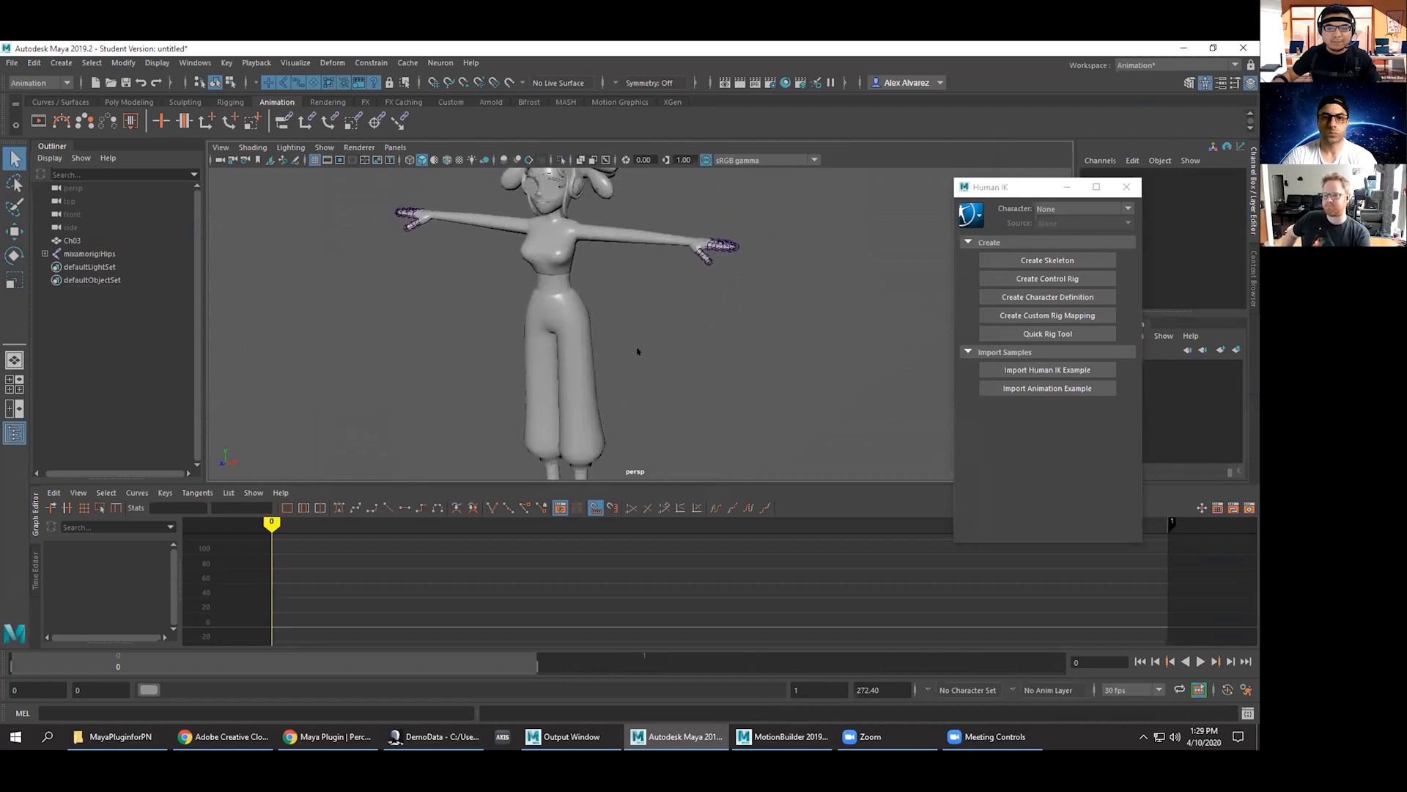
Turn on X-Ray joints and create a HumanIK character definition for the imported character.
left_click(604, 159)
scroll(550, 278, "up", 10)
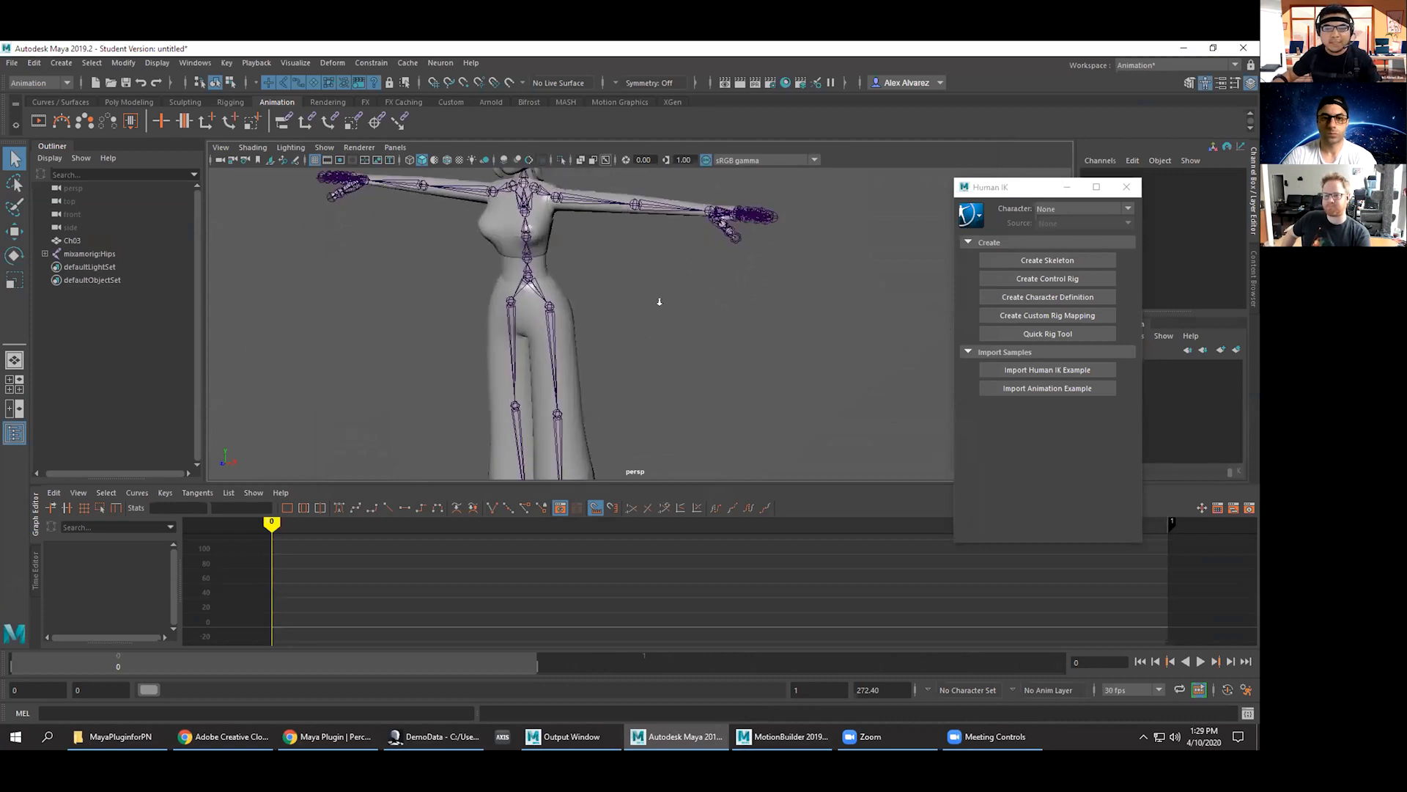
middle_click_drag(671, 300, 705, 294, "alt")
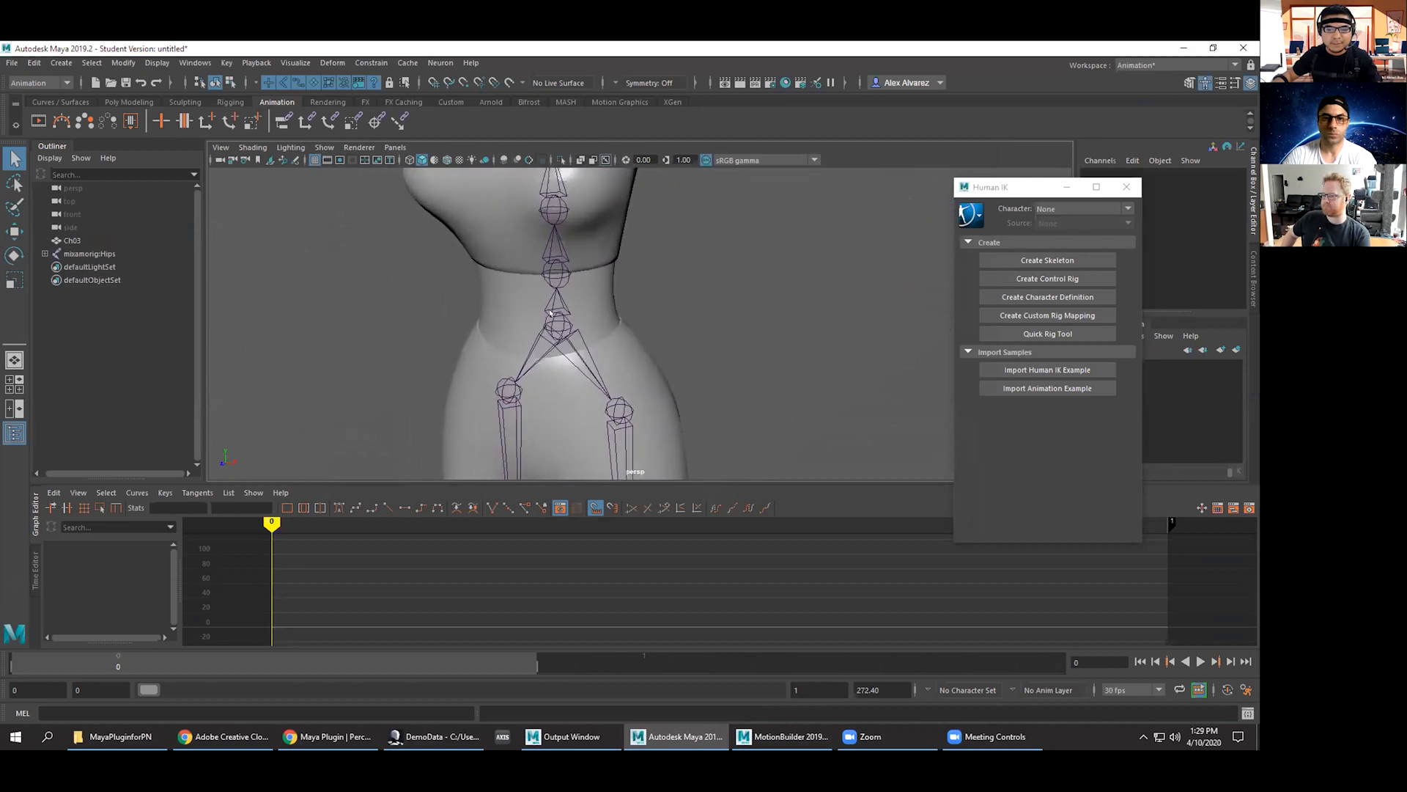
left_click(558, 328)
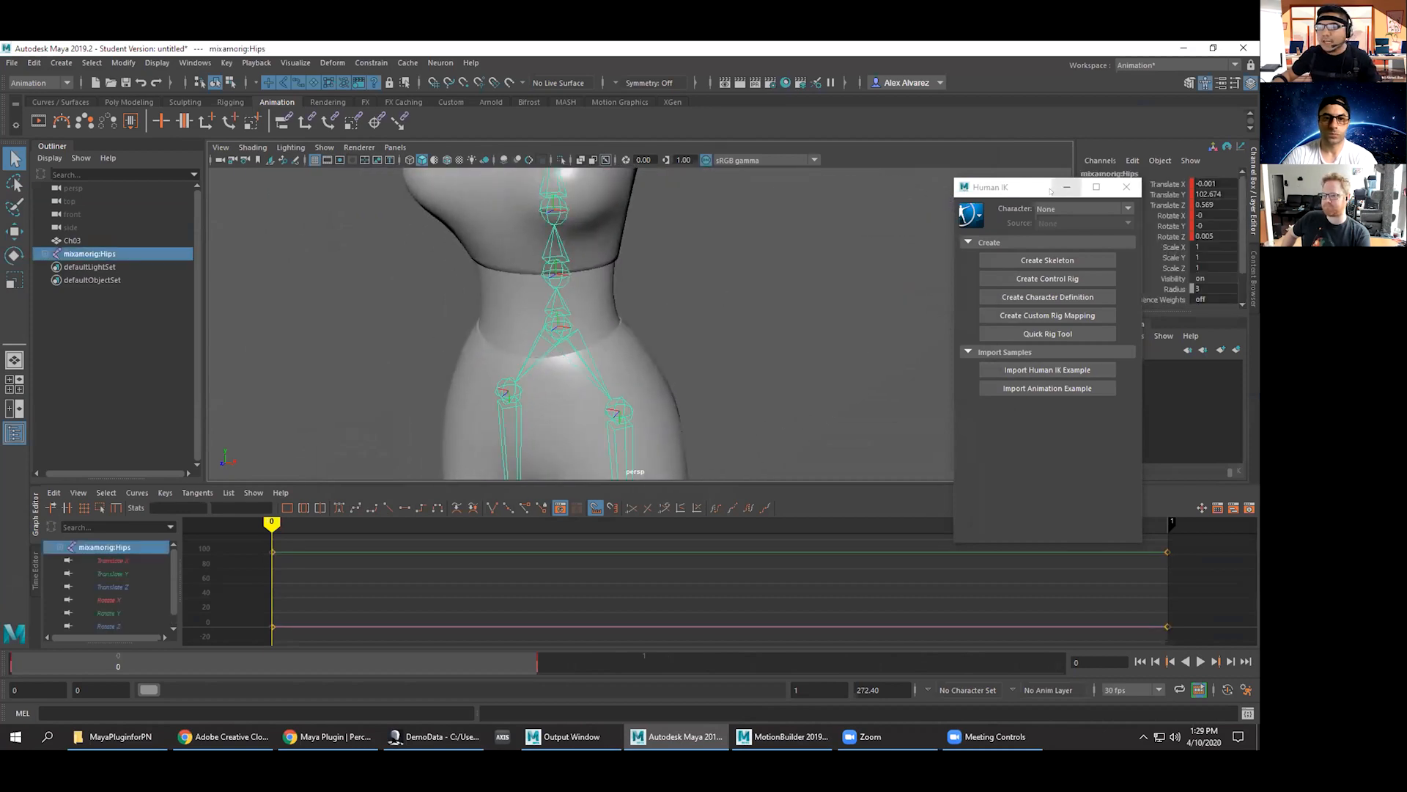
left_click_drag(1055, 187, 984, 188)
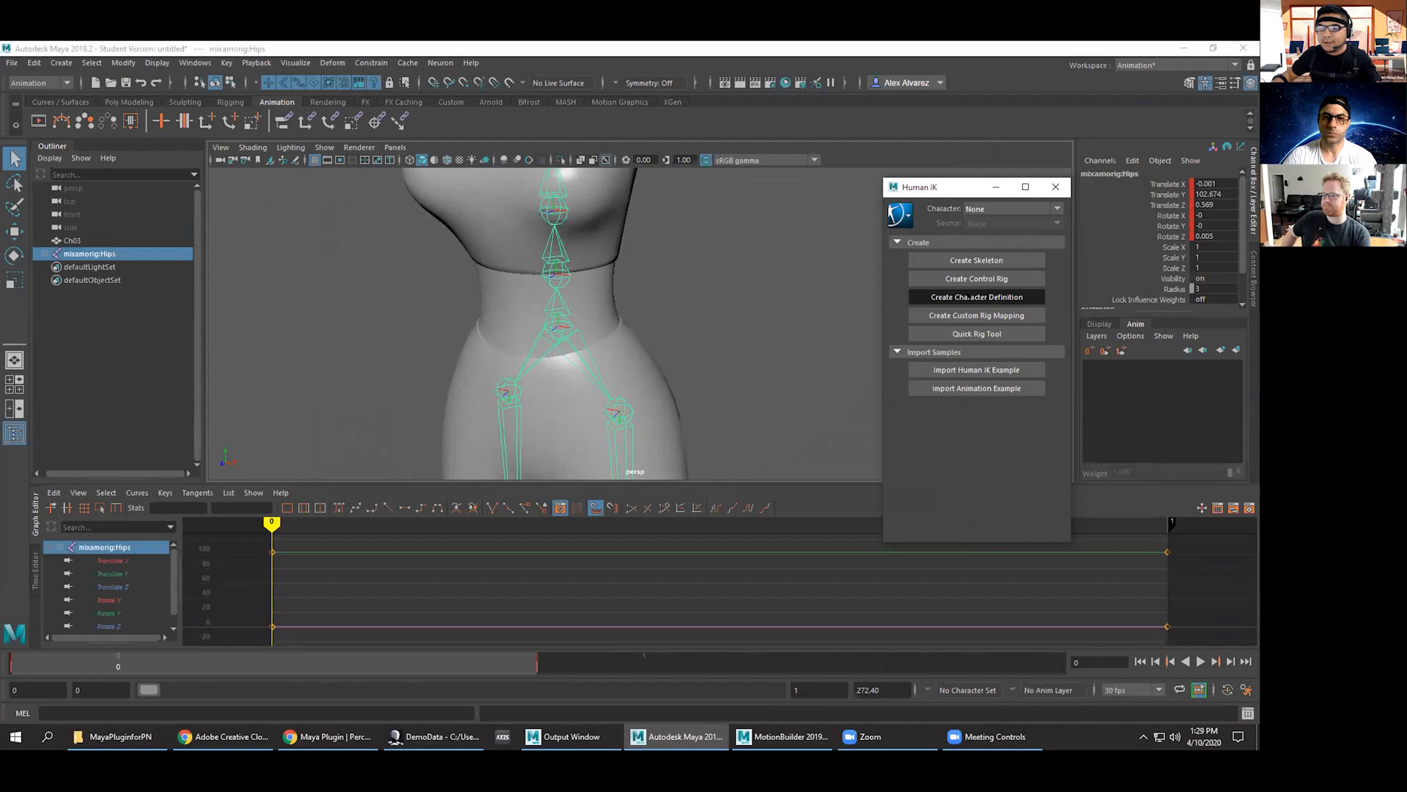
left_click(969, 295)
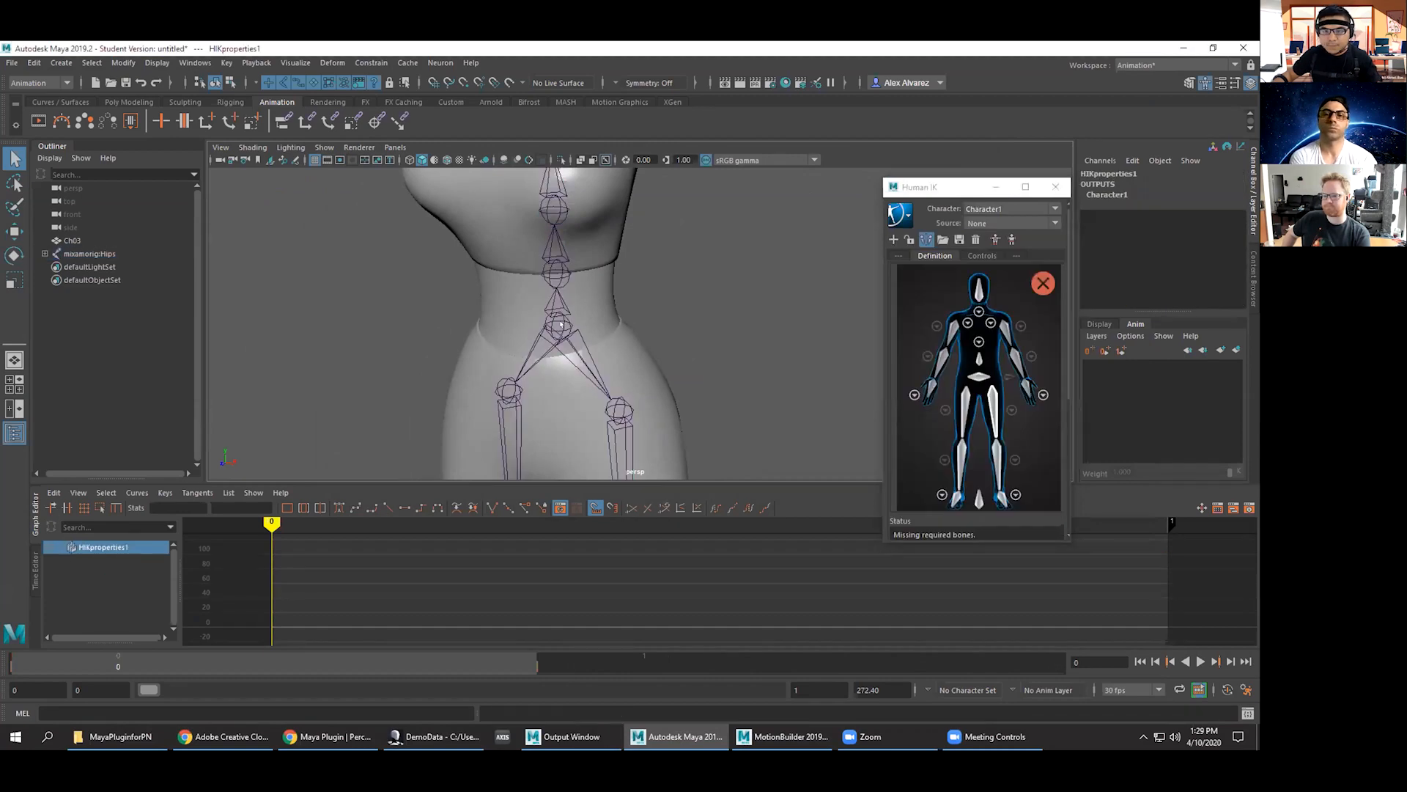
Load the HIK skeleton template onto the Mixamo skeleton from its hips joint, matching all bones with the mixamorig: prefix.
left_click(555, 327)
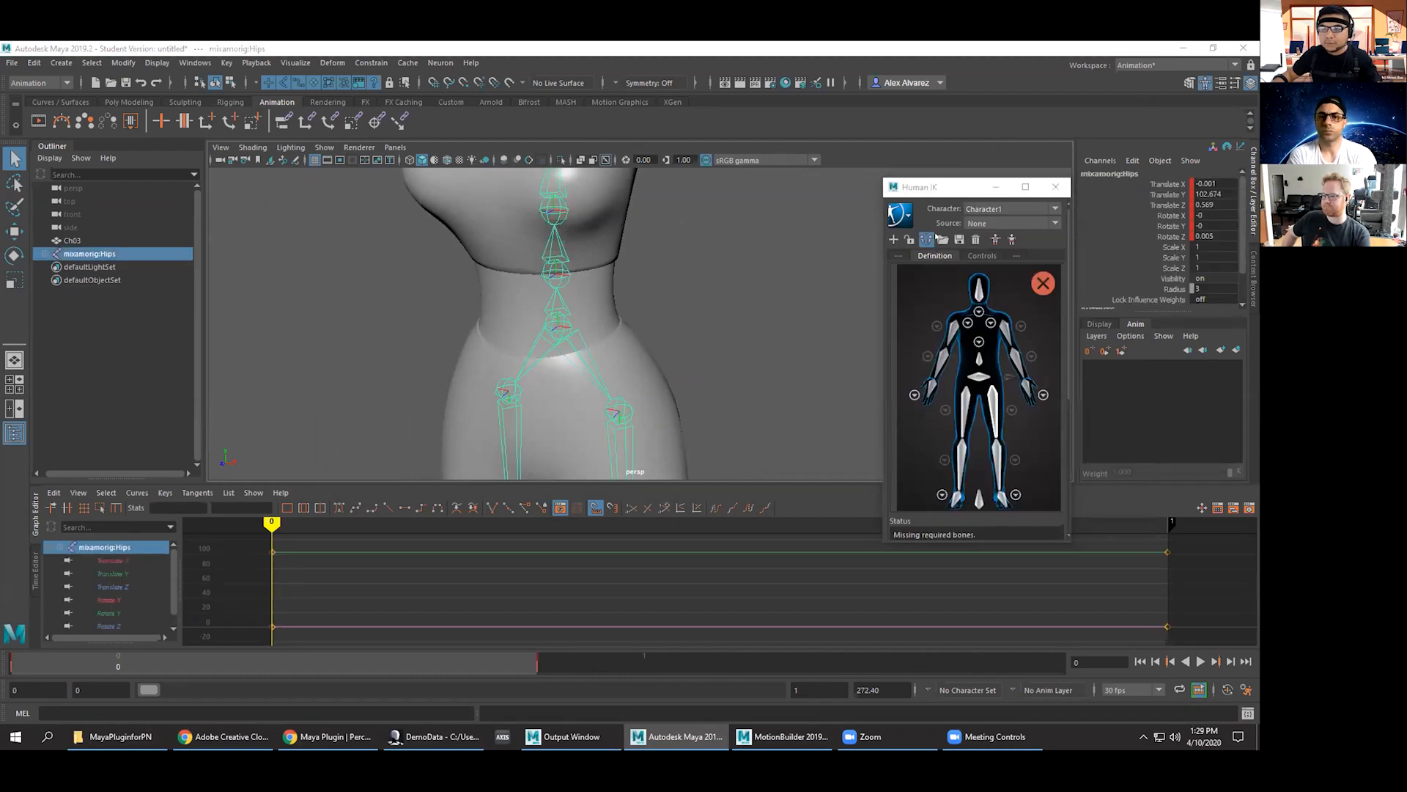
left_click(942, 239)
left_click(953, 409)
left_click(950, 428)
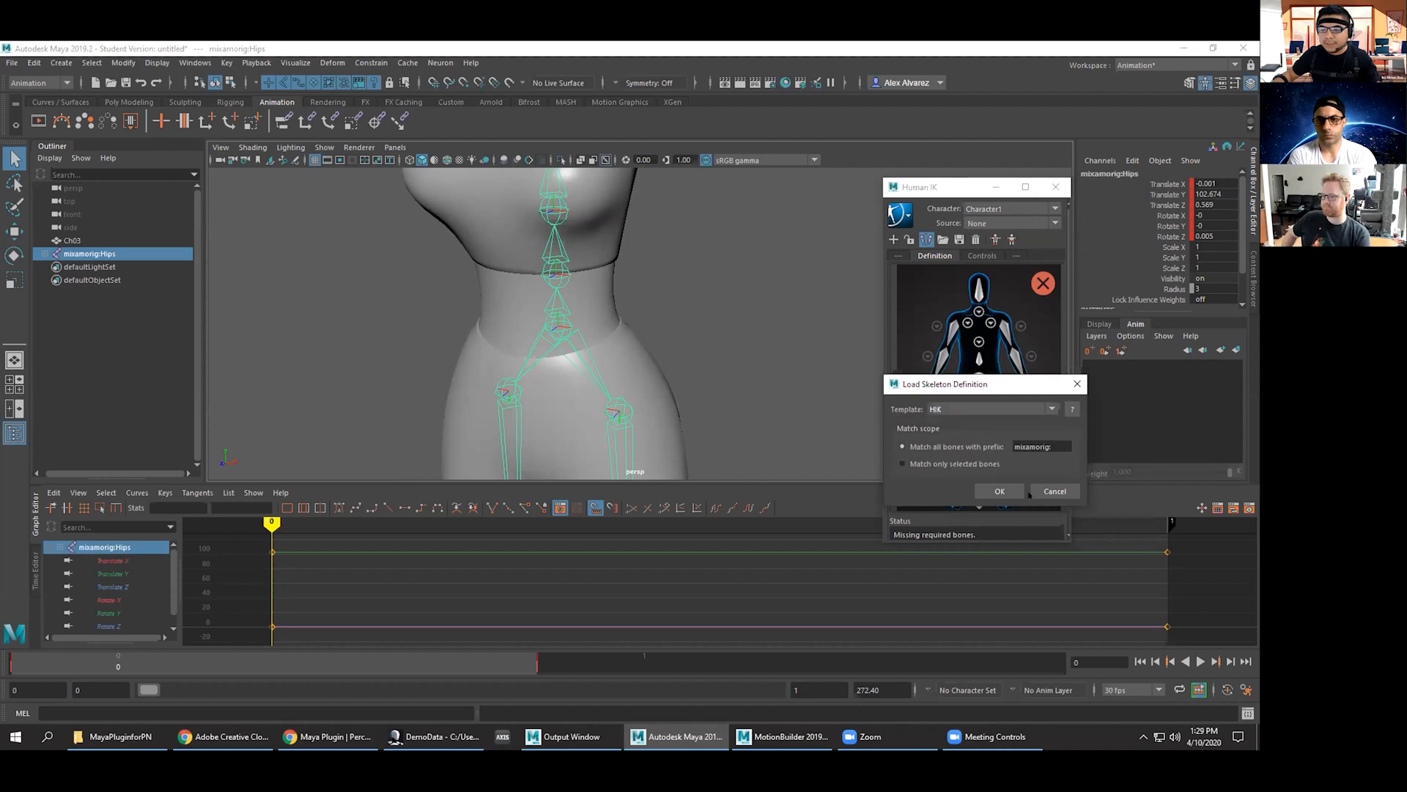
left_click(999, 491)
Rename the HumanIK character as MIXAMO and lock its definition.
left_click(926, 239)
left_click(930, 231)
type("MID")
type("AMO")
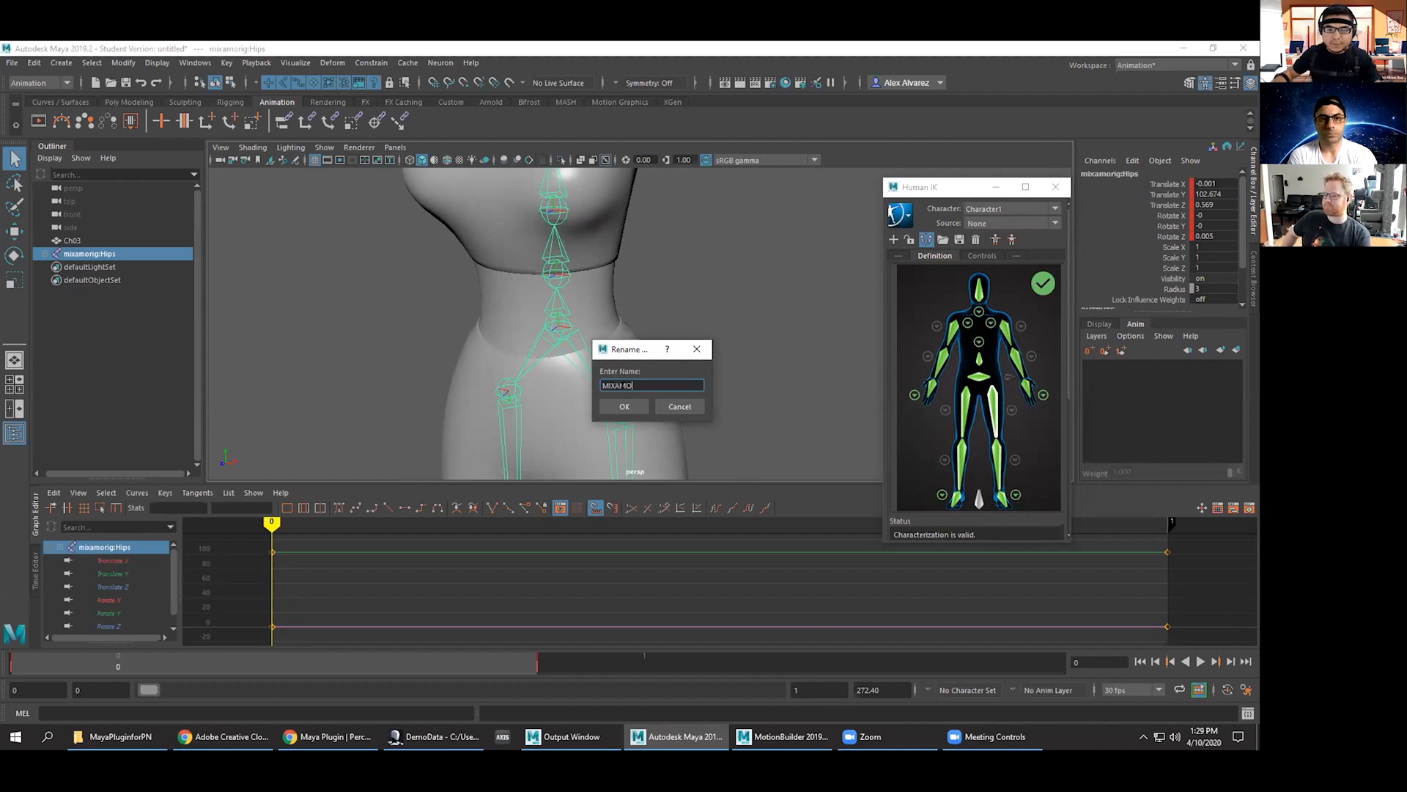
left_click(621, 404)
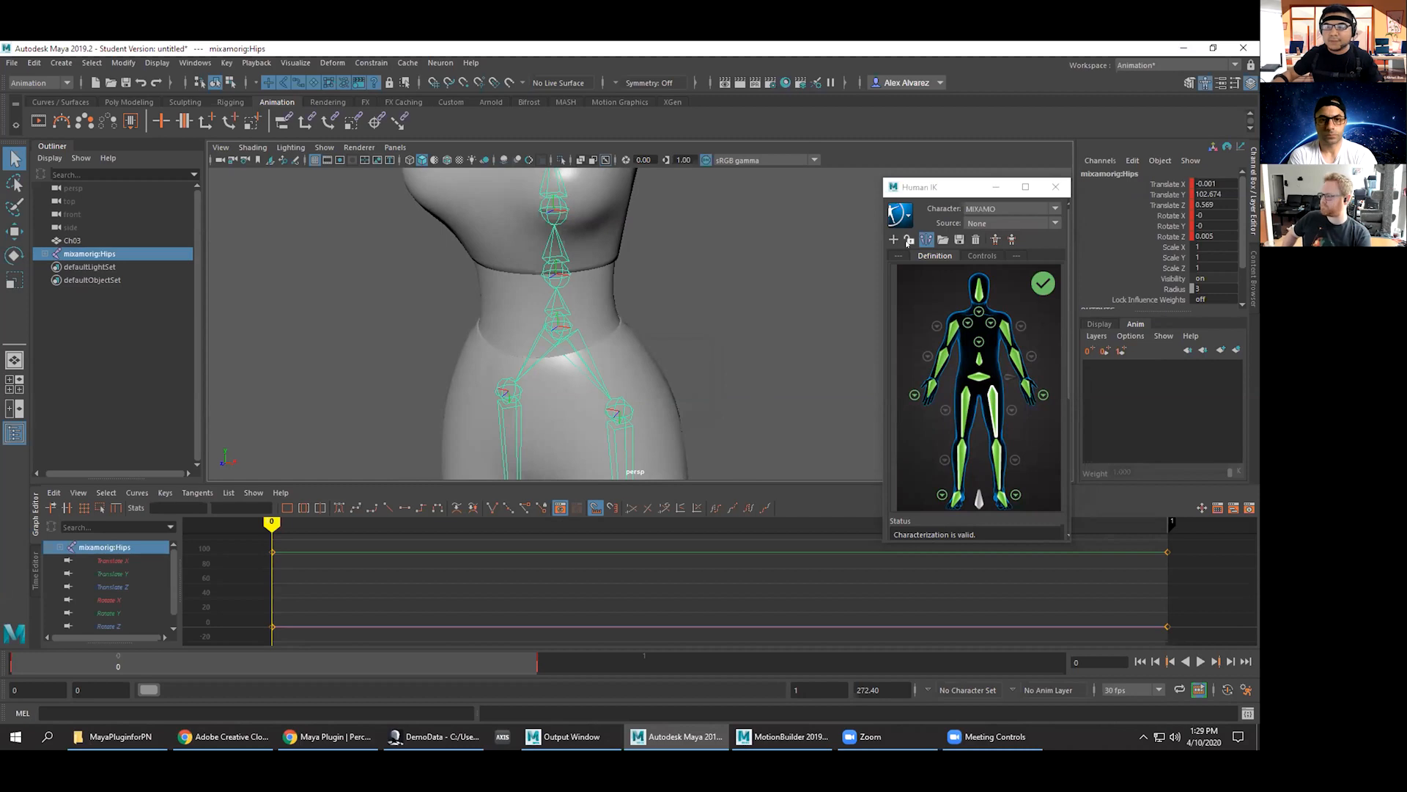
left_click(909, 239)
key("a")
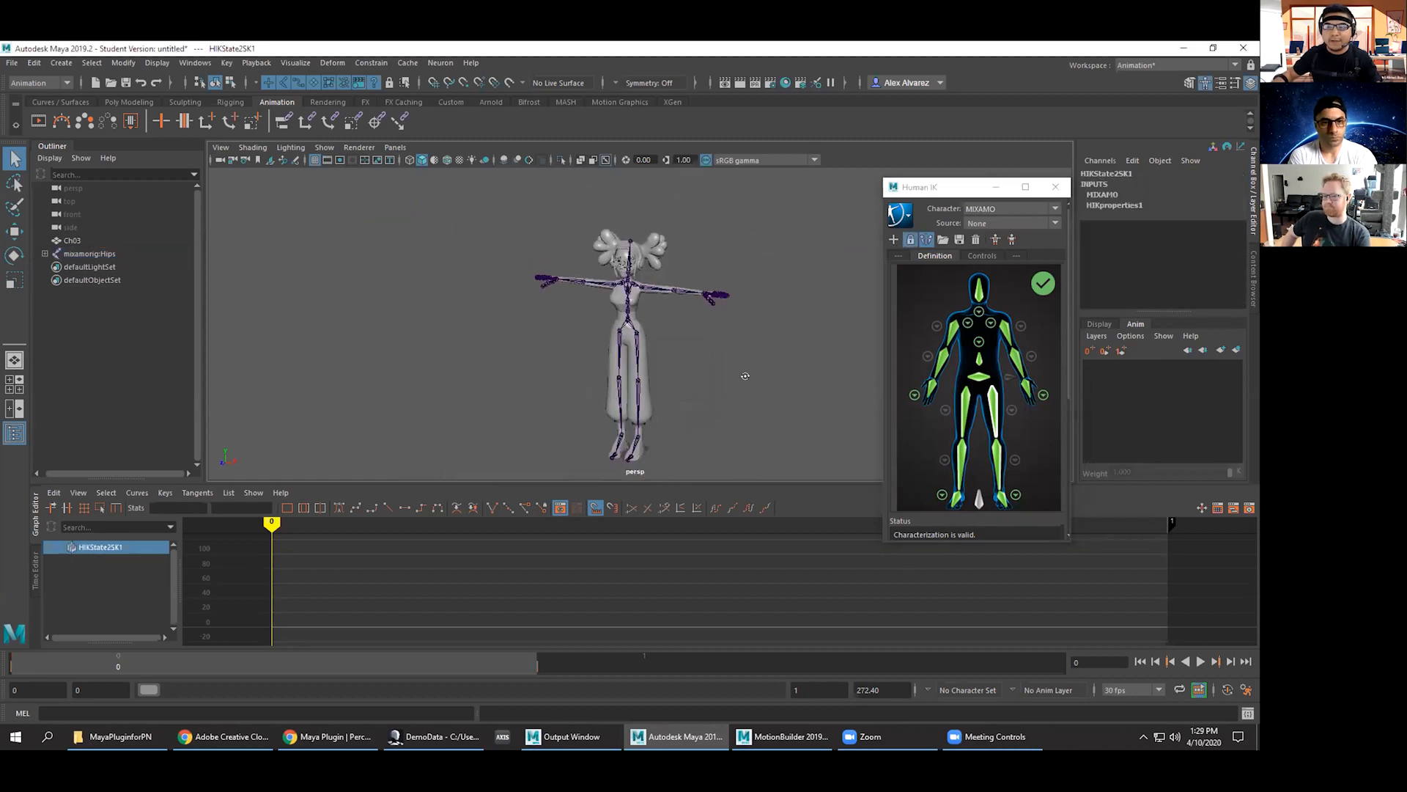
Import the processed WebinarDemo FBX motion file from the CHARACTERS\EXPORT\AXIS STUDIO folder into the scene.
mouse_move(689, 374)
left_mouse_down("alt")
mouse_move(711, 387)
mouse_move(680, 381)
left_mouse_up("alt")
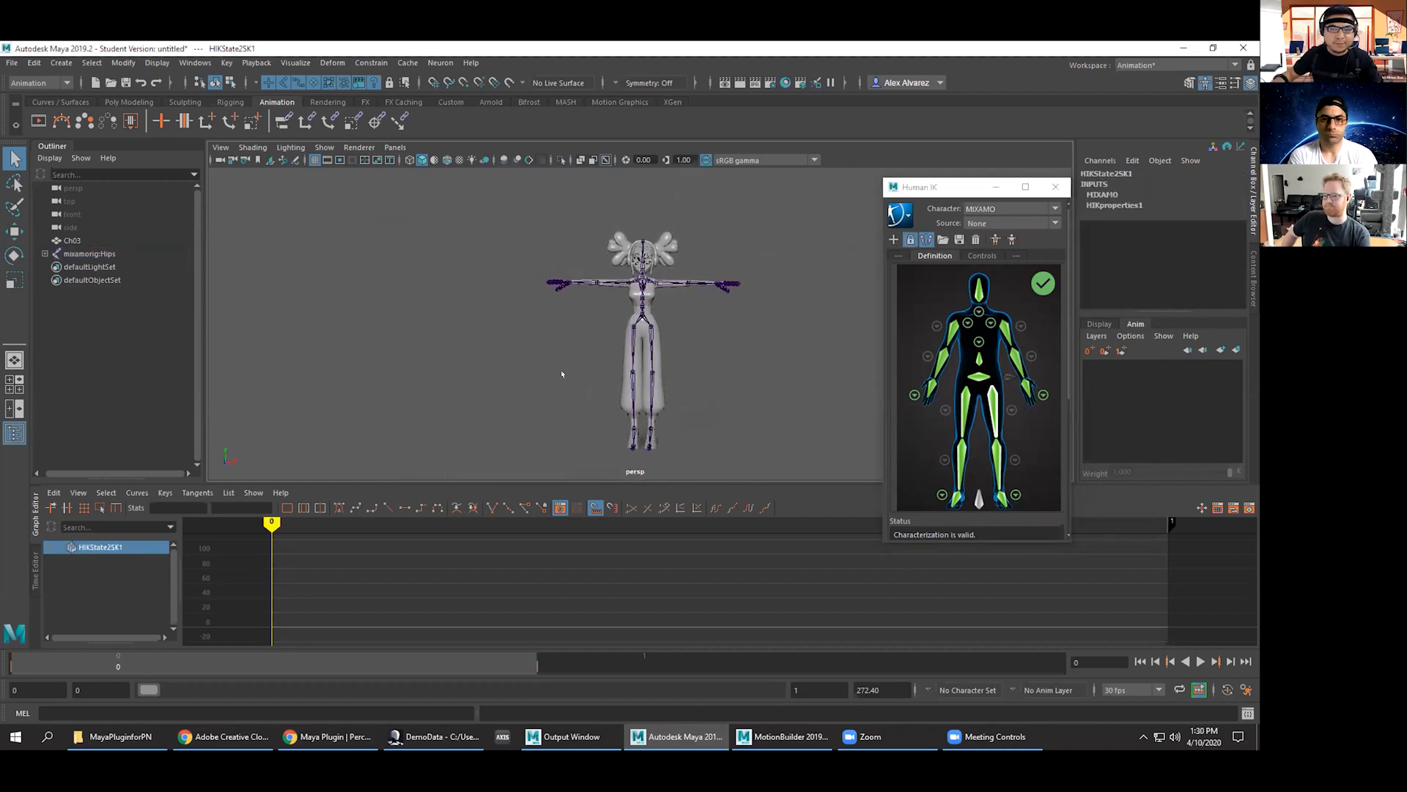
left_click(516, 357)
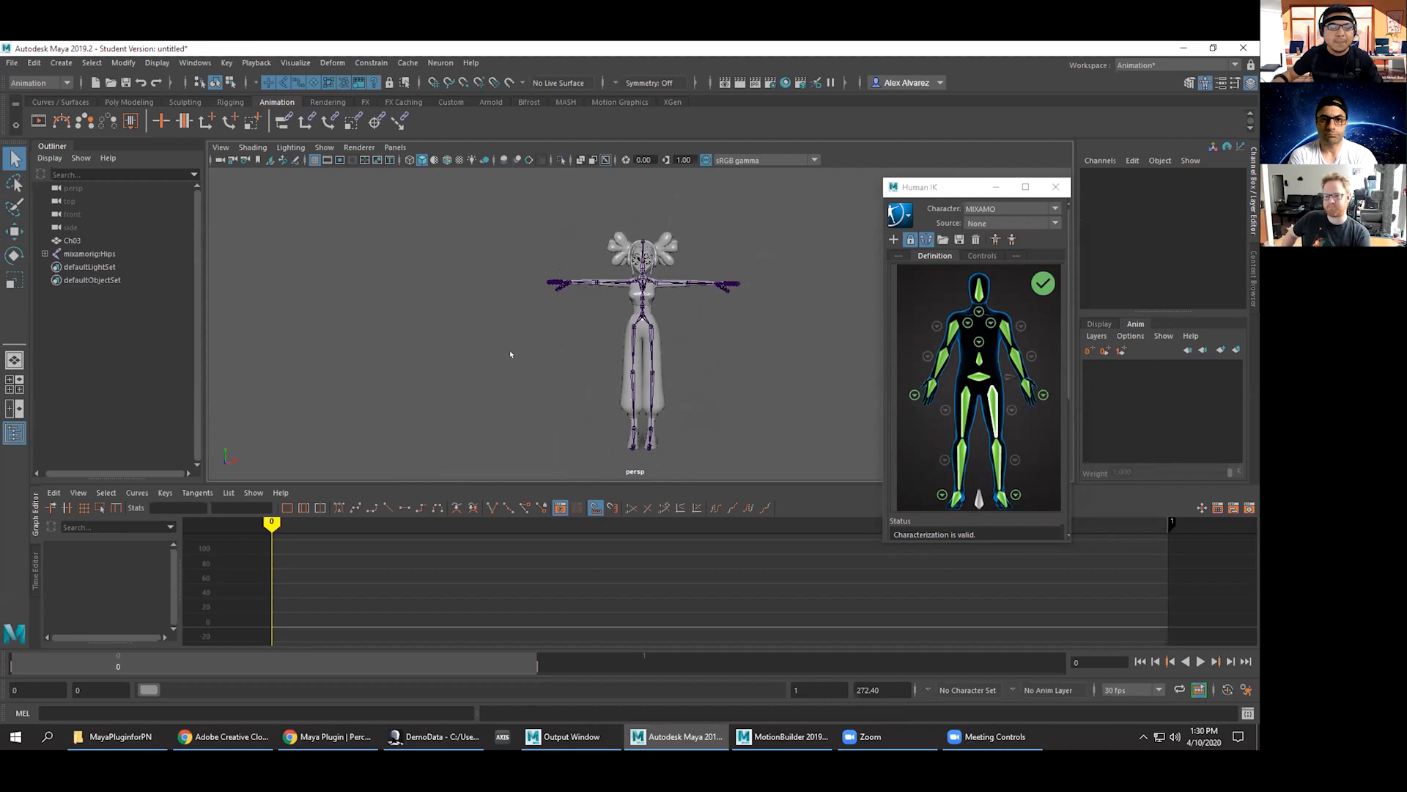
left_click(9, 63)
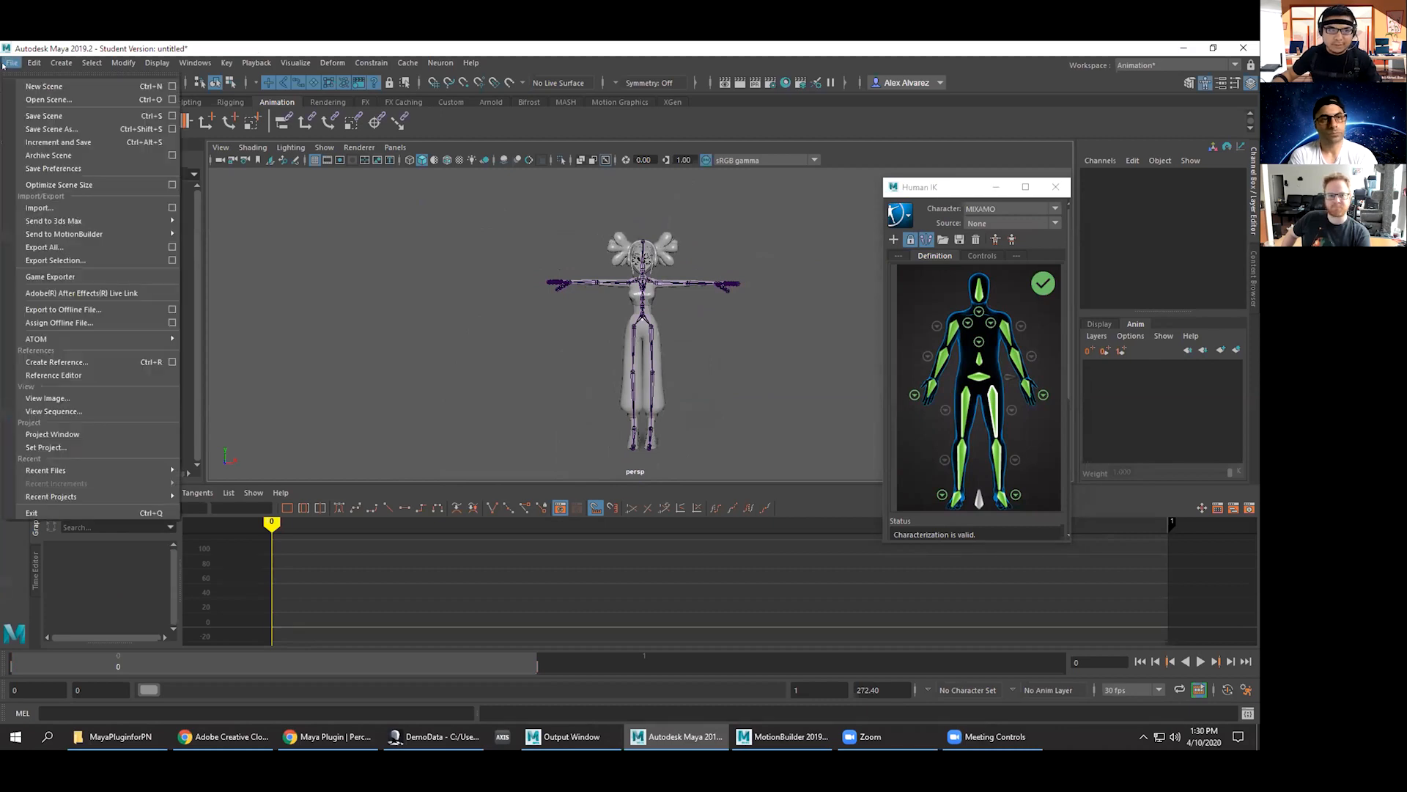
left_click(38, 208)
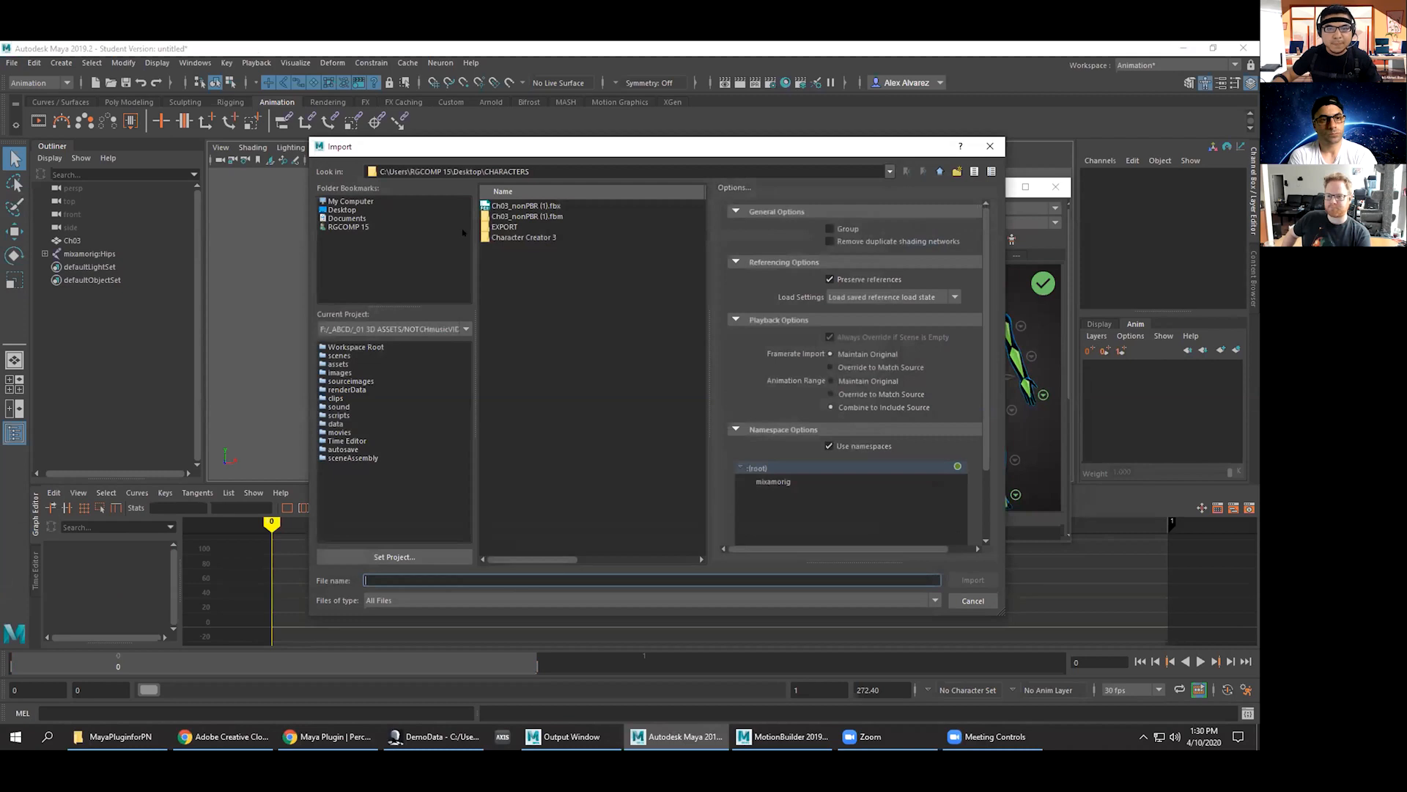
double_click(505, 226)
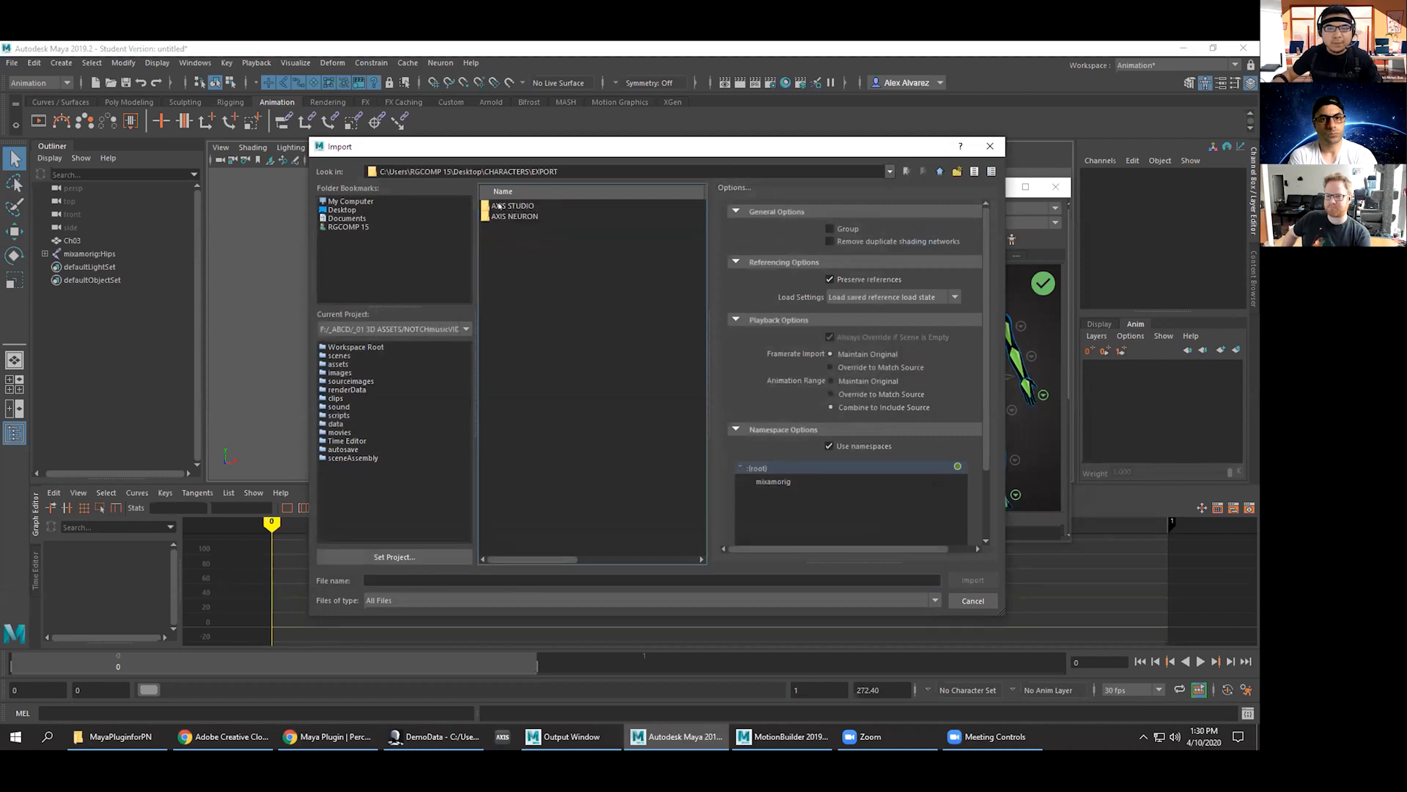
double_click(499, 206)
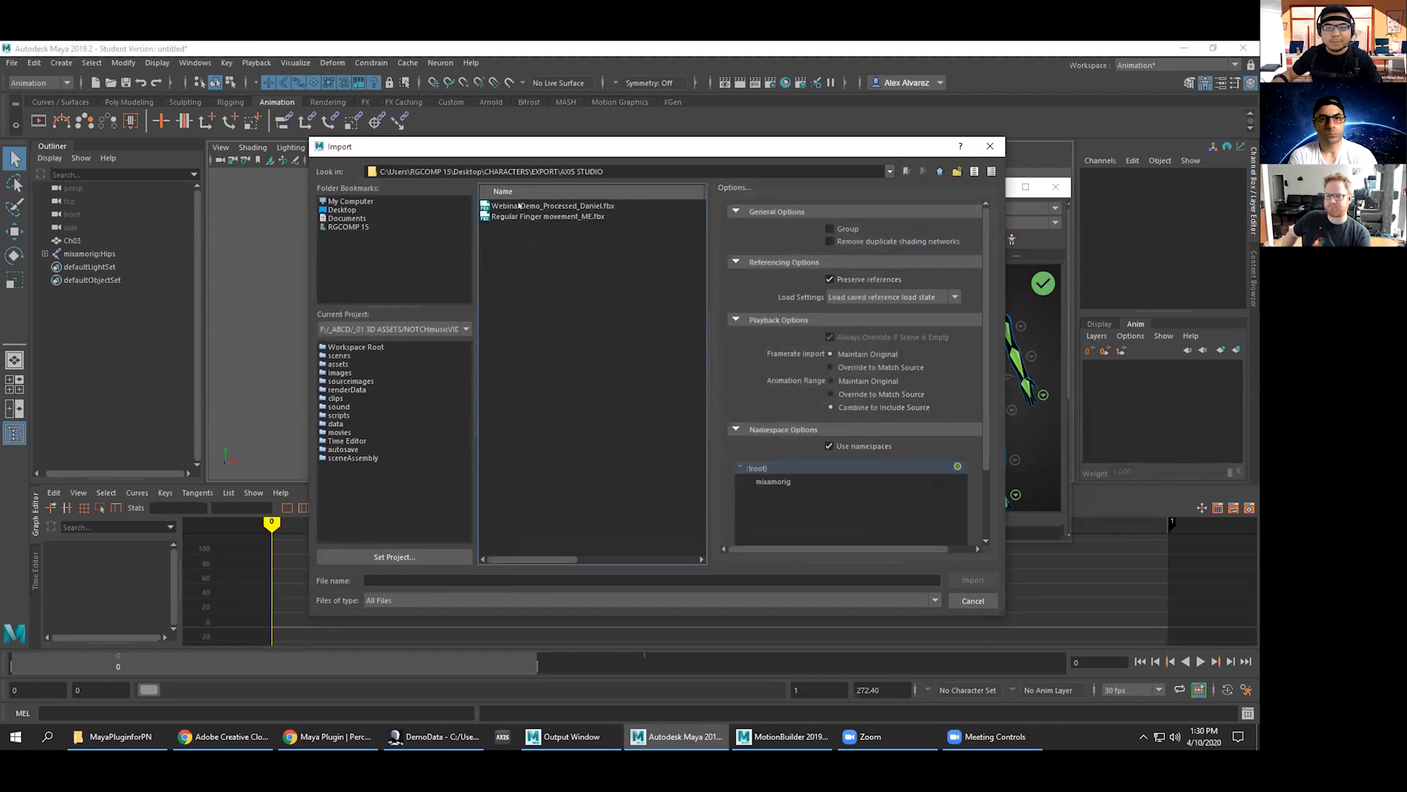
left_click(519, 206)
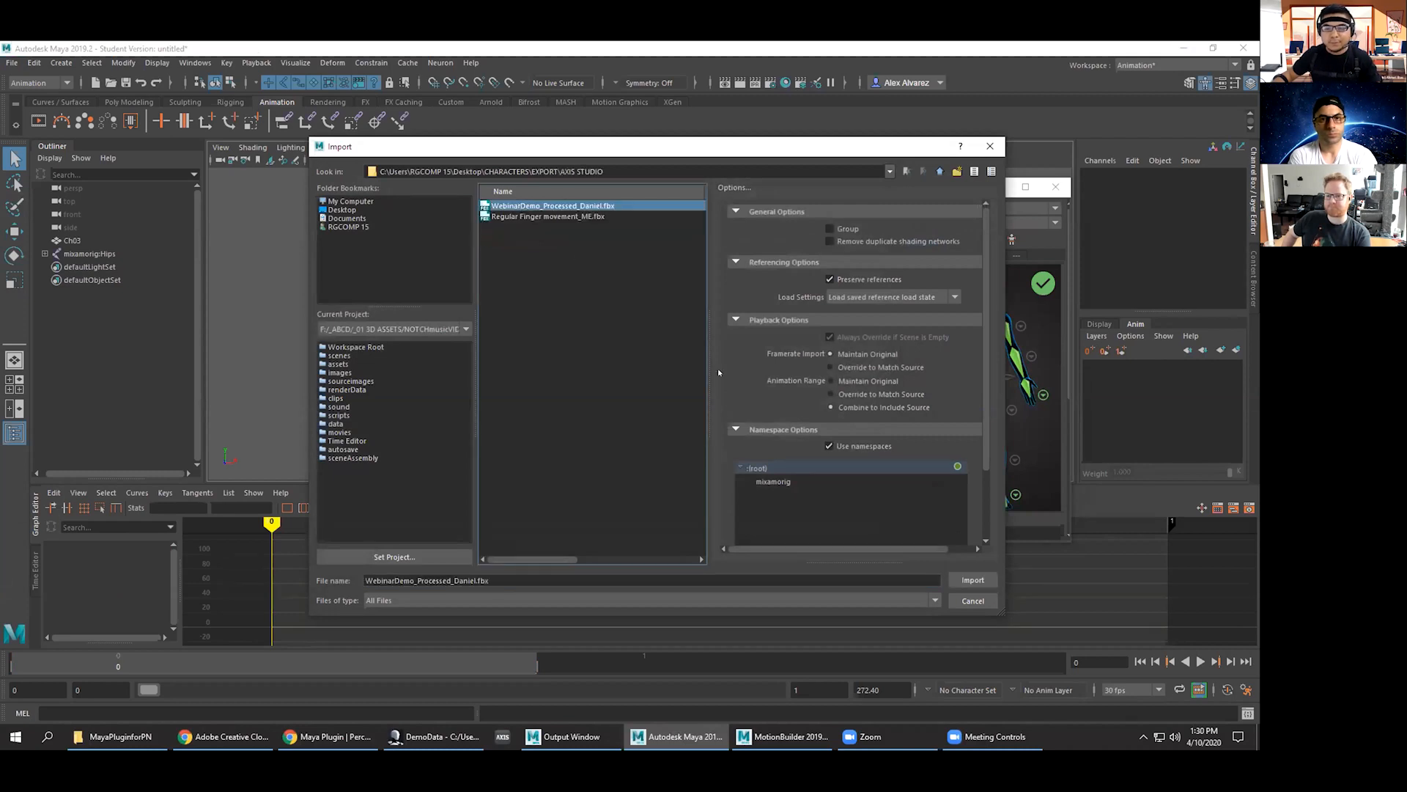
left_click(966, 580)
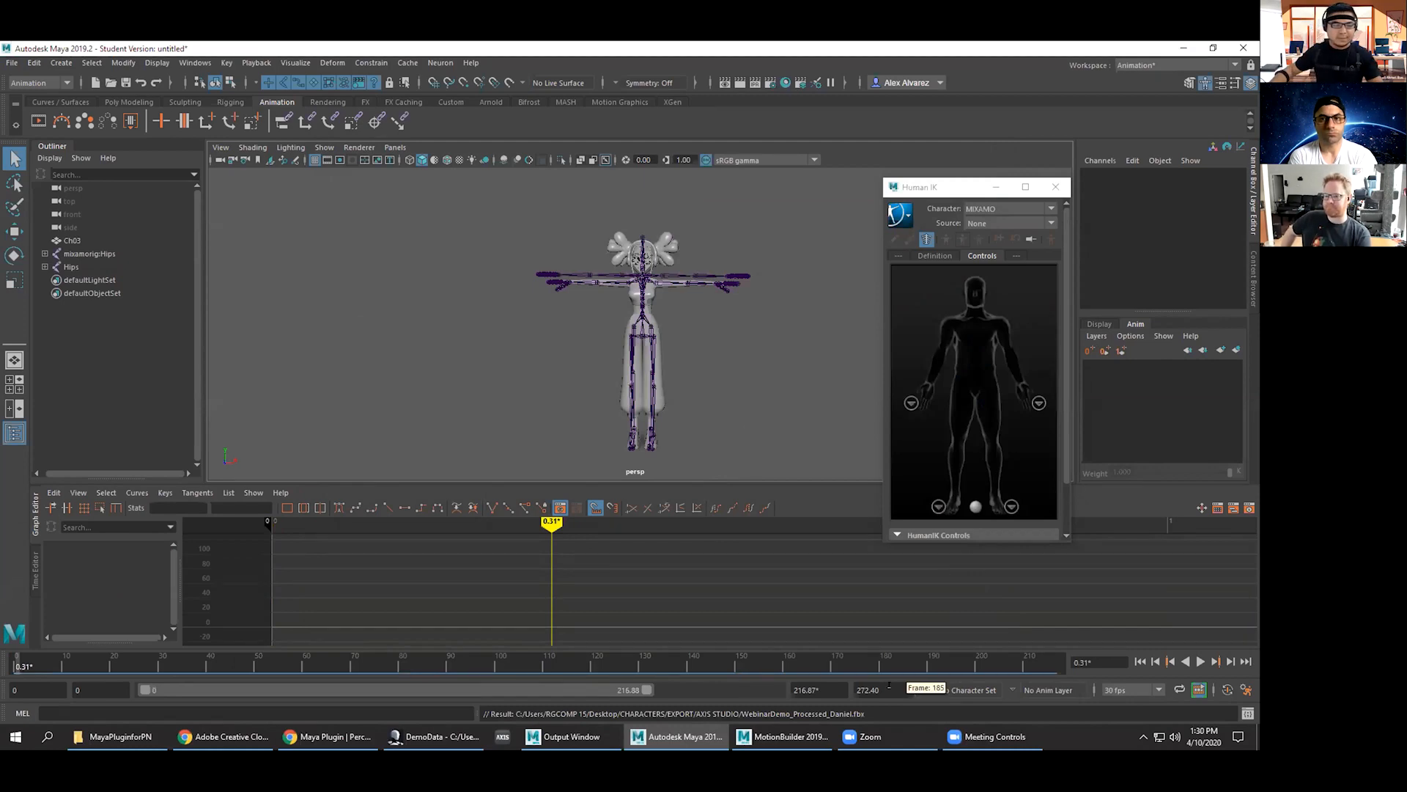
Turn off X-Ray joints and set the timeline to frame 0 with the imported skeleton's left arm joint selected.
scroll(647, 403, "down", 4)
scroll(698, 333, "up", 3)
scroll(709, 371, "up", 3)
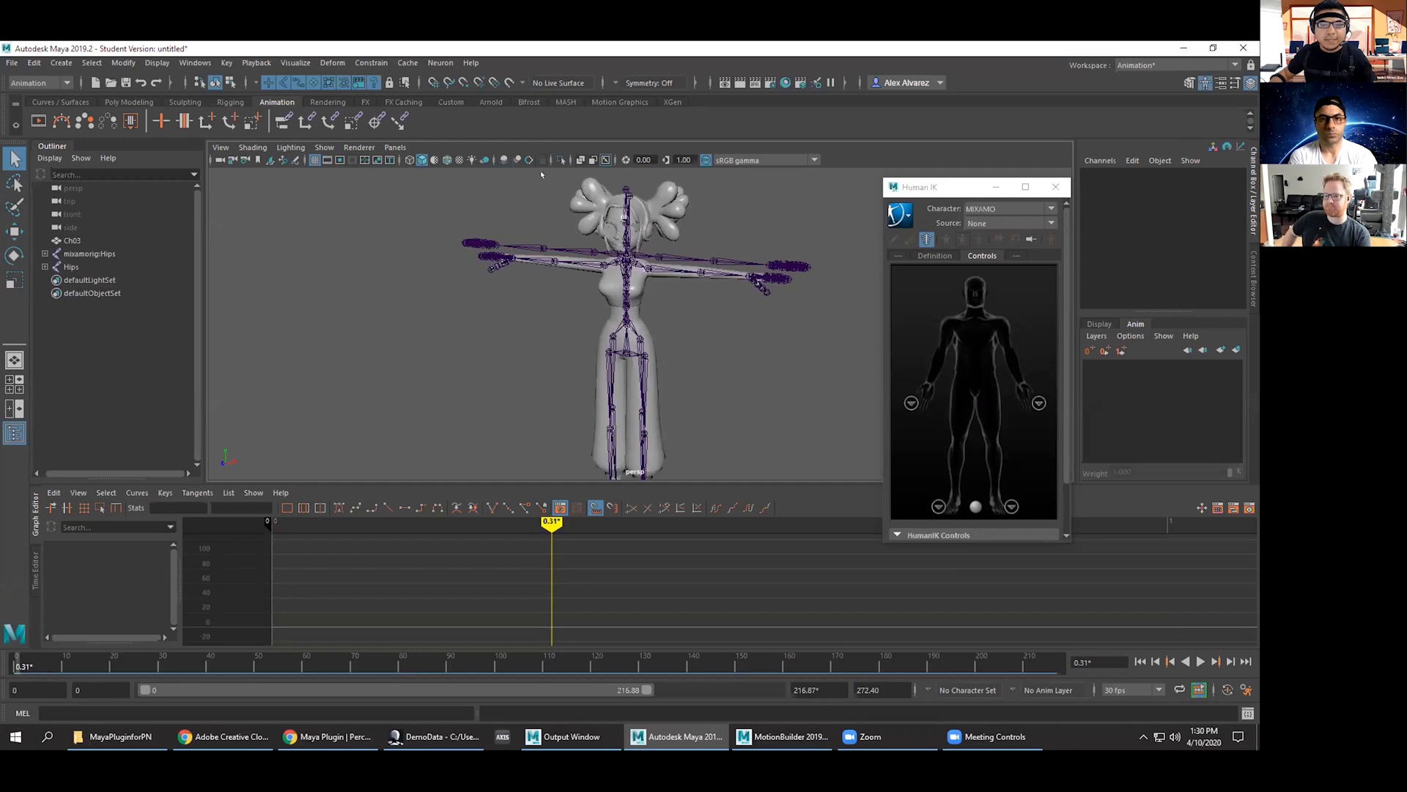
left_click(606, 160)
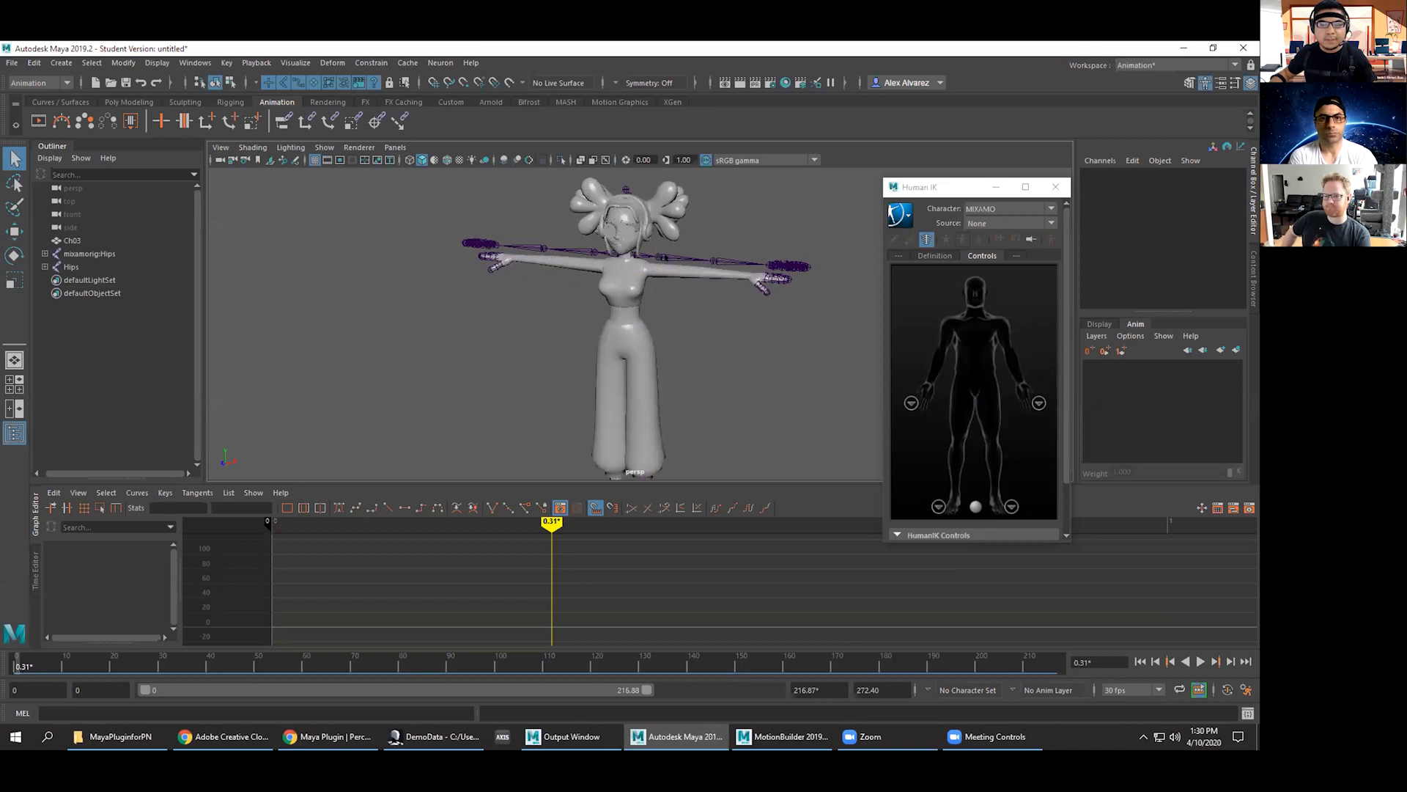
left_click(665, 256)
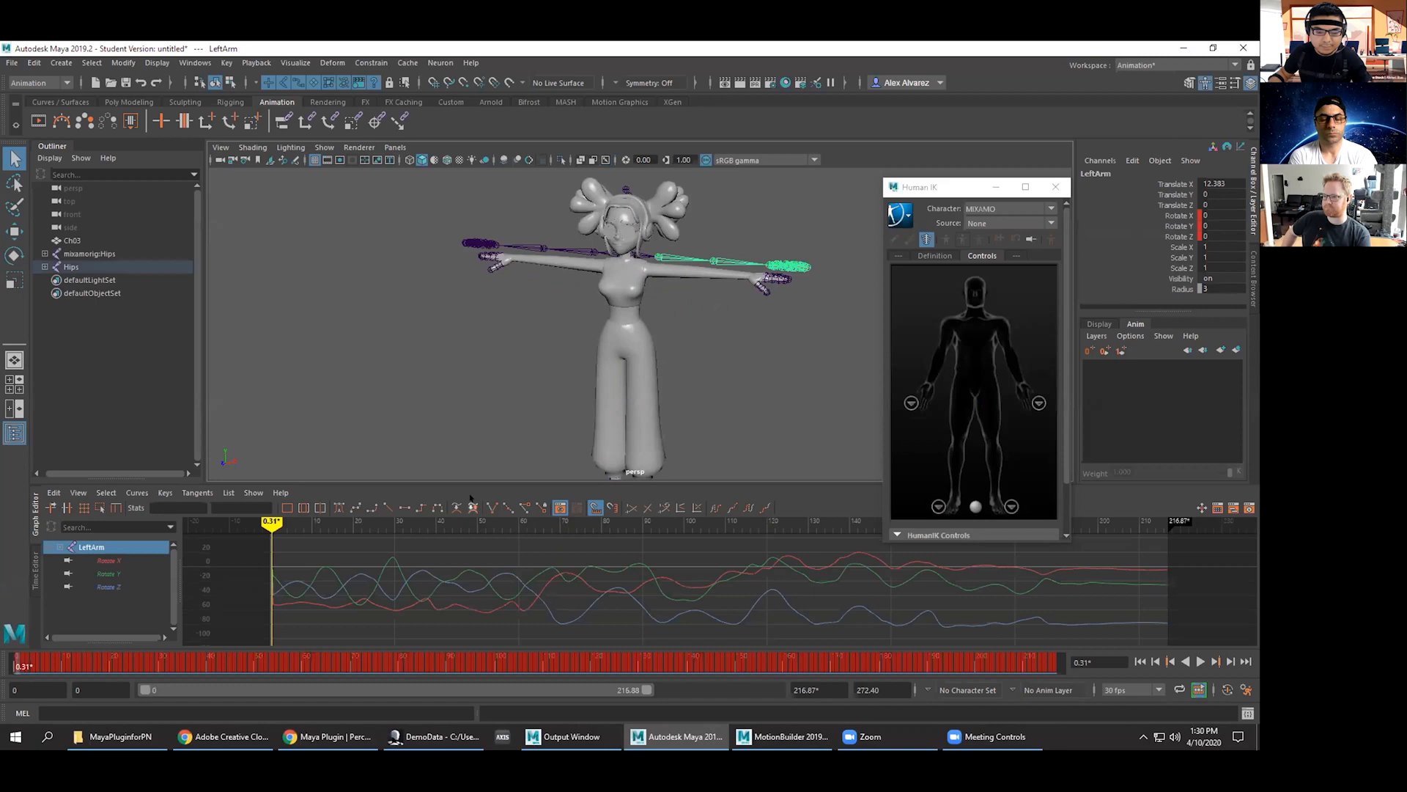
left_click(28, 659)
mouse_move(28, 660)
left_mouse_down()
mouse_move(14, 654)
mouse_move(217, 630)
mouse_move(432, 656)
mouse_move(911, 640)
mouse_move(1066, 655)
mouse_move(579, 656)
mouse_move(8, 615)
left_mouse_up()
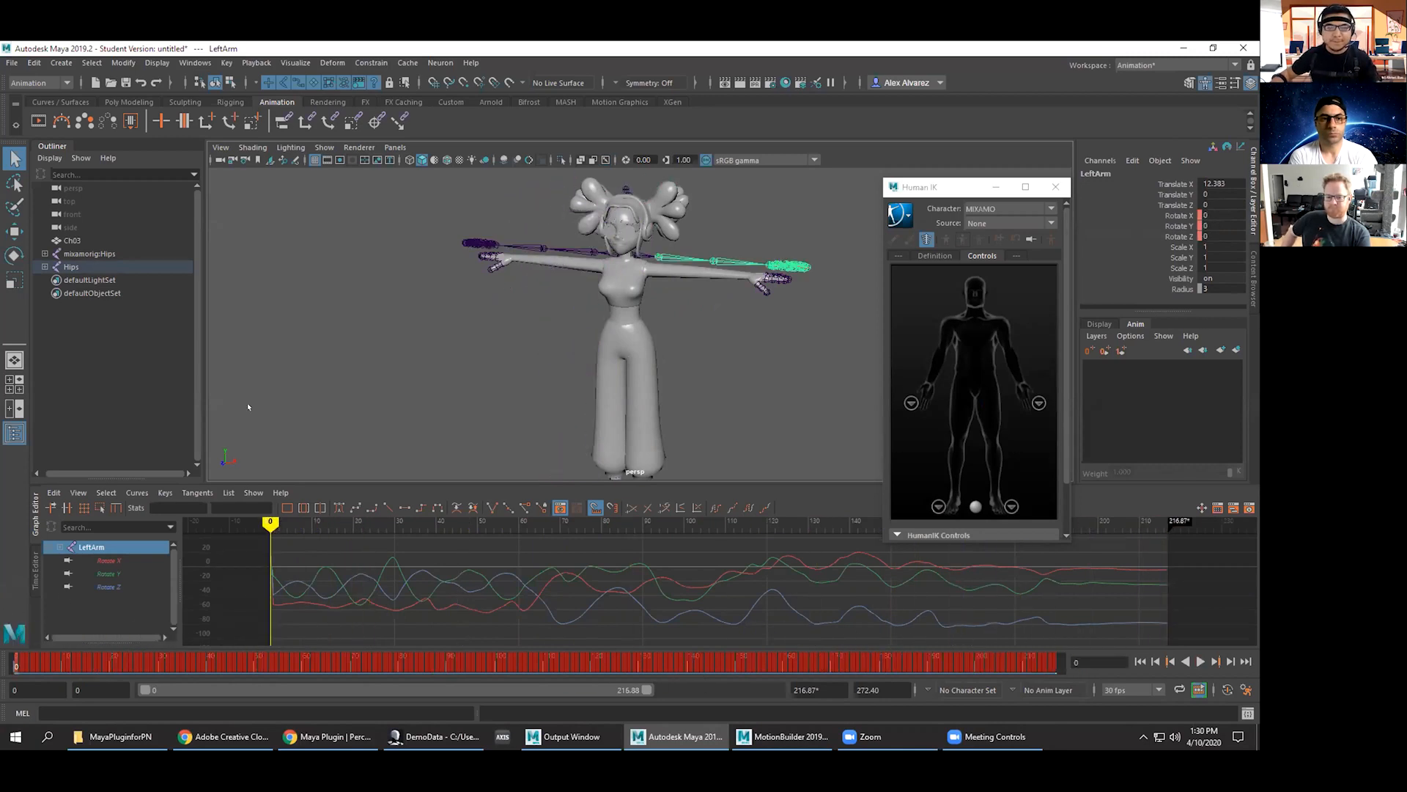
Hide the Ch03 mesh together with its mixamorig:Hips skeleton, leaving only the imported motion skeleton displayed.
left_click(72, 243)
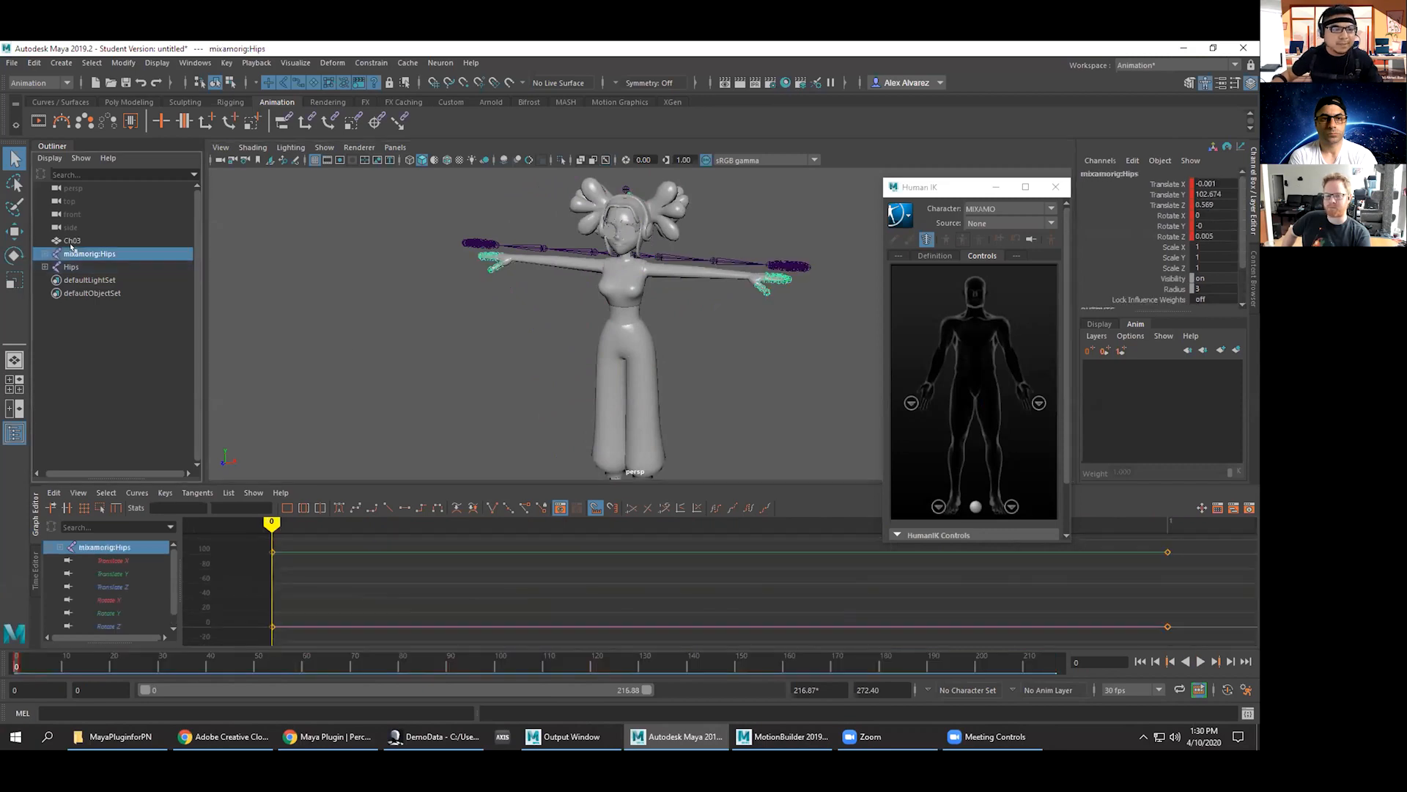
left_click(87, 254, "ctrl")
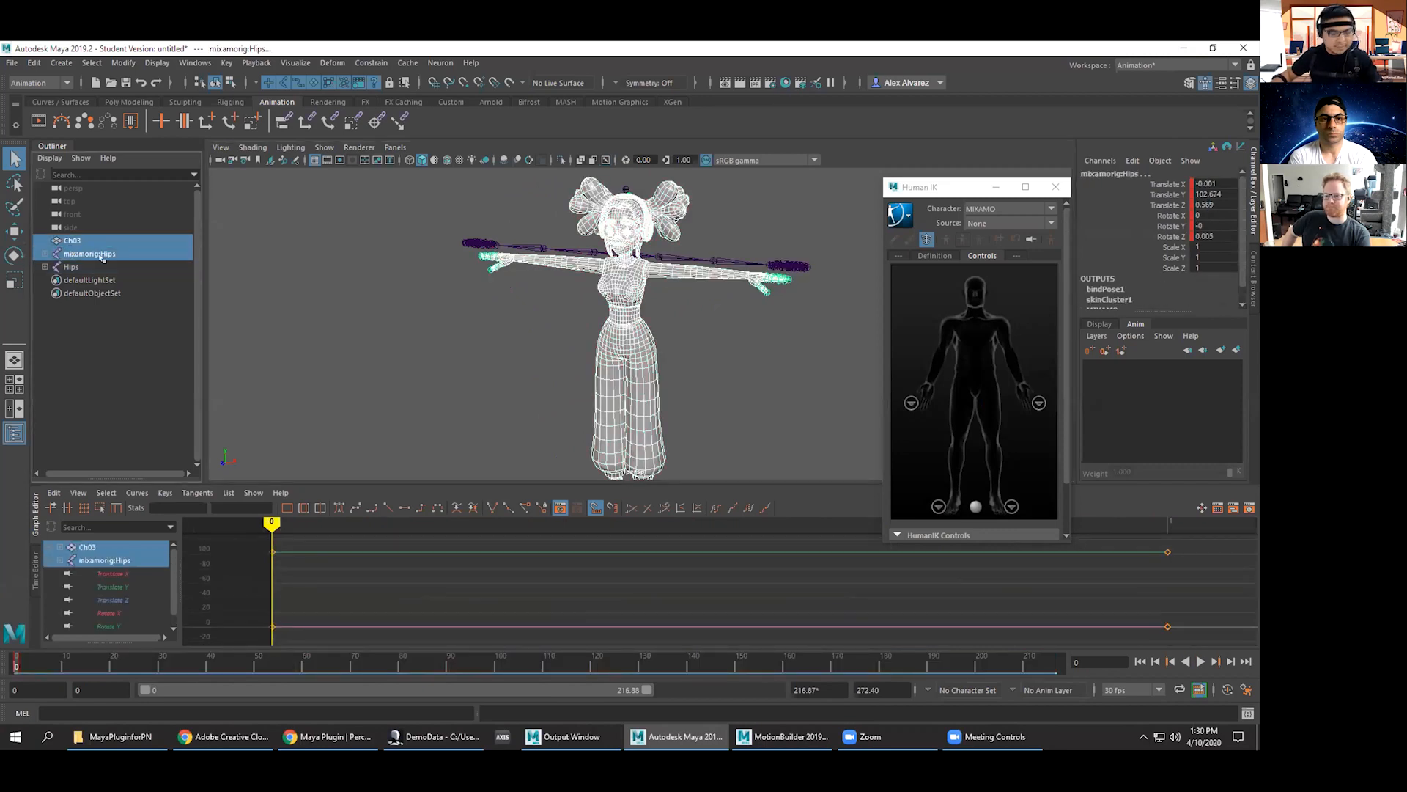
key("ctrl+h")
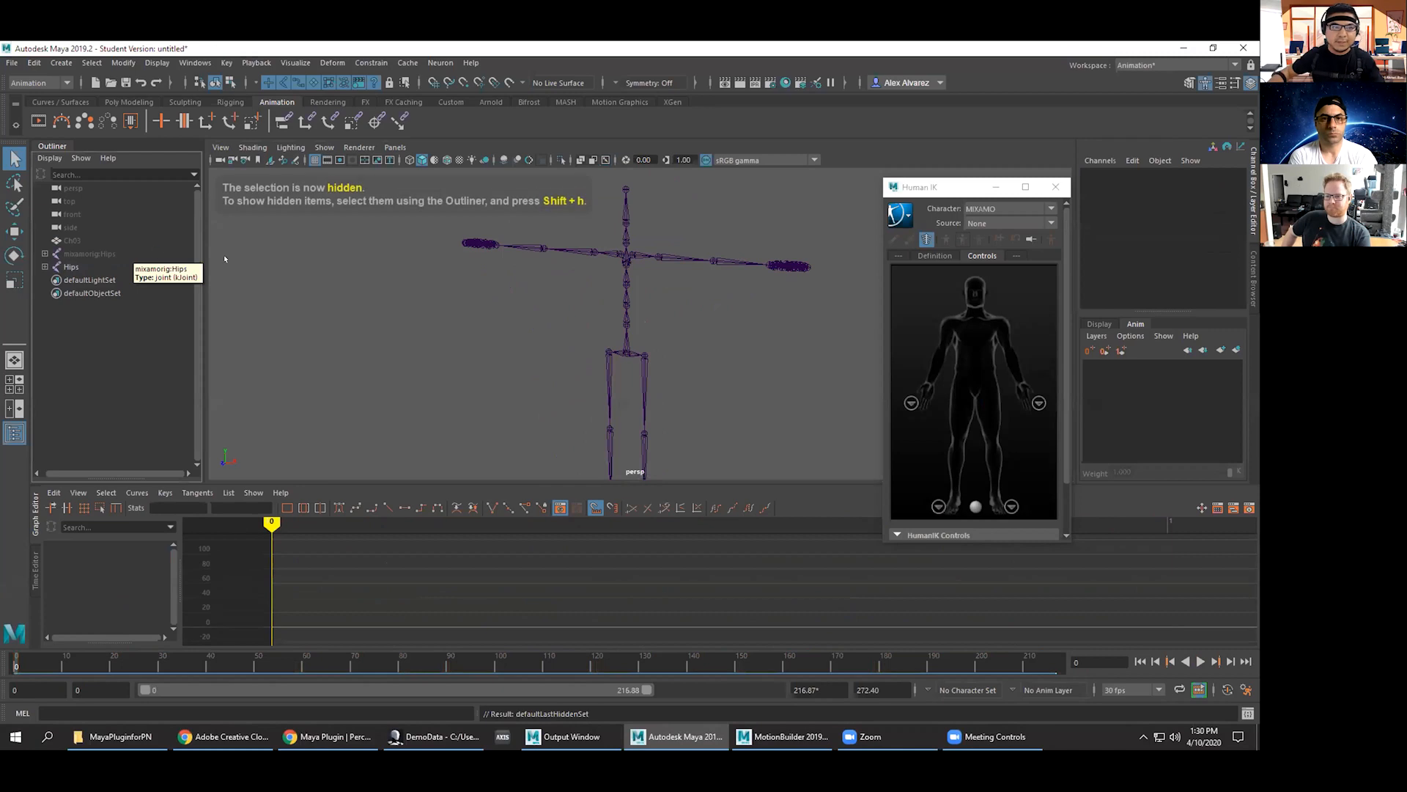
Clear the current HumanIK character to None and create a new character definition for the imported motion skeleton.
left_click(627, 343)
mouse_move(743, 331)
left_mouse_down("alt")
mouse_move(709, 354)
mouse_move(644, 301)
mouse_move(645, 318)
mouse_move(731, 335)
left_mouse_up("alt")
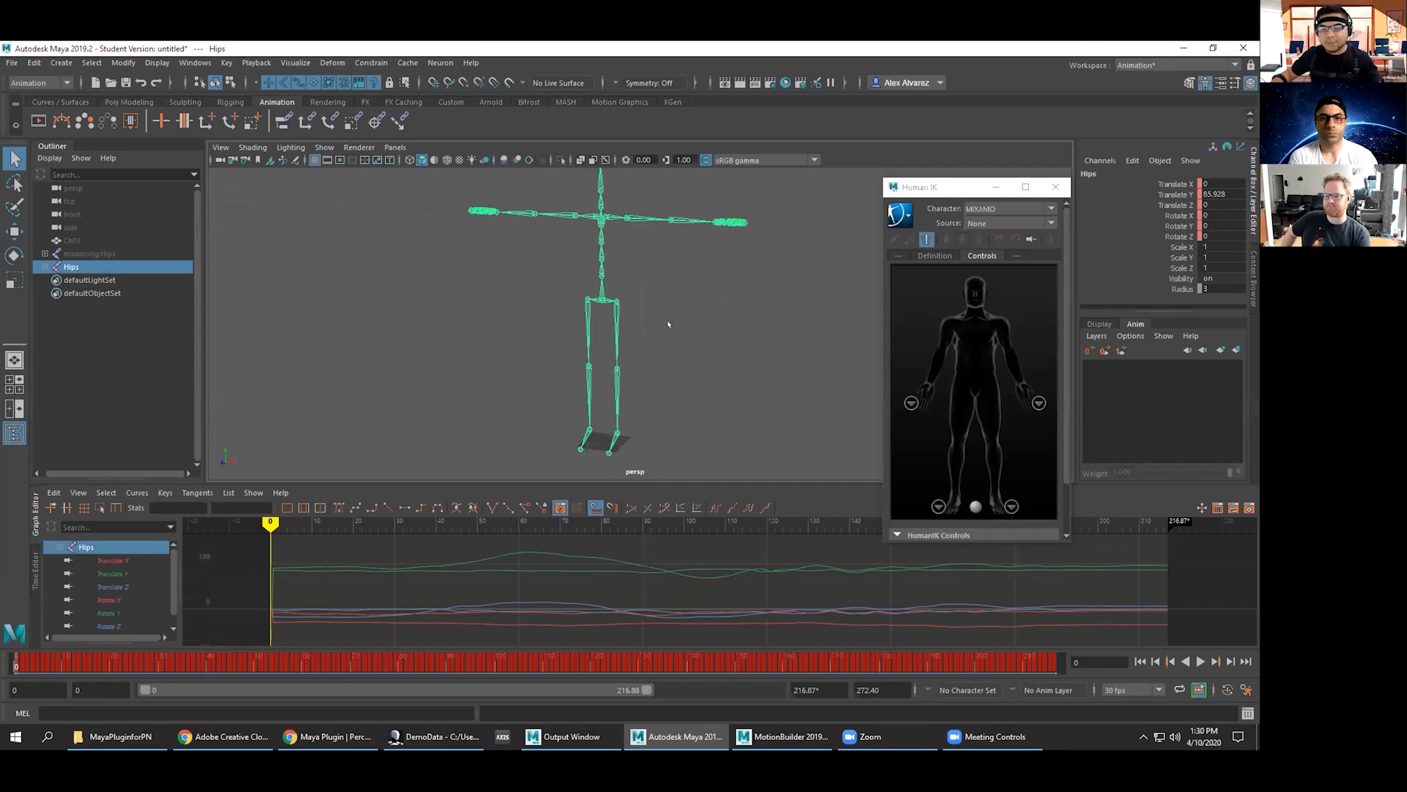
left_click(979, 218)
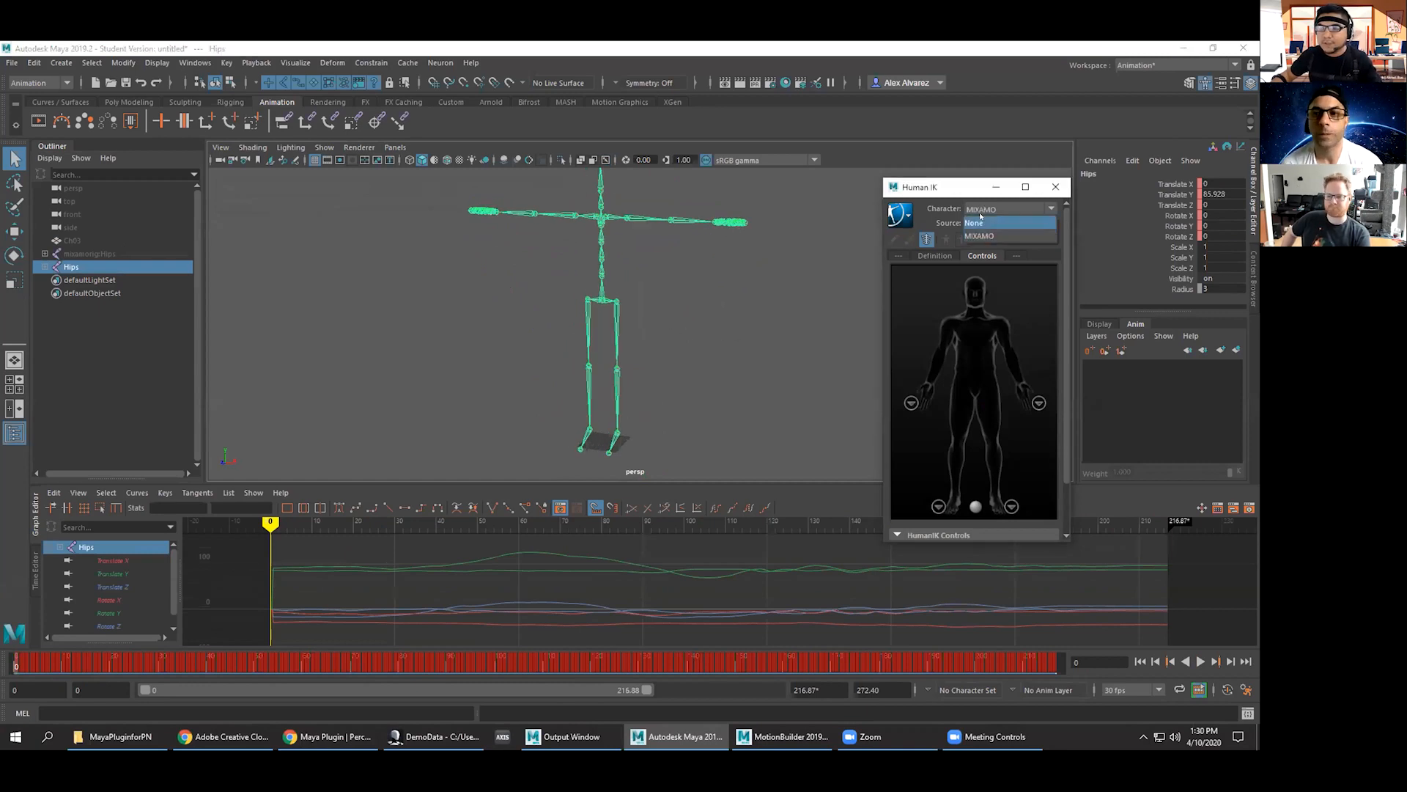
left_click(977, 222)
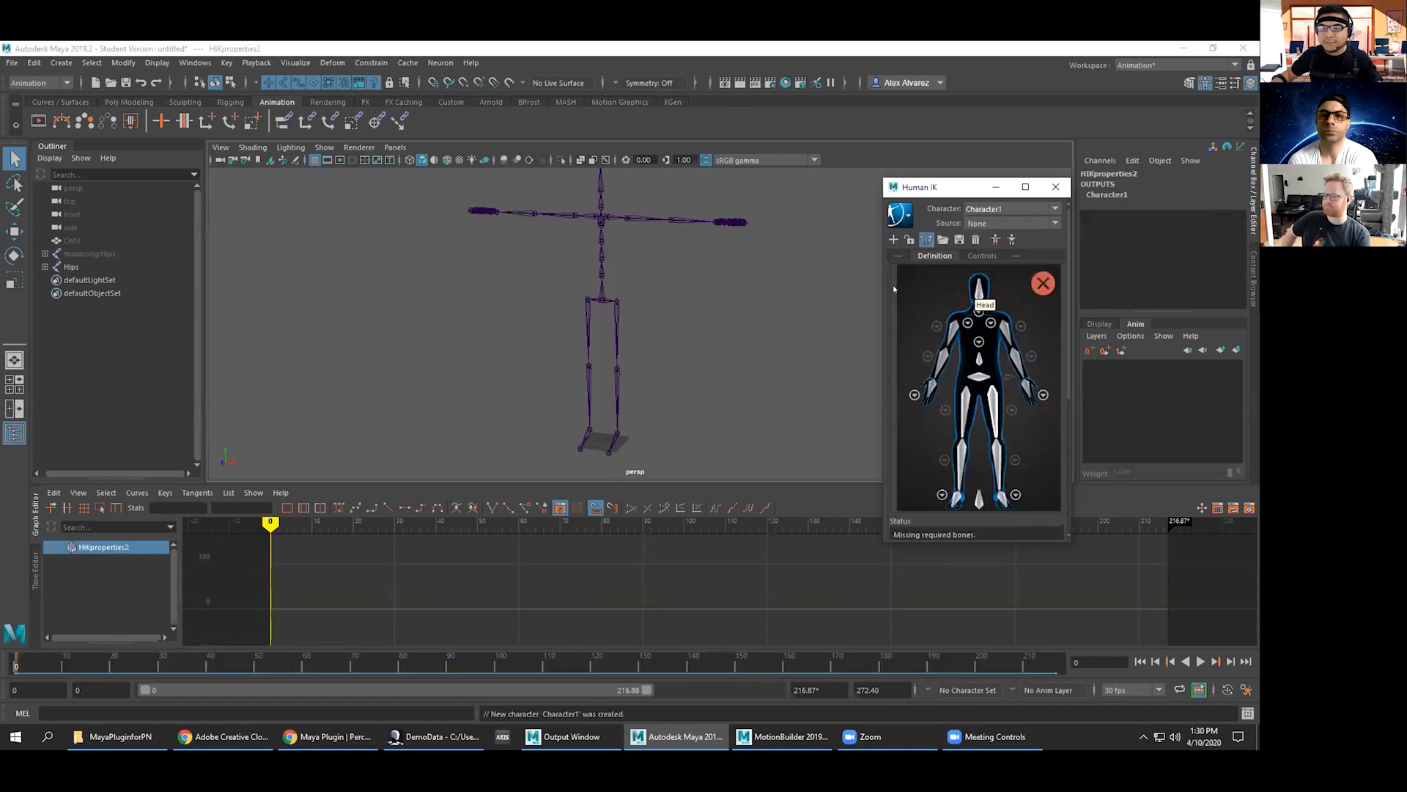
Load the HIK skeleton template onto the motion skeleton from its Hips joint, matching all bones with an empty prefix.
scroll(594, 291, "up", 3)
middle_click_drag(593, 291, 687, 343, "alt")
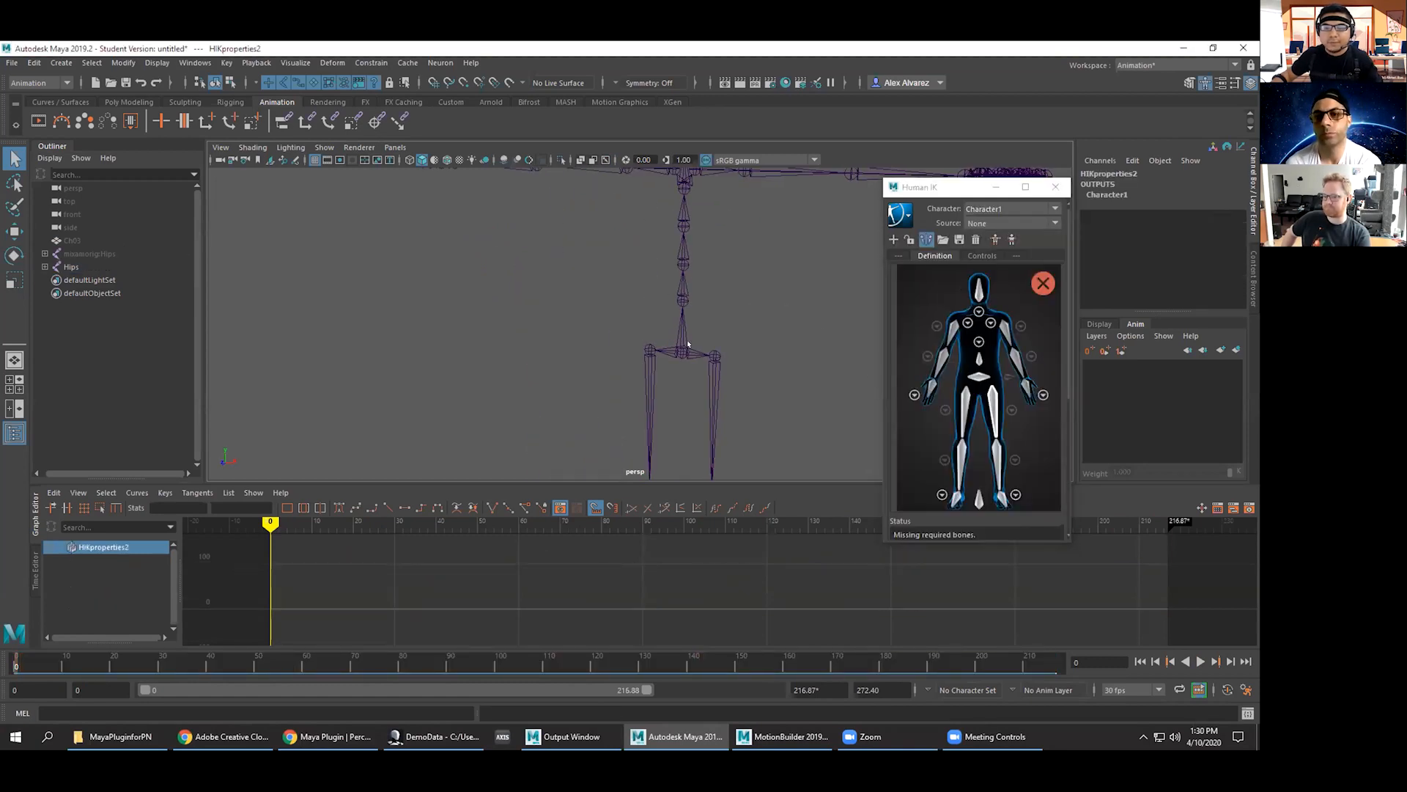
left_click(682, 352)
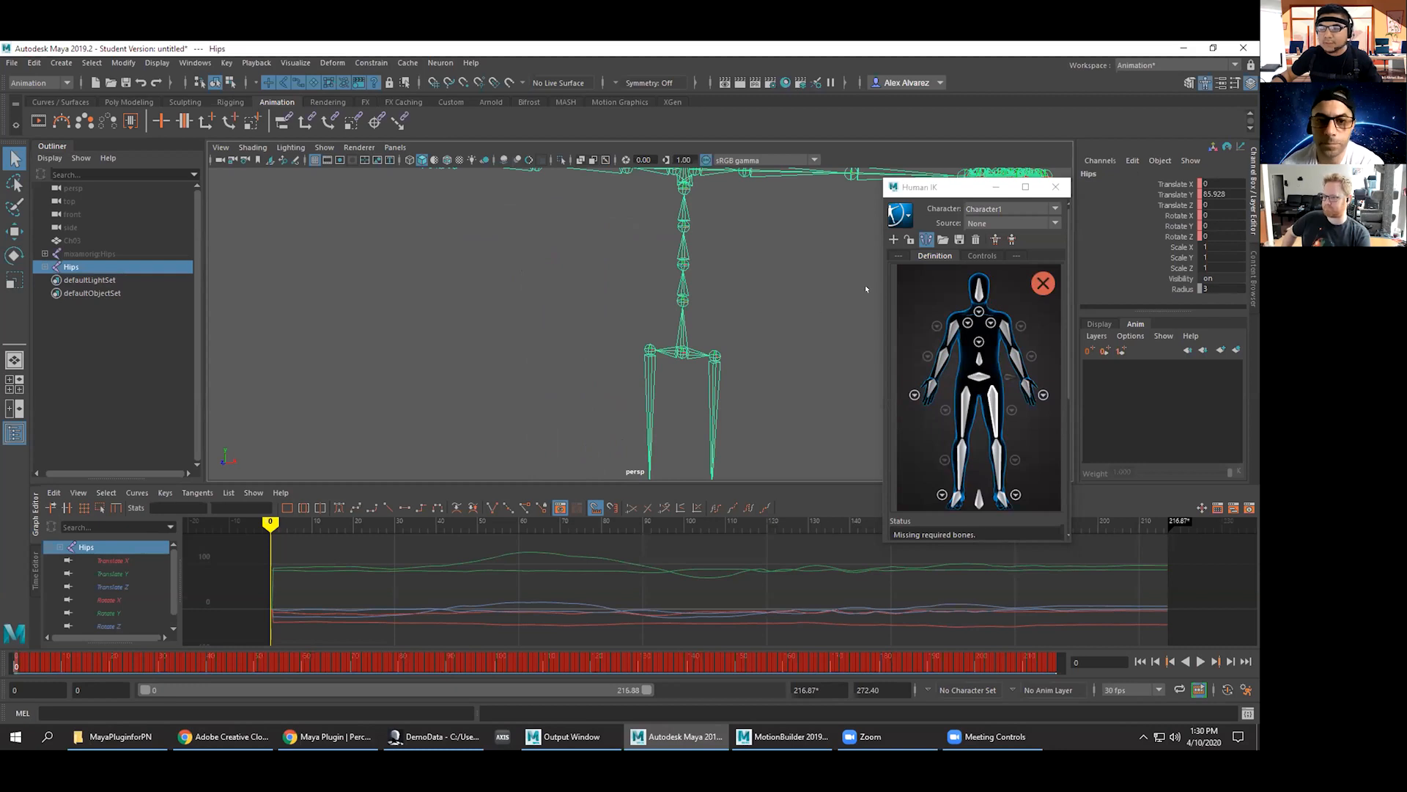
left_click(944, 239)
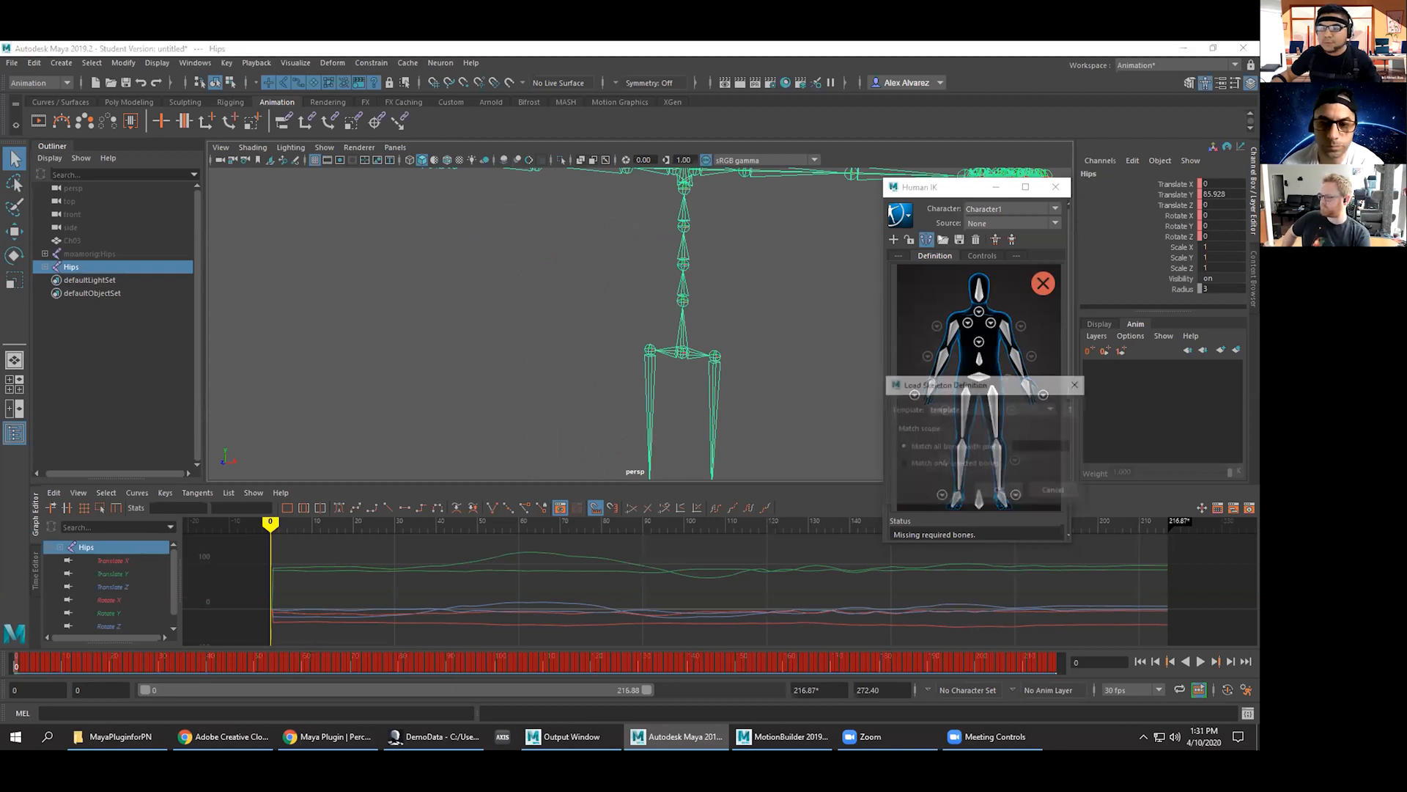
left_click(952, 409)
left_click(939, 428)
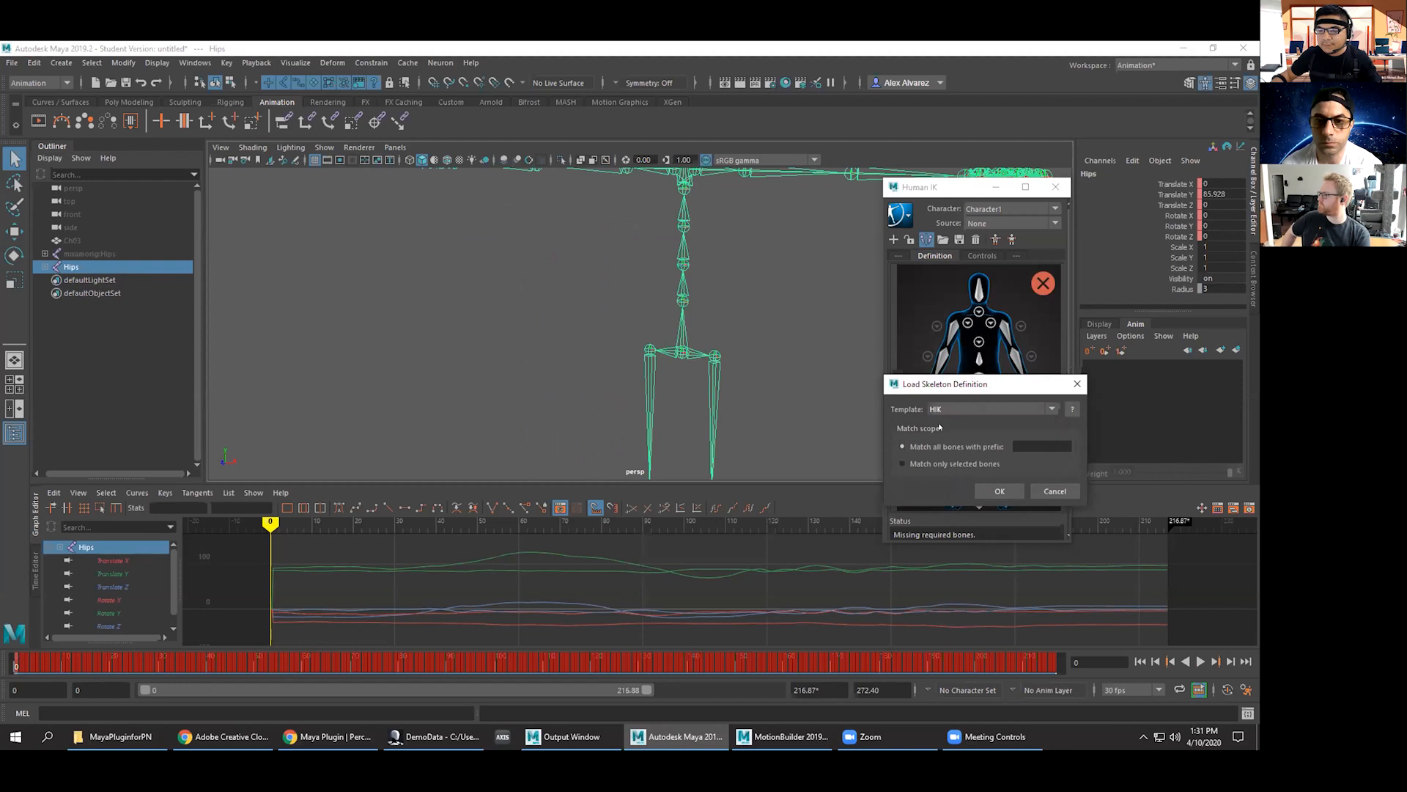
left_click(998, 491)
Lock the new character definition, accepting that MIXAMO gets unlocked, and rename the character as AXIS.
scroll(815, 335, "down", 6)
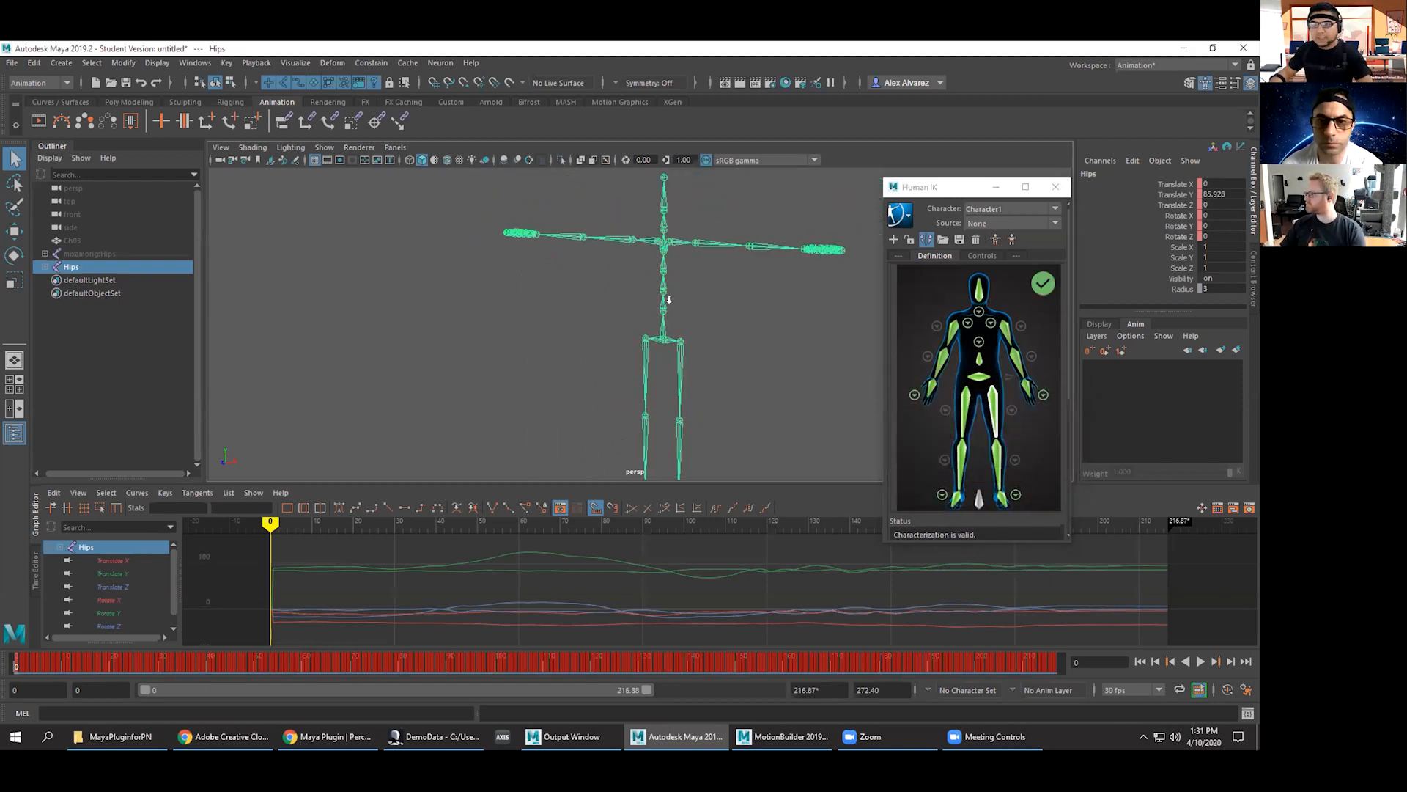
scroll(814, 335, "down", 1)
left_click(909, 238)
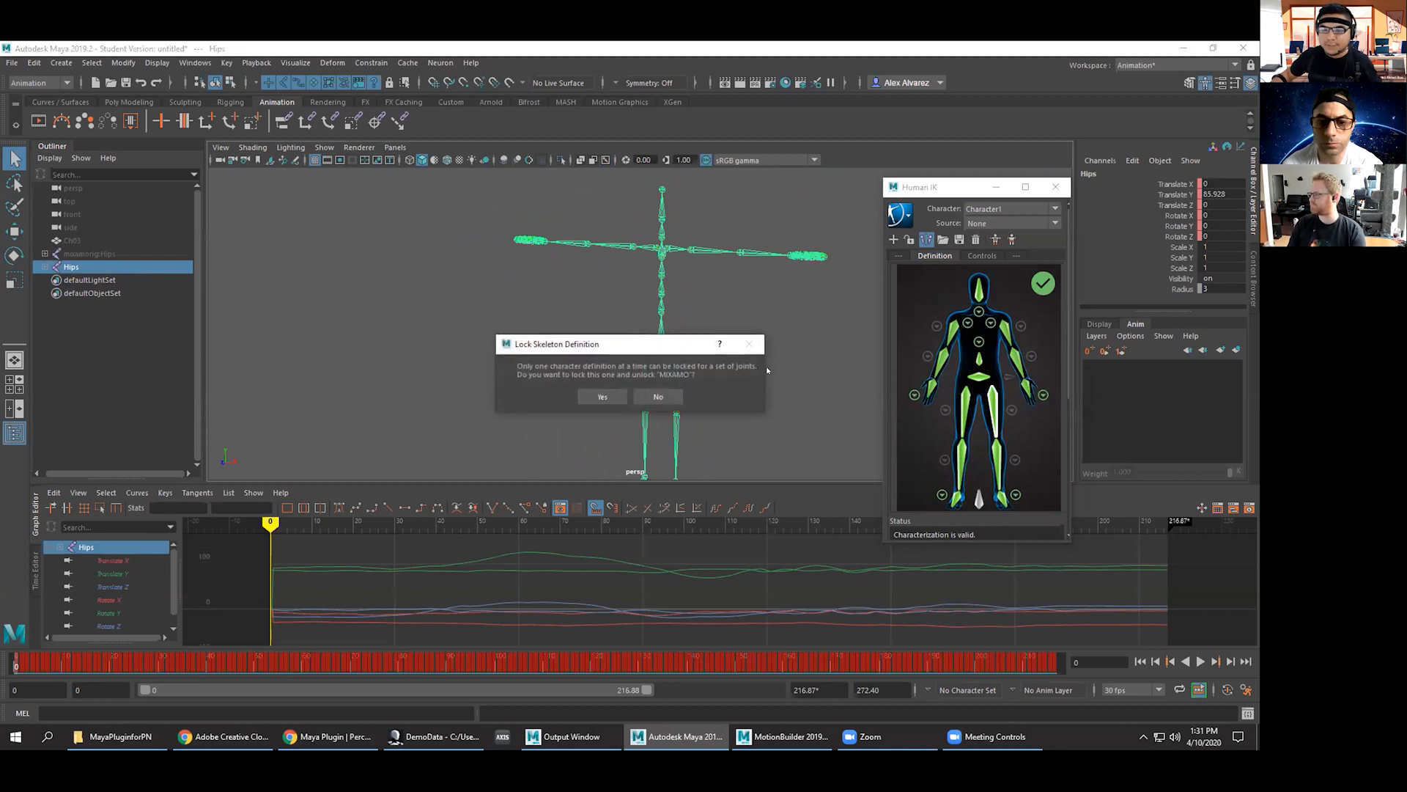
left_click(611, 402)
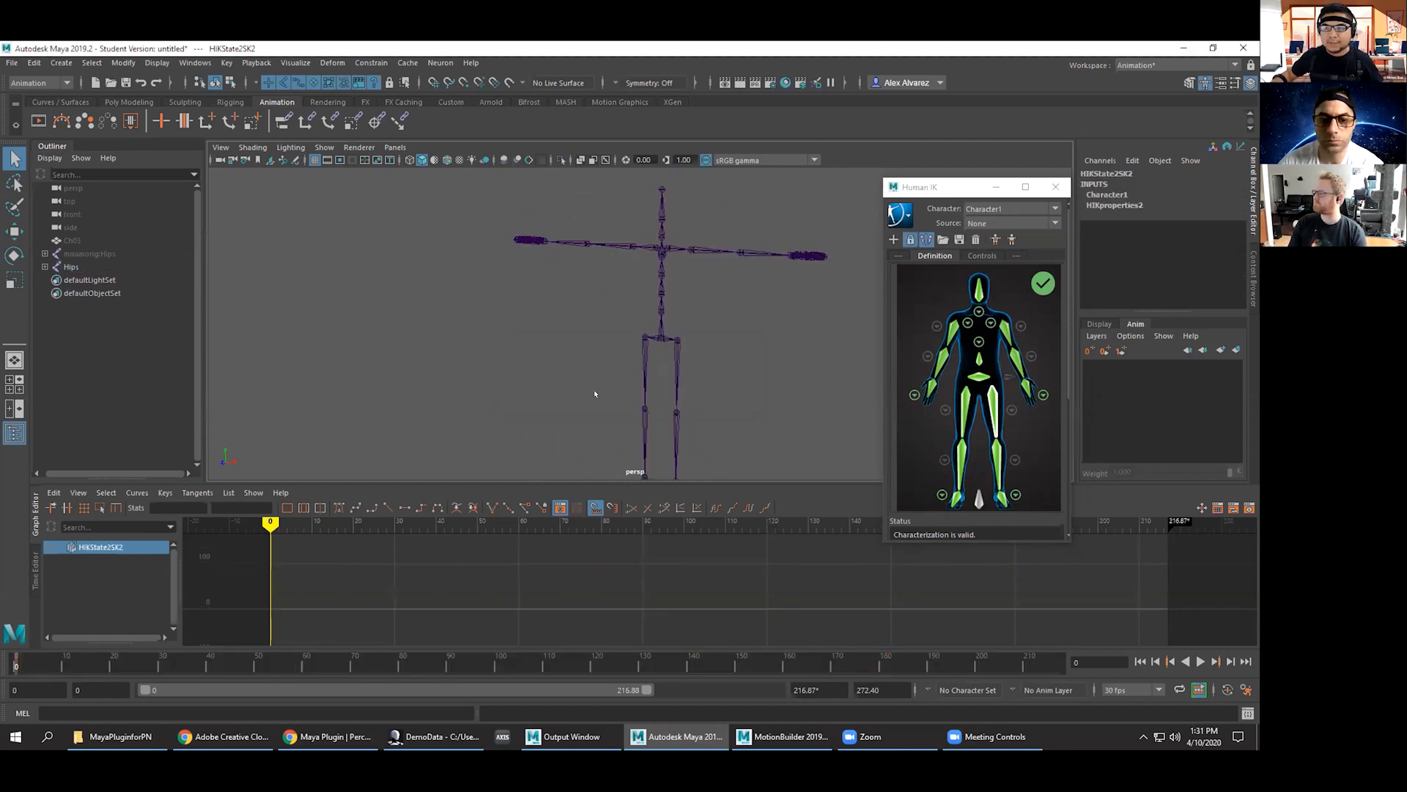
left_click(900, 214)
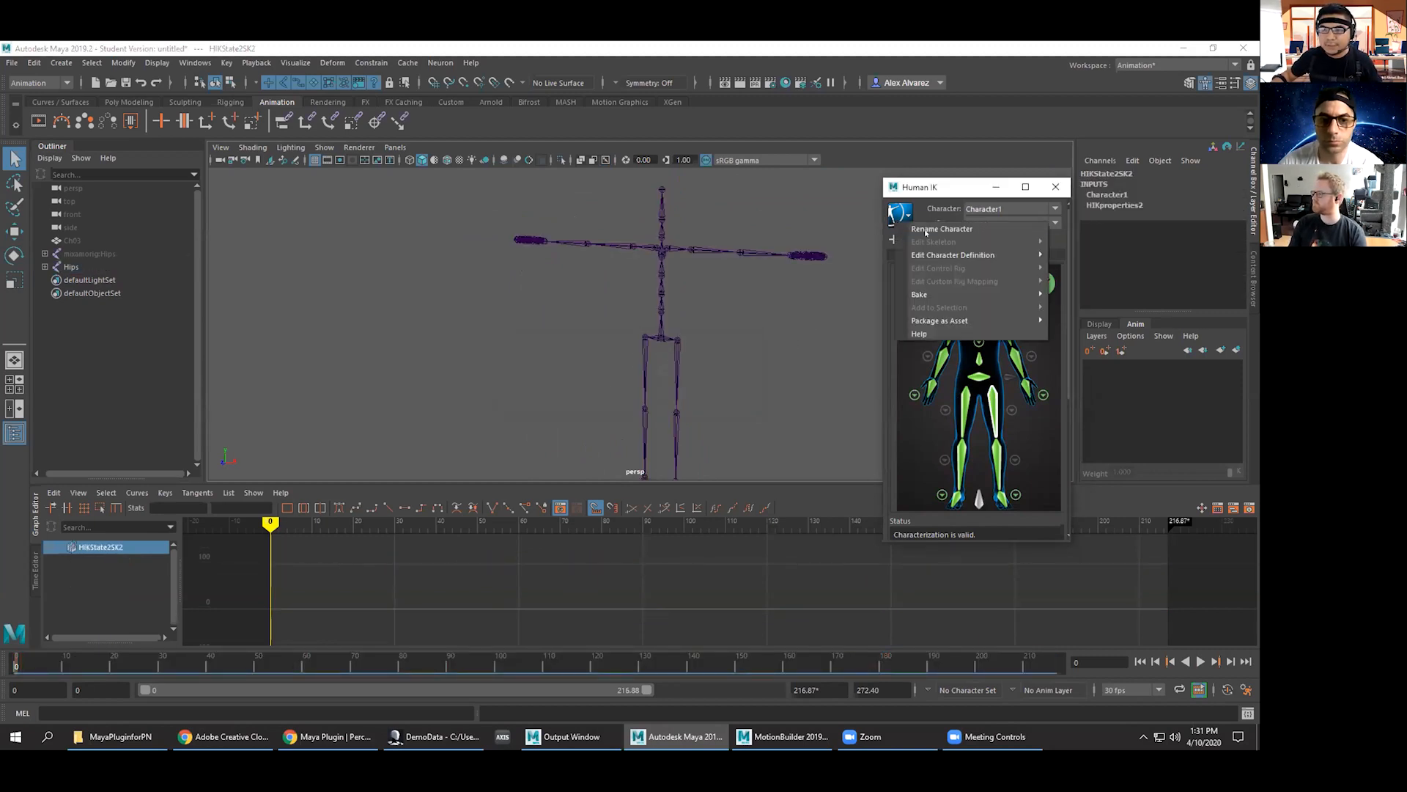
left_click(939, 228)
type("AXIS")
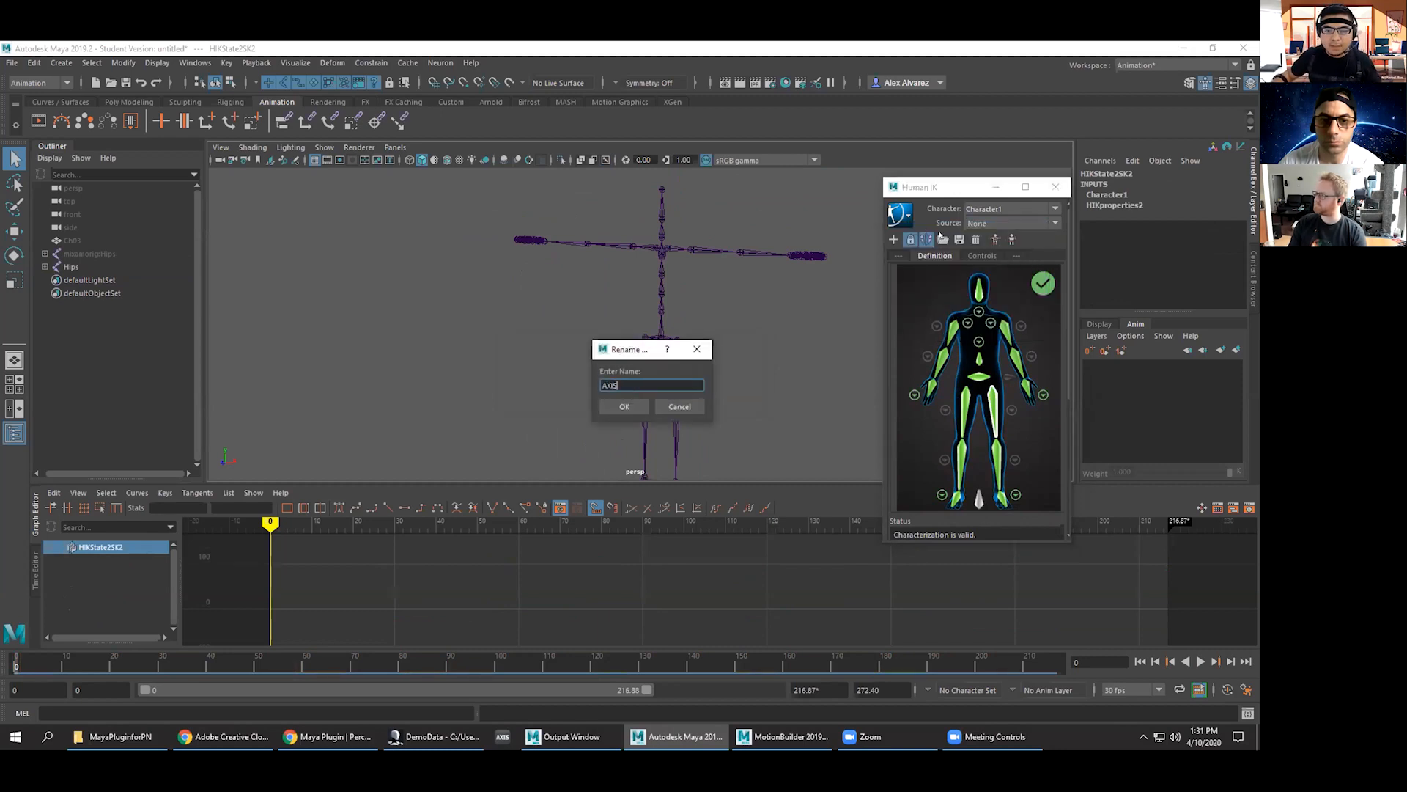
left_click(624, 406)
Start playback of the motion skeleton and bring the timeline back to frame 0.
key("alt+v")
mouse_move(6, 645)
left_mouse_down()
mouse_move(143, 660)
mouse_move(767, 659)
mouse_move(8, 660)
left_mouse_up()
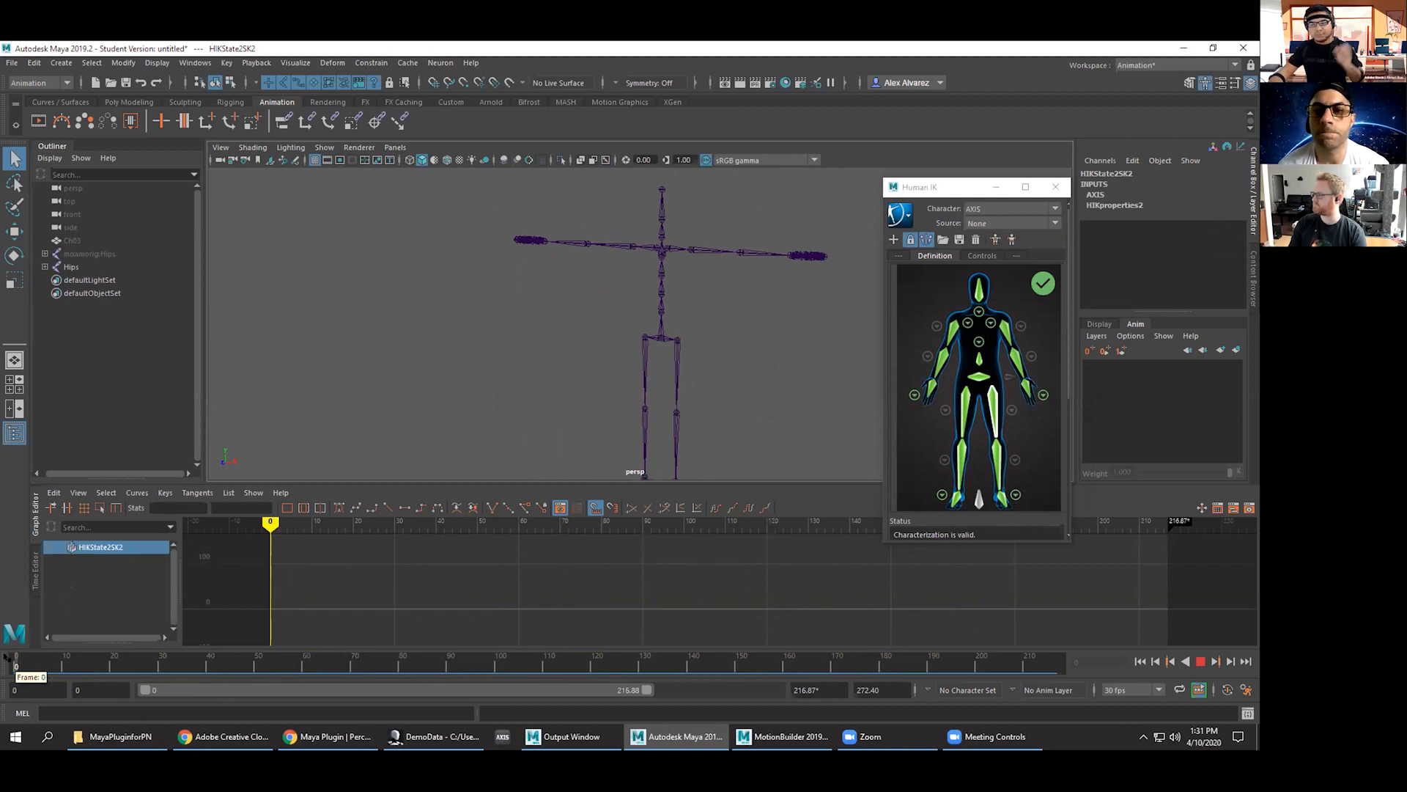
mouse_move(11, 645)
left_mouse_down()
mouse_move(28, 646)
mouse_move(10, 646)
left_mouse_up()
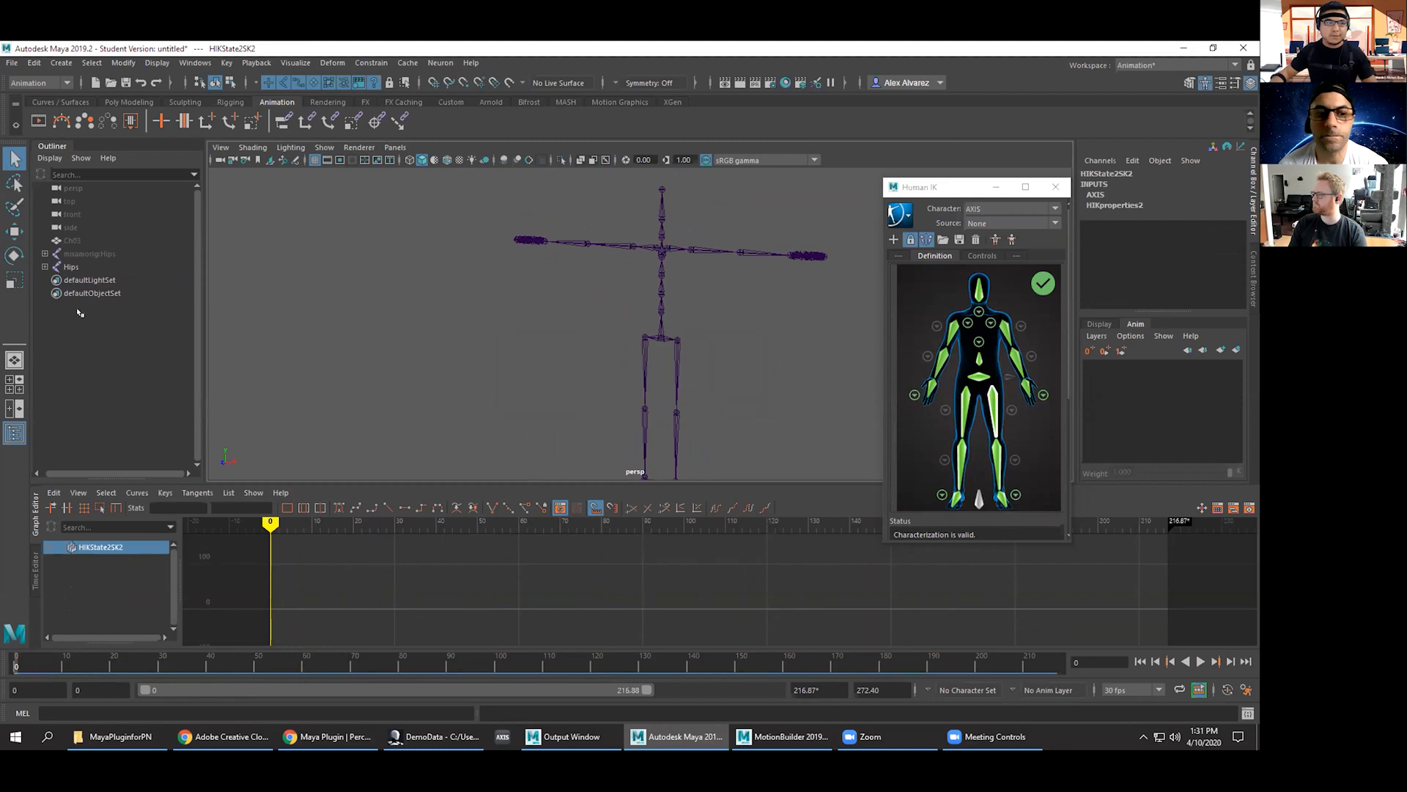
Show the hidden Ch03 mesh and mixamorig:Hips skeleton again, then clear the selection.
left_click(71, 267)
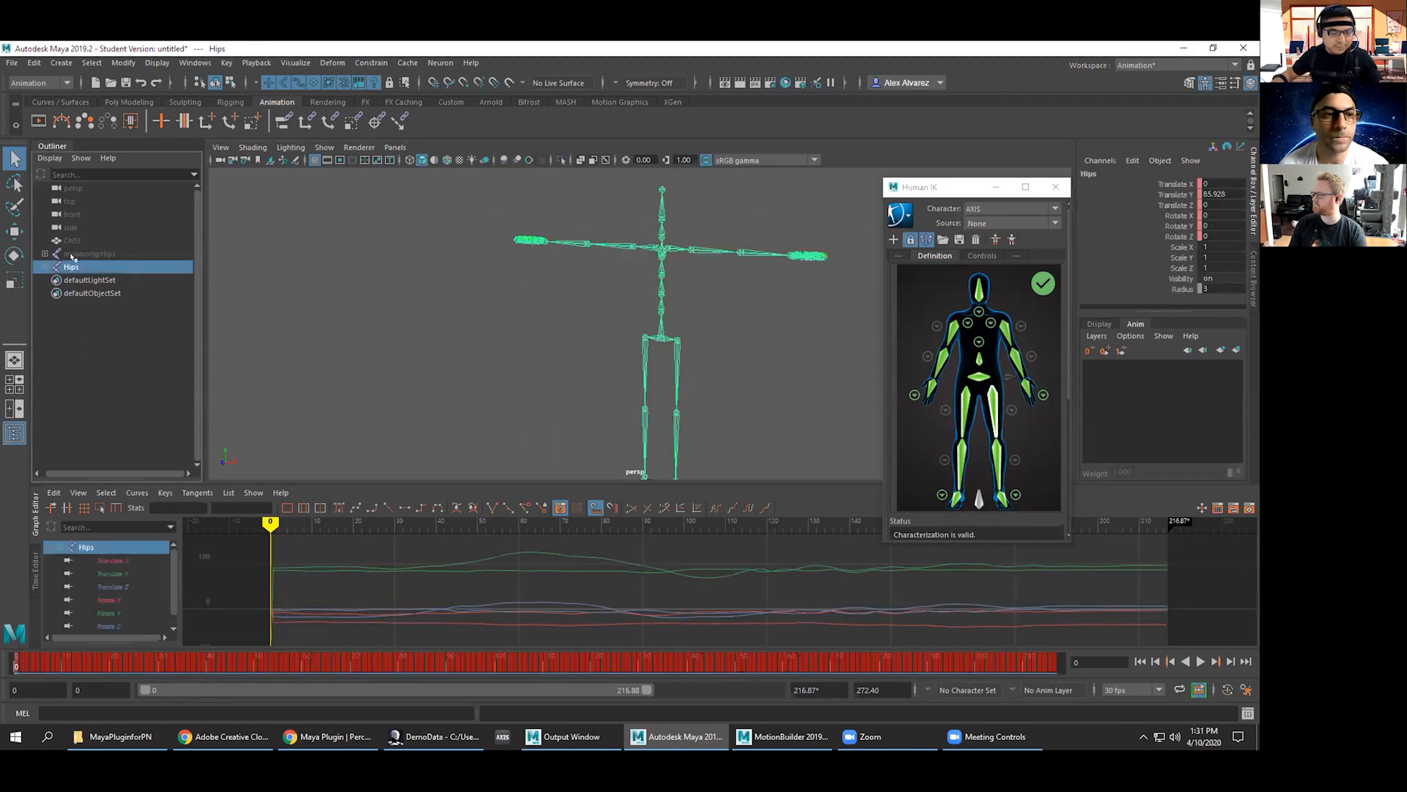
left_click(71, 252, "shift")
key("ctrl+shift+h")
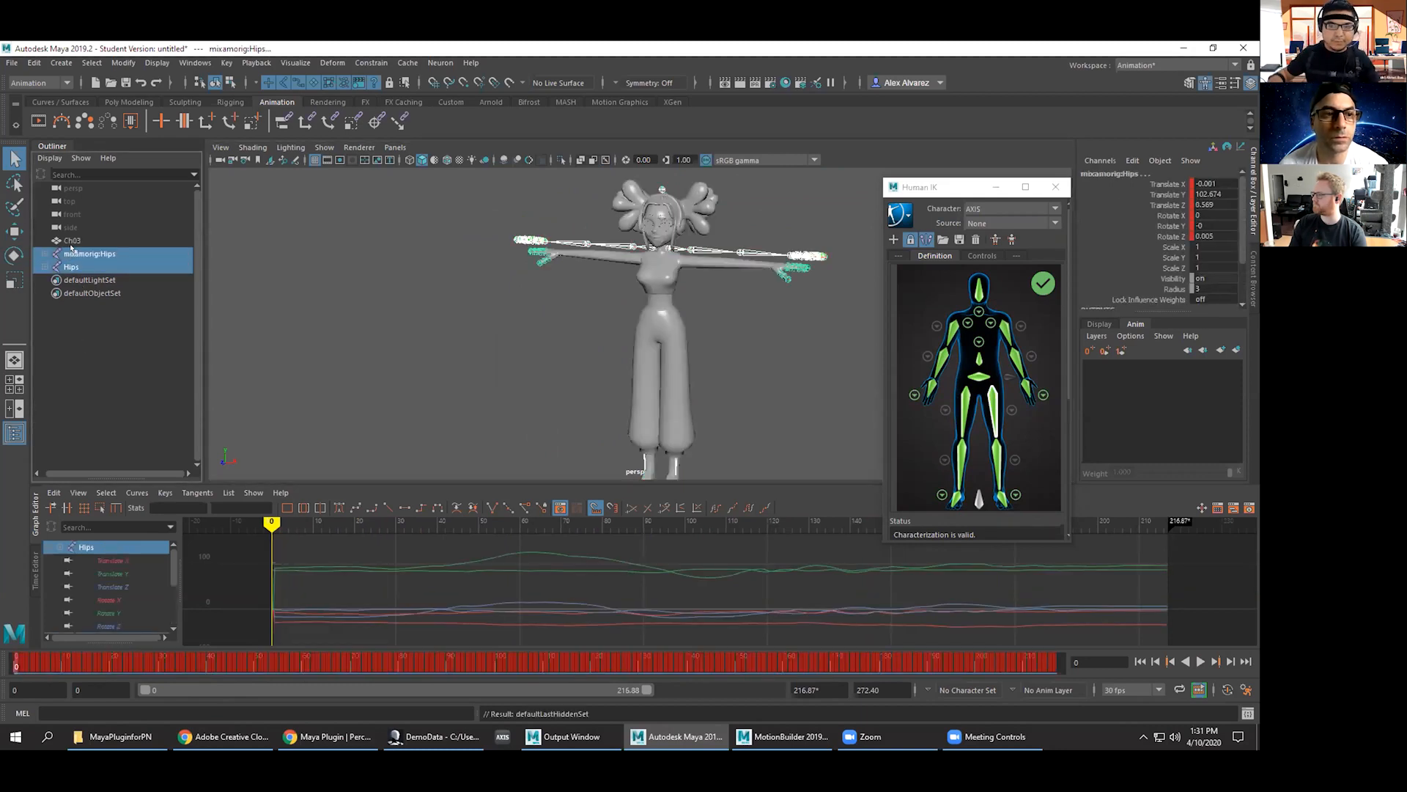
left_click(253, 279)
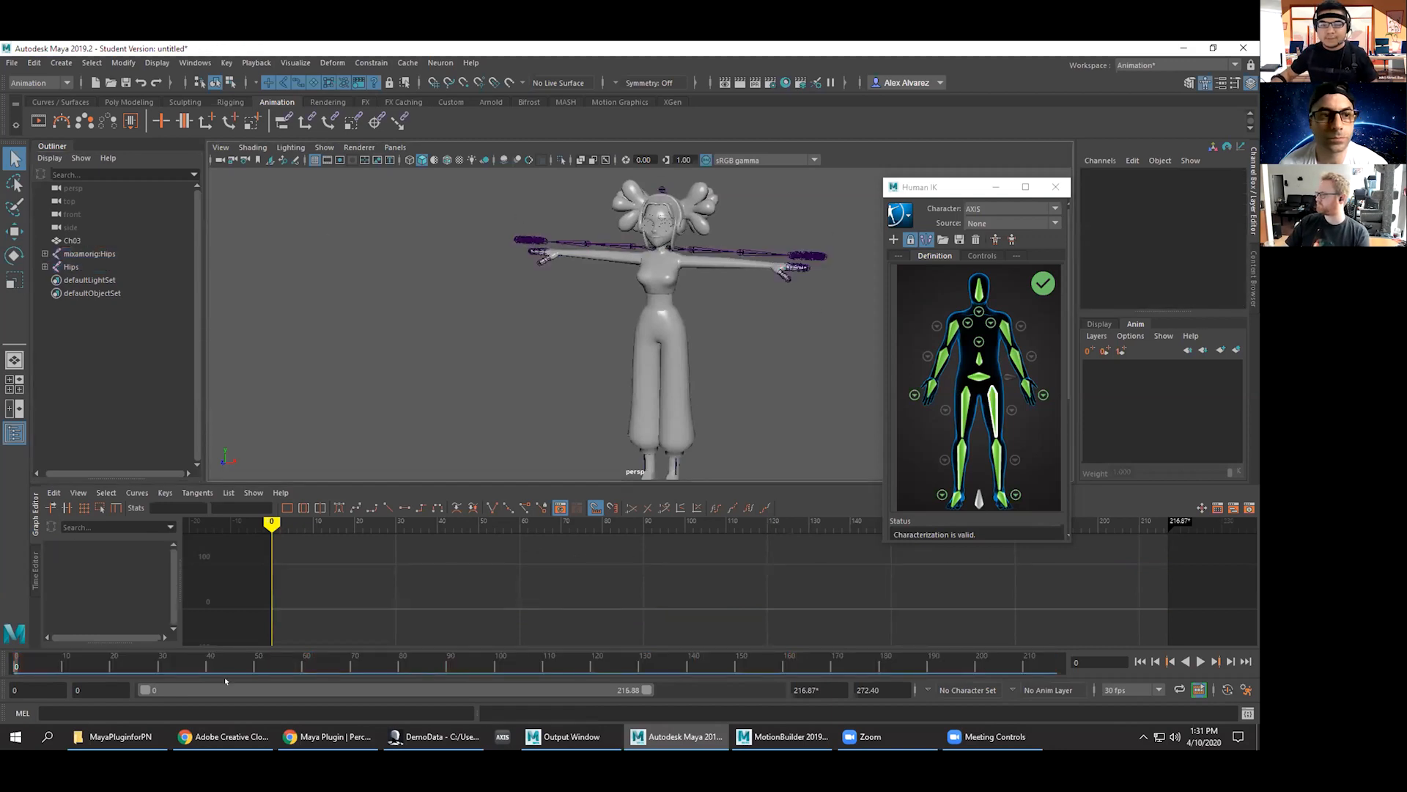
Try to retarget AXIS onto MIXAMO by setting AXIS as its source and accepting the definition lock, and undo it.
mouse_move(17, 664)
left_mouse_down()
mouse_move(440, 664)
mouse_move(16, 664)
left_mouse_up()
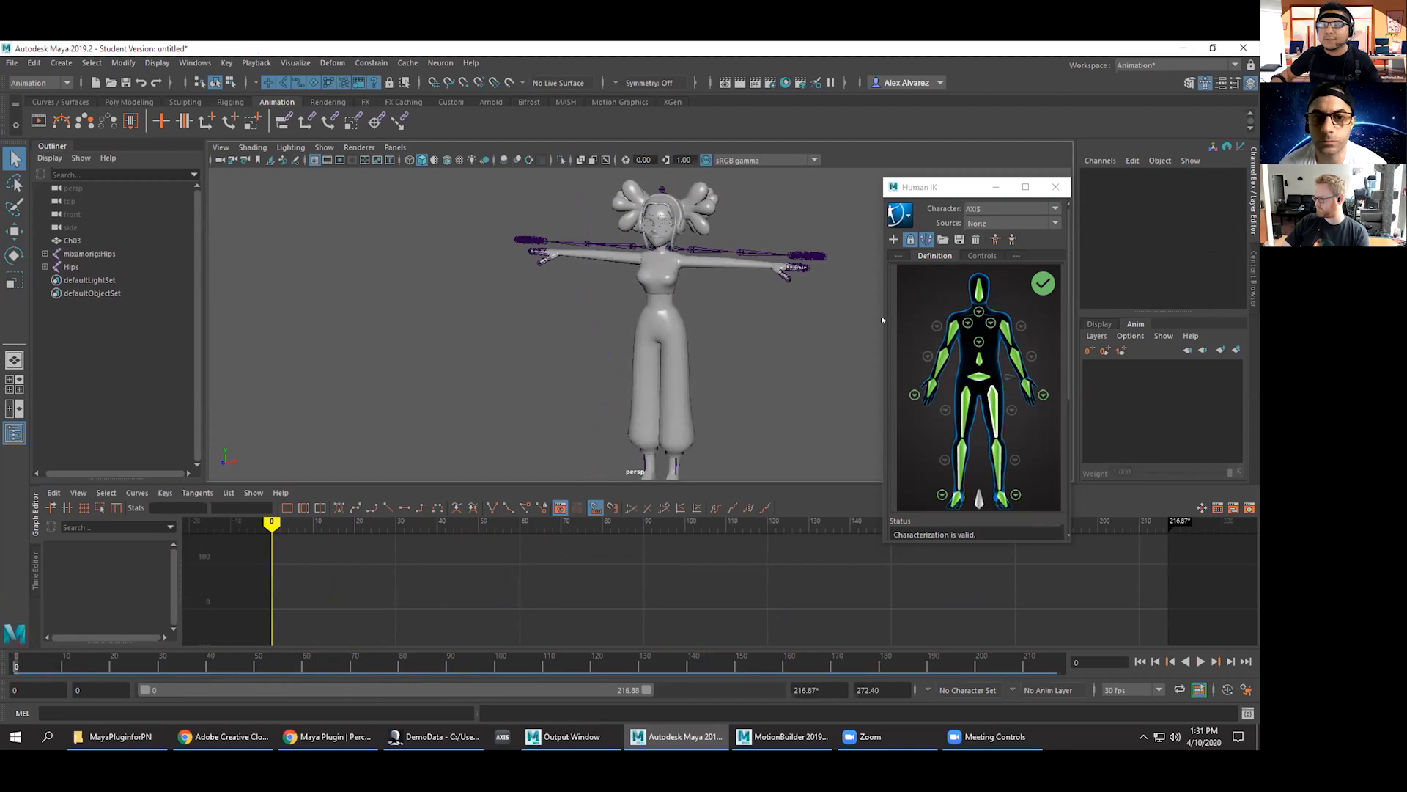
left_click(986, 223)
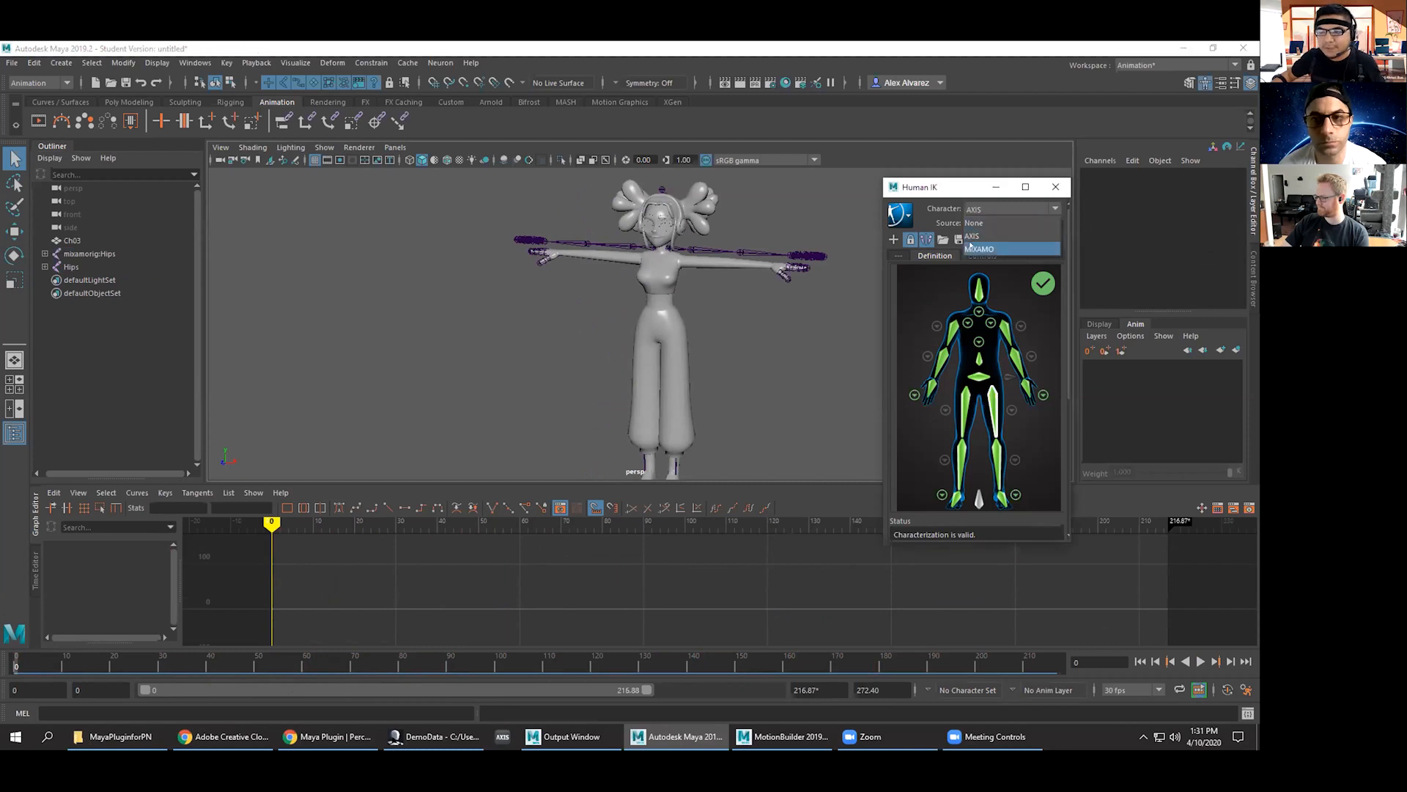
left_click(972, 248)
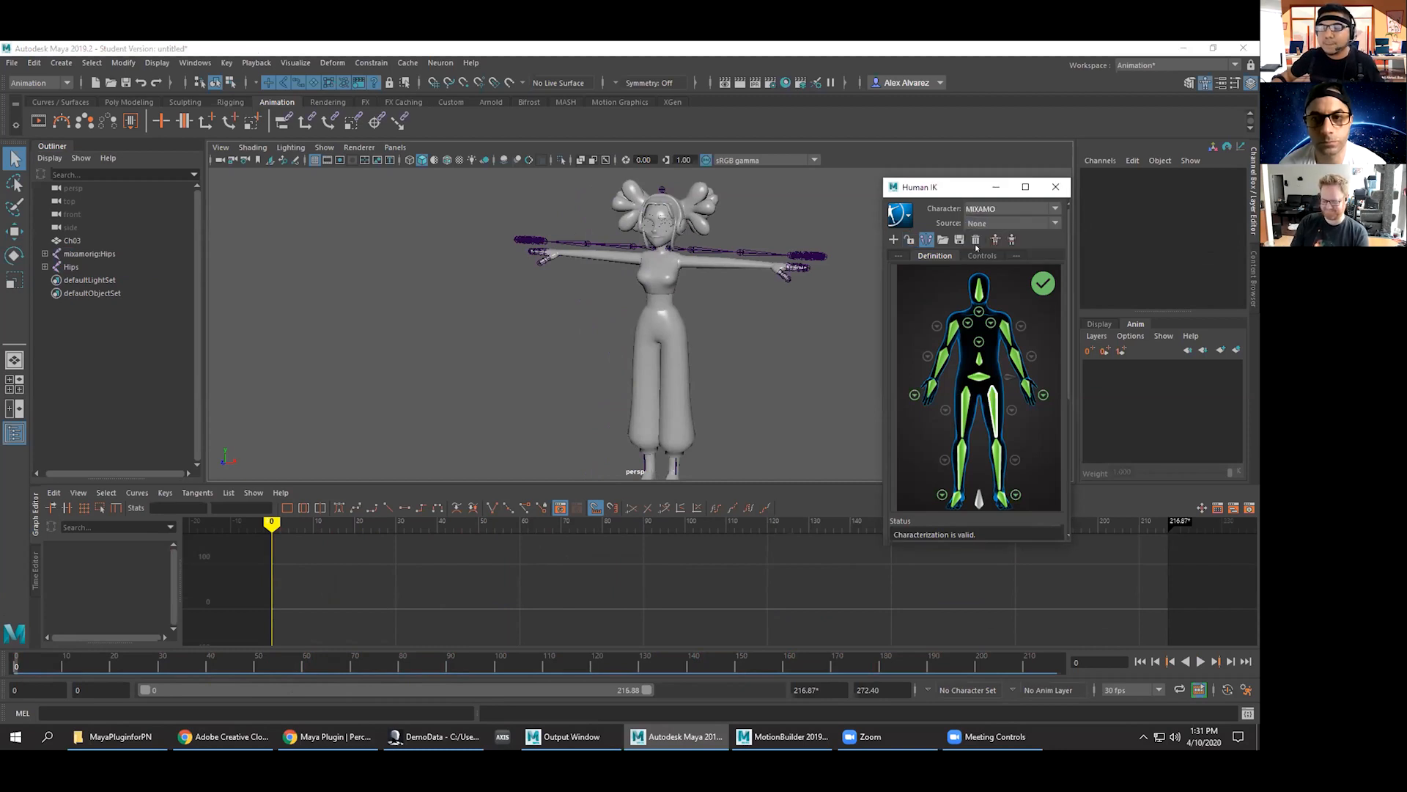
left_click(971, 223)
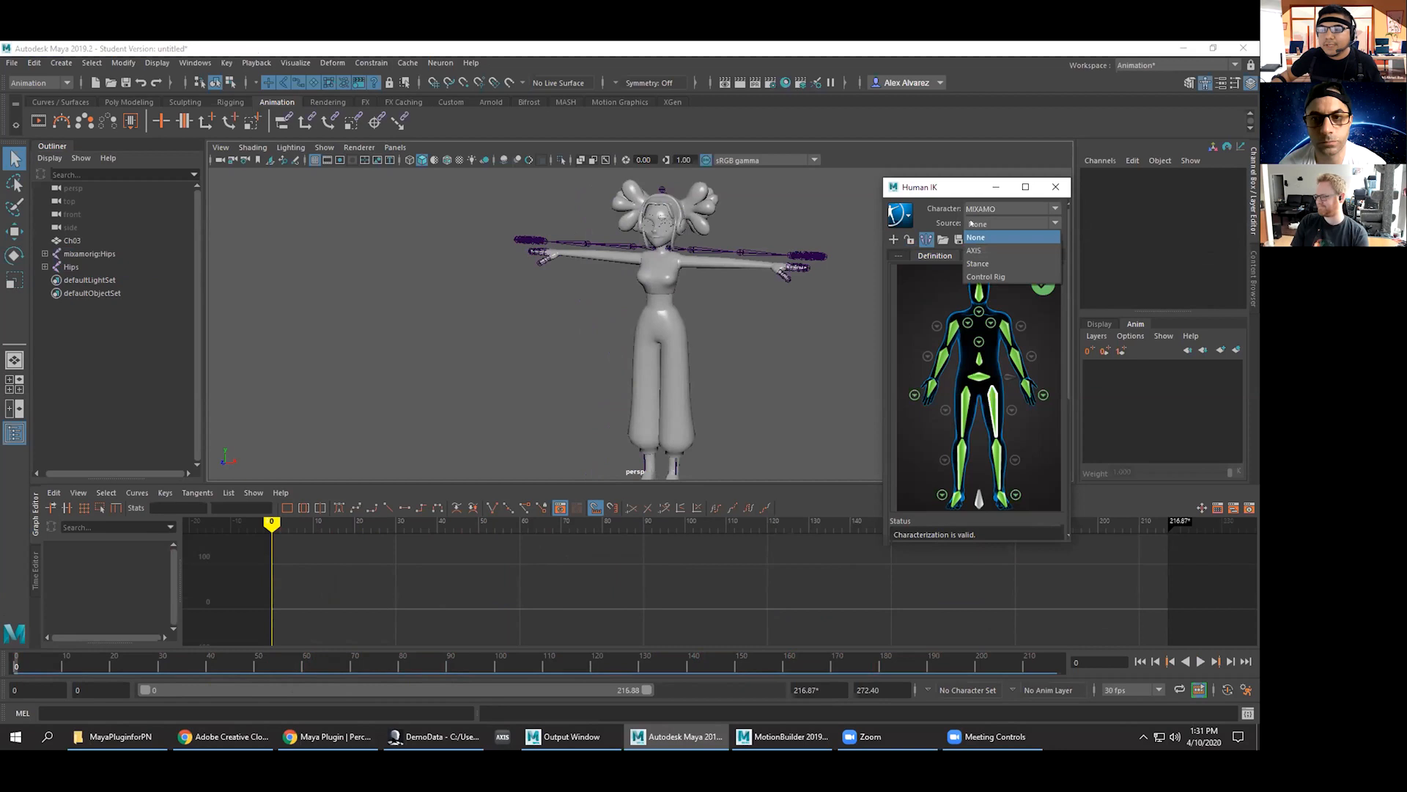
left_click(989, 248)
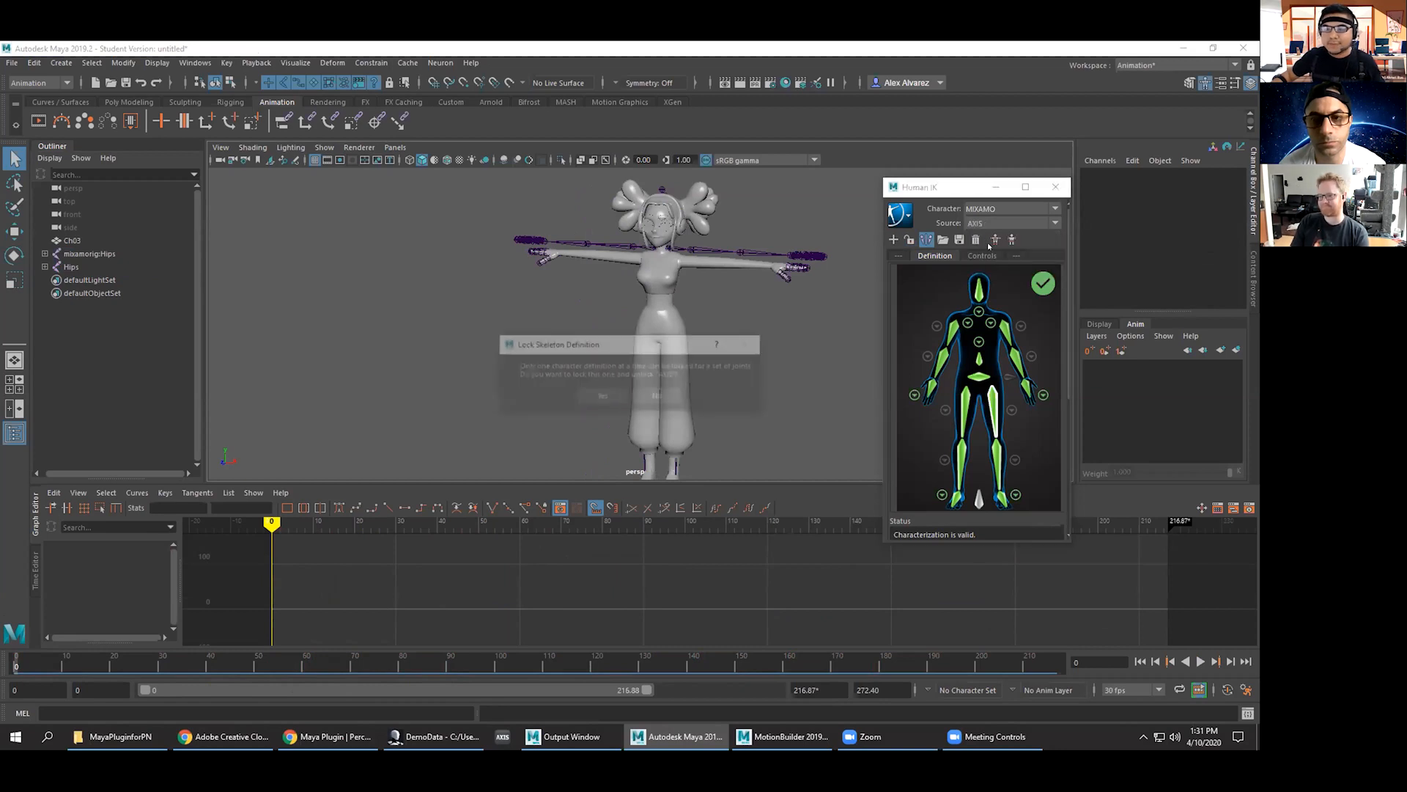
left_click(584, 395)
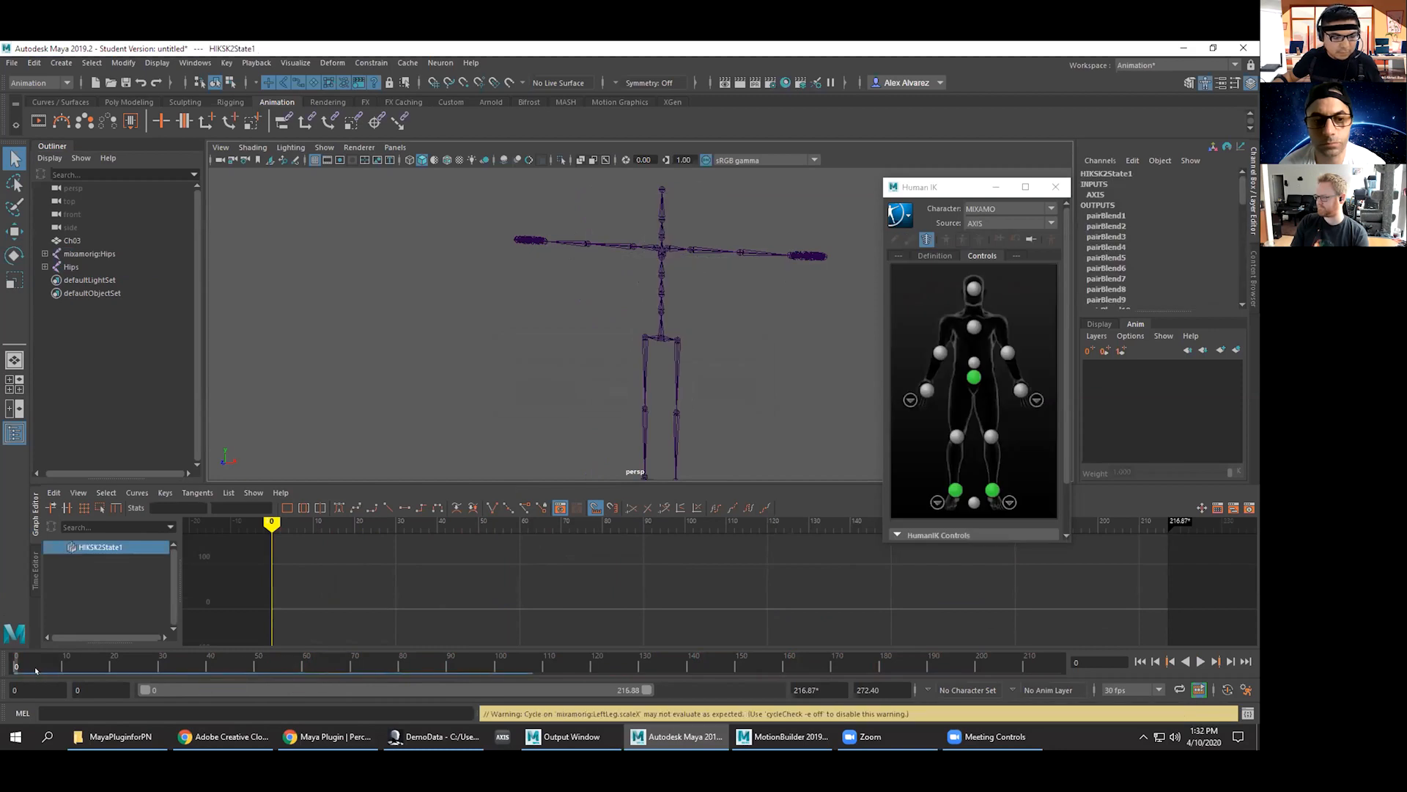
mouse_move(18, 668)
left_mouse_down()
mouse_move(316, 665)
mouse_move(334, 650)
mouse_move(381, 660)
mouse_move(7, 666)
left_mouse_up()
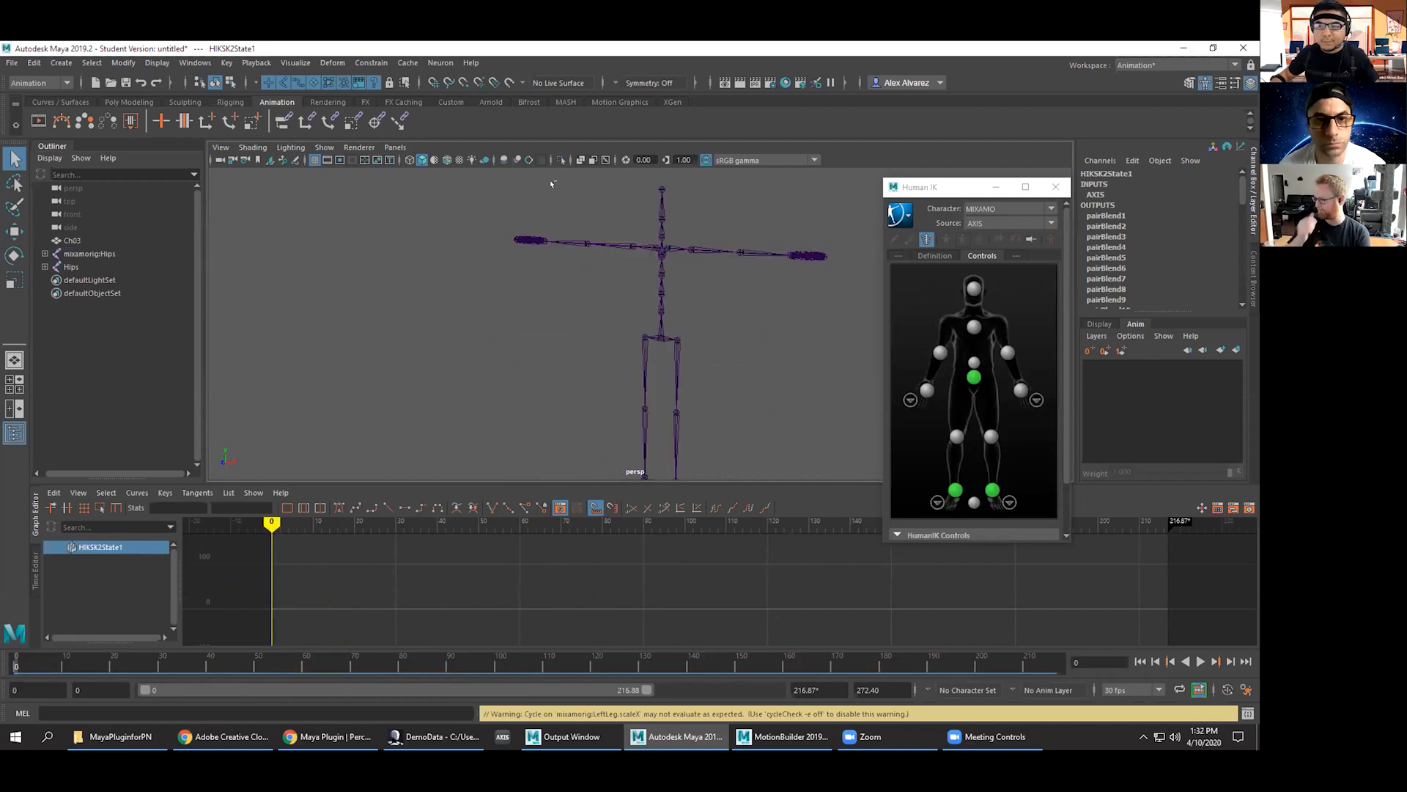
key("ctrl+z")
Lock the MIXAMO definition first, accepting that AXIS gets unlocked, and try AXIS as its source again.
left_click(925, 255)
left_click(908, 240)
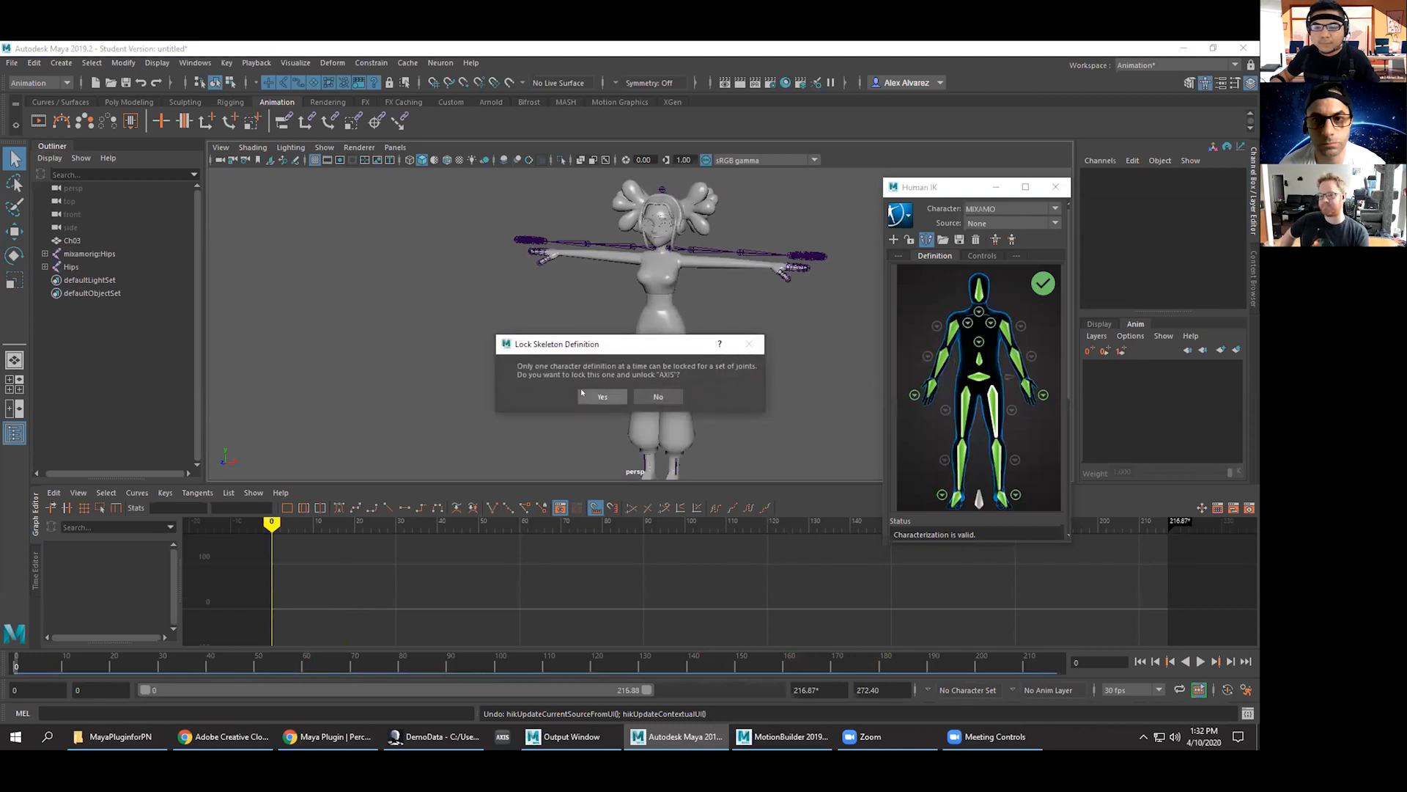
left_click(582, 393)
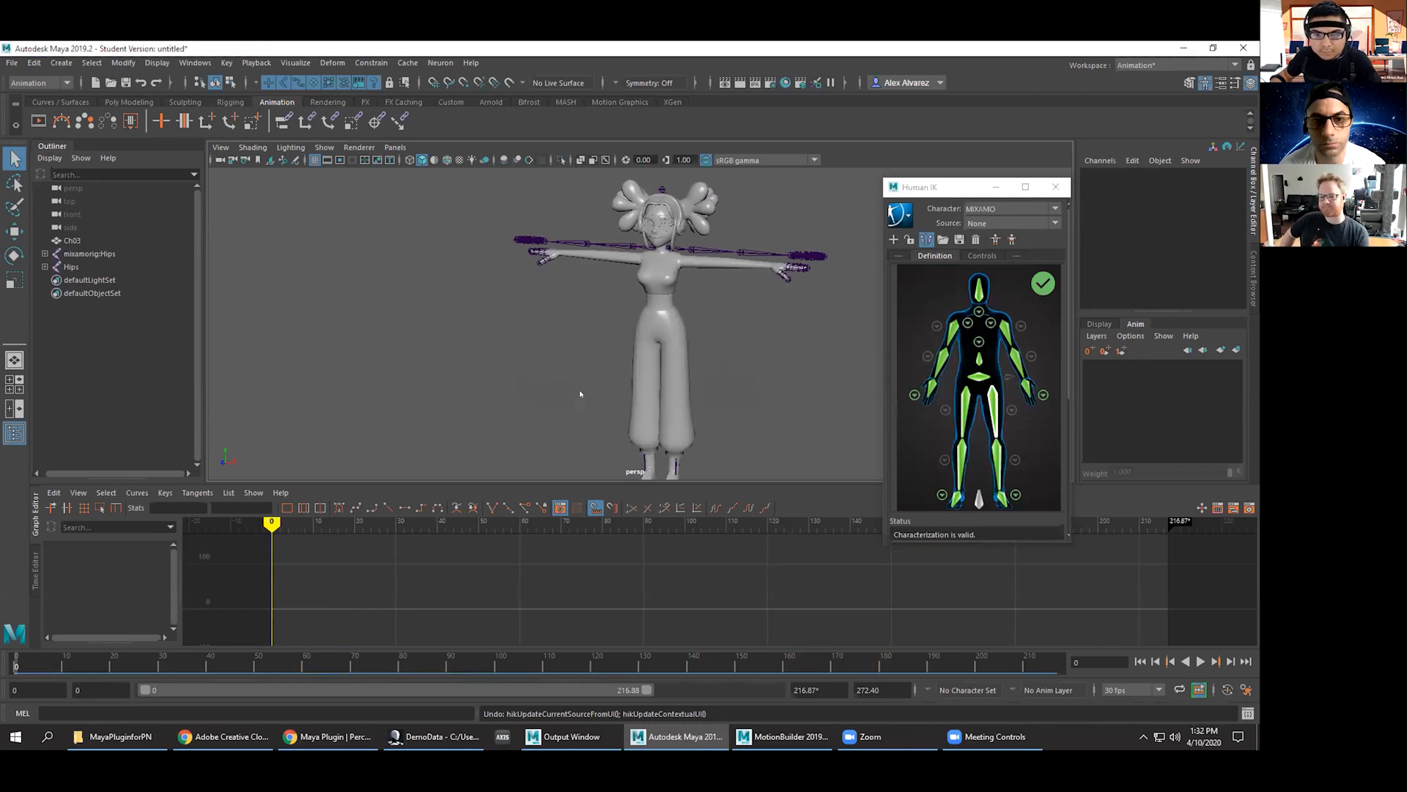
left_click(990, 224)
left_click(977, 250)
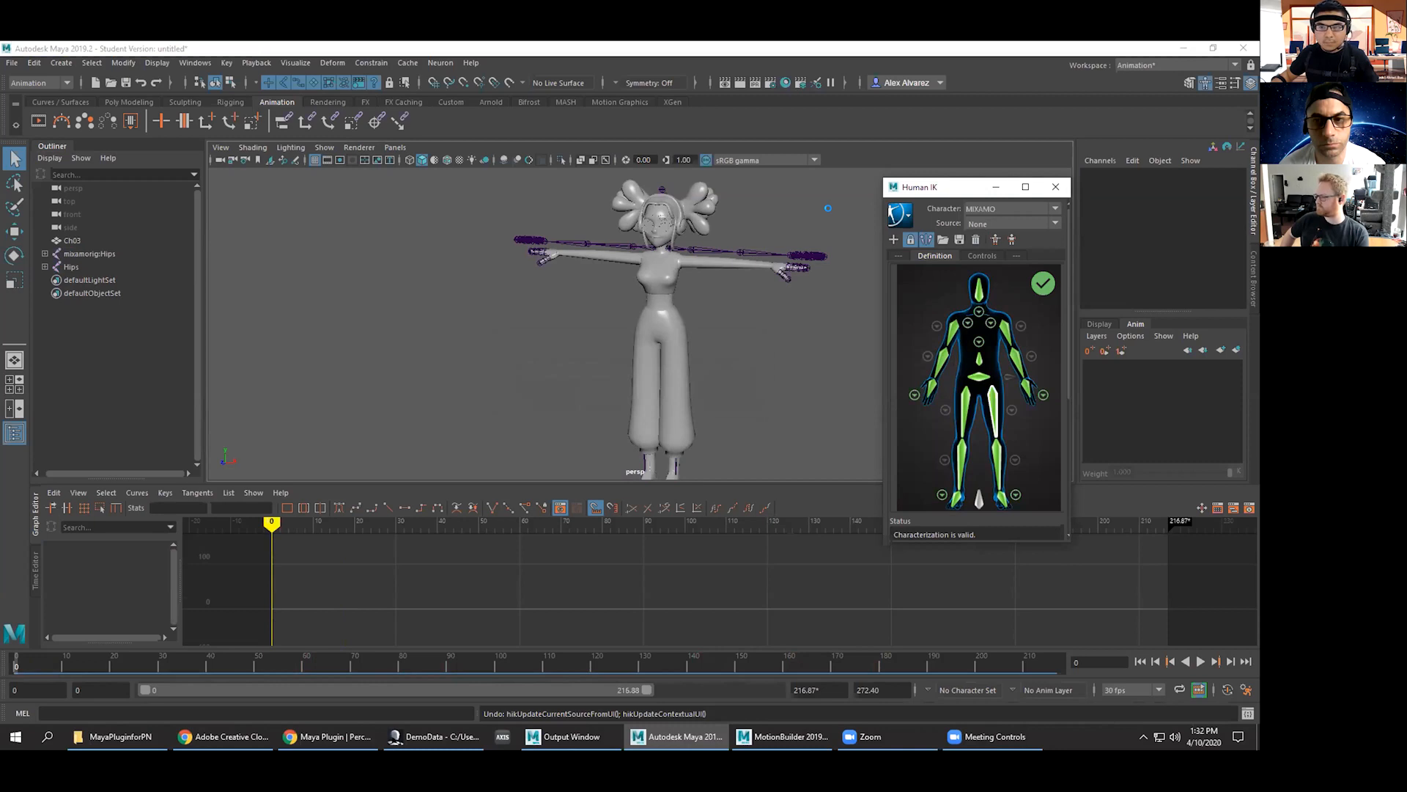
mouse_move(6, 660)
left_mouse_down()
mouse_move(76, 661)
mouse_move(6, 668)
left_mouse_up()
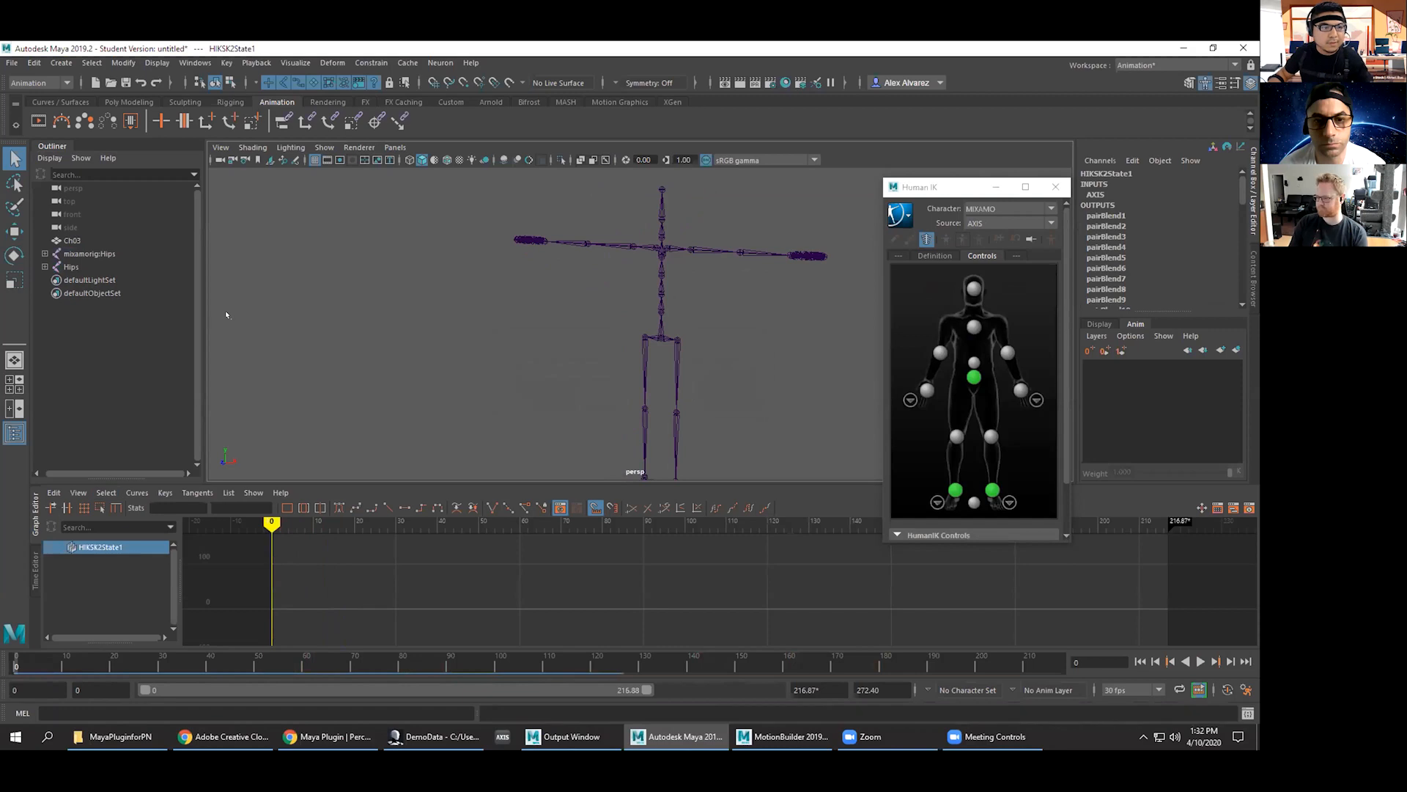
Undo the source assignment on MIXAMO, start playback and bring the timeline back to frame 0.
key("ctrl+z")
left_click(104, 253)
key("ctrl+z")
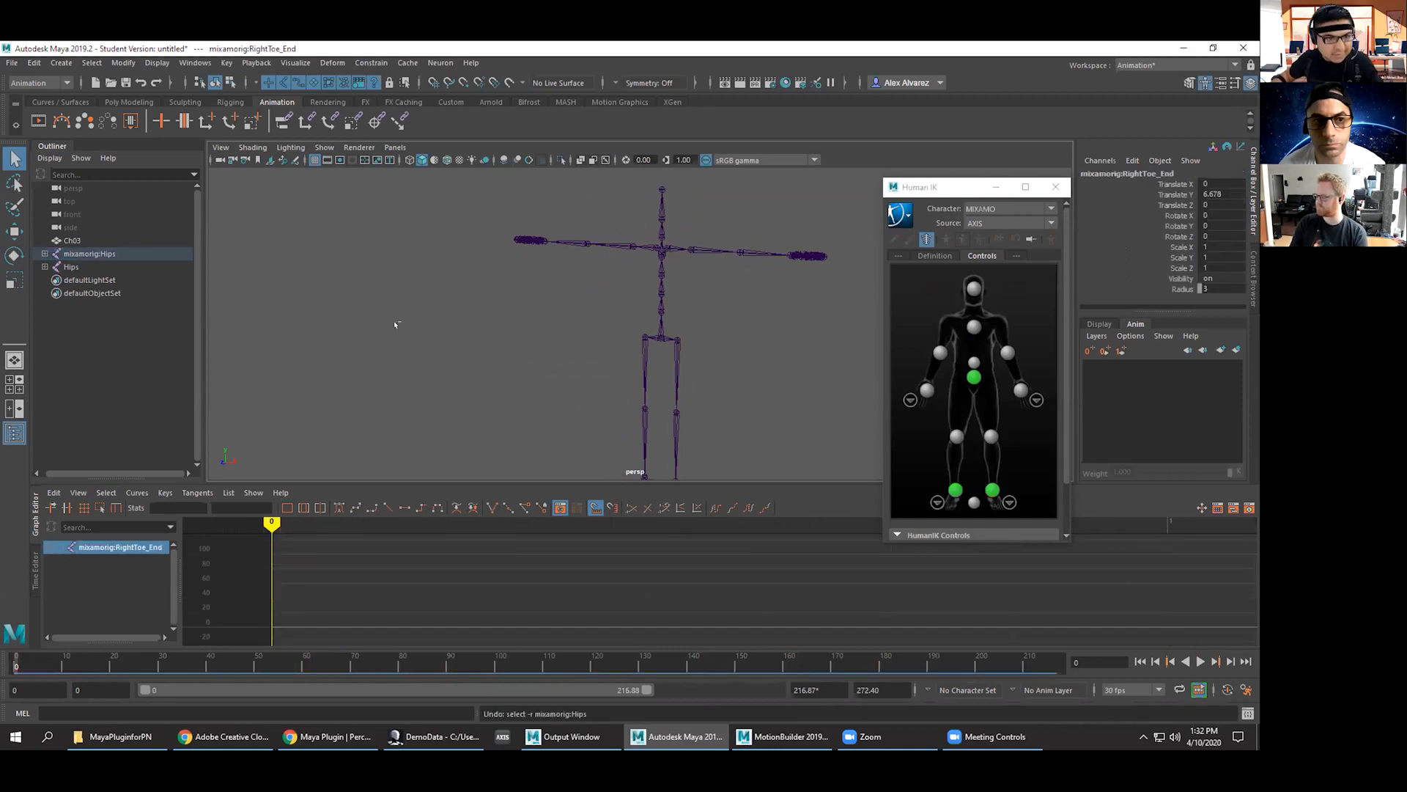
key("ctrl+z")
key("ctrl+z")
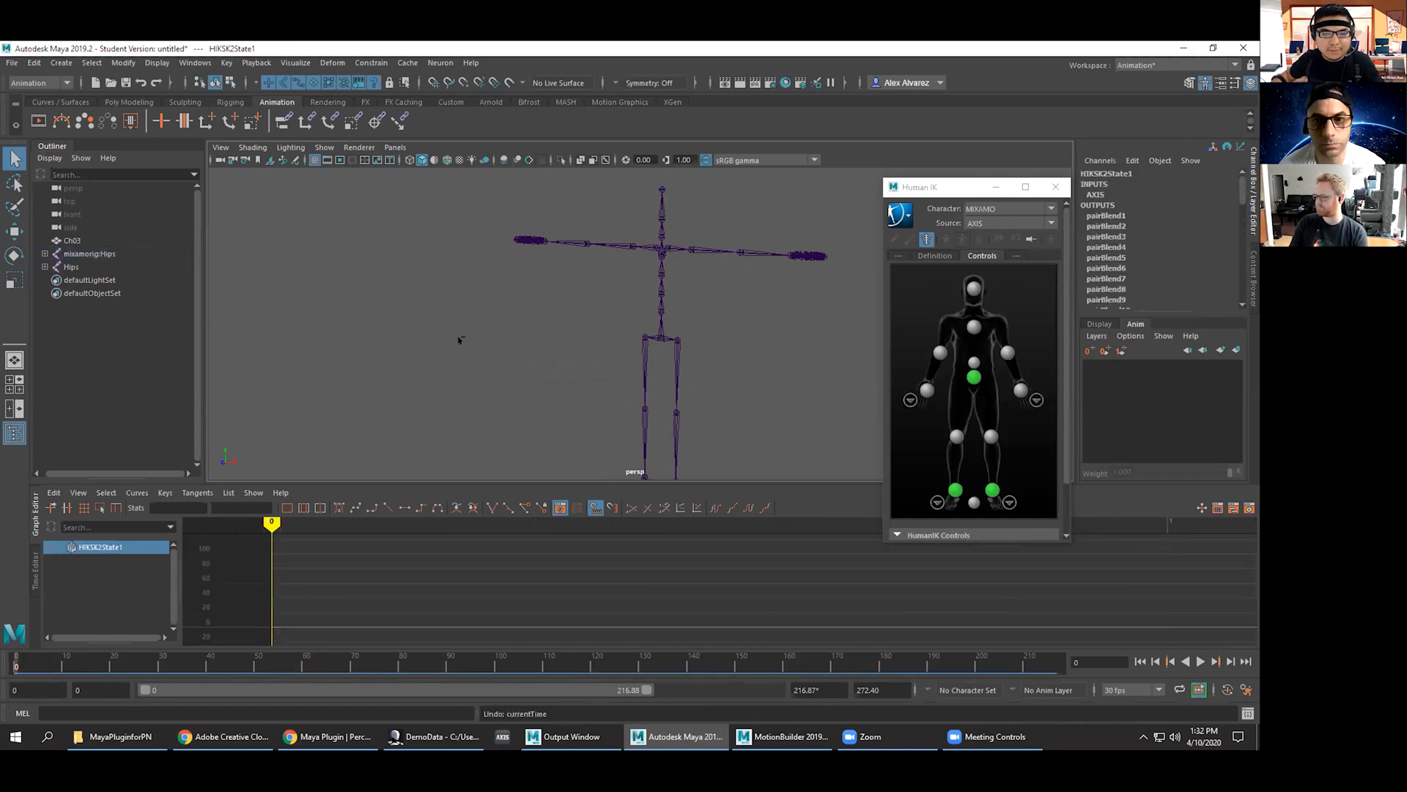
key("ctrl+z")
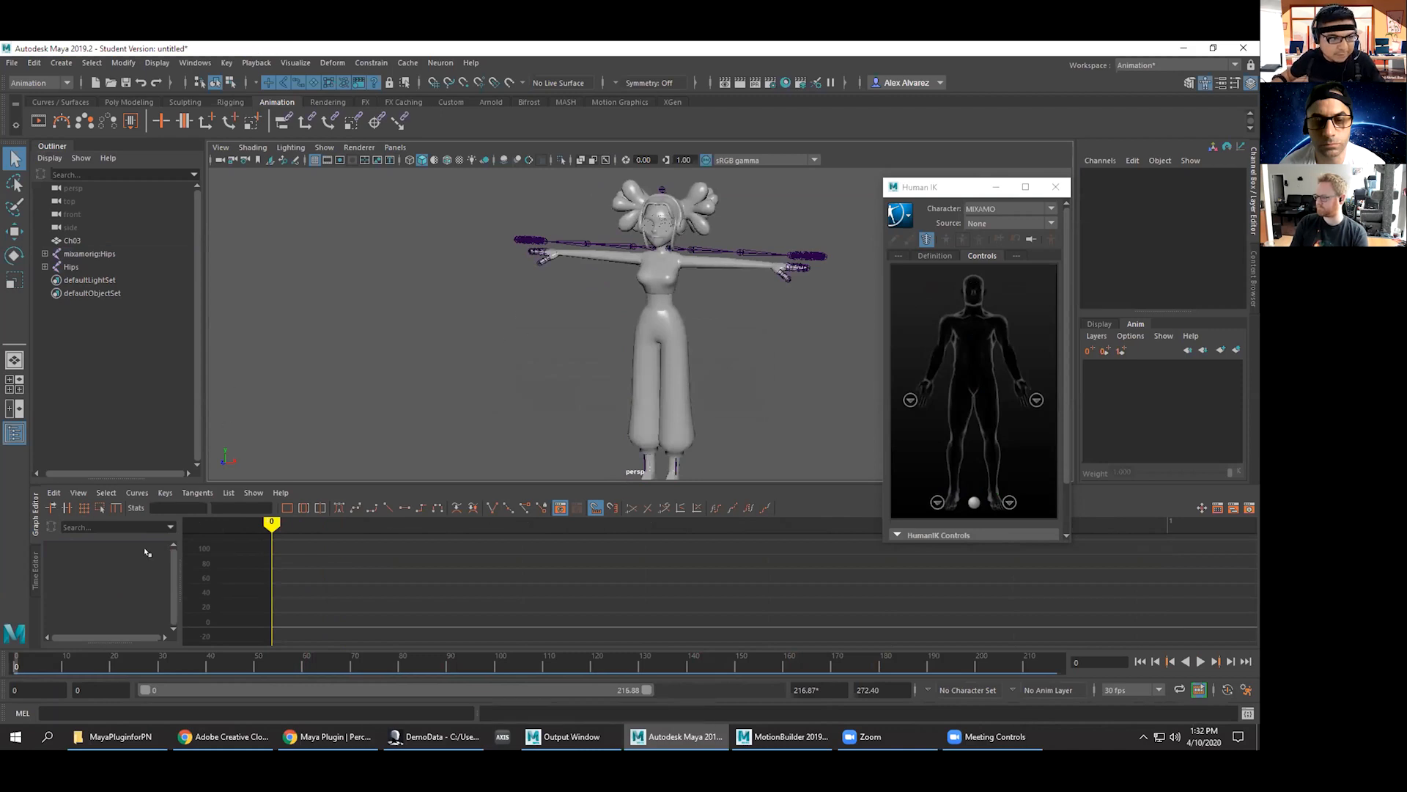
key("alt+v")
left_click_drag(68, 659, 4, 681)
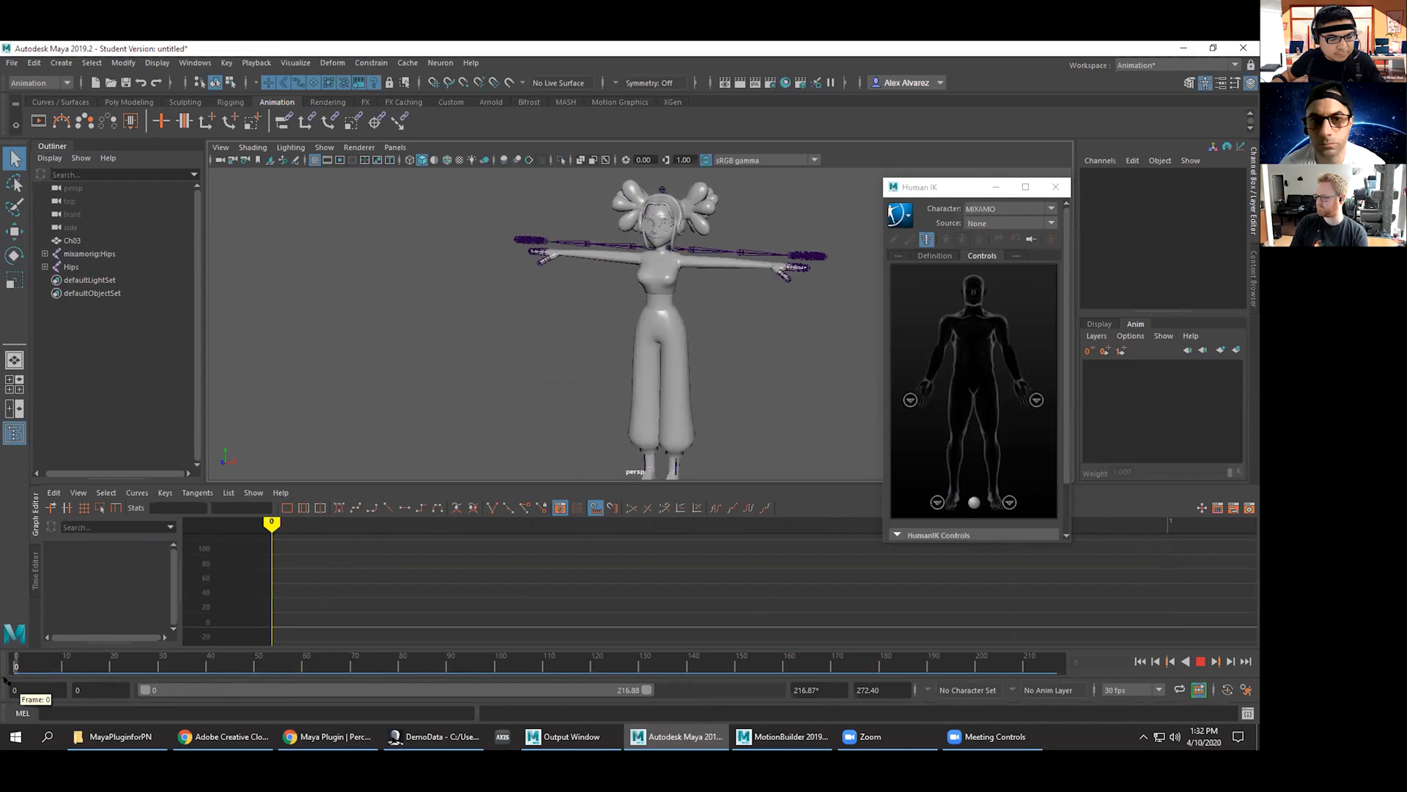
Retry AXIS as the source of the already locked MIXAMO character and scrub the first frames to check the retarget.
left_click(991, 219)
left_click(990, 211)
left_click(927, 255)
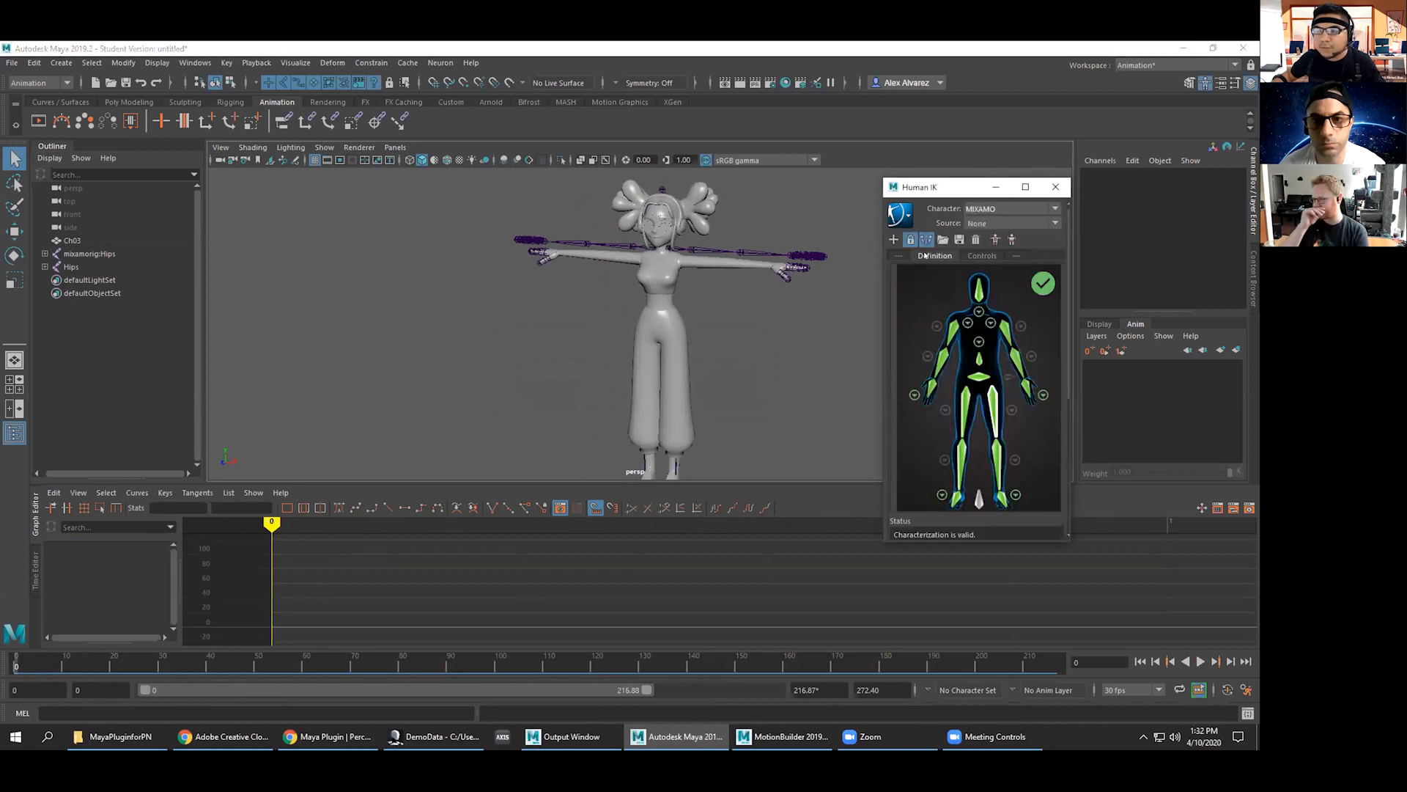
left_click(978, 224)
left_click(975, 246)
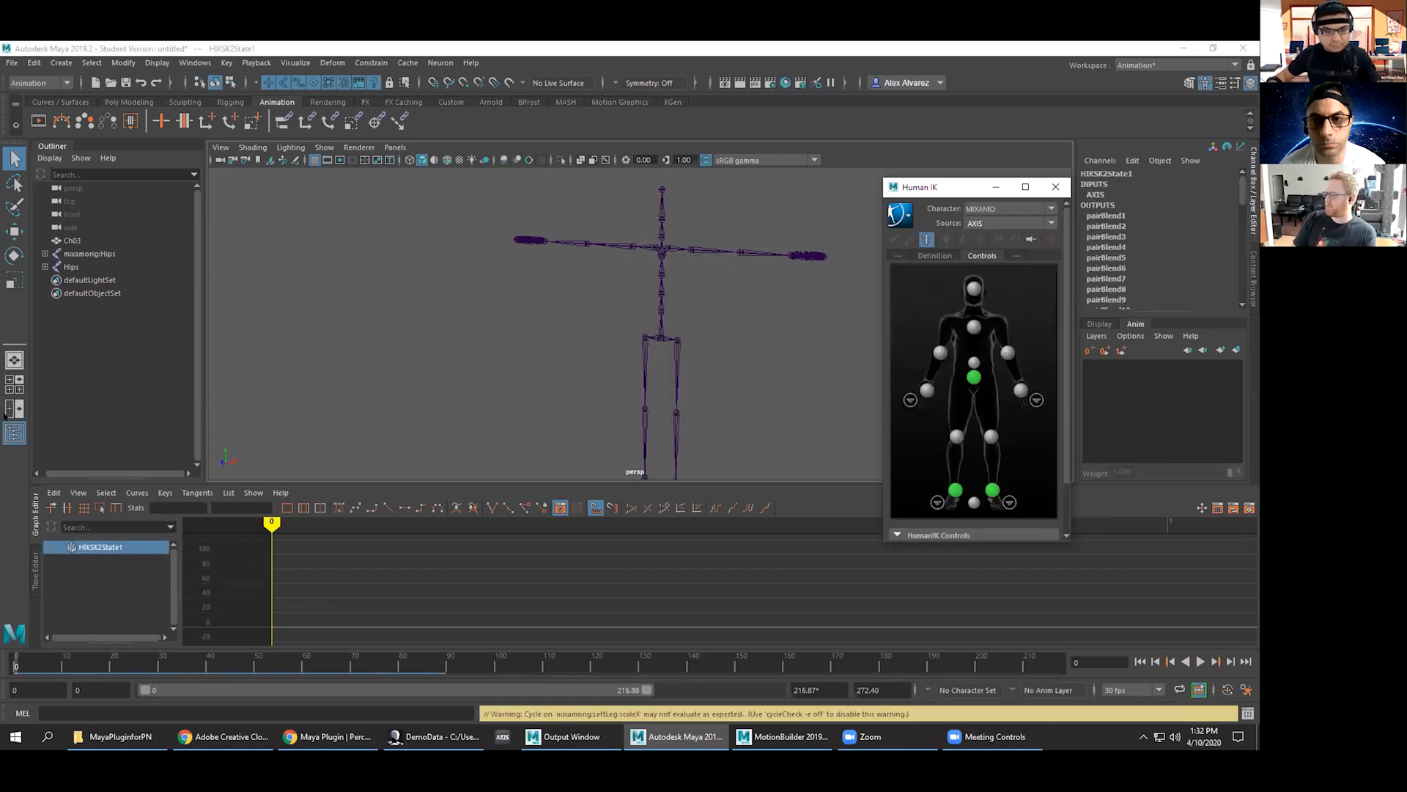
left_click_drag(21, 659, 98, 655)
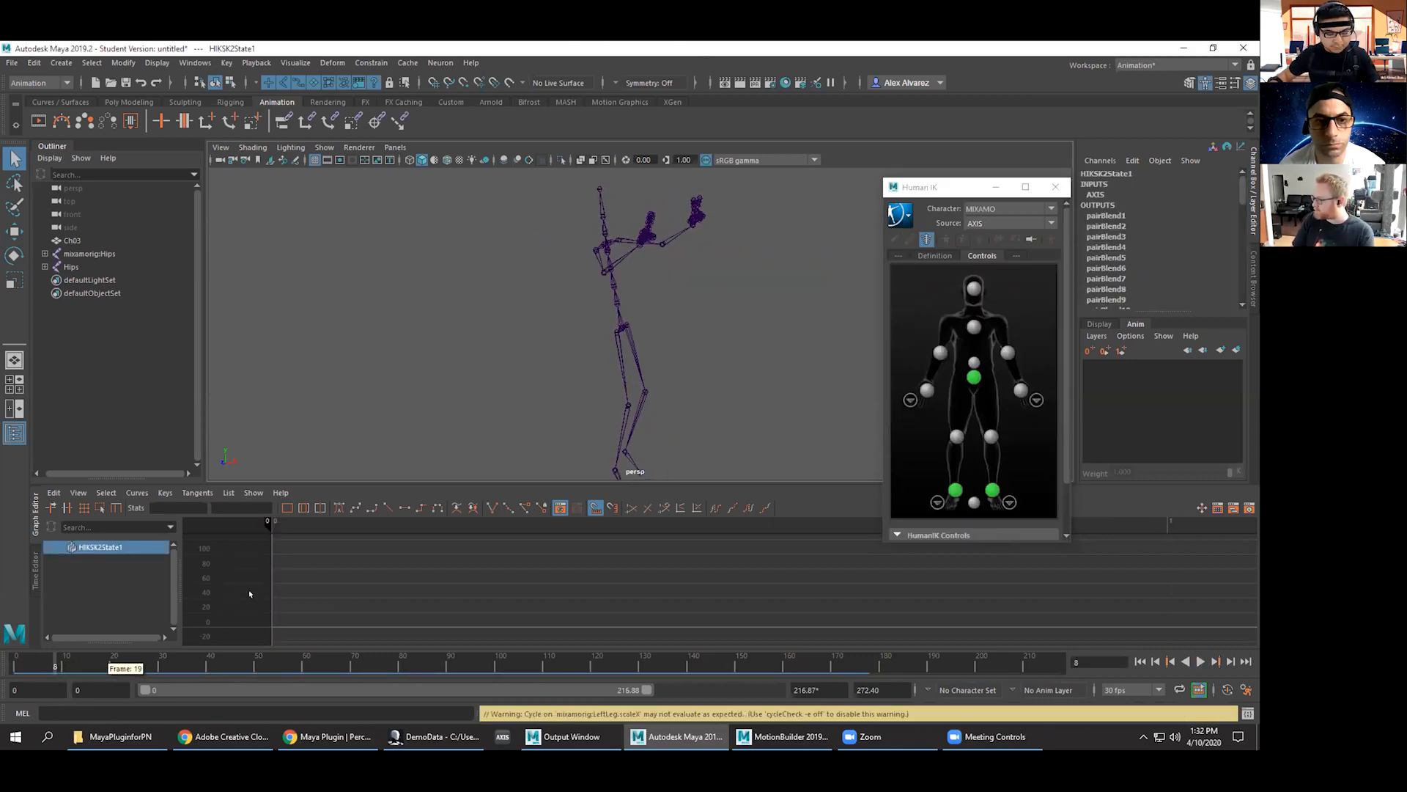
Undo the last retarget attempt and start over with a new empty scene.
key("ctrl+z")
key("ctrl+z")
left_click(12, 62)
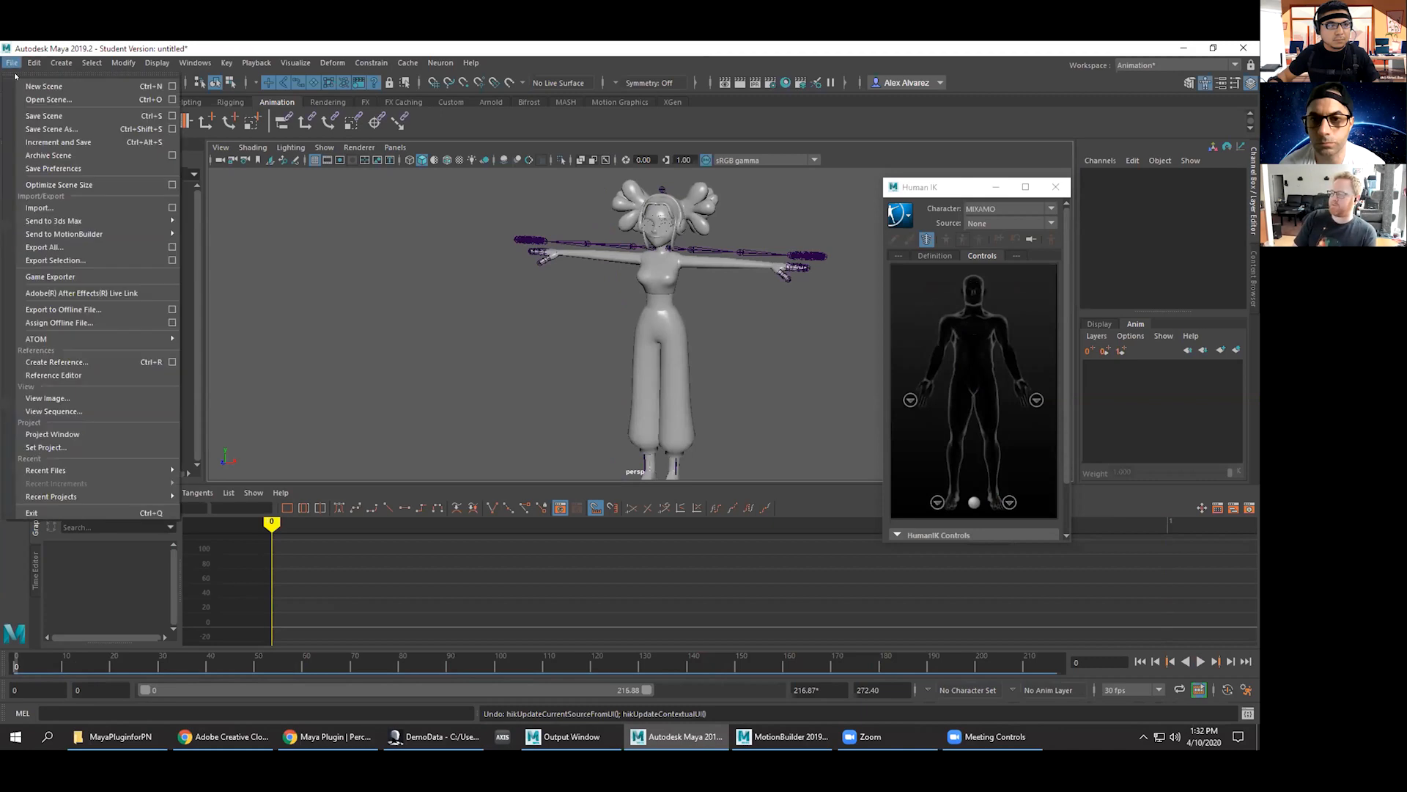
left_click(32, 87)
left_click(622, 392)
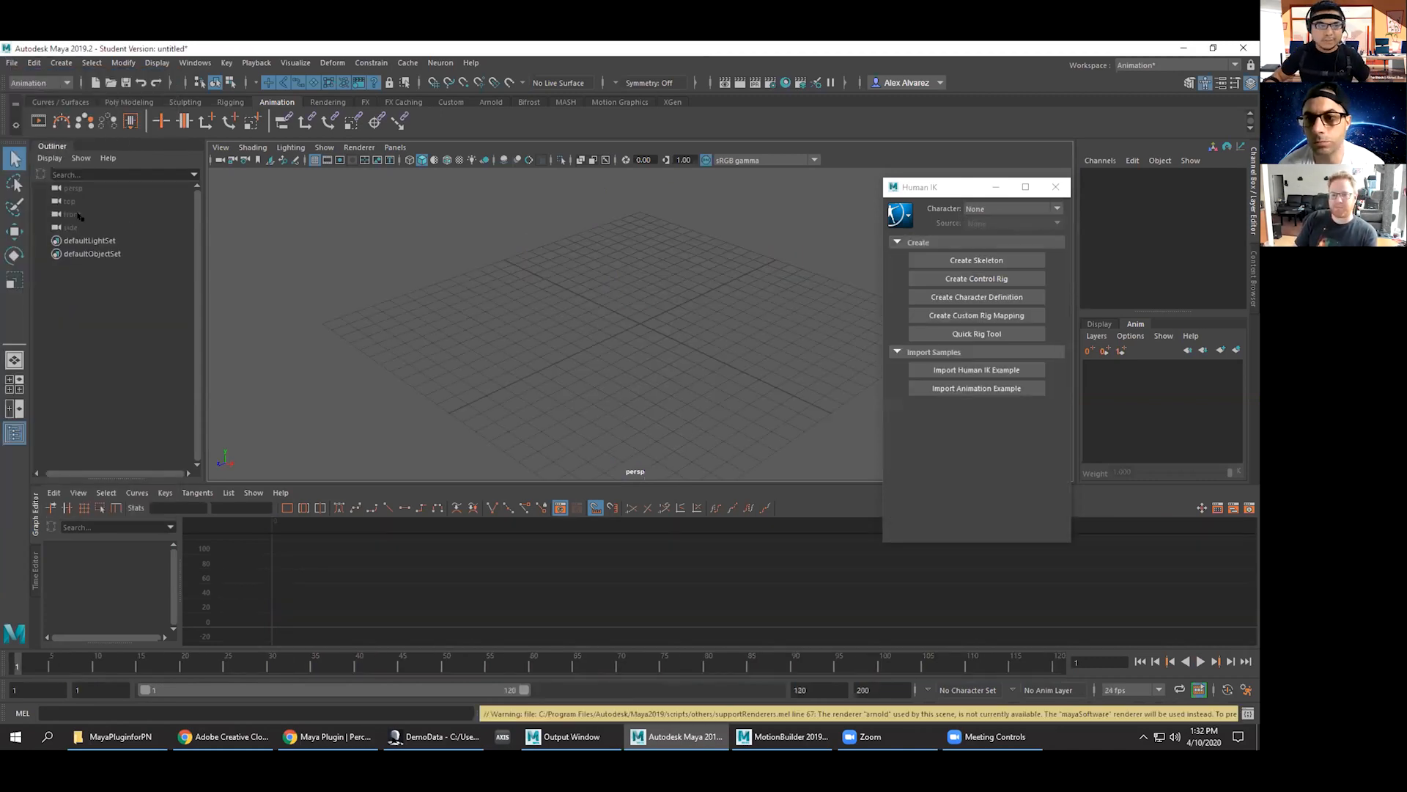
Import the processed WebinarDemo FBX take from the AXIS STUDIO folder and frame the skeleton.
left_click(12, 62)
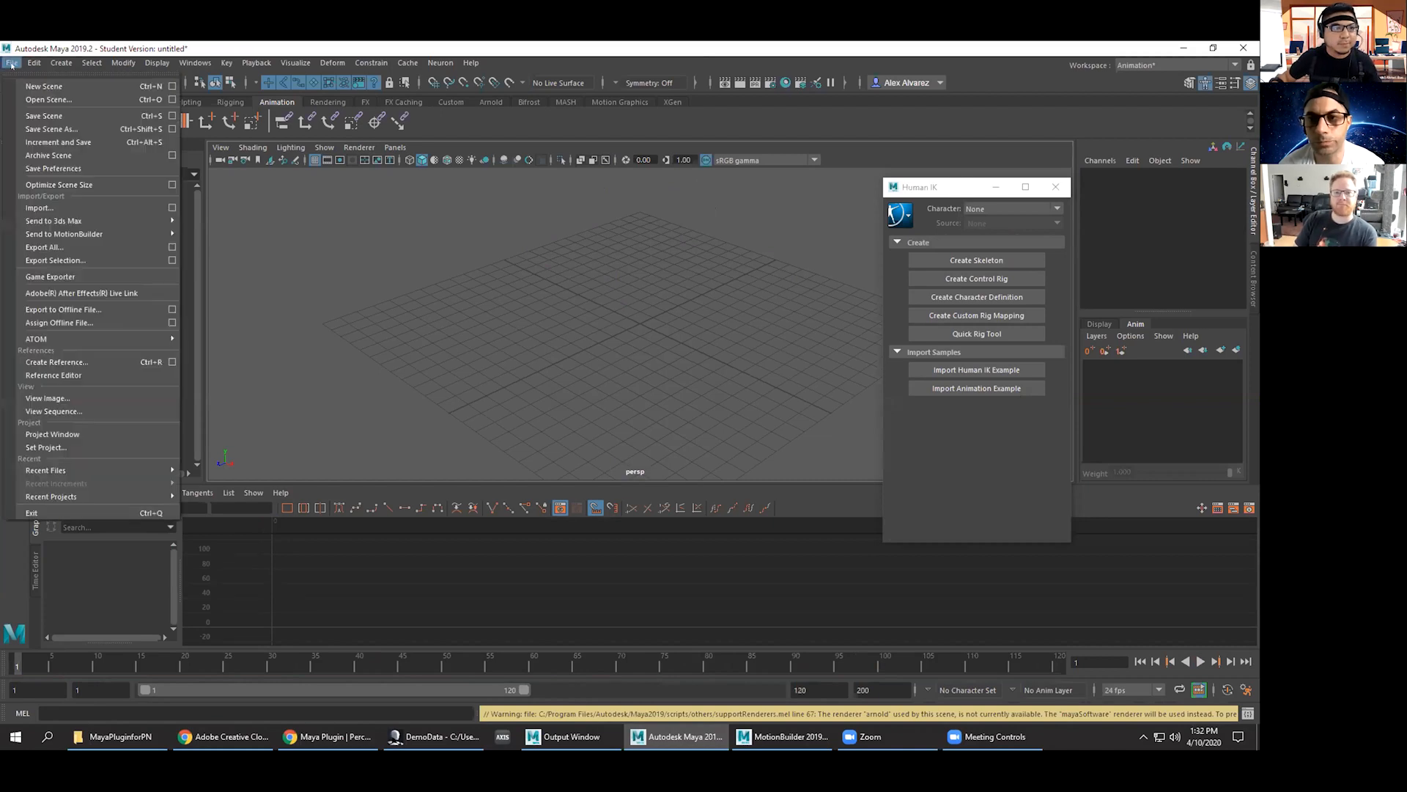
left_click(35, 205)
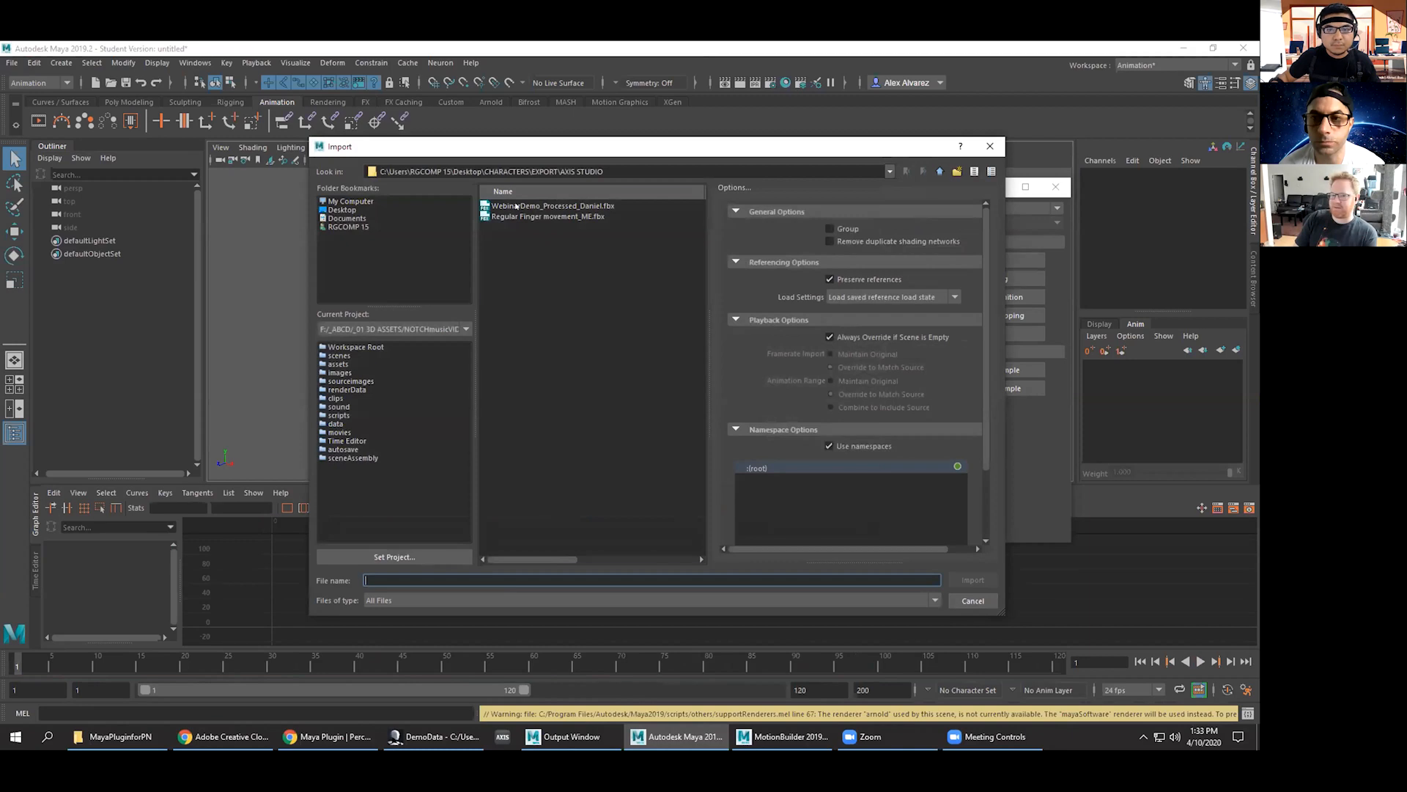
double_click(515, 205)
scroll(607, 283, "down", 5)
middle_click_drag(635, 301, 576, 400, "alt")
left_click_drag(575, 400, 584, 345, "alt")
middle_click_drag(636, 261, 628, 319, "alt")
scroll(628, 319, "down", 2)
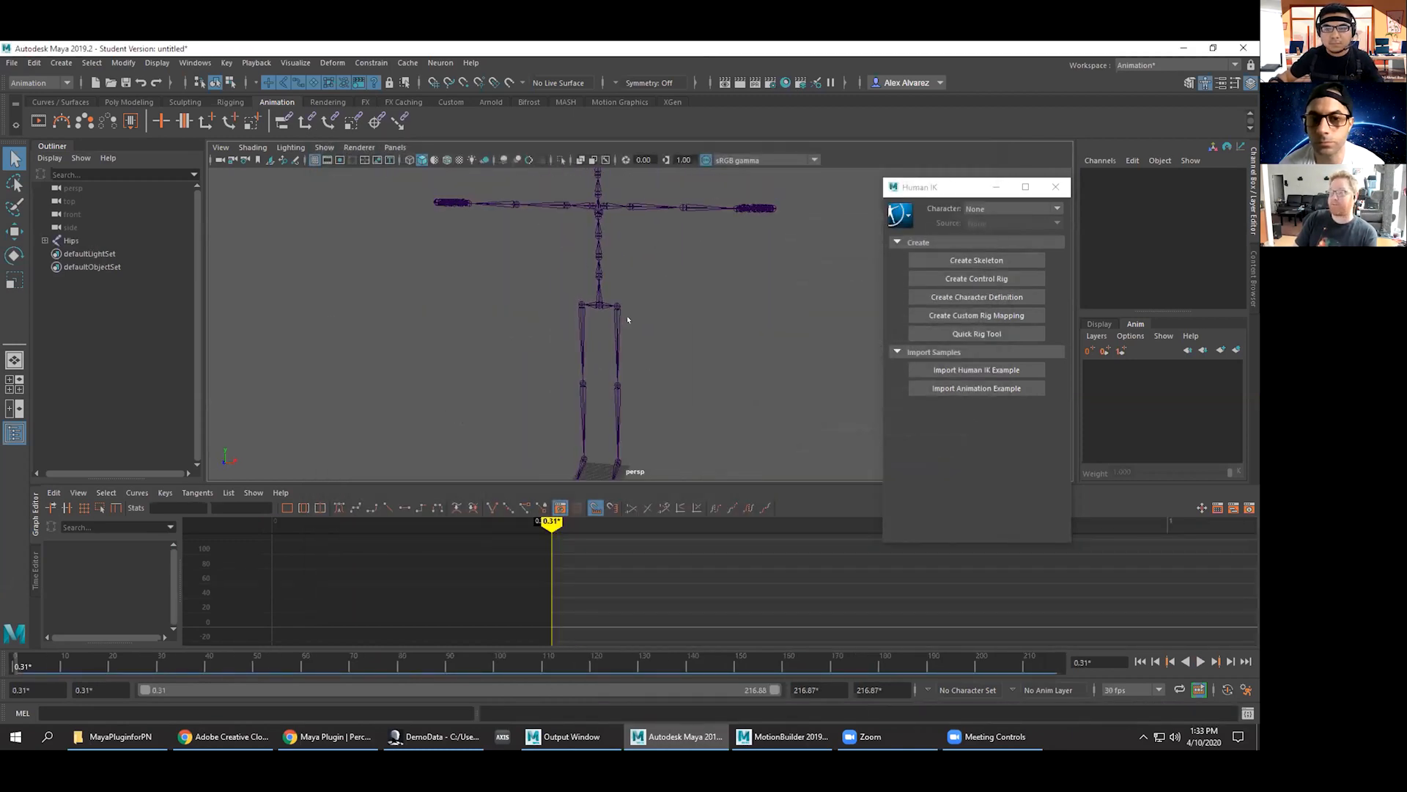
Create a new HumanIK character definition for the imported motion skeleton.
left_click(593, 300)
left_click(946, 295)
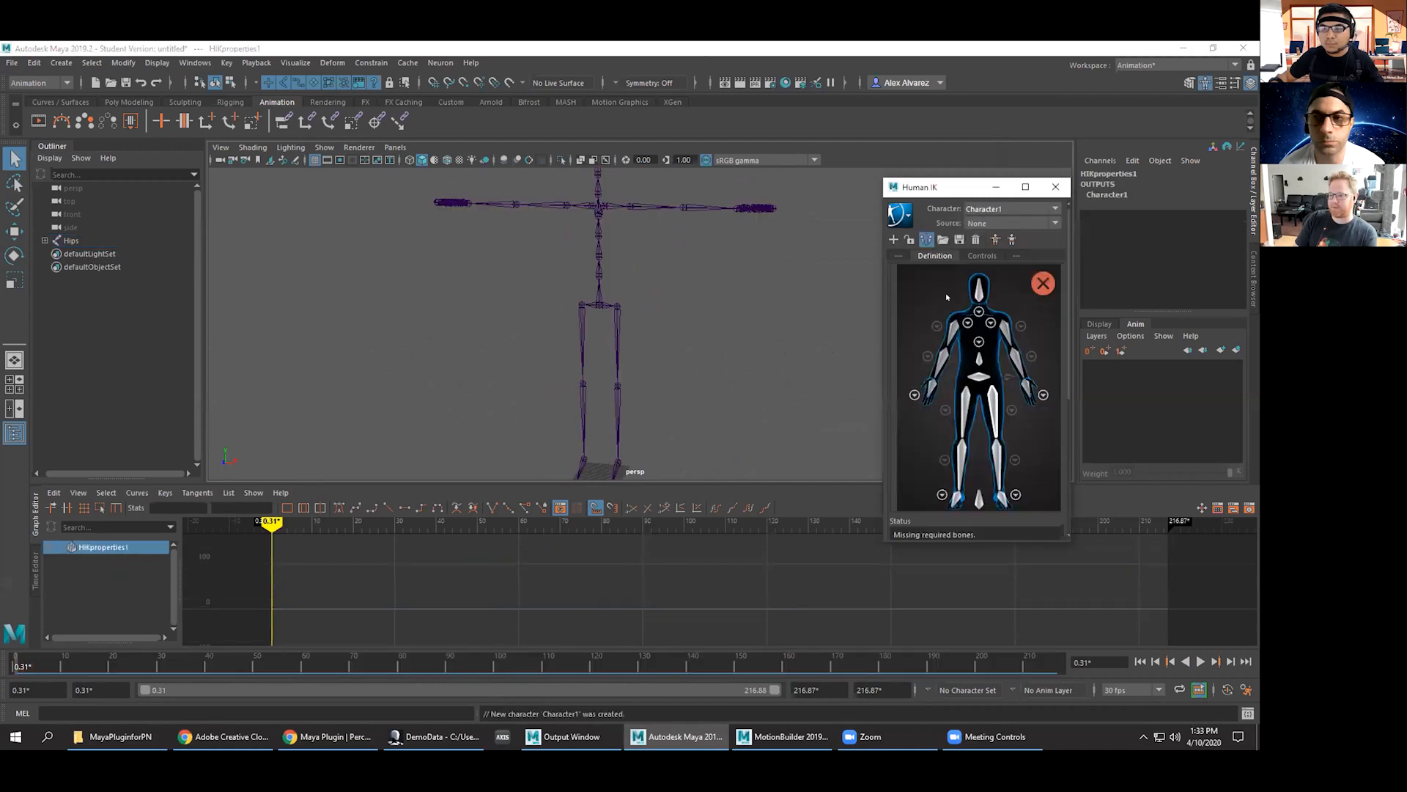
left_click(943, 239)
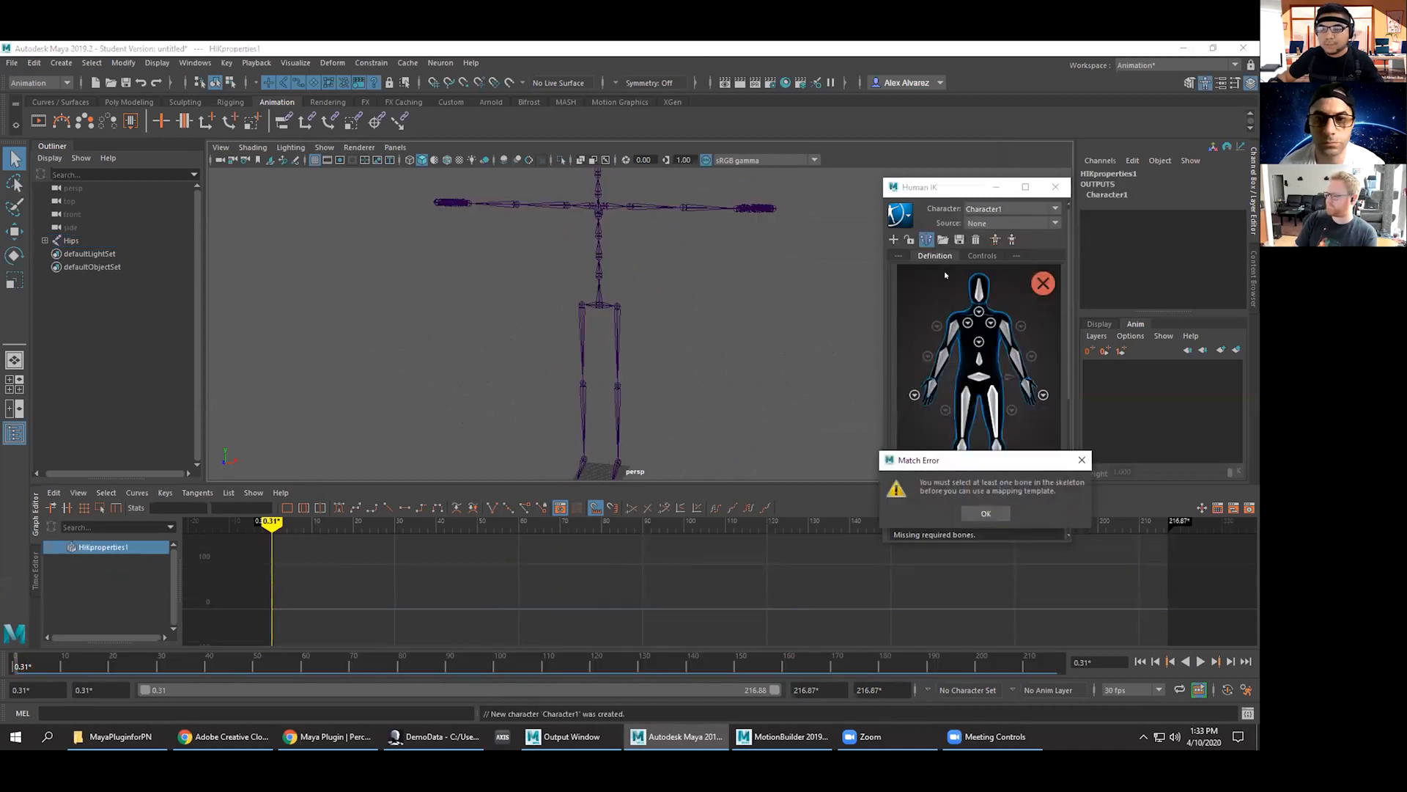
left_click(986, 513)
left_click(596, 301)
left_click(596, 301)
left_click(653, 307)
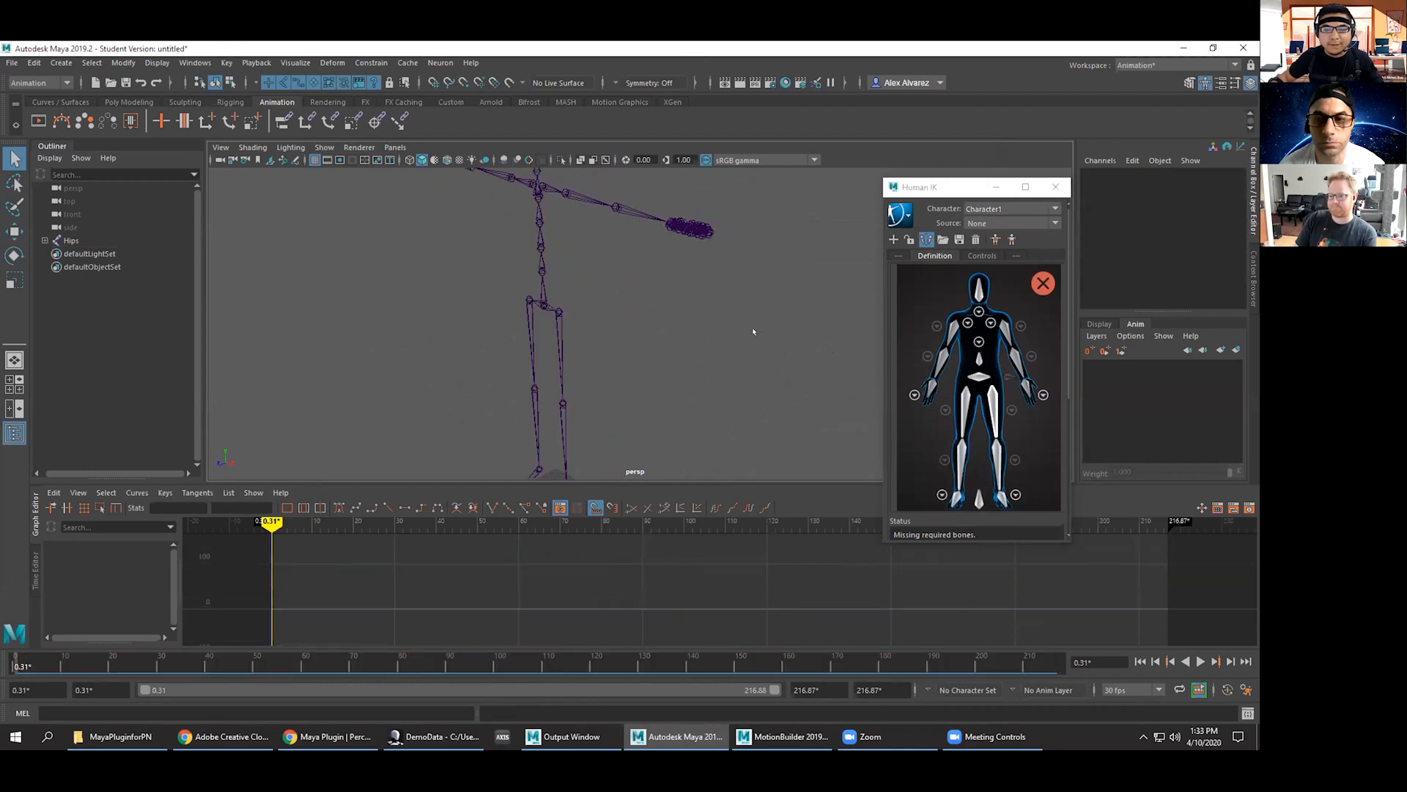
left_click(942, 240)
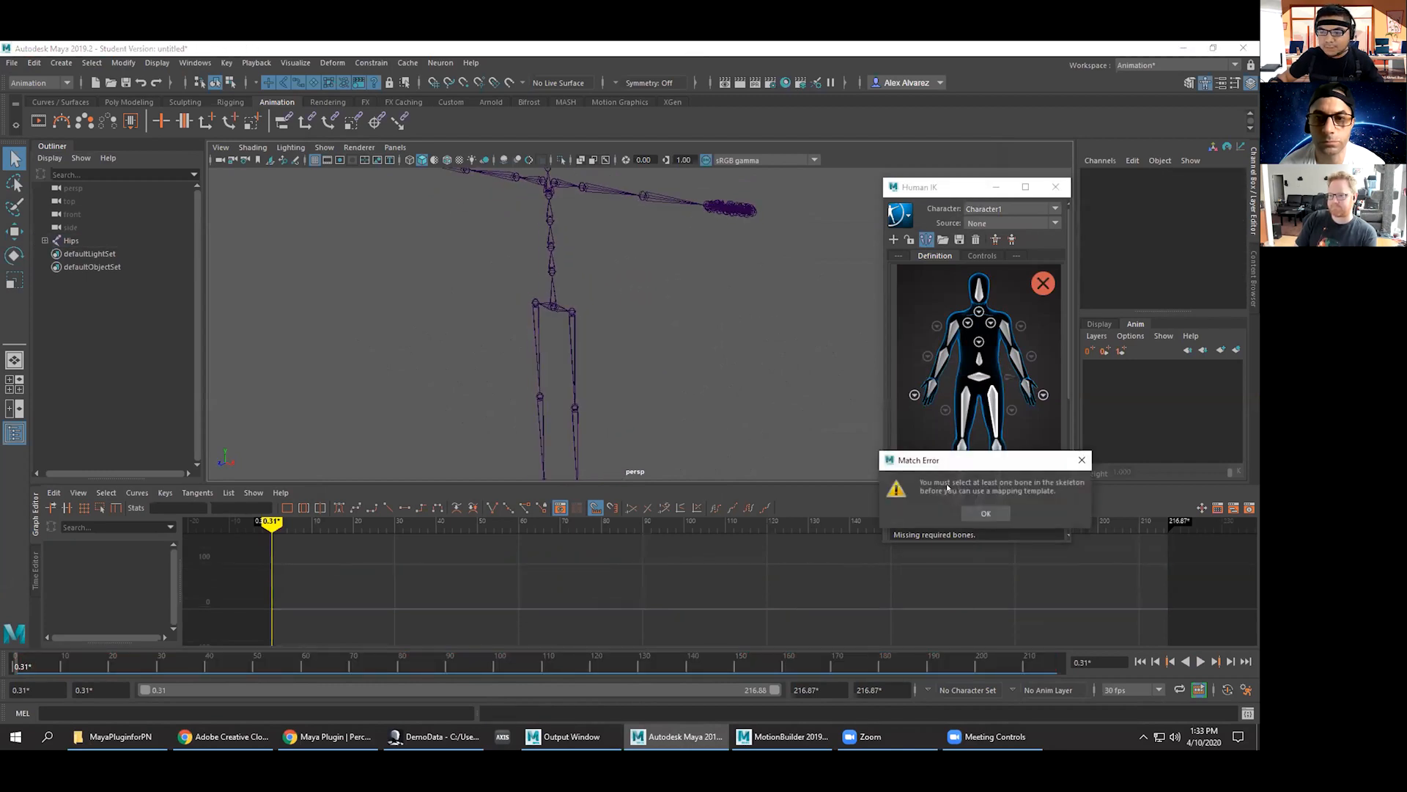
left_click(969, 512)
Select the Hips joint and load the HIK template as its skeleton definition.
left_click(549, 301)
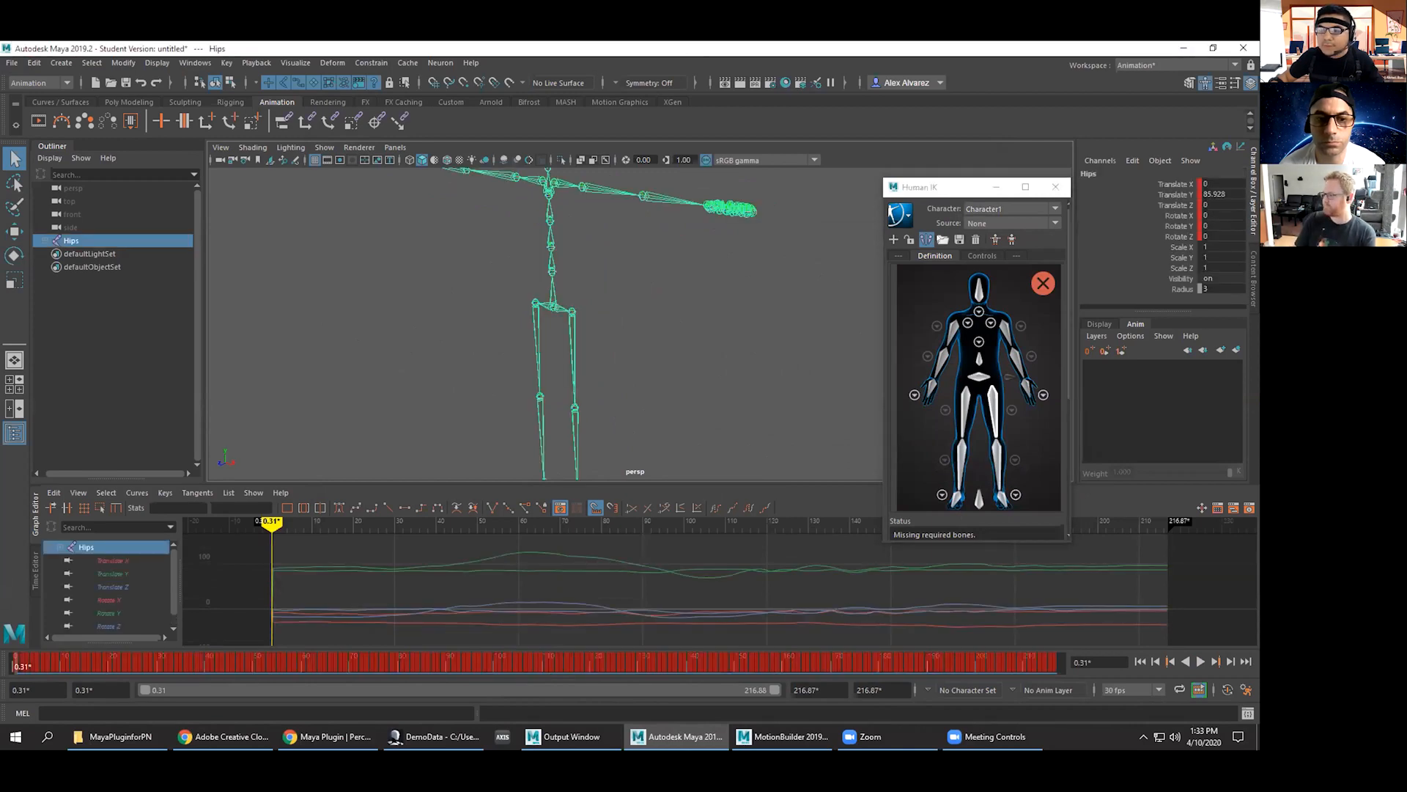
left_click(942, 240)
left_click(961, 409)
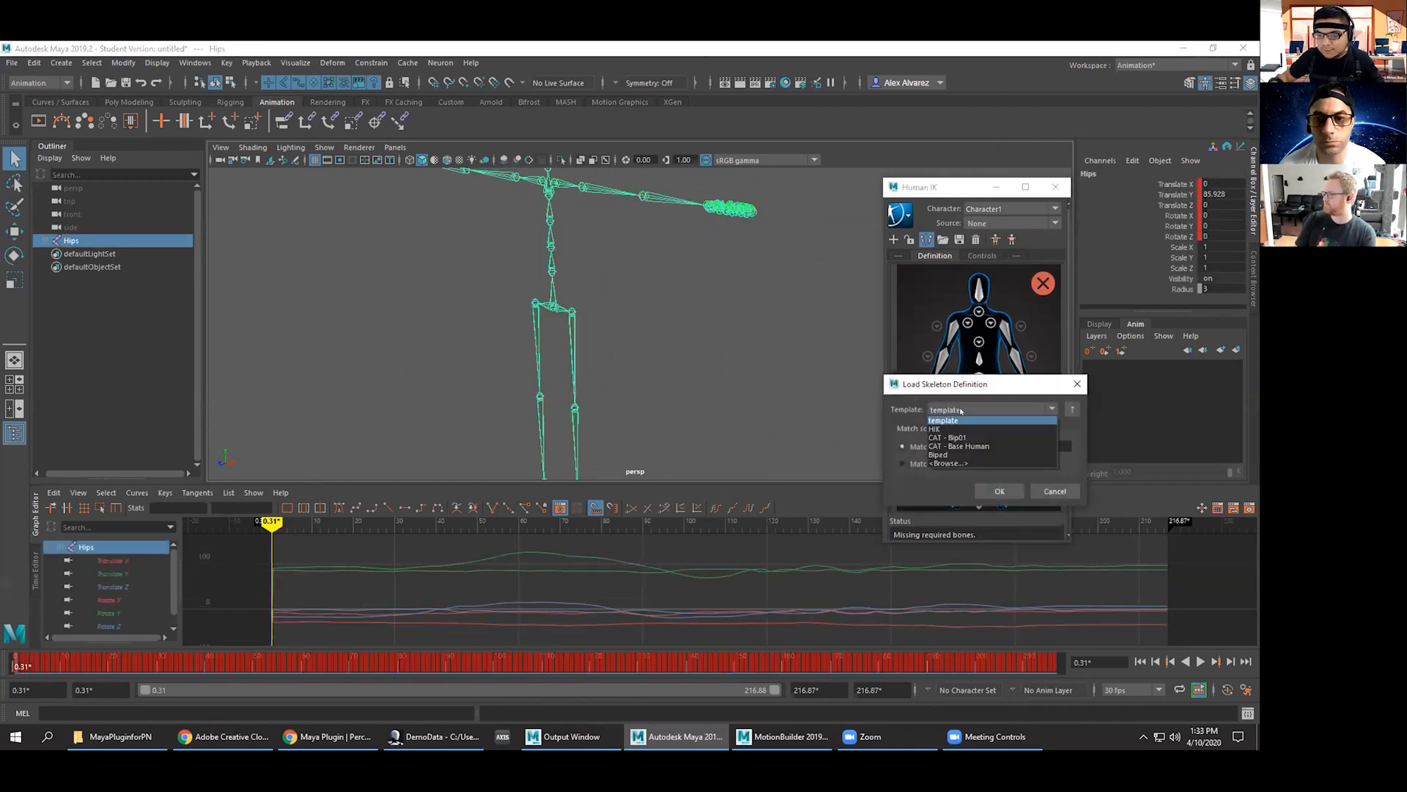
left_click(952, 429)
left_click(991, 489)
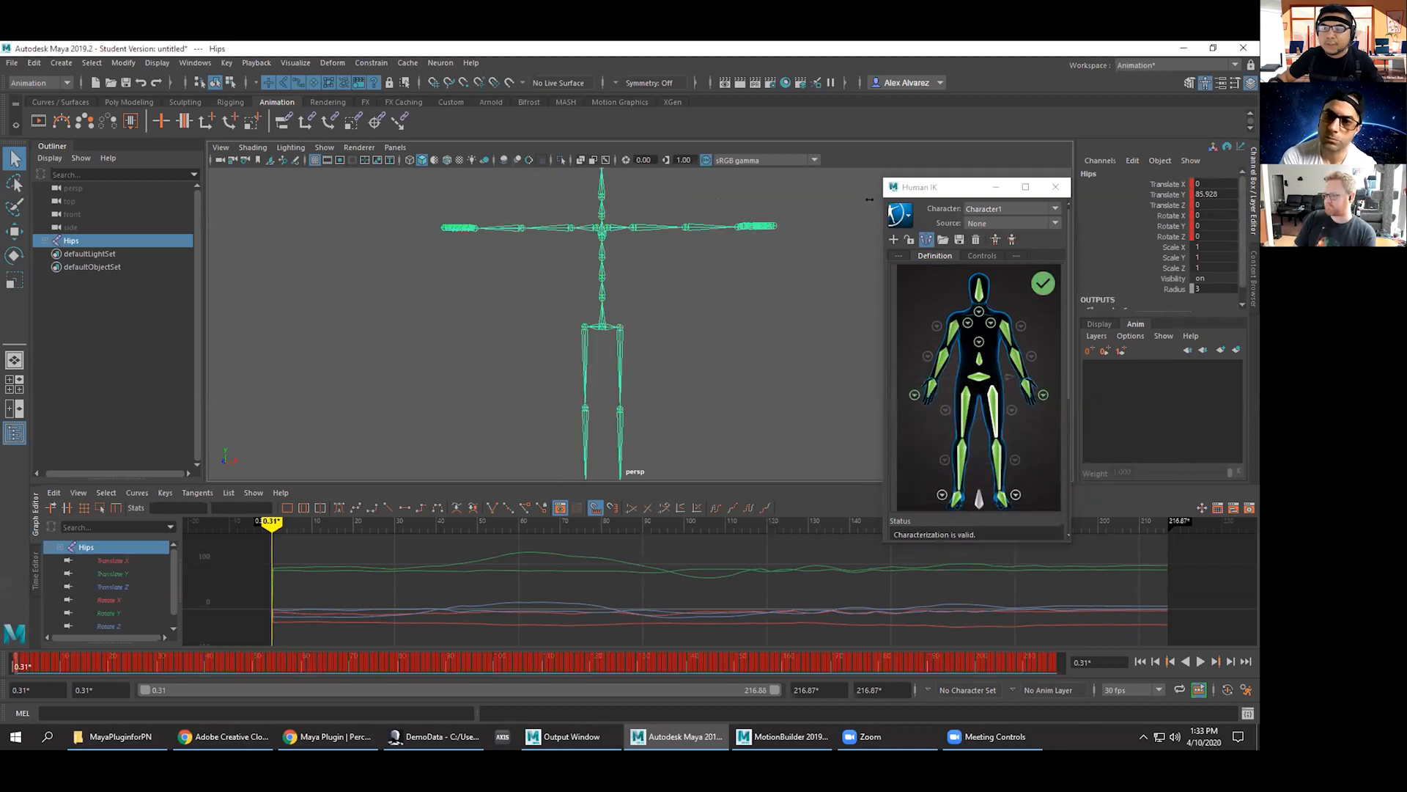
Rename the character as AXIS and lock its definition.
left_click(905, 214)
left_click(914, 214)
type("AX")
key("Return")
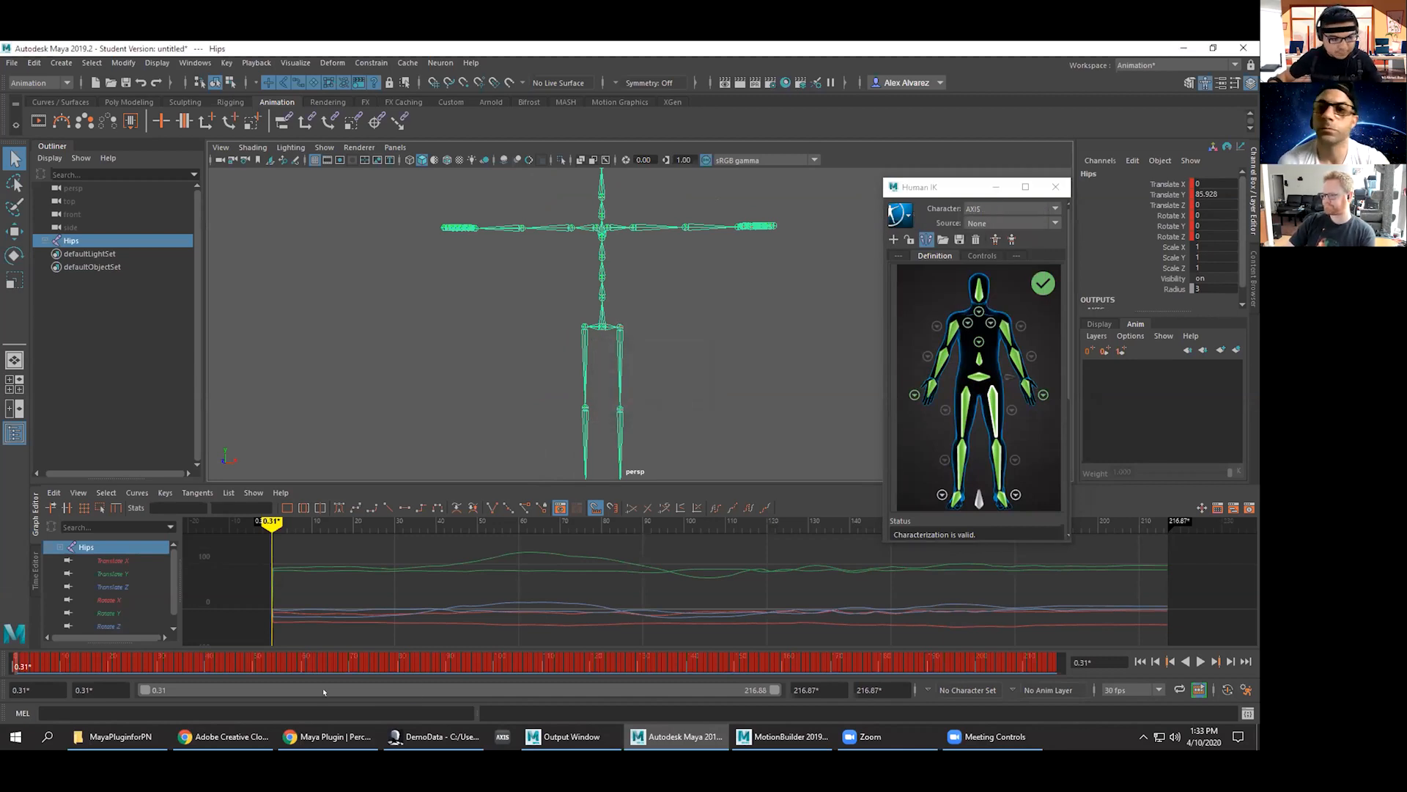
left_click(911, 239)
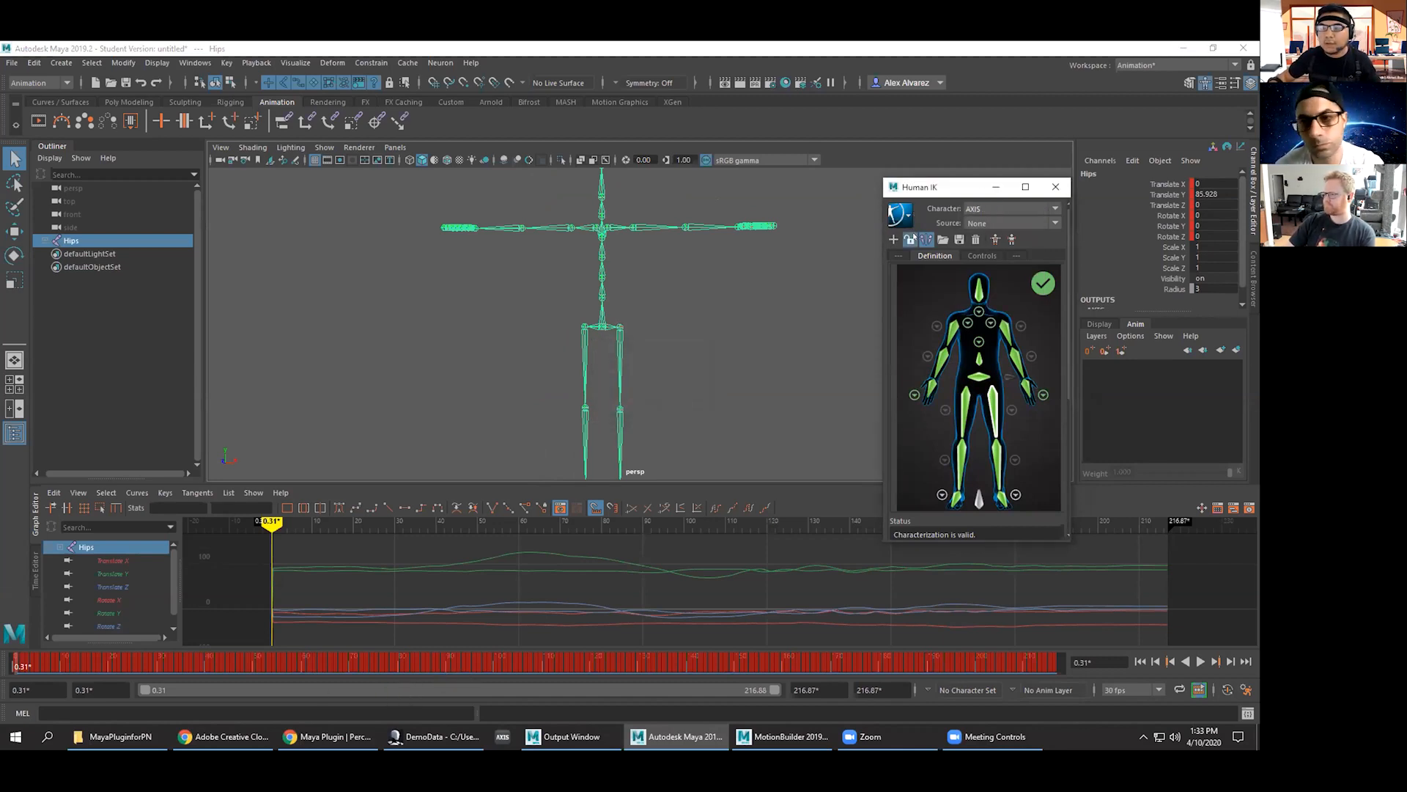
Scrub and play the motion skeleton's animation, and return to the start frame.
left_click_drag(190, 658, 135, 660)
key("alt+v")
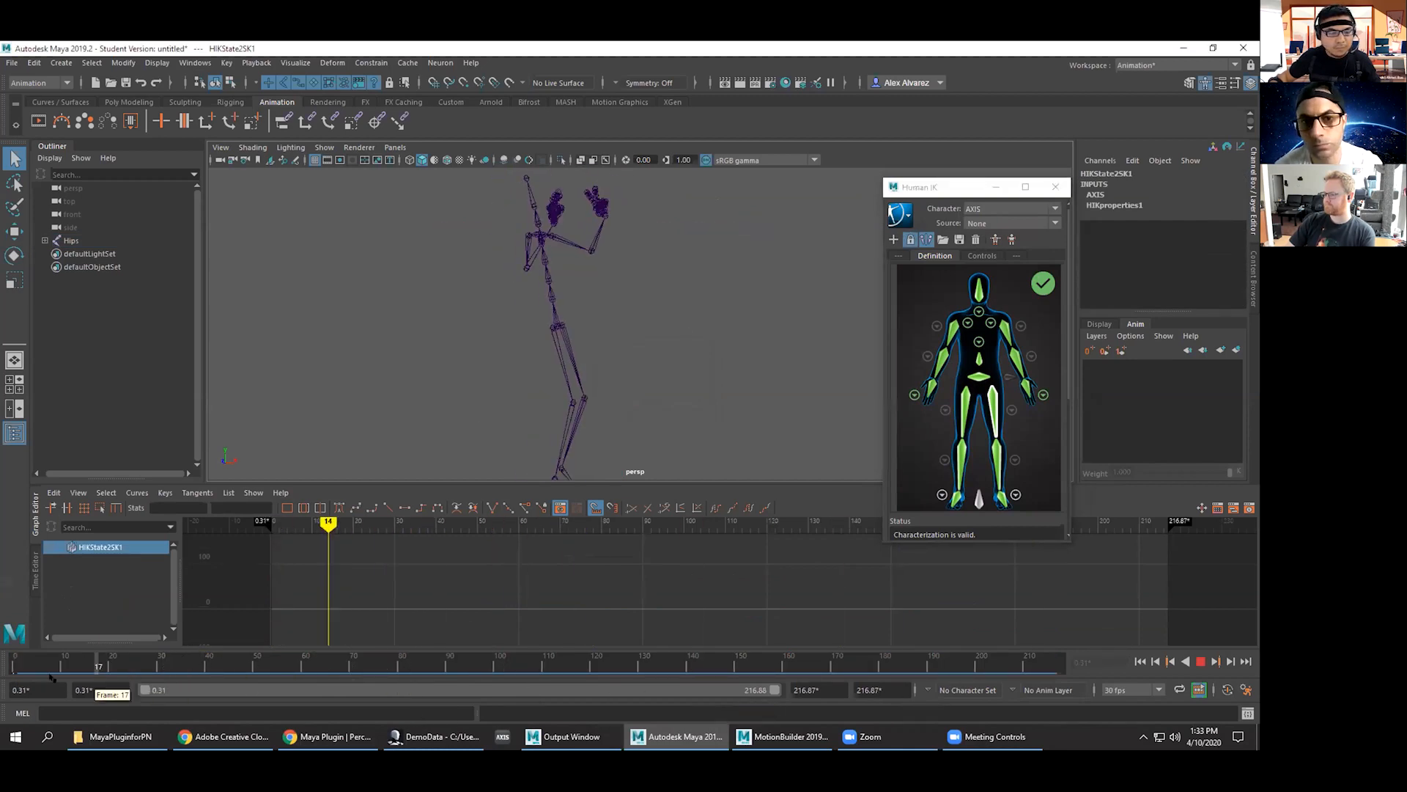
key("shift+alt+v")
Import the Mixamo character file Ch03_nonPBR (1).fbx from the CHARACTERS folder into the scene.
left_click(10, 63)
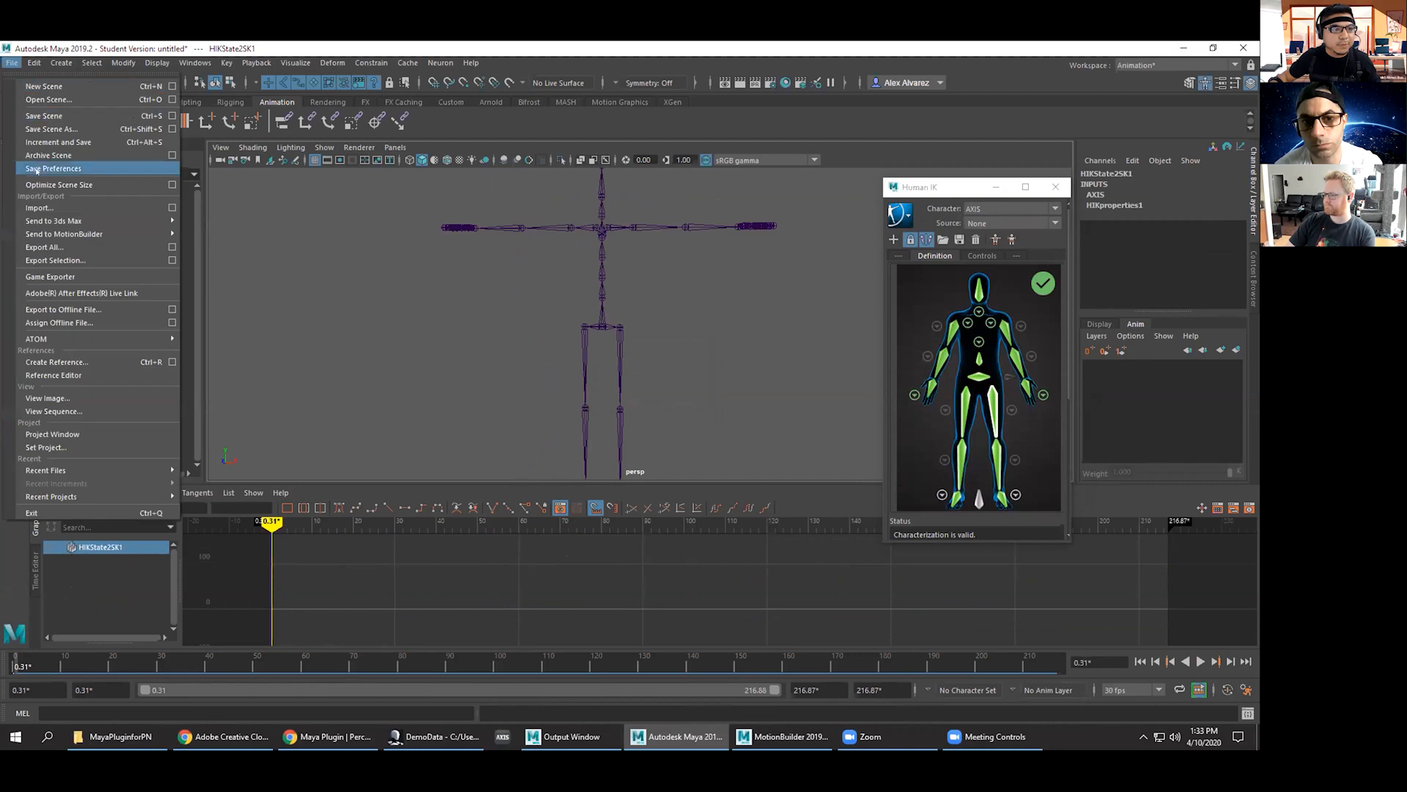
left_click(40, 208)
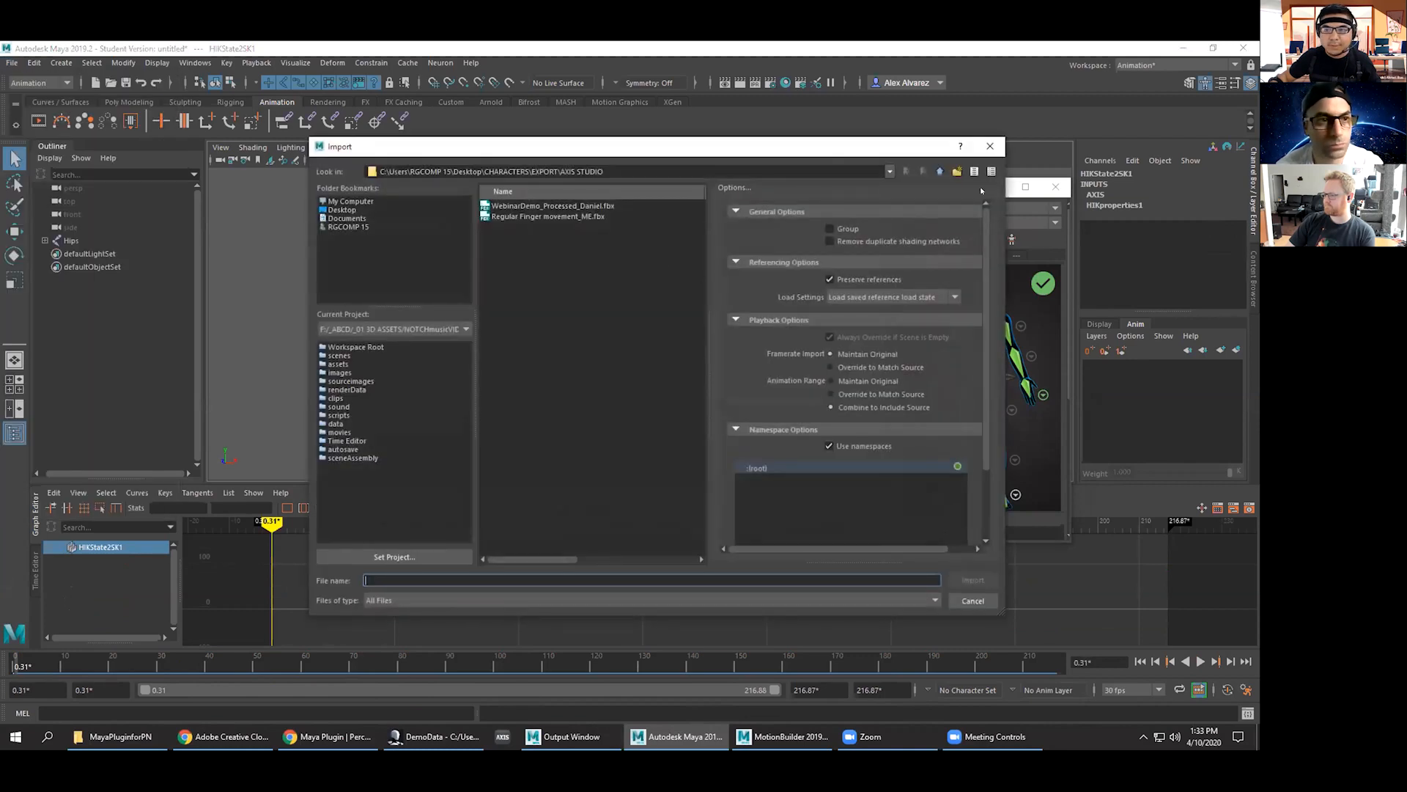
left_click(925, 172)
left_click(925, 172)
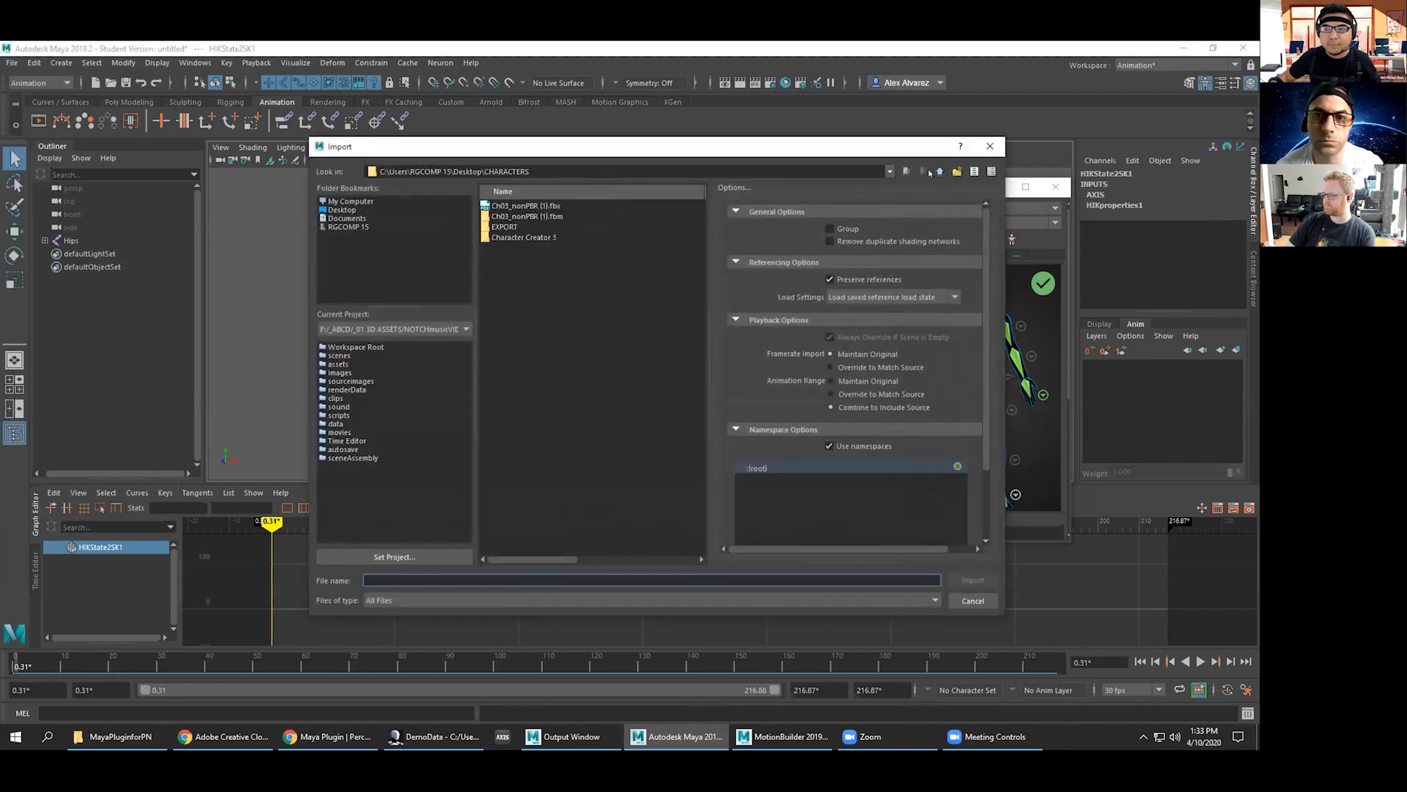
double_click(546, 205)
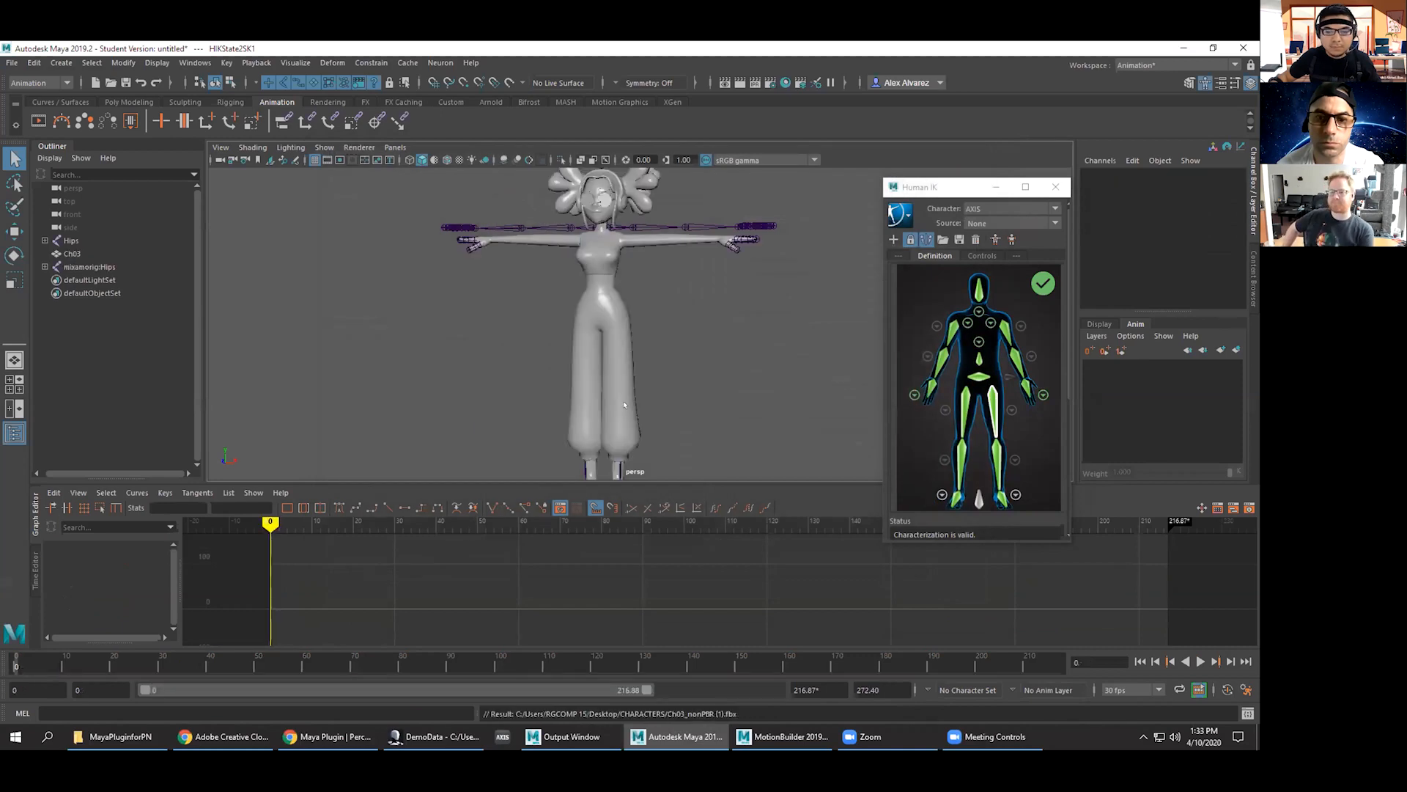
Select the mixamorig:Hips root joint of the imported character's skeleton.
left_click_drag(533, 343, 571, 186, "alt")
left_click(606, 163)
scroll(637, 323, "up", 5)
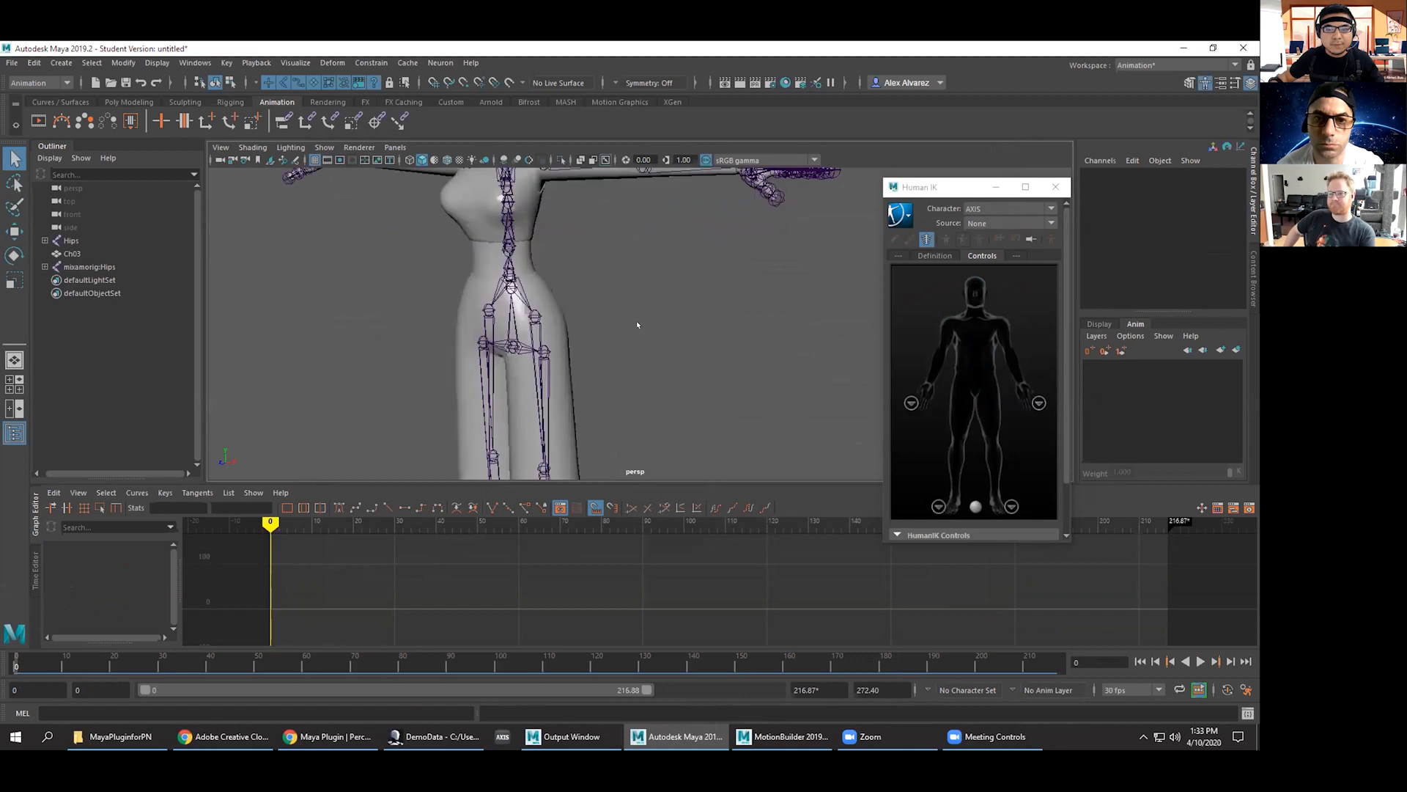
left_click_drag(572, 311, 625, 320, "alt")
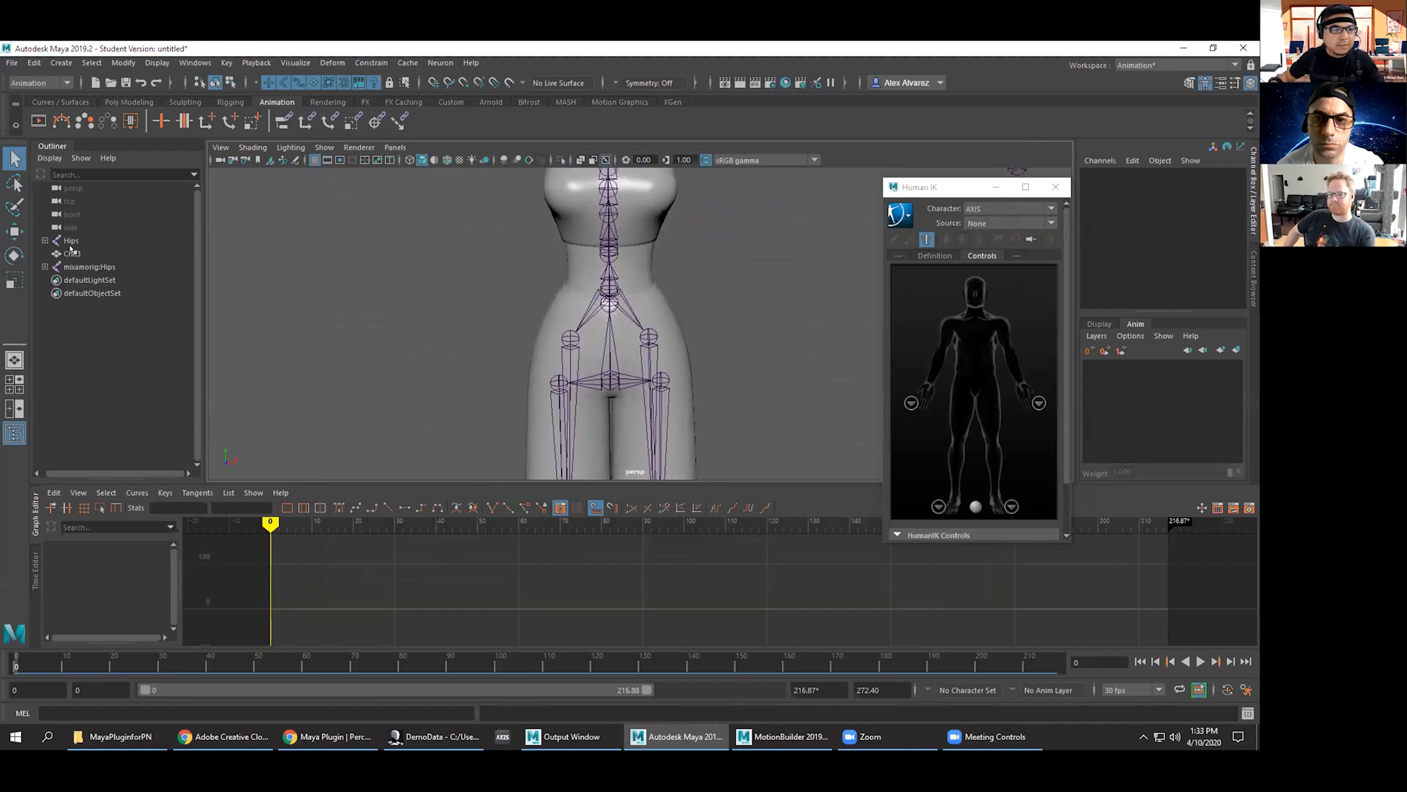
left_click(70, 253)
scroll(732, 272, "up", 3)
left_click(749, 268)
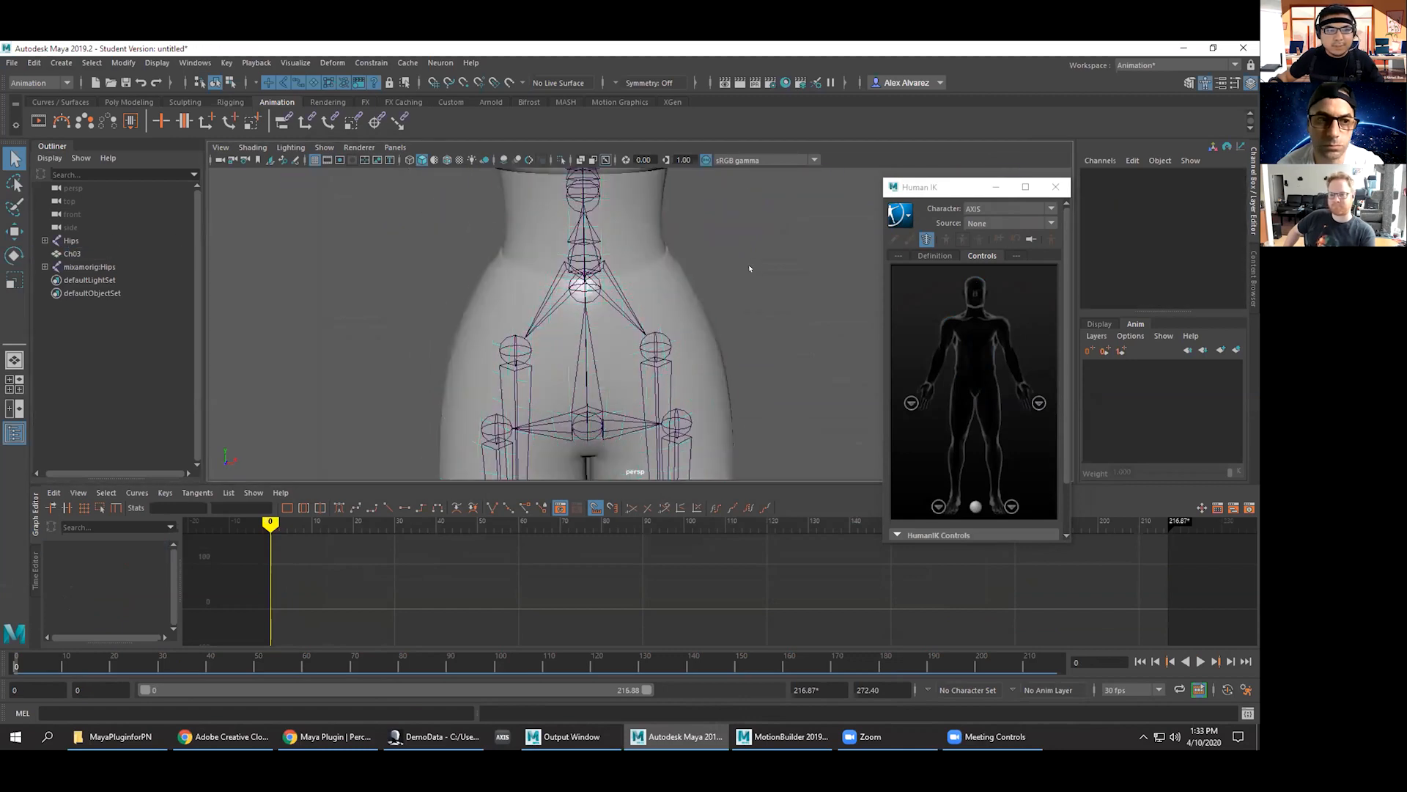
left_click(90, 267)
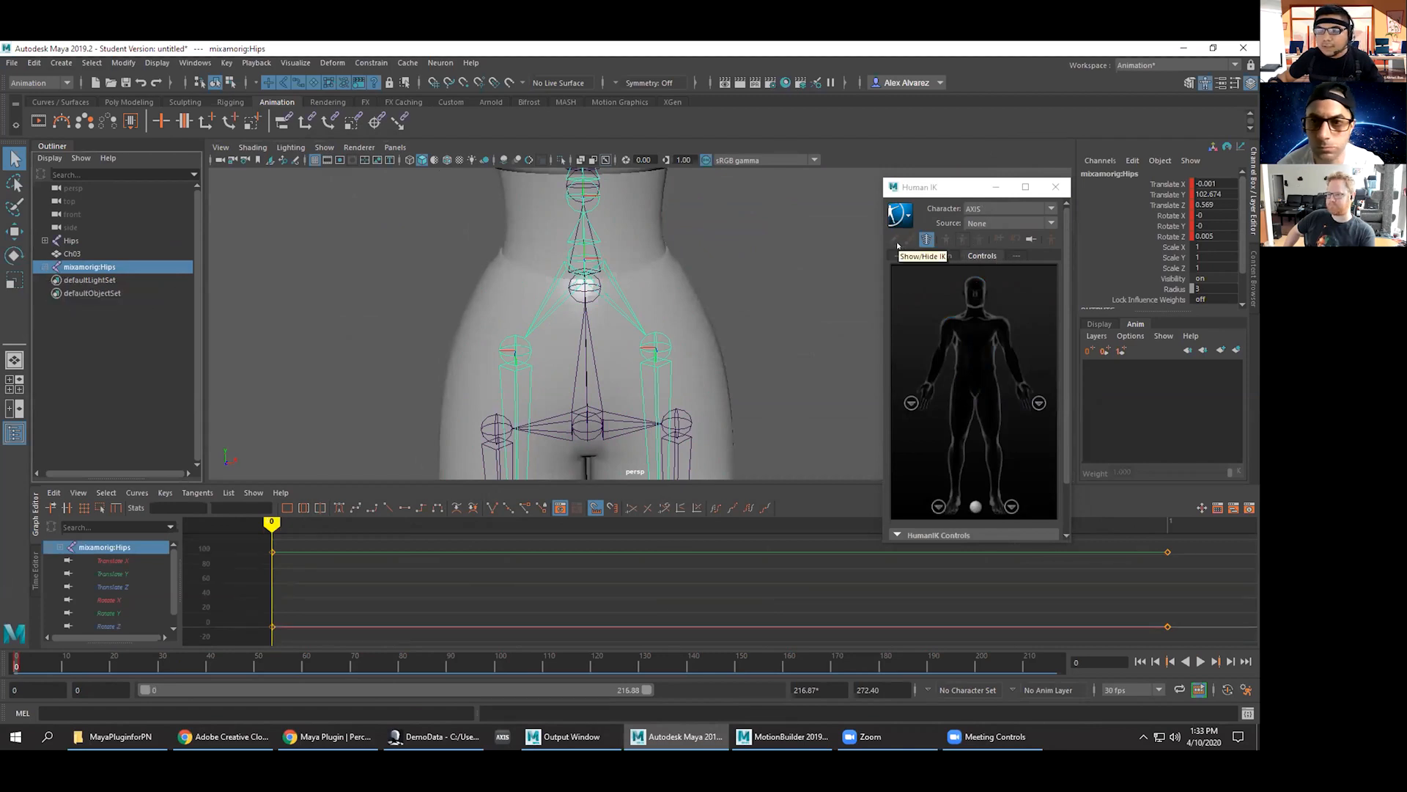
Set the active HumanIK character to None and create a new character definition for the Mixamo skeleton.
left_click(895, 213)
left_click(913, 193)
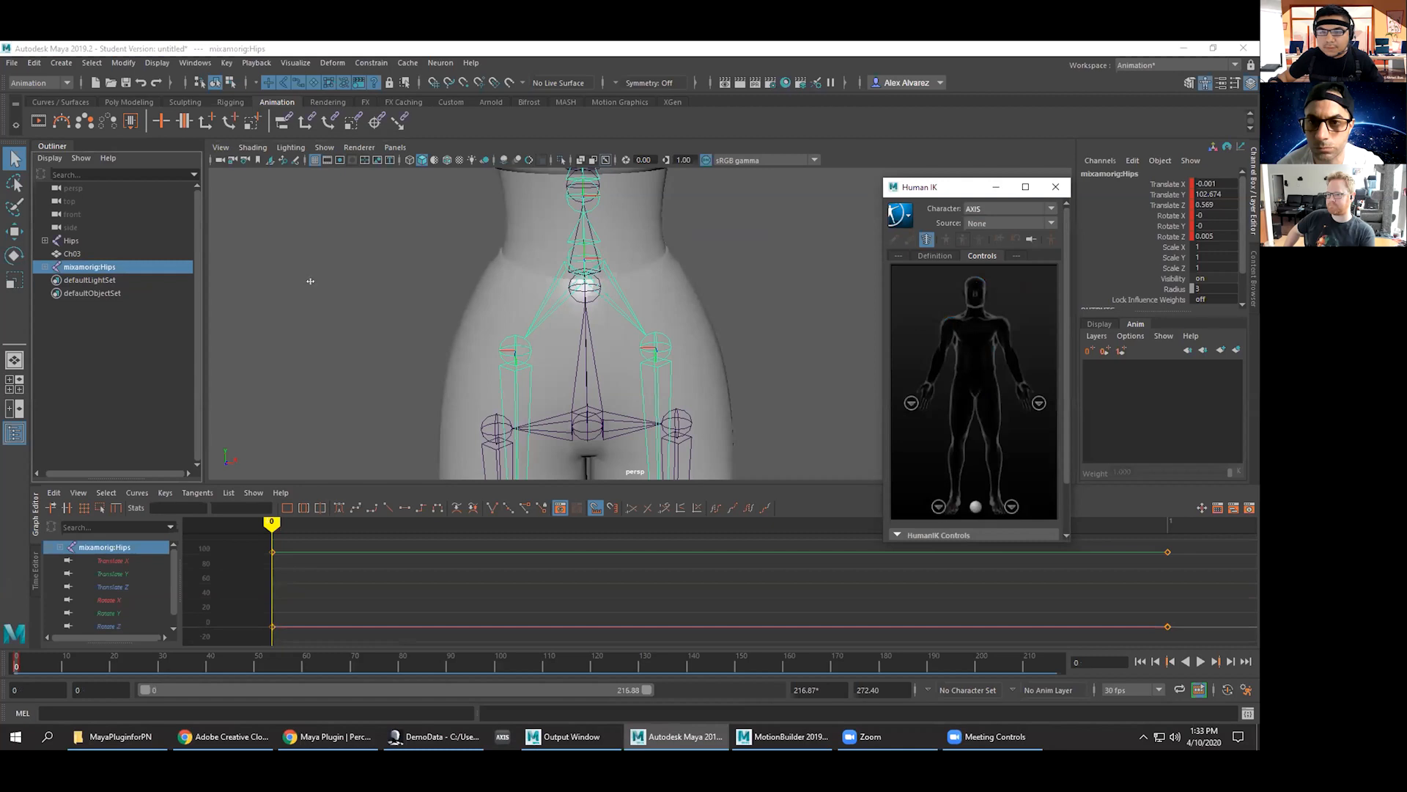
left_click(308, 280)
left_click(88, 253)
left_click(101, 268)
left_click(988, 223)
left_click(988, 223)
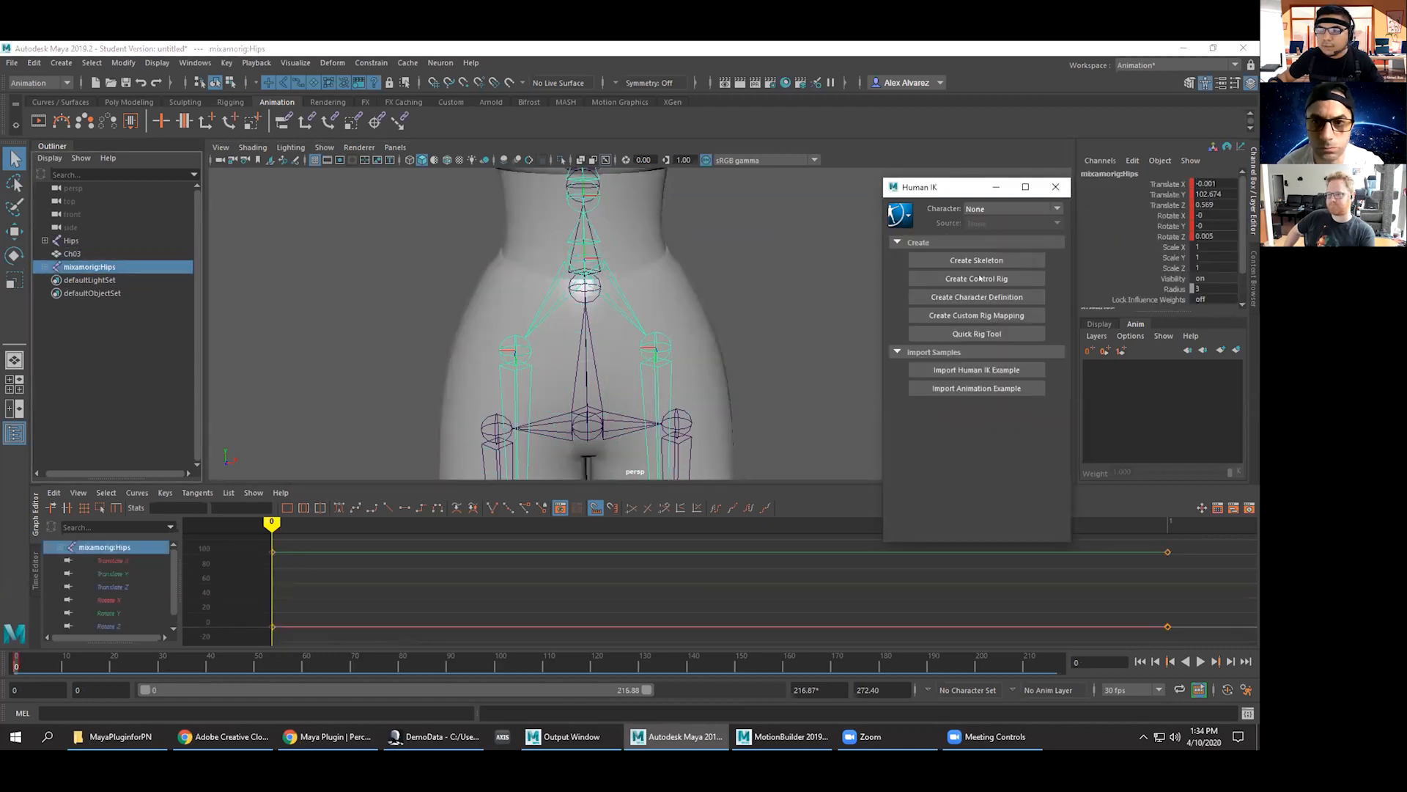
left_click(977, 297)
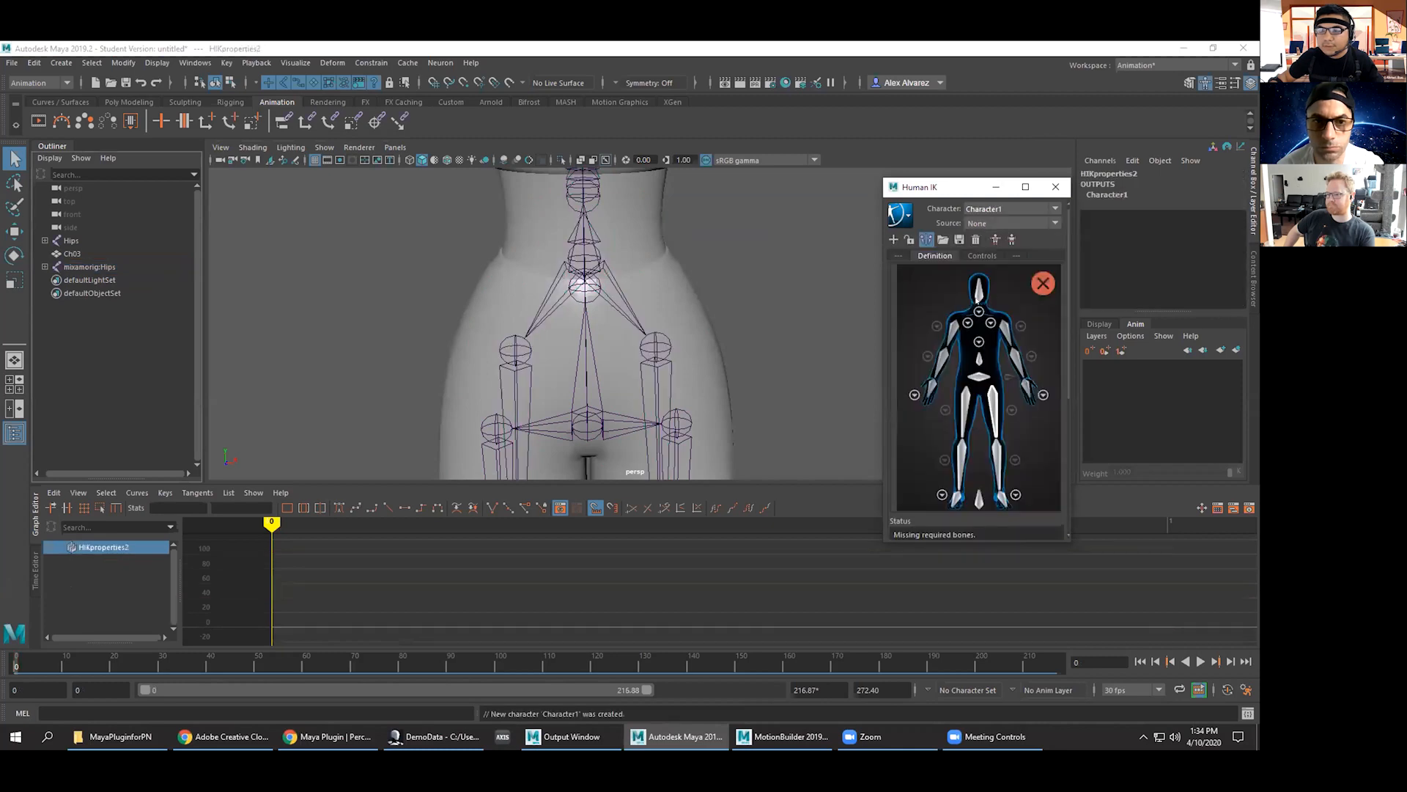
Reselect mixamorig:Hips and load the HIK template as the new character's skeleton definition.
left_click(711, 270)
left_click(82, 267)
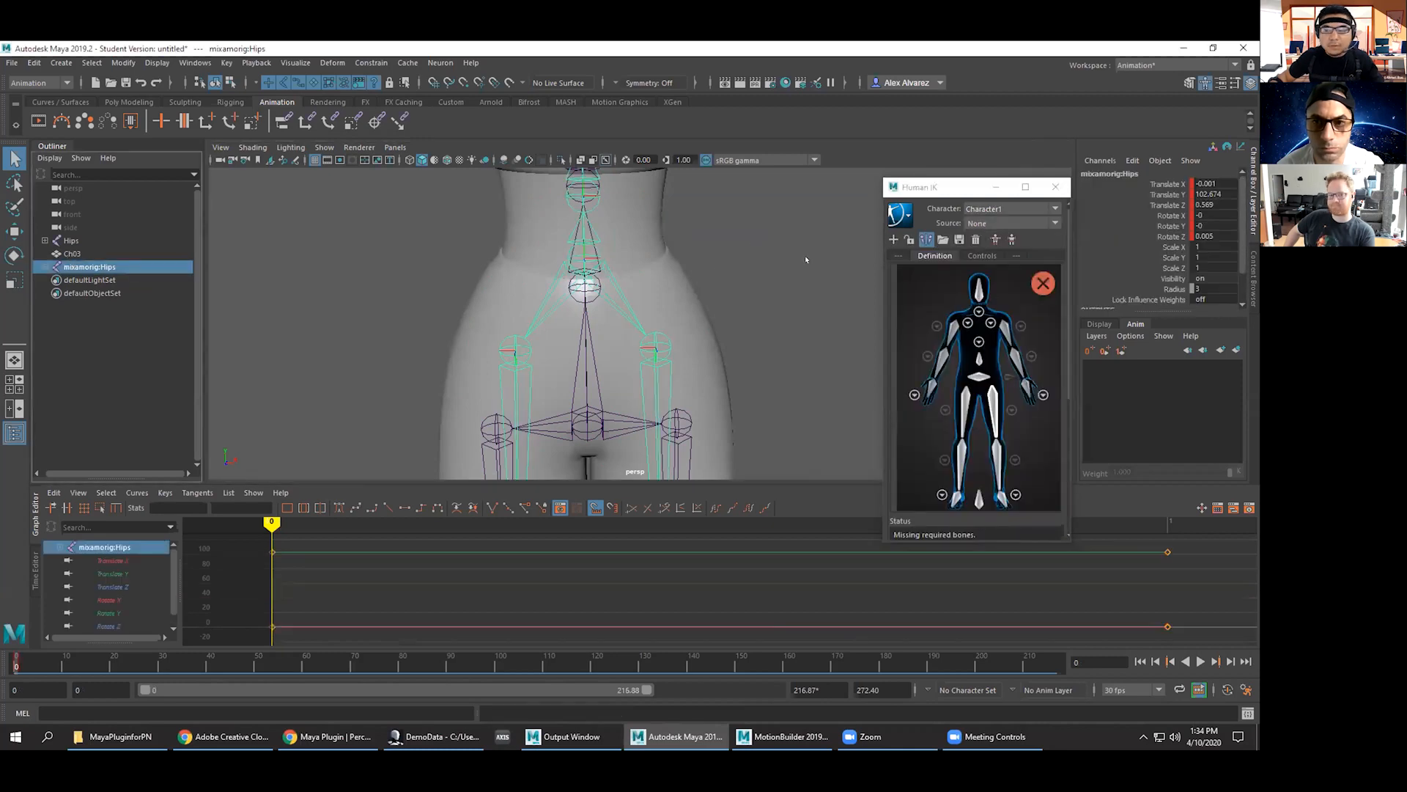
left_click(943, 240)
left_click(992, 409)
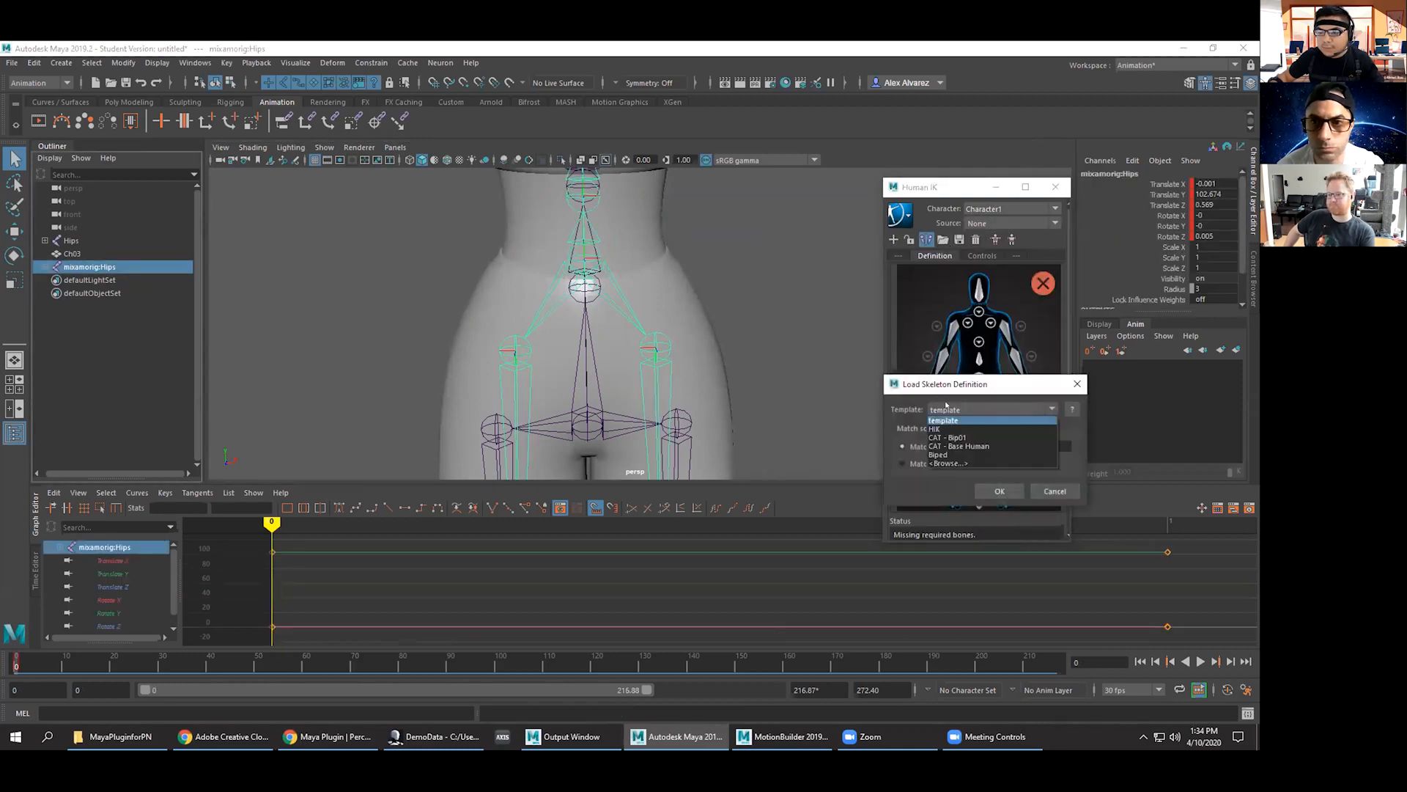
left_click(952, 425)
left_click(997, 490)
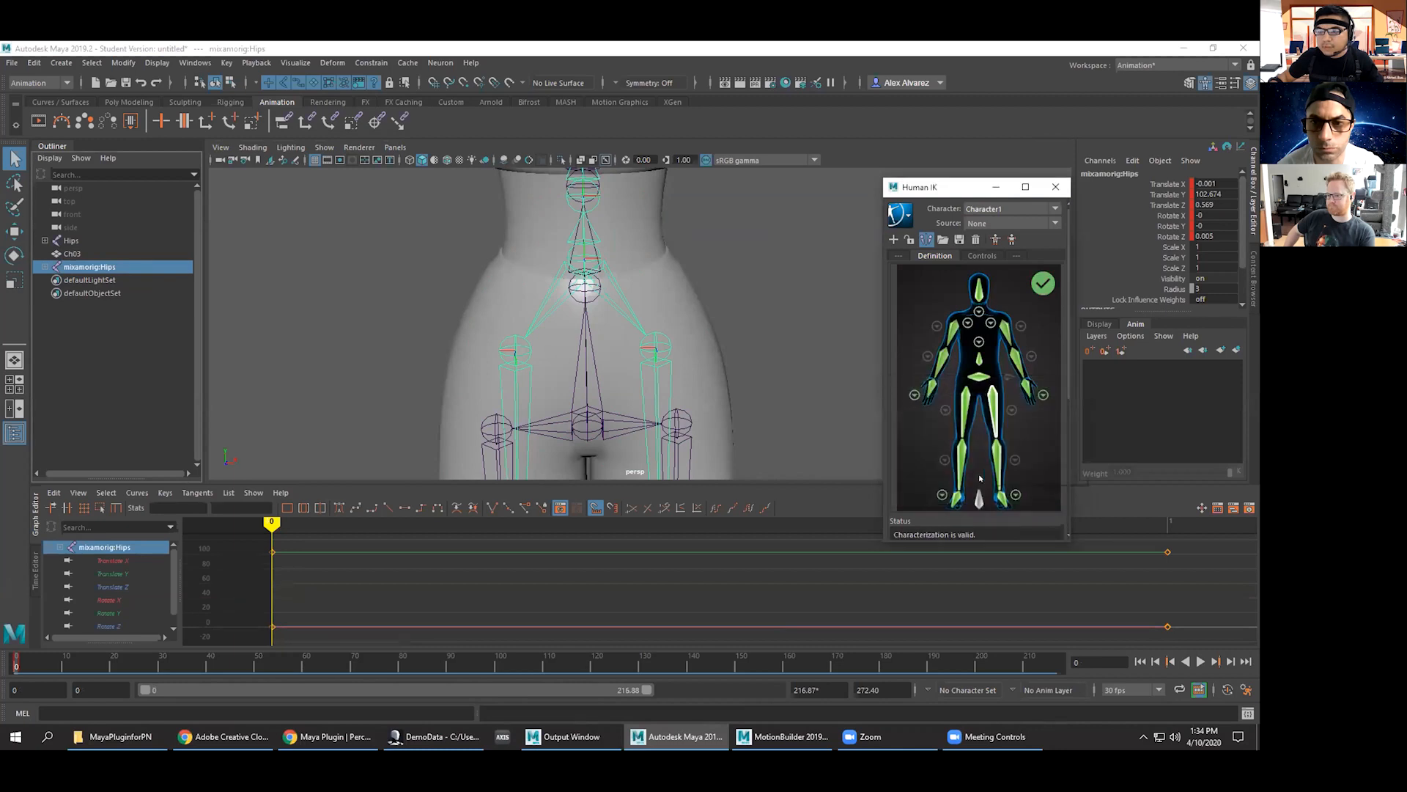
Play the animation with the whole character and both skeletons in view, and return to the start frame.
scroll(751, 235, "down", 8)
right_click_drag(772, 310, 804, 272, "alt")
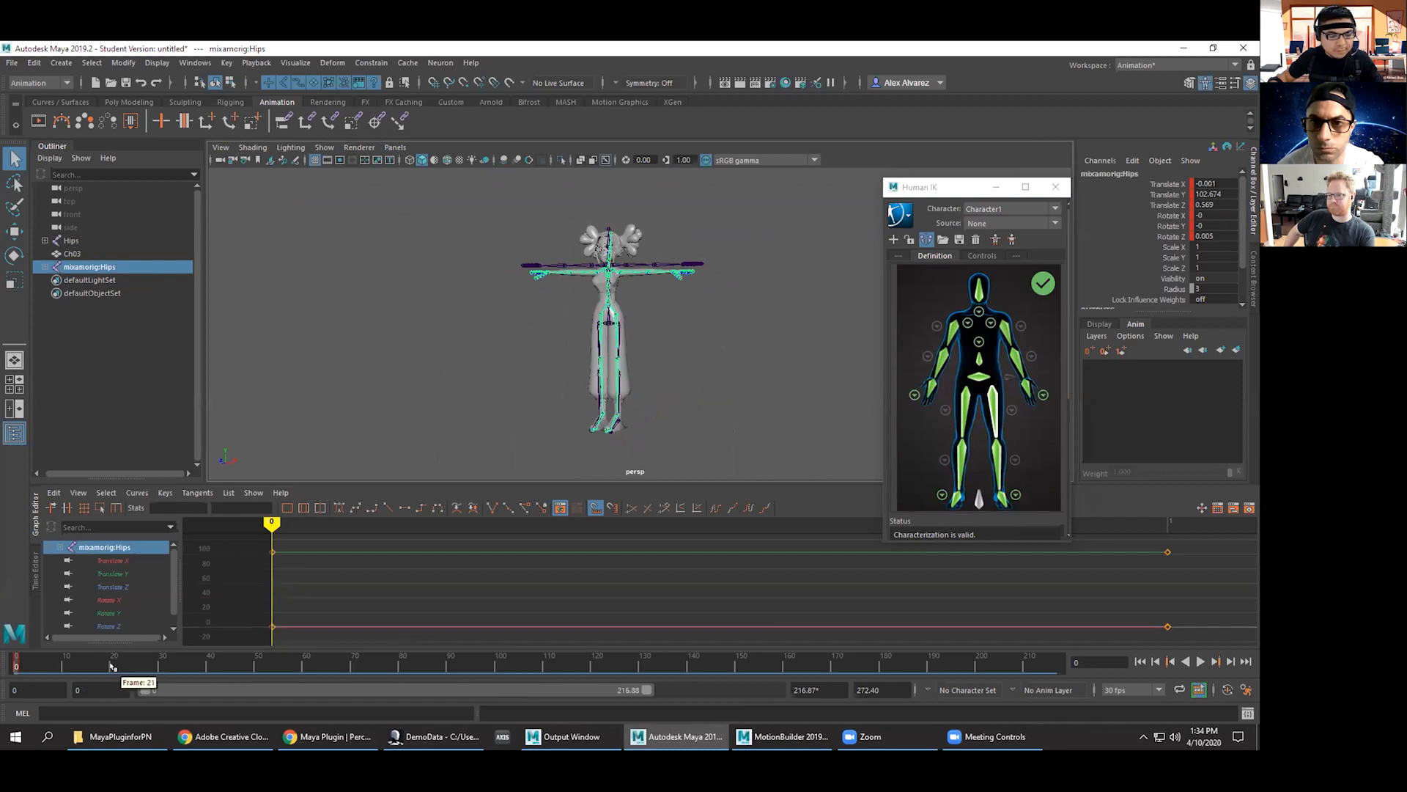
key("alt+v")
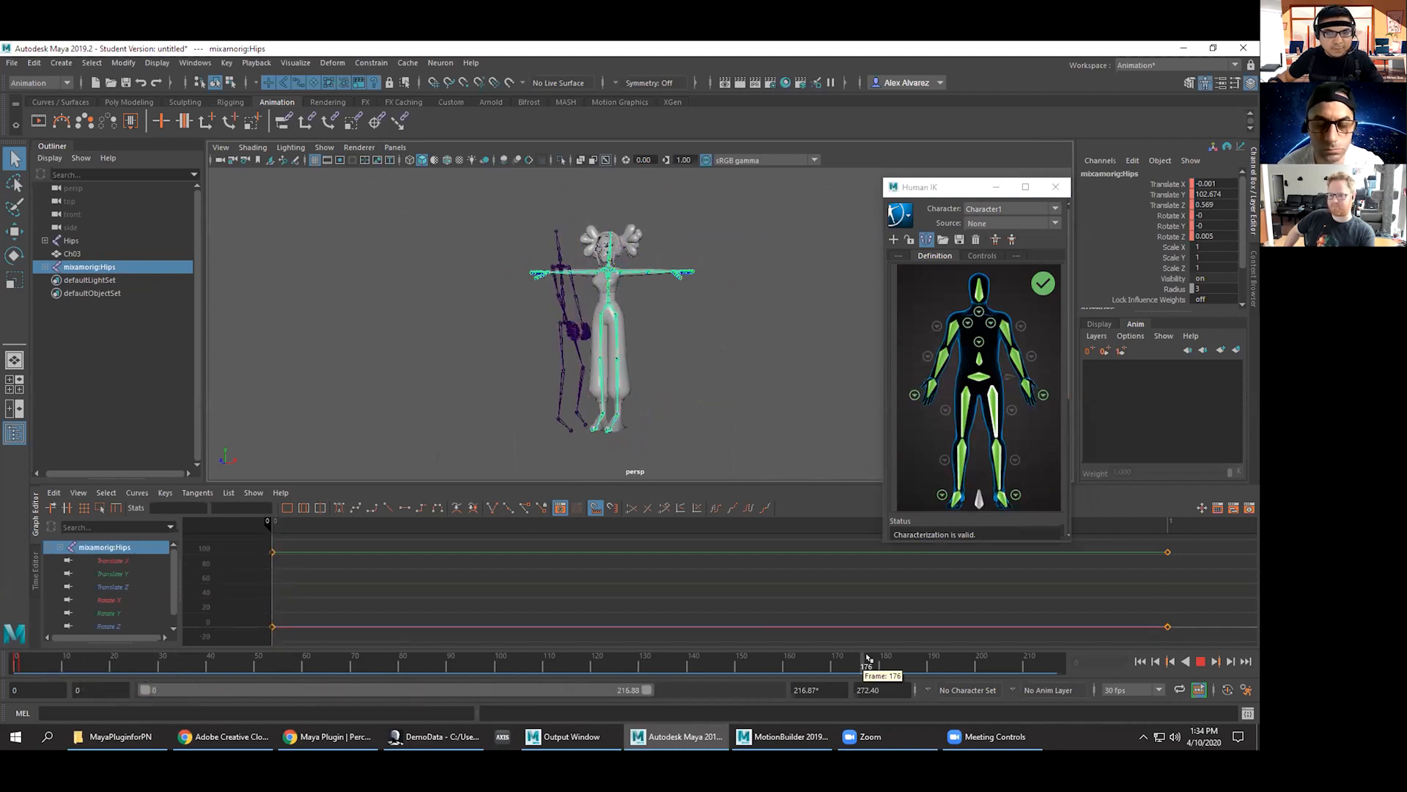
left_click(7, 662)
Rename the new HumanIK character as MIXAMO and lock its definition.
left_click_drag(740, 230, 783, 259, "alt")
left_click(903, 215)
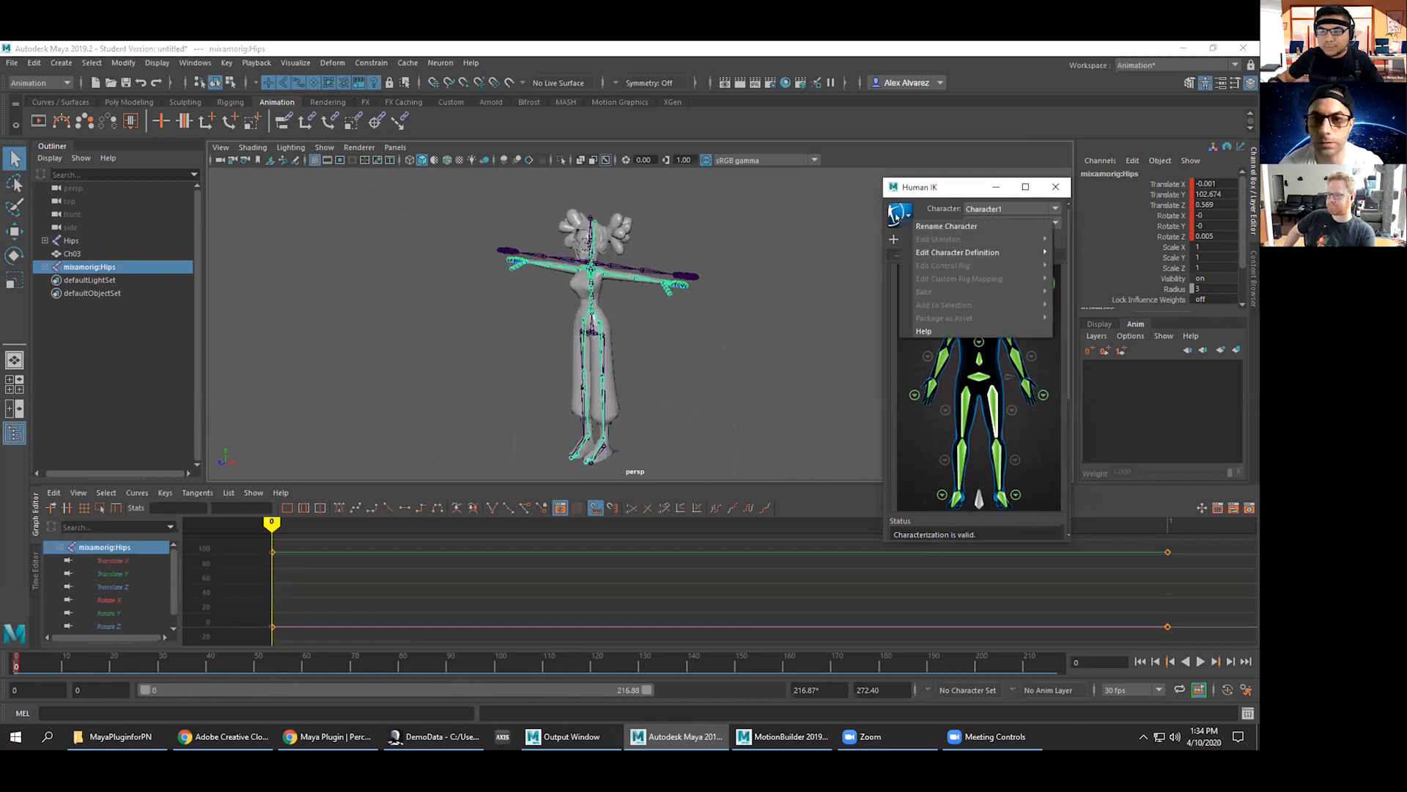
left_click(909, 226)
type("MIXAMO")
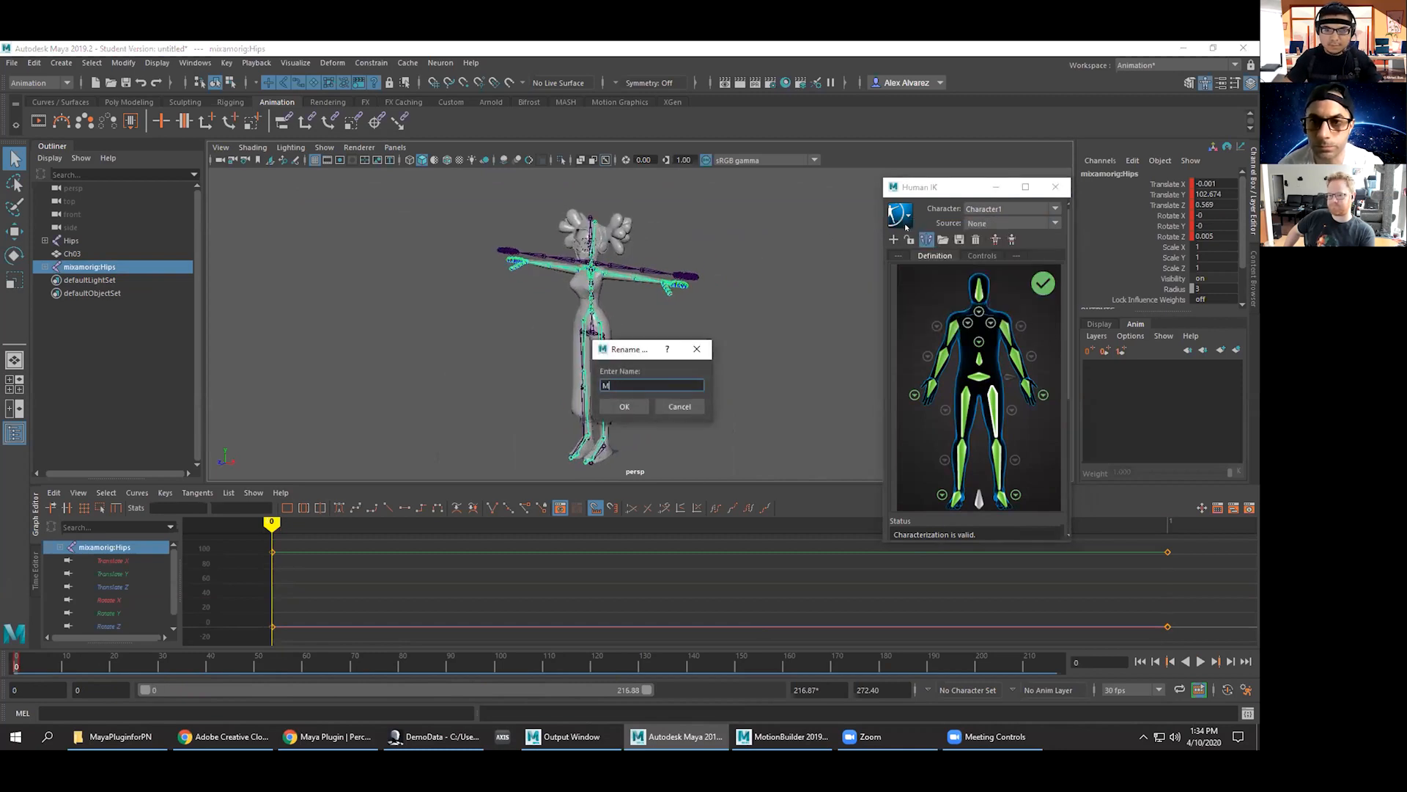
left_click(623, 406)
left_click(991, 208)
left_click(960, 192)
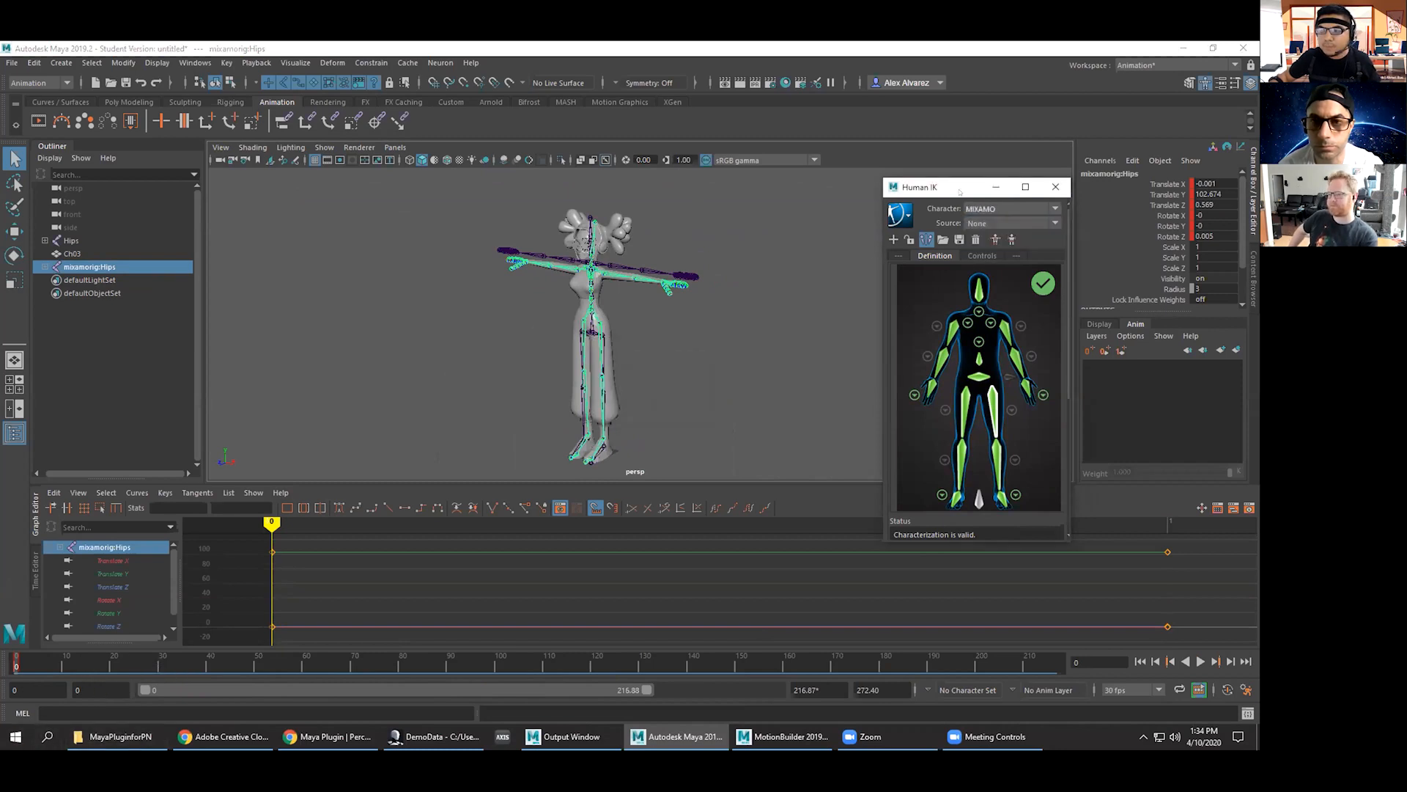
left_click(909, 240)
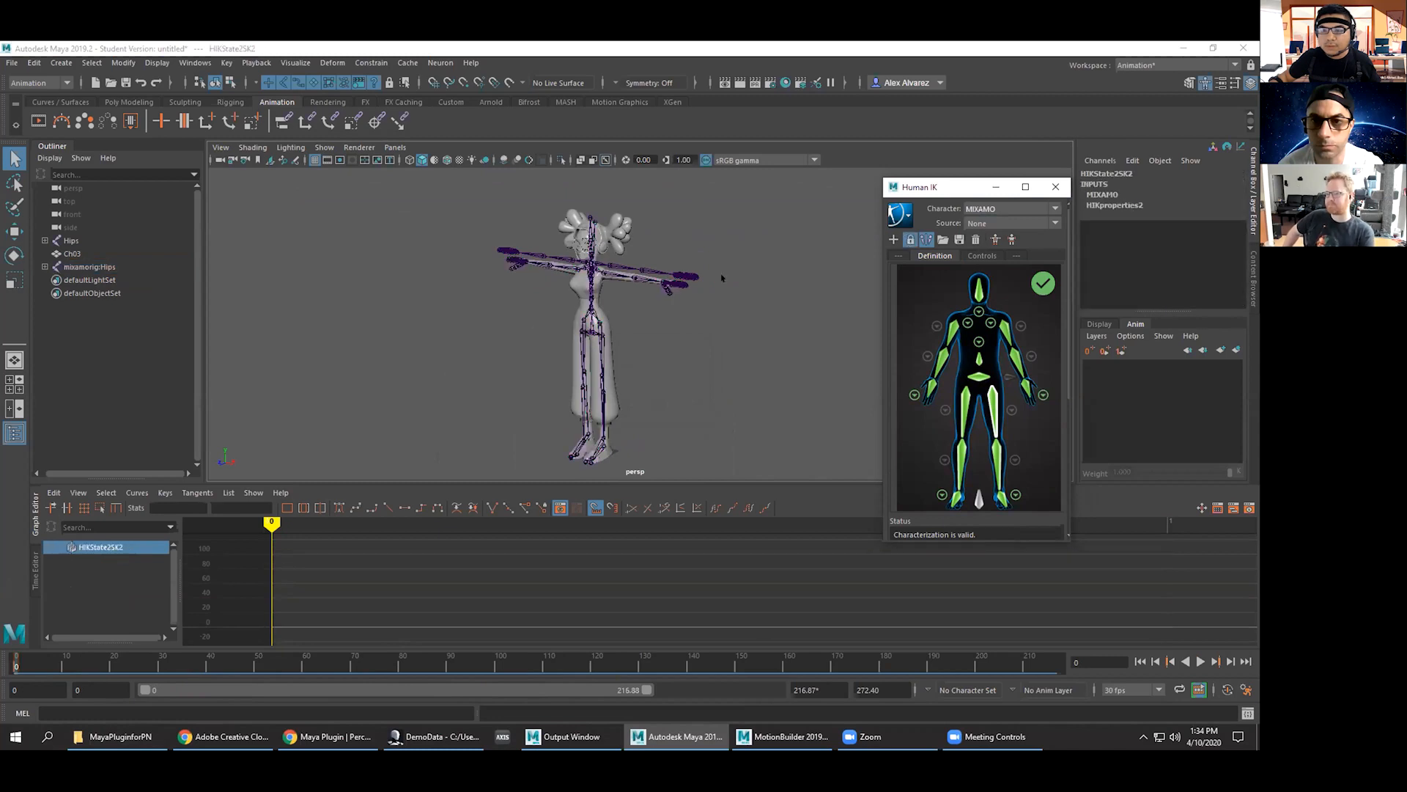
Set the MIXAMO character's HumanIK source to AXIS.
scroll(806, 301, "up", 5)
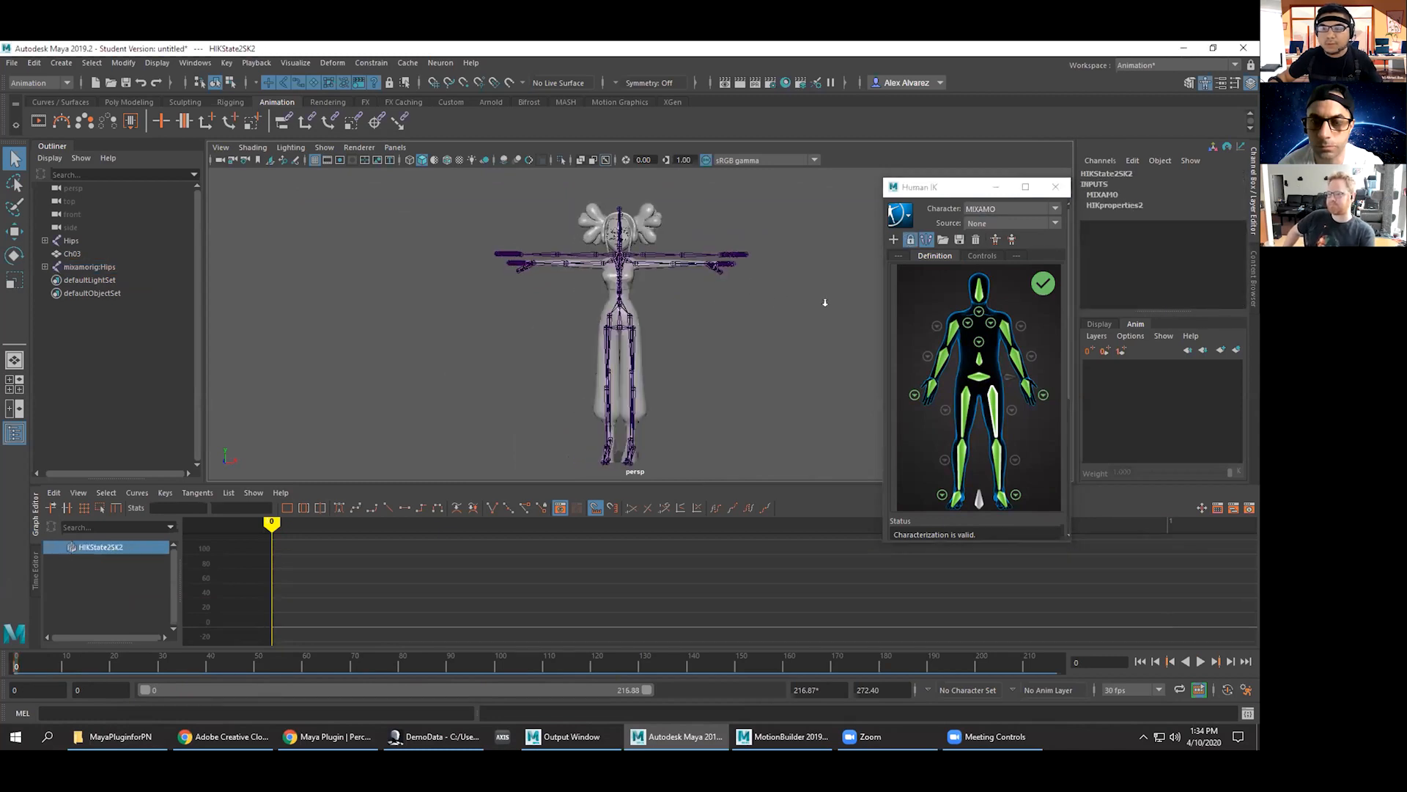
left_click(989, 224)
left_click(861, 224)
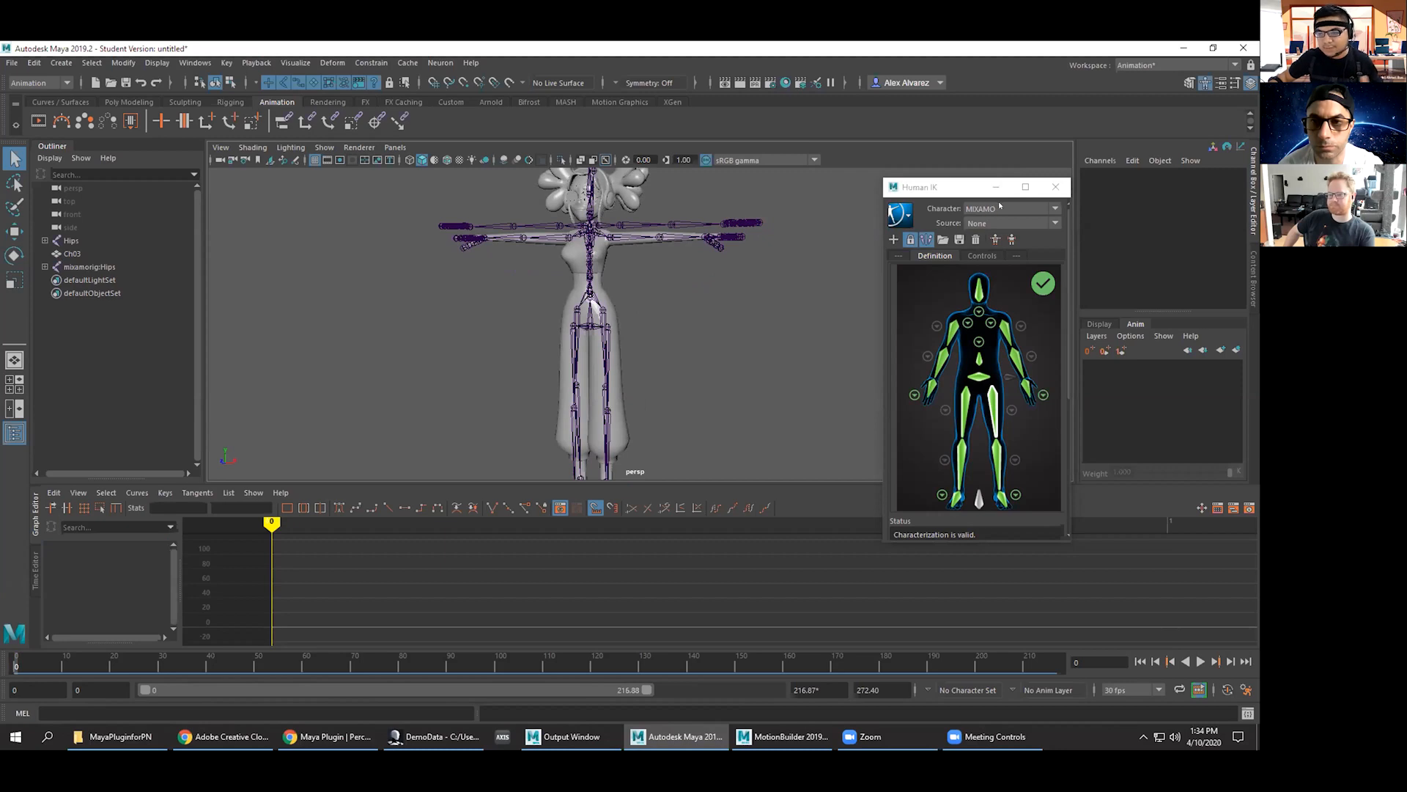
left_click(1003, 223)
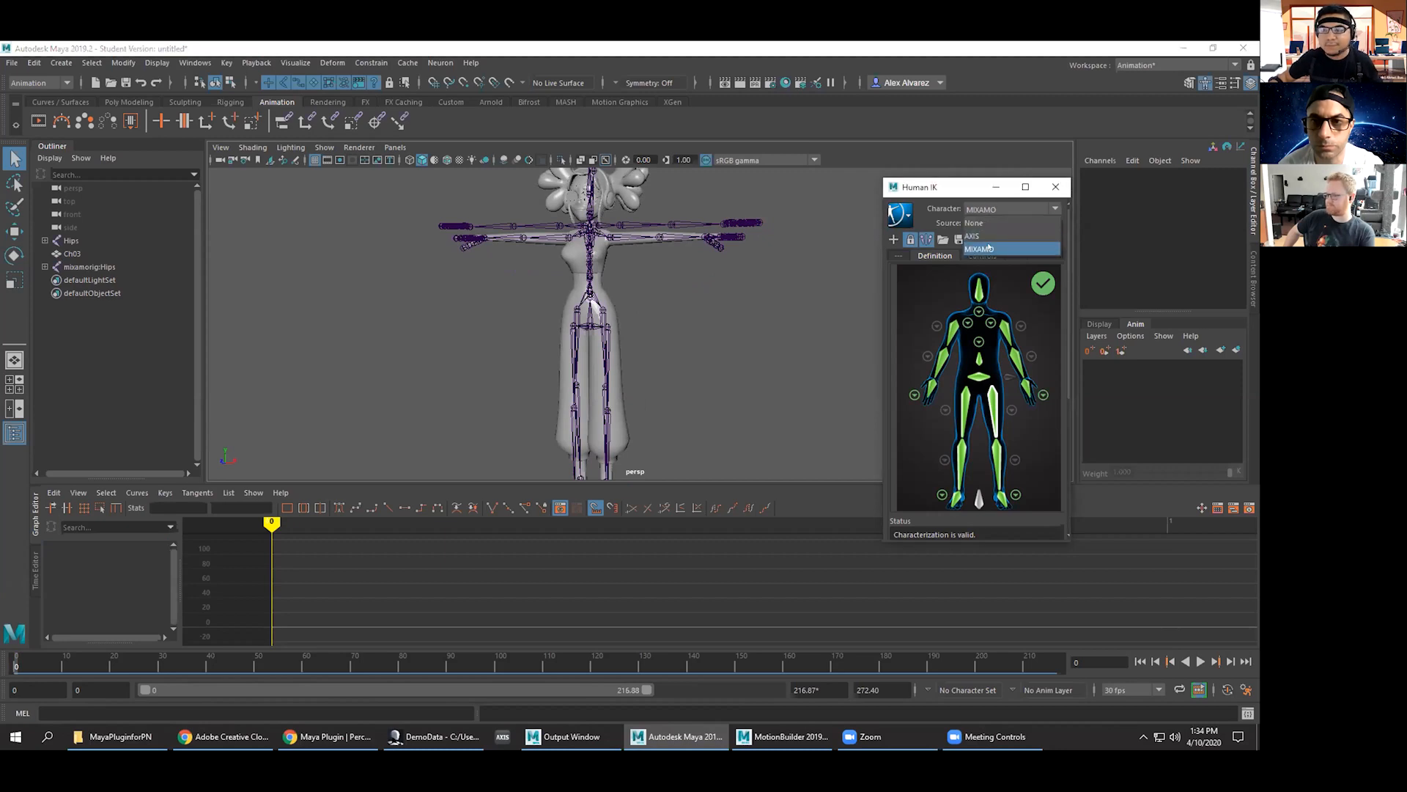
left_click(960, 212)
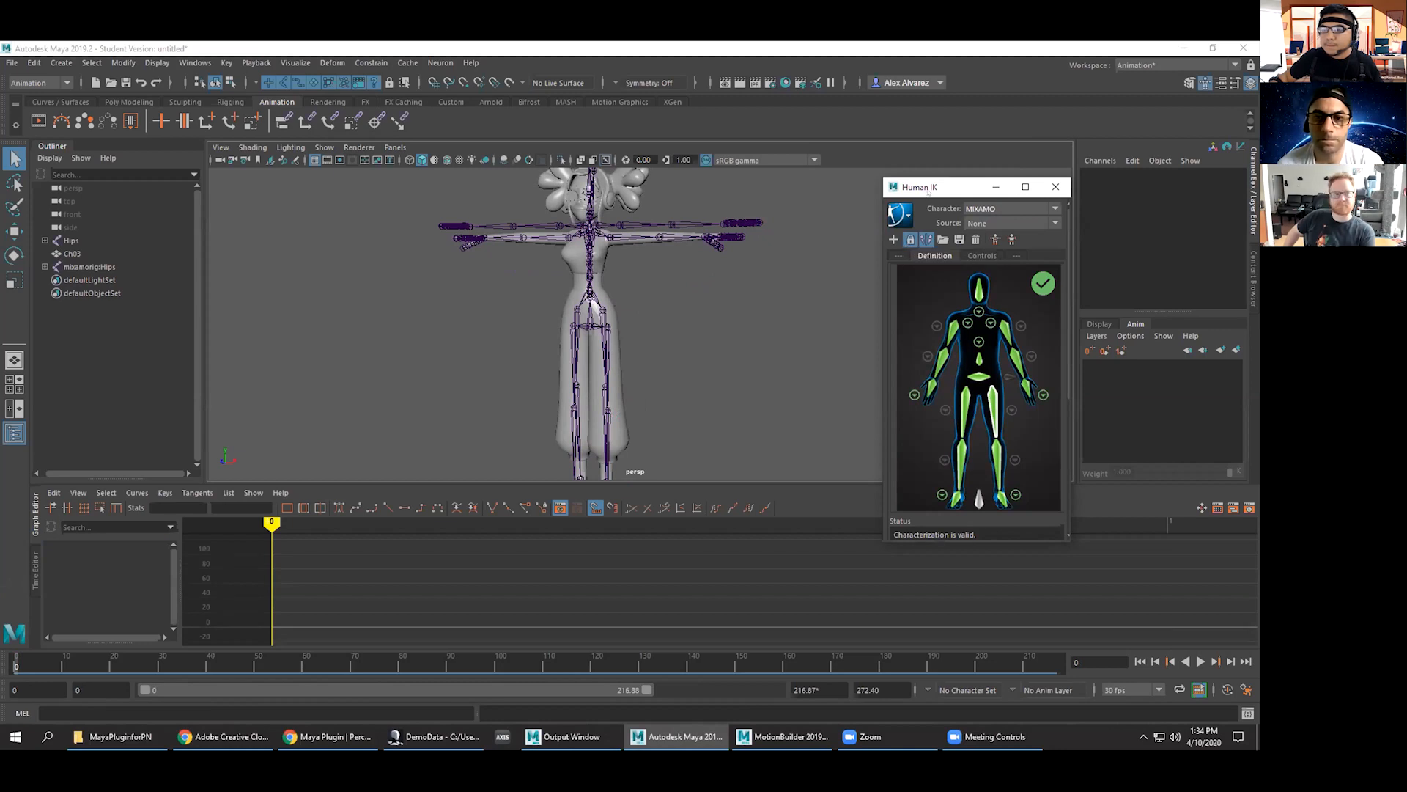
left_click_drag(928, 189, 899, 171)
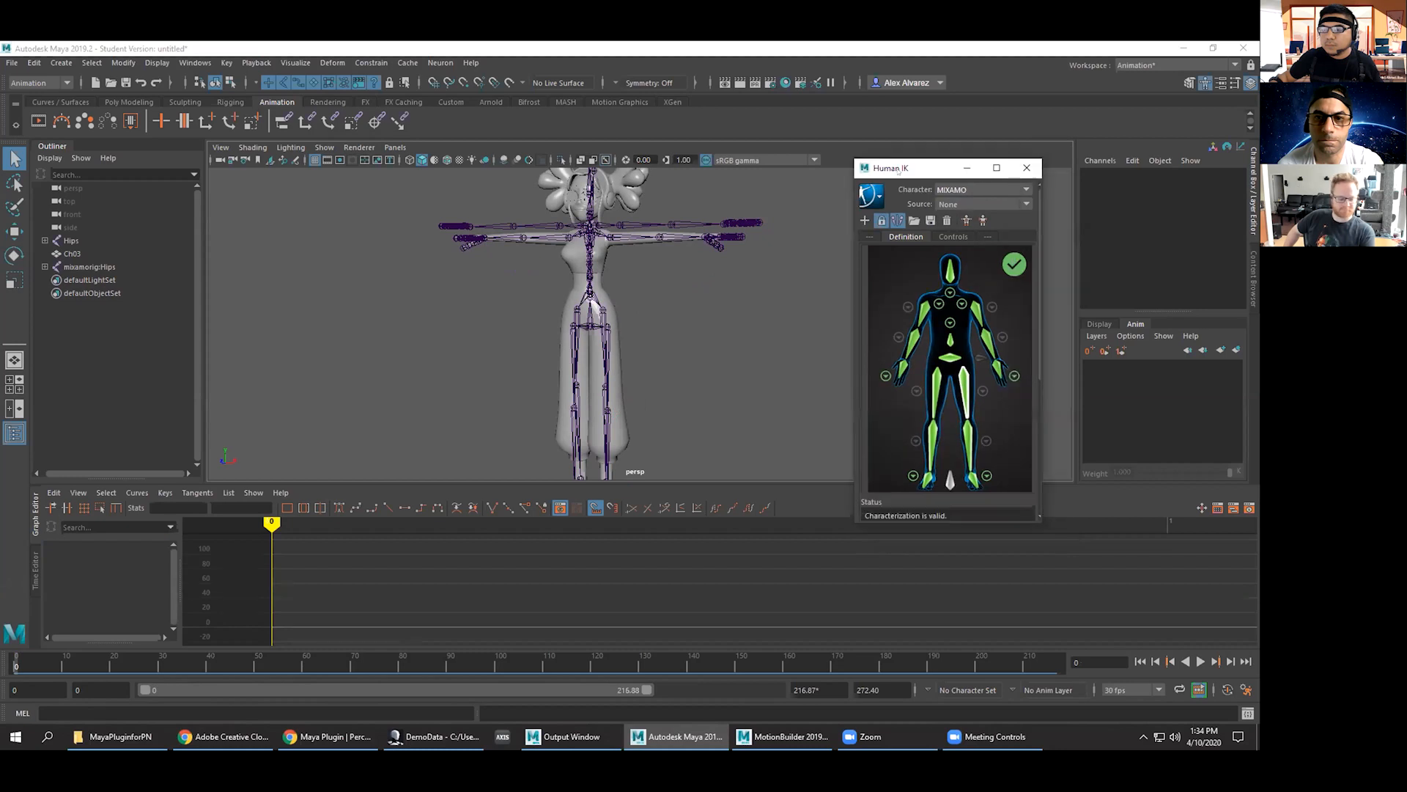
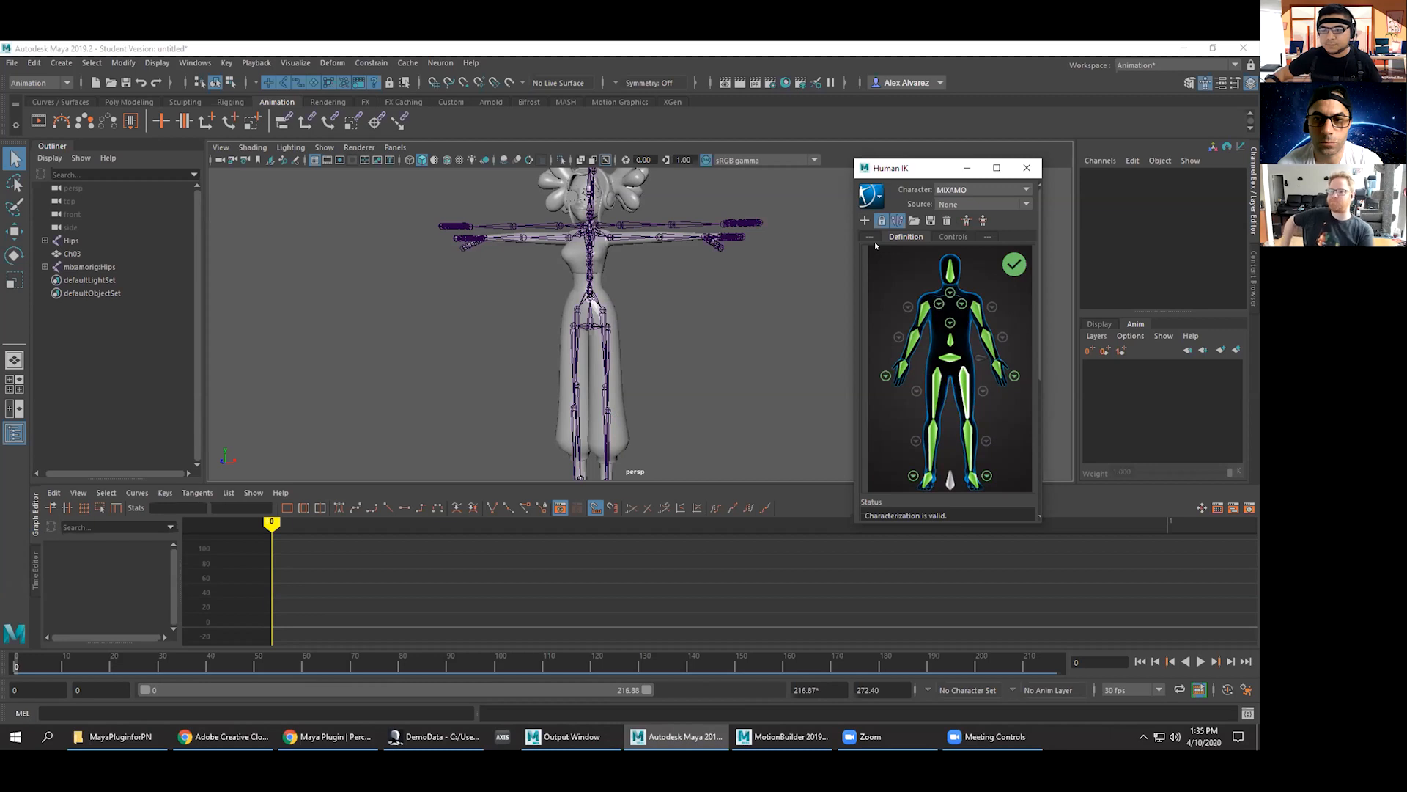
left_click(958, 204)
left_click(945, 230)
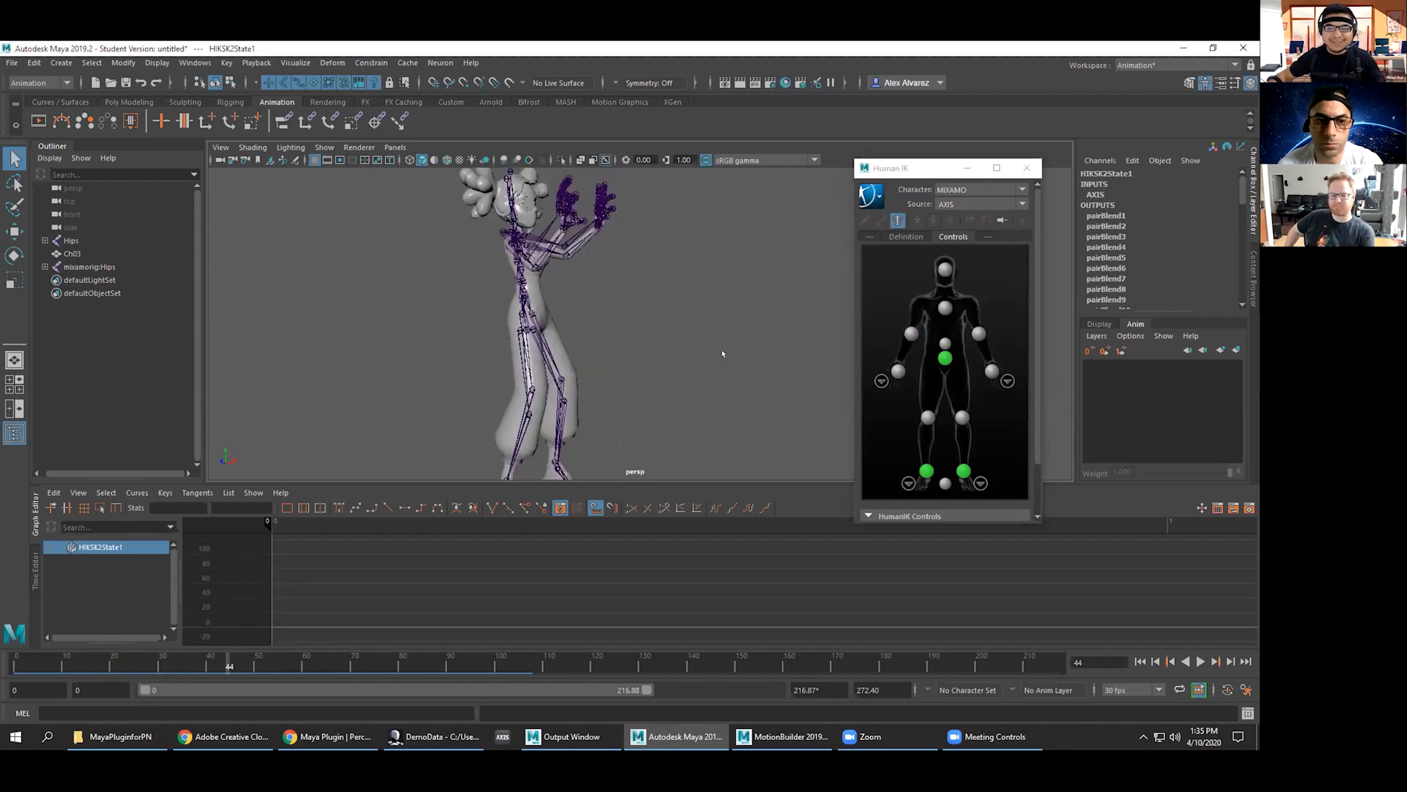
Play and scrub the retargeted motion on the Mixamo character, and return to frame 0.
key("Escape")
key("alt+v")
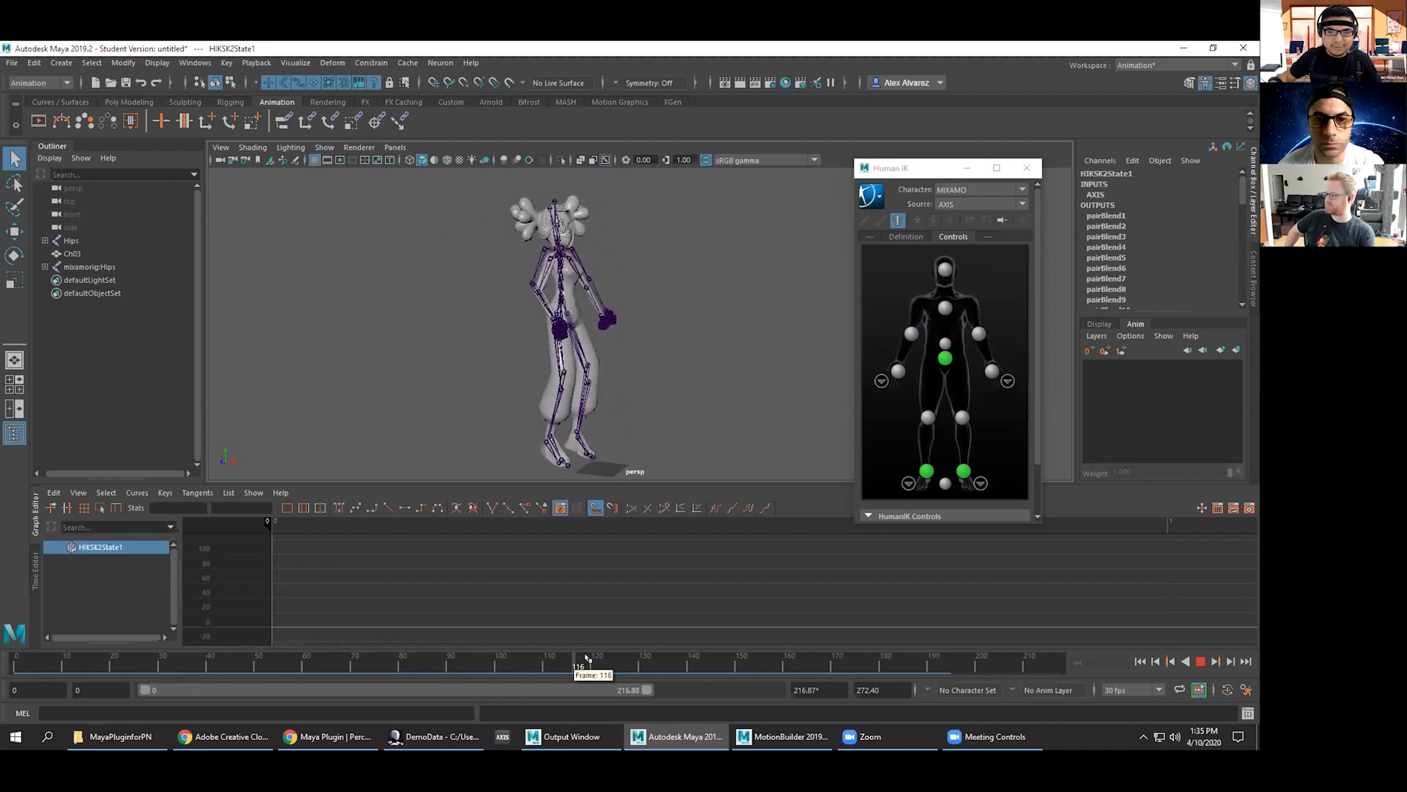
mouse_move(626, 646)
left_mouse_down()
mouse_move(604, 655)
mouse_move(649, 657)
left_mouse_up()
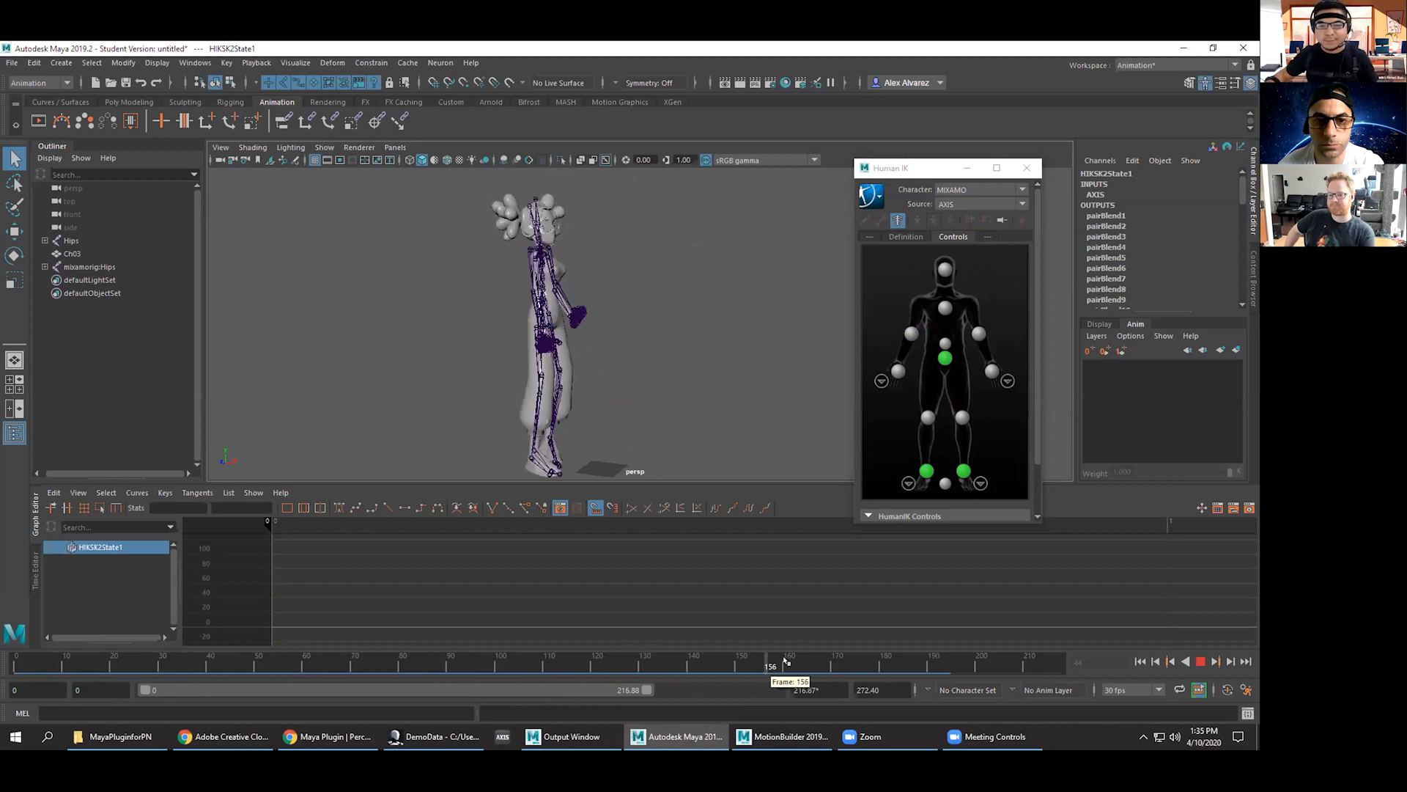
left_click(6, 666)
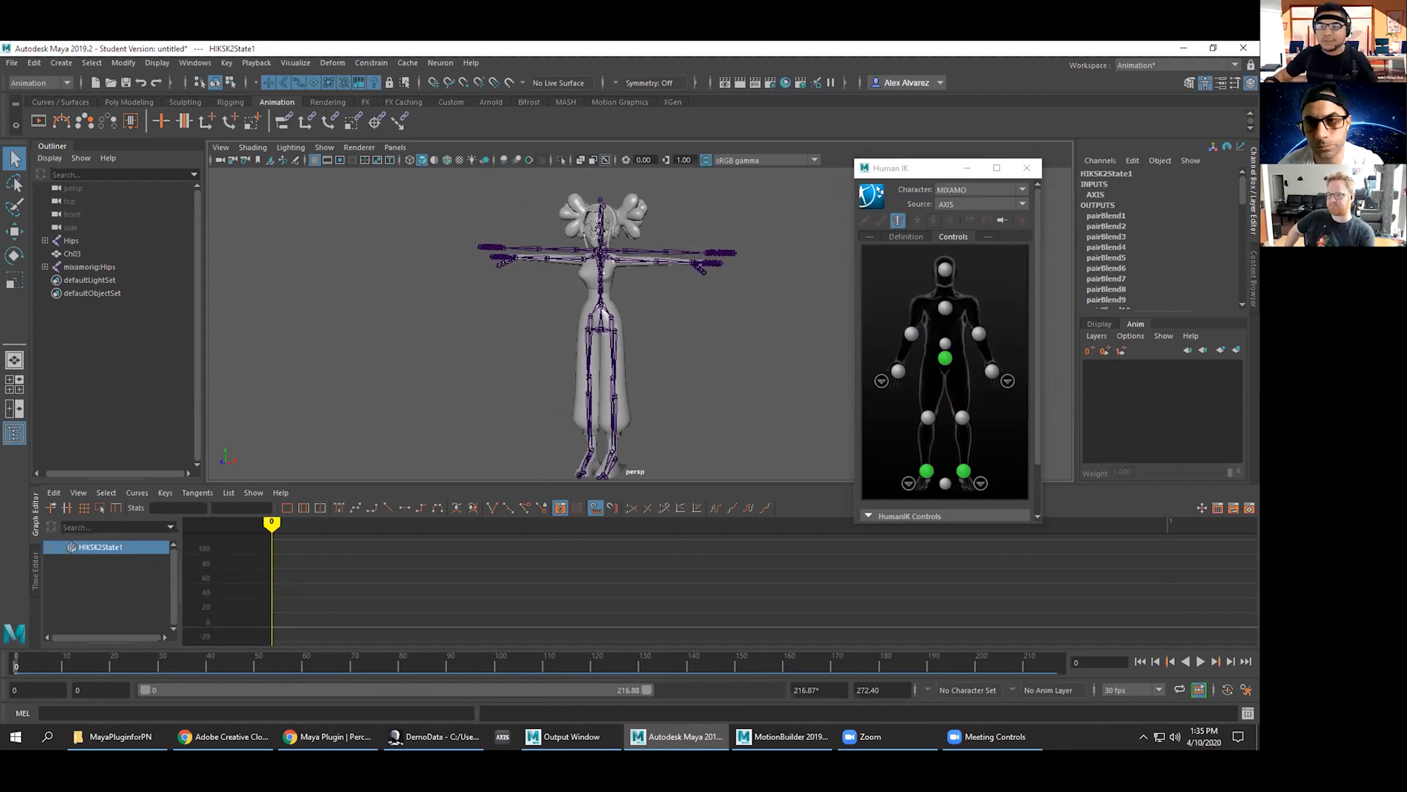
Bake the AXIS-driven motion to the MIXAMO skeleton over the time slider range with a sample of 1, and scrub the baked animation.
left_click(864, 187)
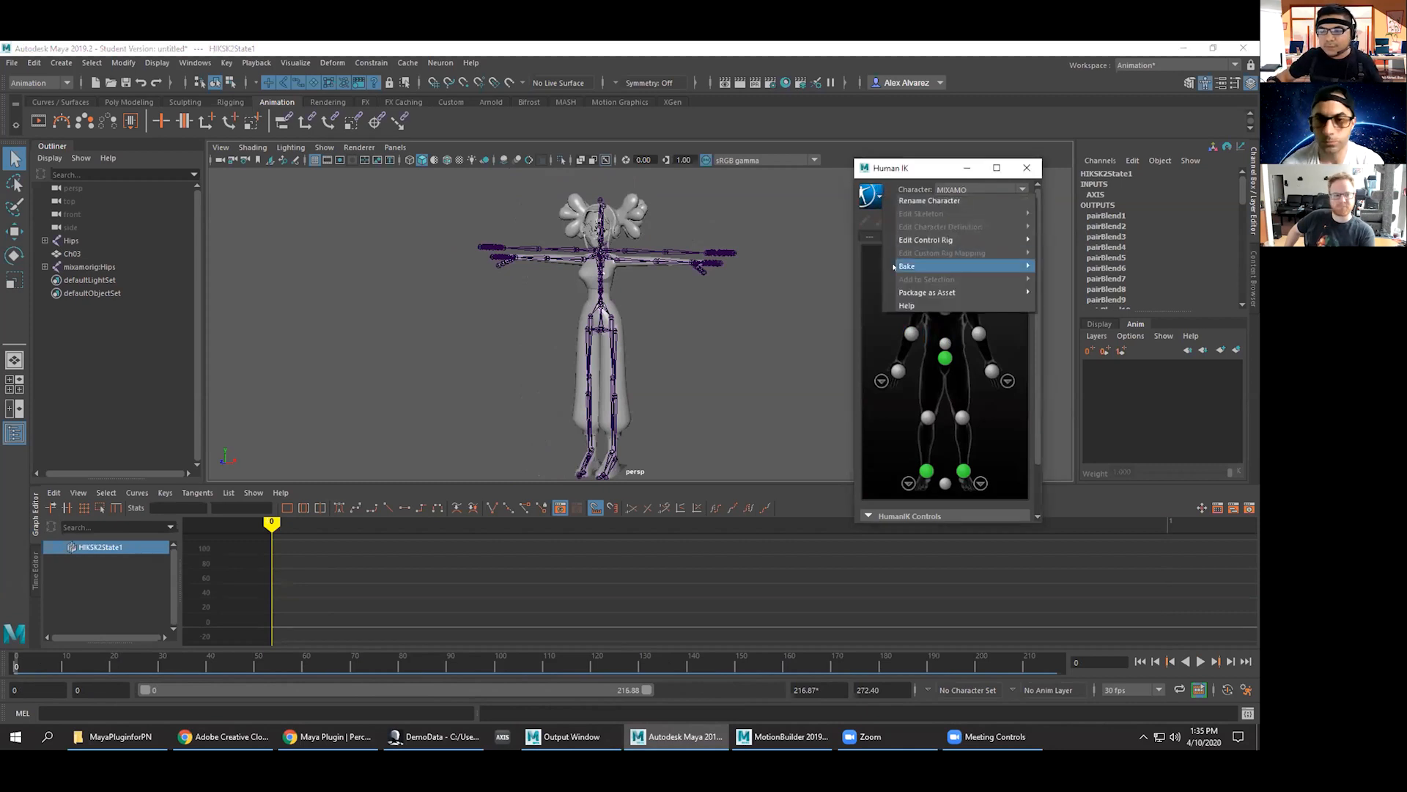
left_click(946, 171)
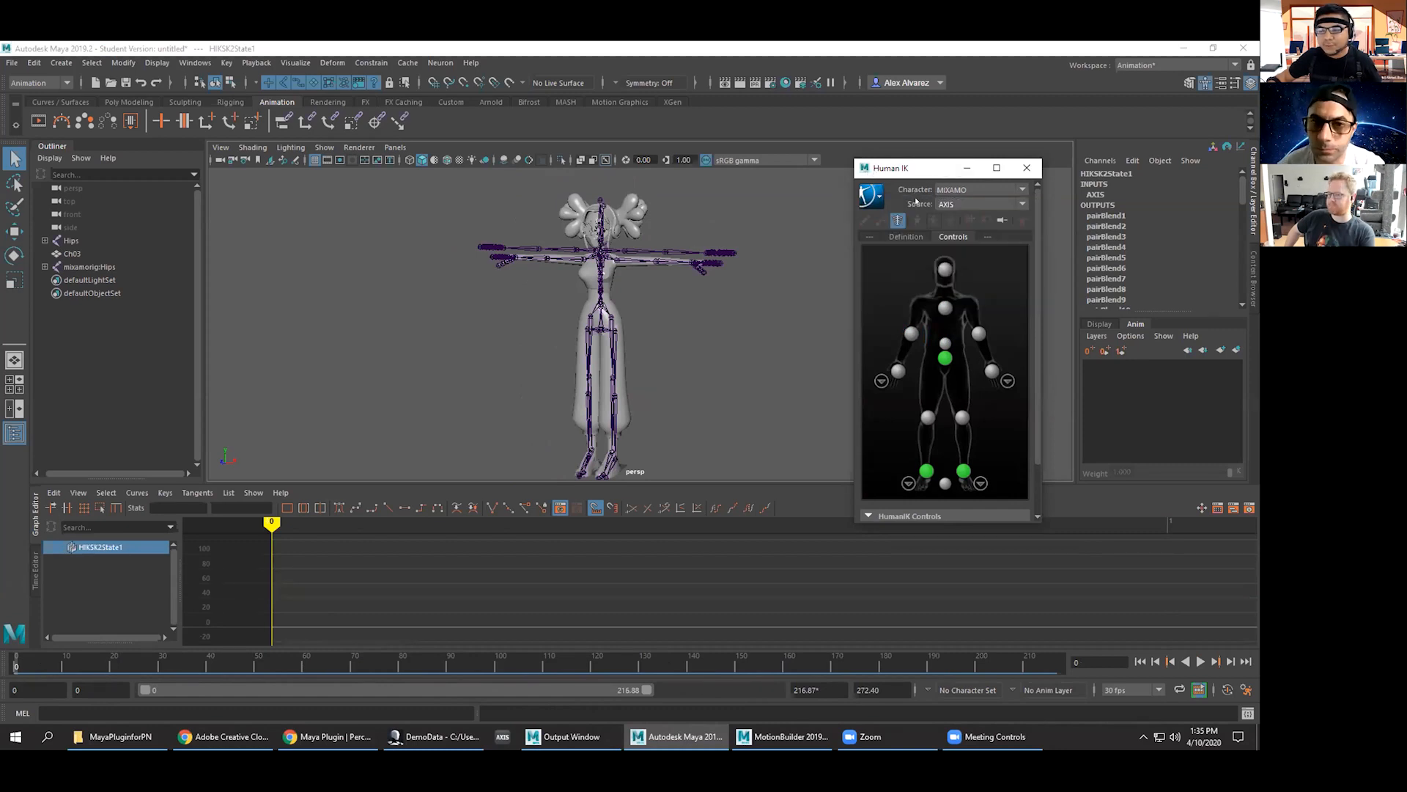
left_click(870, 195)
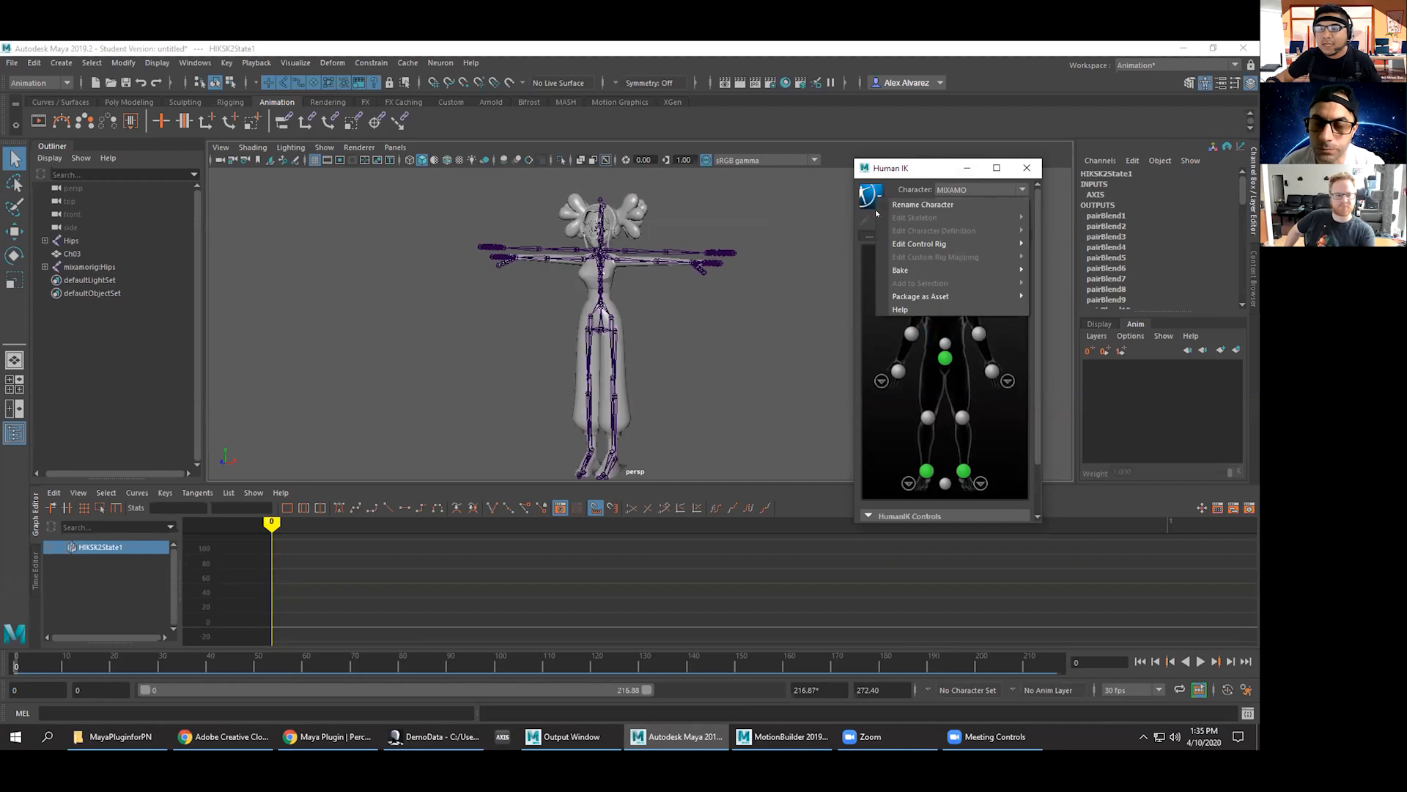
mouse_move(896, 268)
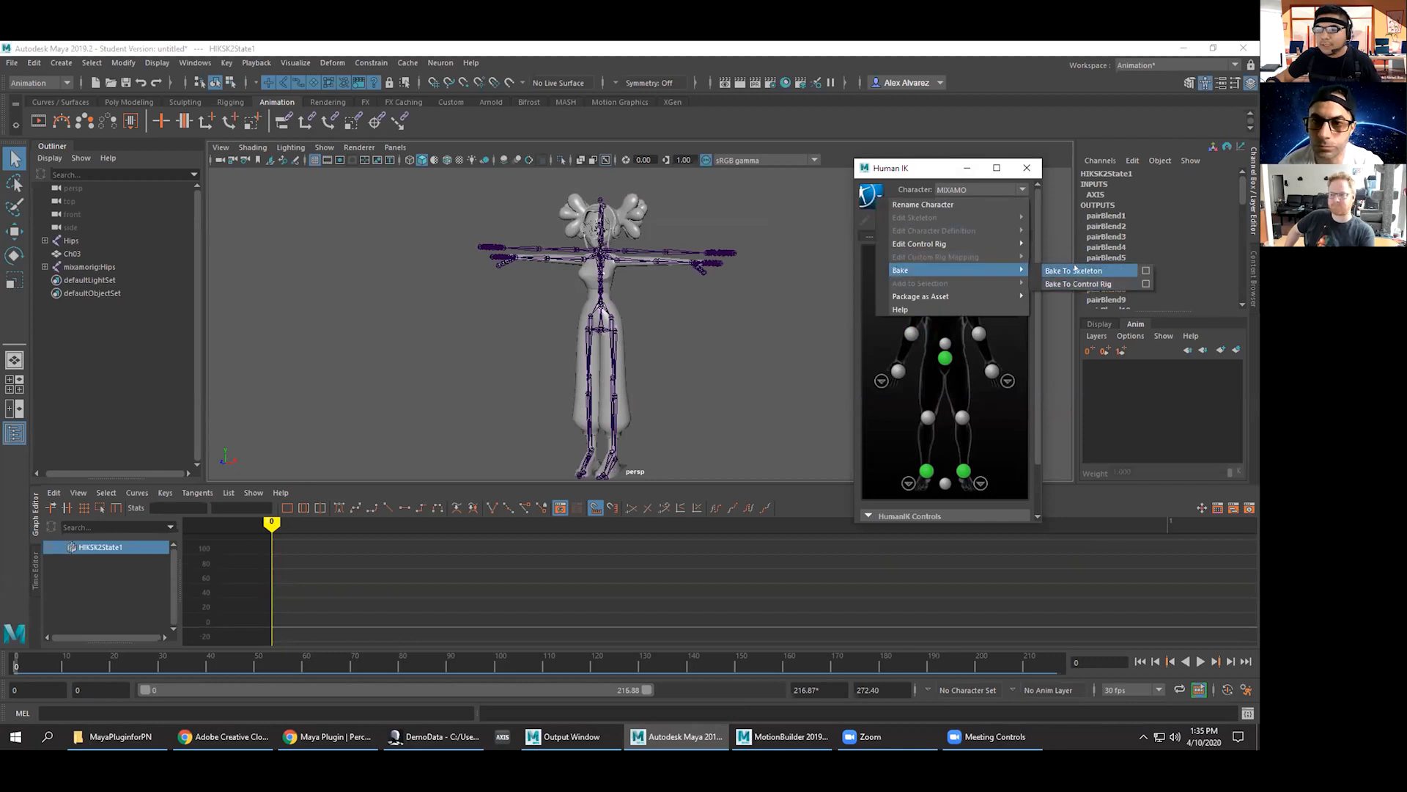
left_click(1146, 271)
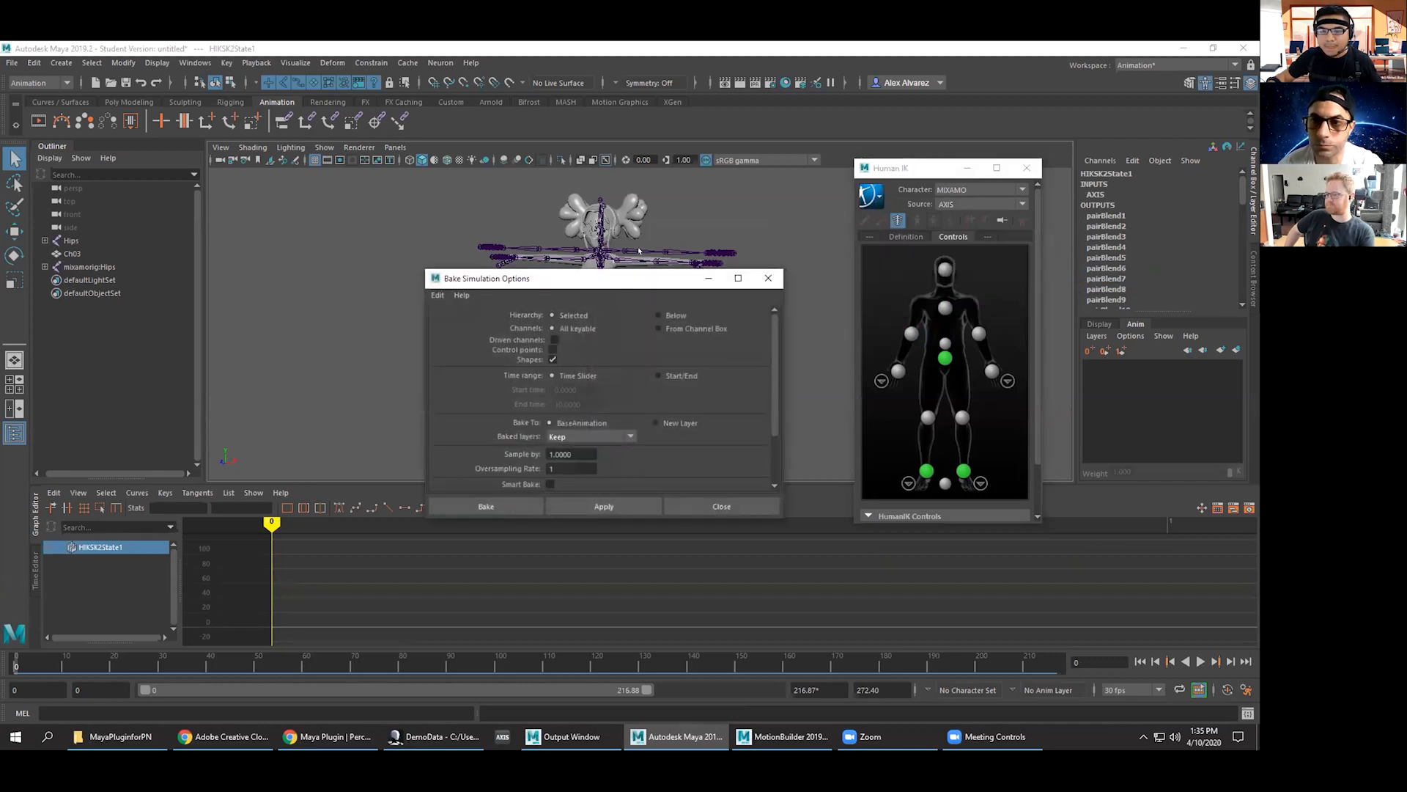
left_click_drag(604, 284, 494, 226)
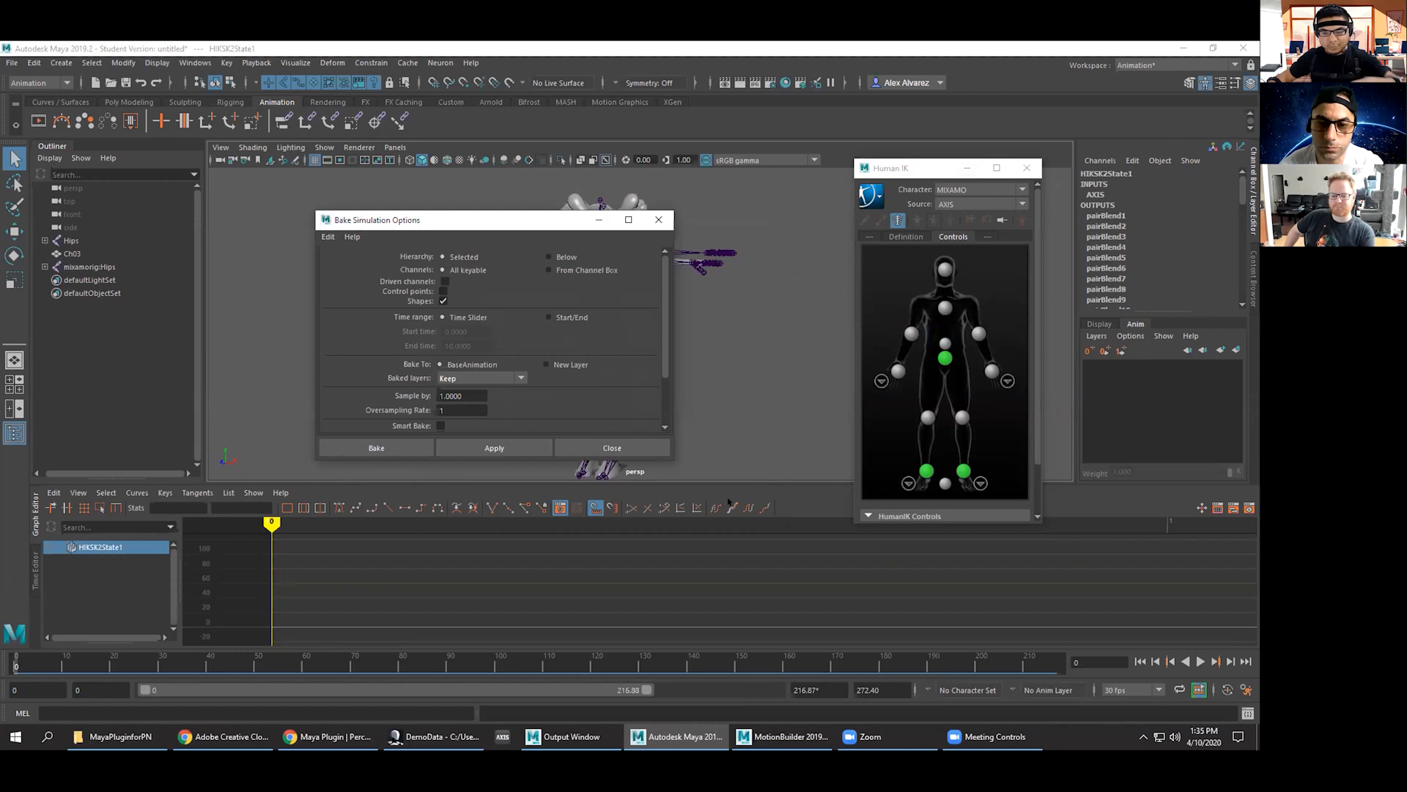
left_click(1228, 689)
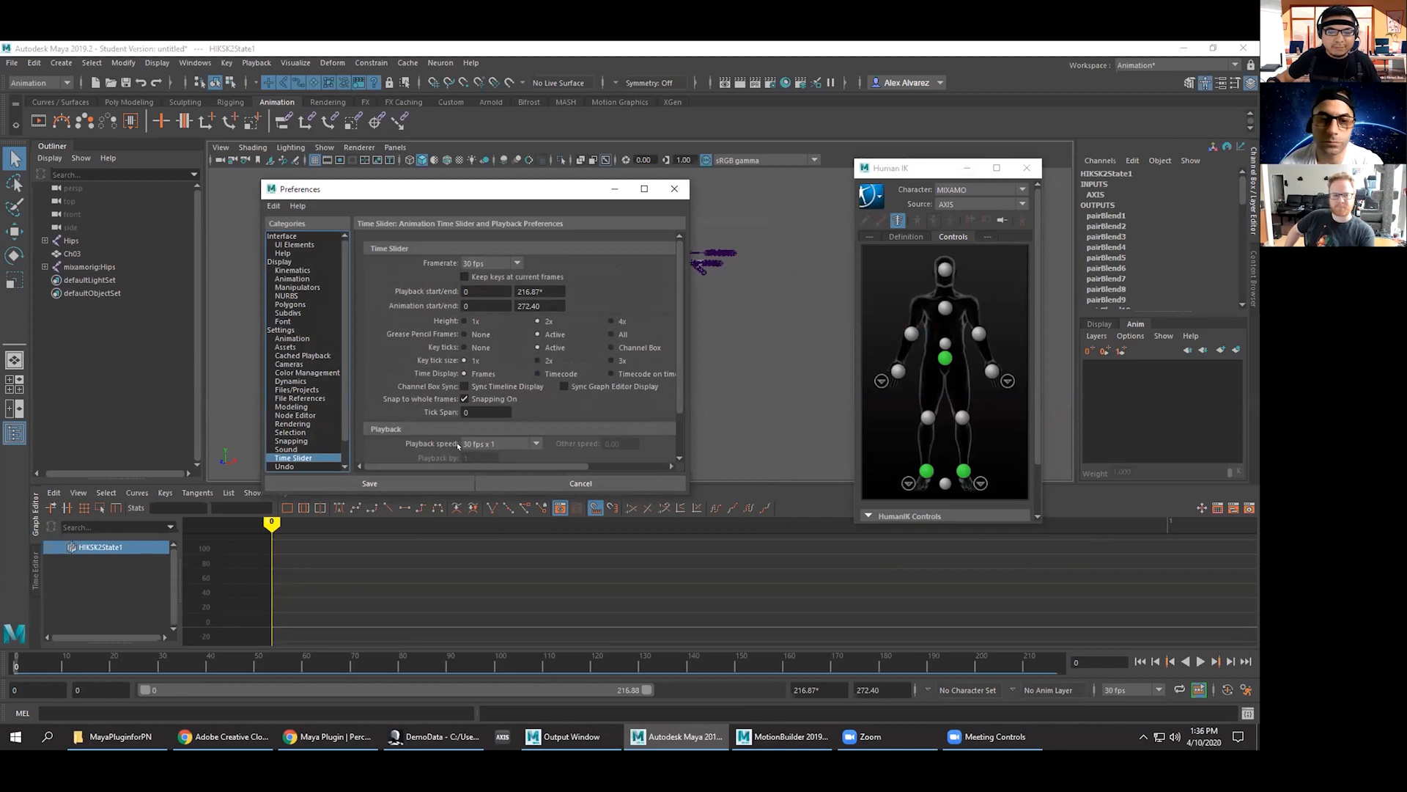
left_click(510, 480)
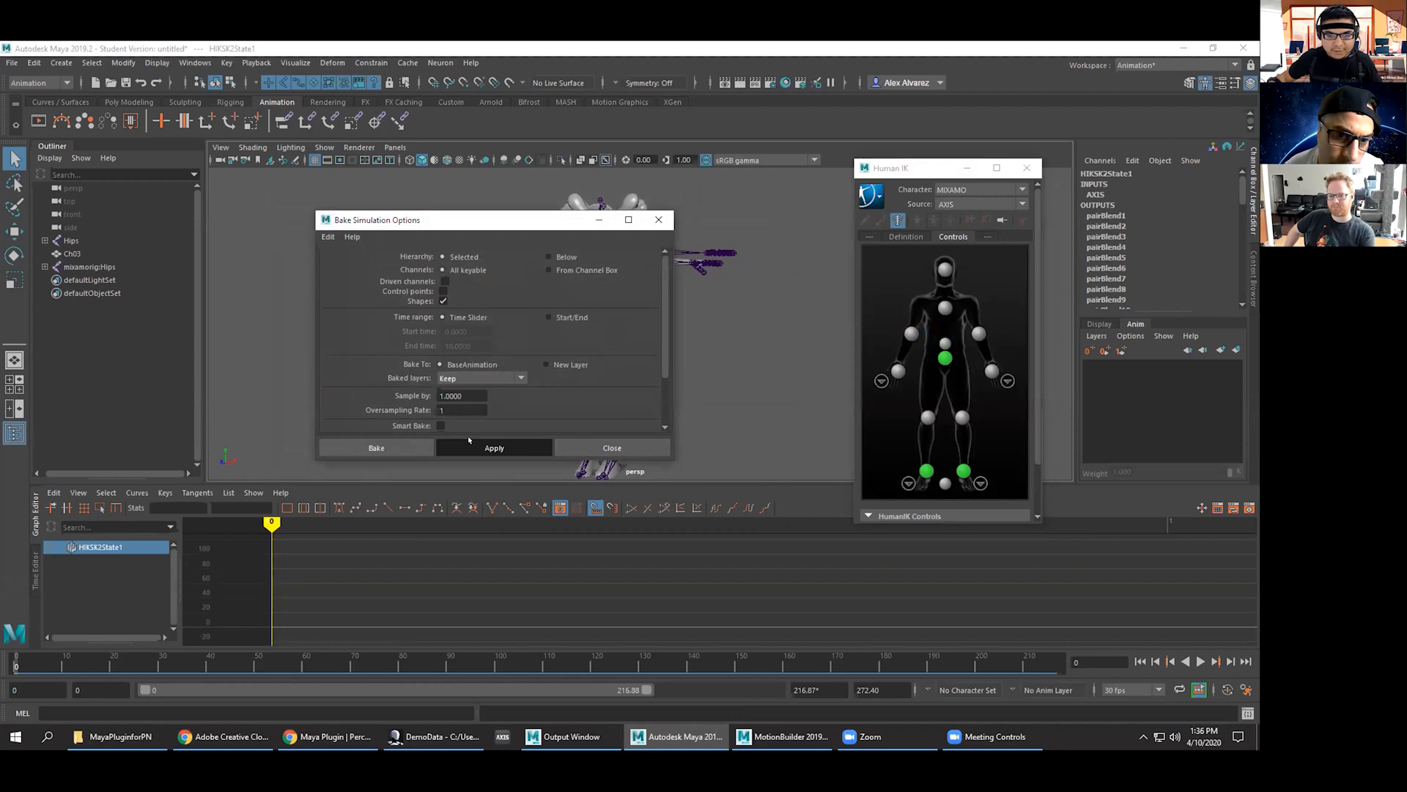
left_click(389, 447)
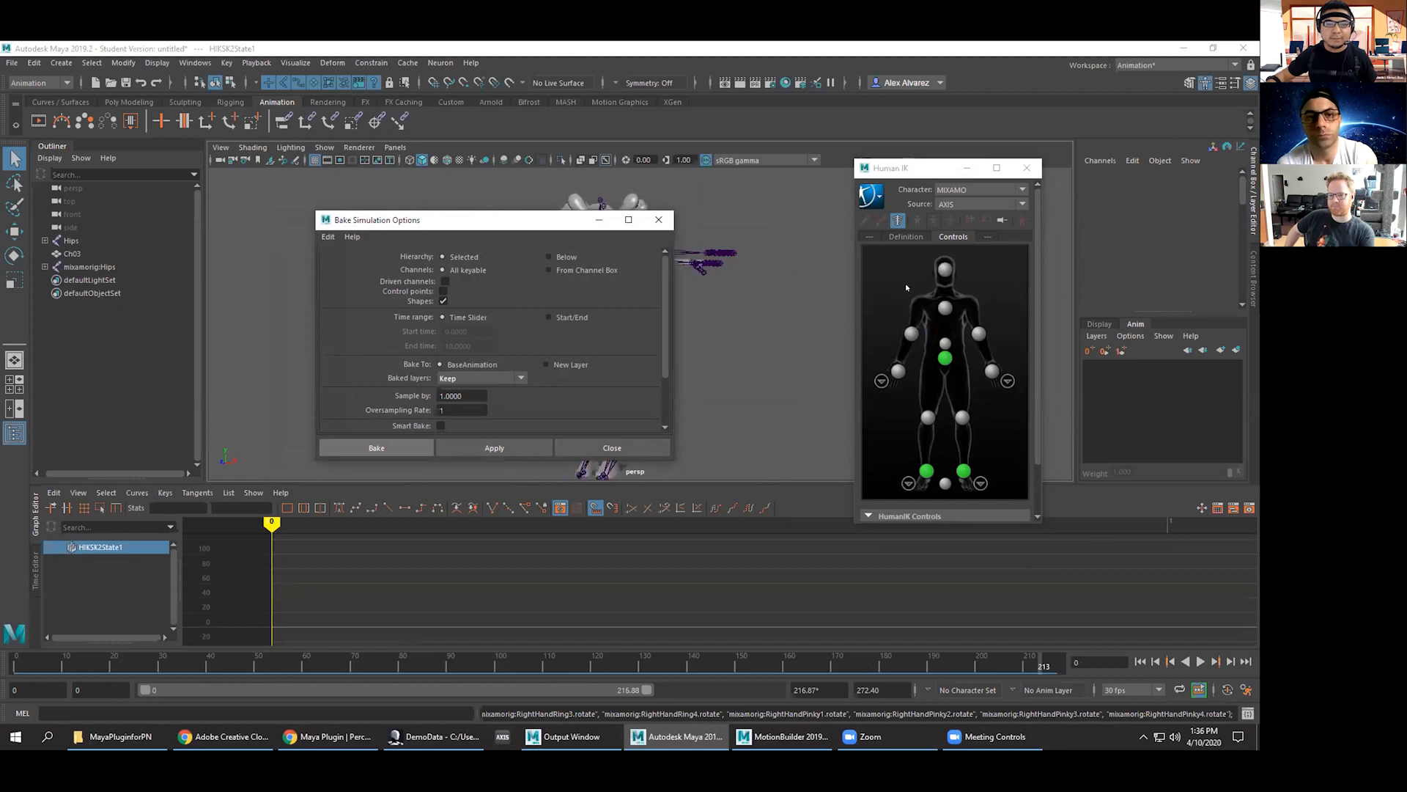
left_click_drag(80, 668, 230, 667)
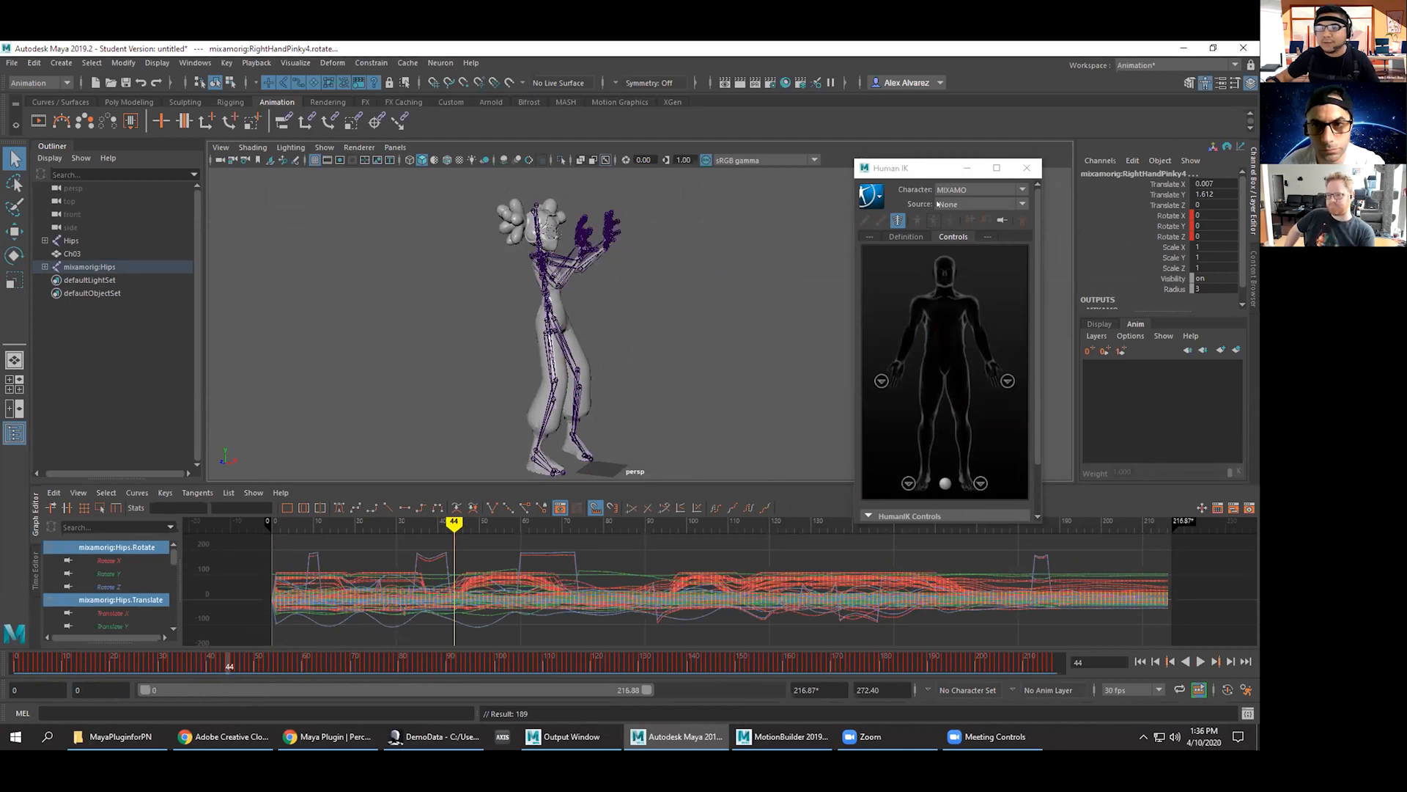
left_click_drag(21, 667, 35, 668)
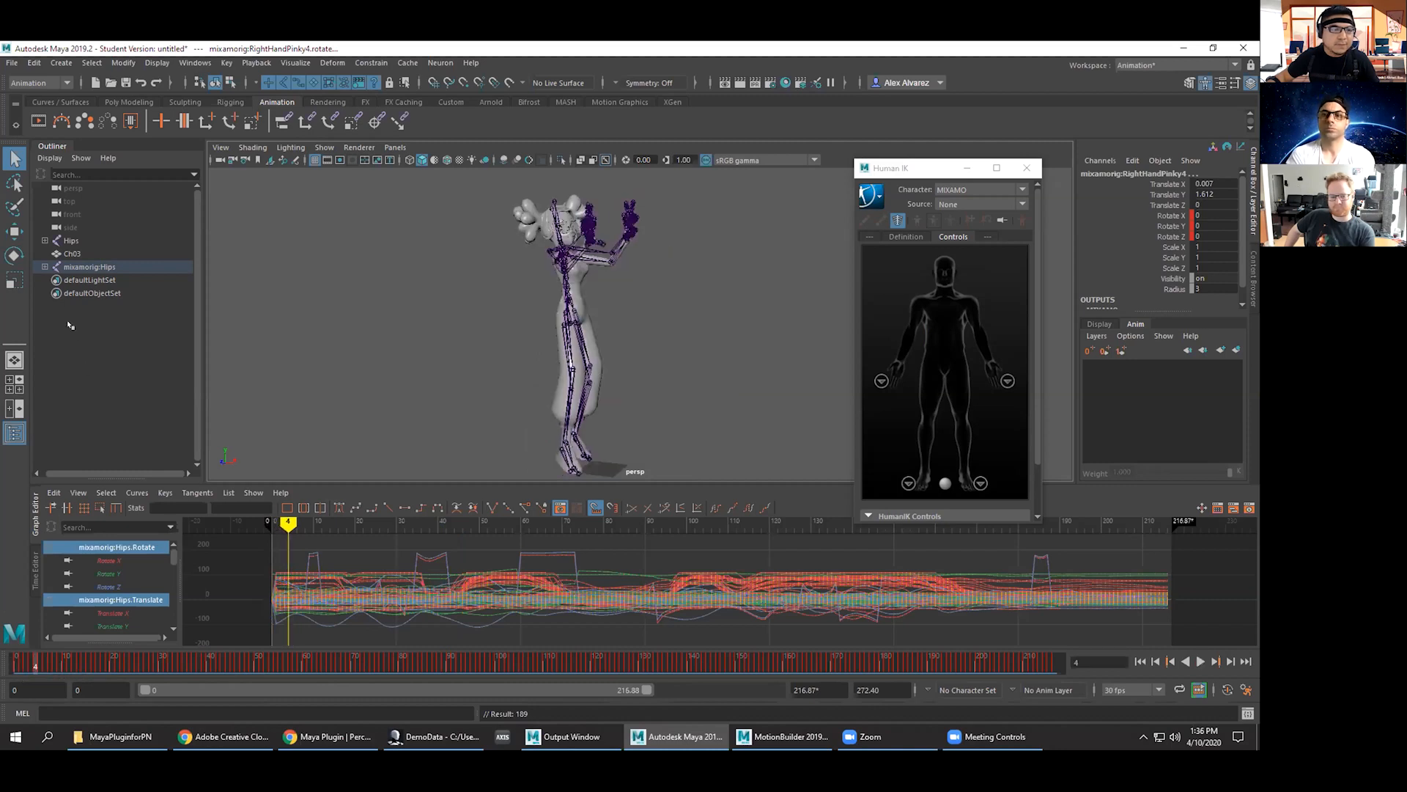
left_click(65, 241)
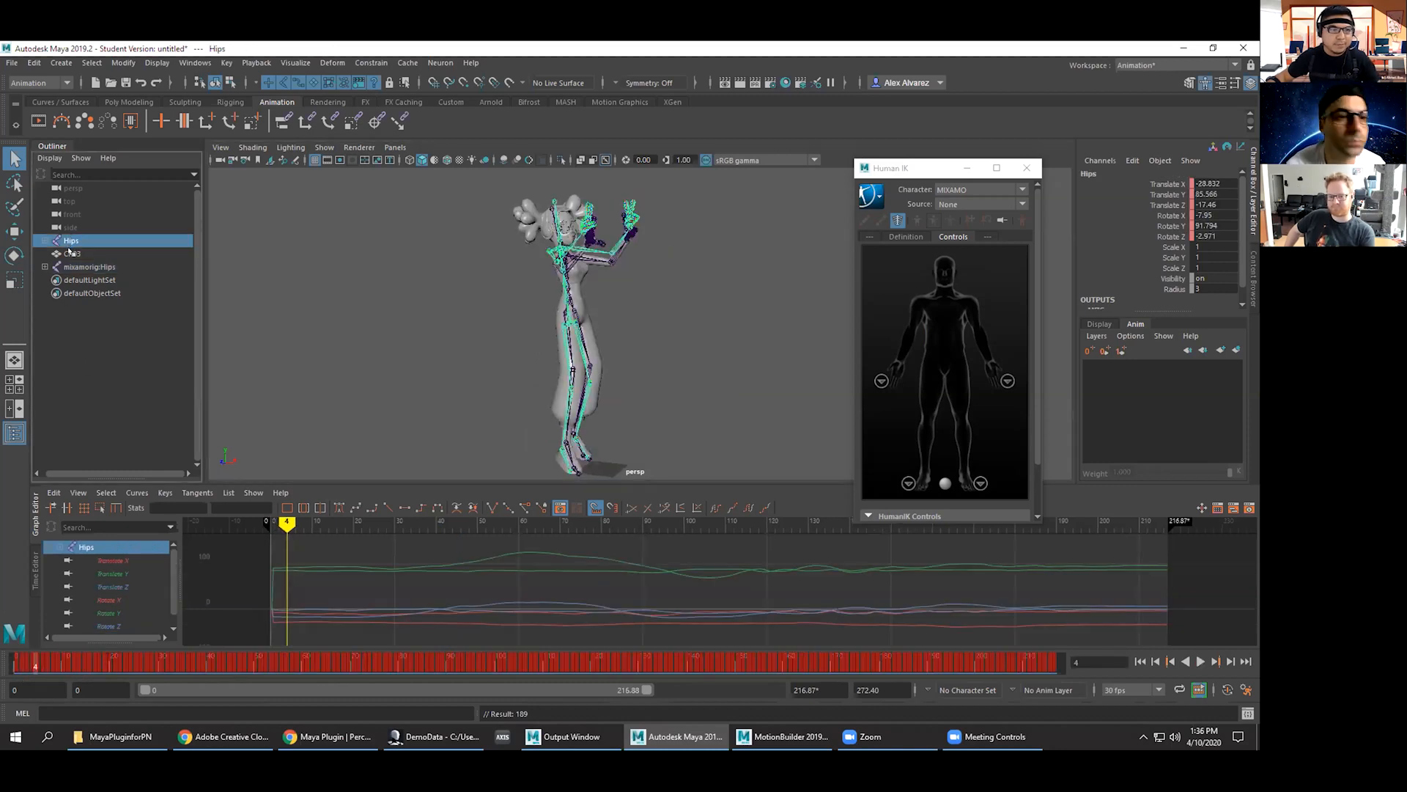
left_click(71, 253, "ctrl")
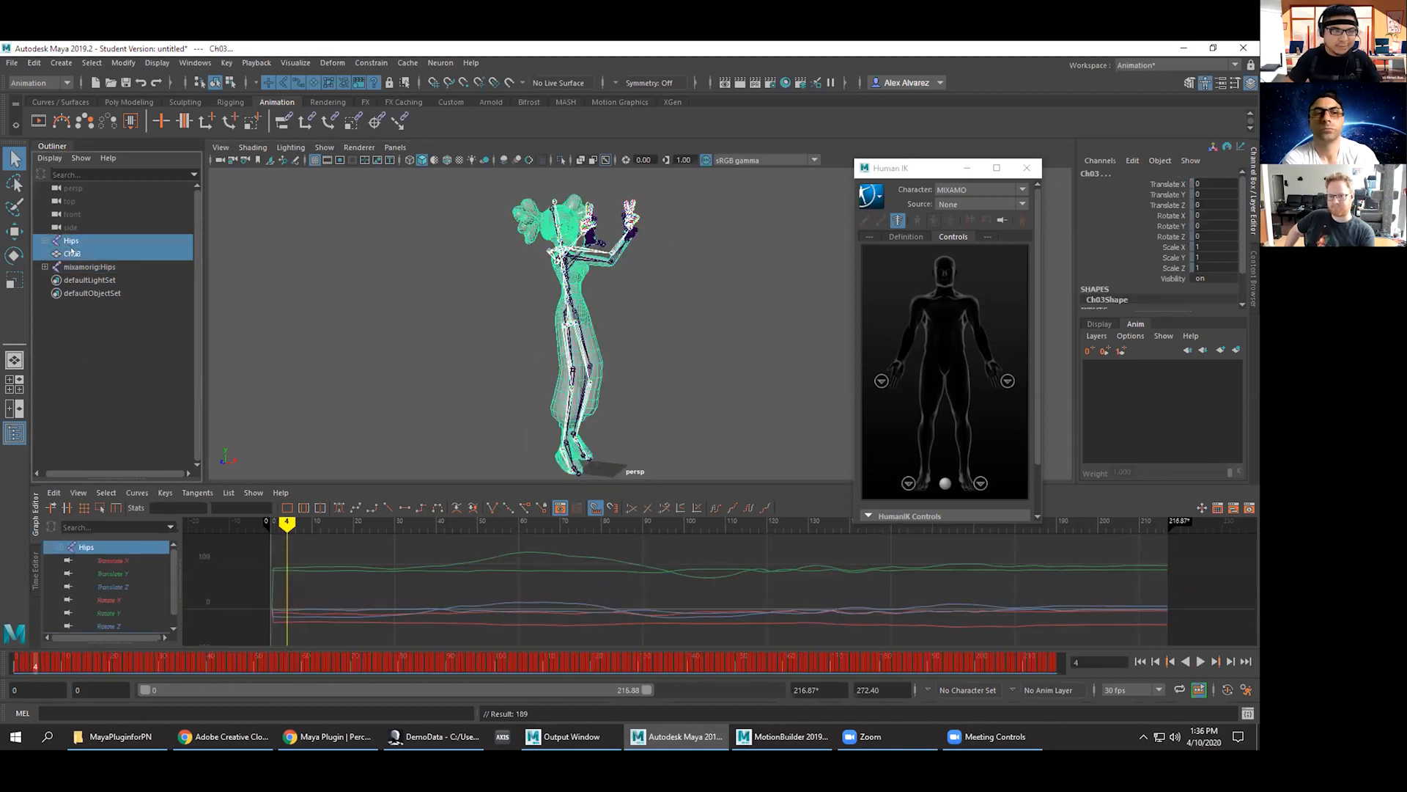
key("ctrl+h")
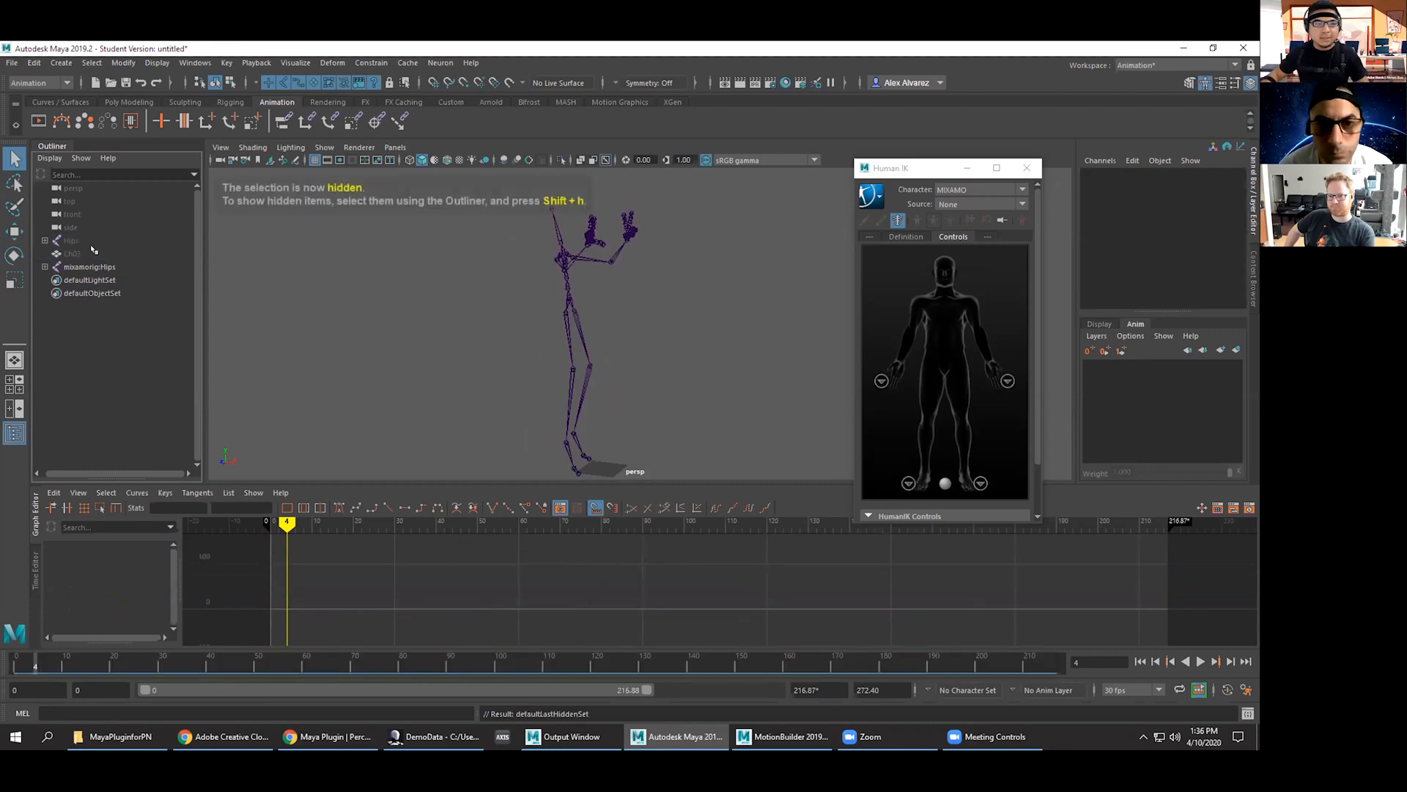
left_click(61, 253)
key("shift+h")
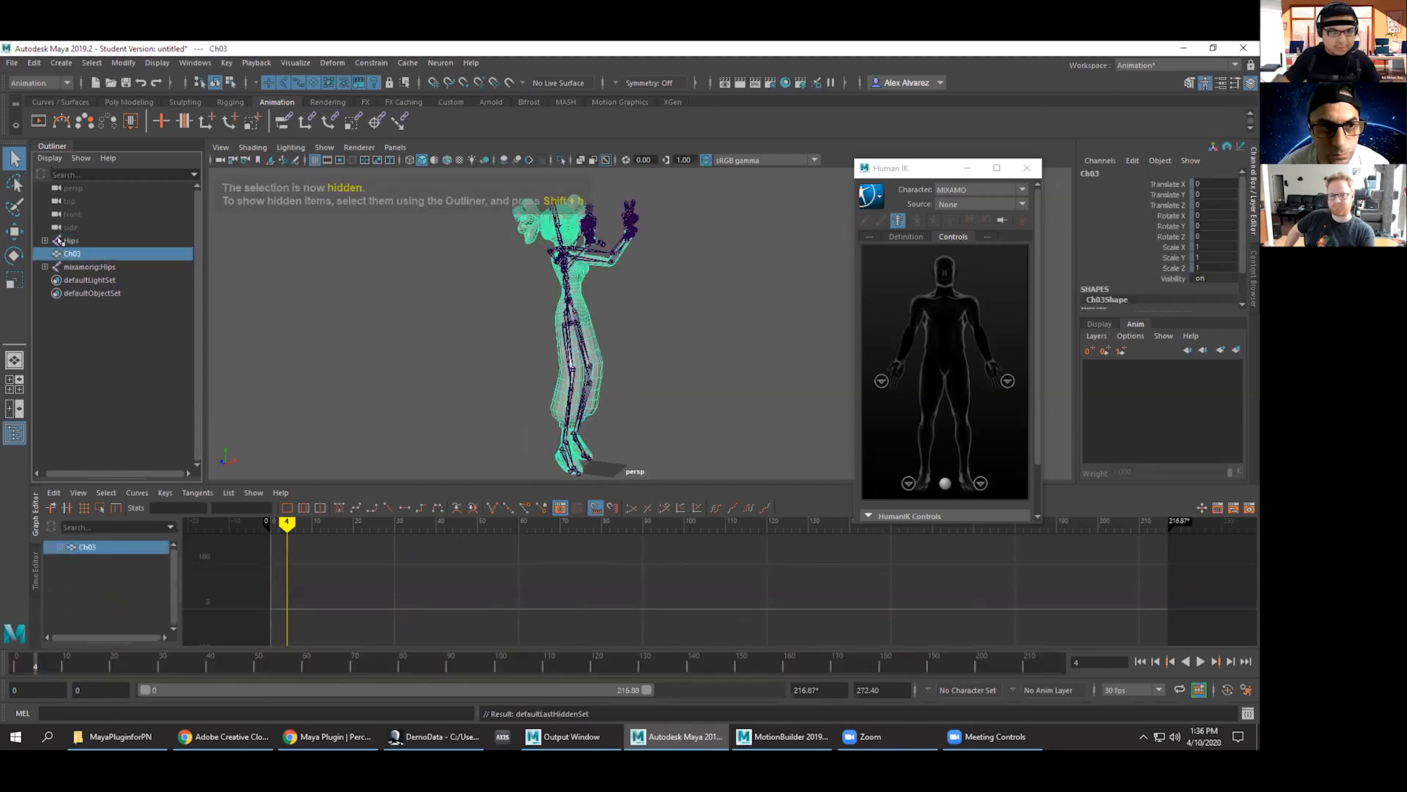
Return to frame 0 and hide the source Hips skeleton while leaving the Ch03 mesh displayed.
left_click_drag(357, 662, 7, 581)
right_click_drag(605, 330, 741, 352, "alt")
left_click_drag(741, 351, 715, 333, "alt")
left_click(67, 240)
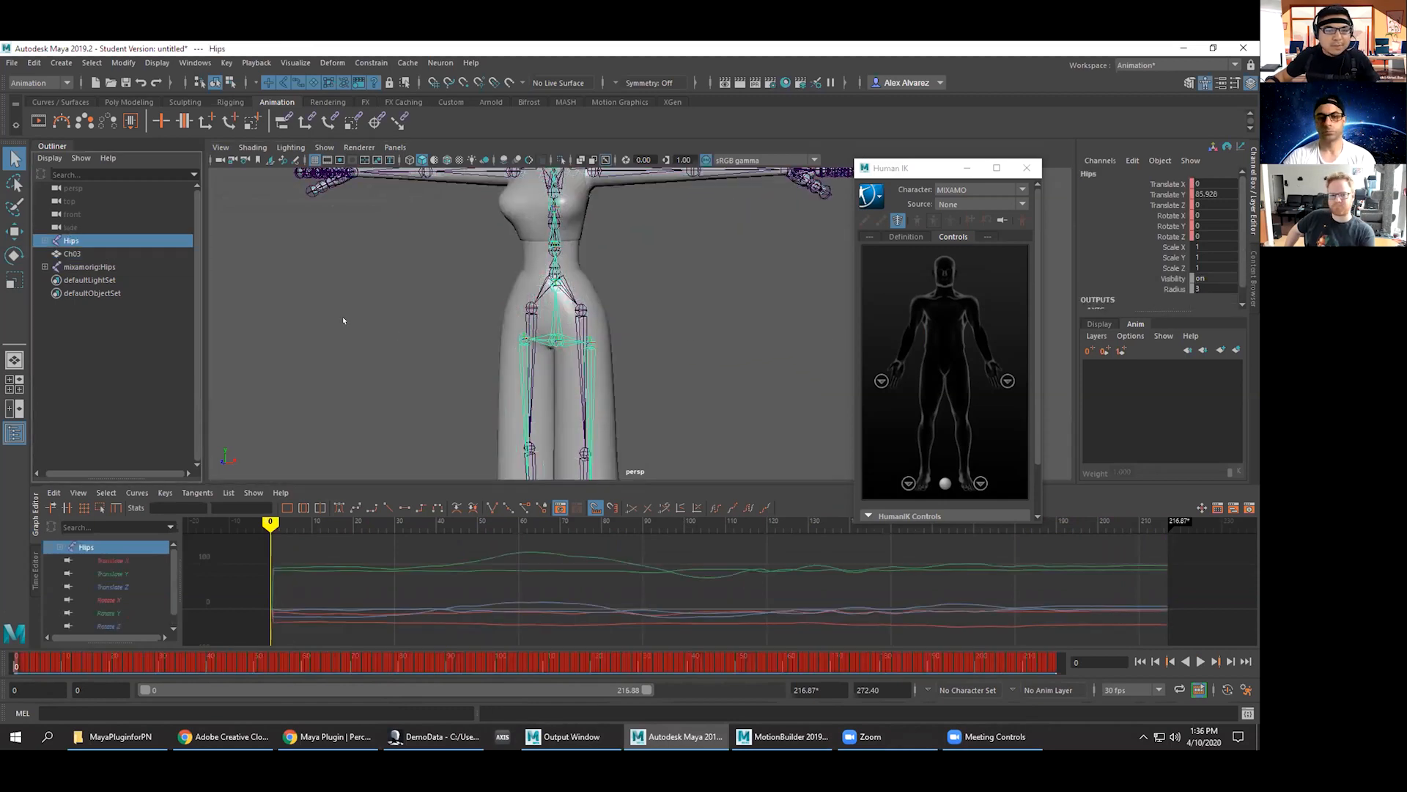
key("f")
key("ctrl+h")
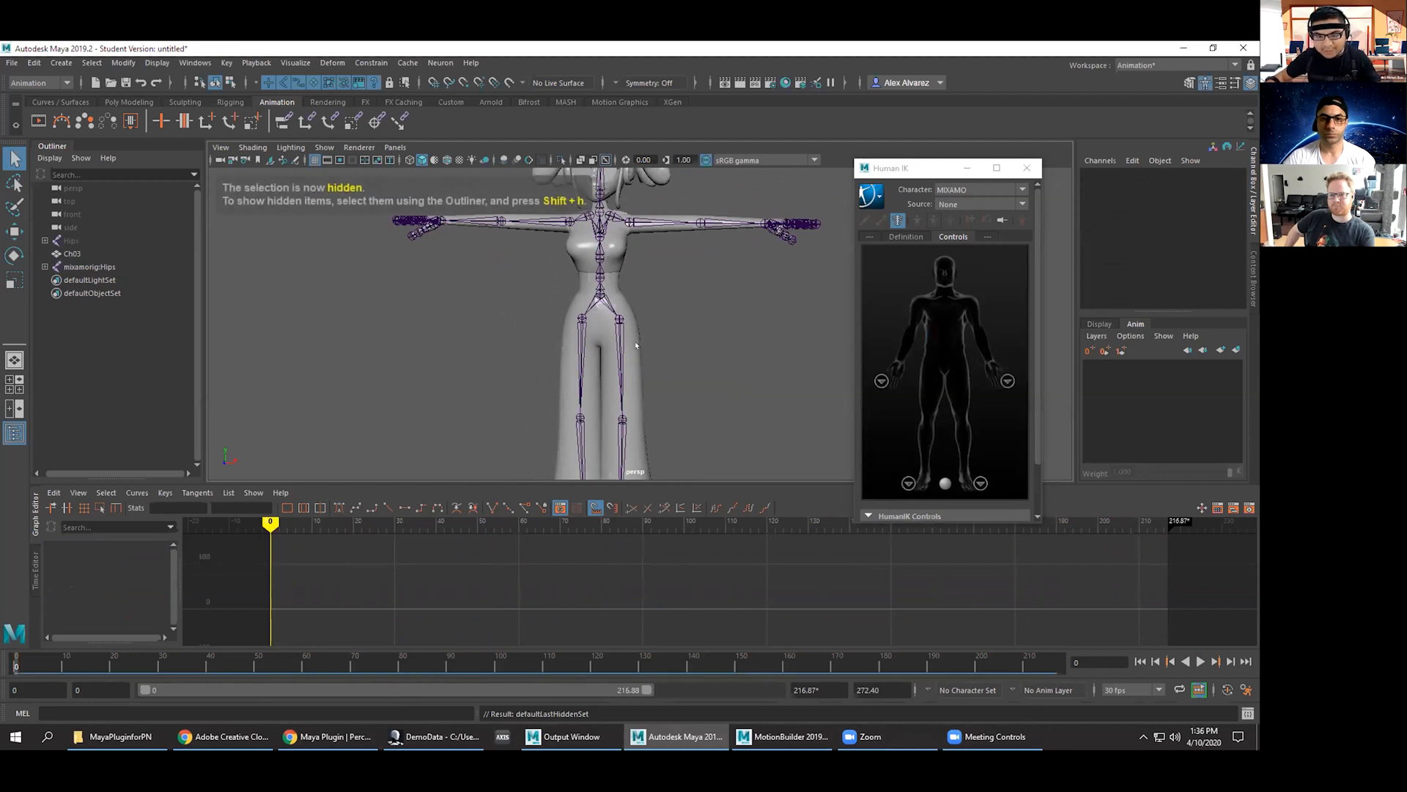
Examine the Mixamo character with its baked skeleton up close, and play and stop the animation from the start frame.
right_click_drag(636, 345, 657, 308, "alt")
middle_click_drag(657, 308, 688, 366, "alt")
right_click_drag(687, 366, 806, 364, "alt")
left_click_drag(679, 365, 592, 365, "alt")
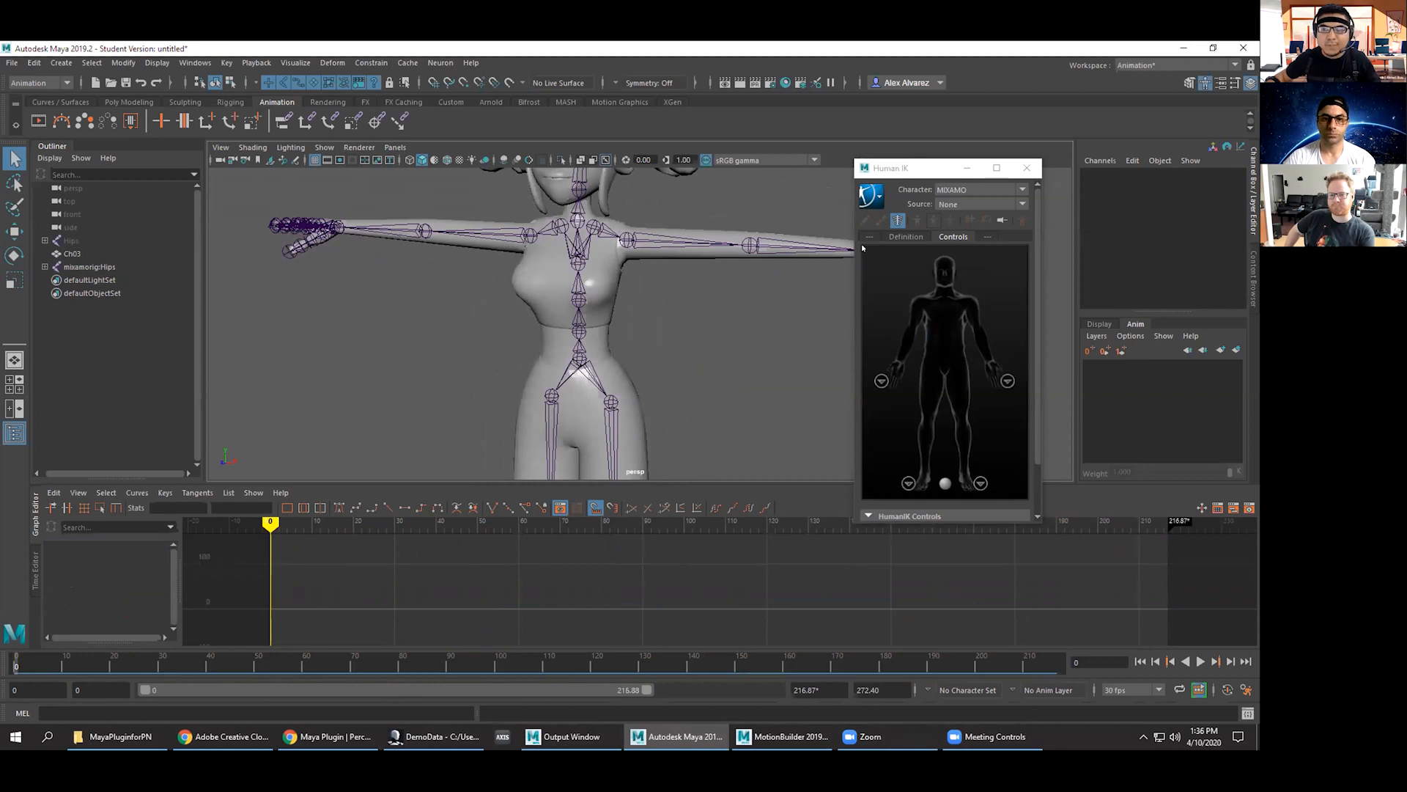
left_click_drag(874, 168, 867, 167)
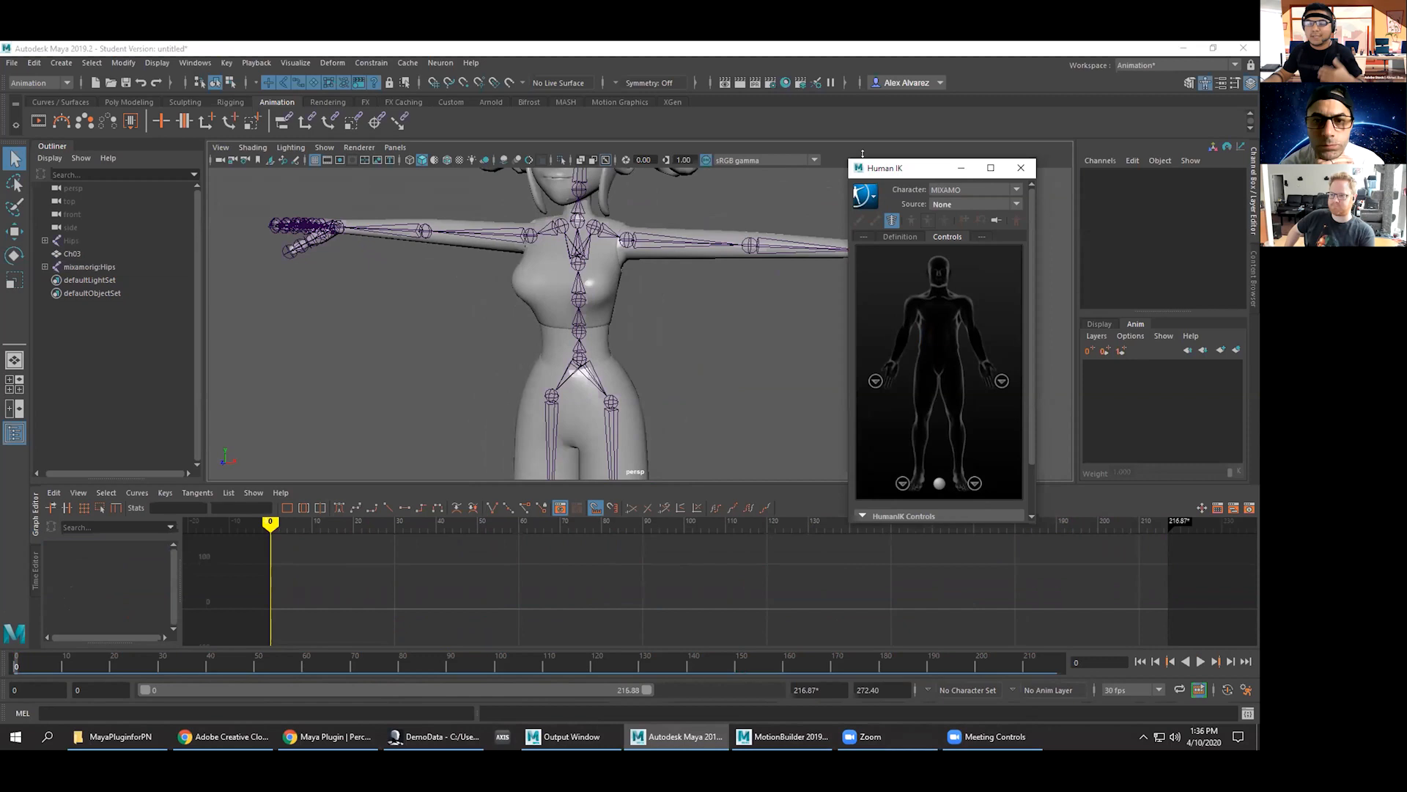
left_click(13, 658)
key("alt+v")
key("alt+v")
scroll(657, 340, "down", 3)
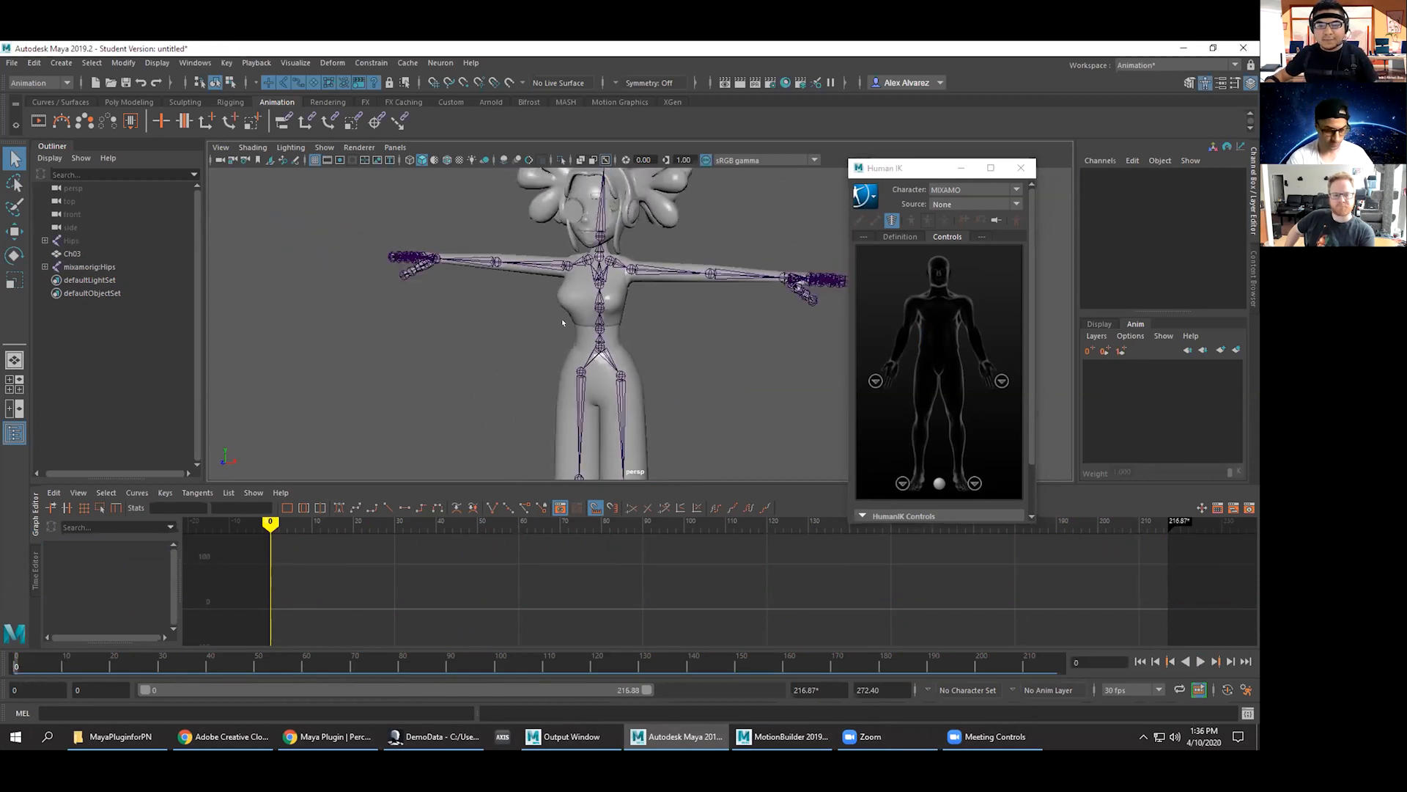
Select the mixamorig:Hips joint to show its baked curves, and bring up the HumanIK bake choices for the MIXAMO character.
left_click(592, 341)
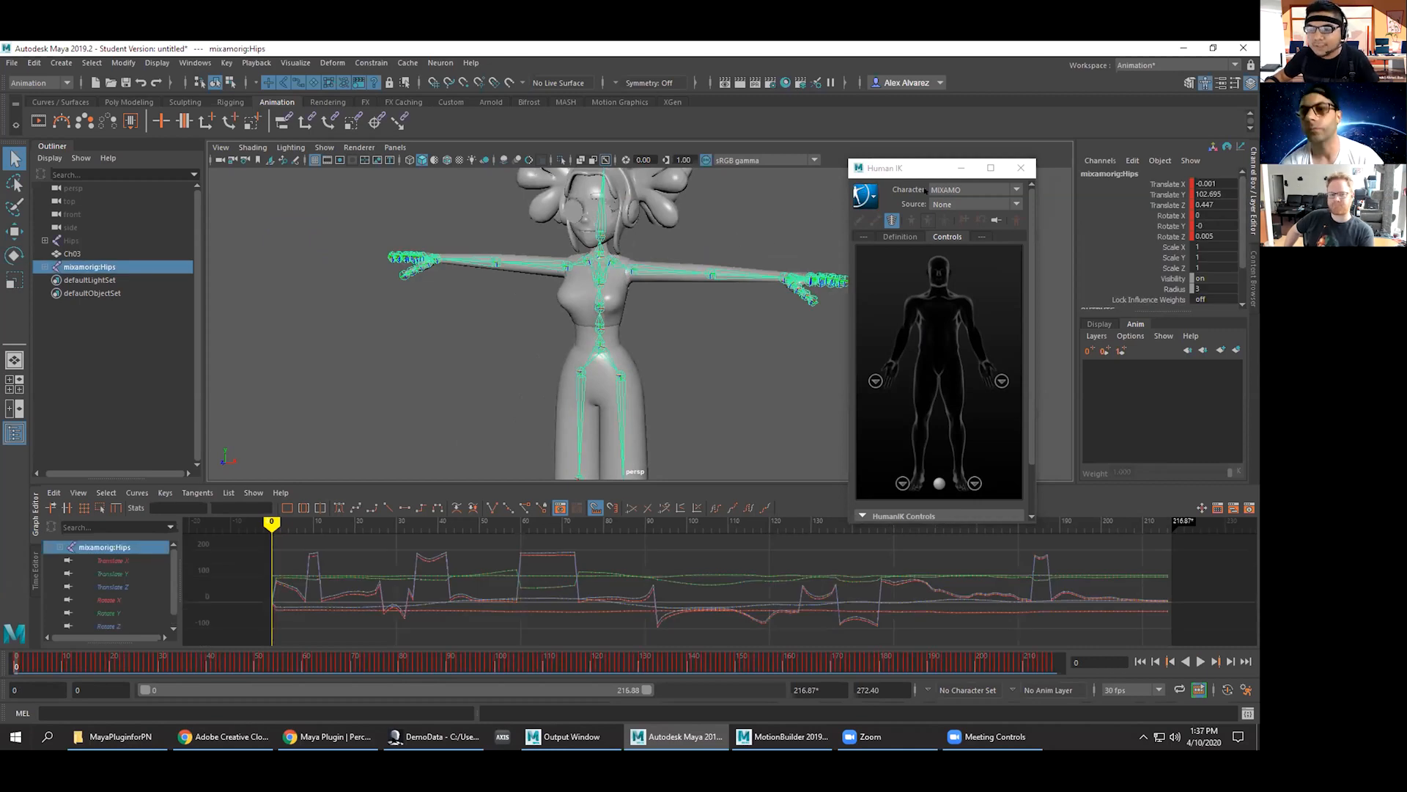
left_click(867, 195)
mouse_move(937, 270)
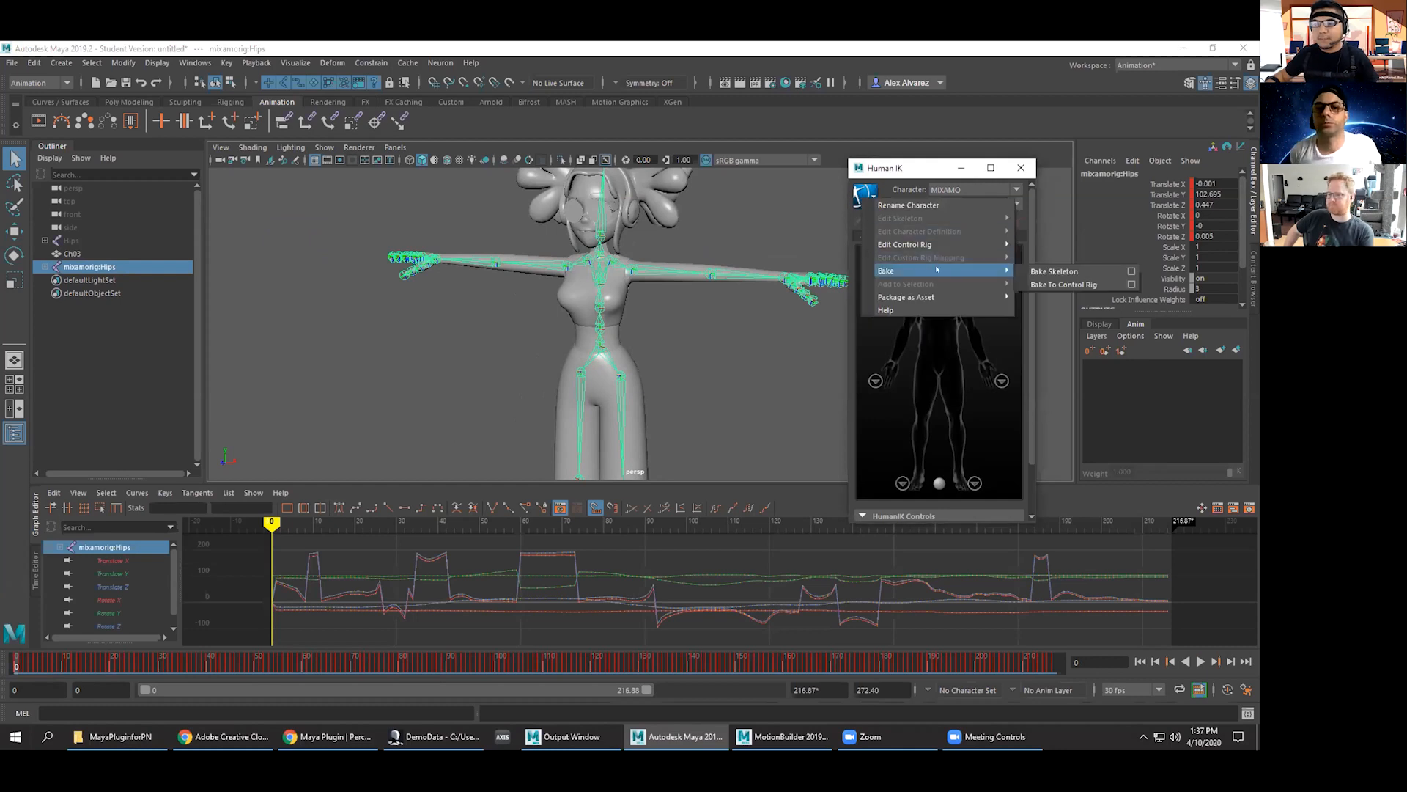
Bake the MIXAMO character's animation to its control rig and select the left wrist effector in the viewport.
left_click(1103, 285)
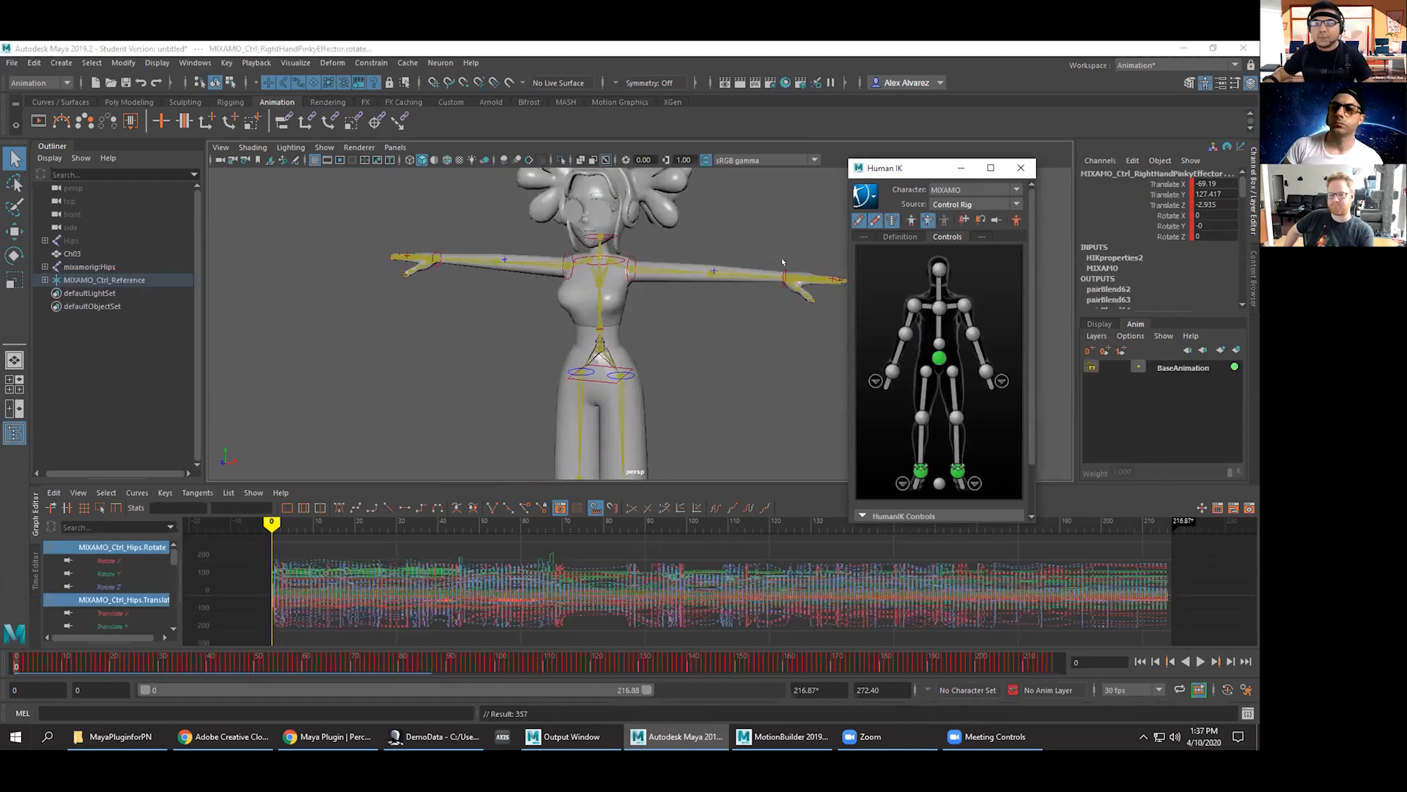
left_click_drag(766, 258, 659, 297, "alt")
right_click_drag(659, 296, 699, 300, "alt")
left_click_drag(699, 300, 699, 366, "alt")
left_click(699, 375)
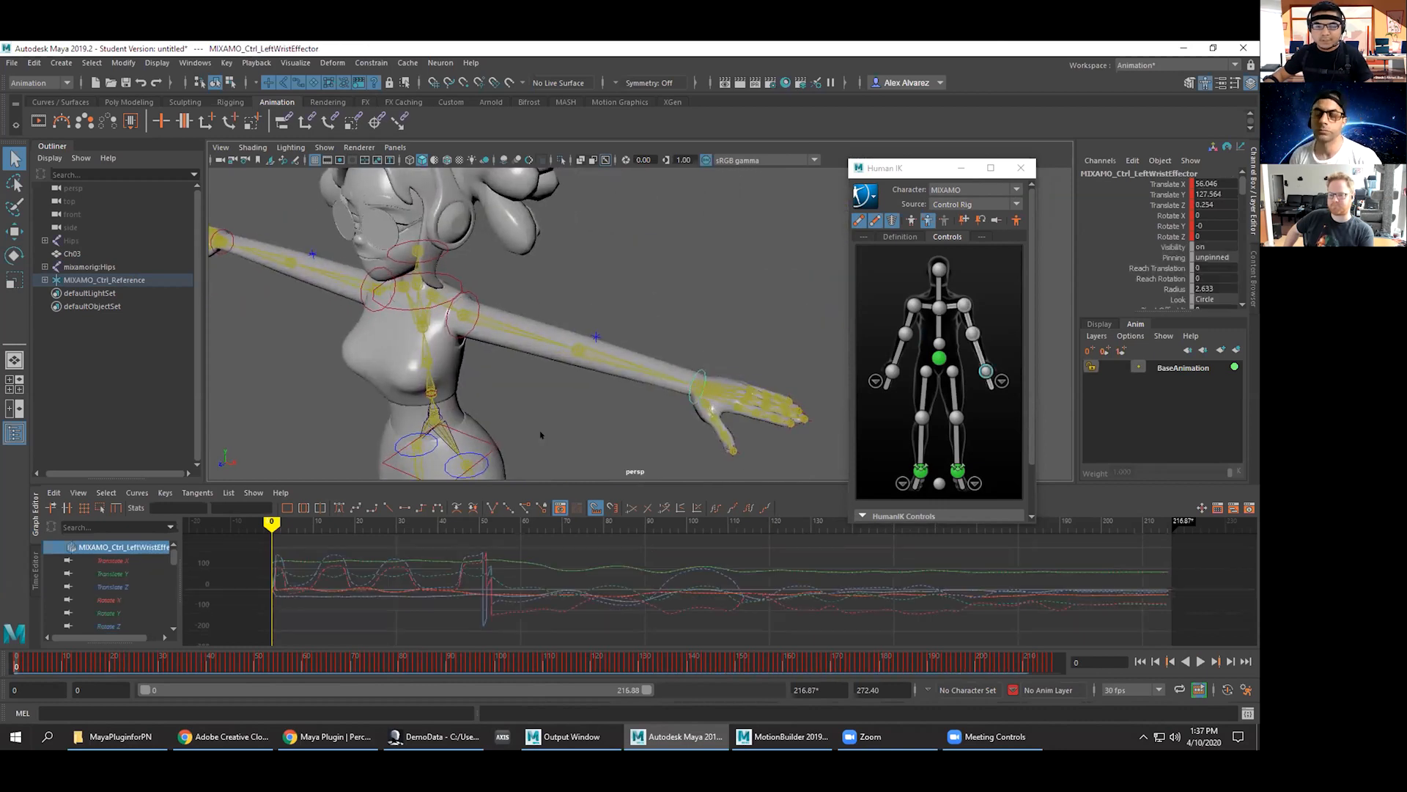
Play and scrub through the baked control rig animation to check the character's movement.
key("alt+v")
left_click_drag(9, 660, 253, 688)
left_click_drag(503, 299, 659, 345, "alt")
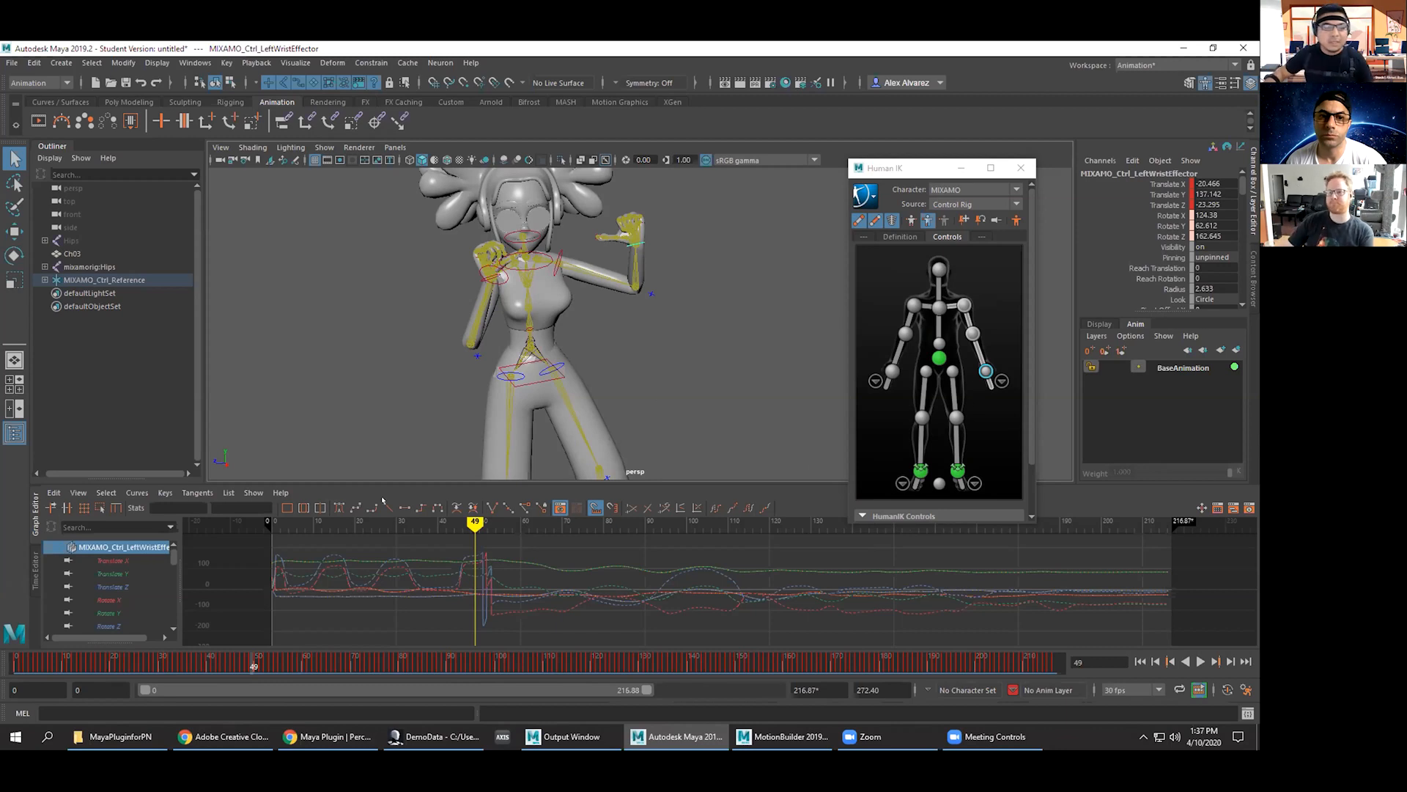
left_click_drag(339, 660, 57, 664)
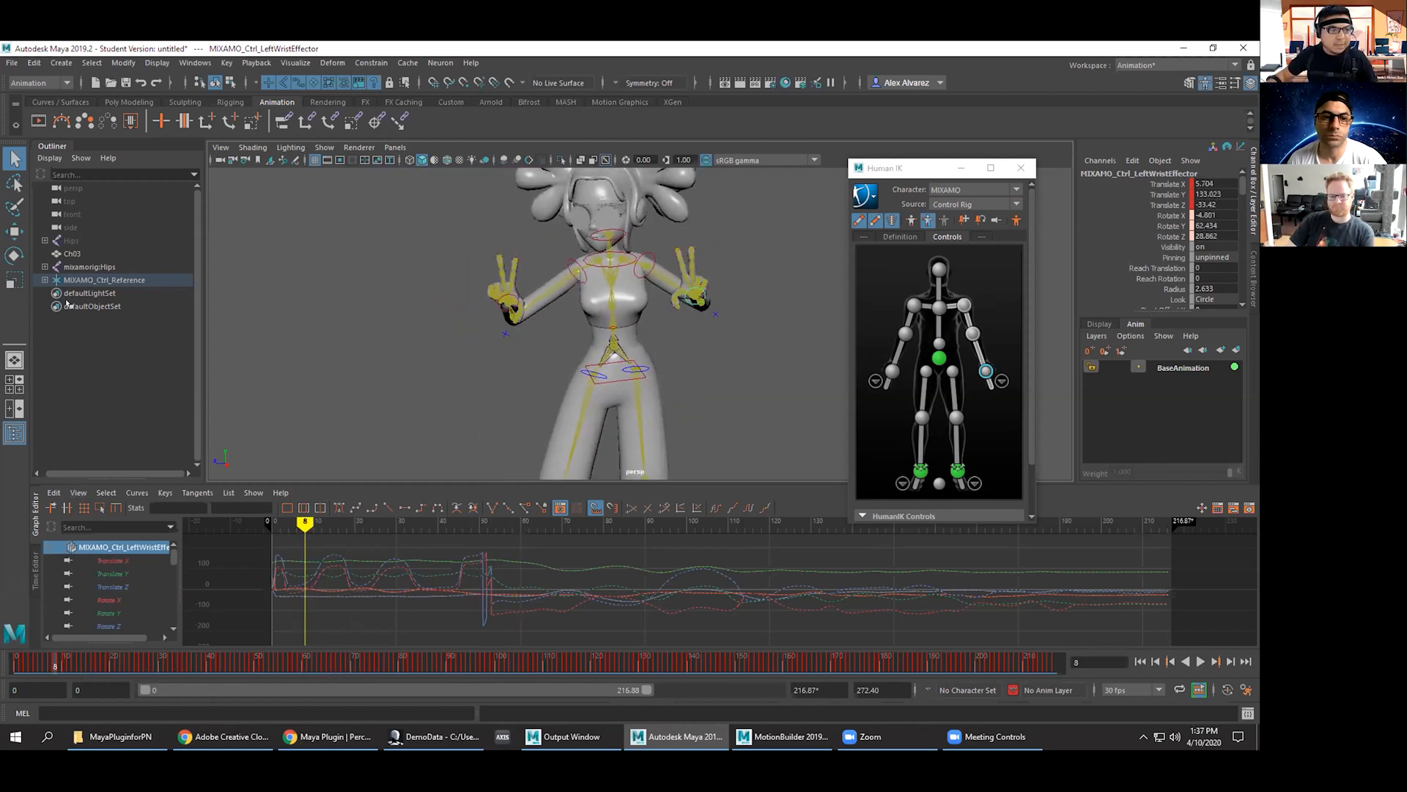
Expand MIXAMO_Ctrl_Reference in the Outliner and select all its controls from MIXAMO_Ctrl_HipsEffector through MIXAMO_Ctrl_Hips.
left_click(46, 280)
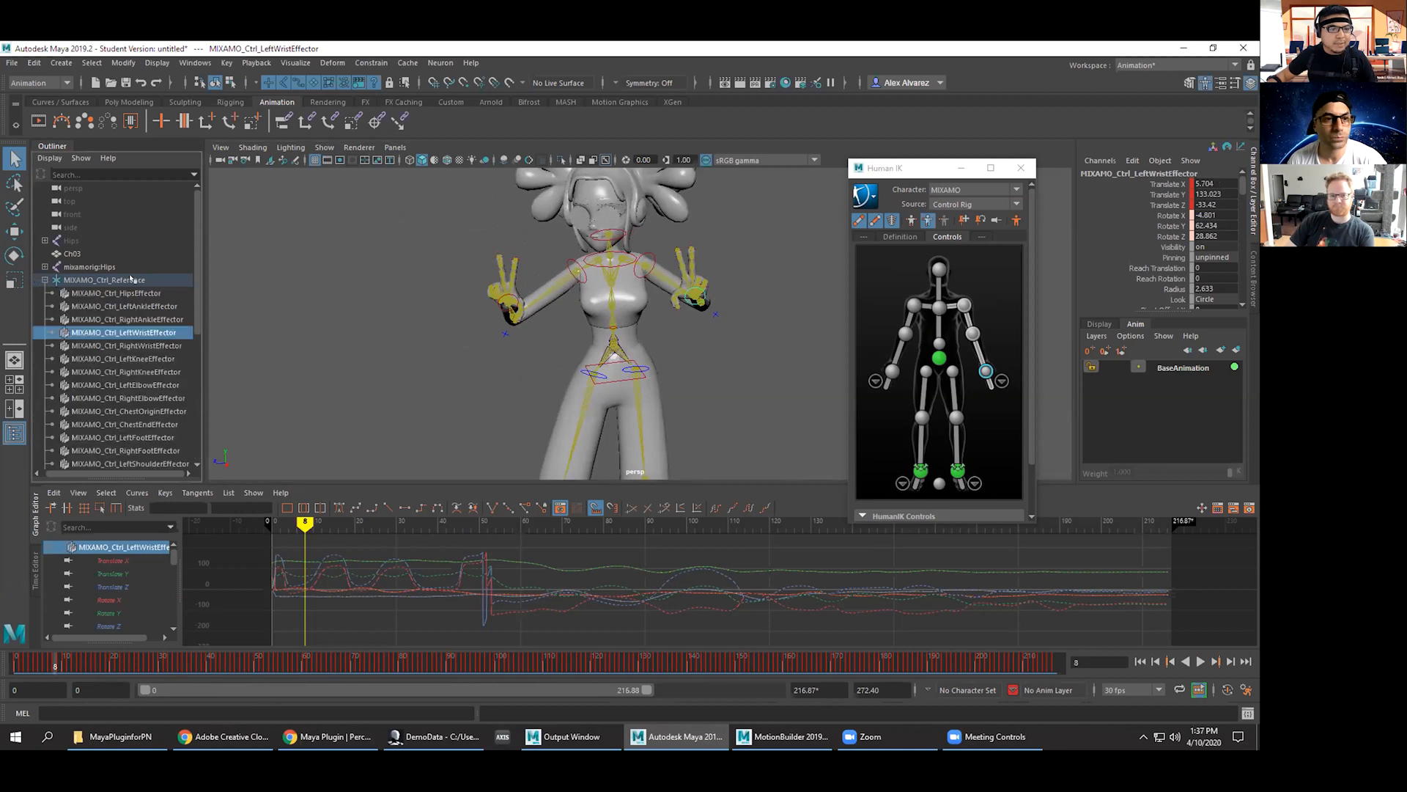
left_click(104, 279)
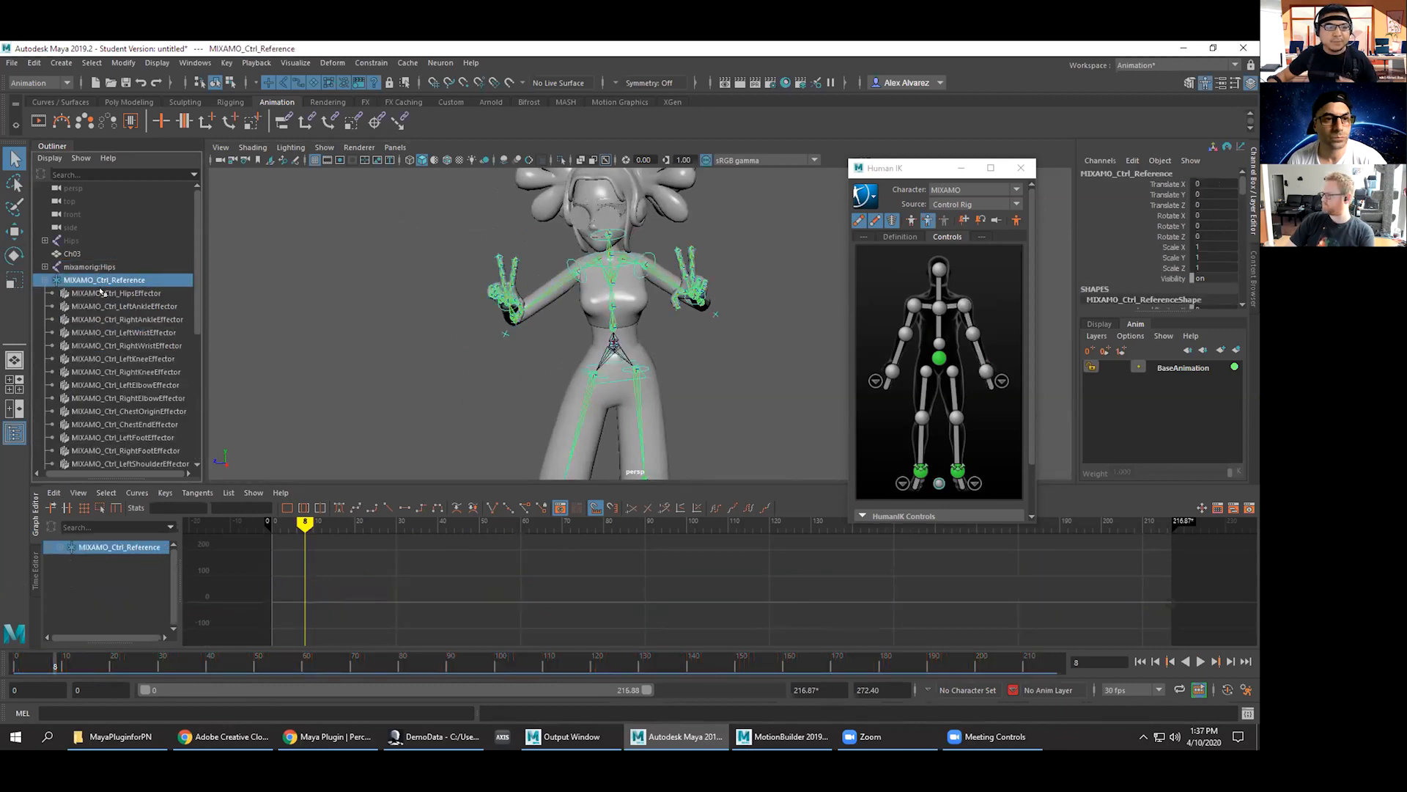
left_click(117, 293)
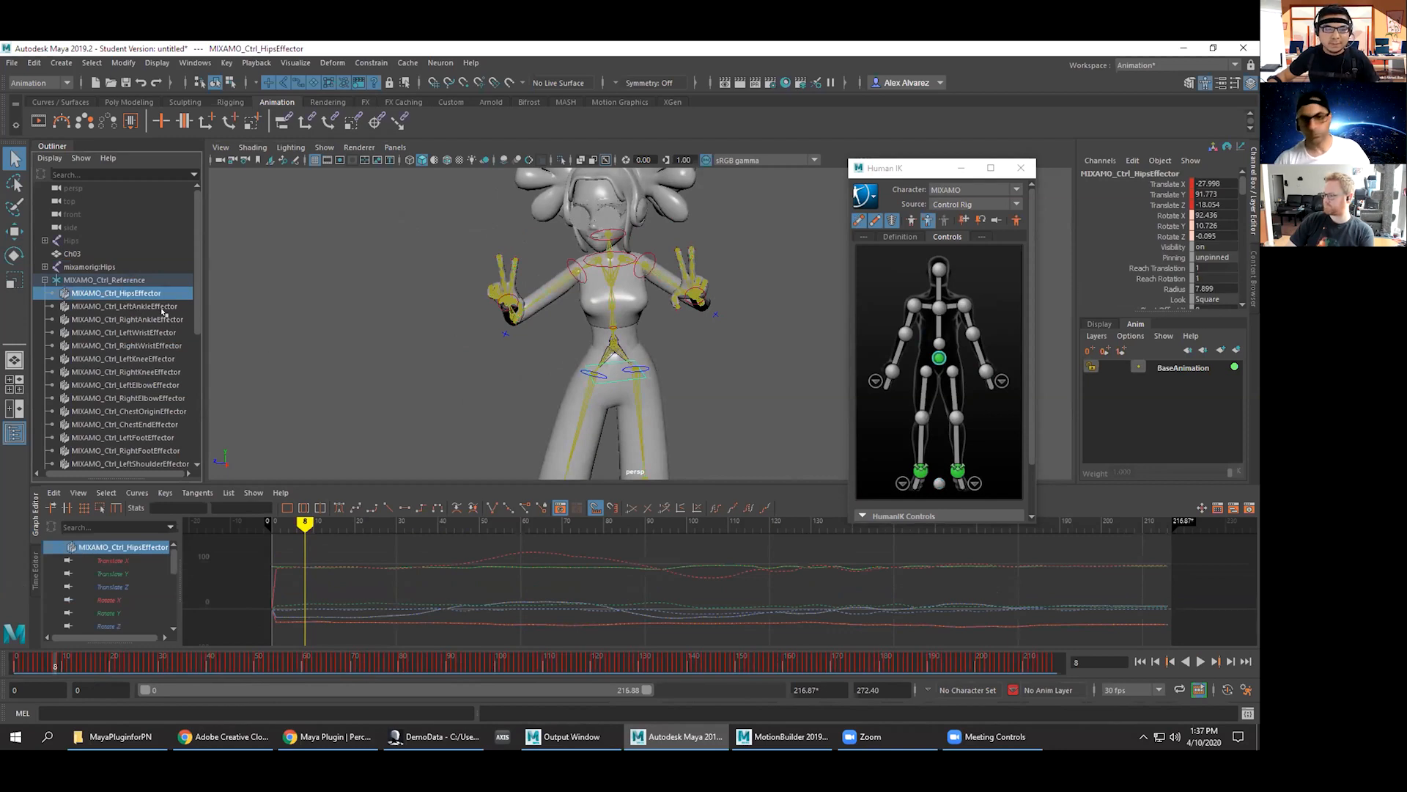
scroll(186, 340, "down", 5)
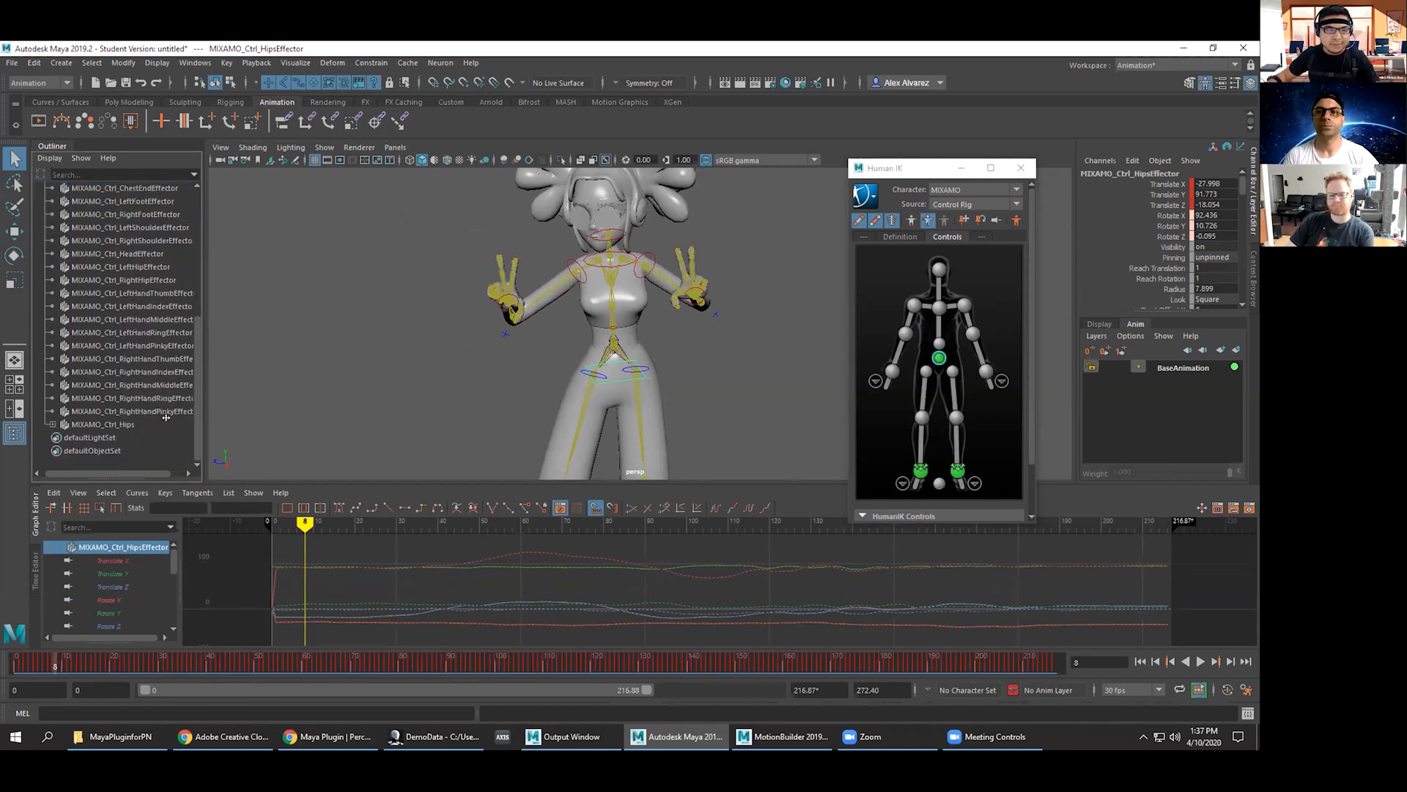
scroll(187, 340, "down", 3)
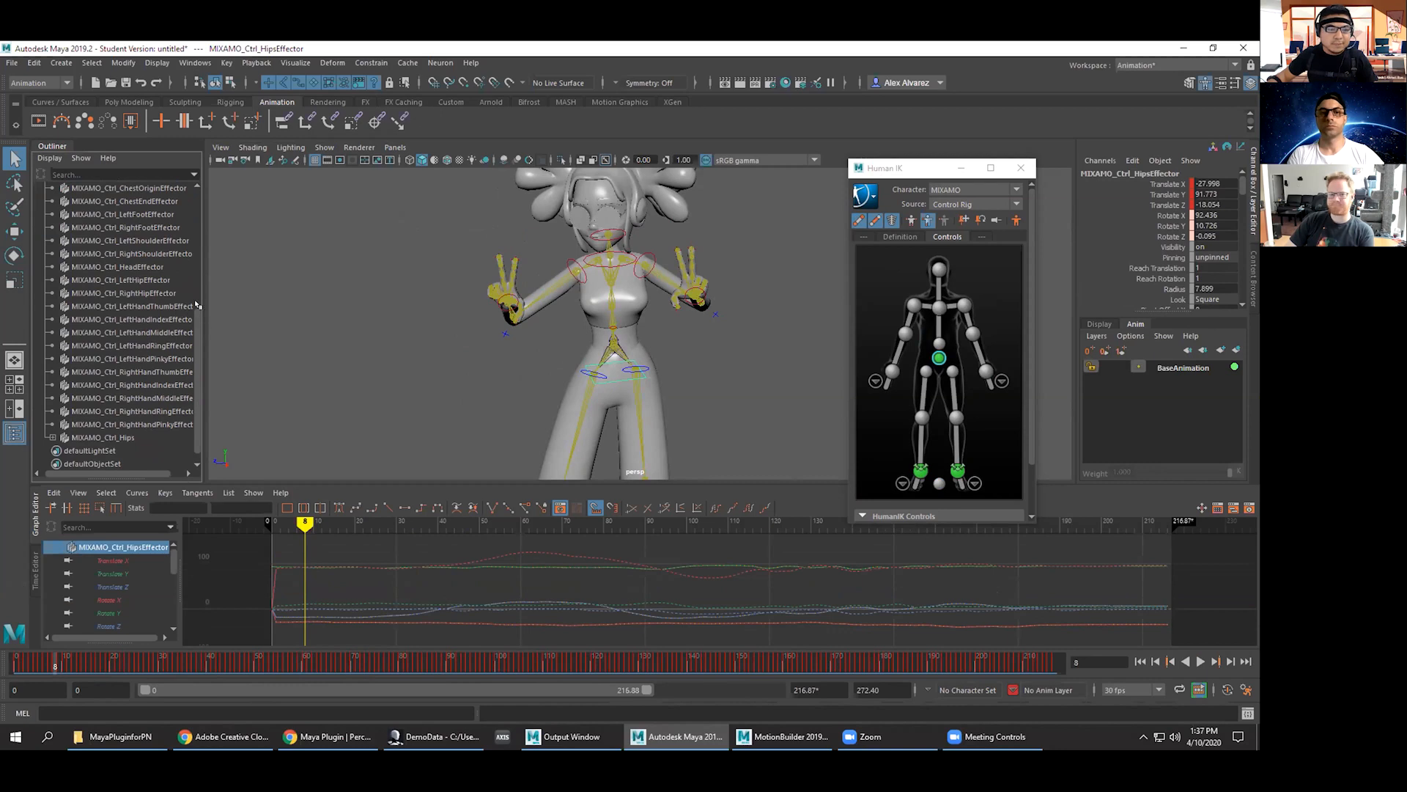
scroll(187, 315, "up", 6)
left_click(121, 216)
left_click(122, 228)
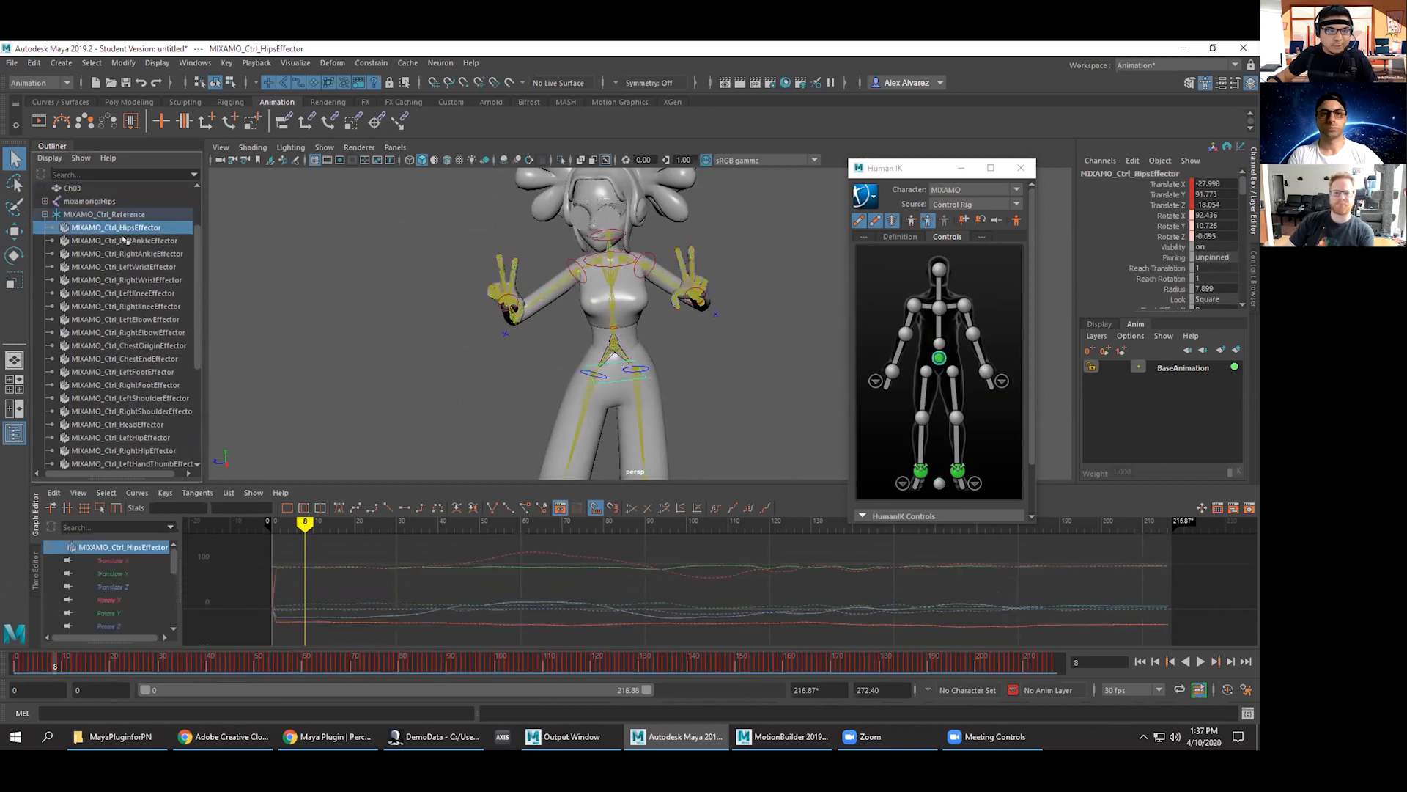
scroll(132, 253, "down", 5)
left_click(104, 425, "shift")
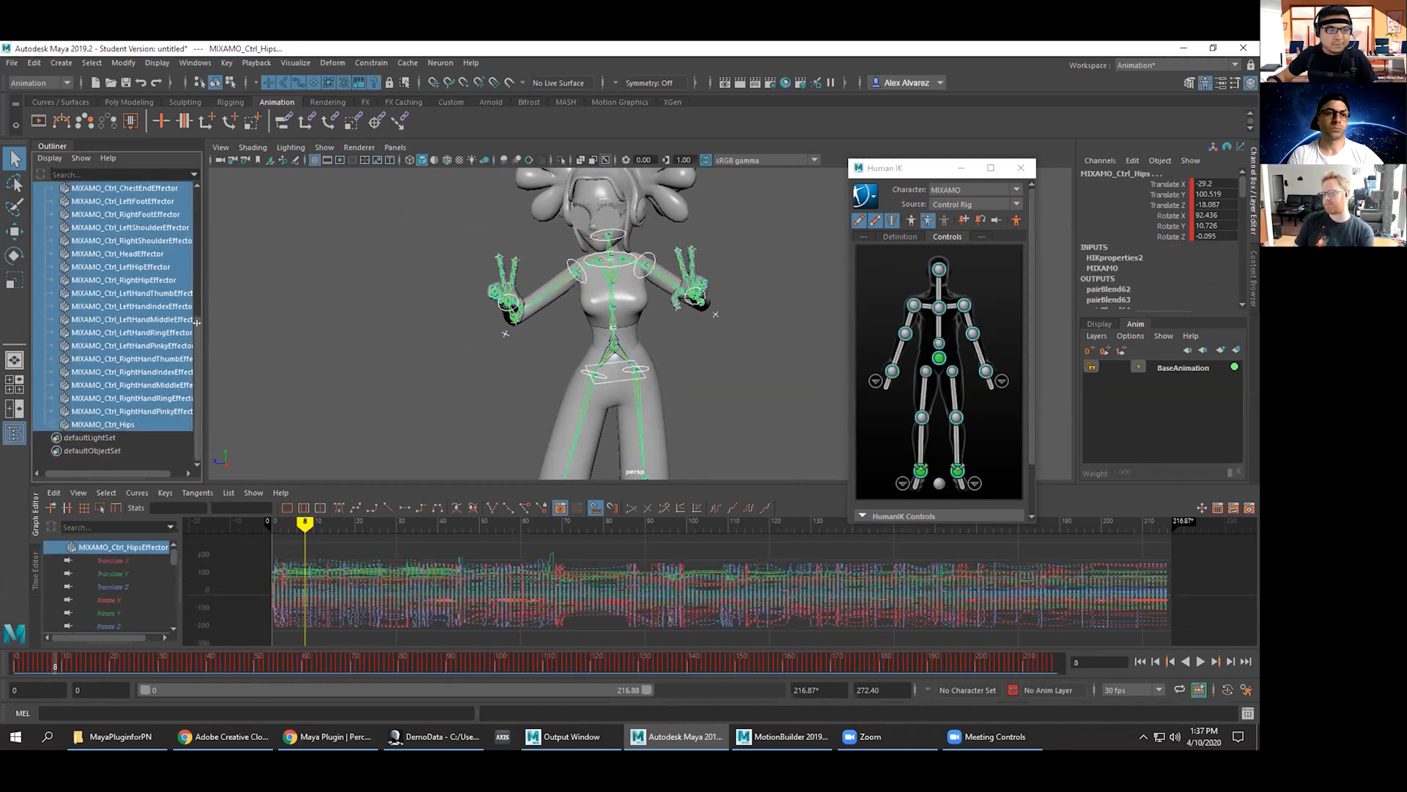
scroll(198, 299, "up", 4)
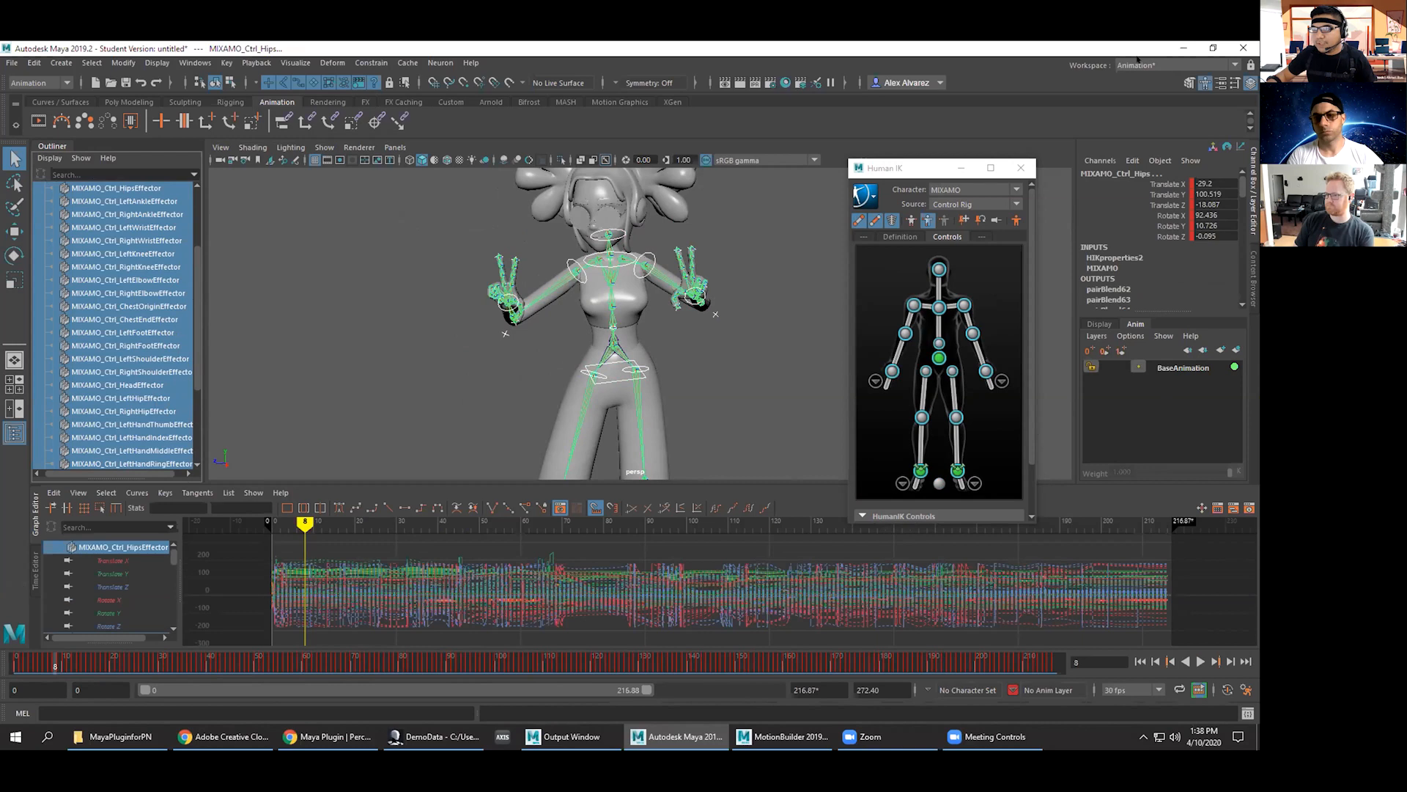
Create an animation layer from the selected controls, make it active and move the current time to frame 78.
left_click(1094, 336)
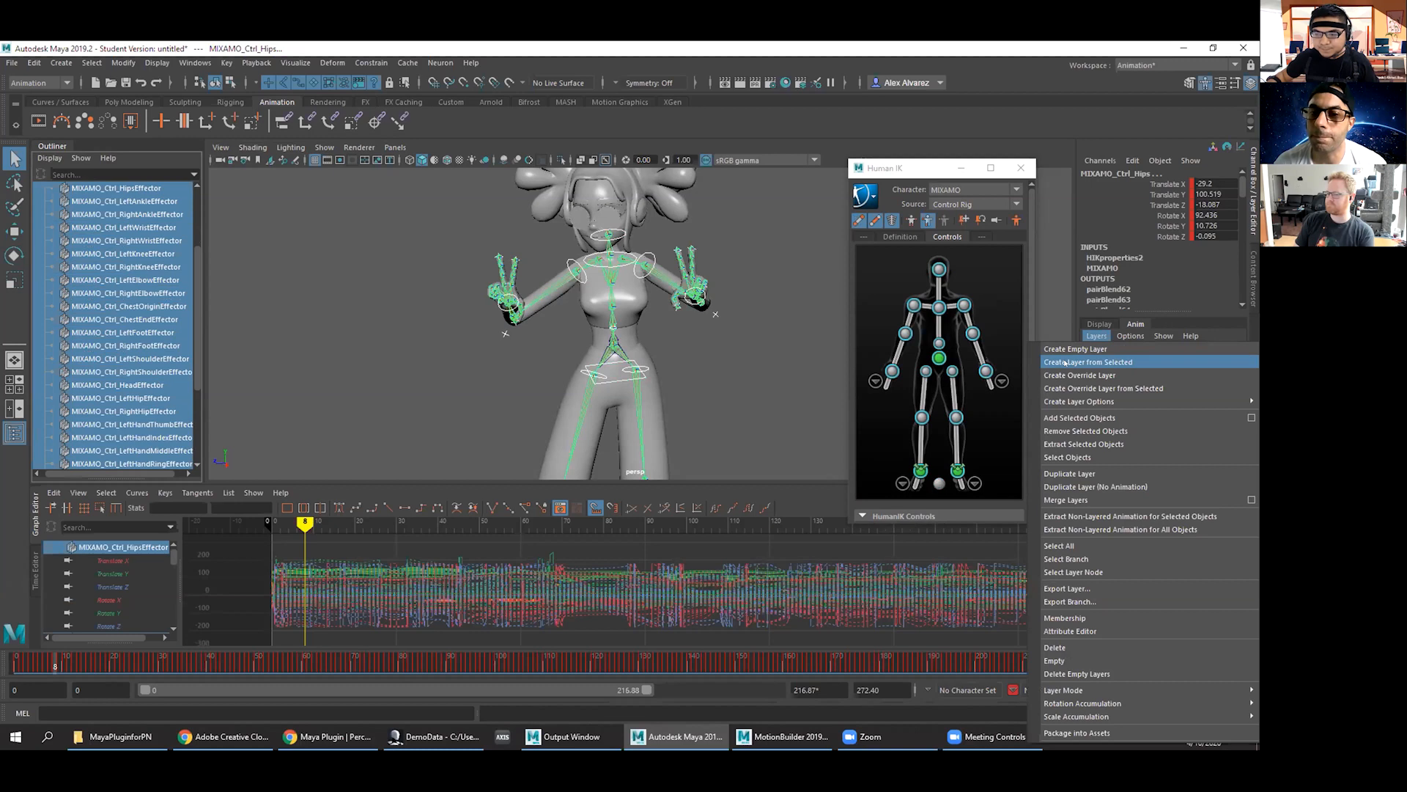
left_click(1065, 362)
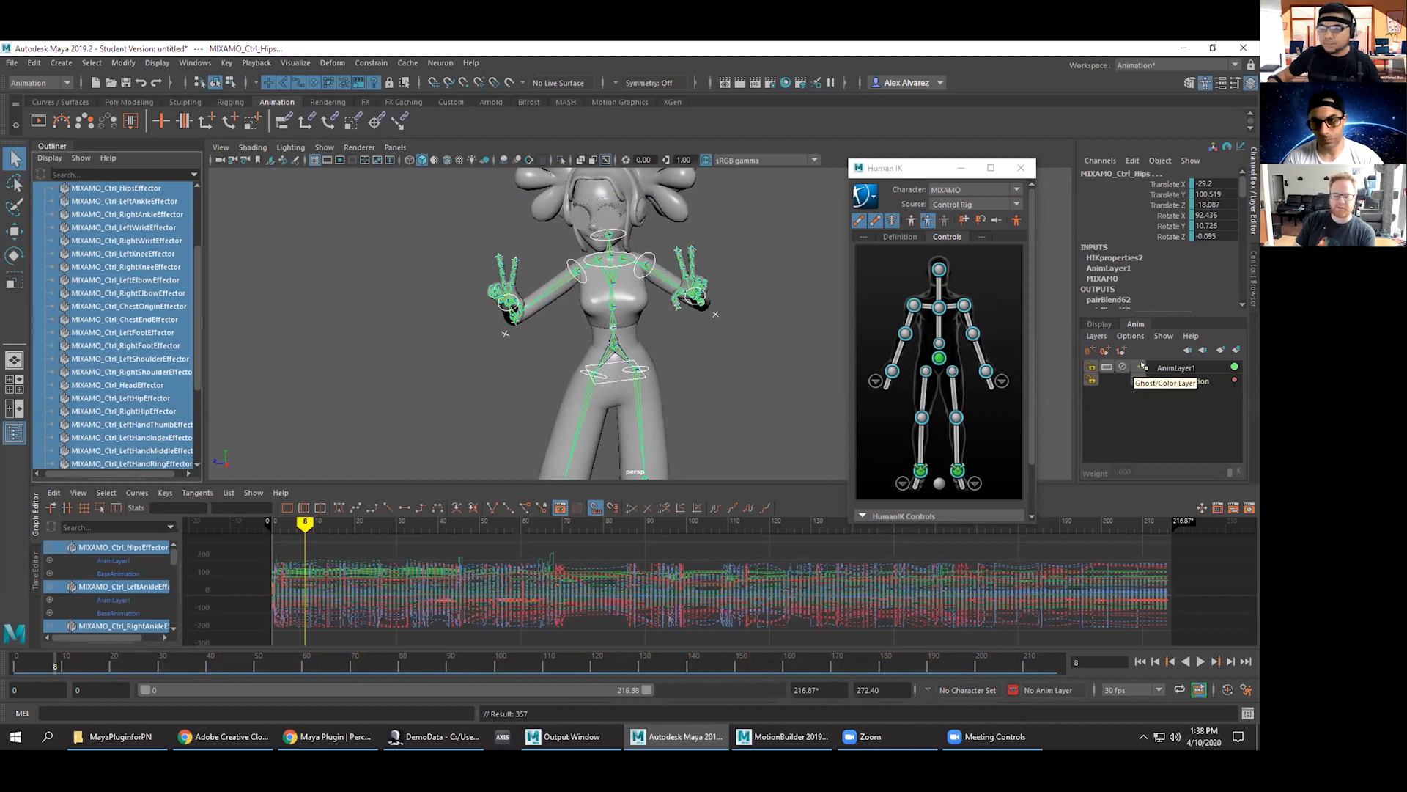
left_click(1152, 366)
left_click_drag(271, 660, 394, 658)
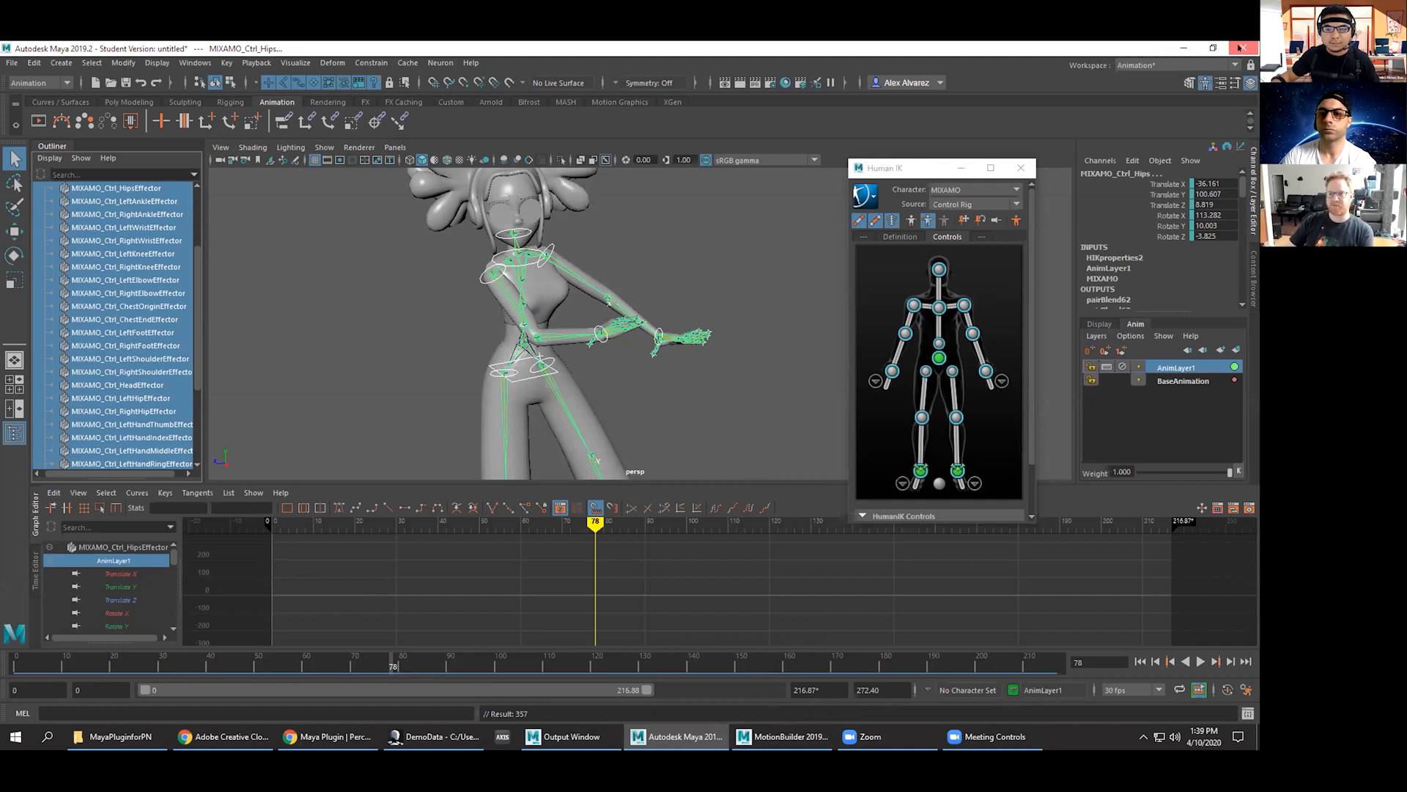
Close Maya without saving the scene and switch to MotionBuilder.
left_click(1241, 48)
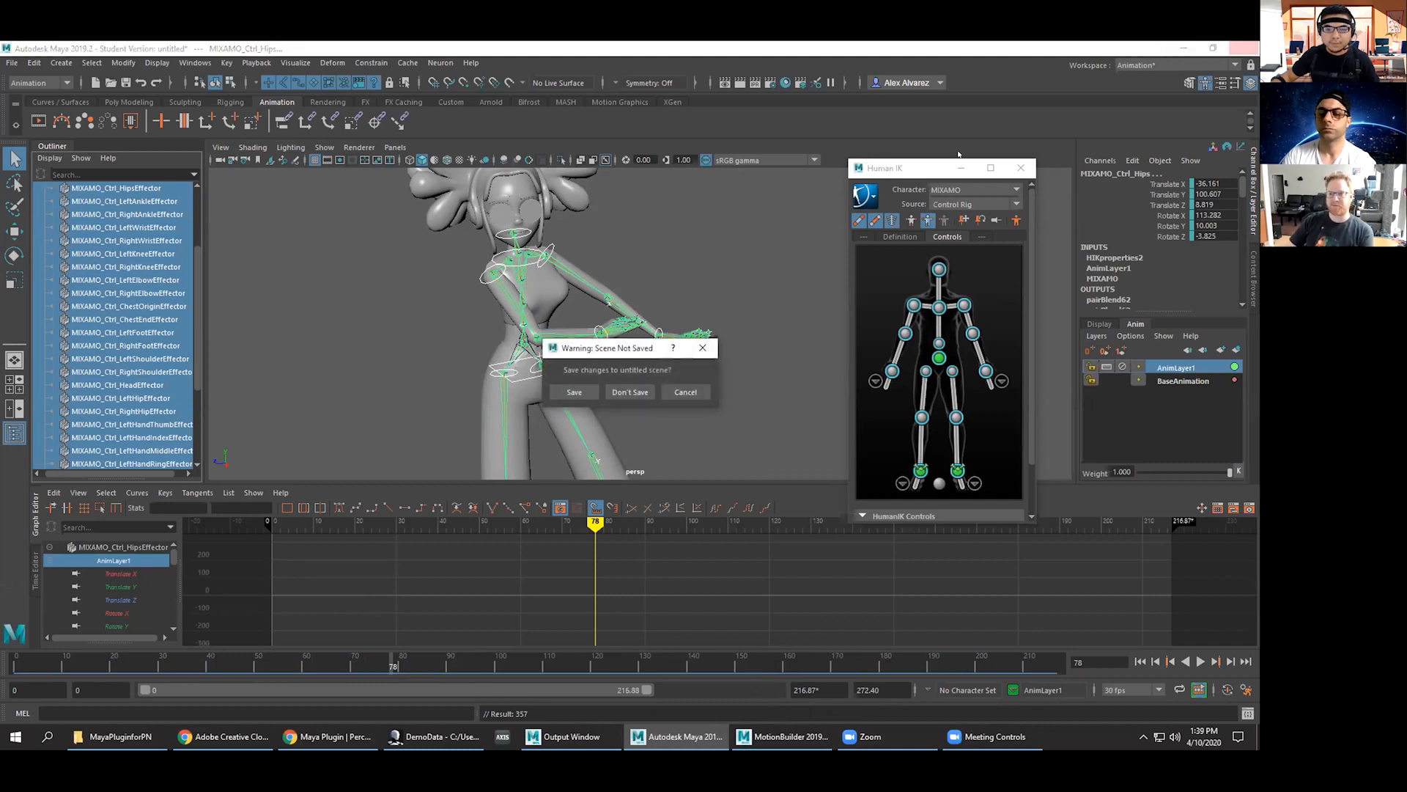
left_click(630, 392)
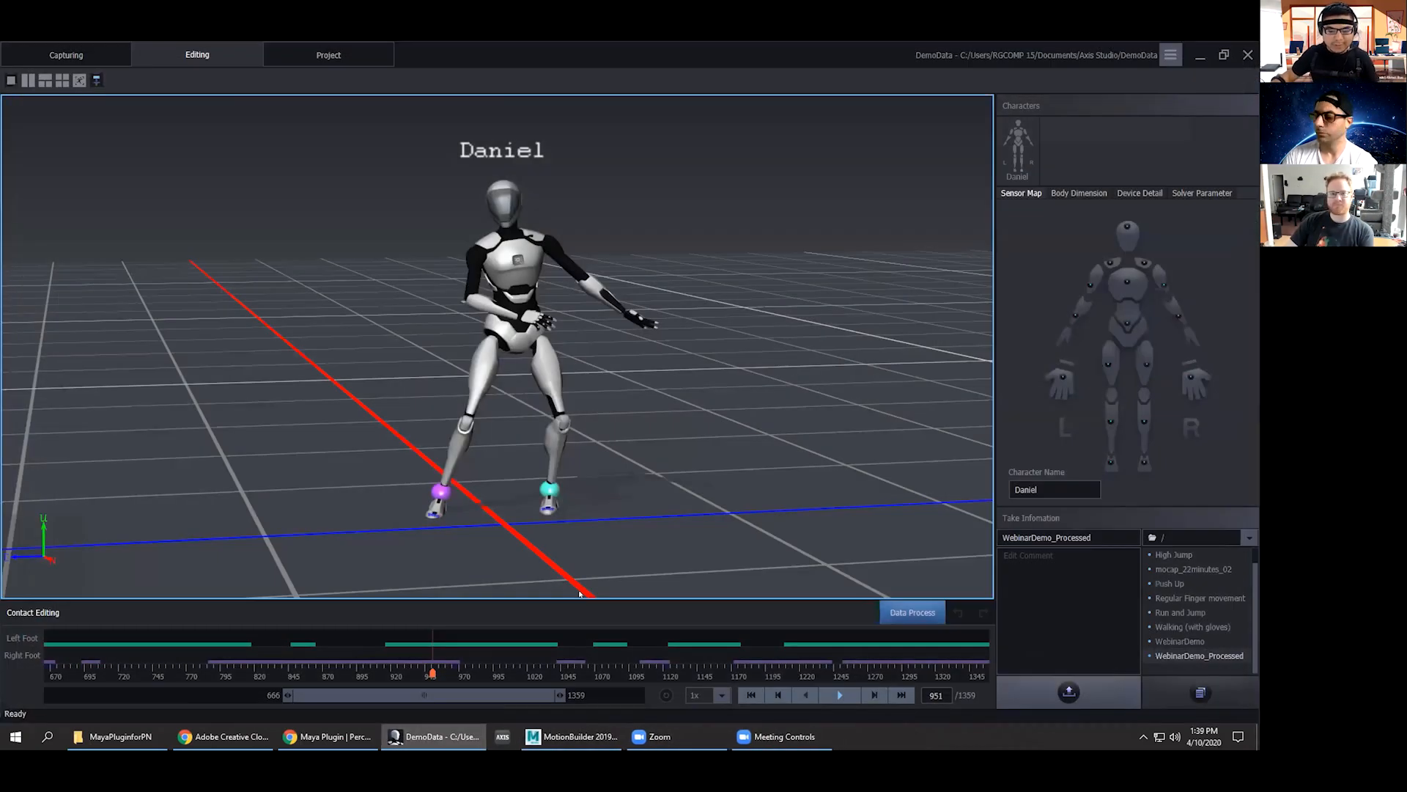
left_click(572, 736)
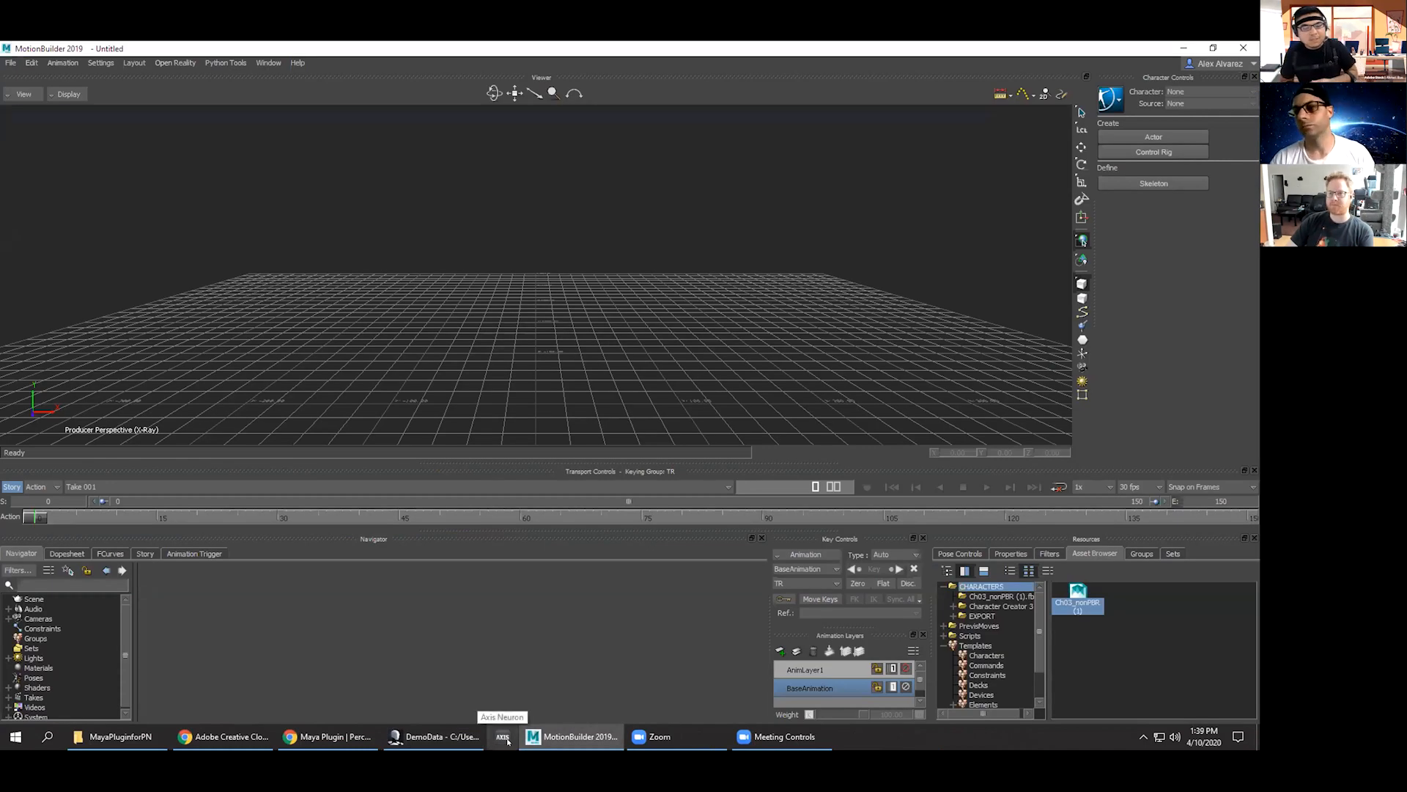
Switch to the browser and find the plugin download on the Perception Neuron MotionBuilder Integration page.
left_click(337, 737)
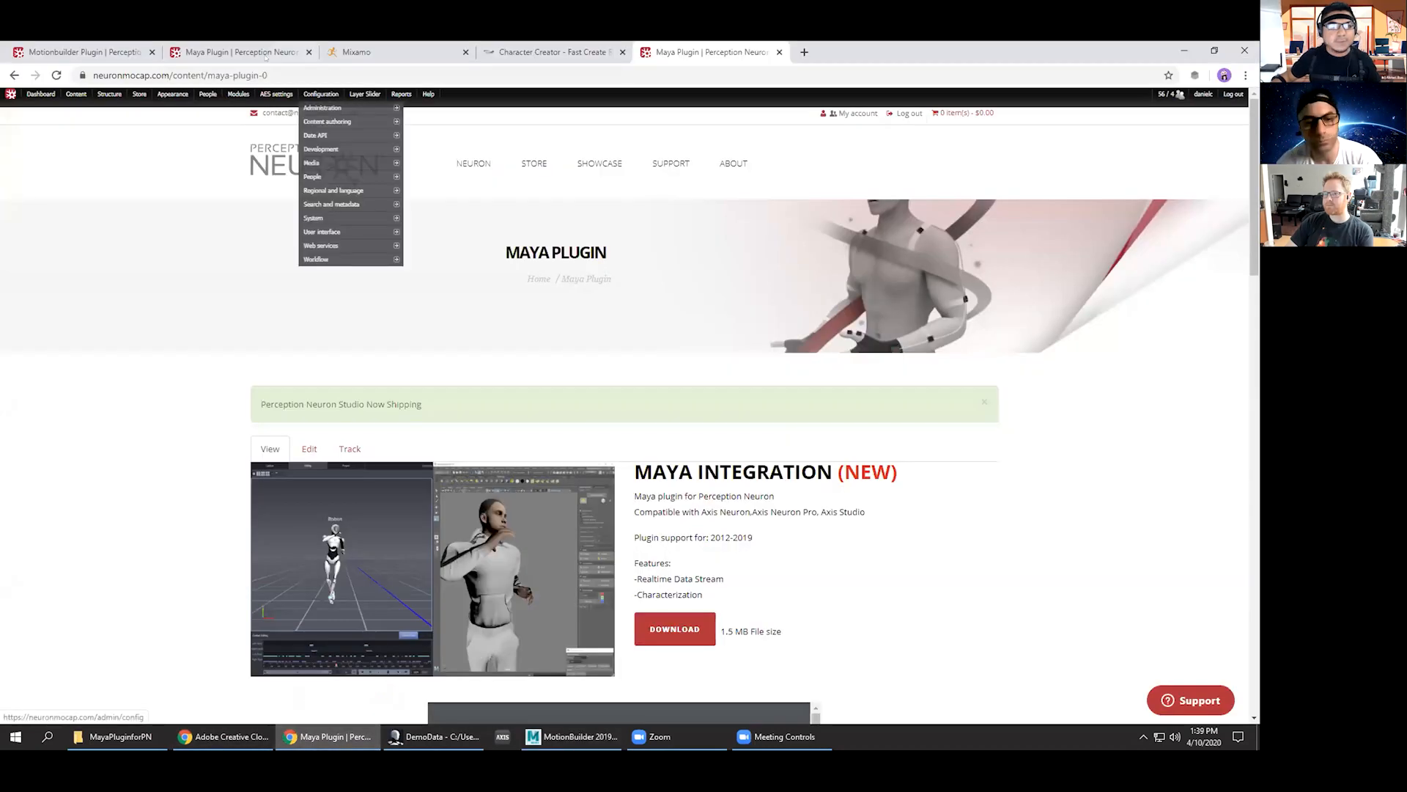
left_click(81, 51)
scroll(677, 540, "down", 2)
left_click(676, 532)
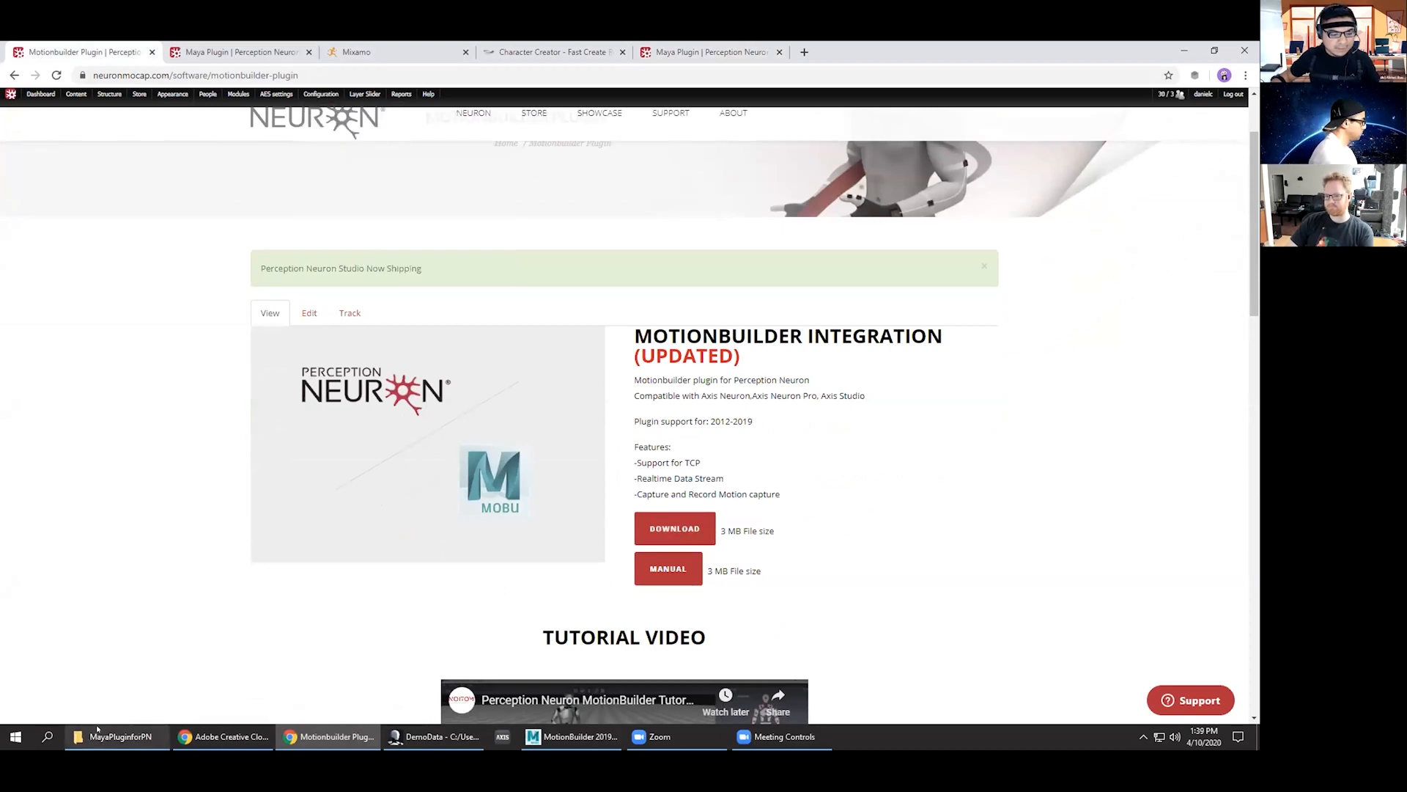
View the plugin installers in the Desktop's PN PLUGIN Motionbuilder folder in File Explorer and close the window.
left_click(117, 736)
left_click(12, 84)
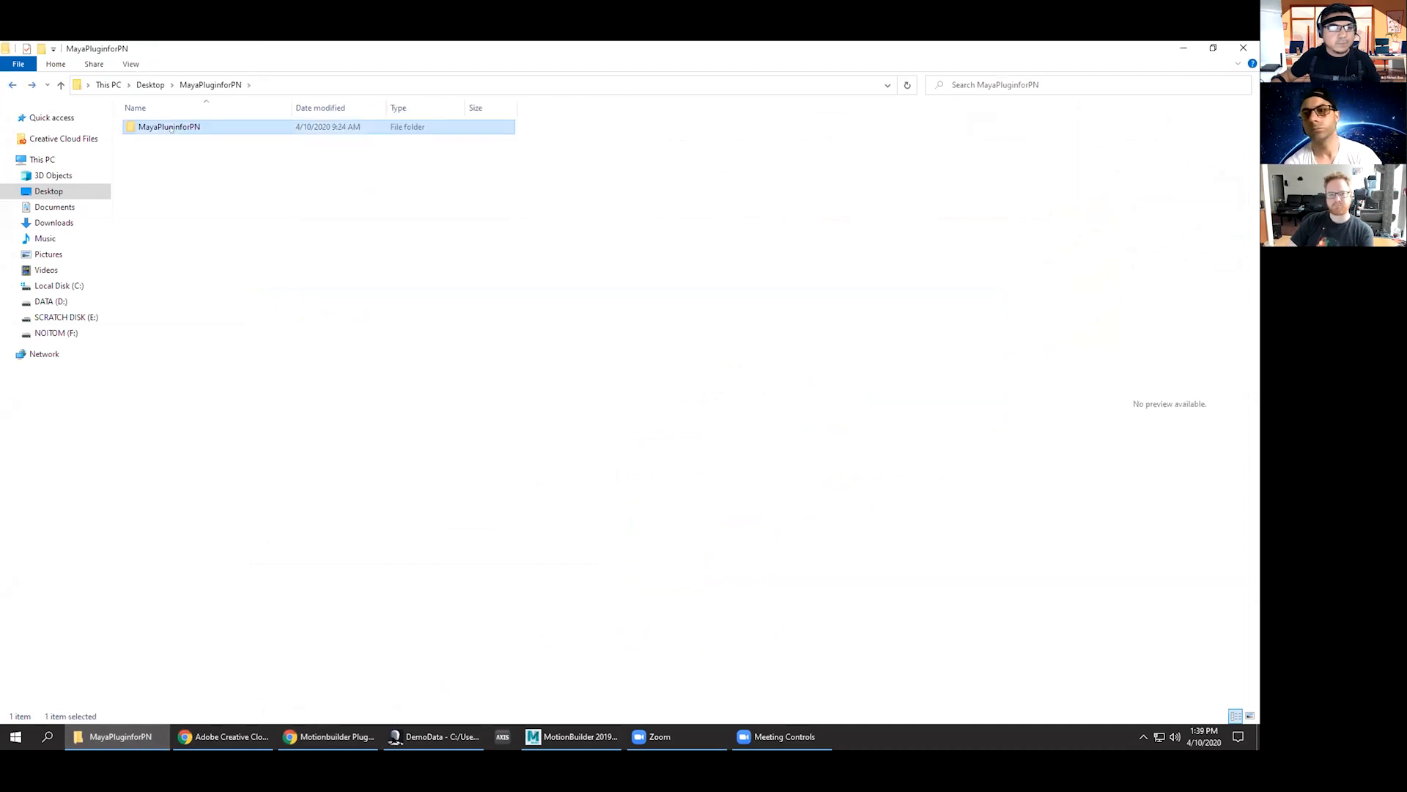
left_click(12, 85)
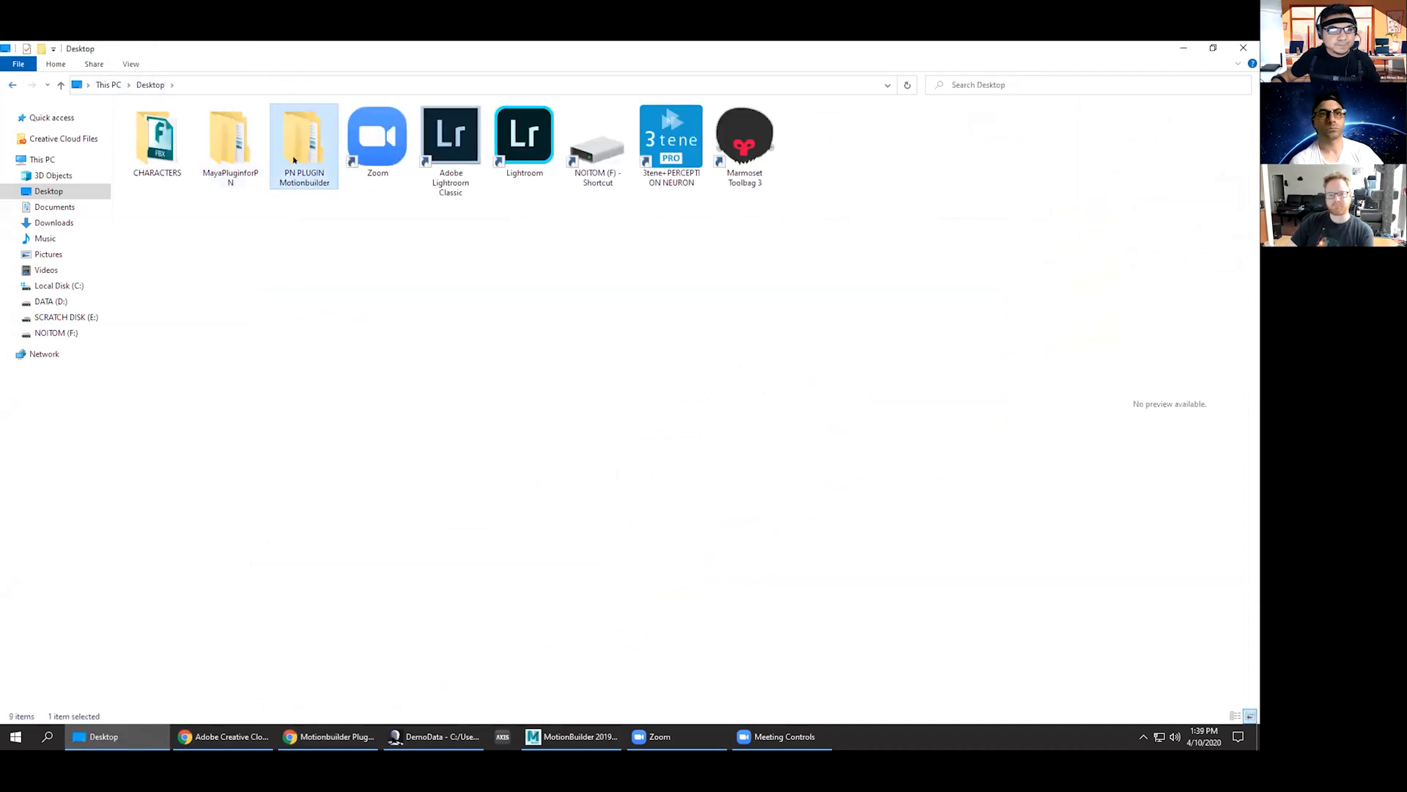
double_click(300, 146)
double_click(205, 126)
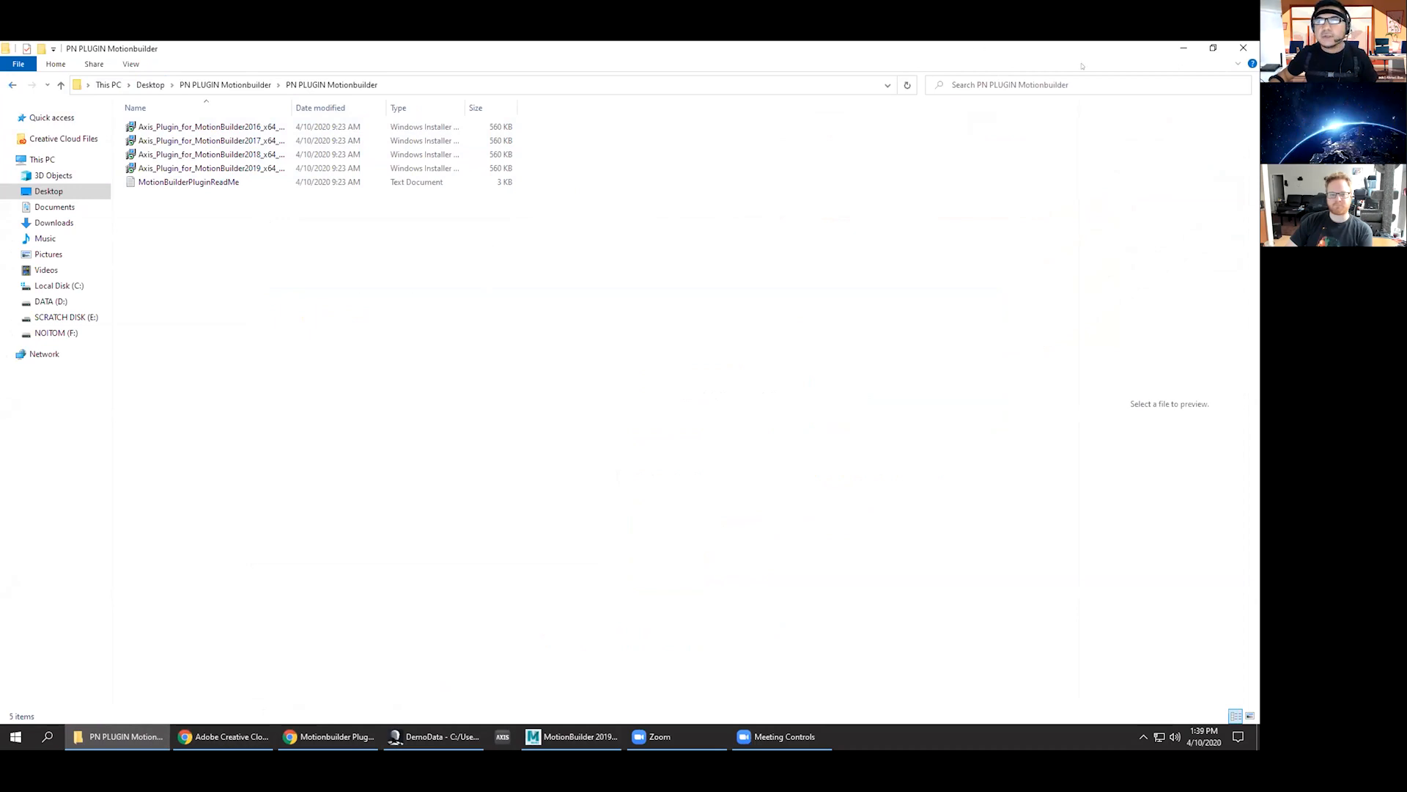
left_click(1243, 47)
Switch to MotionBuilder and select the Motion robot (2.0.0.104) device among the Devices templates.
left_click(465, 737)
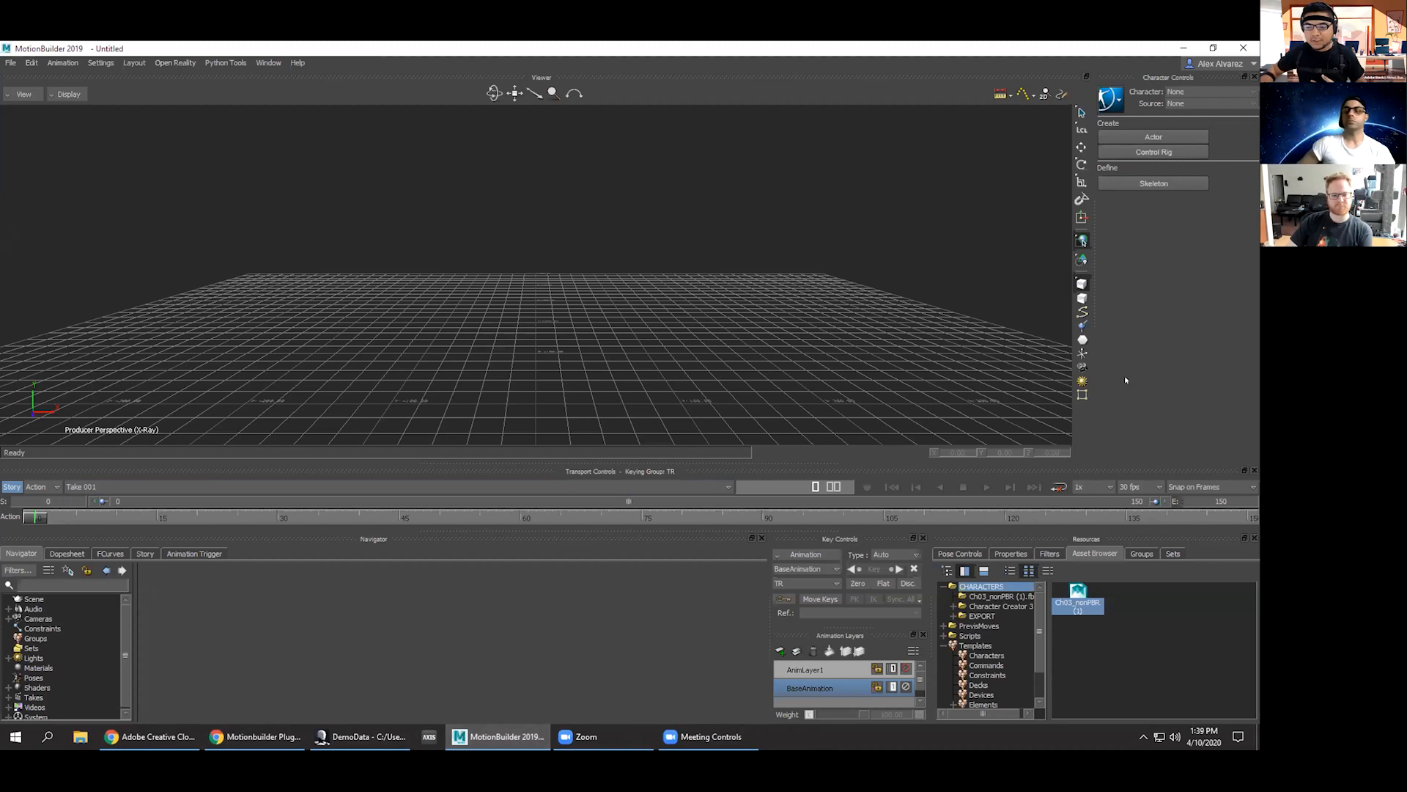
left_click_drag(1040, 612, 1039, 662)
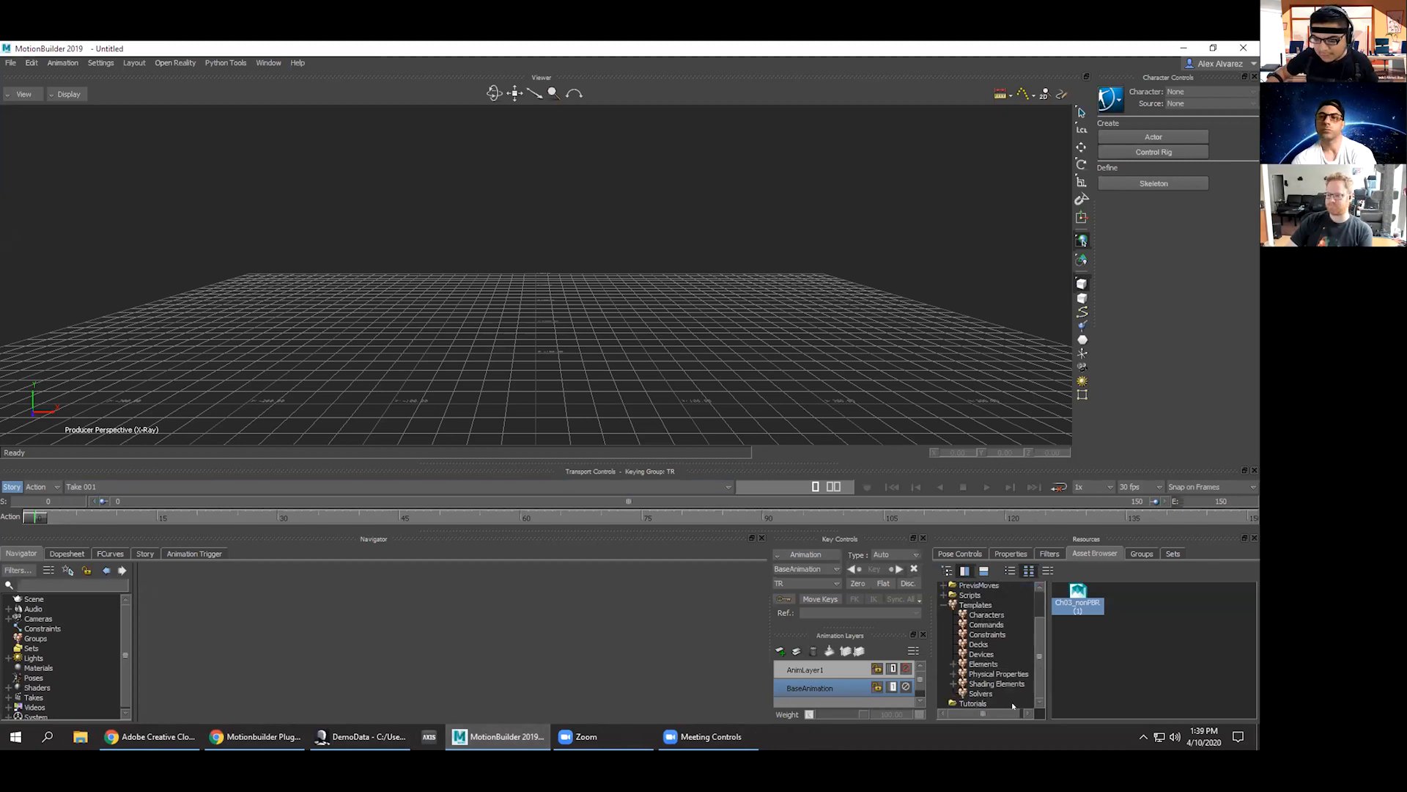
left_click(981, 655)
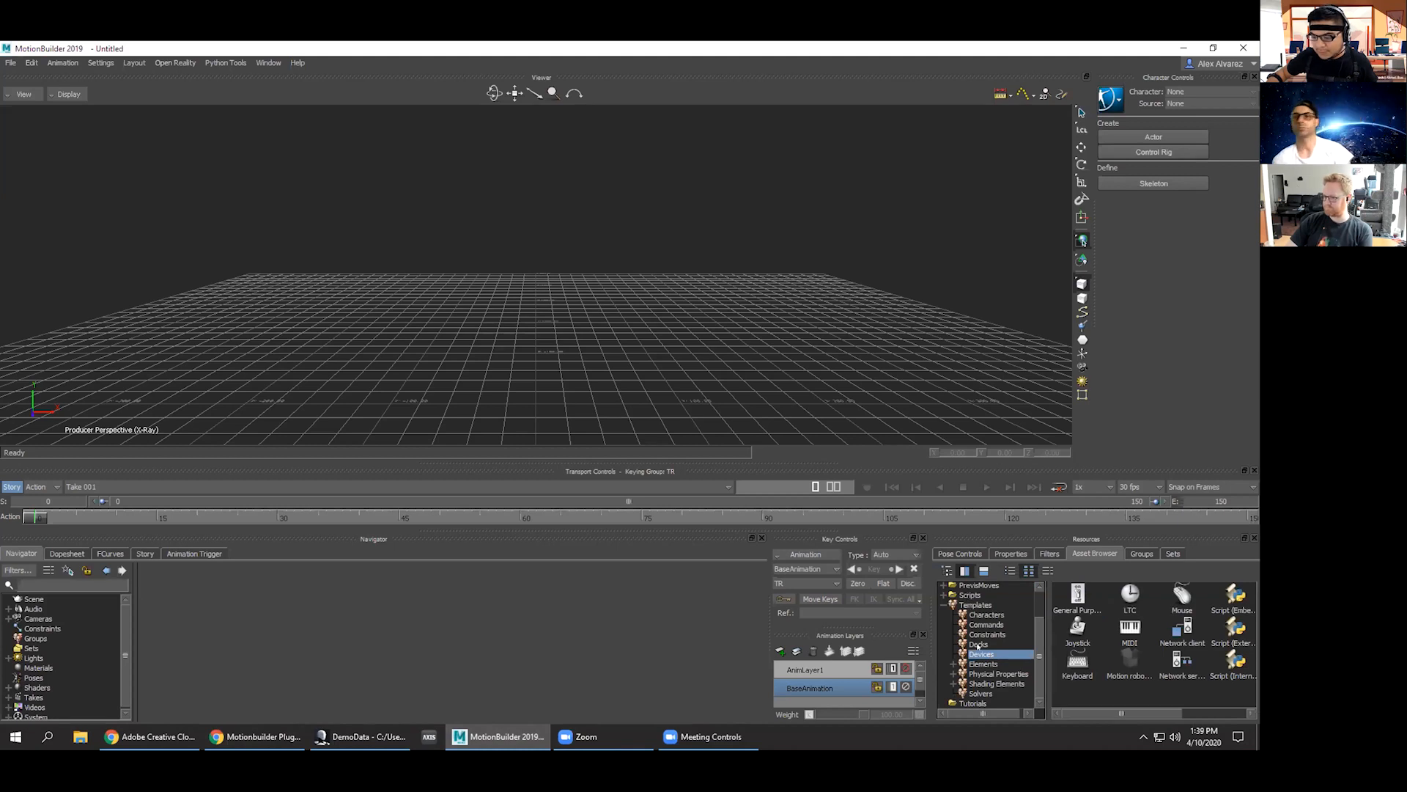
left_click(1123, 657)
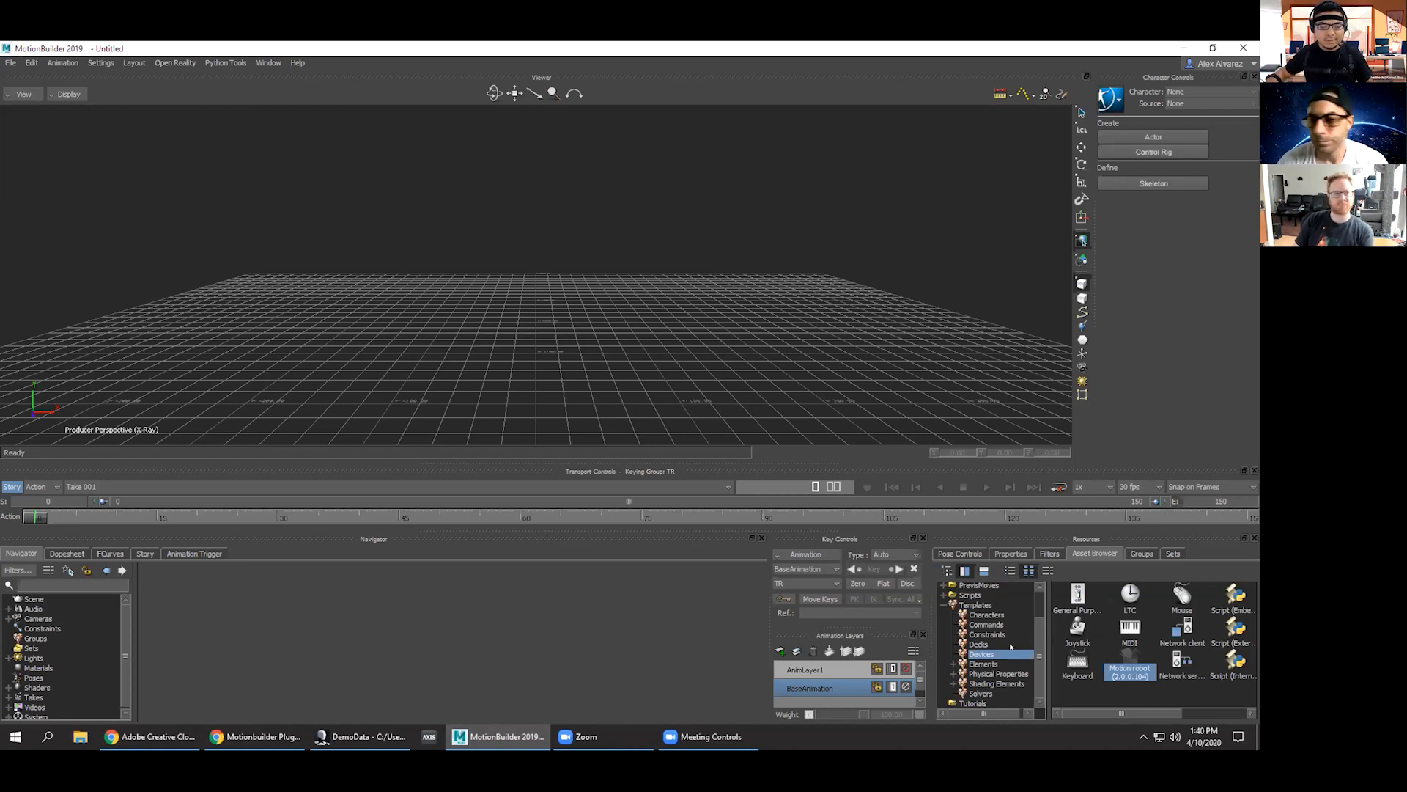
Switch to Axis Studio, review the BVH and Advanced BVH broadcasting settings, and accept them.
key("alt+Tab")
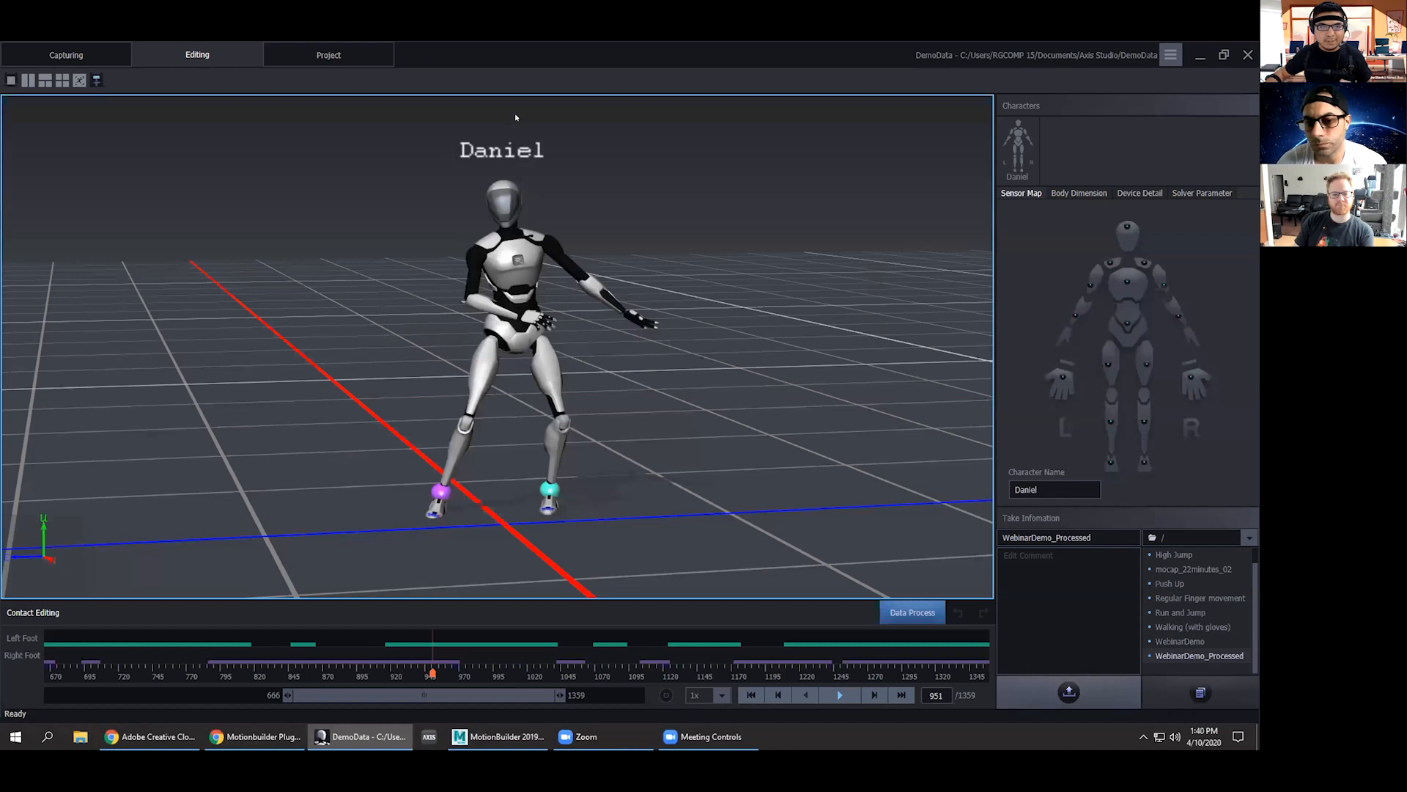
left_click(1170, 55)
left_click(1118, 235)
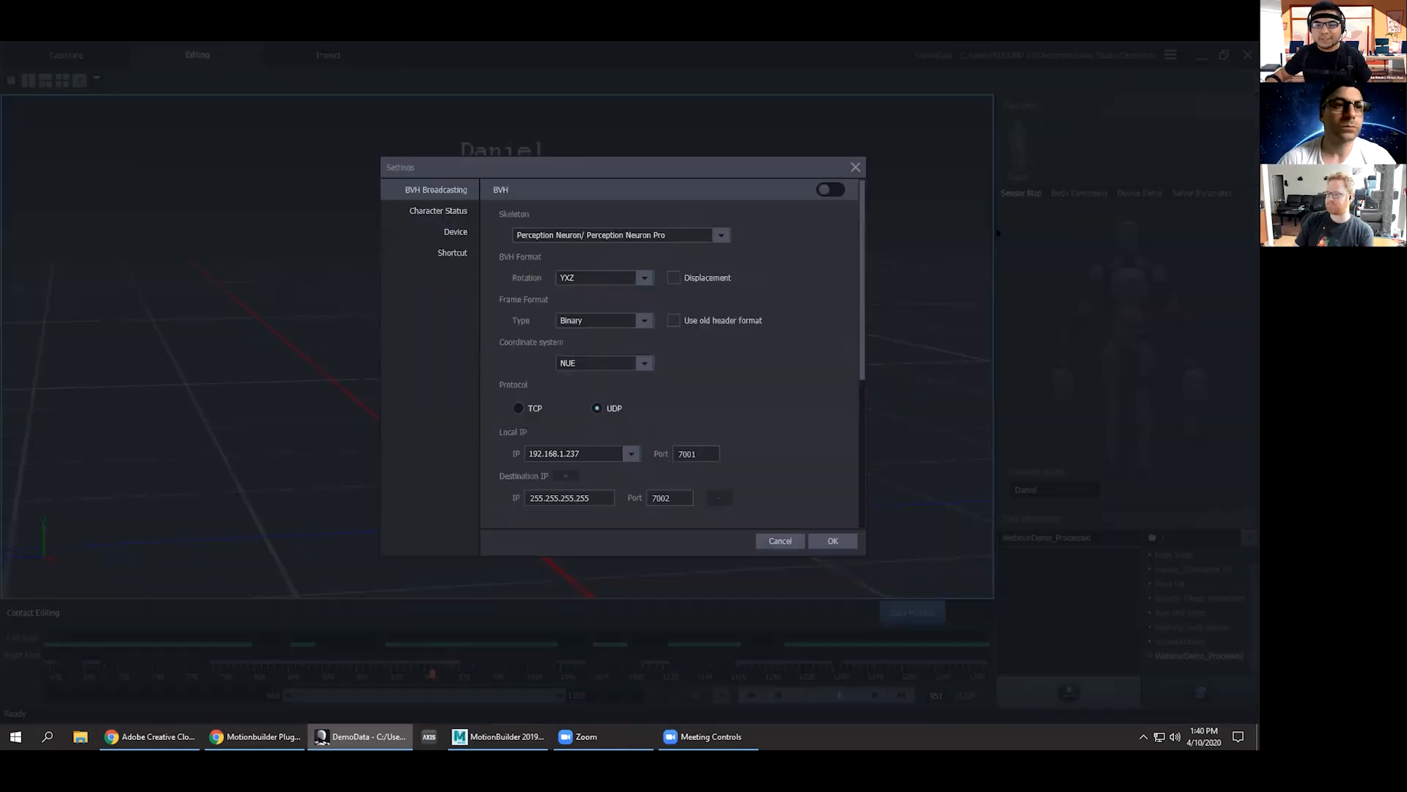
left_click_drag(864, 240, 855, 411)
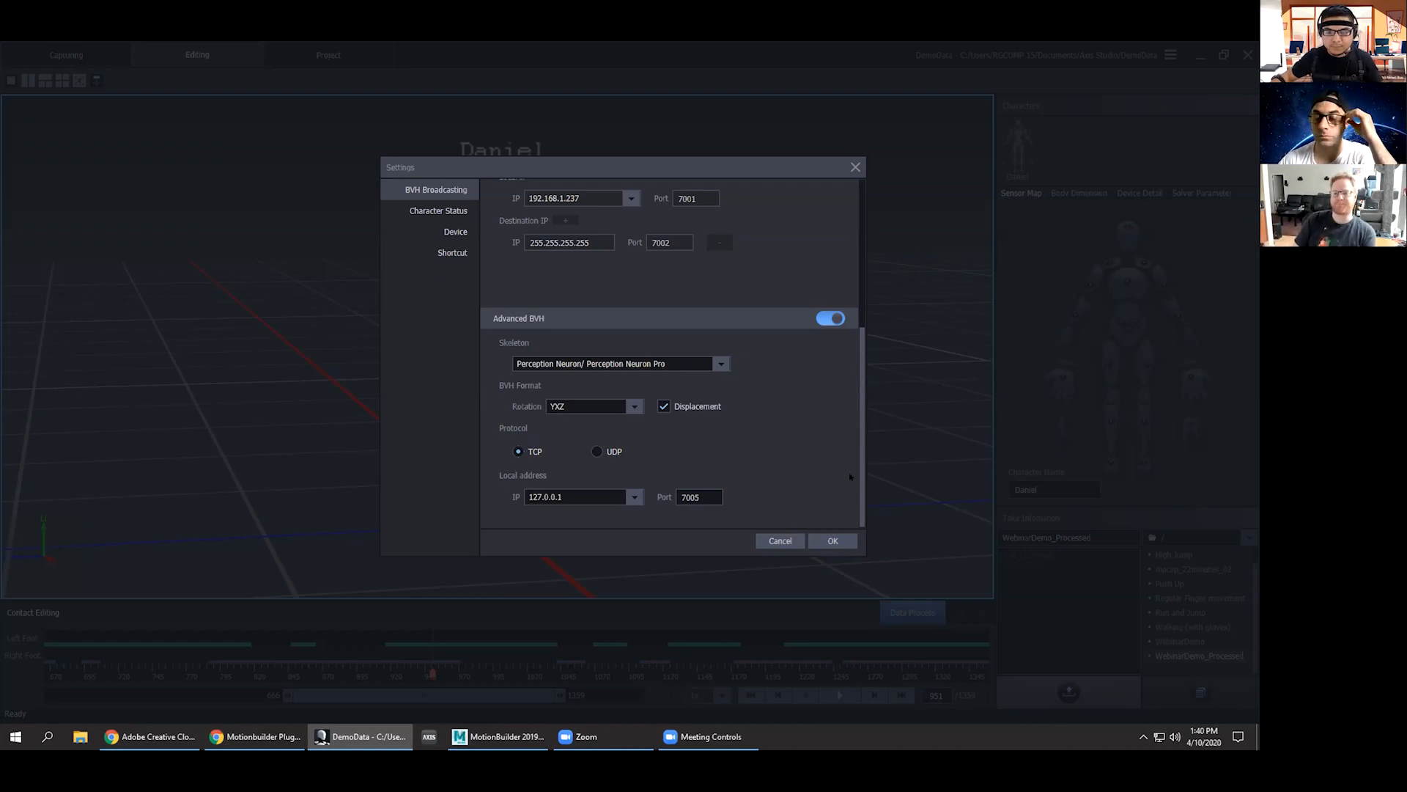
left_click(832, 541)
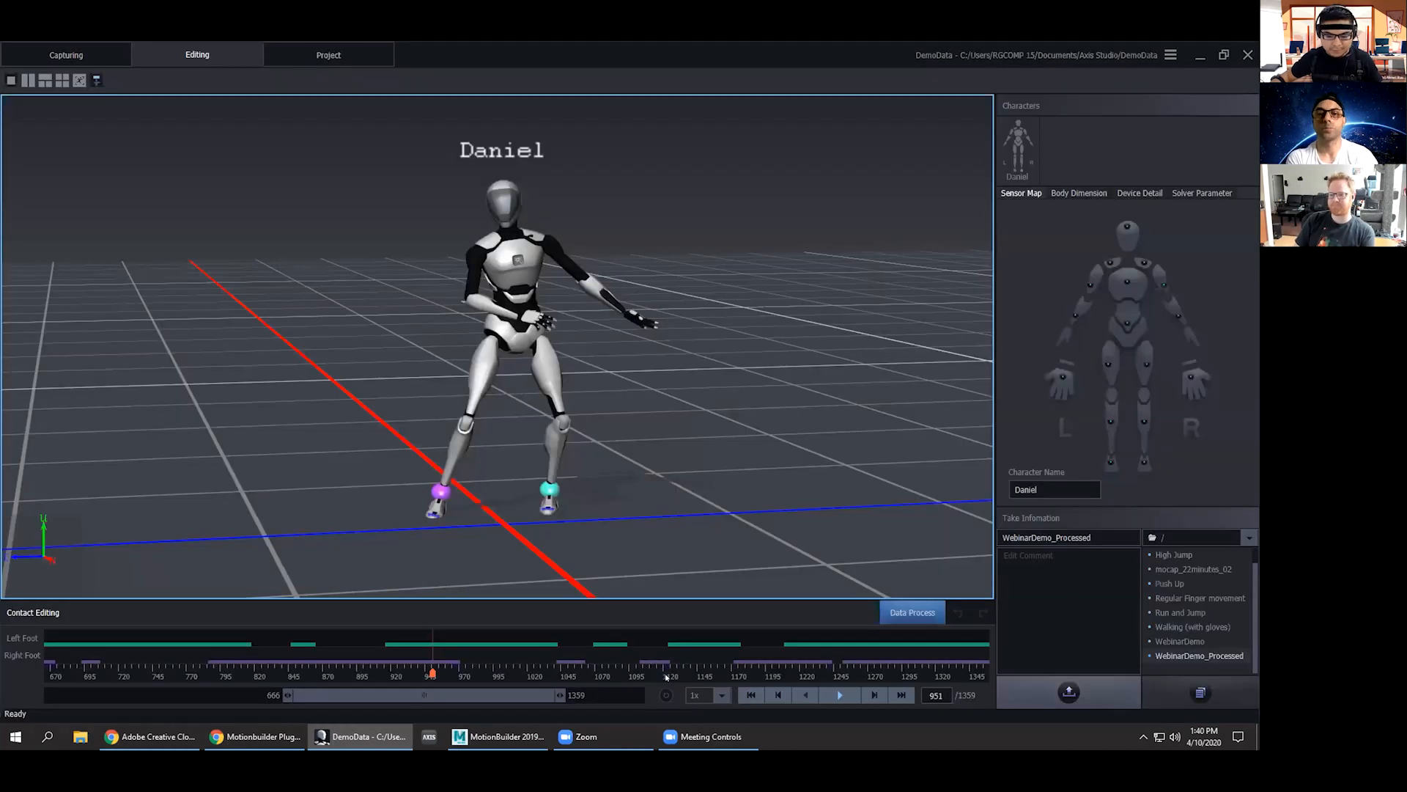
Switch to MotionBuilder, add the Motion robot device to the scene and set it online.
left_click(472, 737)
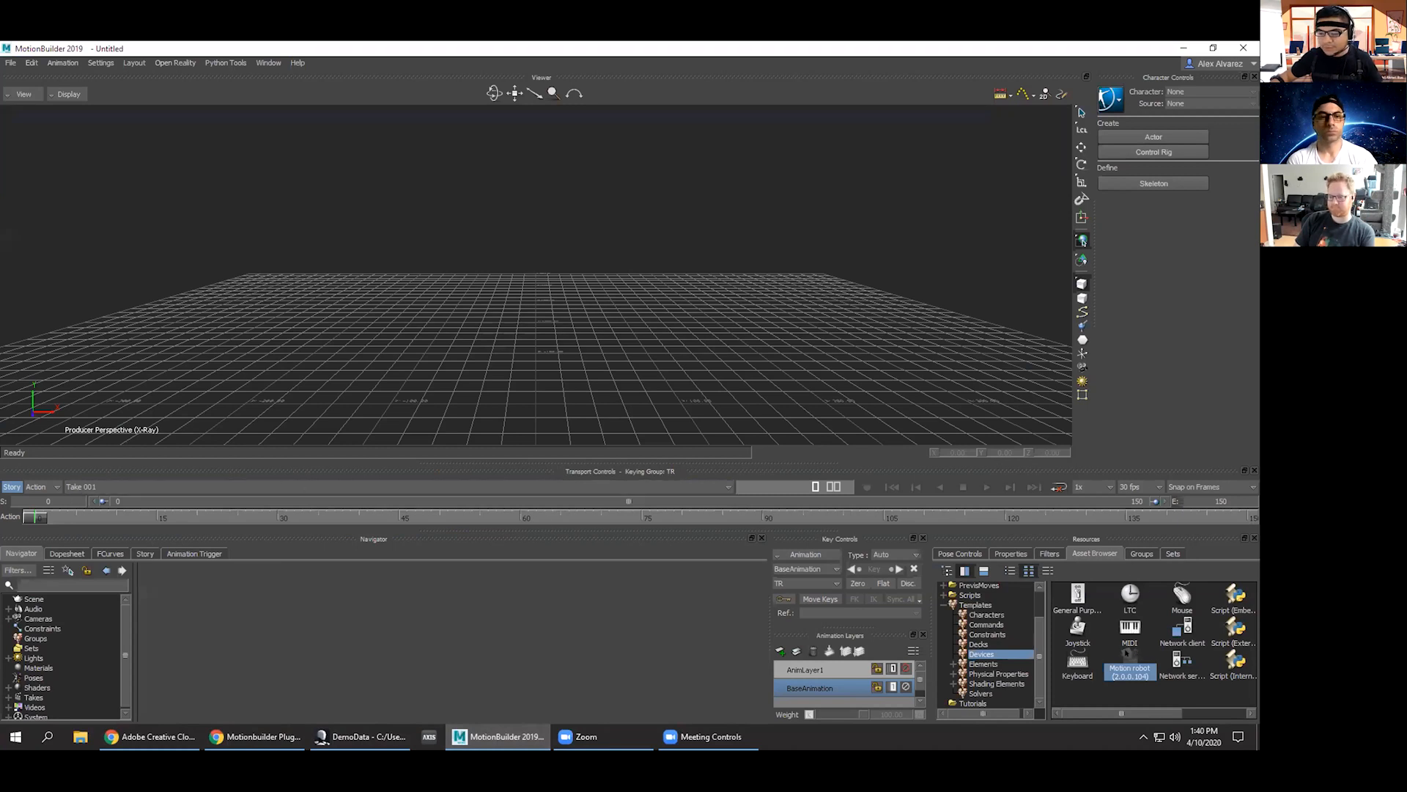
left_click_drag(522, 374, 522, 375)
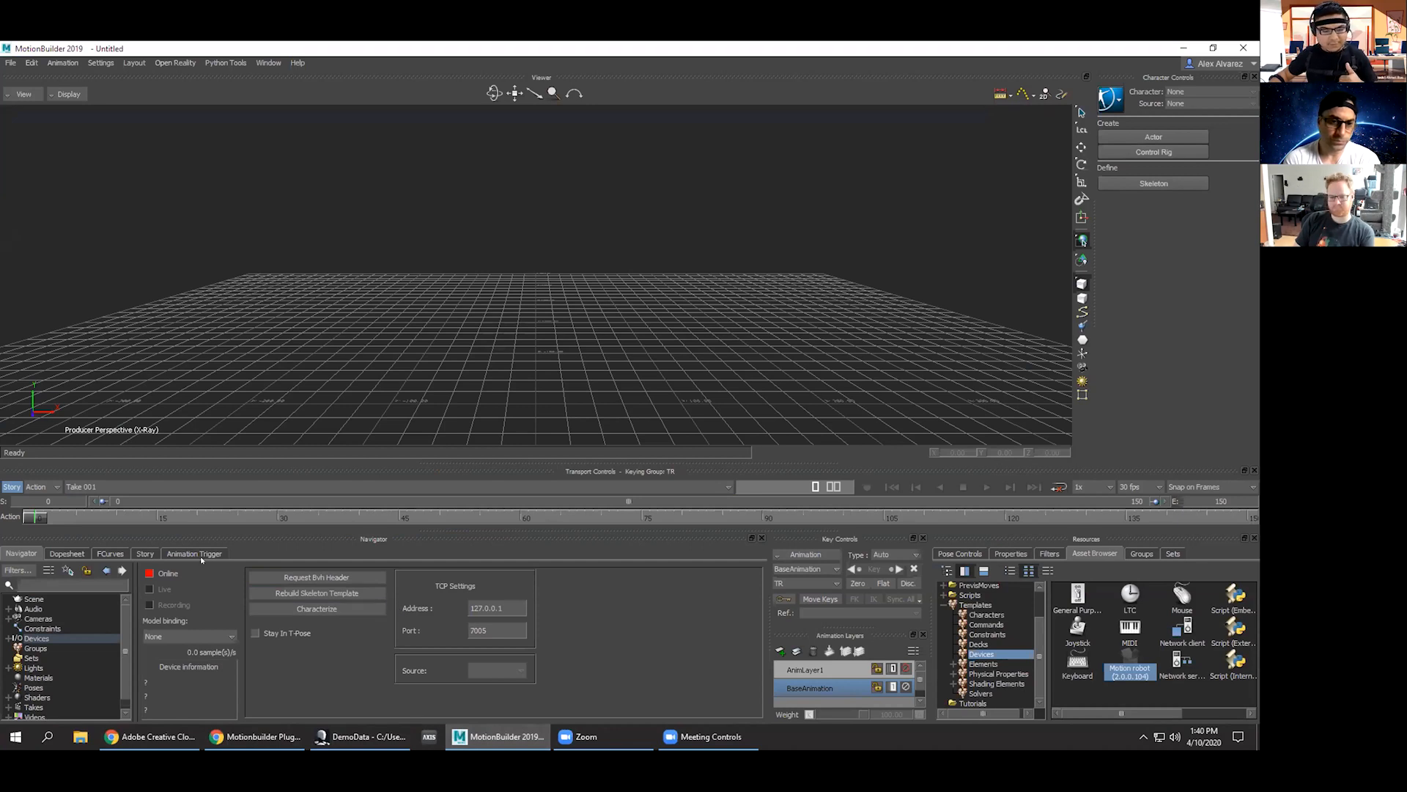
left_click(150, 573)
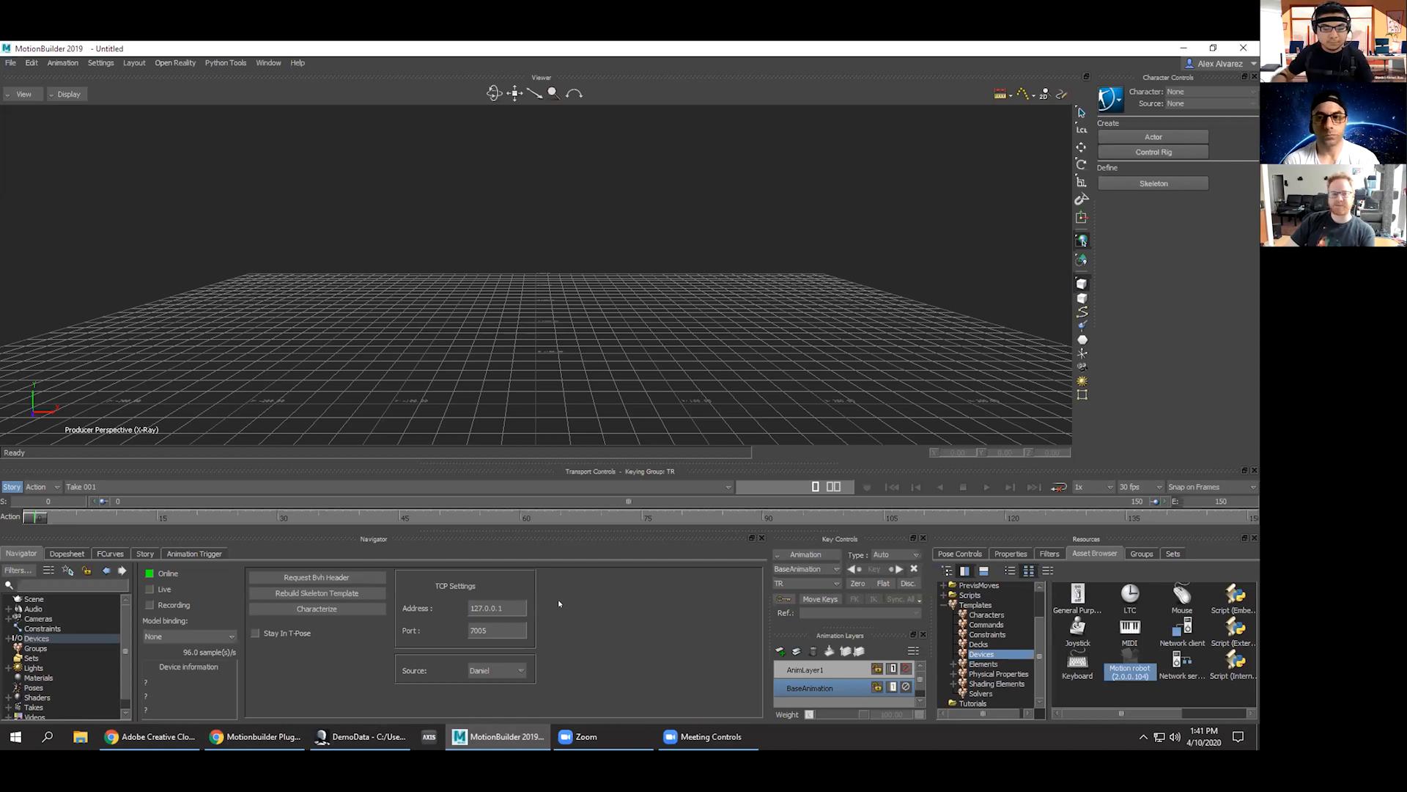
Switch to Axis Studio, review the Advanced BVH broadcasting settings and the available local IP addresses, and accept them.
left_click(361, 735)
left_click(1171, 57)
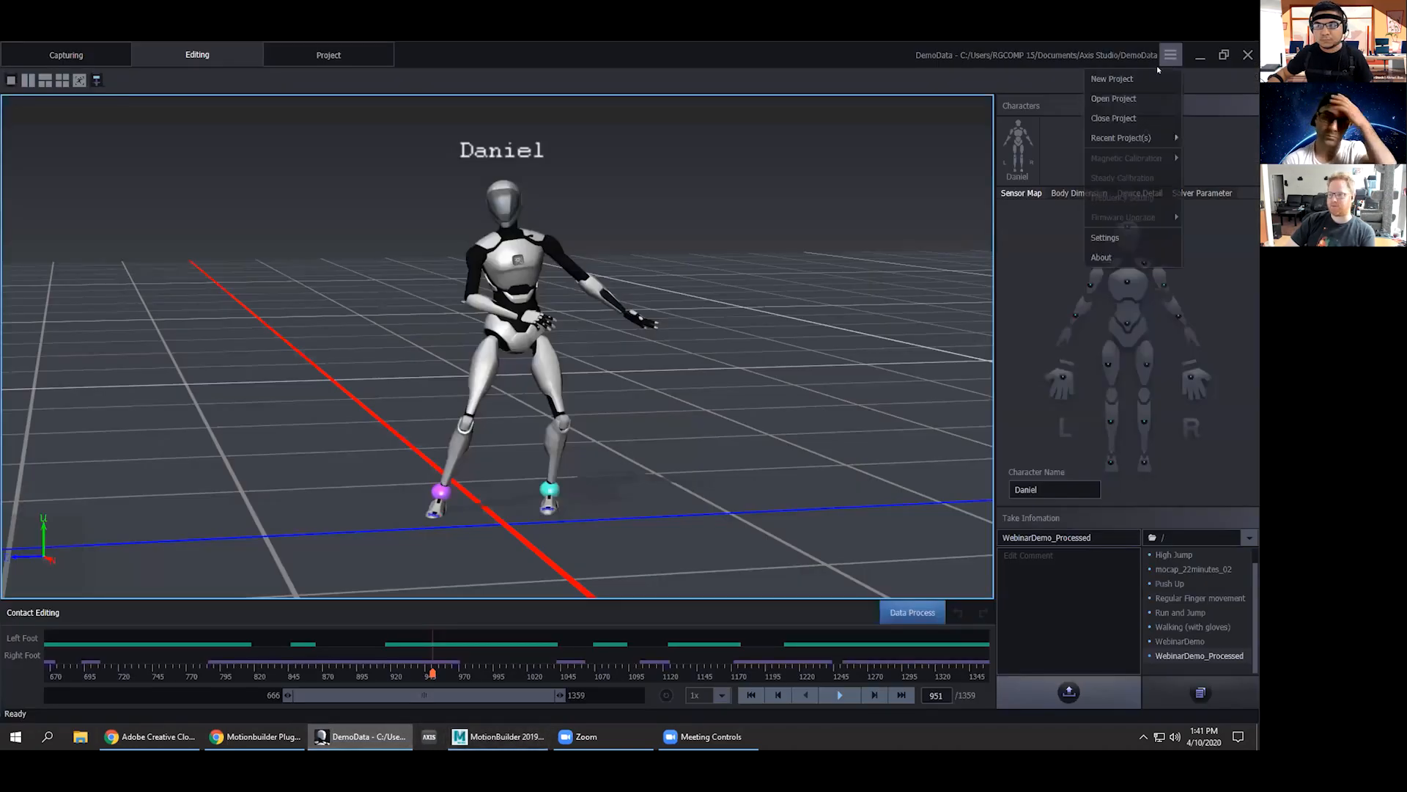
left_click(1114, 236)
scroll(603, 386, "down", 5)
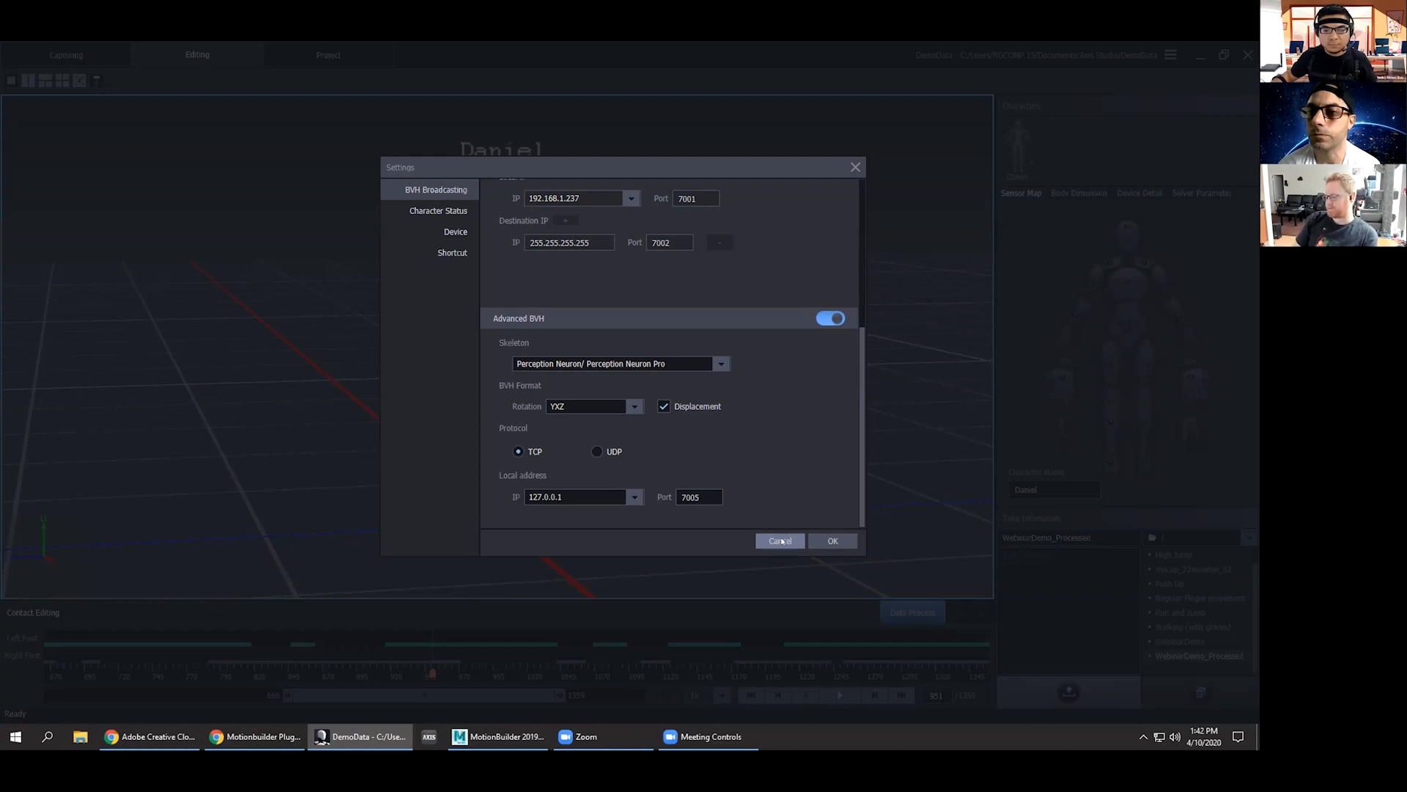
left_click(623, 496)
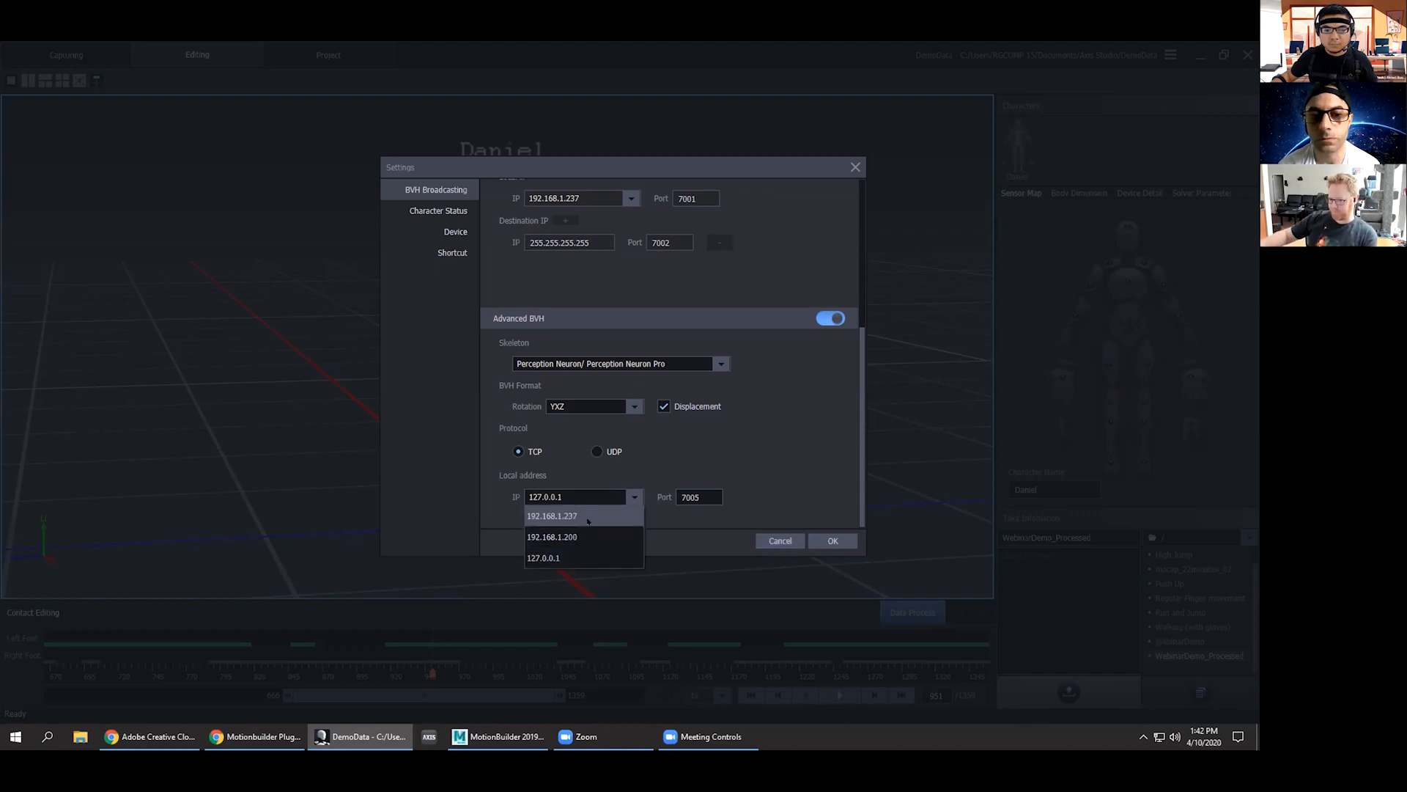
left_click(756, 474)
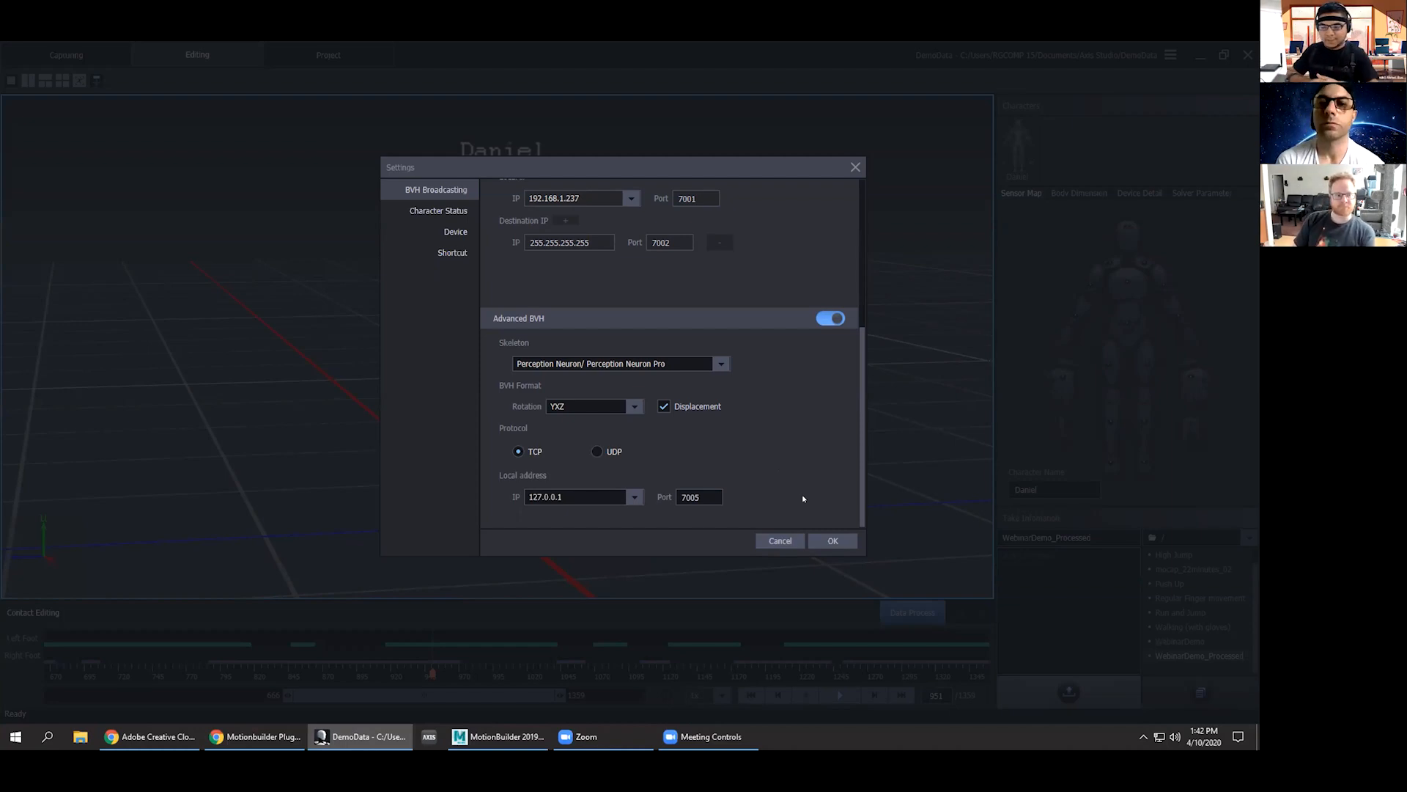
left_click(832, 541)
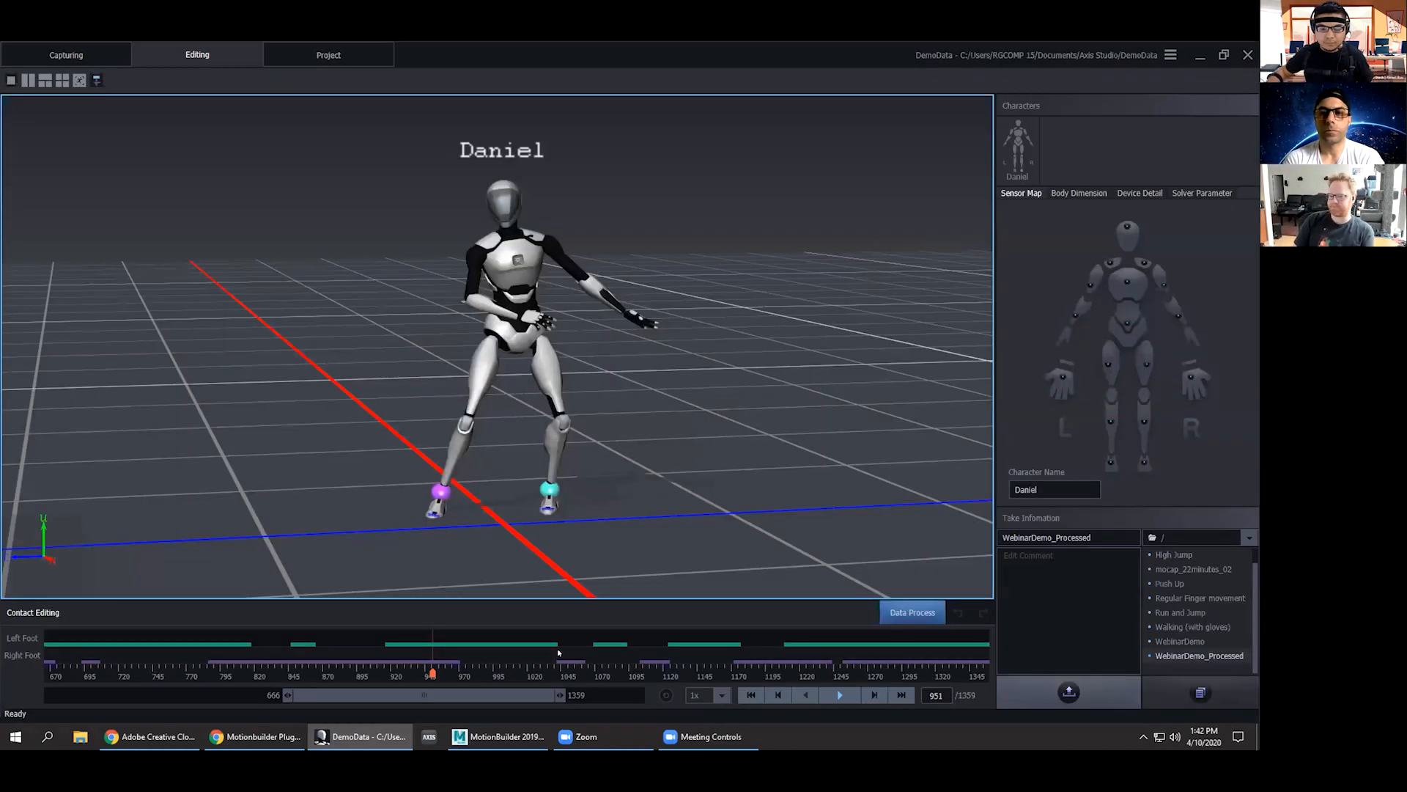
Compare MotionBuilder's device settings with Axis Studio's BVH broadcasting settings, and choose Perception Neuron Studio as the Advanced BVH skeleton.
left_click(499, 736)
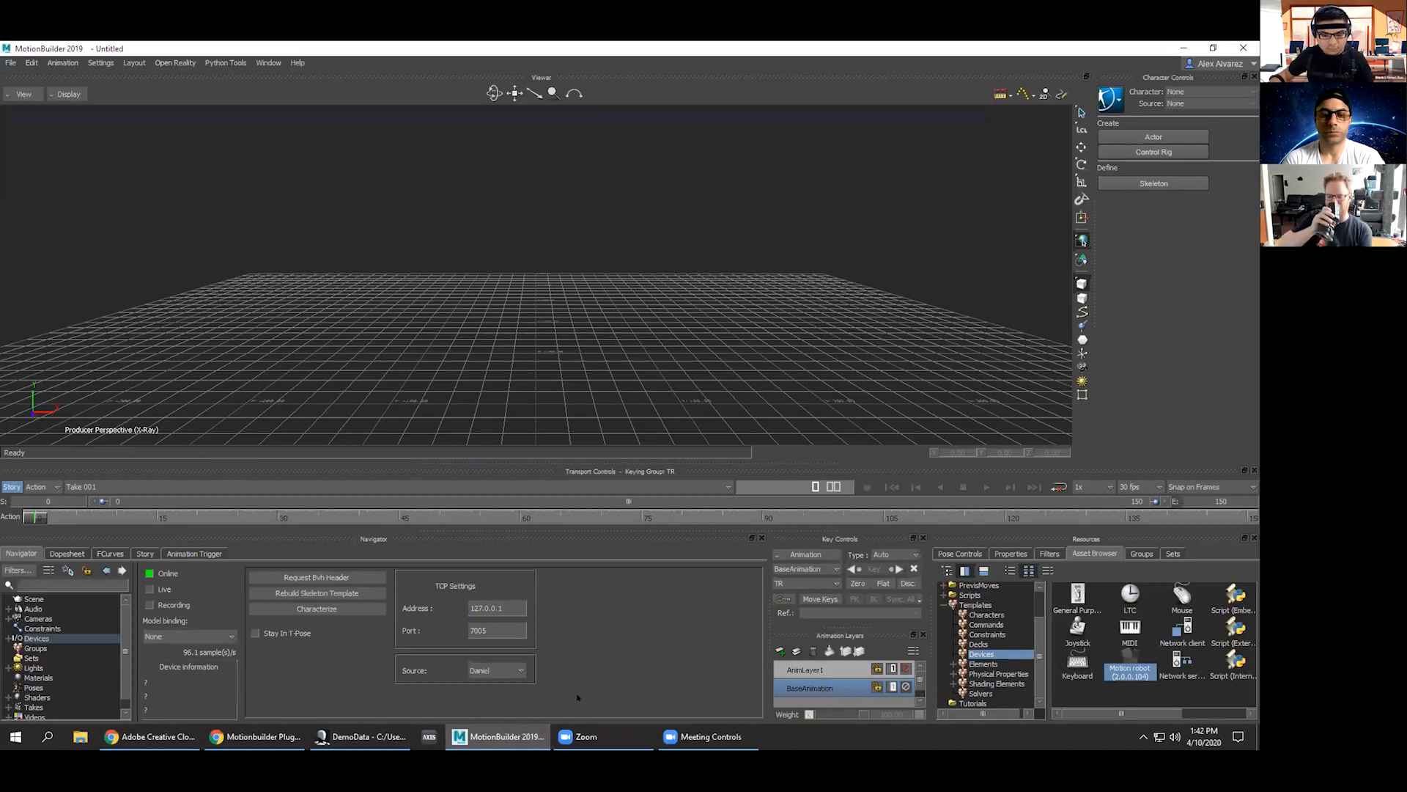
left_click(361, 736)
left_click(1170, 55)
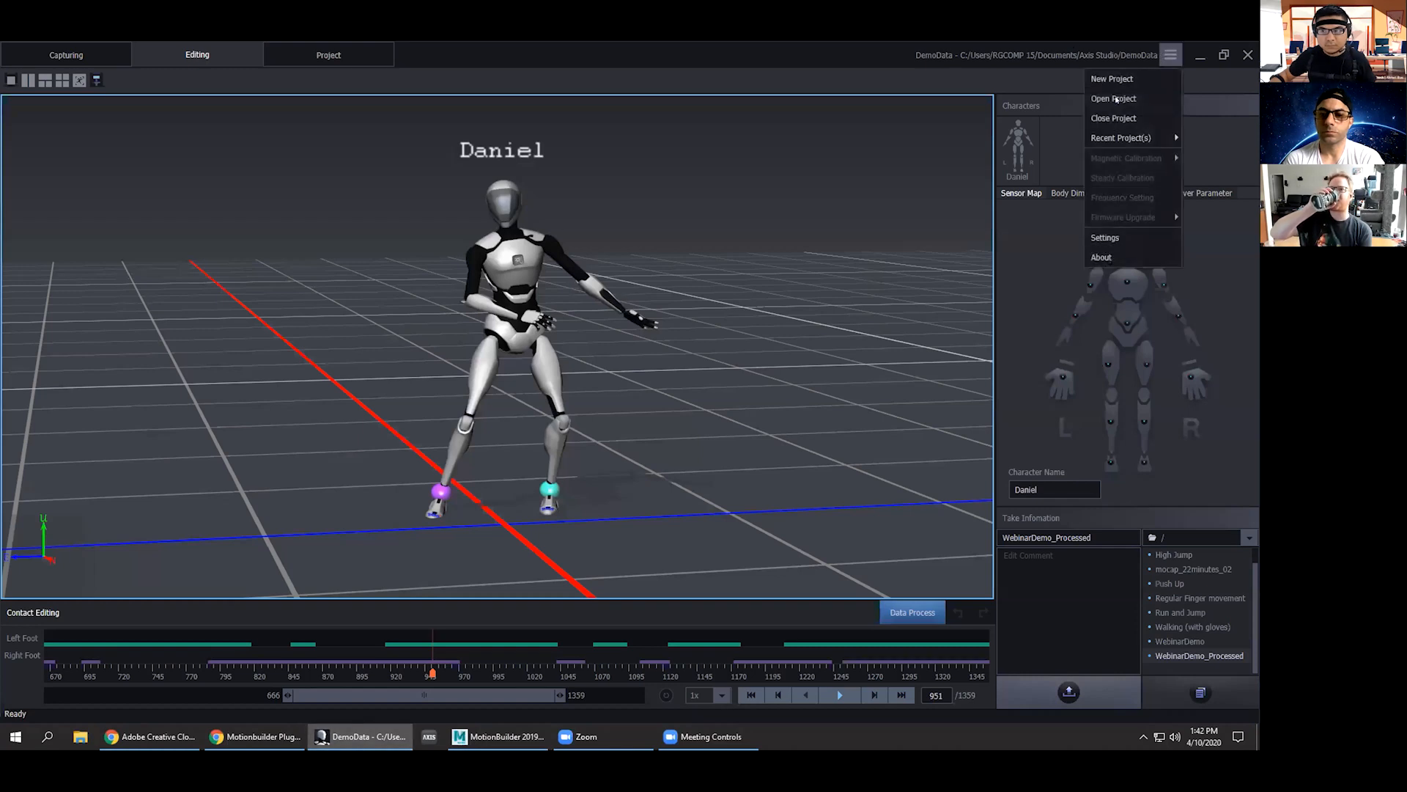
left_click(1104, 237)
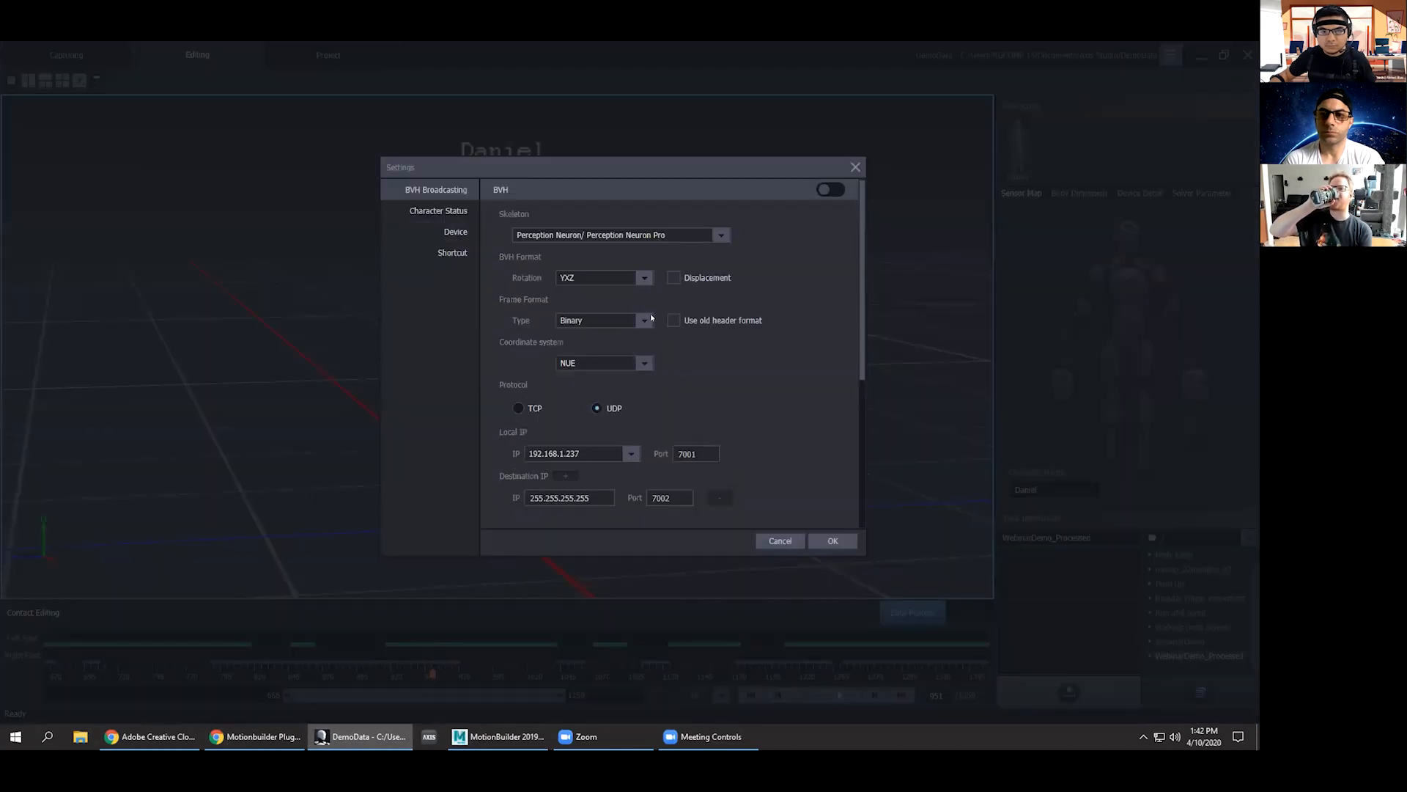
scroll(656, 326, "down", 5)
scroll(662, 337, "up", 5)
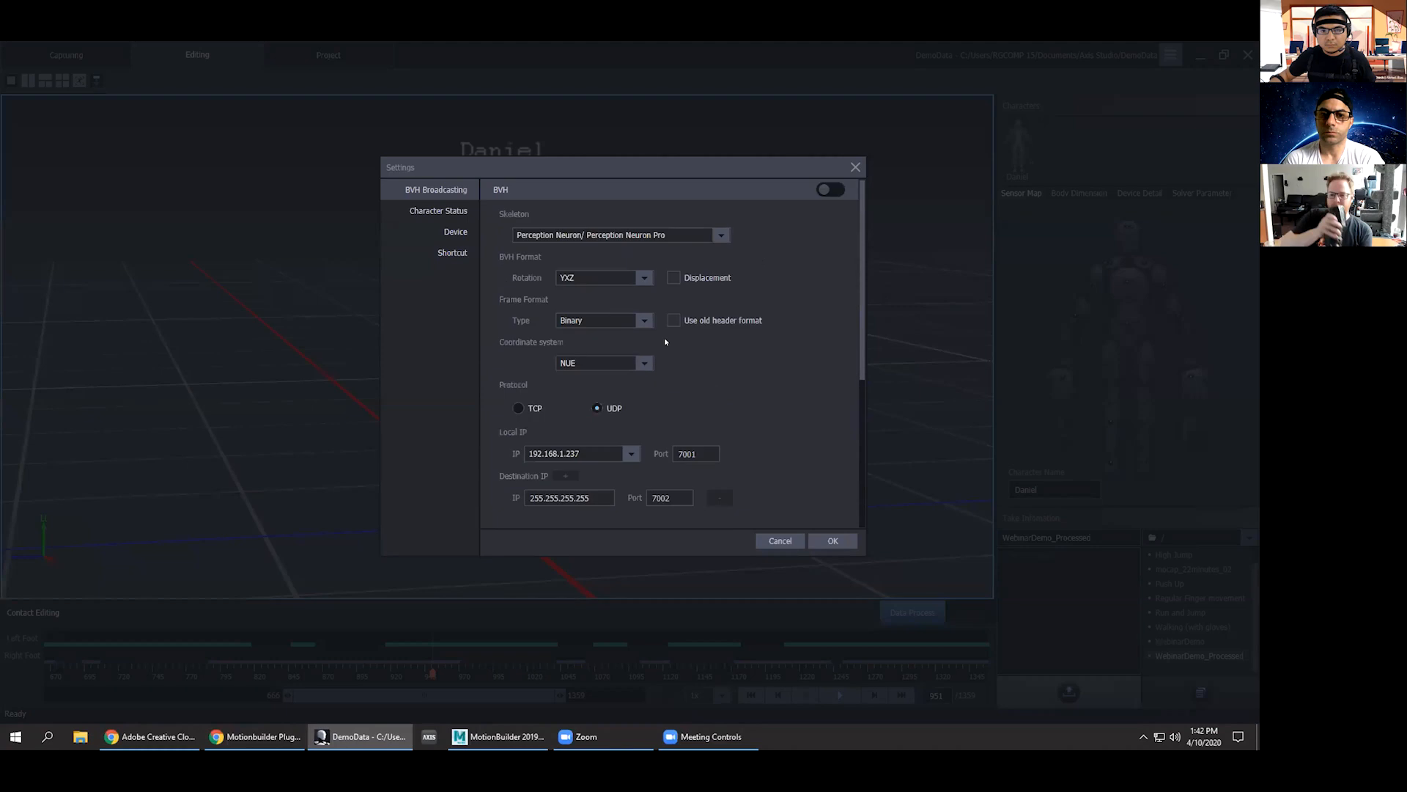
scroll(689, 352, "down", 5)
scroll(704, 366, "up", 5)
scroll(710, 367, "down", 5)
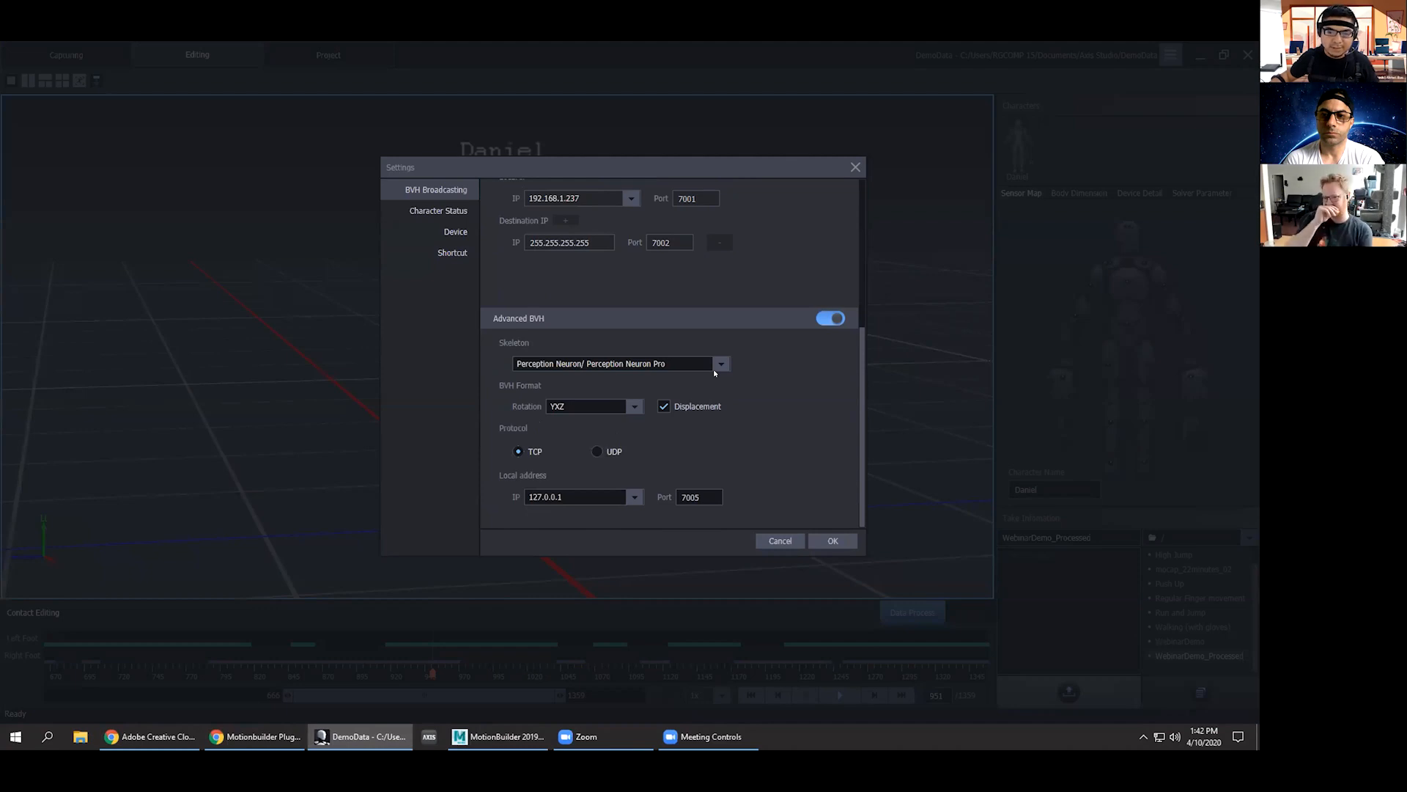
scroll(779, 351, "up", 5)
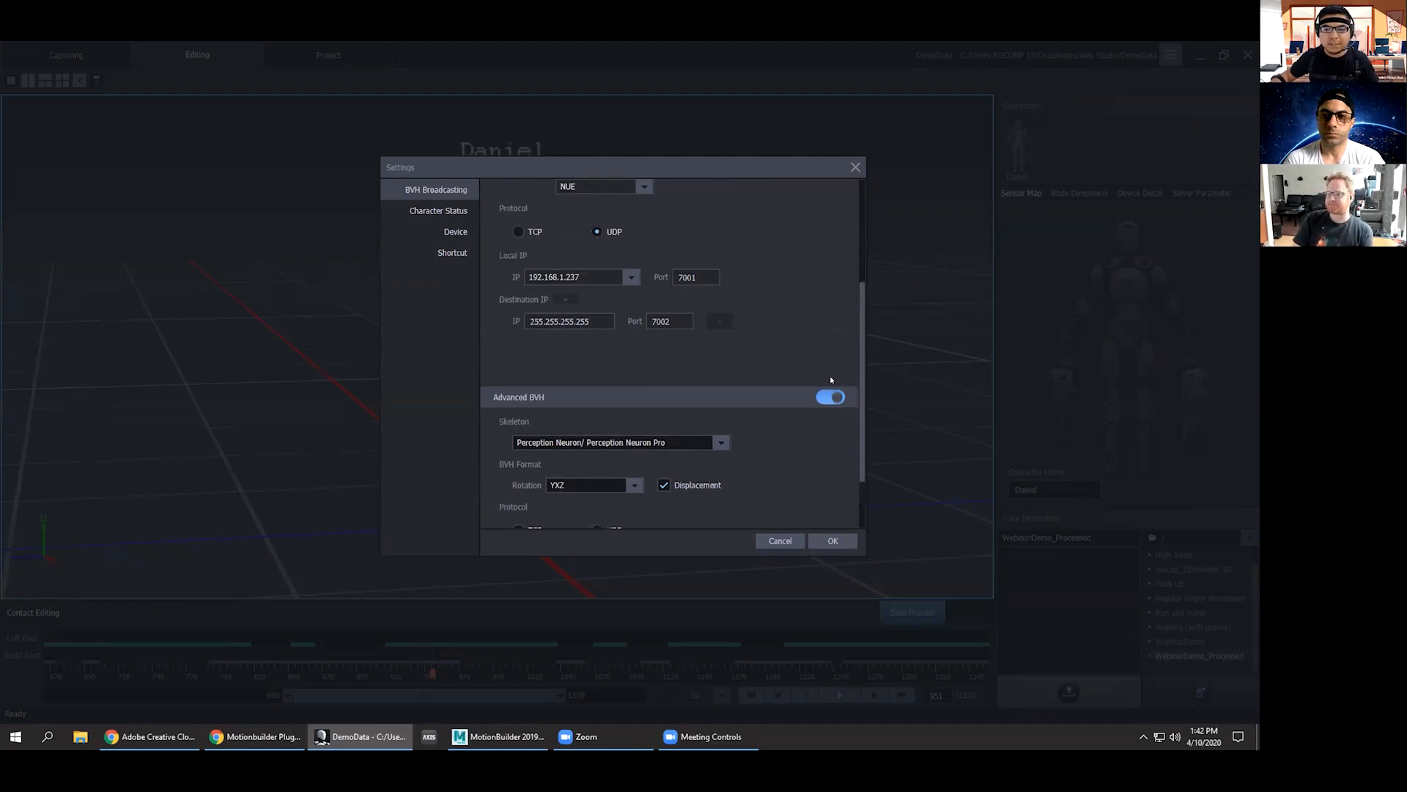
scroll(807, 371, "down", 5)
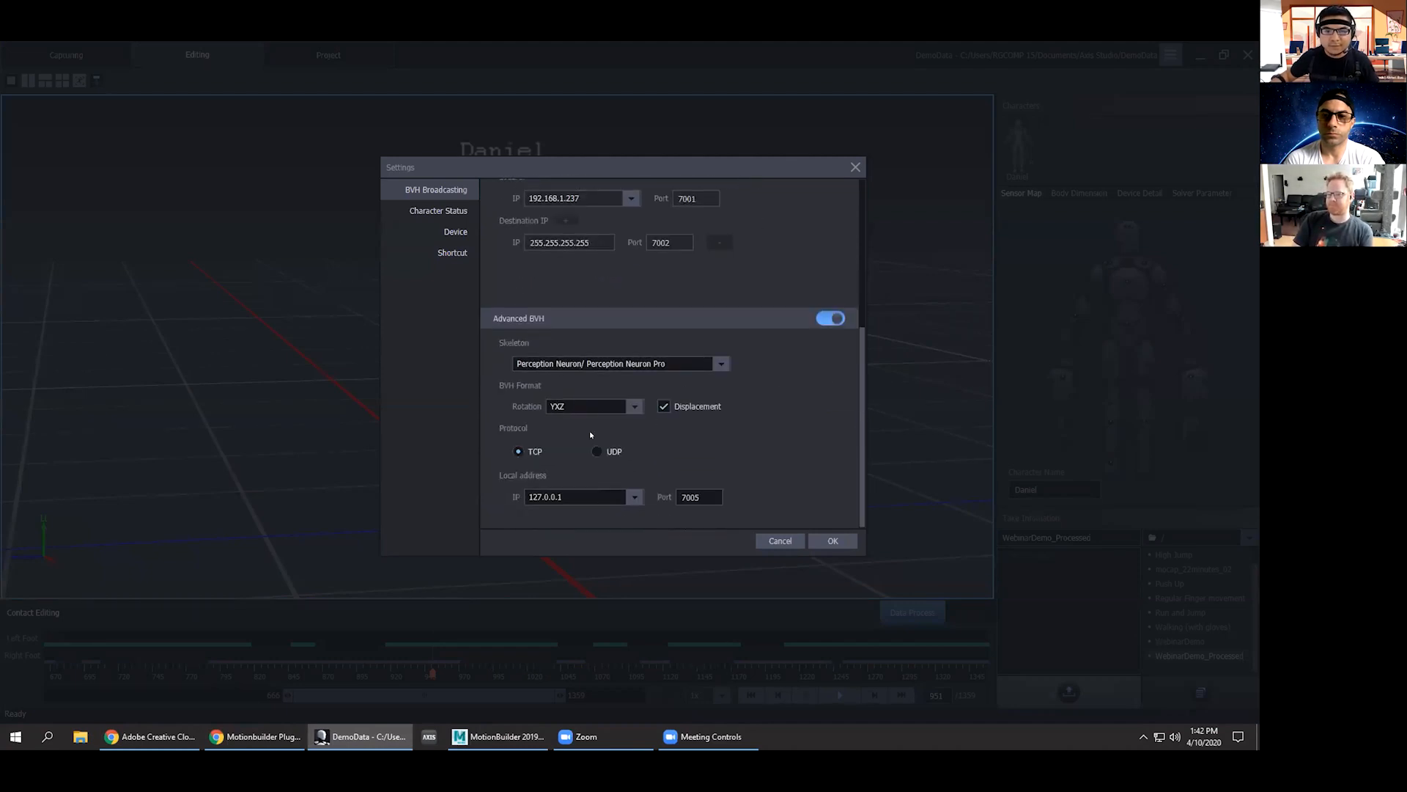
scroll(577, 383, "up", 4)
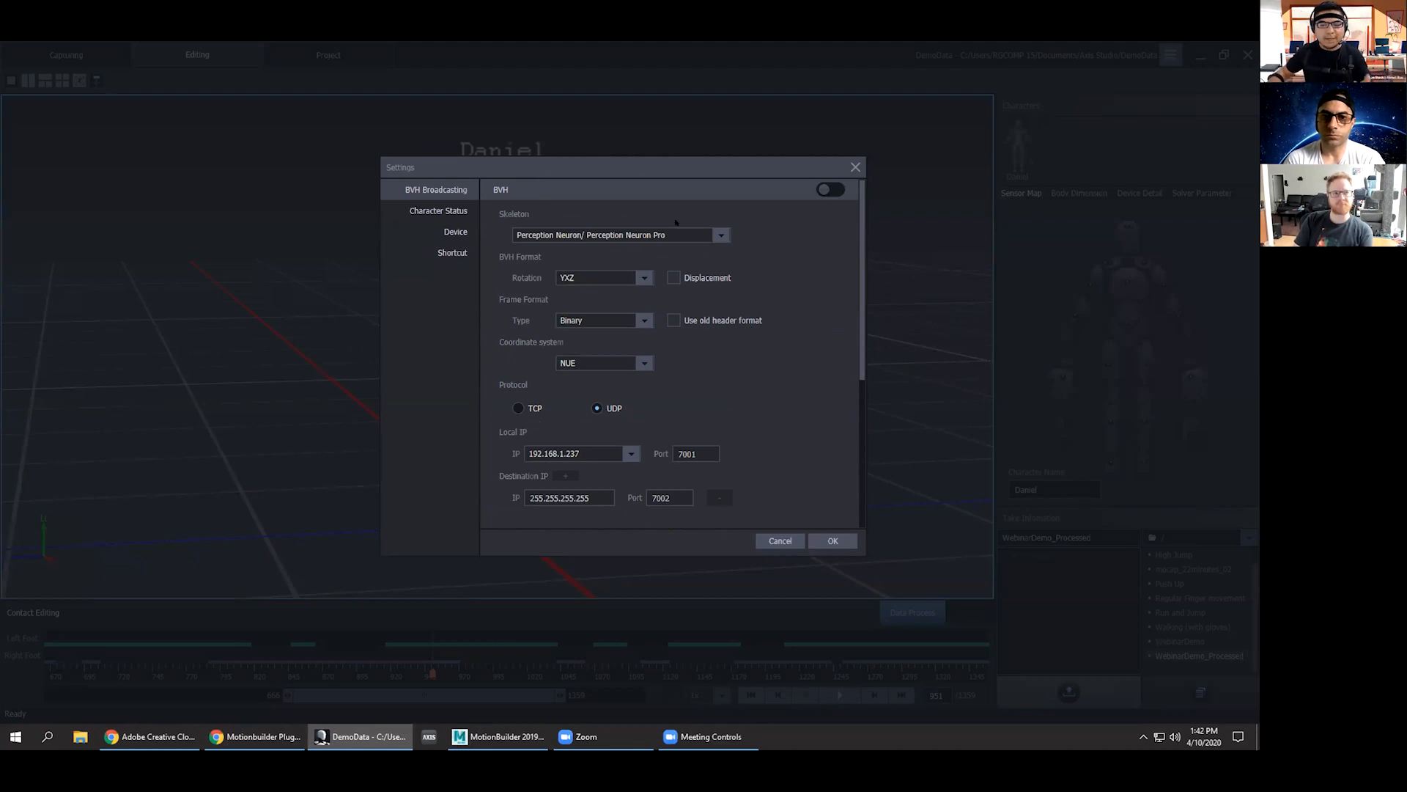
scroll(610, 250, "down", 3)
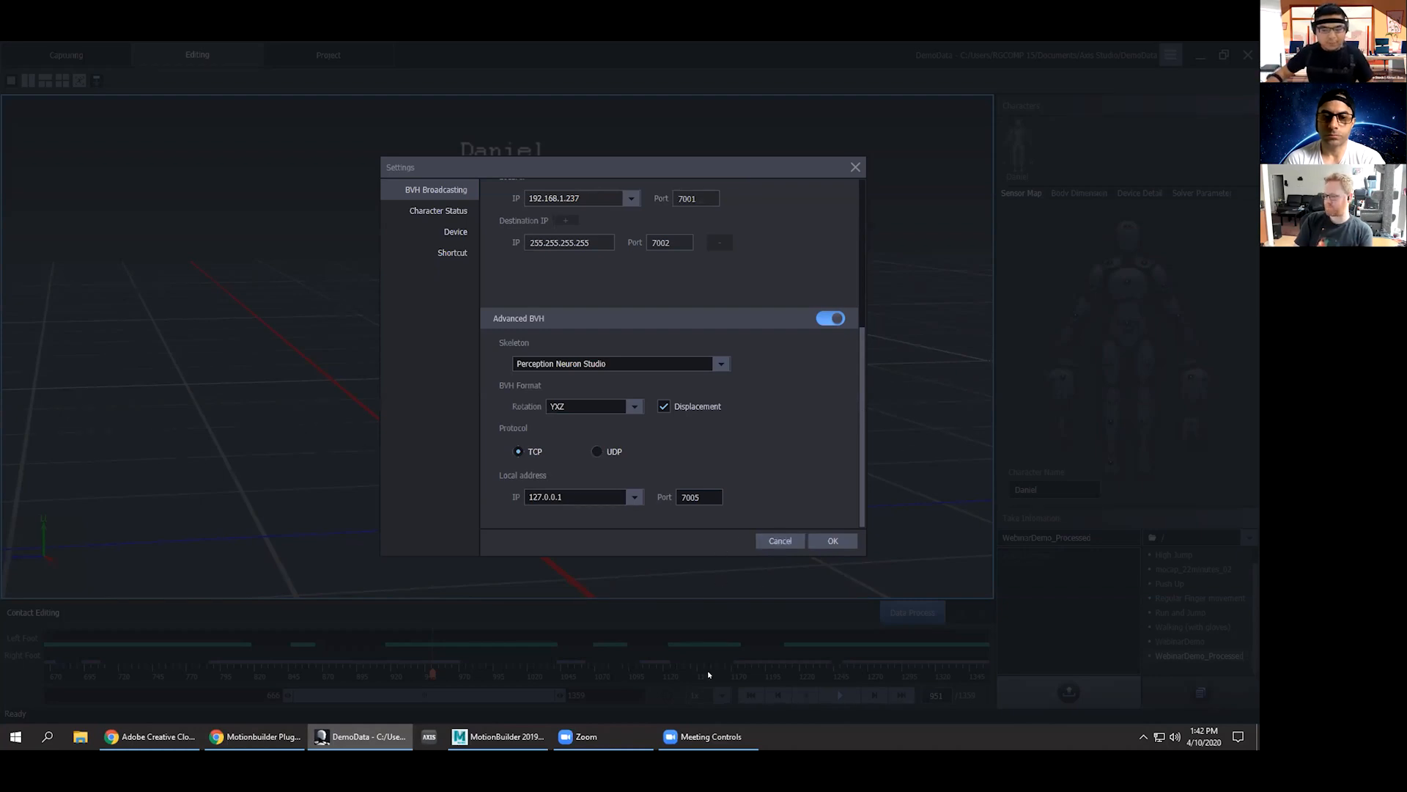
Switch to MotionBuilder, turn on Live for the Motion robot device and create a new model binding for it.
key("alt+Tab")
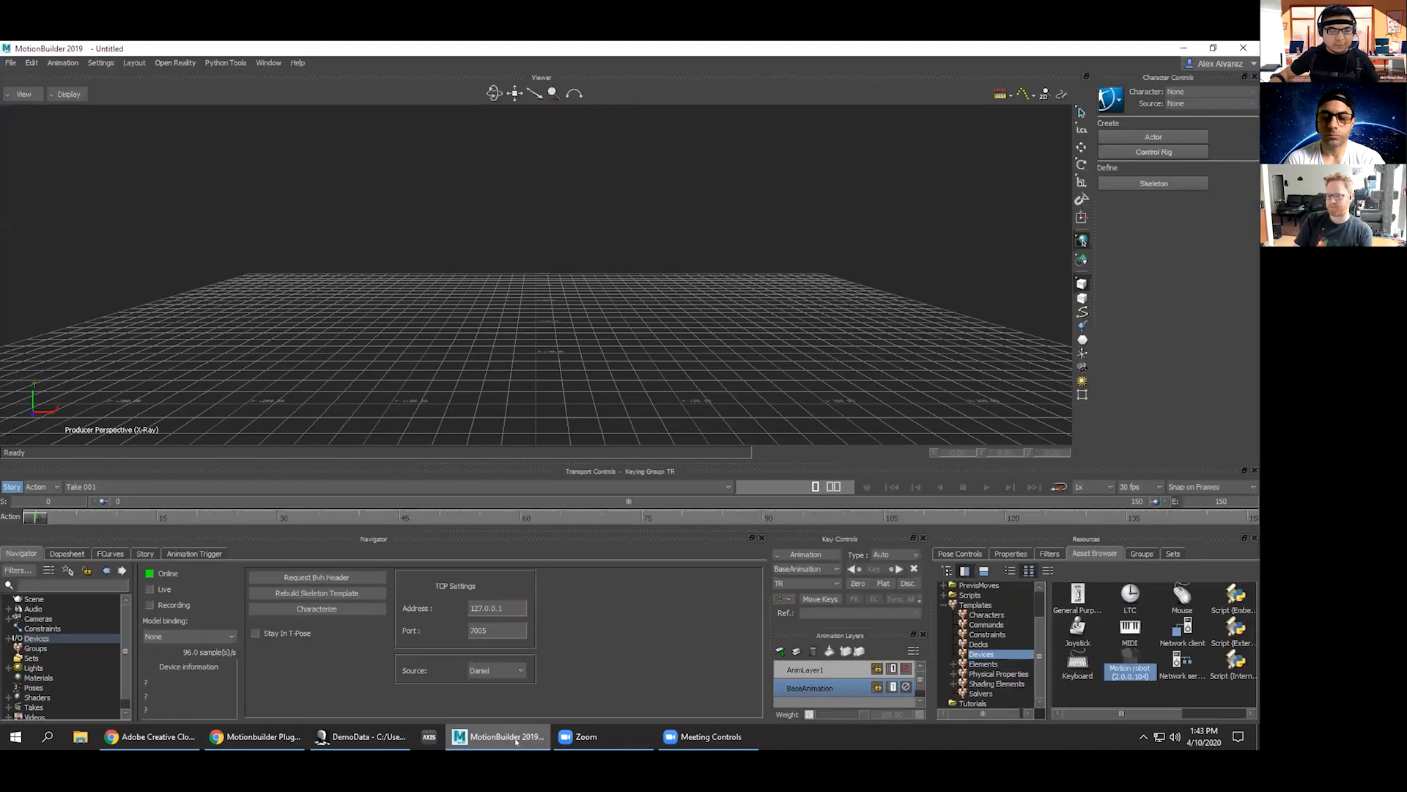
left_click(150, 588)
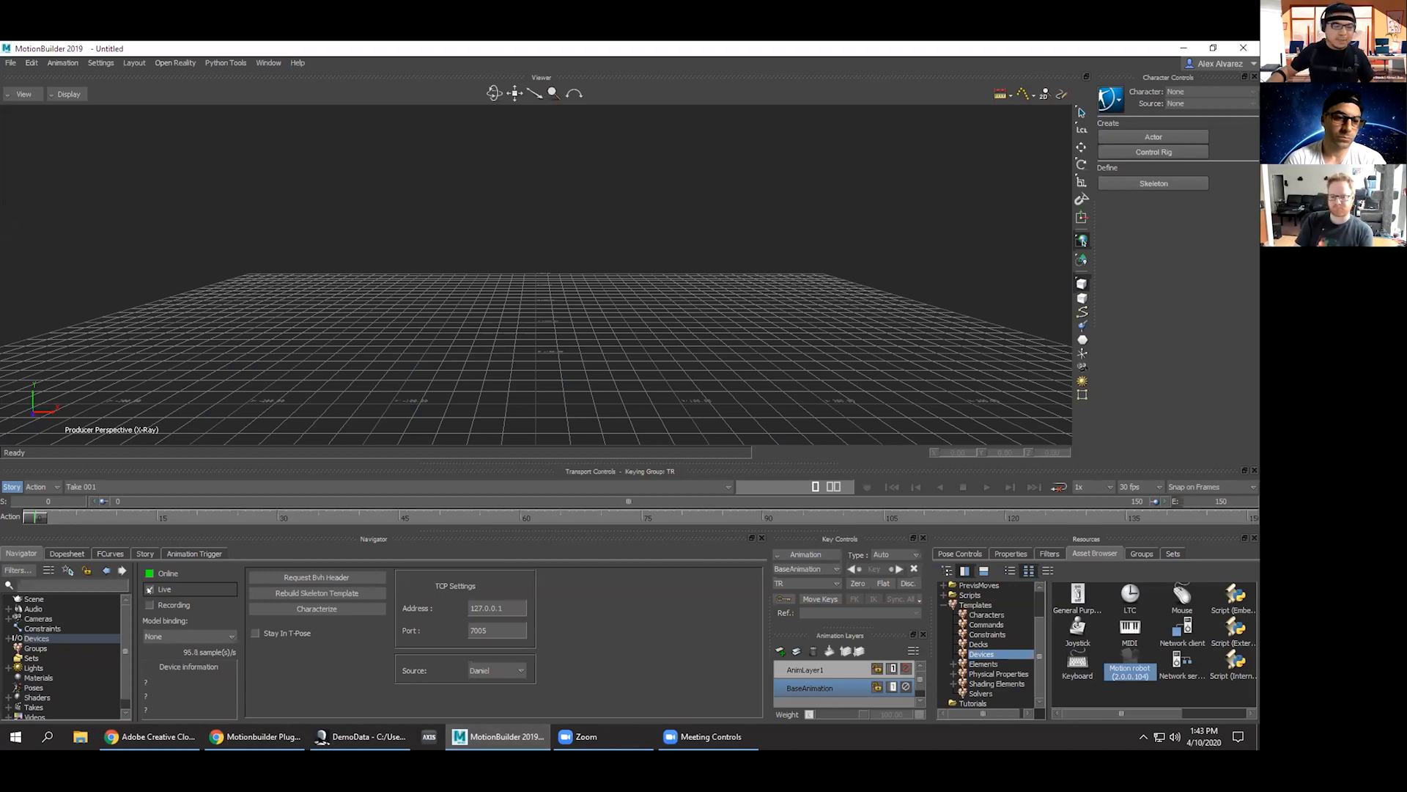
left_click(182, 634)
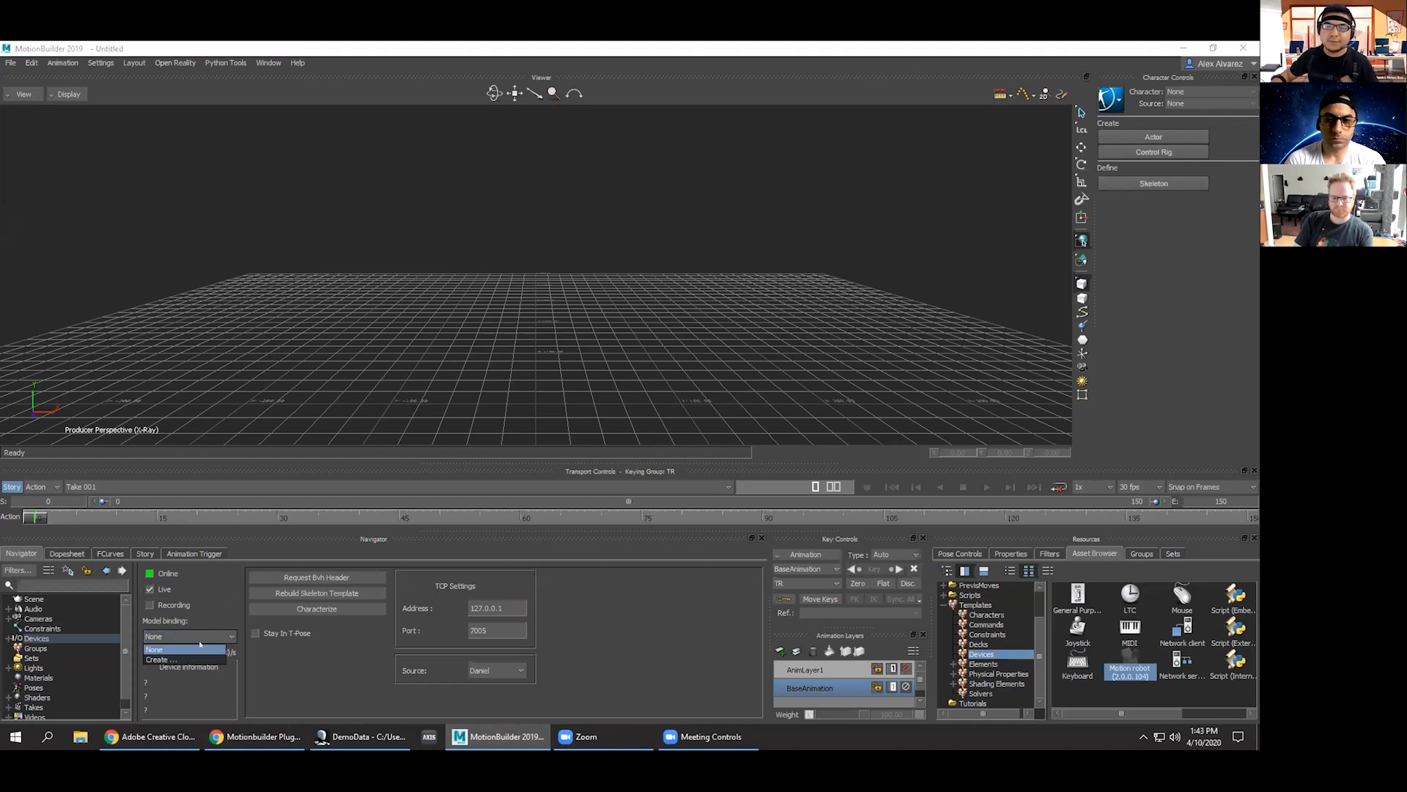
left_click(180, 658)
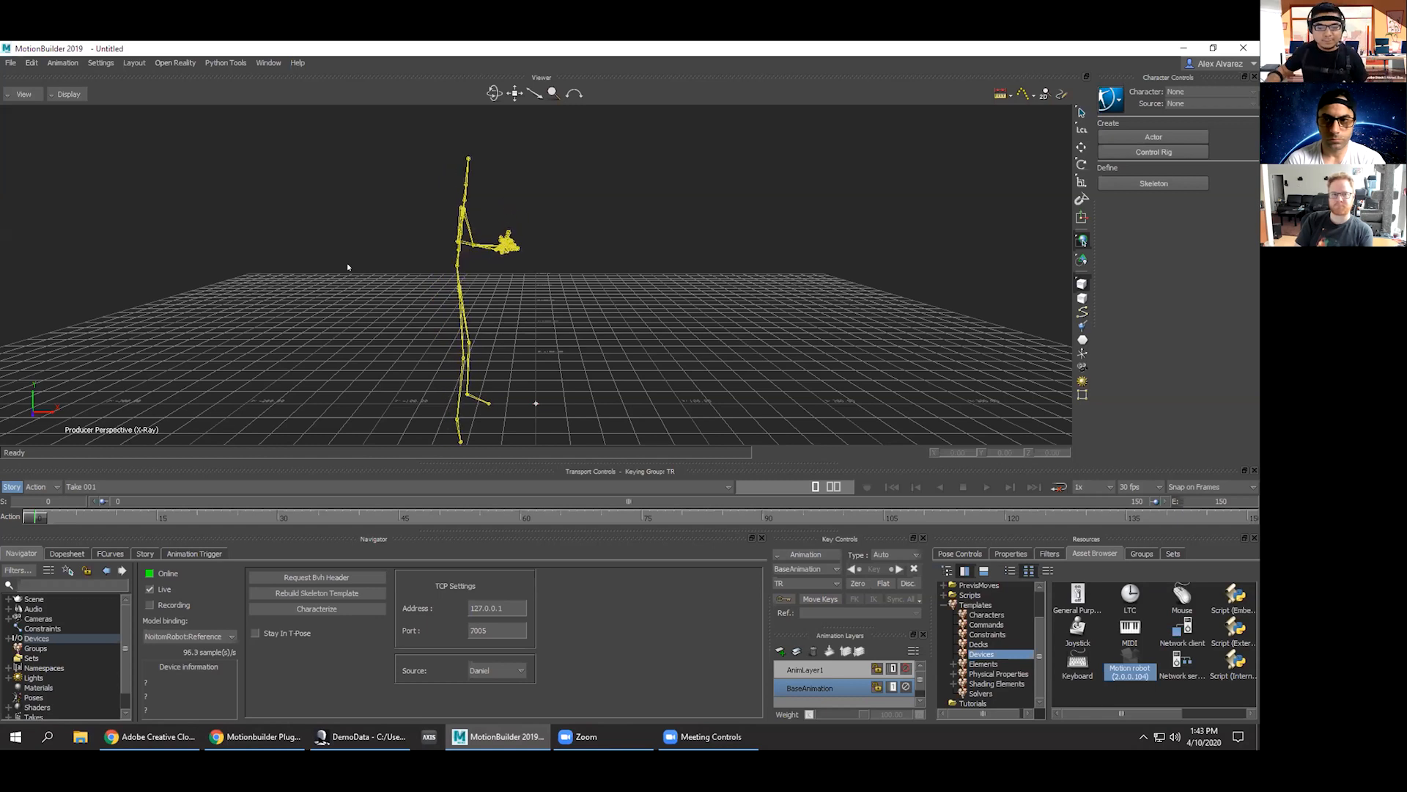
Switch to Axis Studio, close the settings without accepting them, play the WebinarDemo_Processed take, and briefly check the live capture view.
left_click(370, 729)
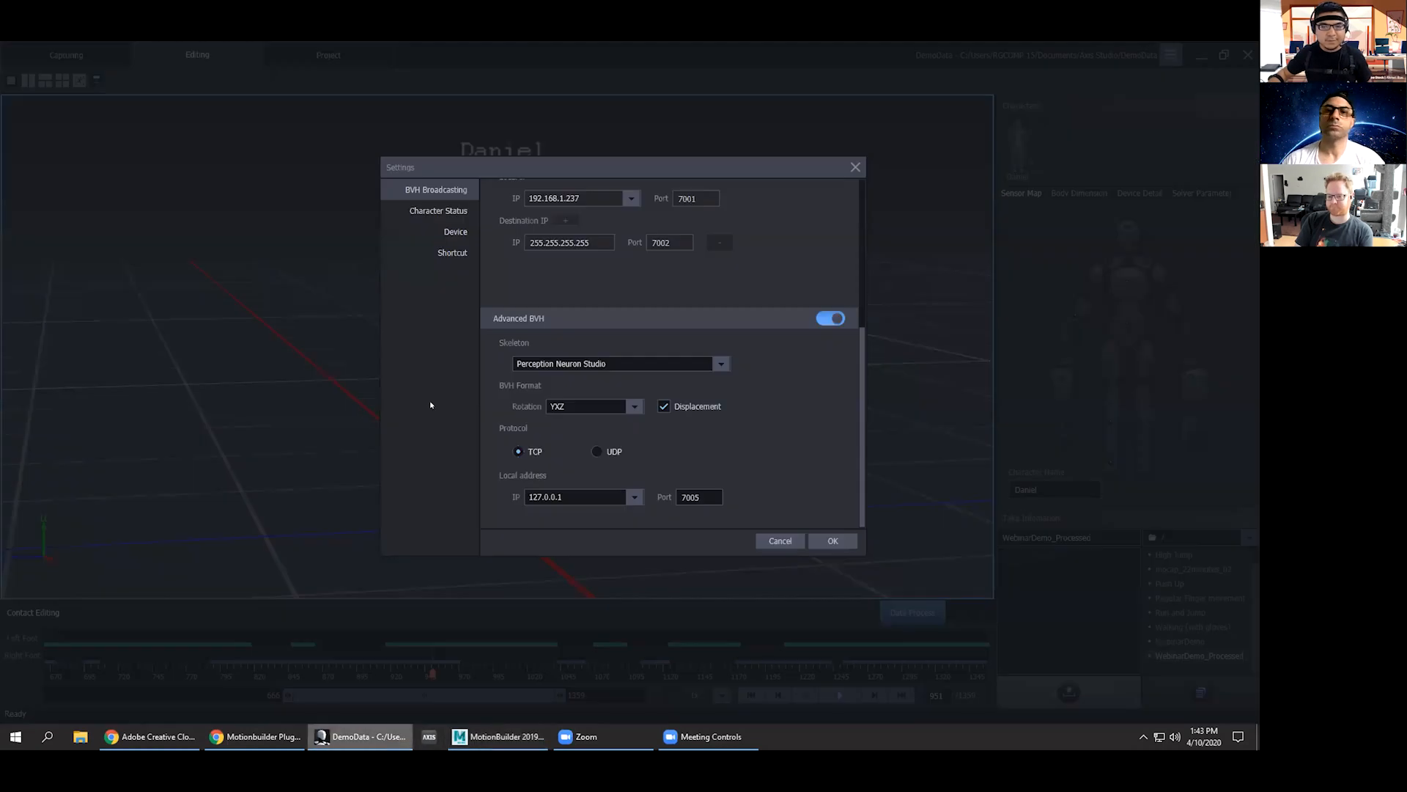
left_click(846, 163)
left_click(840, 695)
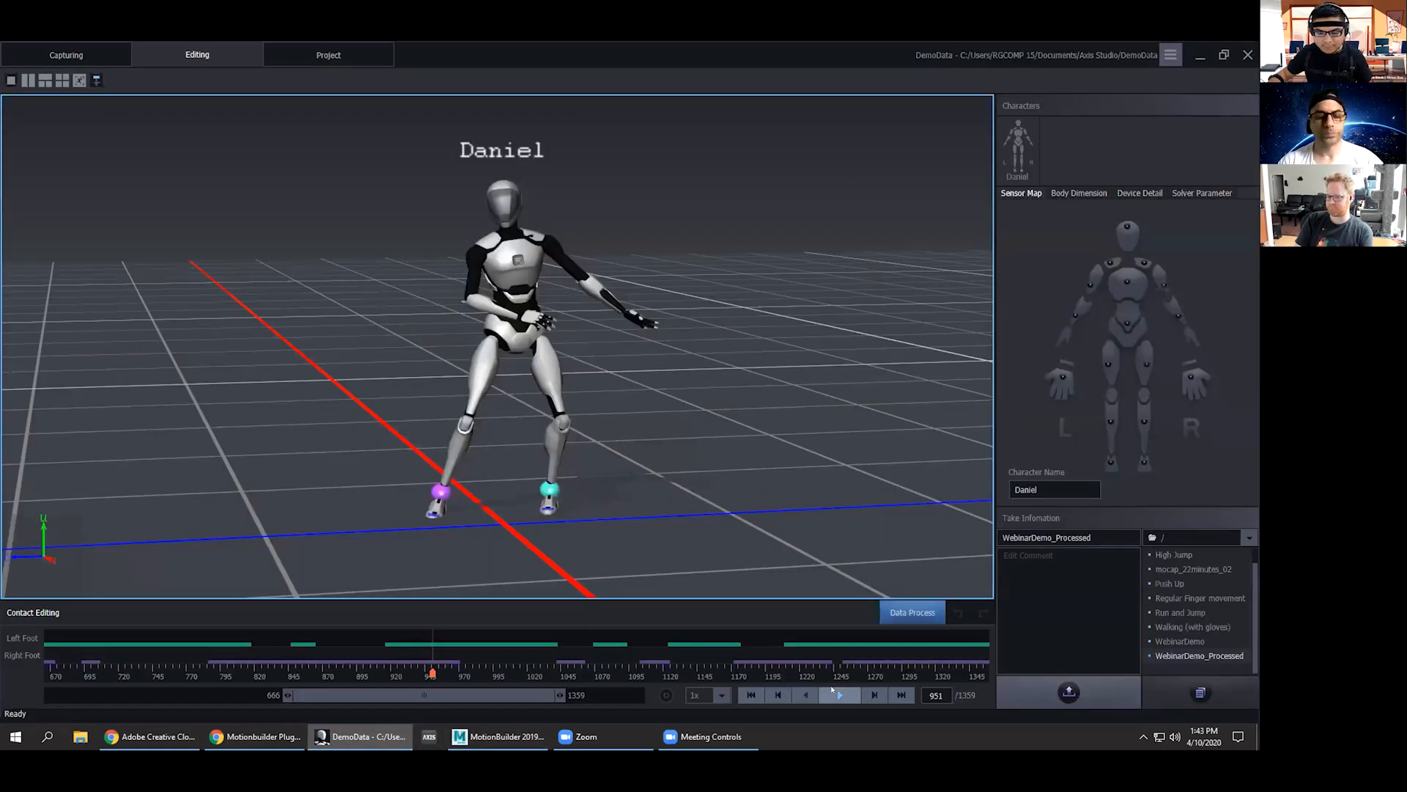
left_click(96, 55)
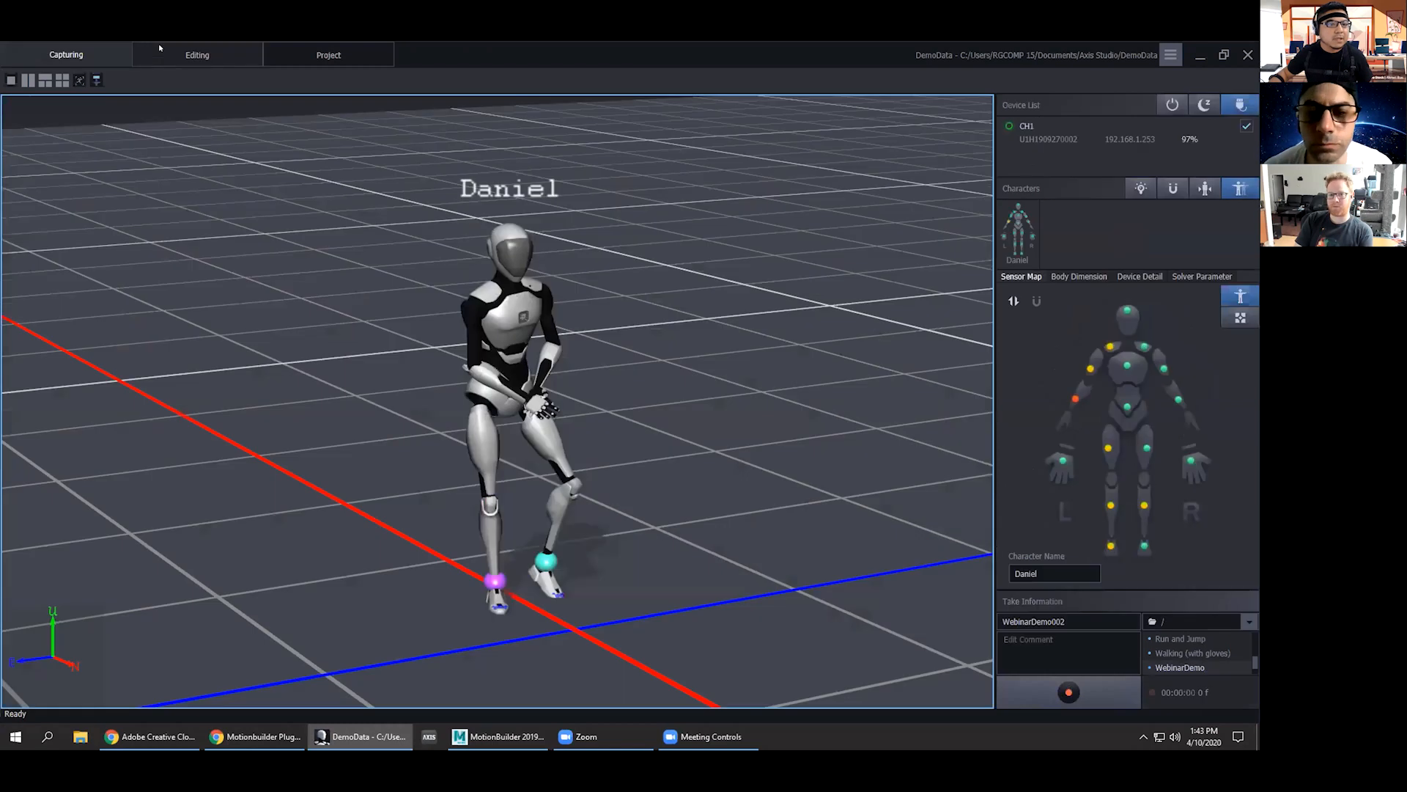
left_click(197, 55)
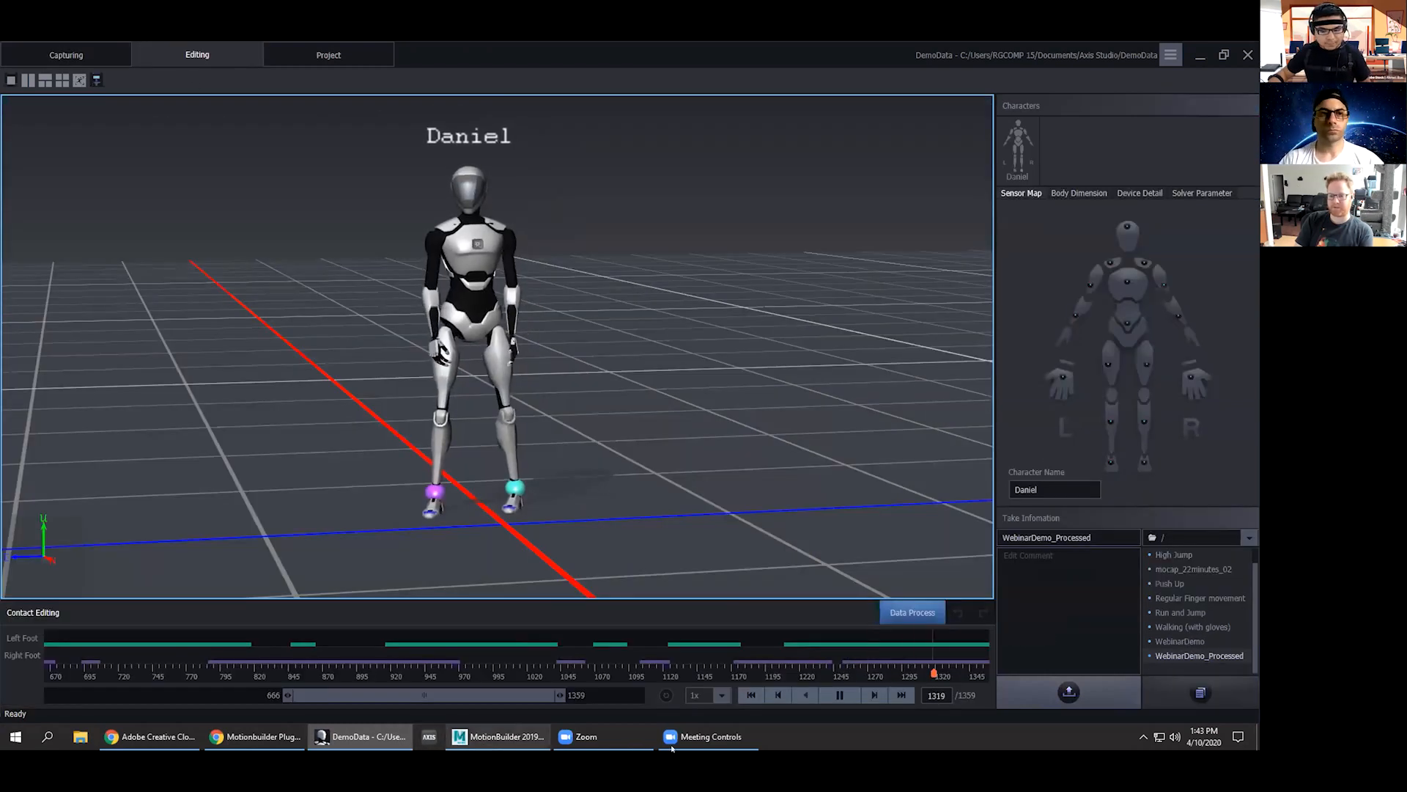
Switch to MotionBuilder and scrub through the start of Take 001 to check the streamed skeleton's motion.
left_click(498, 736)
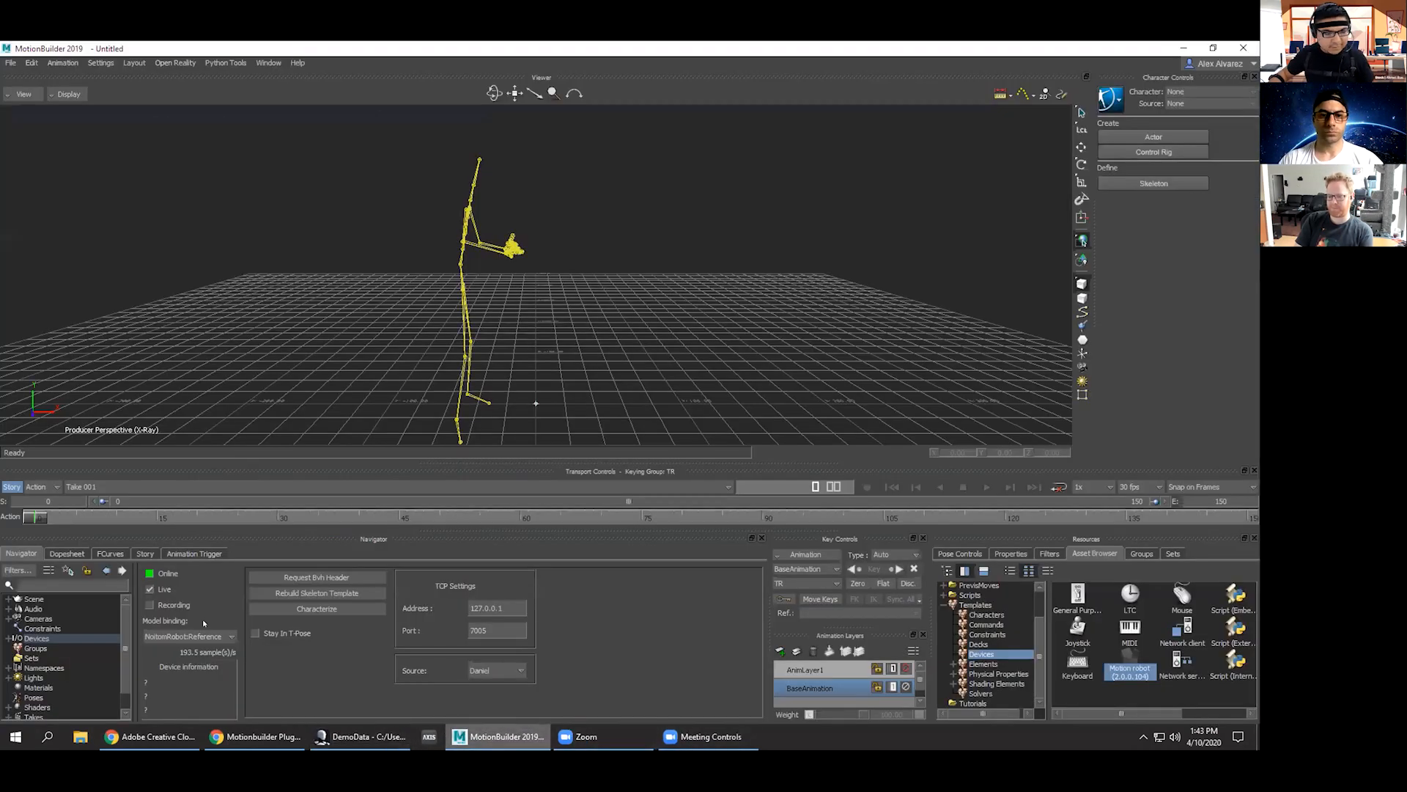
left_click(81, 487)
left_click(588, 562)
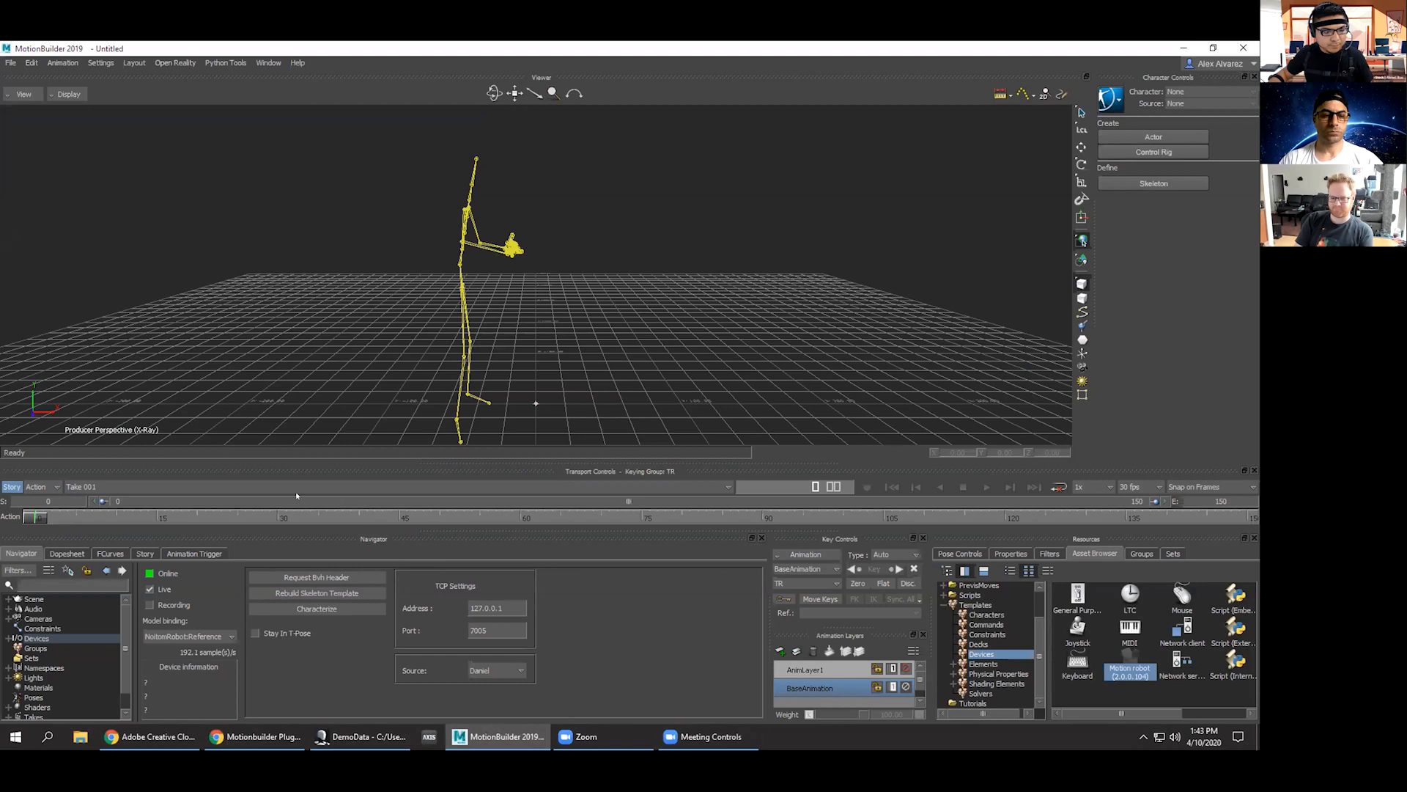
left_click(143, 518)
left_click_drag(143, 517, 29, 517)
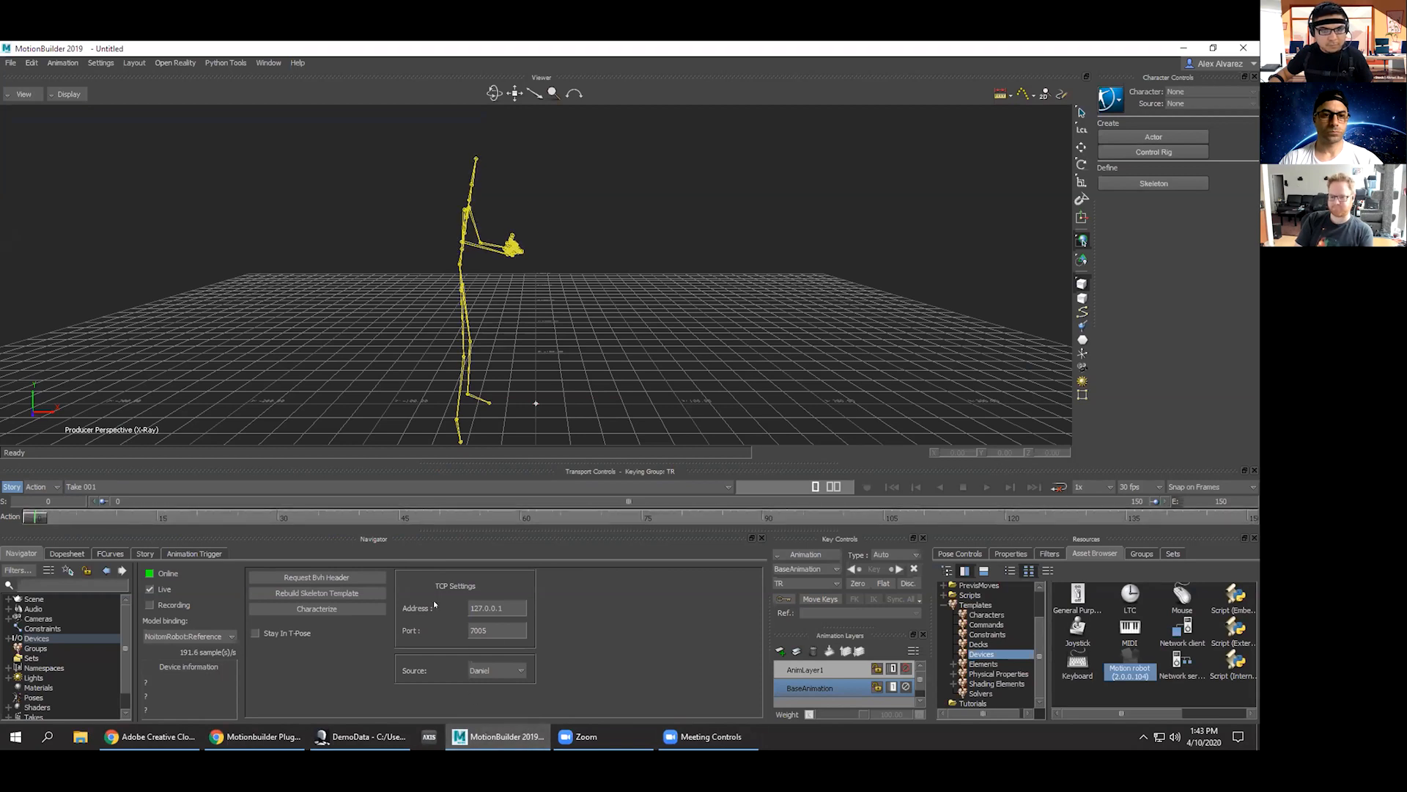
Start a new scene, discarding the current one, and add the Motion robot (2.0.0.104) device to it.
left_click(10, 62)
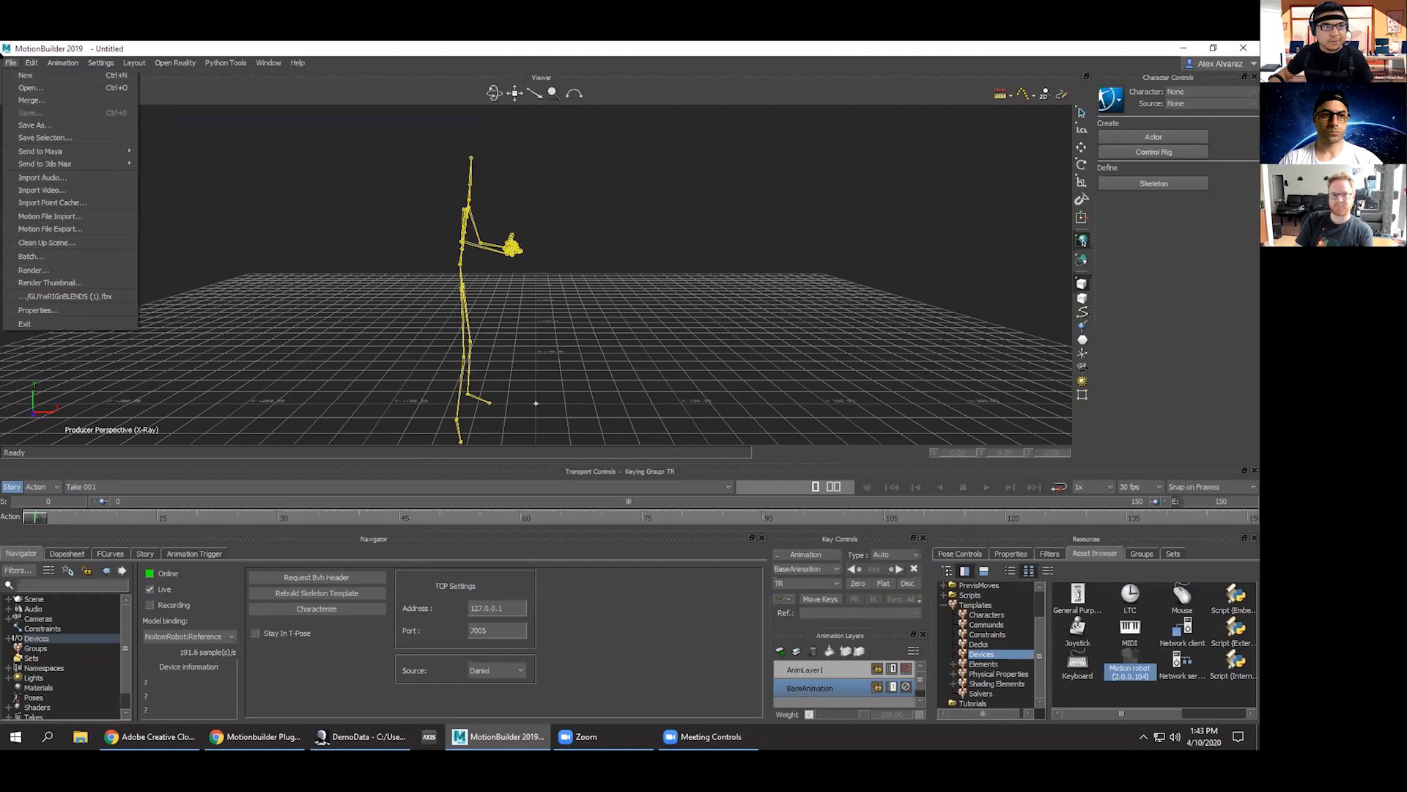
left_click(25, 75)
left_click(621, 424)
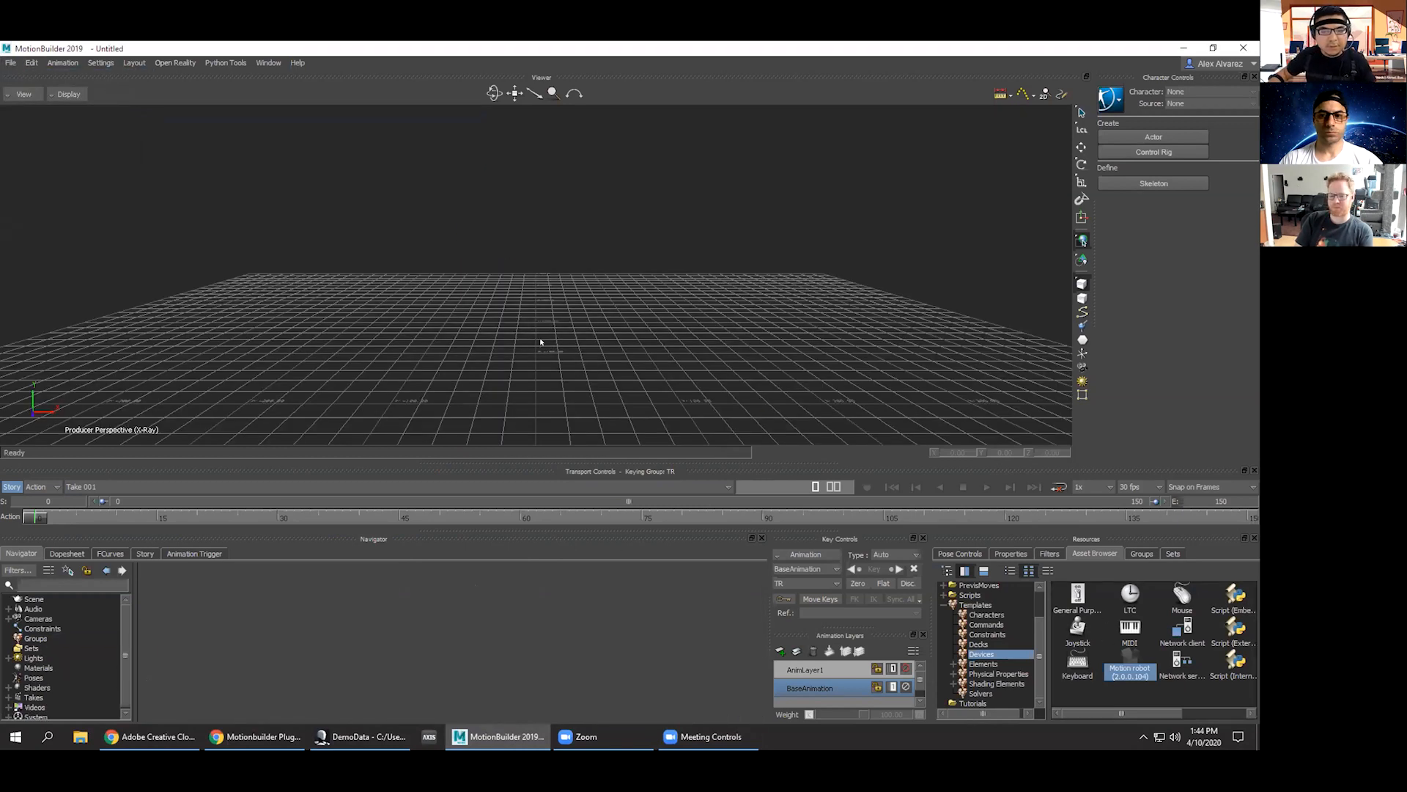
left_click_drag(1130, 665, 541, 342)
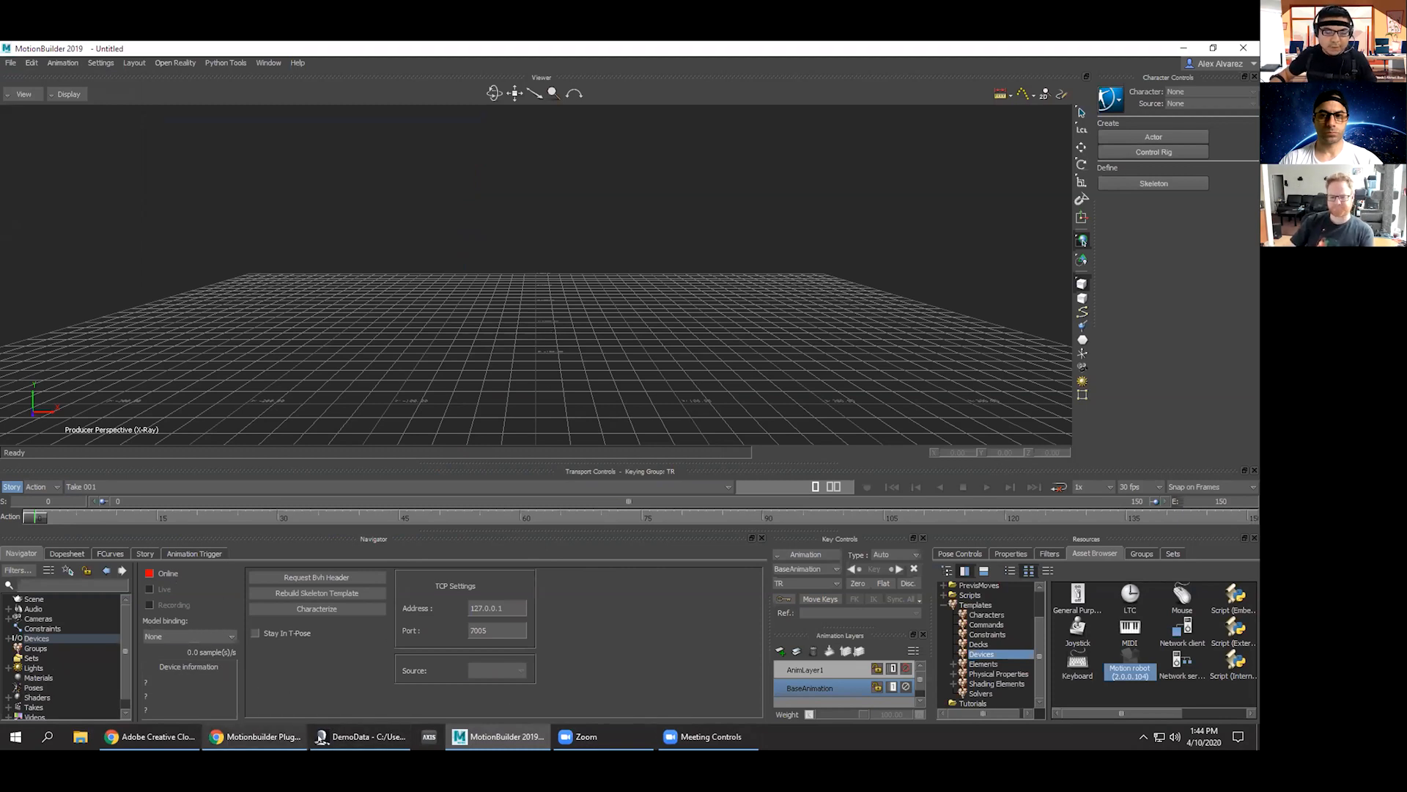
Switch to Axis Studio's Capturing mode, leave the DemoData project for a new one, and cancel the new project's creation.
left_click(361, 737)
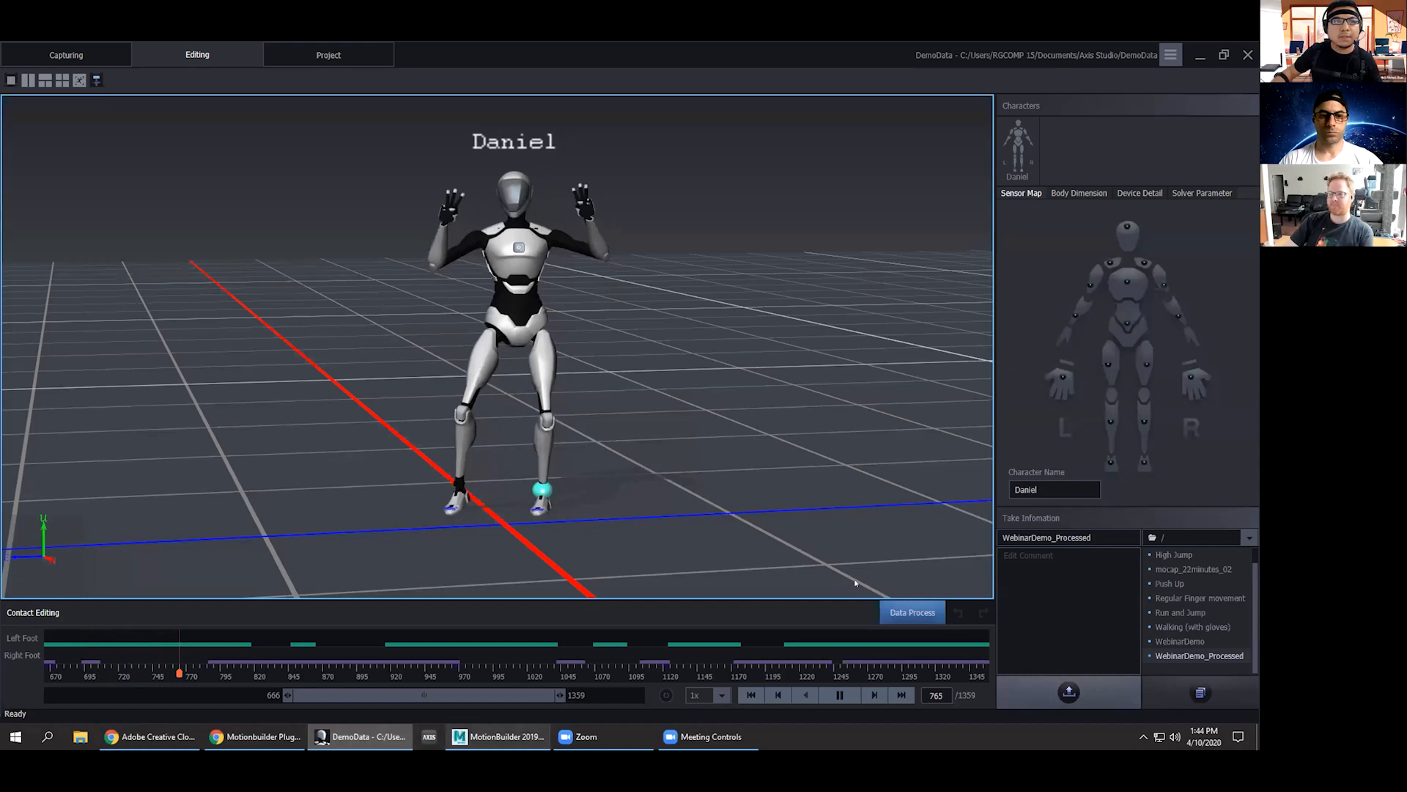
left_click(66, 55)
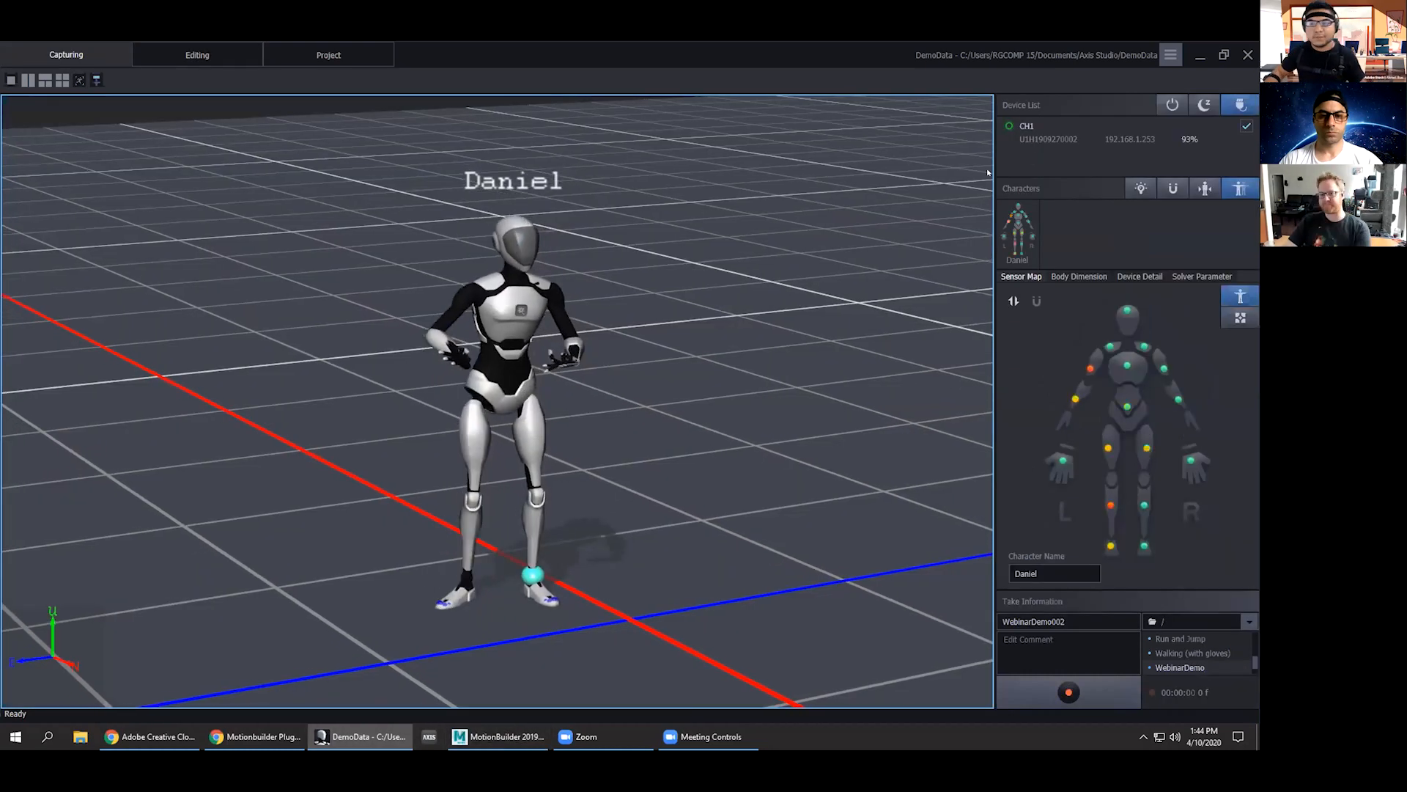
left_click(1161, 55)
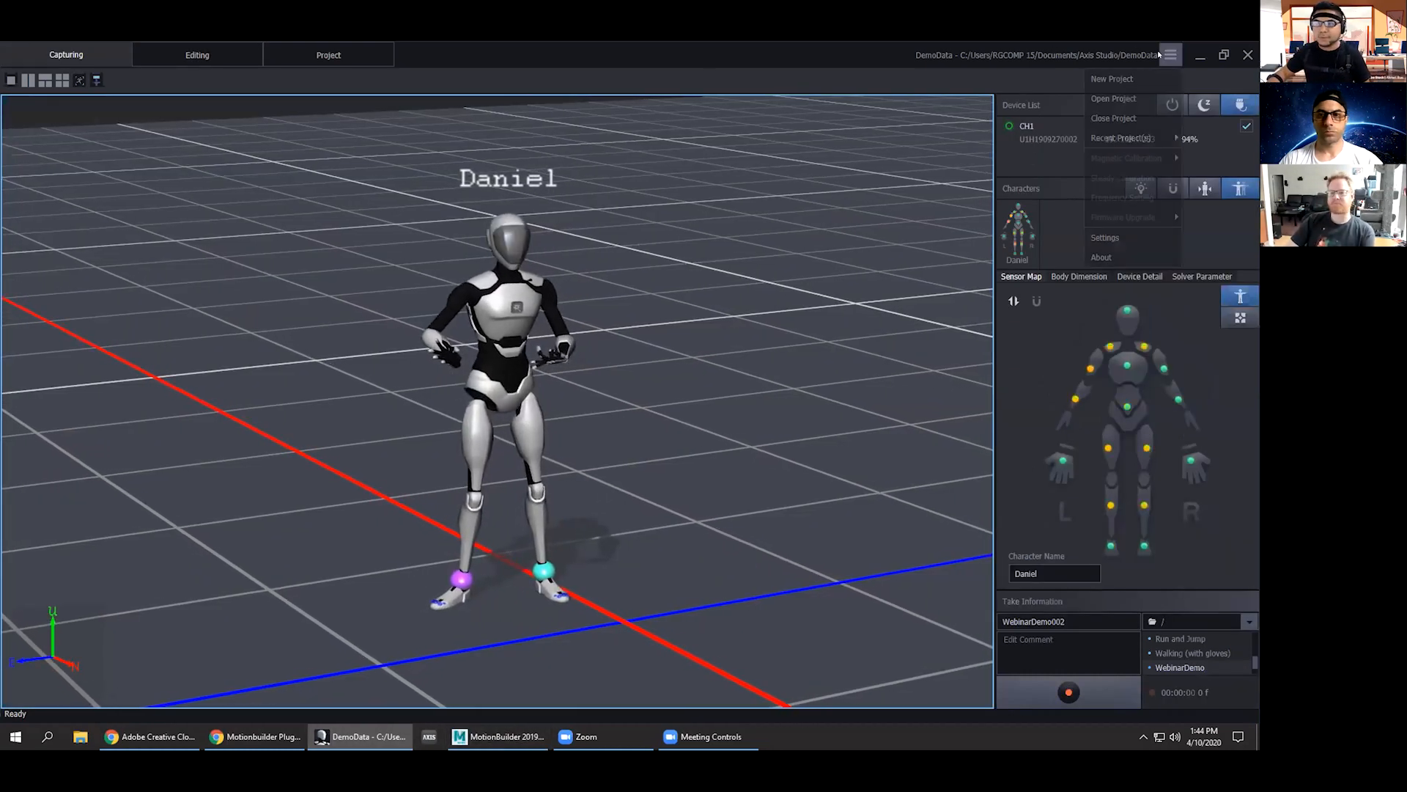
left_click(1154, 85)
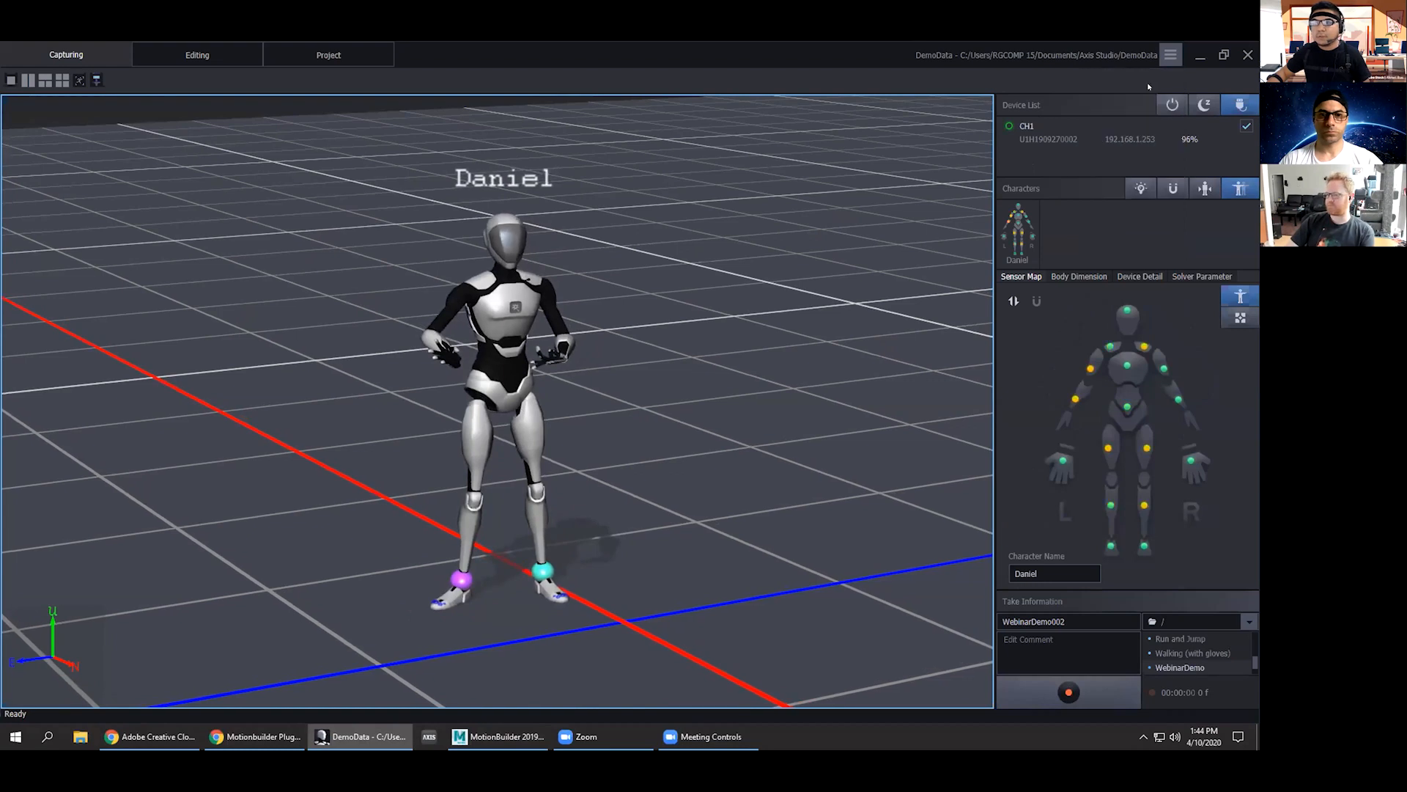
left_click(623, 373)
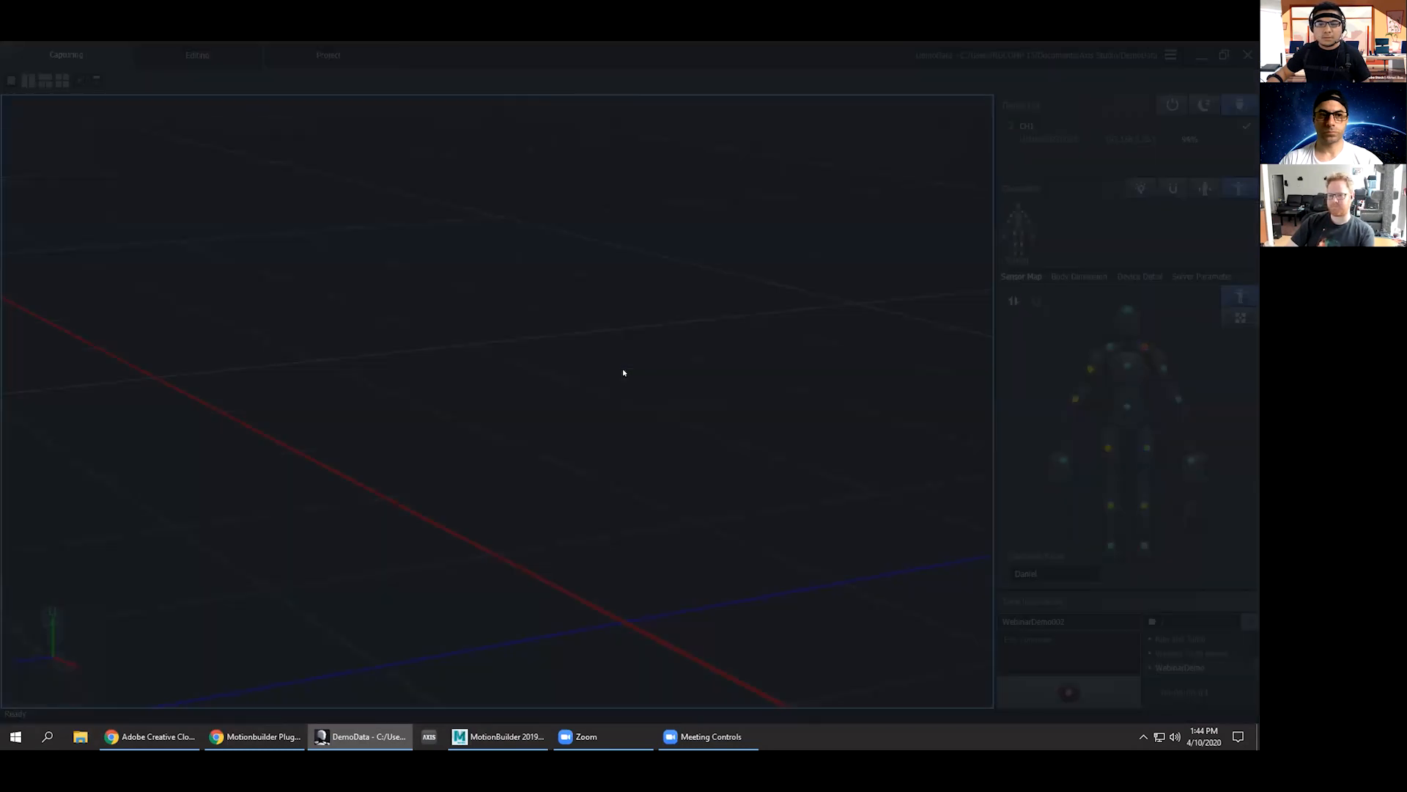
left_click(602, 353)
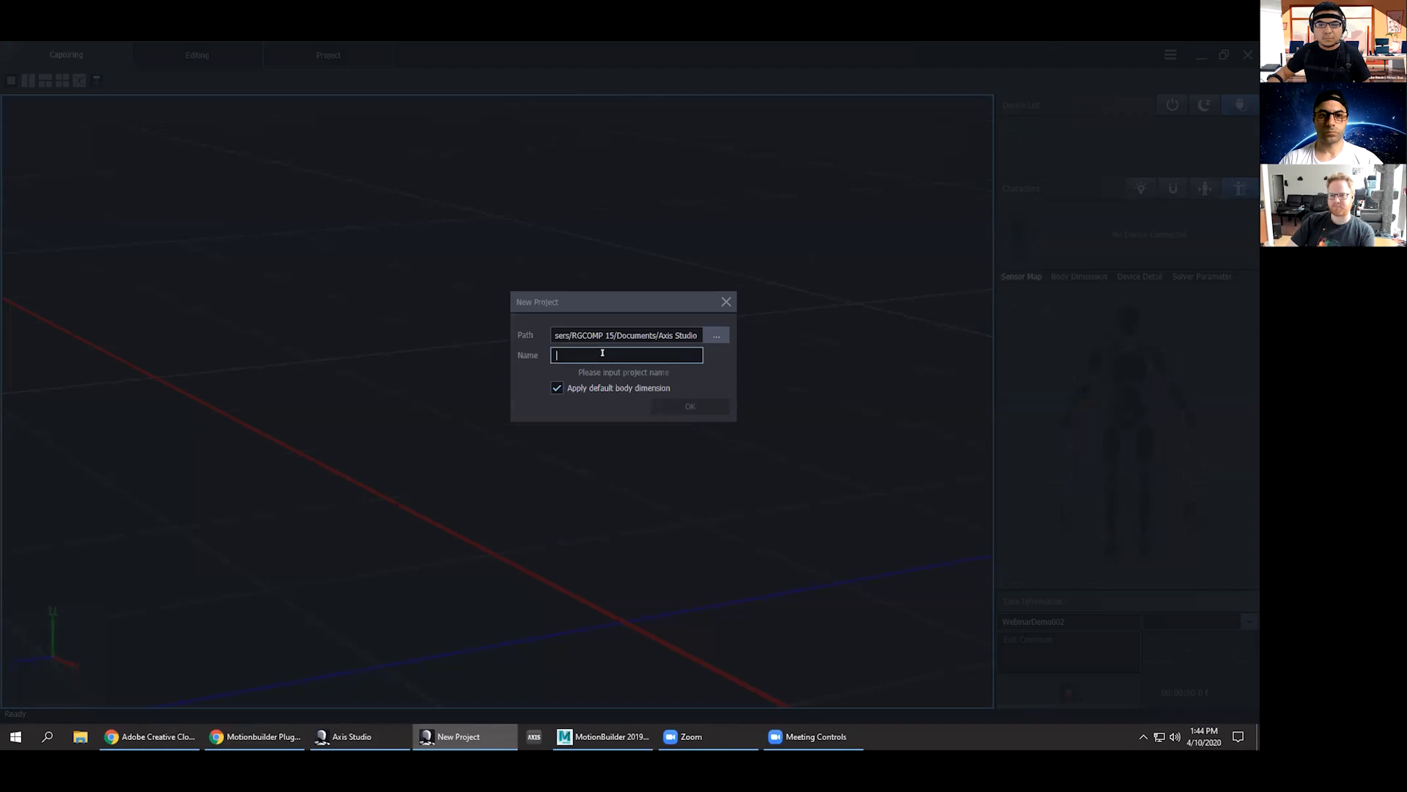
left_click(725, 301)
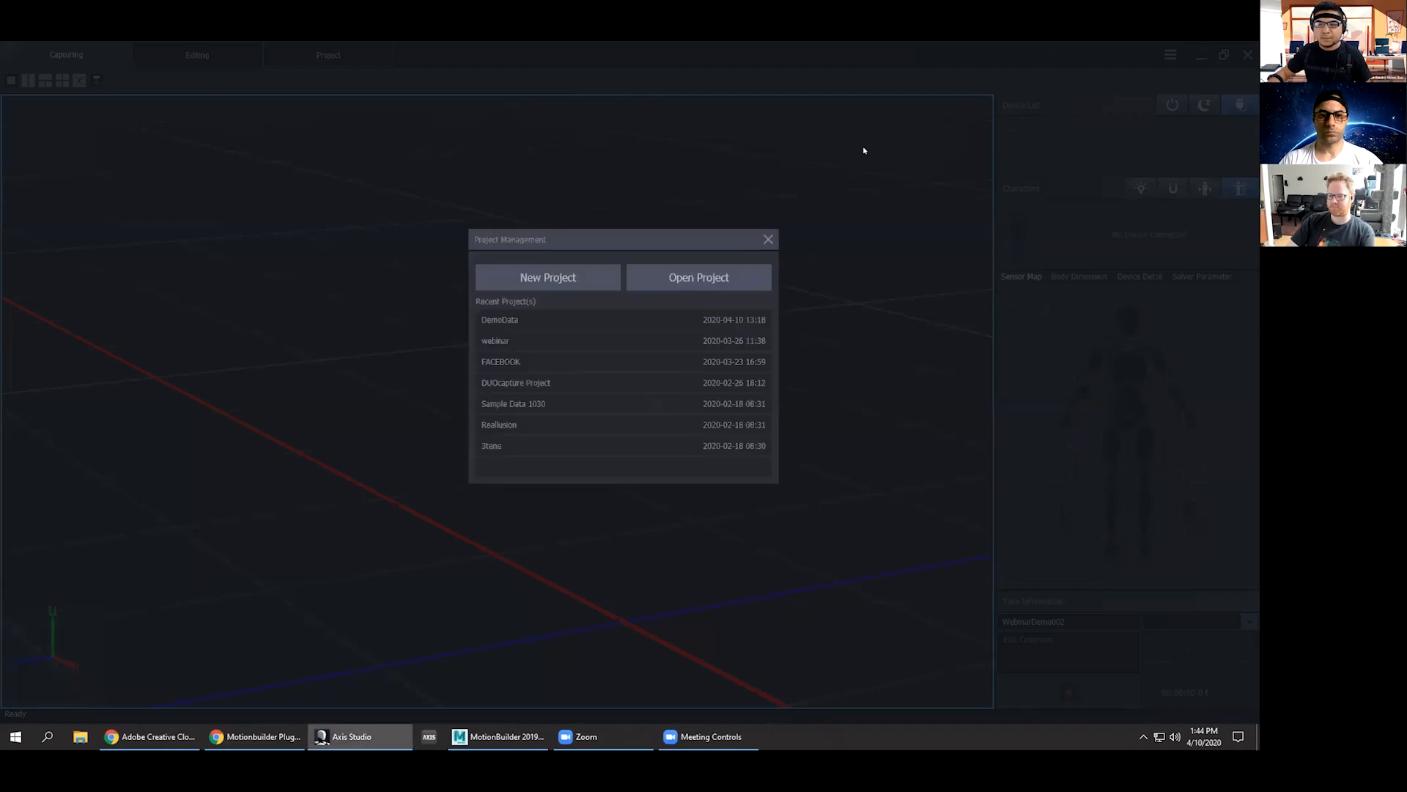
Close the project management window, return to Axis Studio, and open the recent DemoData project in Capturing mode.
left_click(763, 236)
left_click(646, 372)
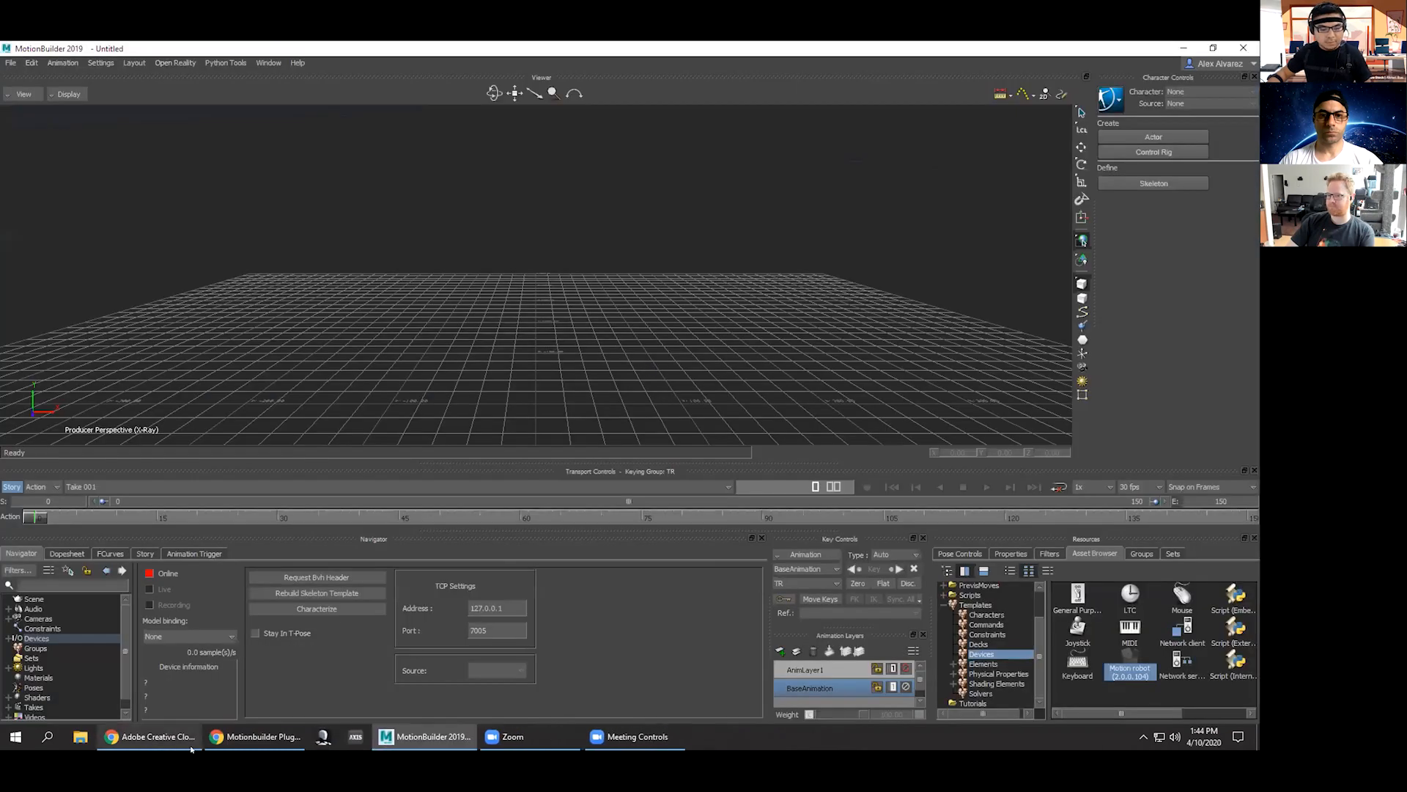
left_click(321, 735)
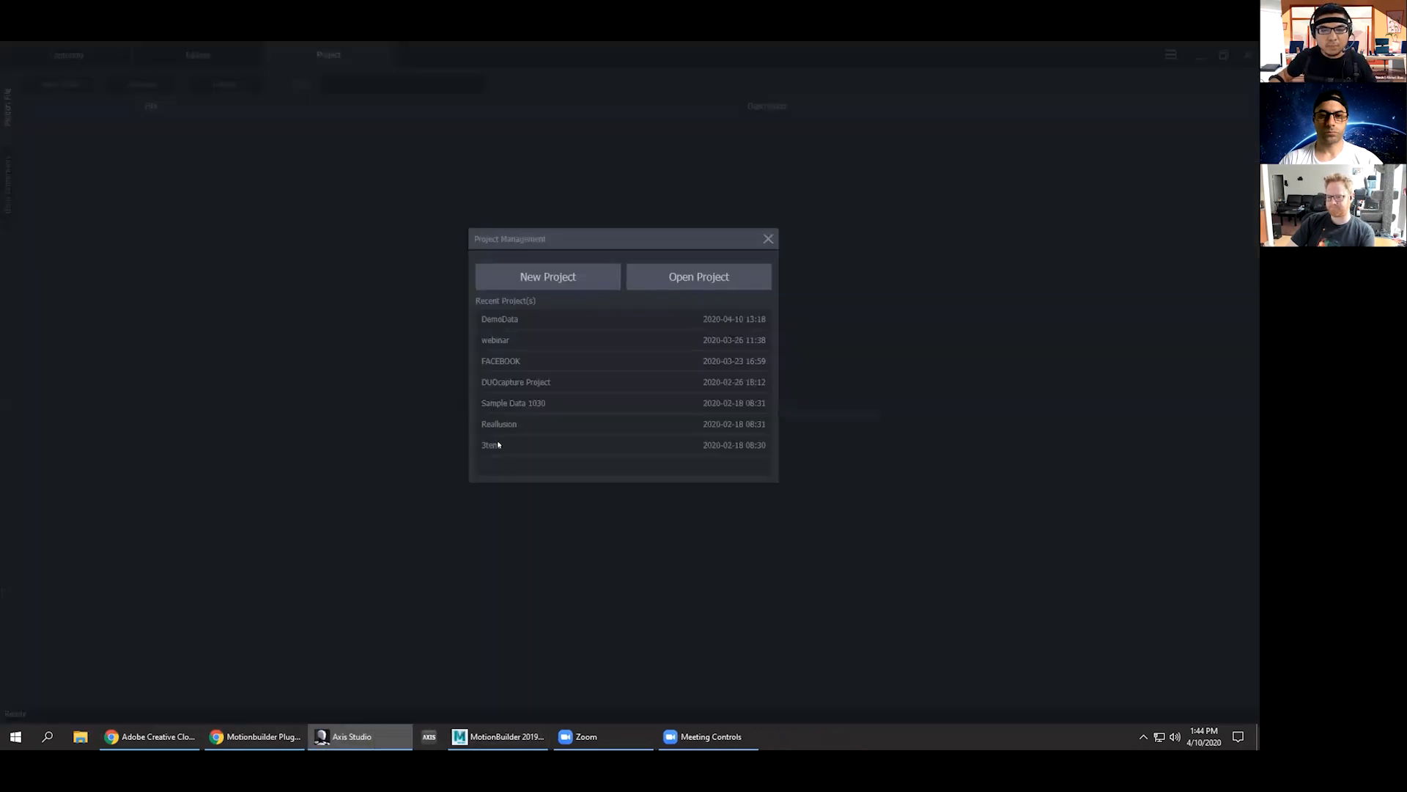
double_click(549, 314)
left_click(33, 50)
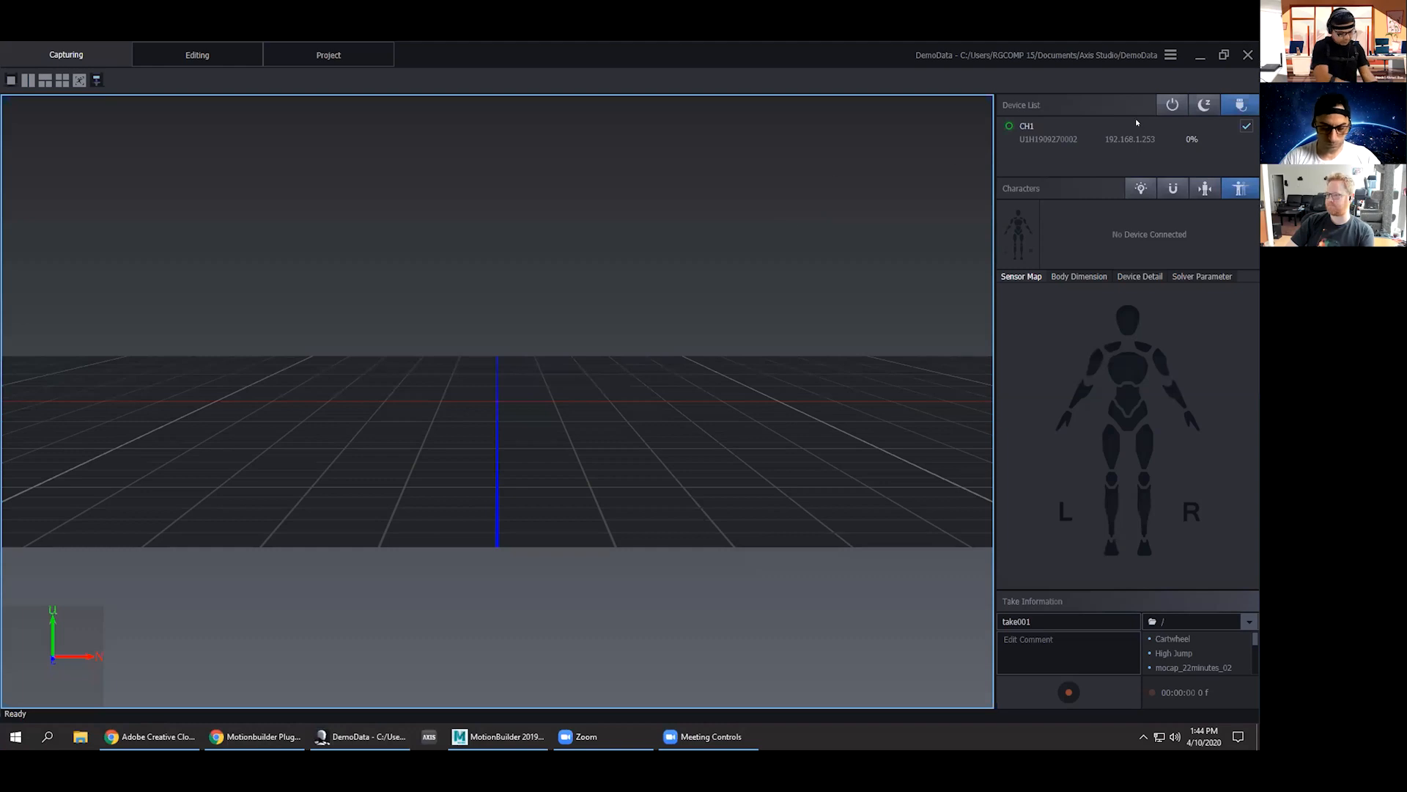
Connect the CH1 device to bring the live character into the capture view, seen from the front.
left_click(1240, 105)
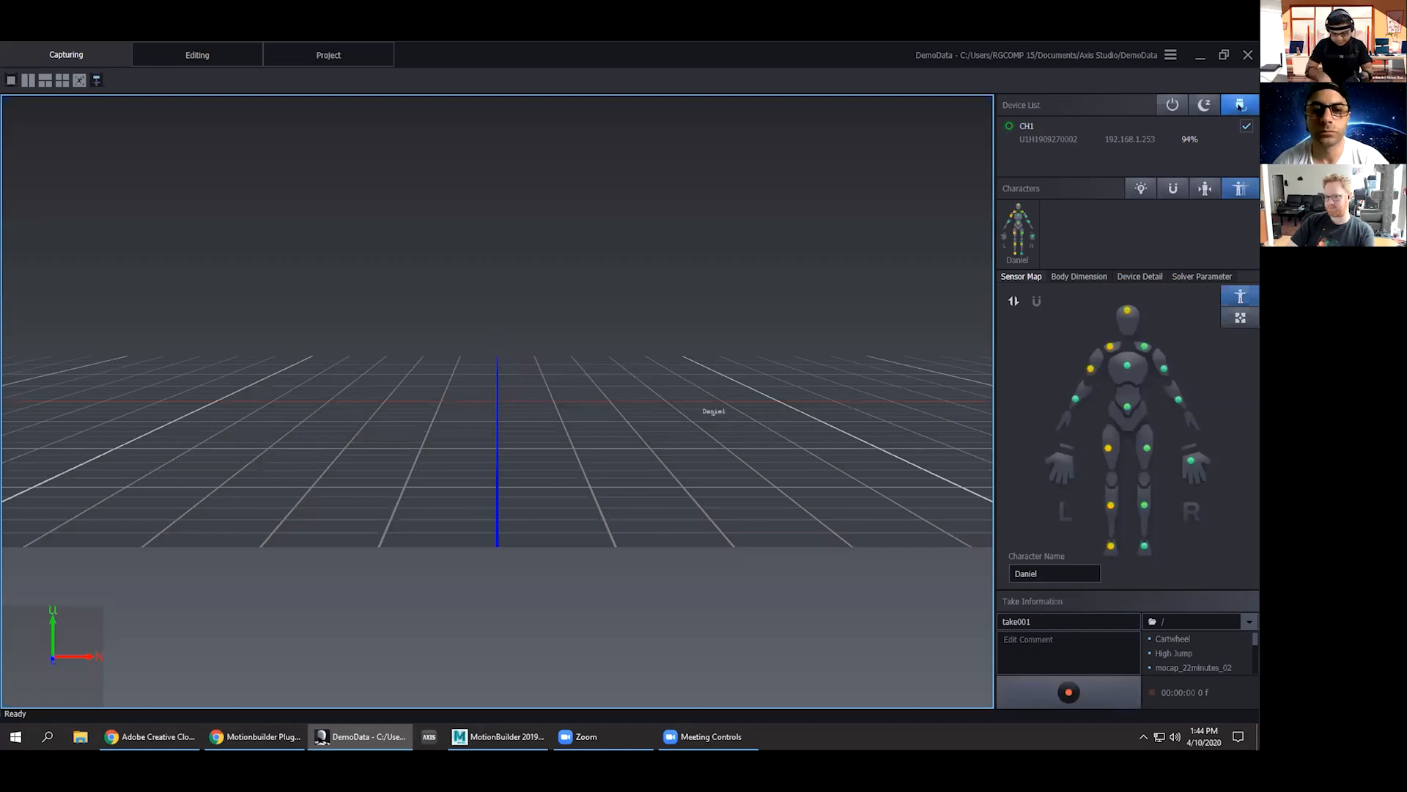
left_click(1239, 105)
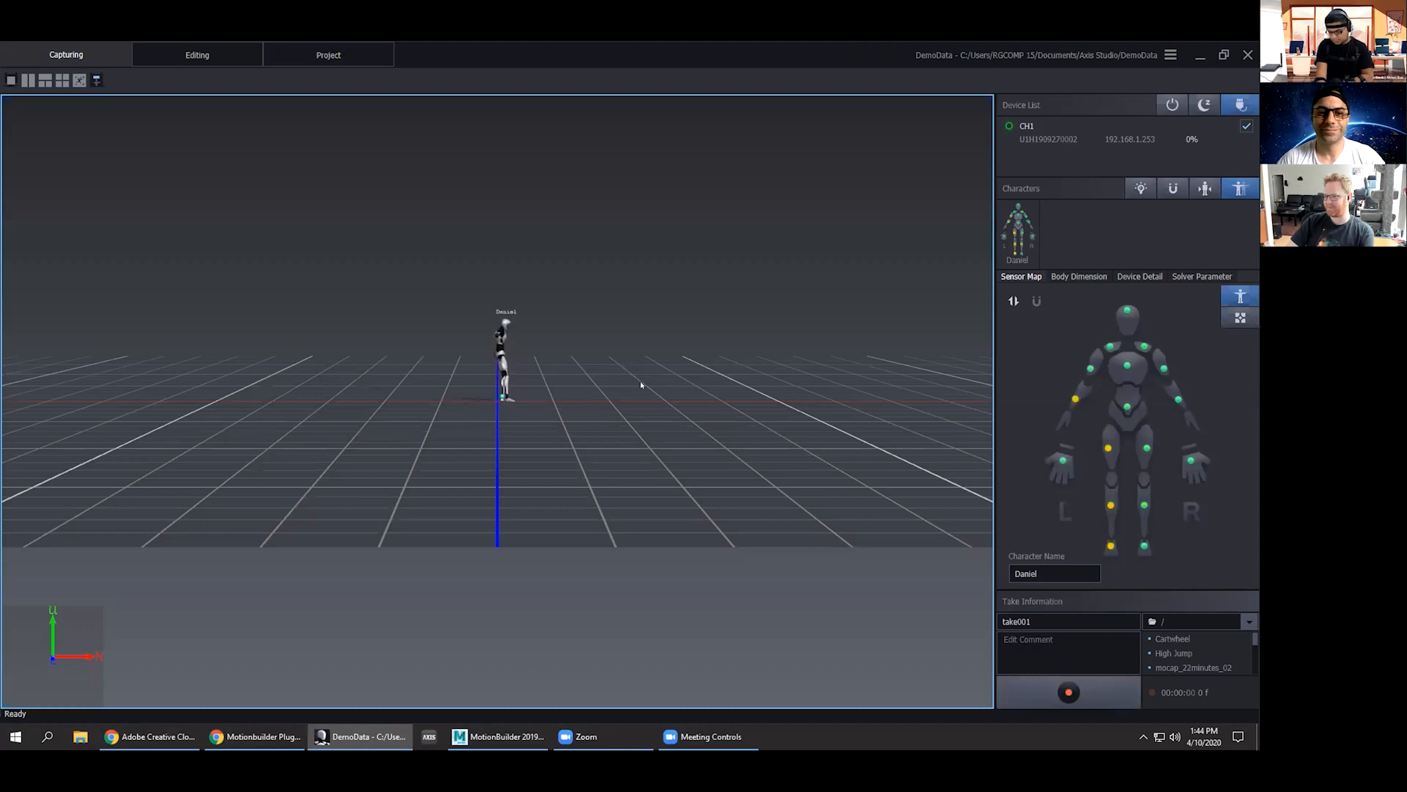
scroll(539, 339, "up", 2)
scroll(540, 340, "up", 4)
middle_click_drag(590, 308, 275, 338)
middle_click_drag(721, 258, 288, 236)
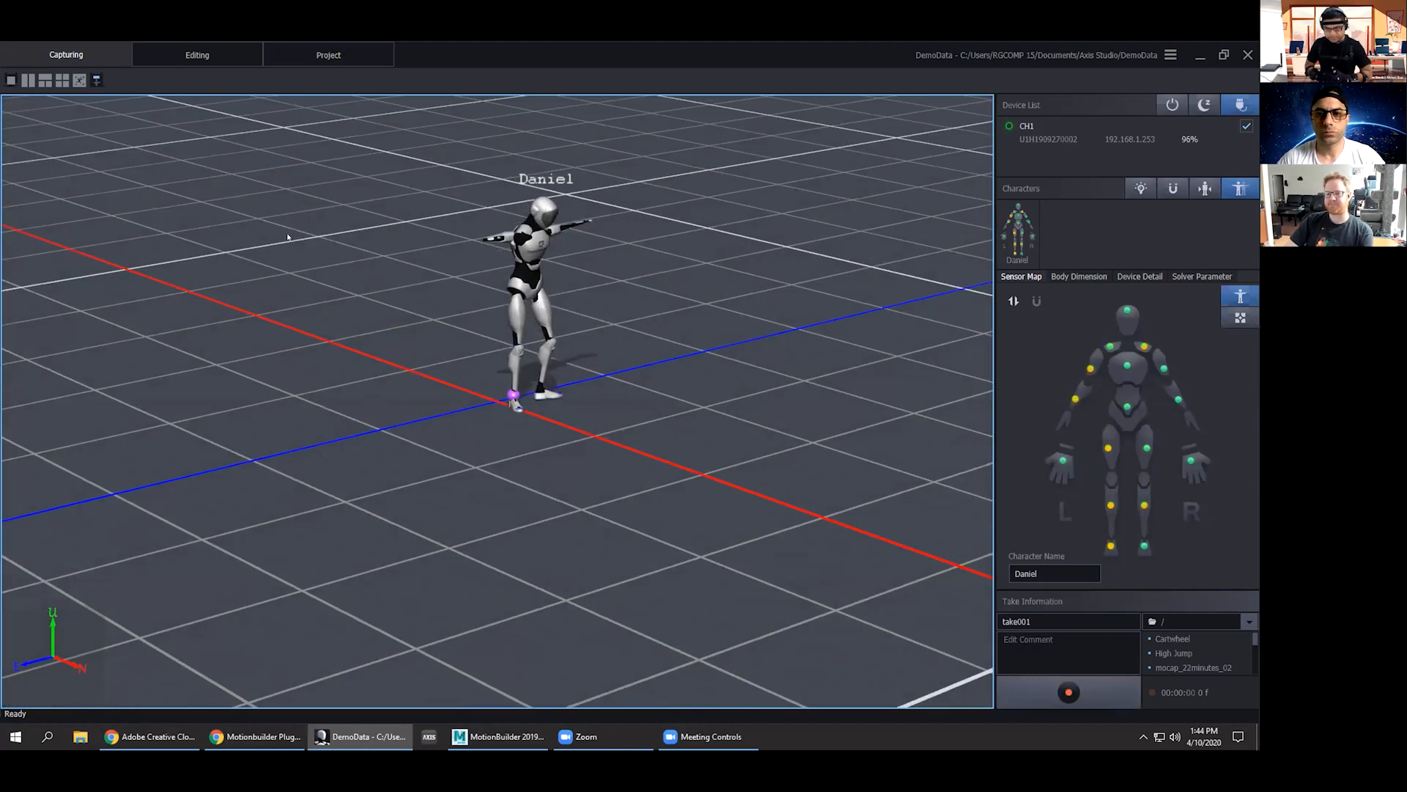
middle_click_drag(681, 396, 392, 234)
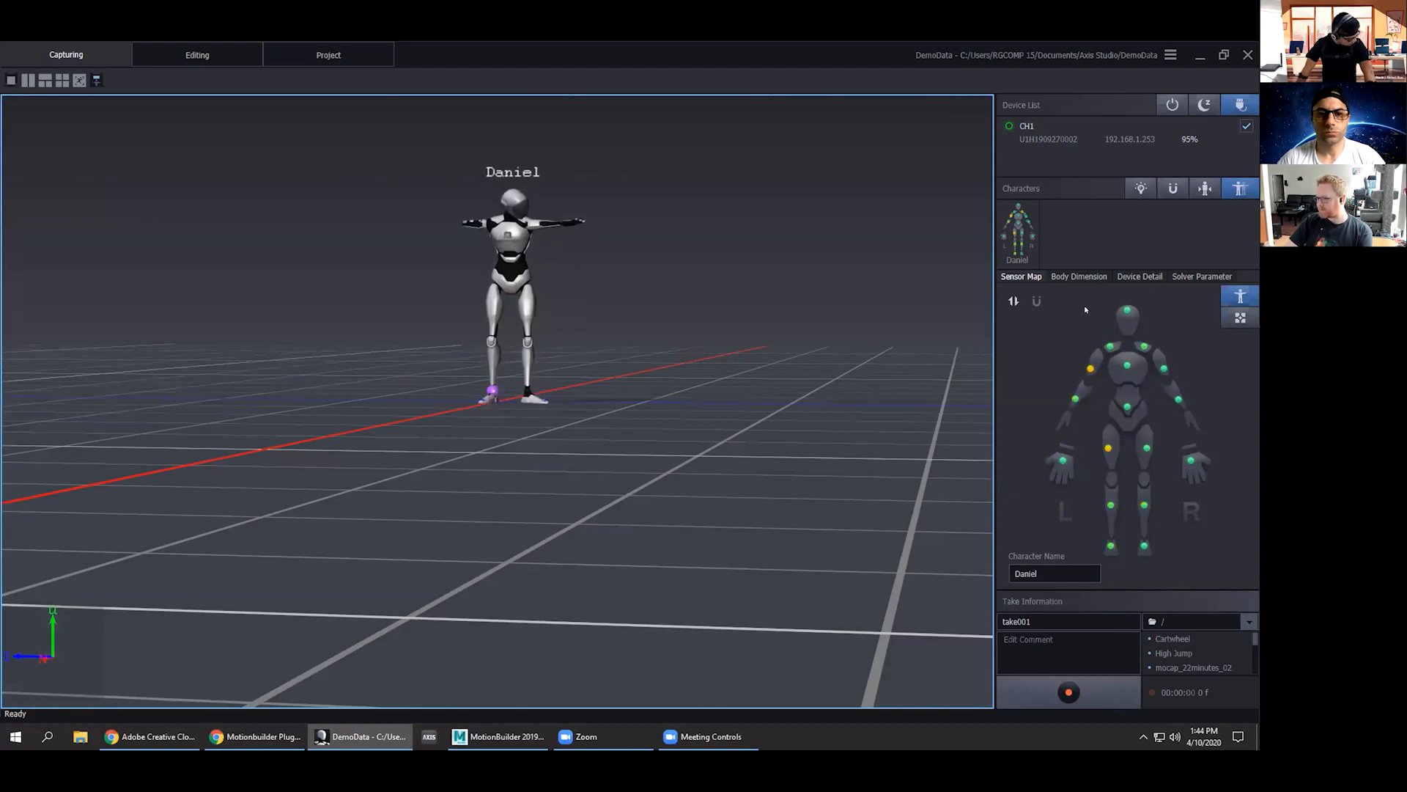
Check the character's body dimensions, return to the sensor map, and run the calibration for all characters.
left_click(1083, 278)
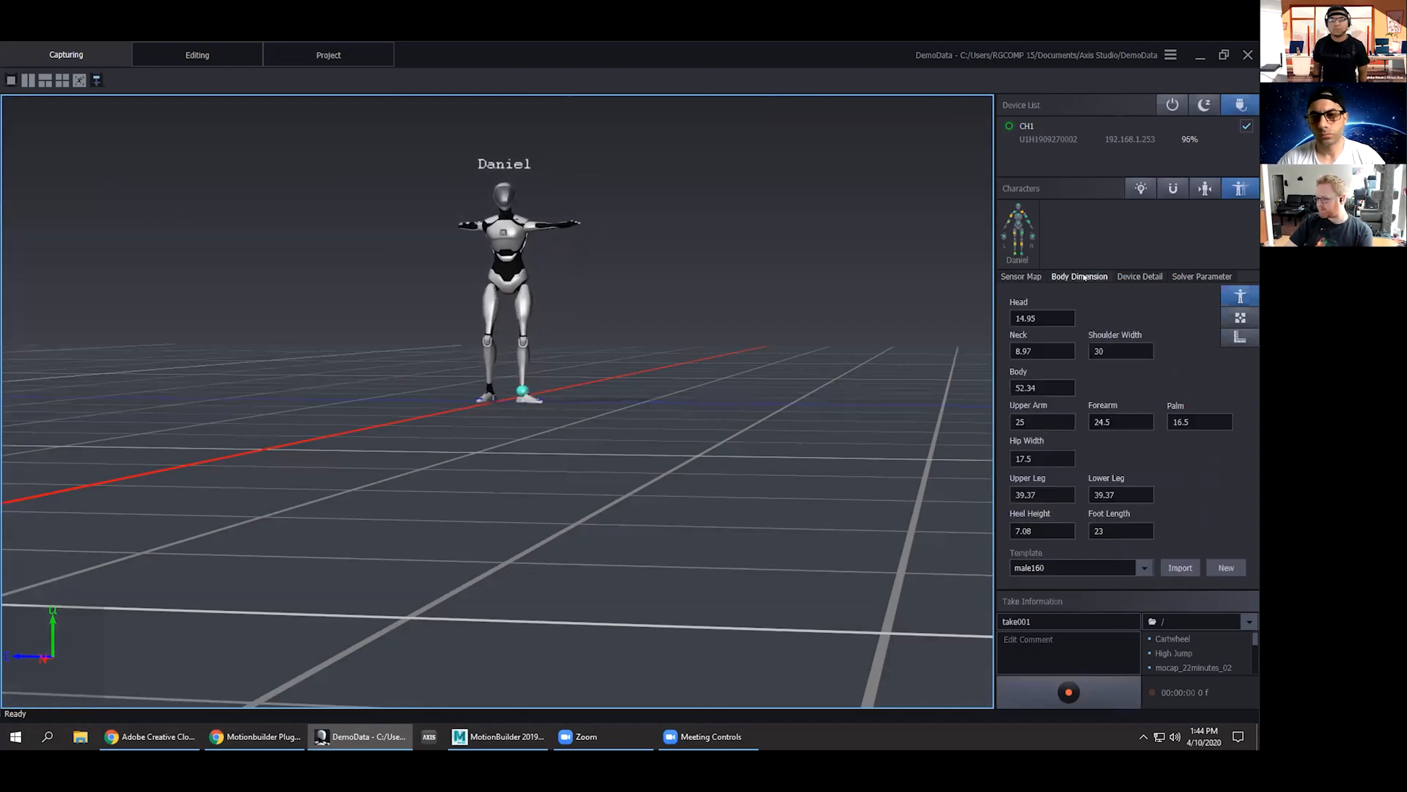
left_click(1029, 277)
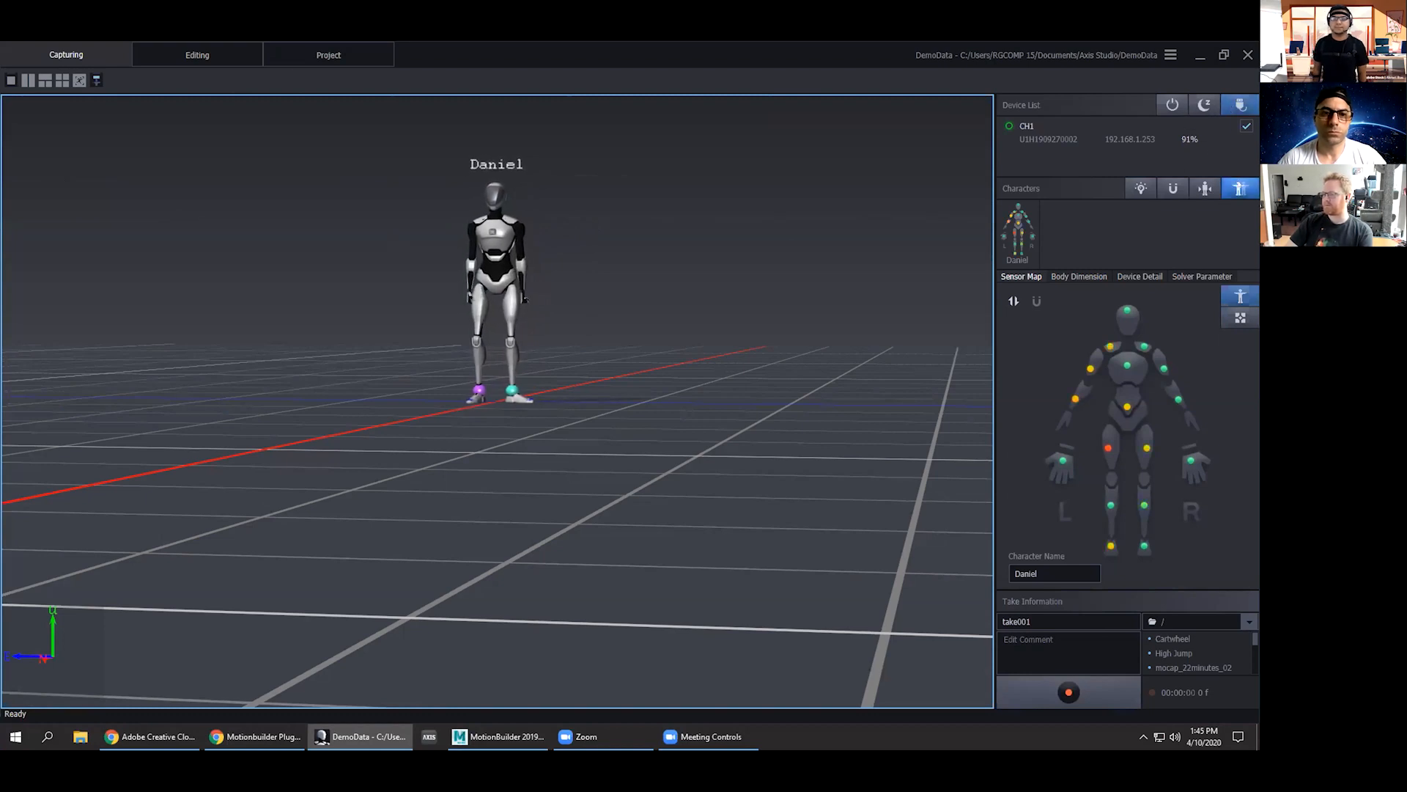
left_click(1238, 189)
left_click(779, 521)
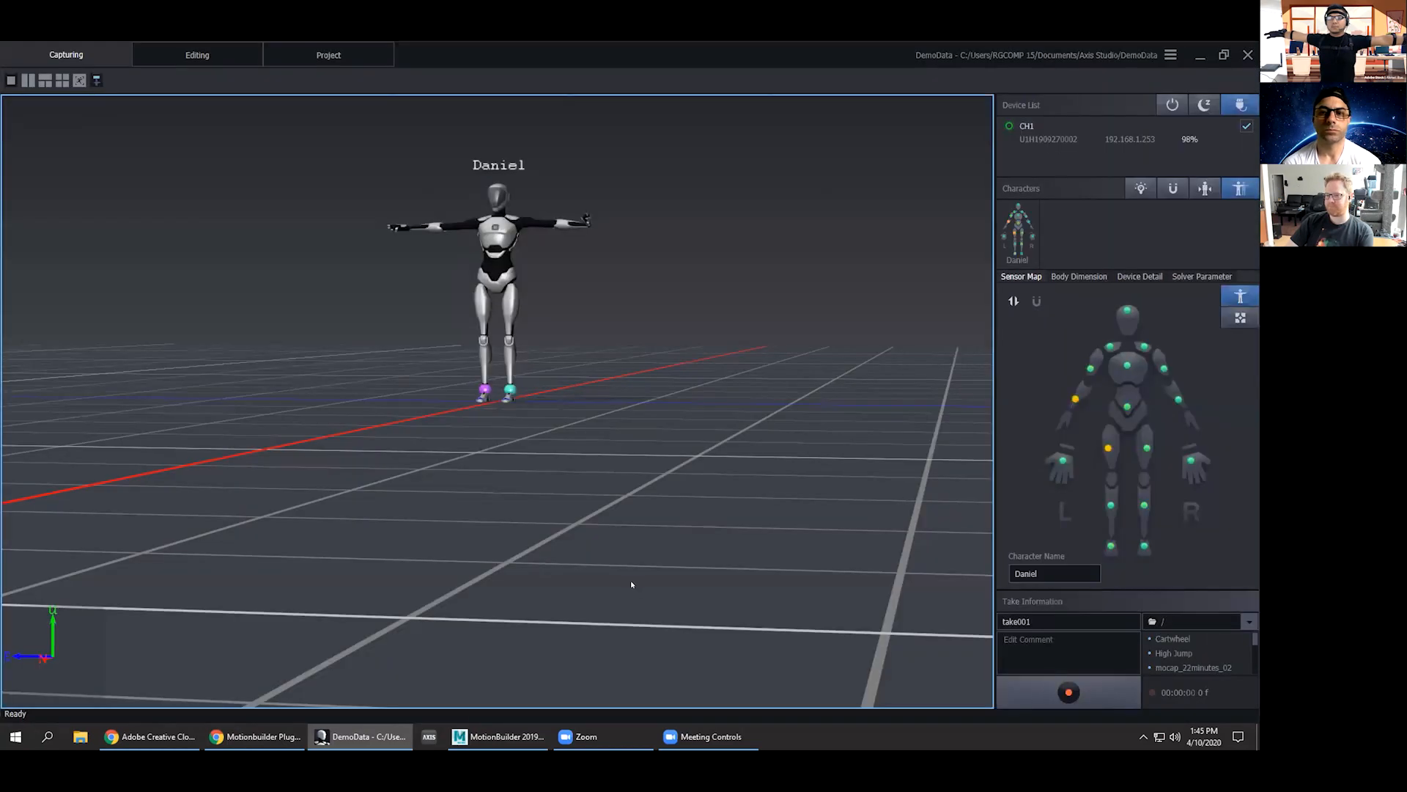
Take a closer look at the live character and run the calibration again.
scroll(558, 263, "up", 3)
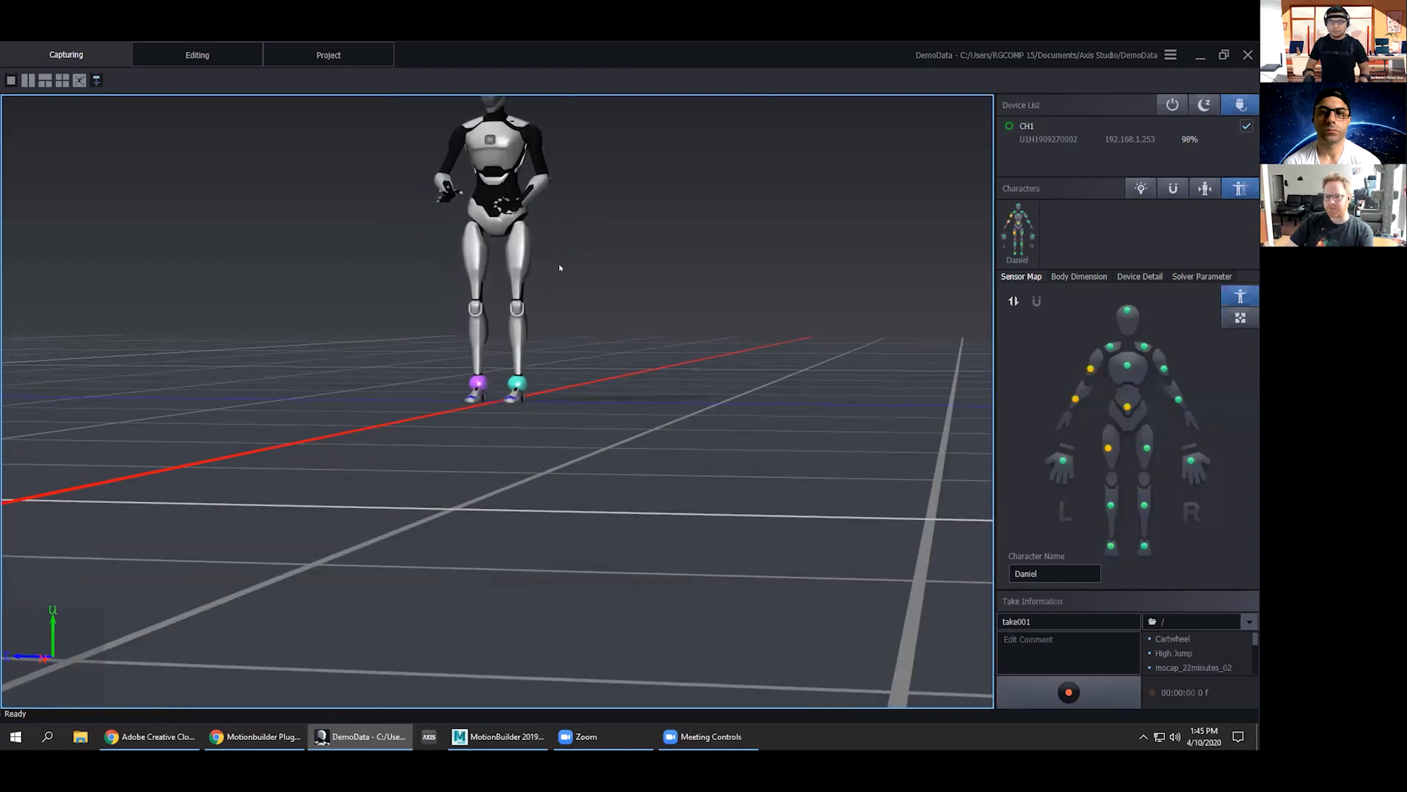
middle_click_drag(590, 224, 608, 334)
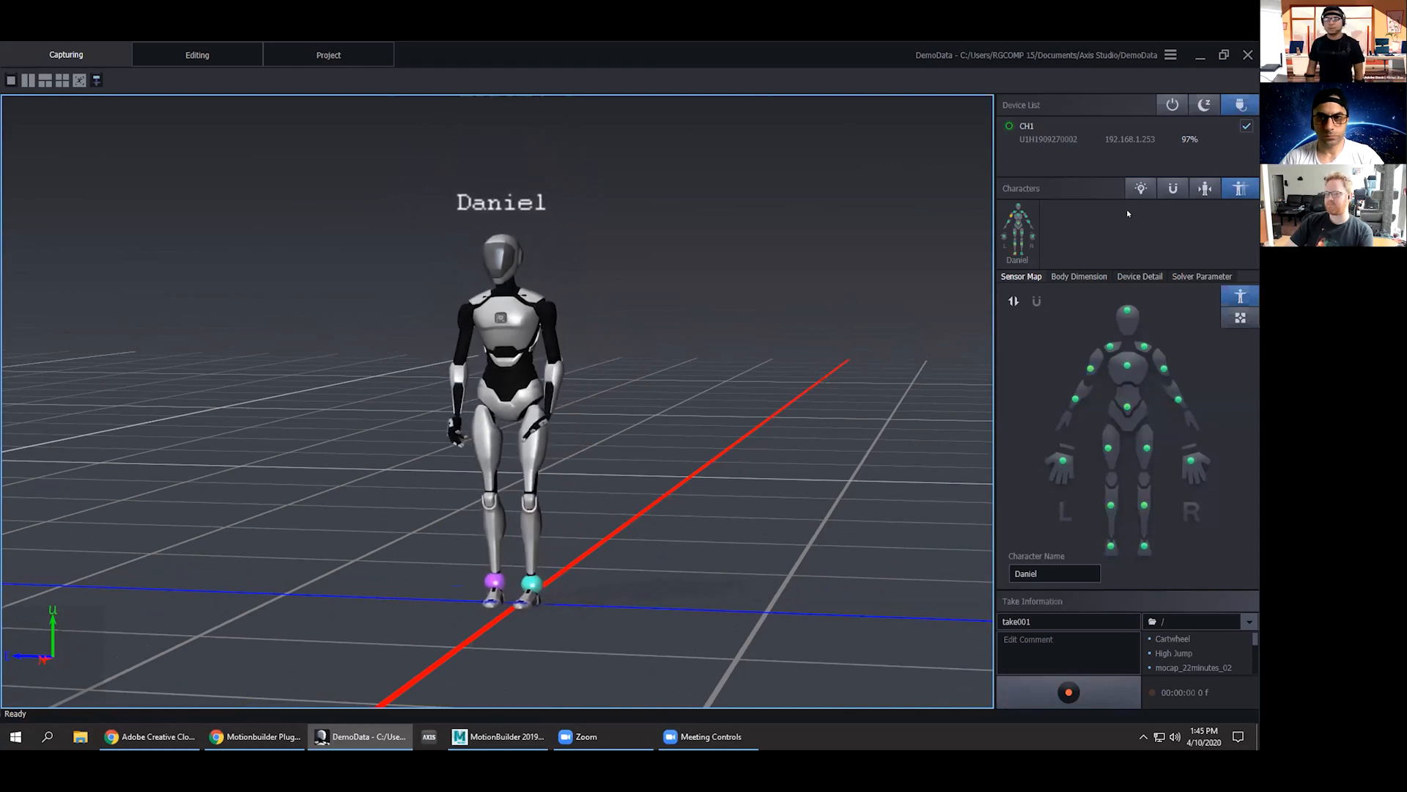
left_click(1237, 189)
left_click(752, 523)
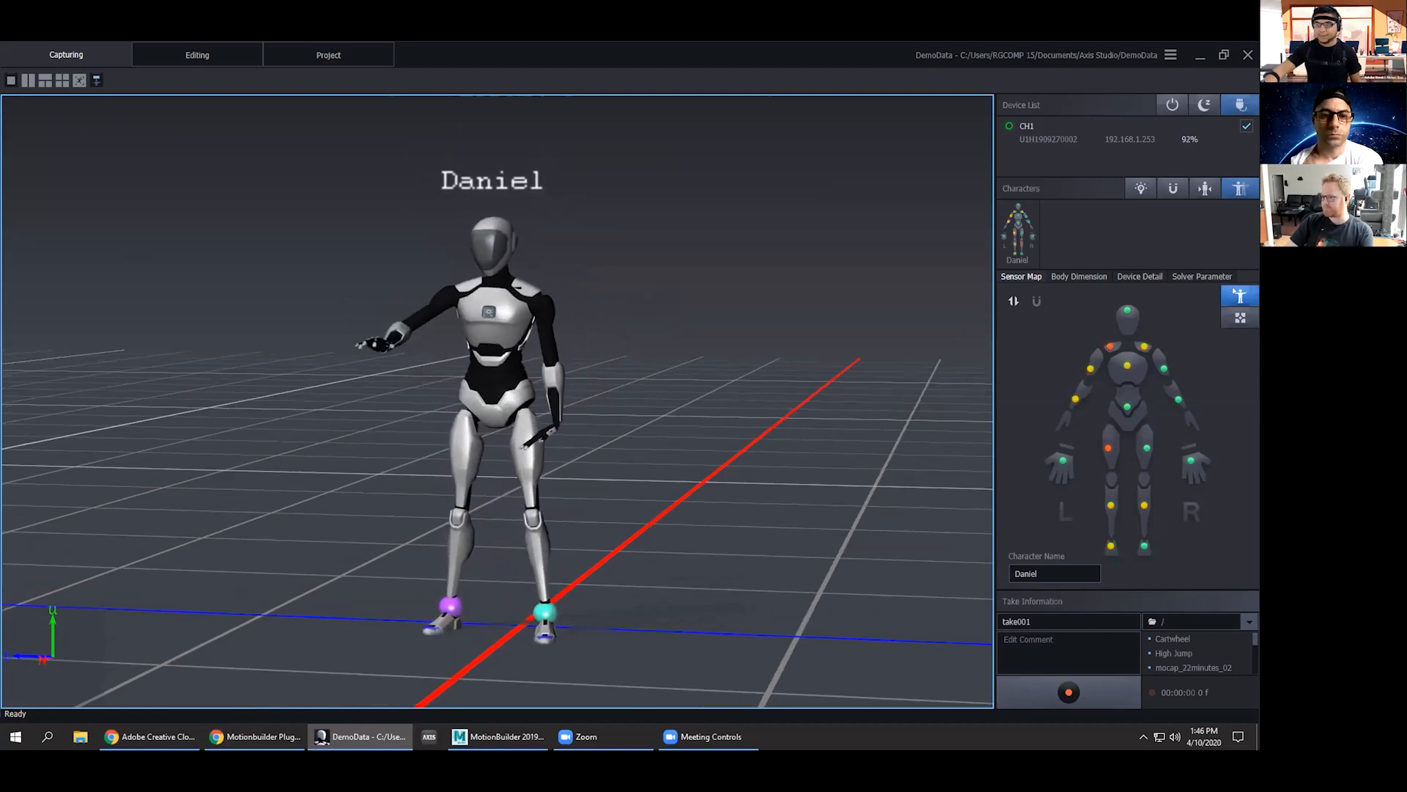
Power off the sensors, reconnect the device, and recalibrate the live character.
left_click(1173, 104)
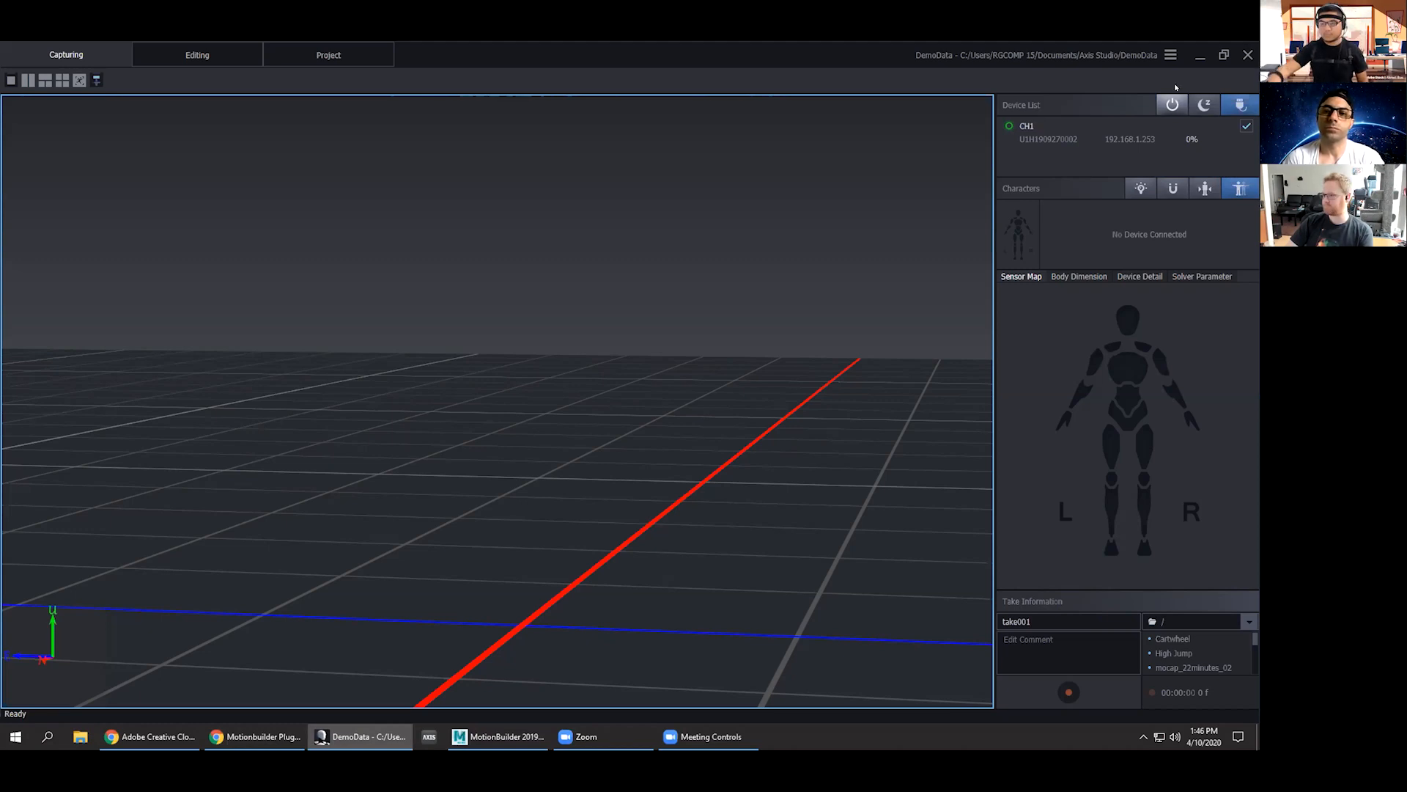
left_click(1243, 106)
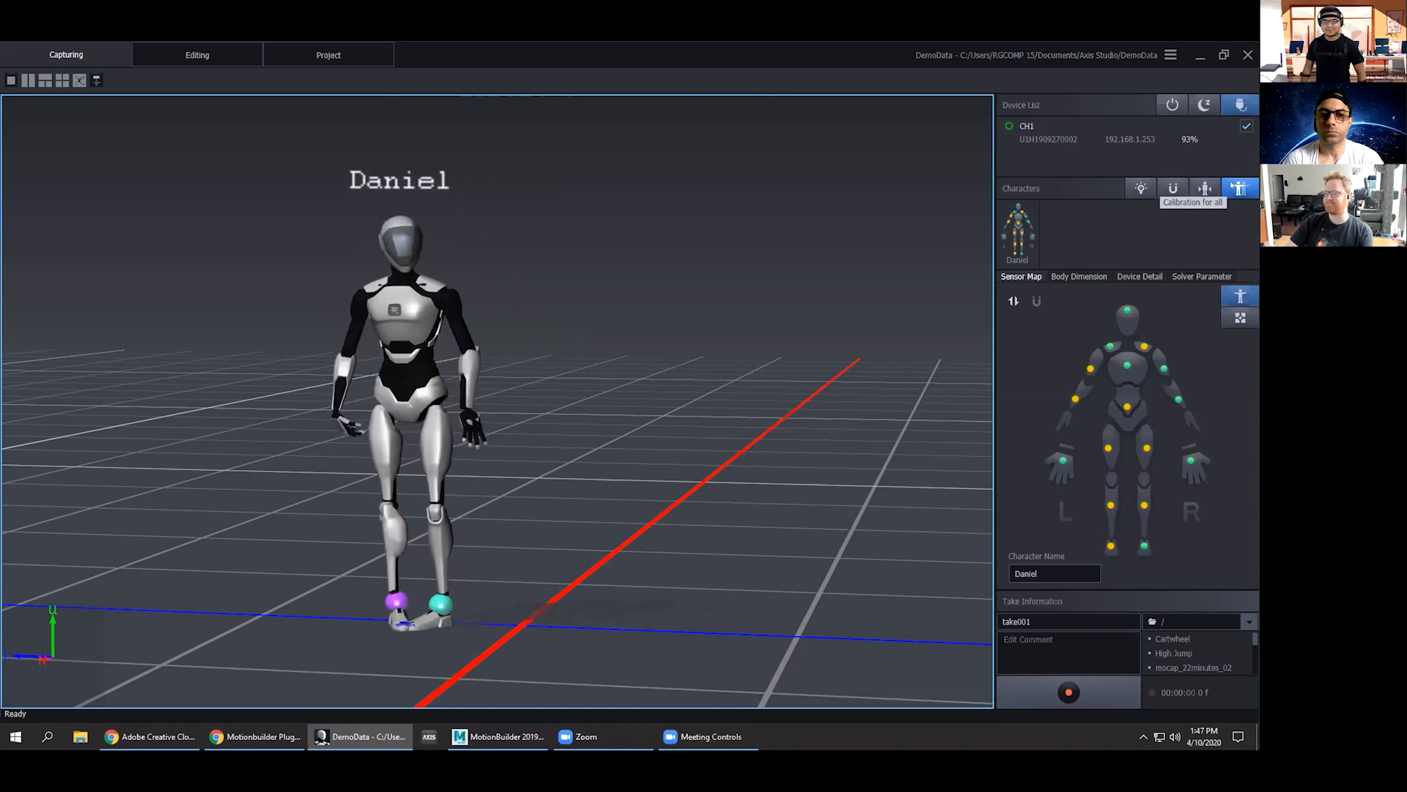
left_click(1233, 185)
left_click(789, 517)
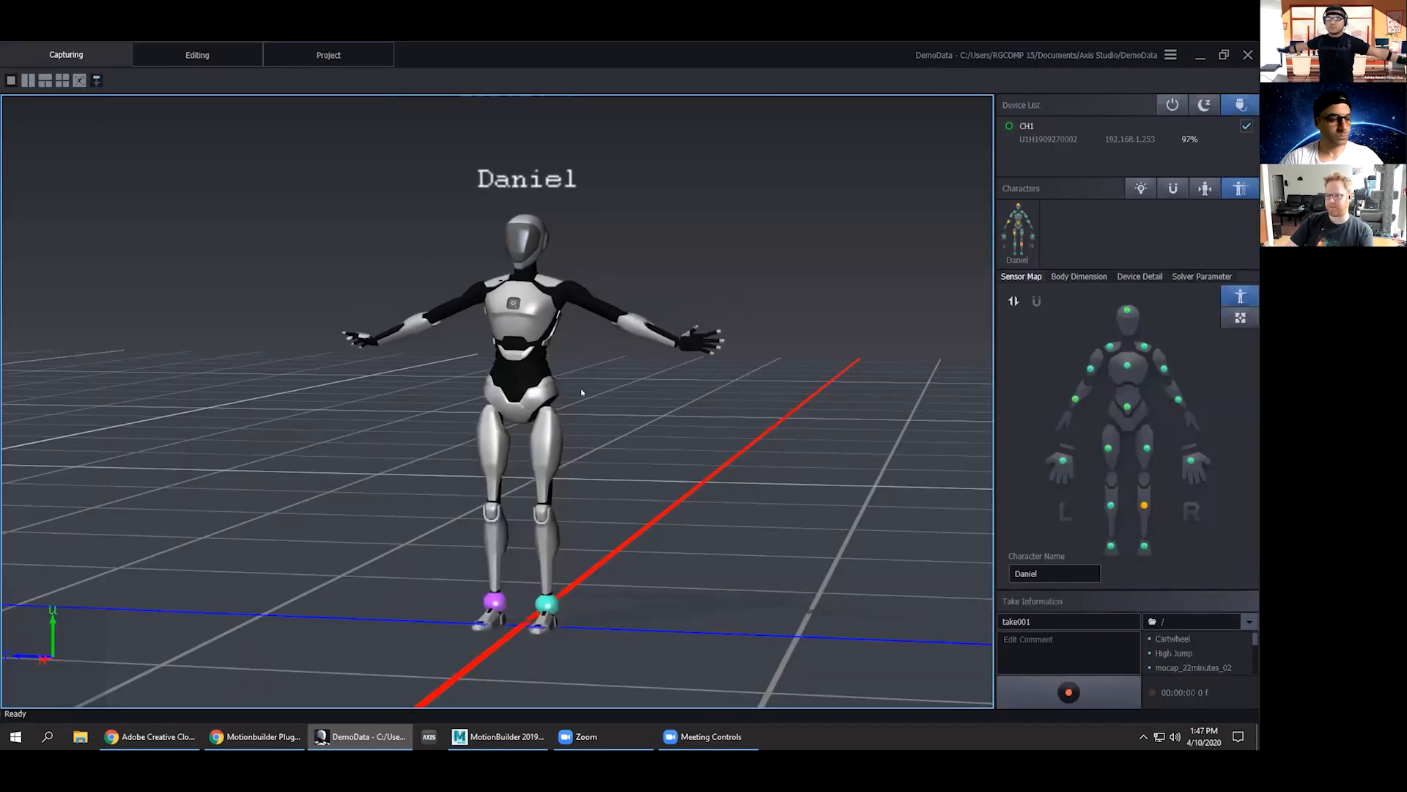
Switch to MotionBuilder, set the Motion robot (2.0.0.104) device online, and briefly check the live source in Axis Studio.
left_click(506, 736)
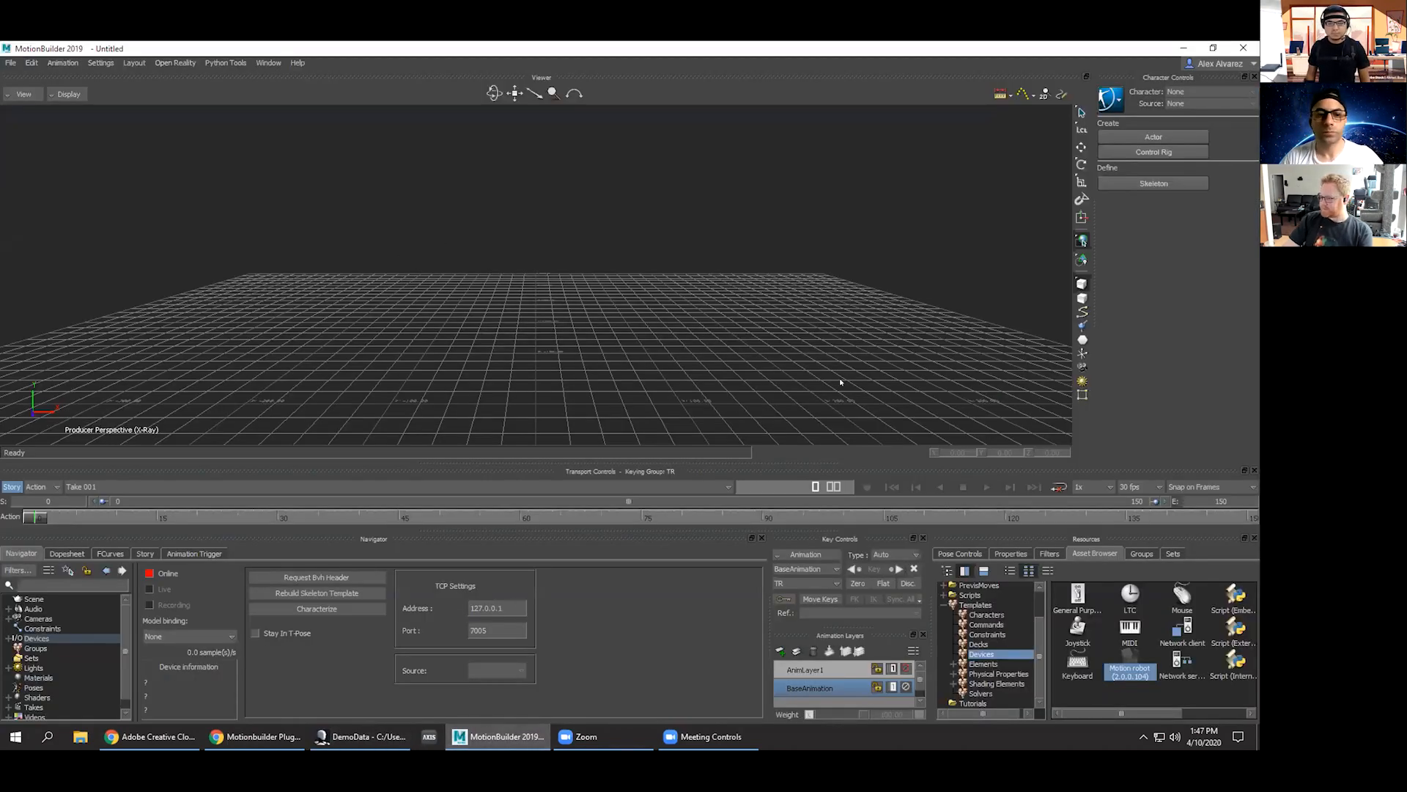
left_click(6, 638)
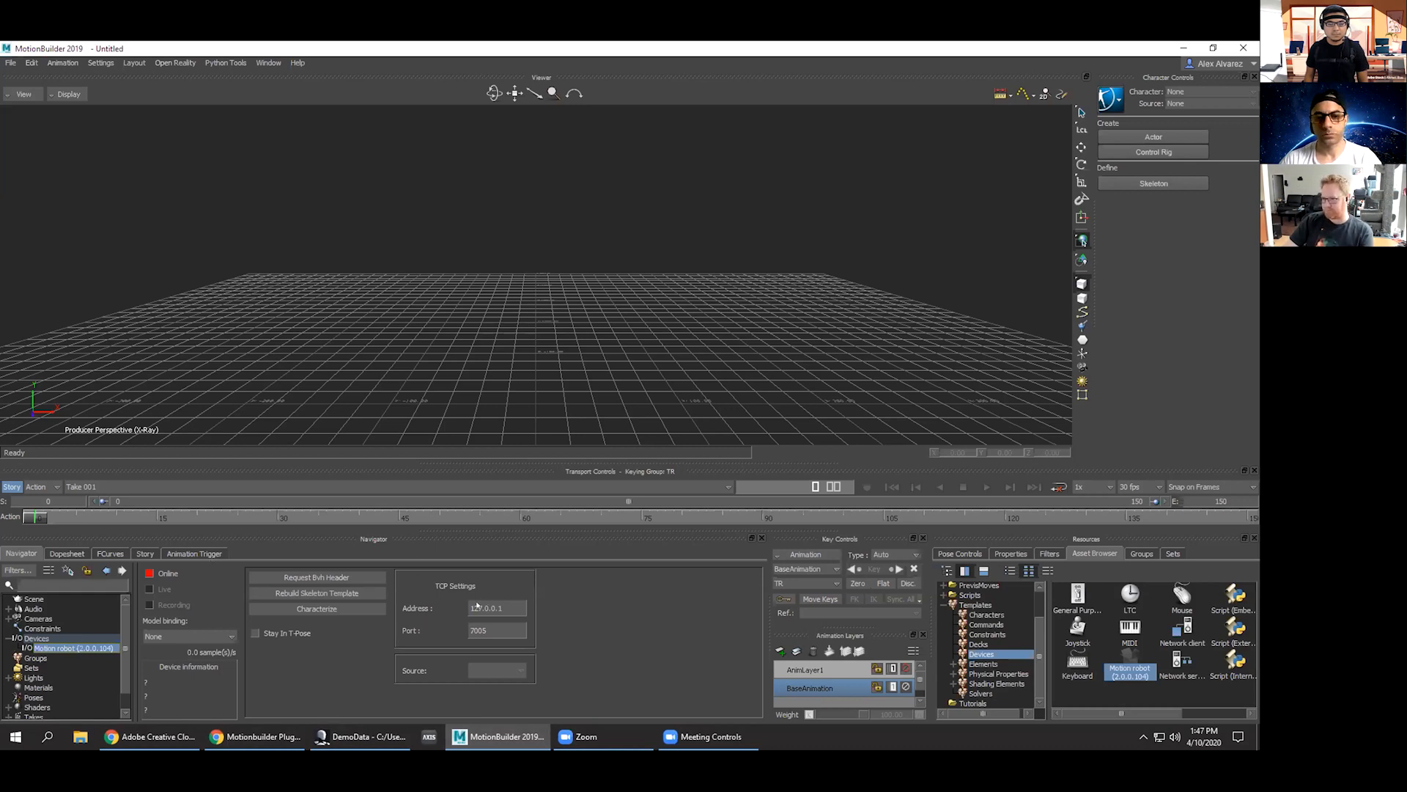
left_click(150, 574)
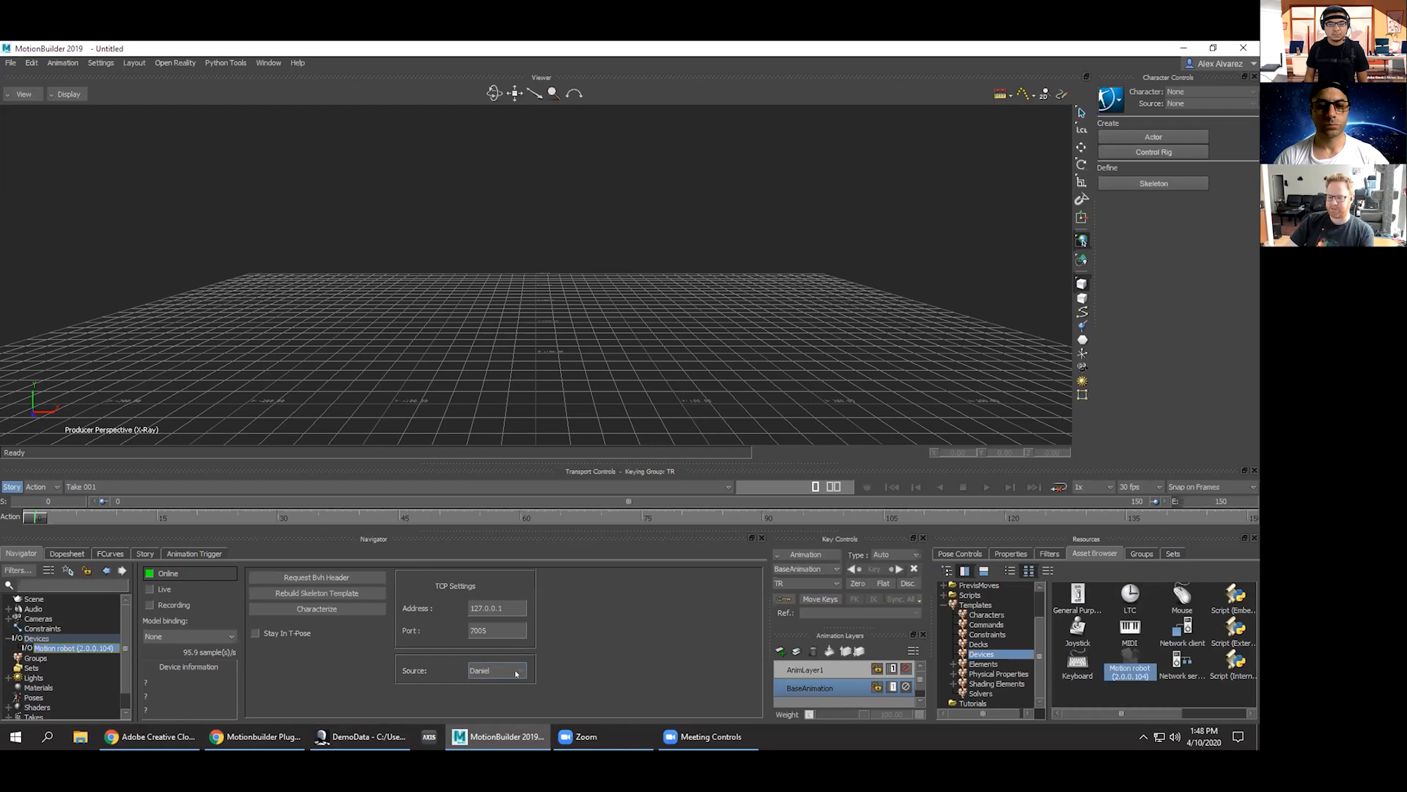
left_click(359, 736)
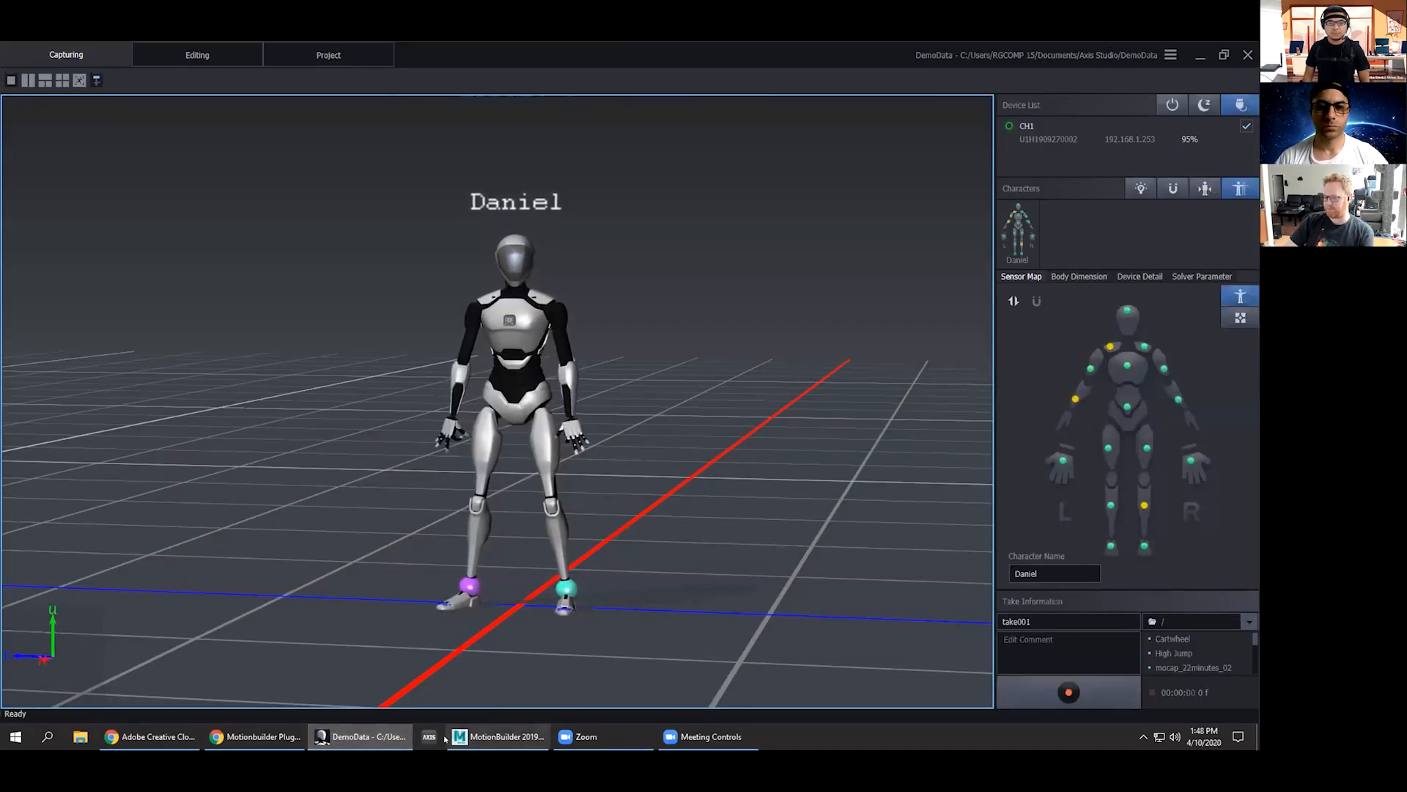
left_click(505, 735)
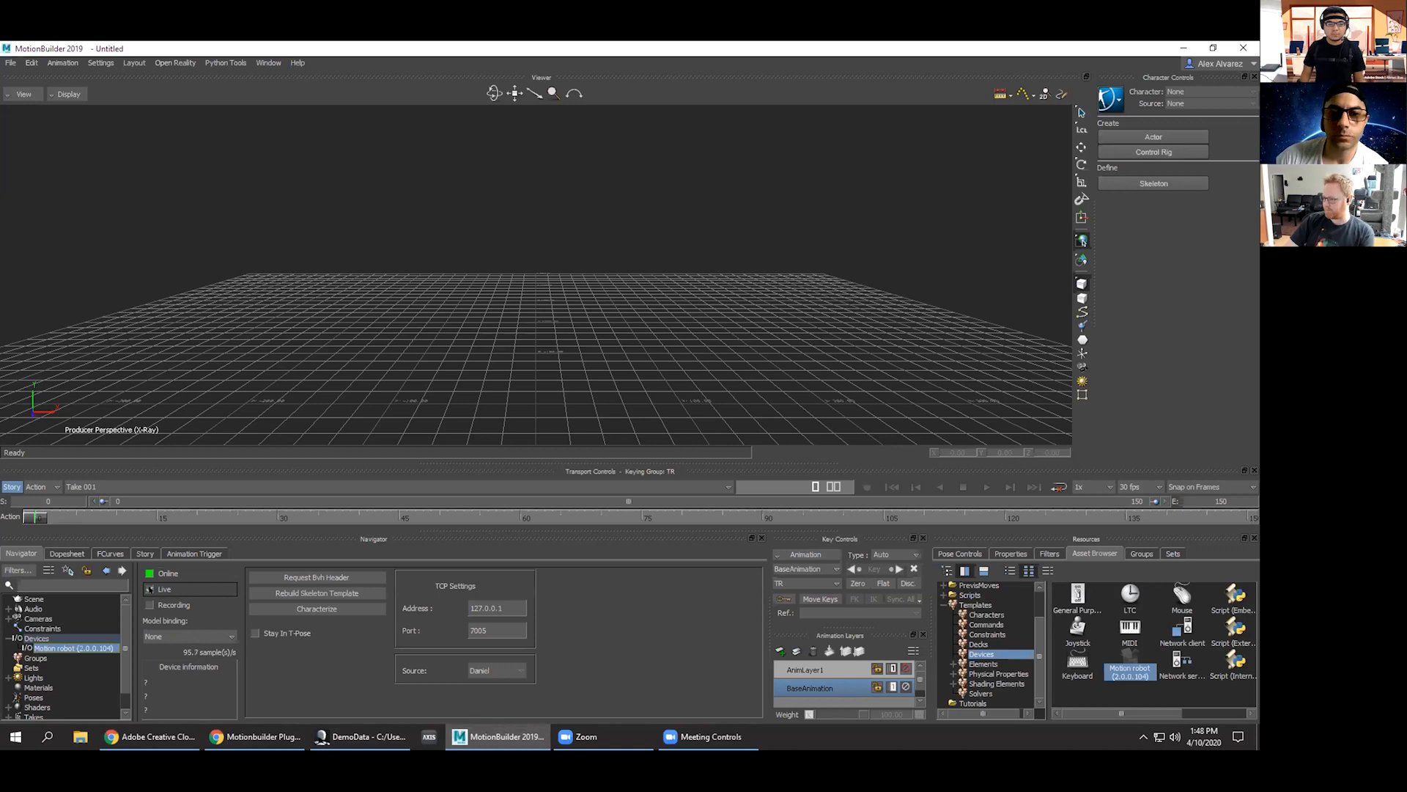
With the device live, create a new model binding for the streamed skeleton and view it from the front.
left_click(171, 634)
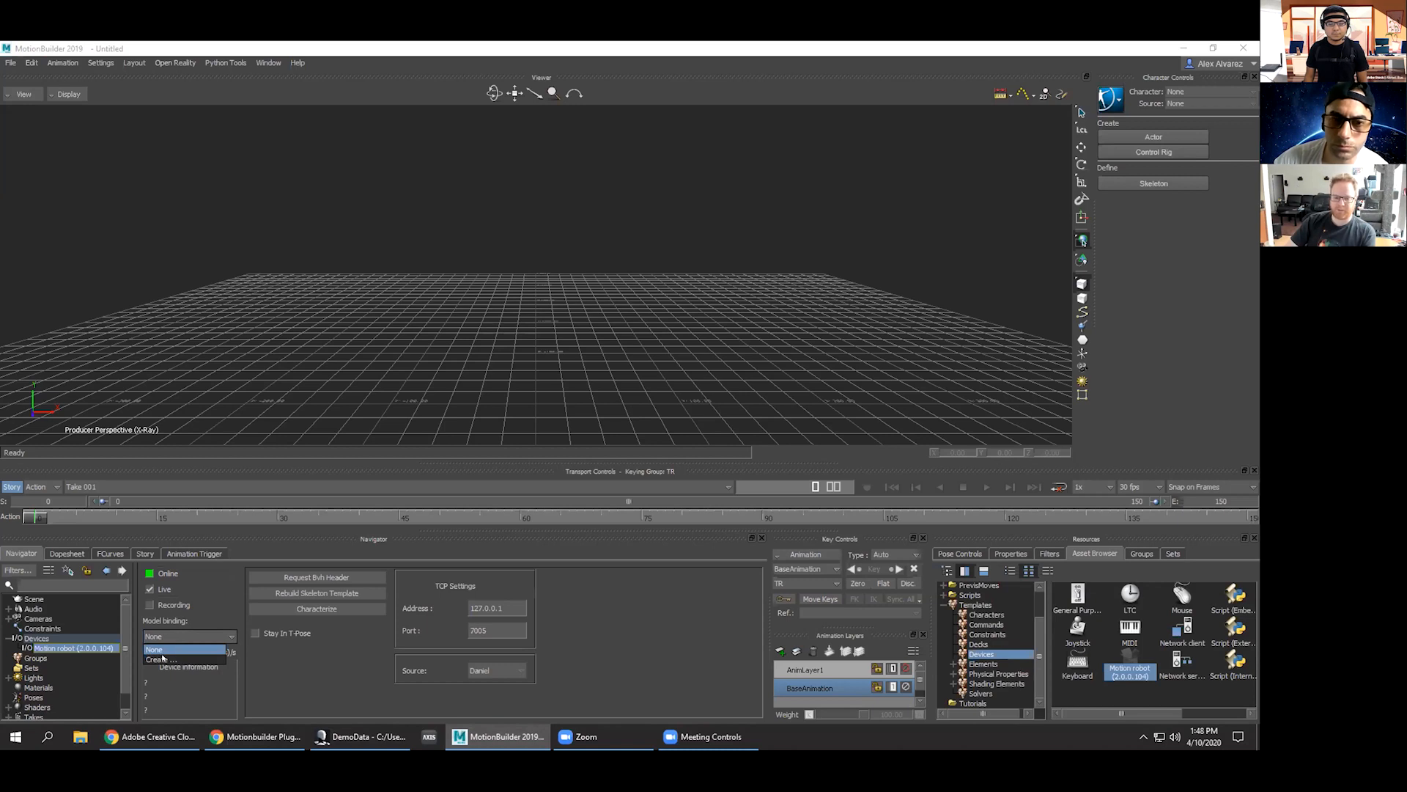
left_click(163, 658)
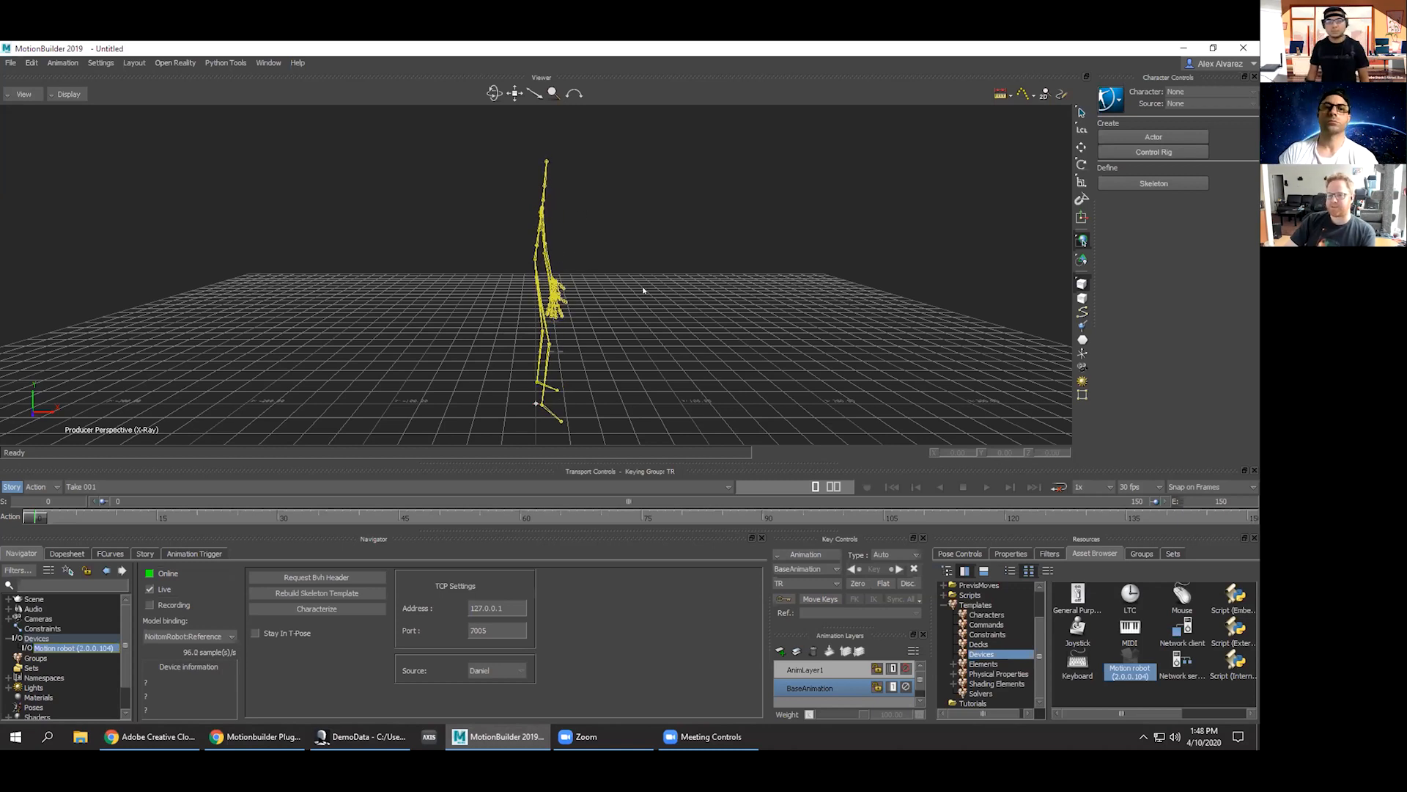
left_click_drag(660, 274, 540, 275, "alt")
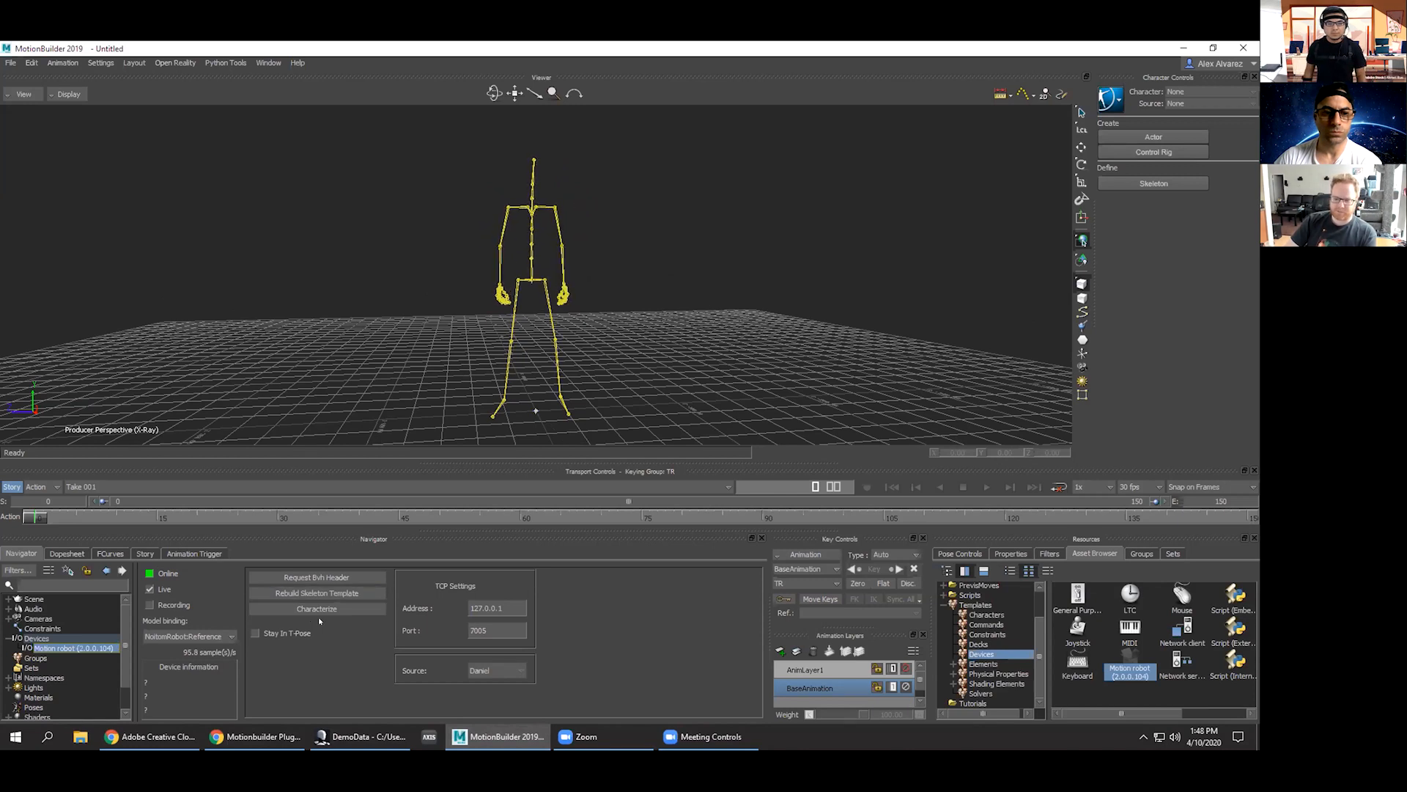
Hold the streamed skeleton with Stay In T-Pose, characterize it, and release the T-pose.
left_click(255, 633)
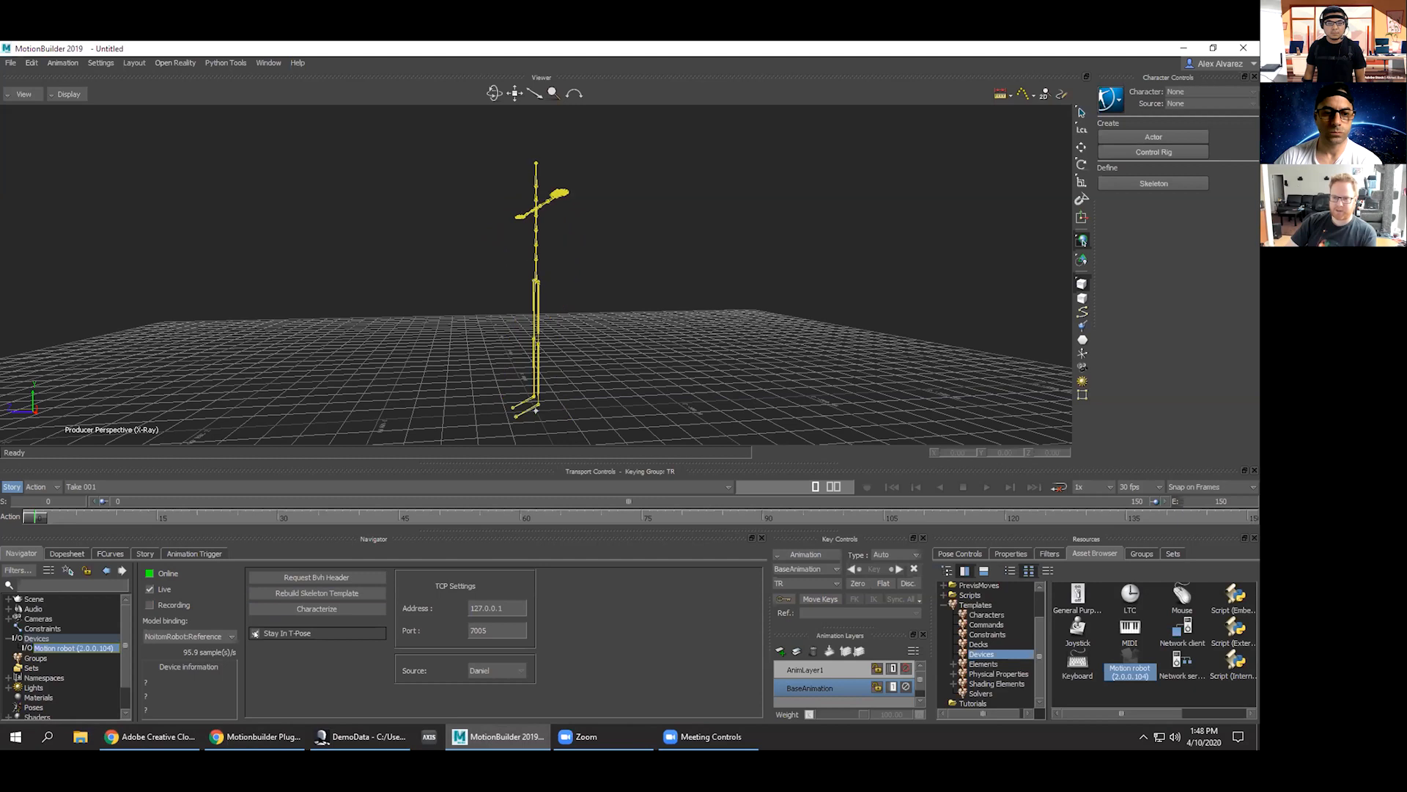
left_click_drag(402, 380, 74, 413, "alt")
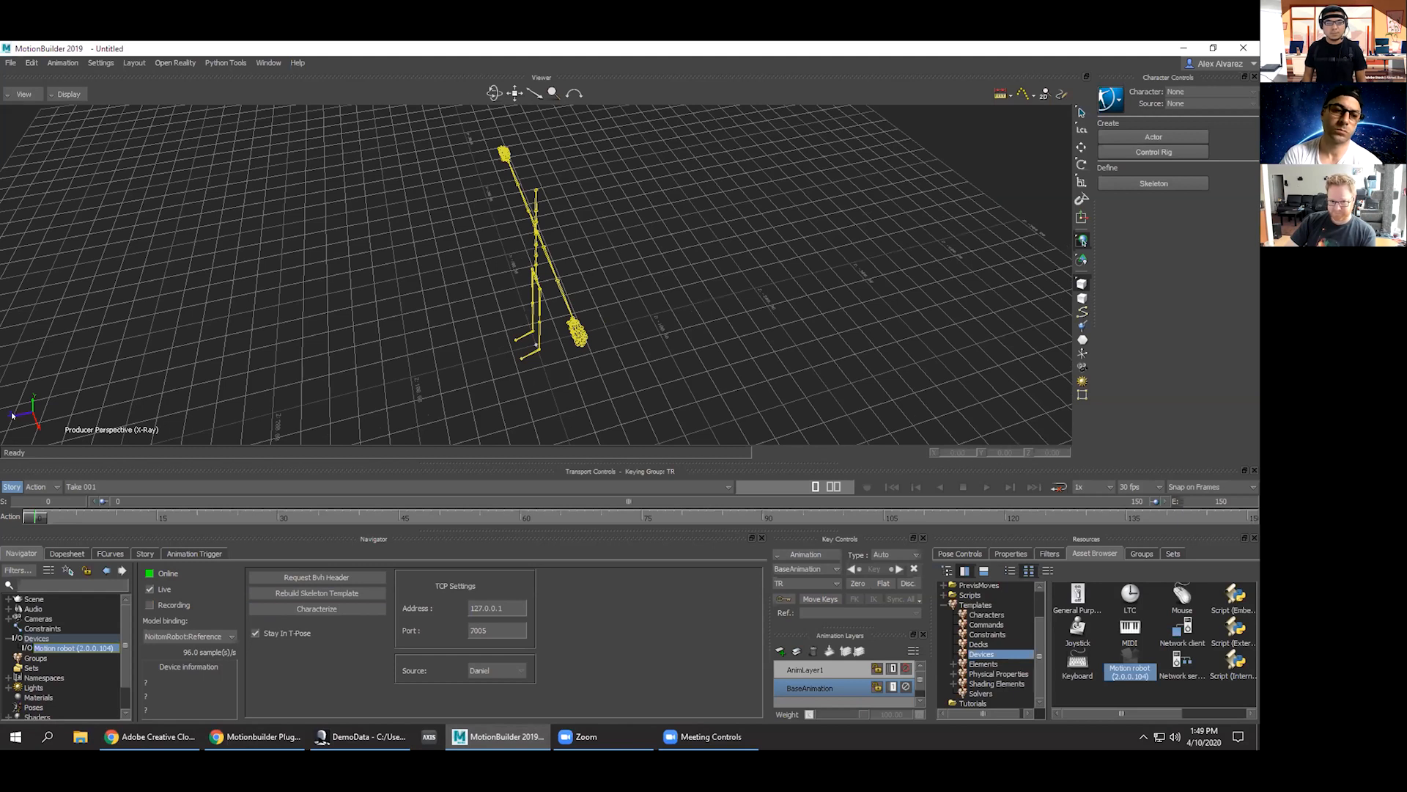
left_click_drag(350, 380, 543, 340, "alt")
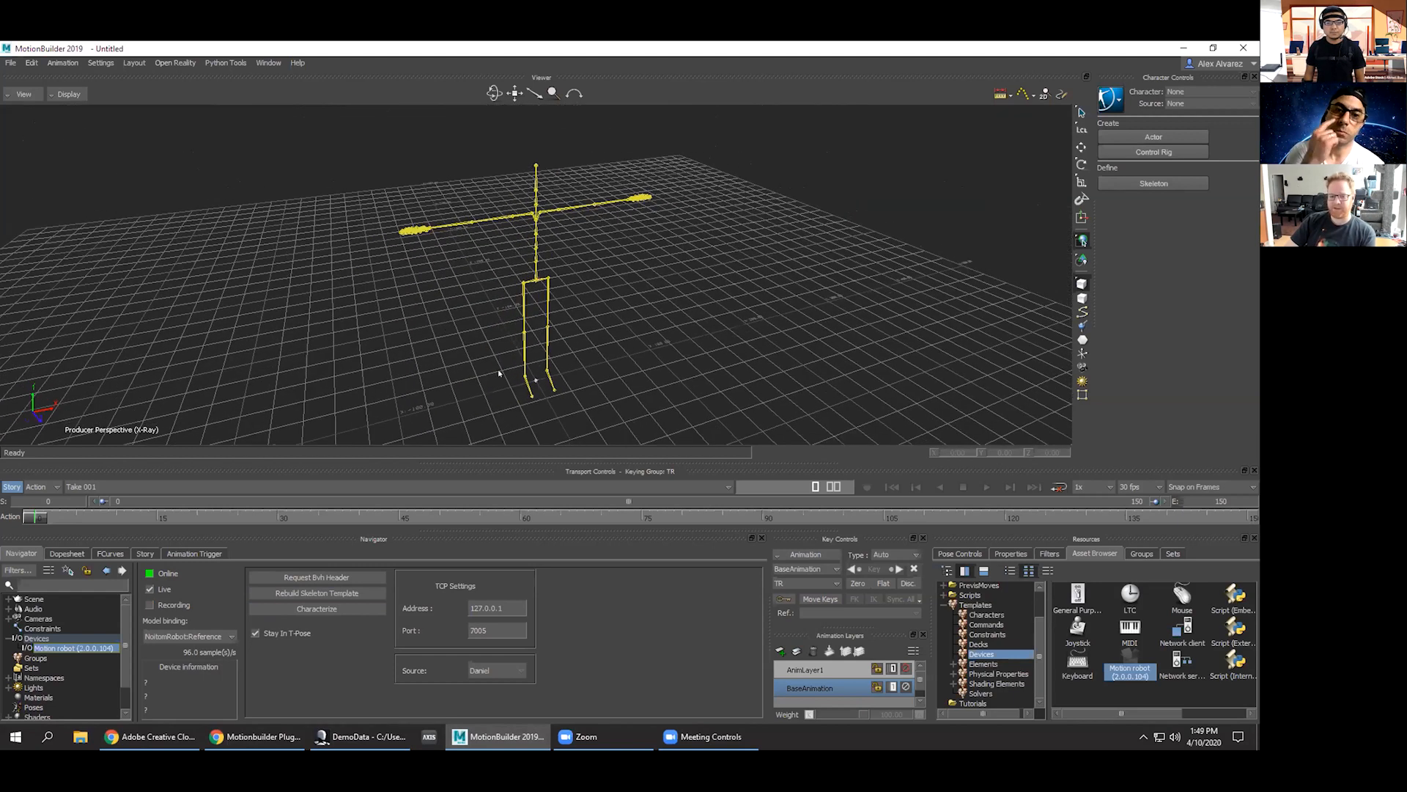
left_click(319, 606)
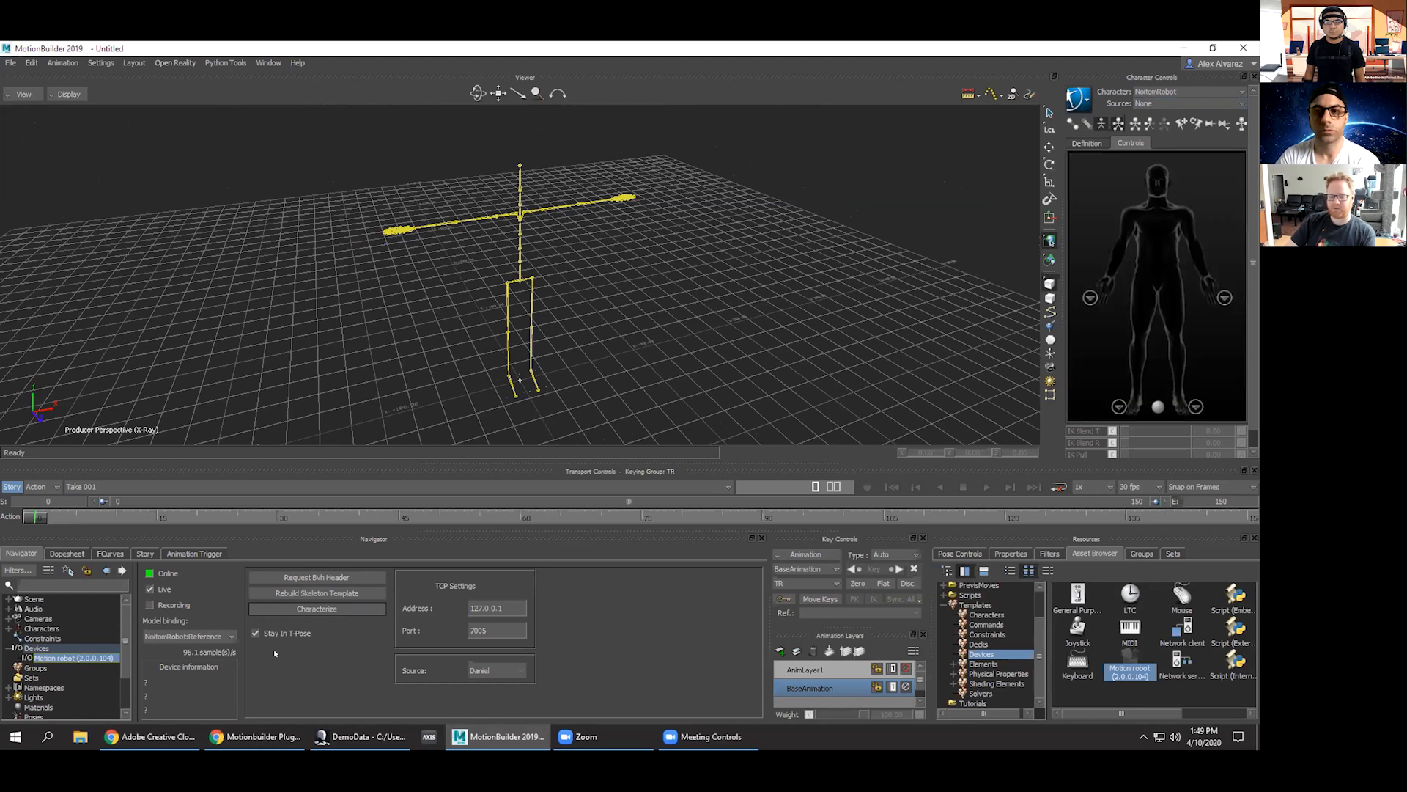
left_click(256, 633)
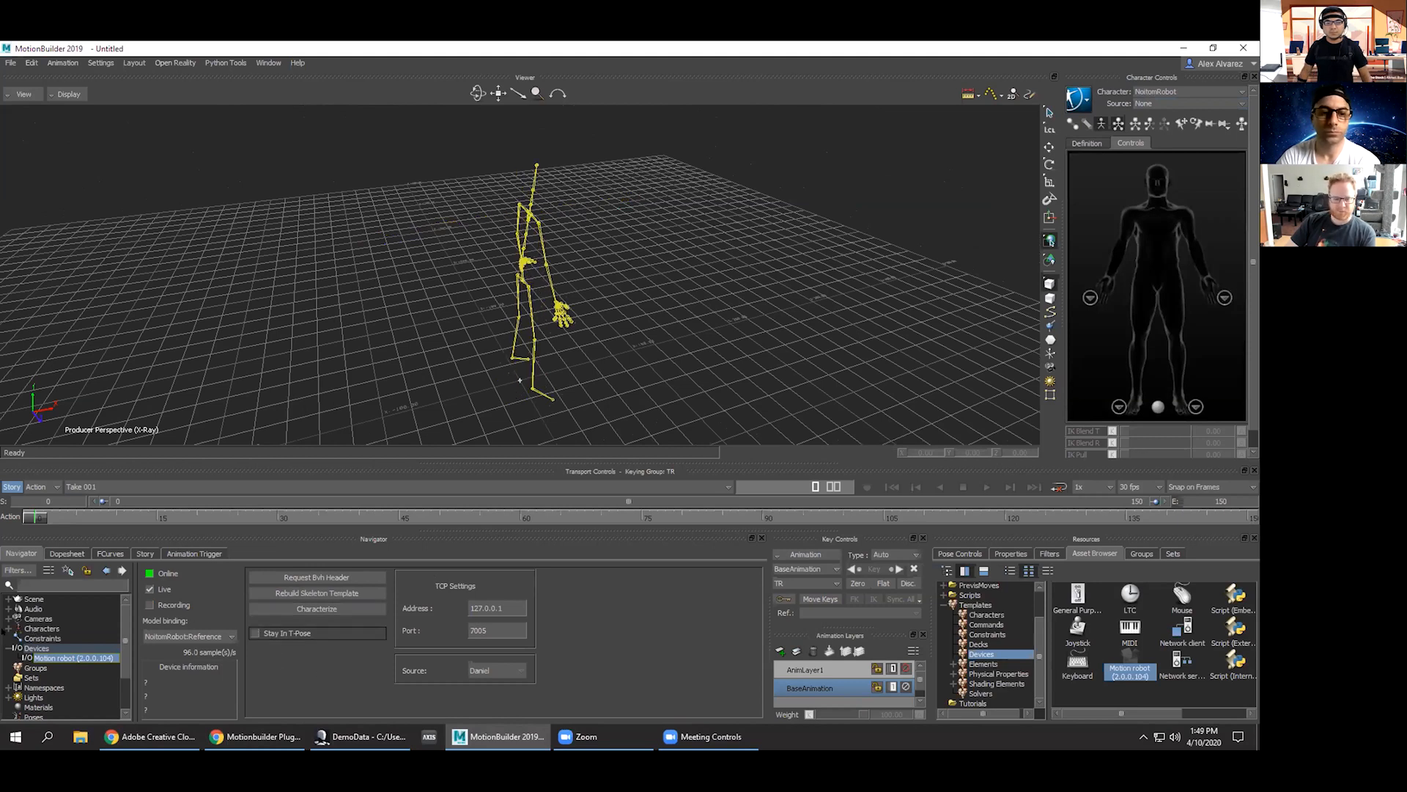
Rename the NoitomRobot character with the performer's first name followed by "Mocap".
left_click(5, 628)
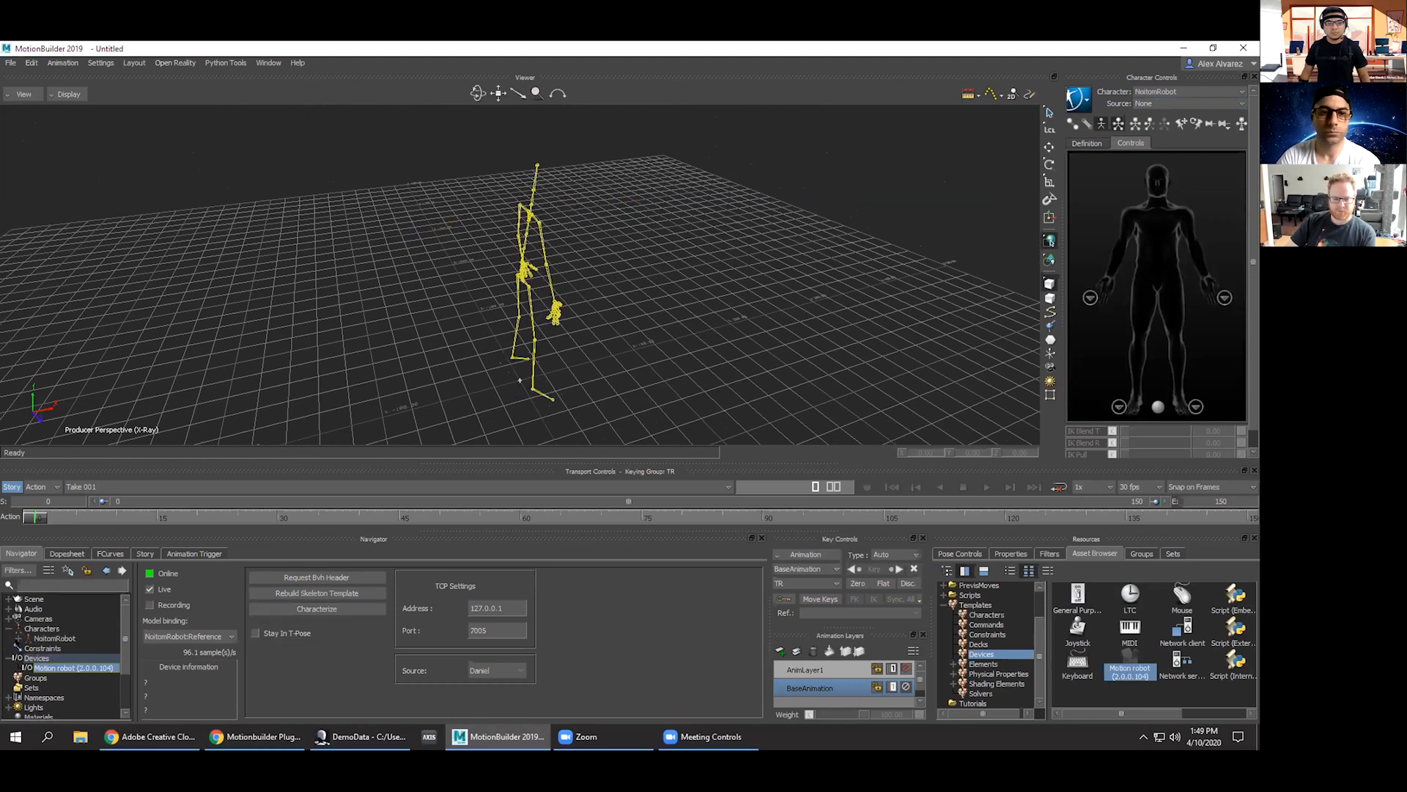
left_click(44, 636)
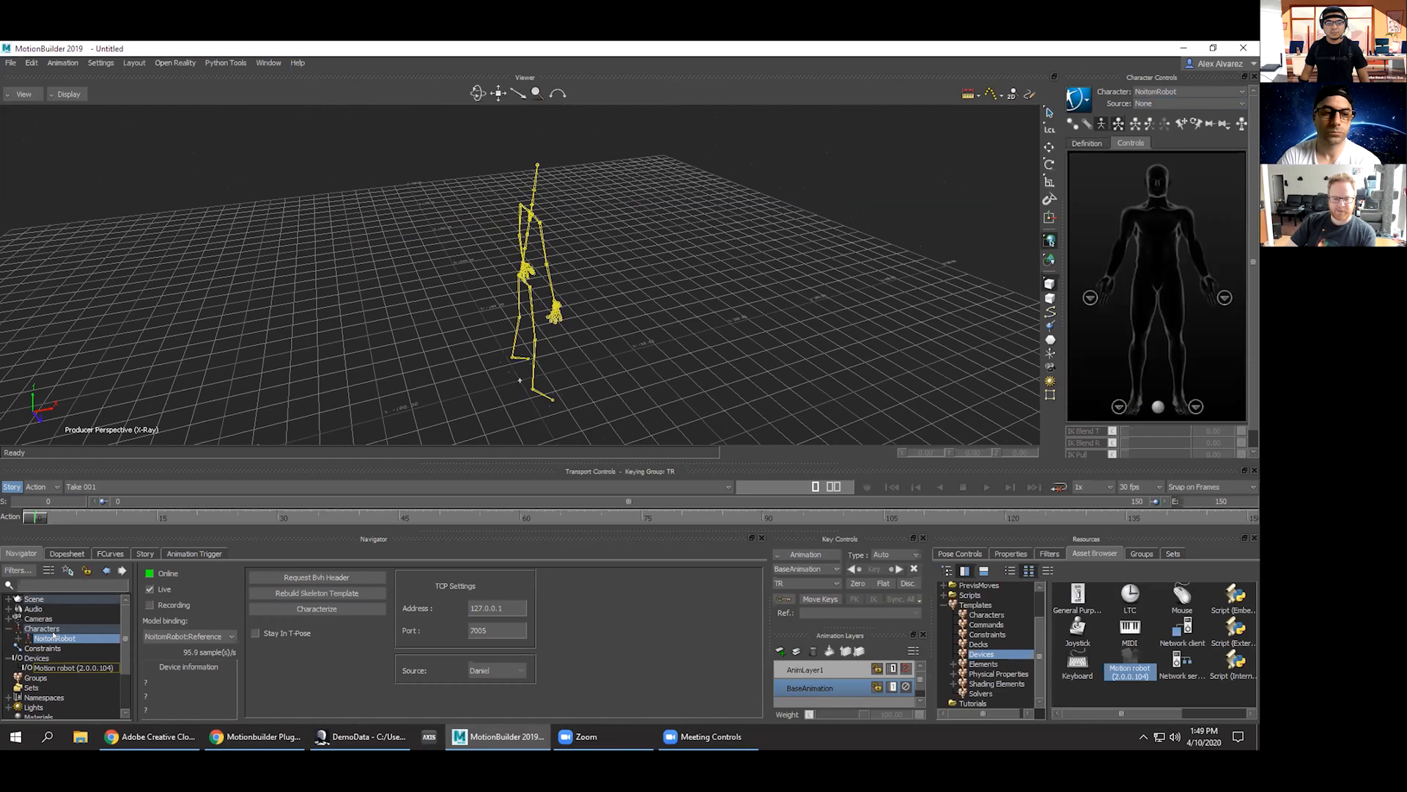
right_click(53, 638)
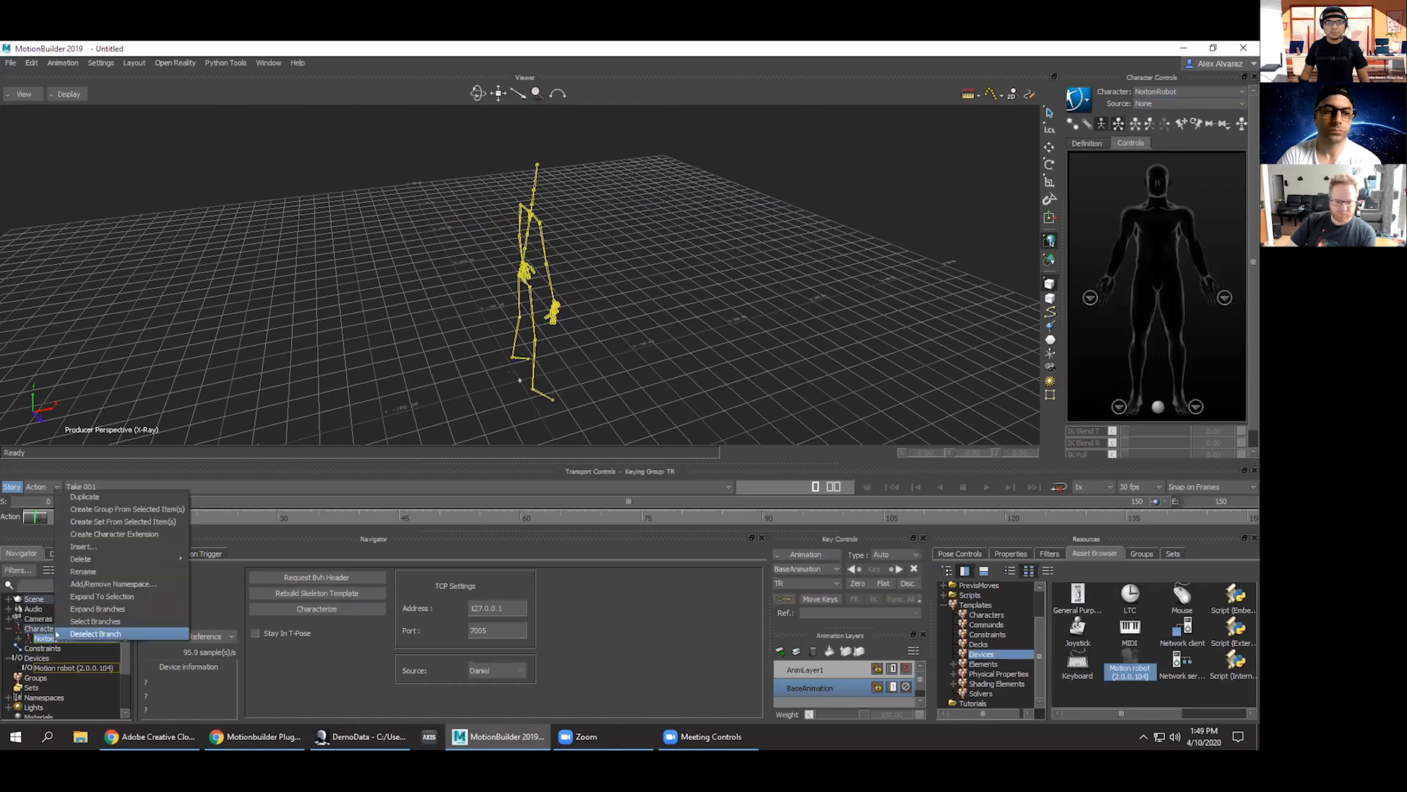
left_click(96, 571)
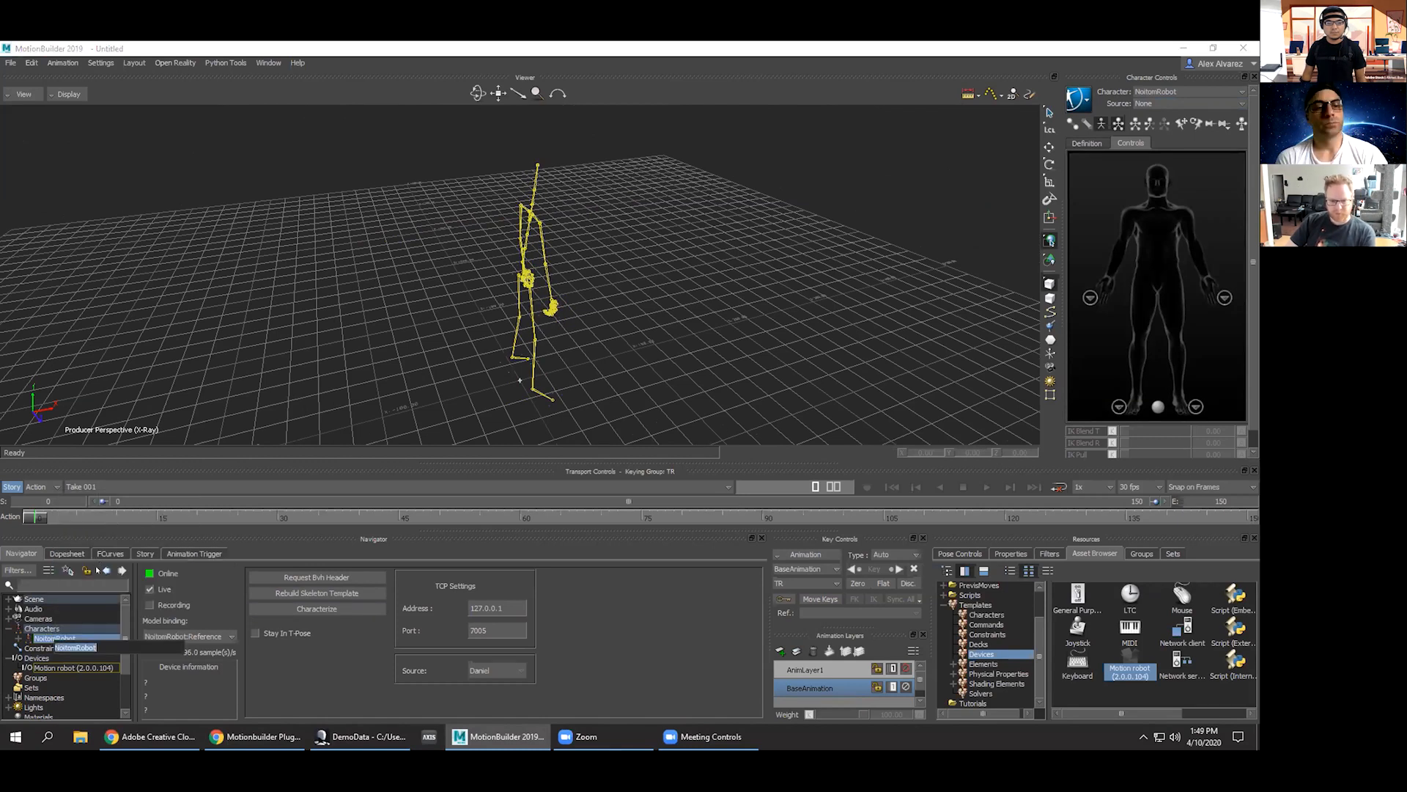
type("DanielM")
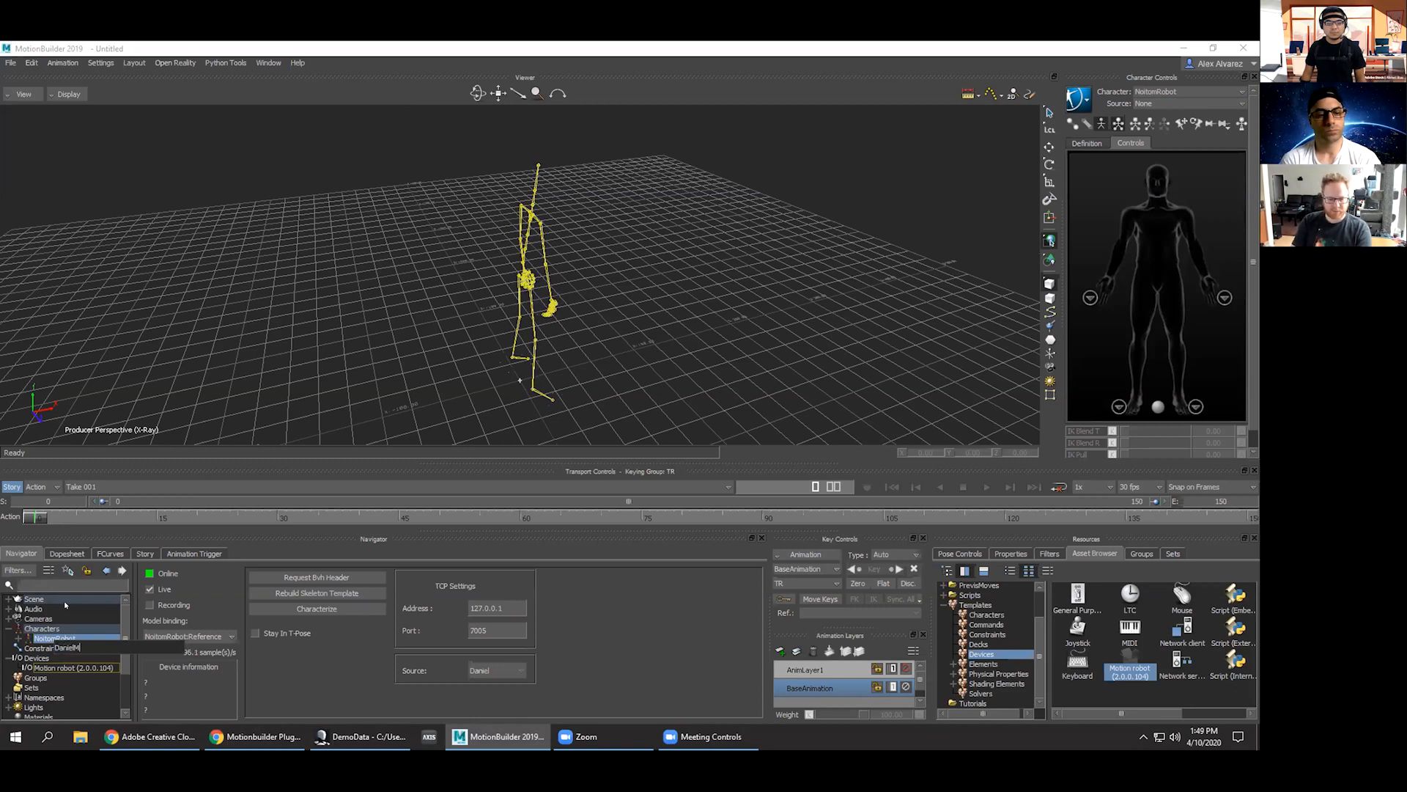
type("ocap")
key("Return")
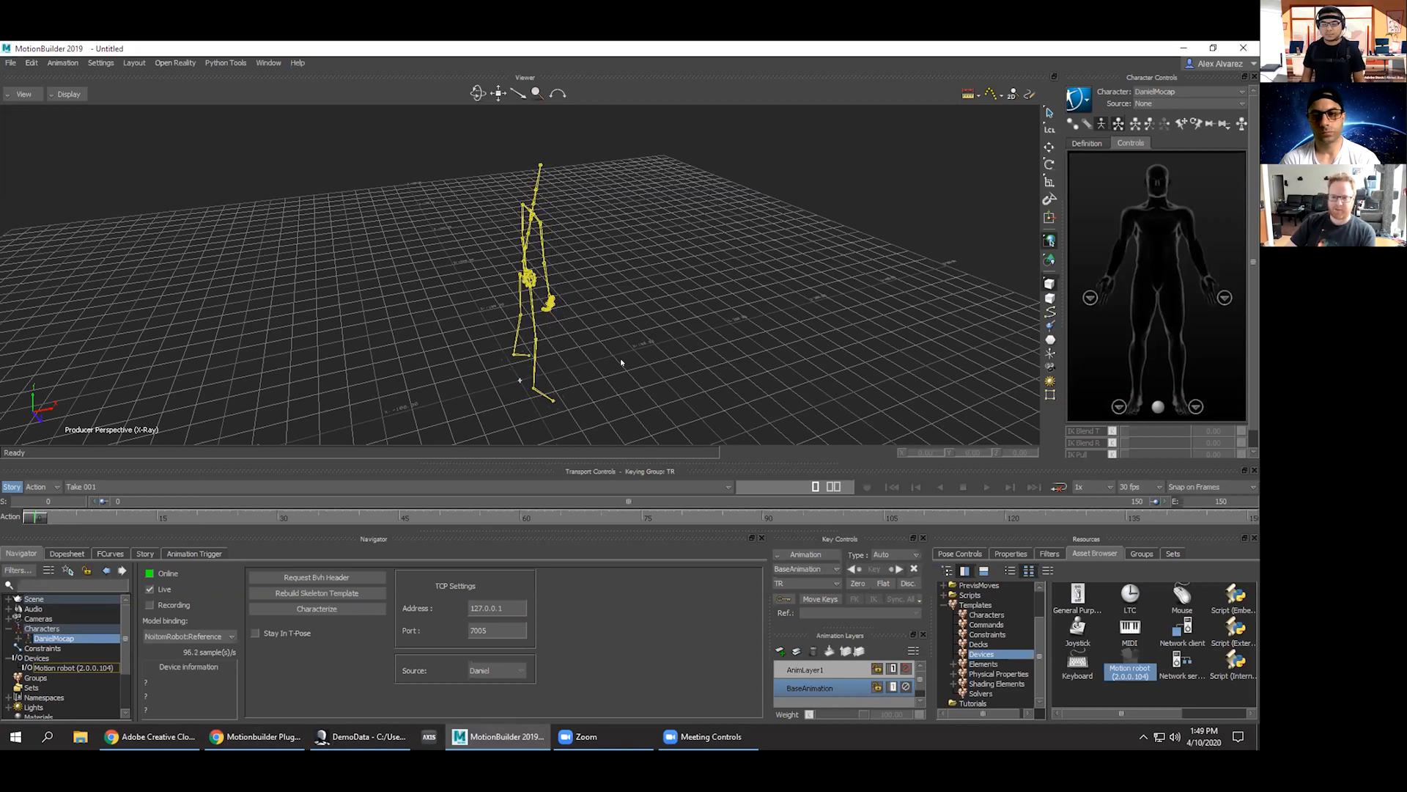
Merge the Ch03_nonPBR (1) FBX from the CHARACTERS folder into the scene with no animation.
left_click_drag(610, 382, 505, 349, "alt")
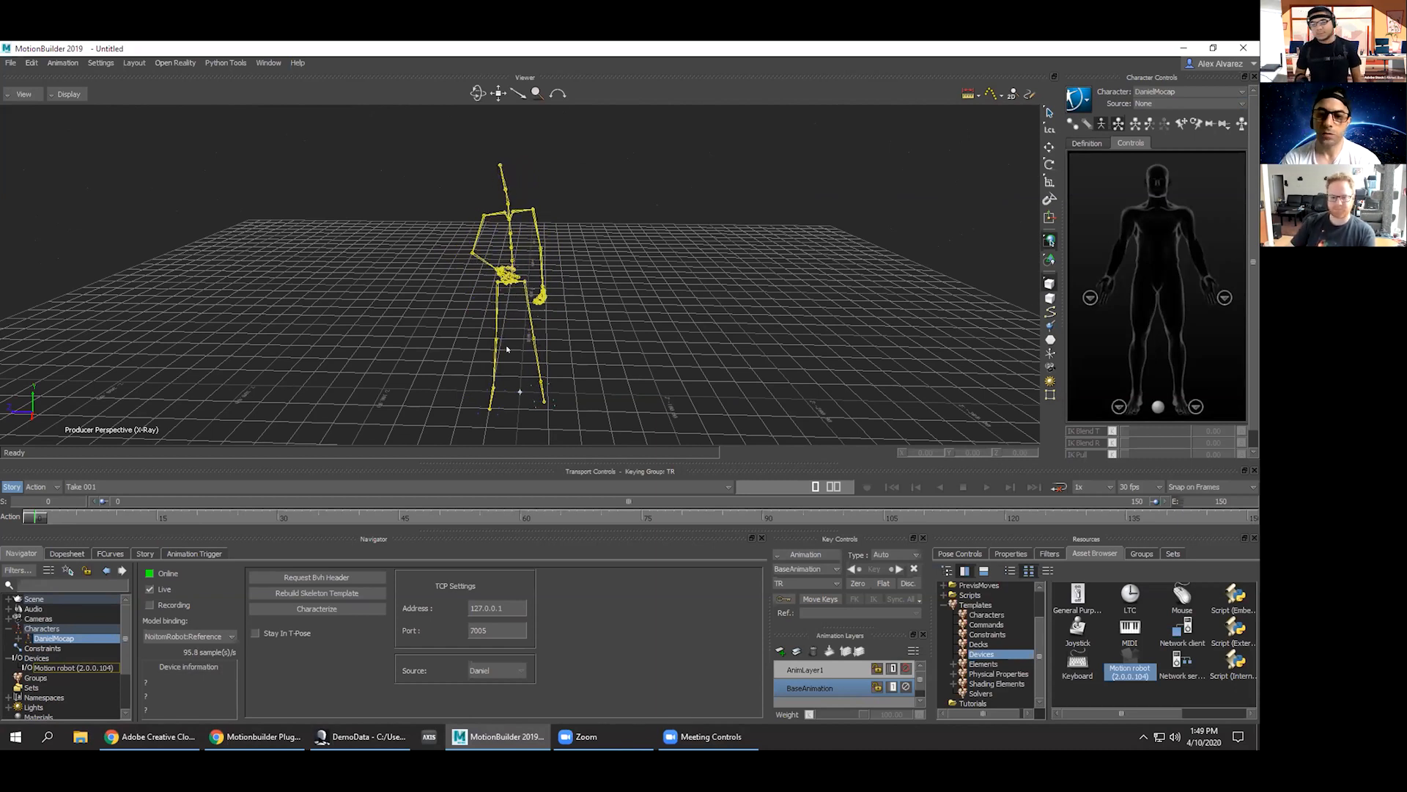
scroll(1042, 594, "up", 2)
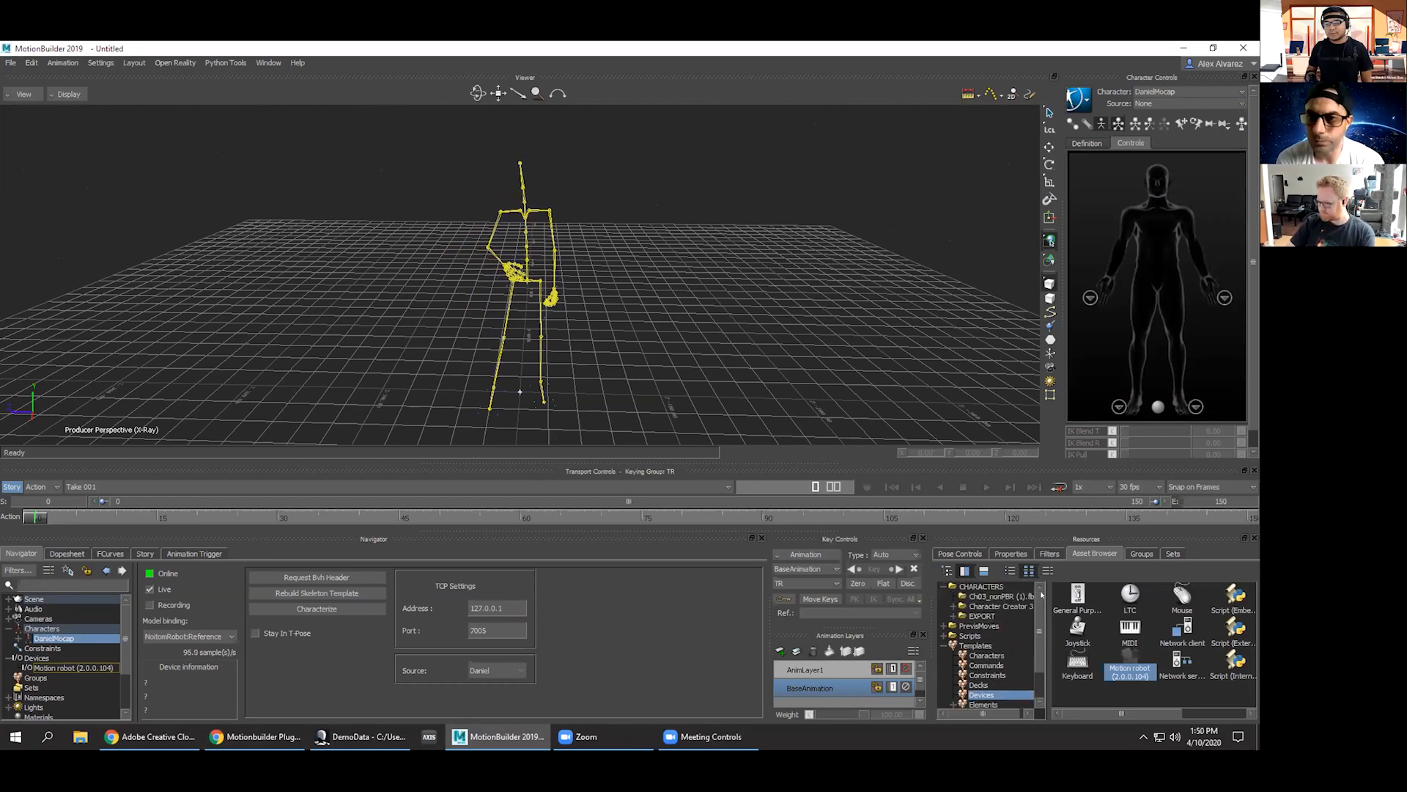
left_click(981, 586)
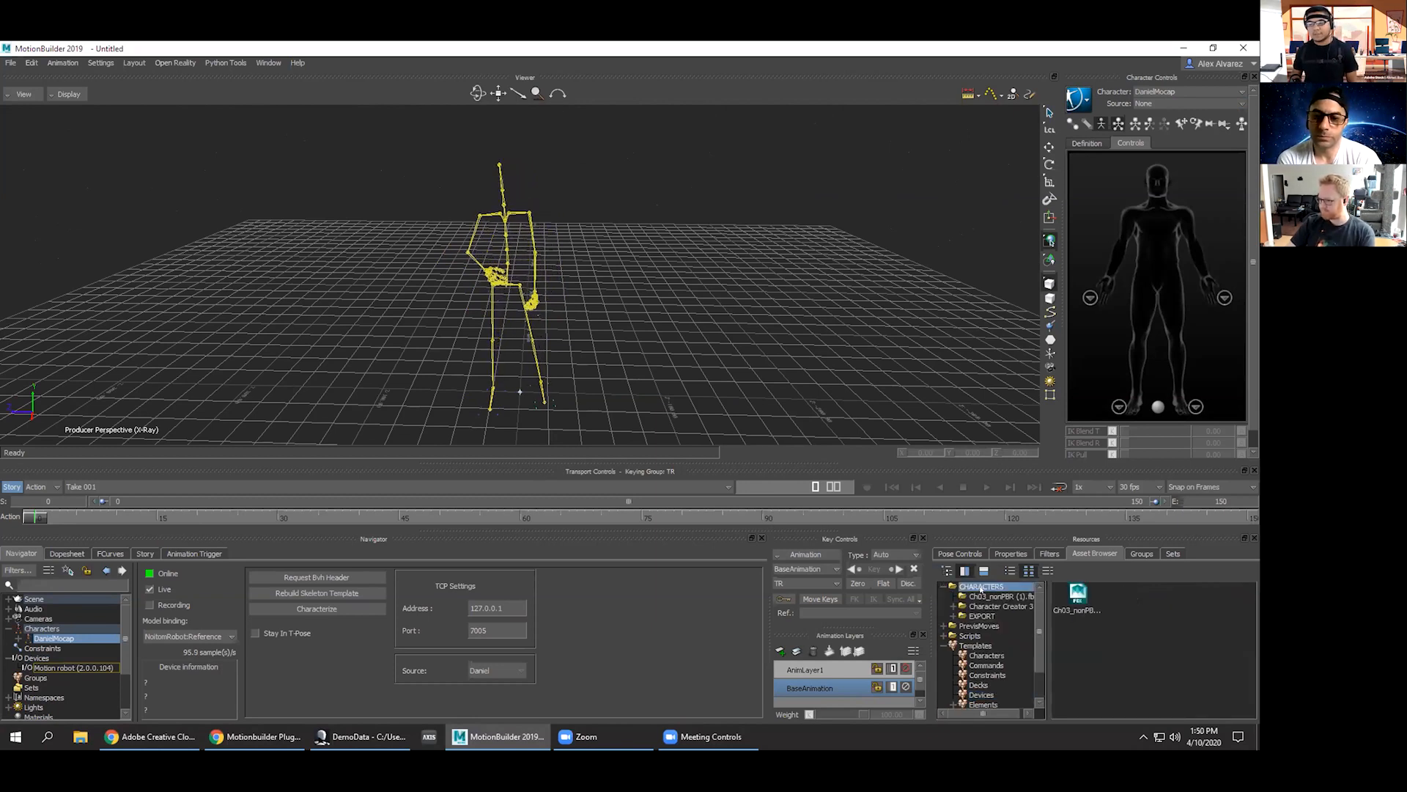
left_click(1078, 593)
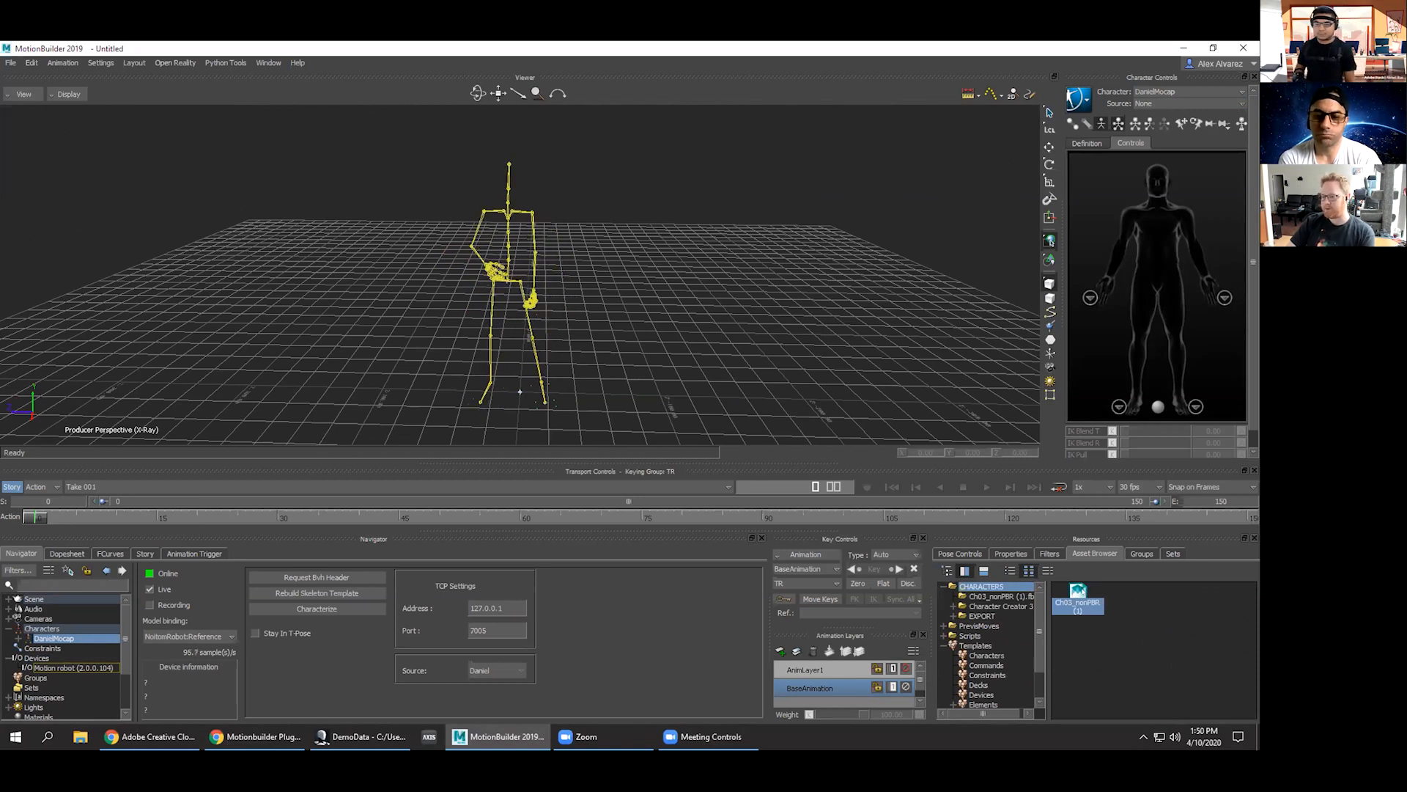
left_click_drag(388, 272, 389, 272)
mouse_move(415, 267)
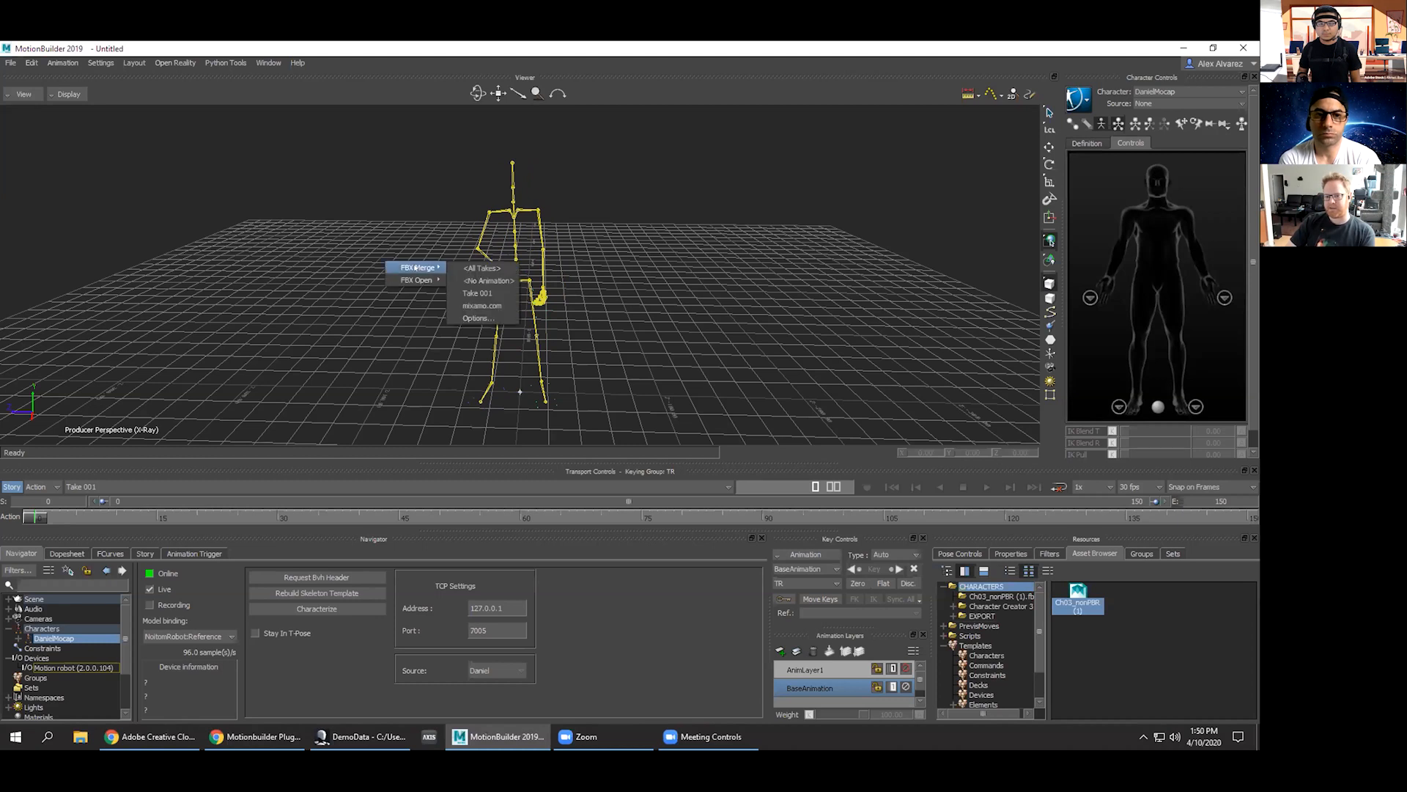
left_click(478, 280)
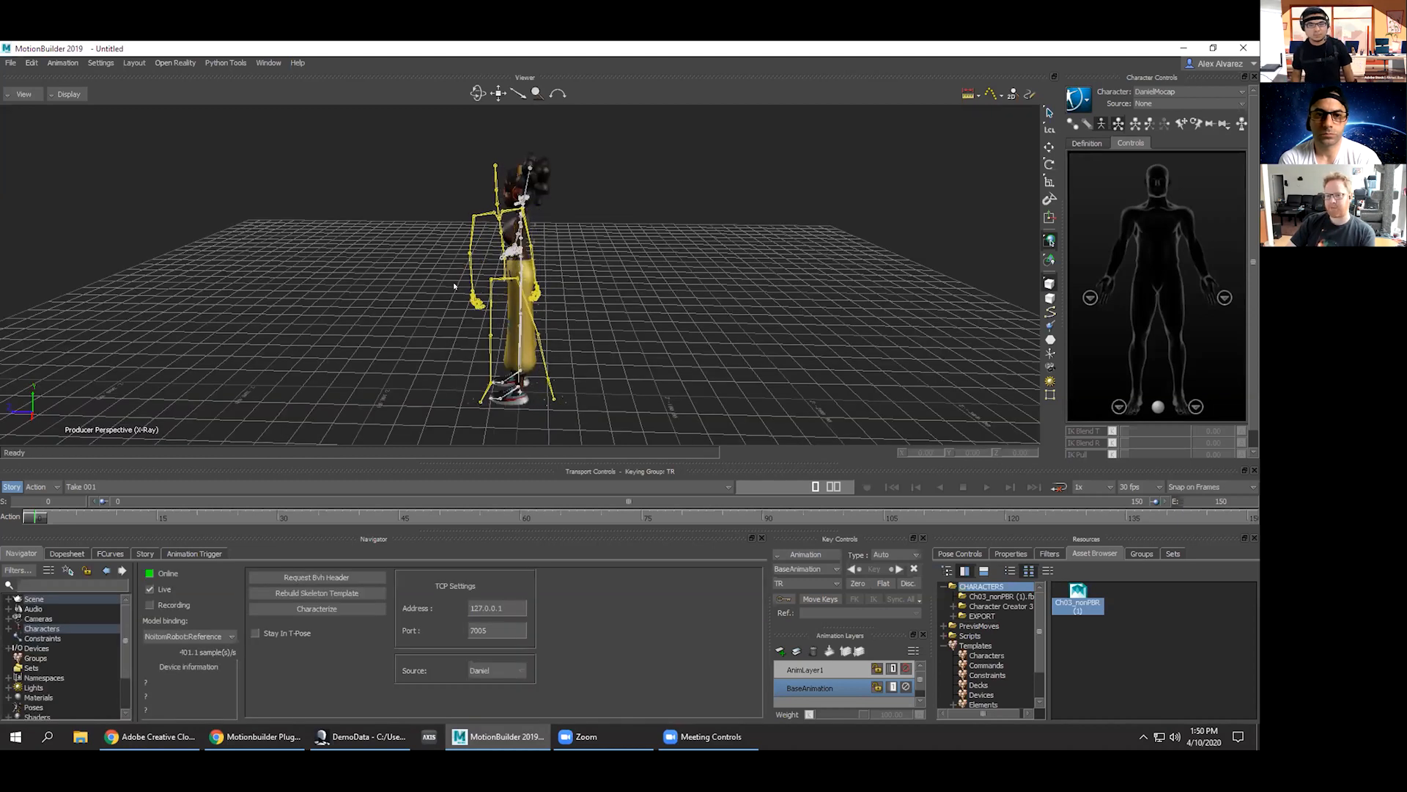
Apply the Character template to the imported model's skeleton and characterize it as a biped.
left_click_drag(378, 325, 522, 317, "ctrl+shift")
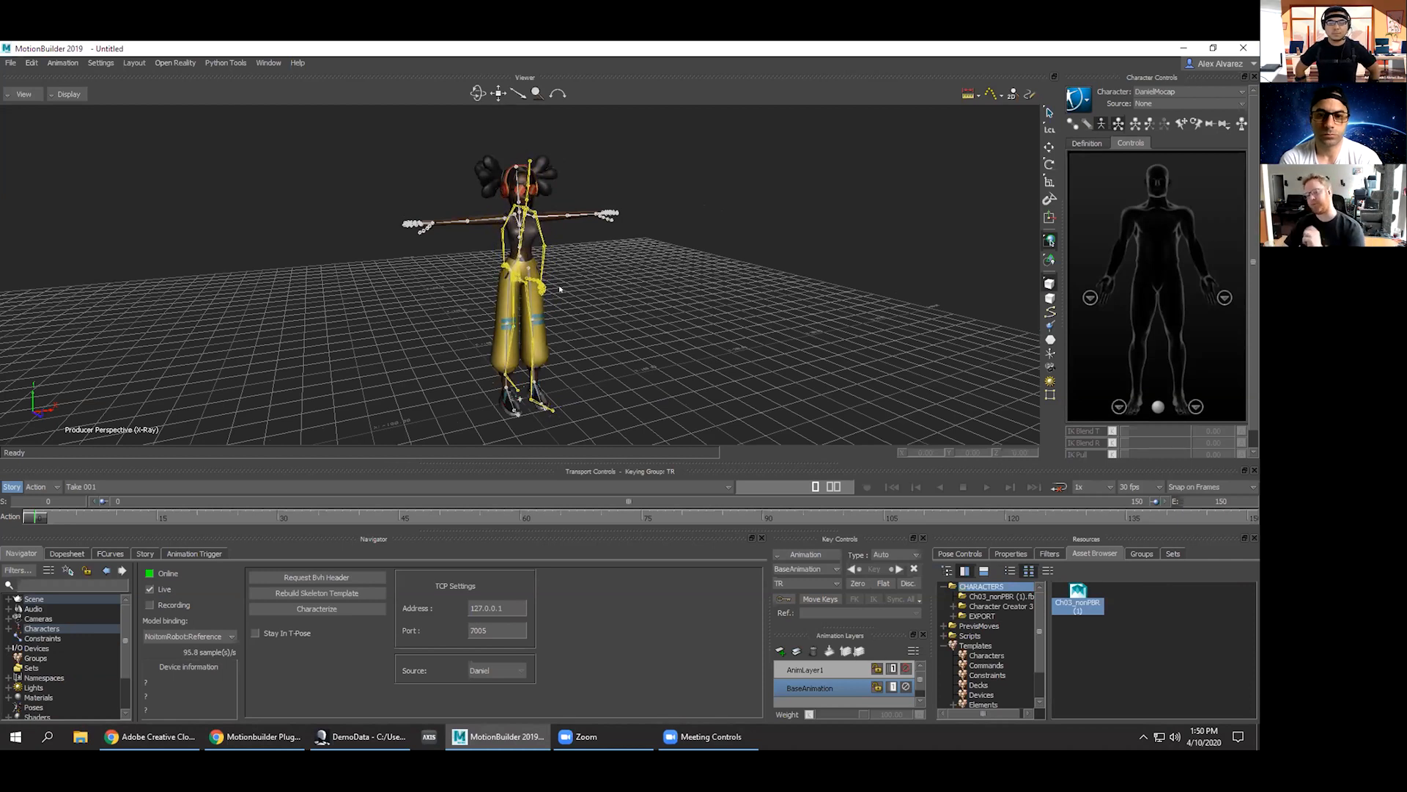
scroll(564, 290, "up", 2)
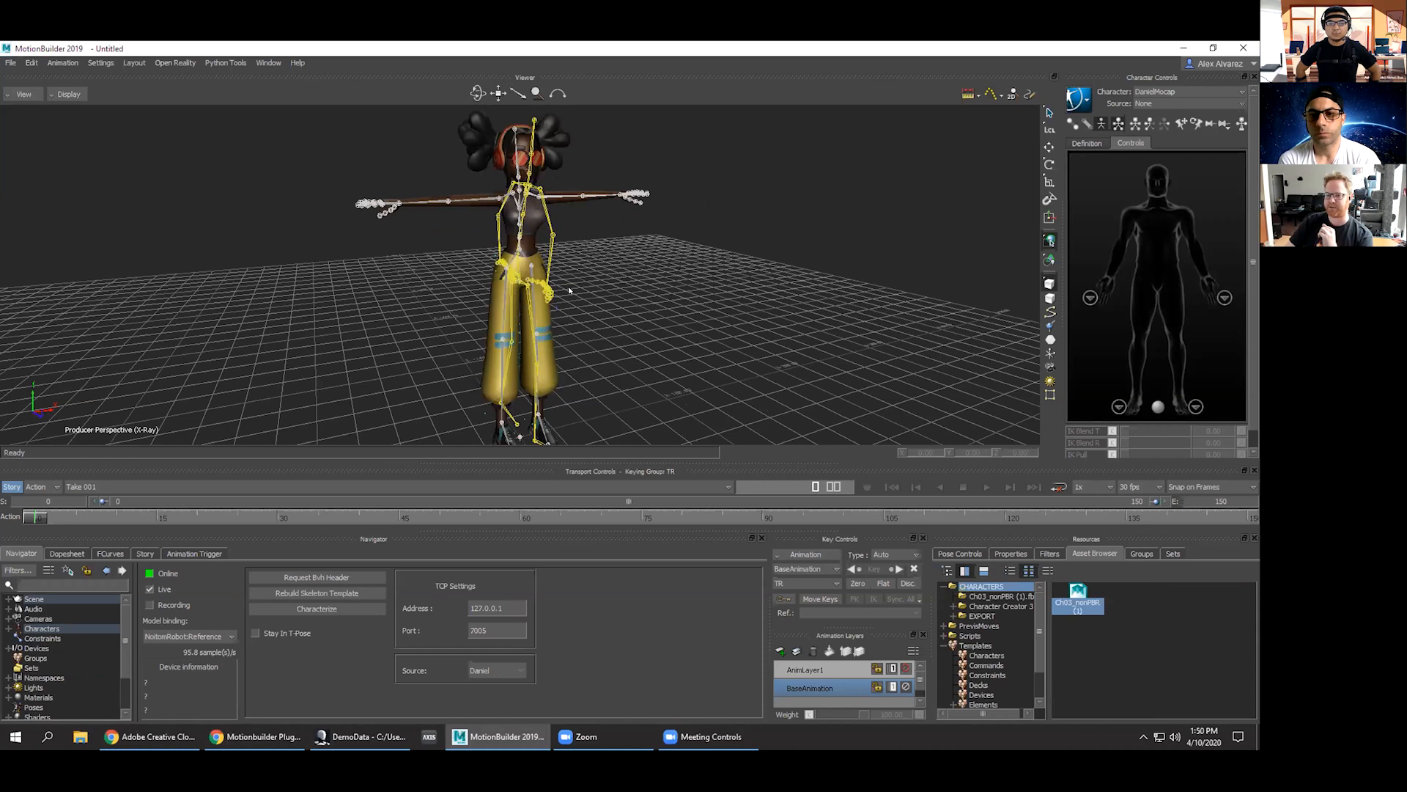
scroll(570, 291, "up", 3)
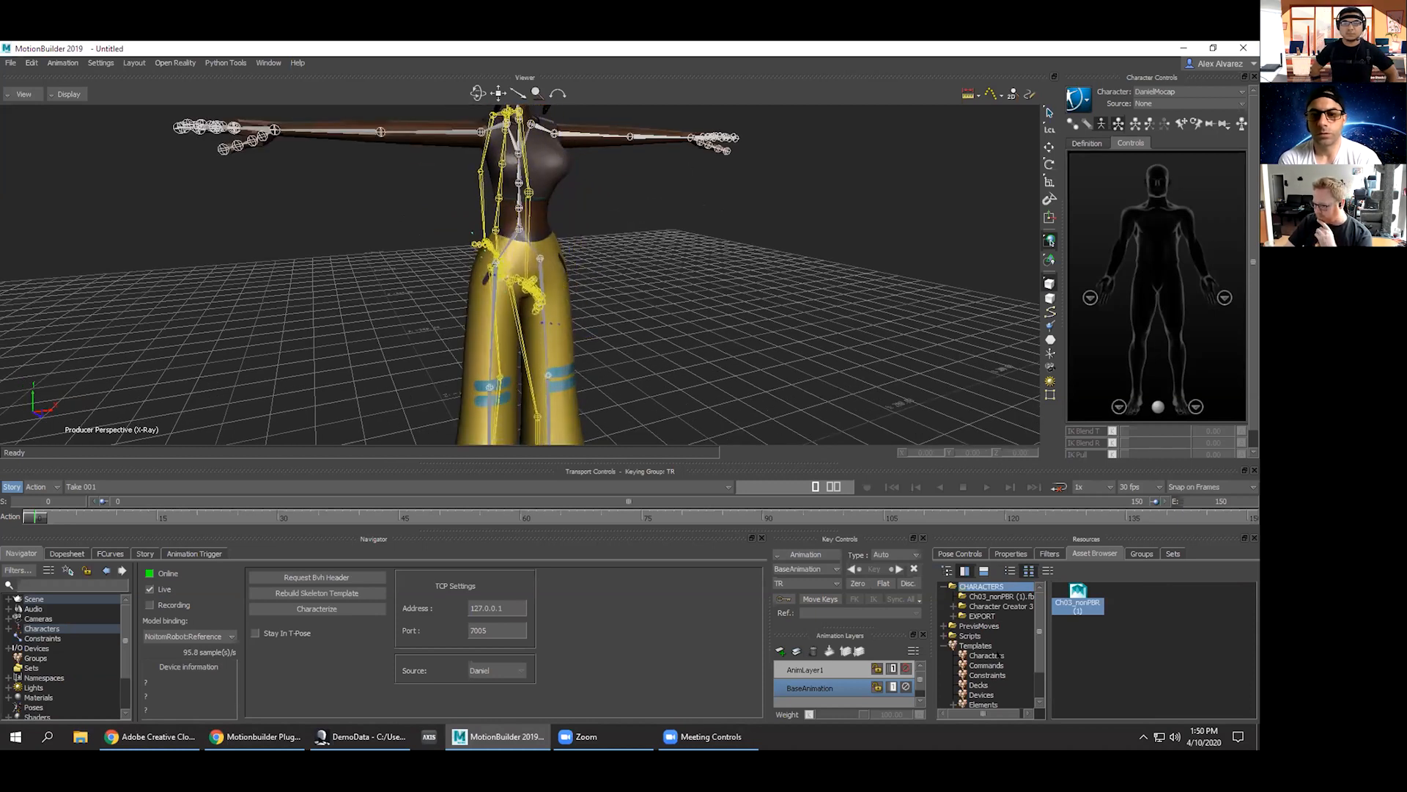
left_click(982, 655)
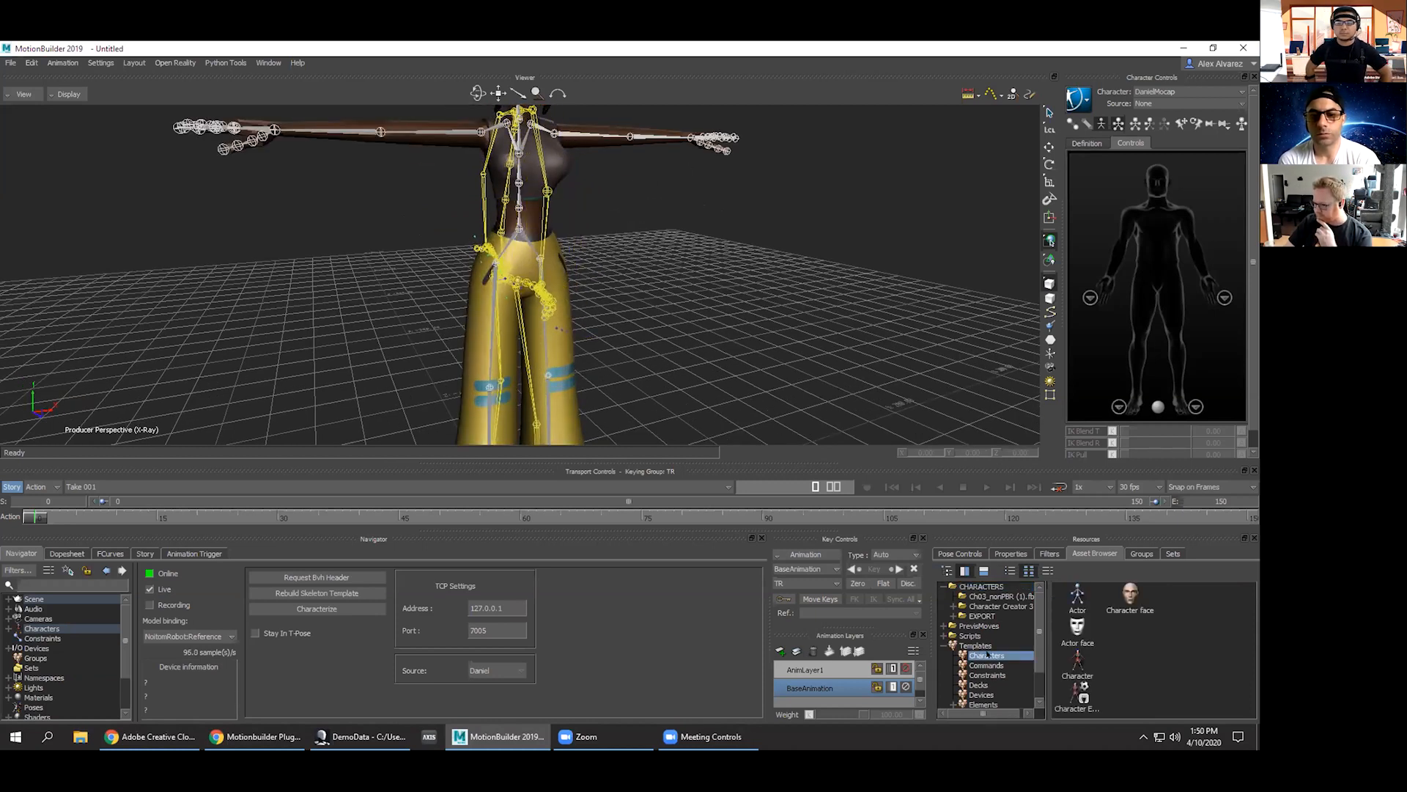
left_click(1076, 659)
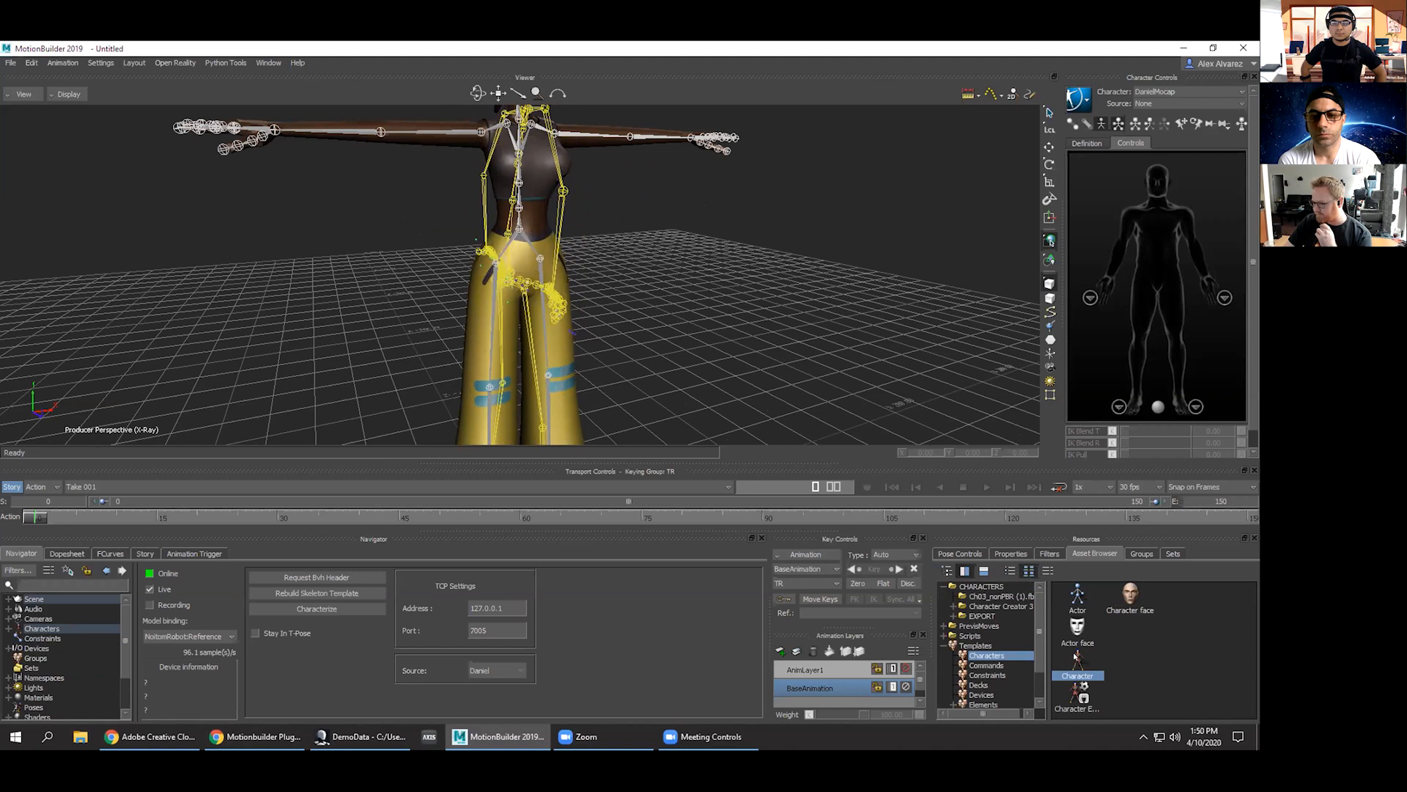
left_click(516, 247)
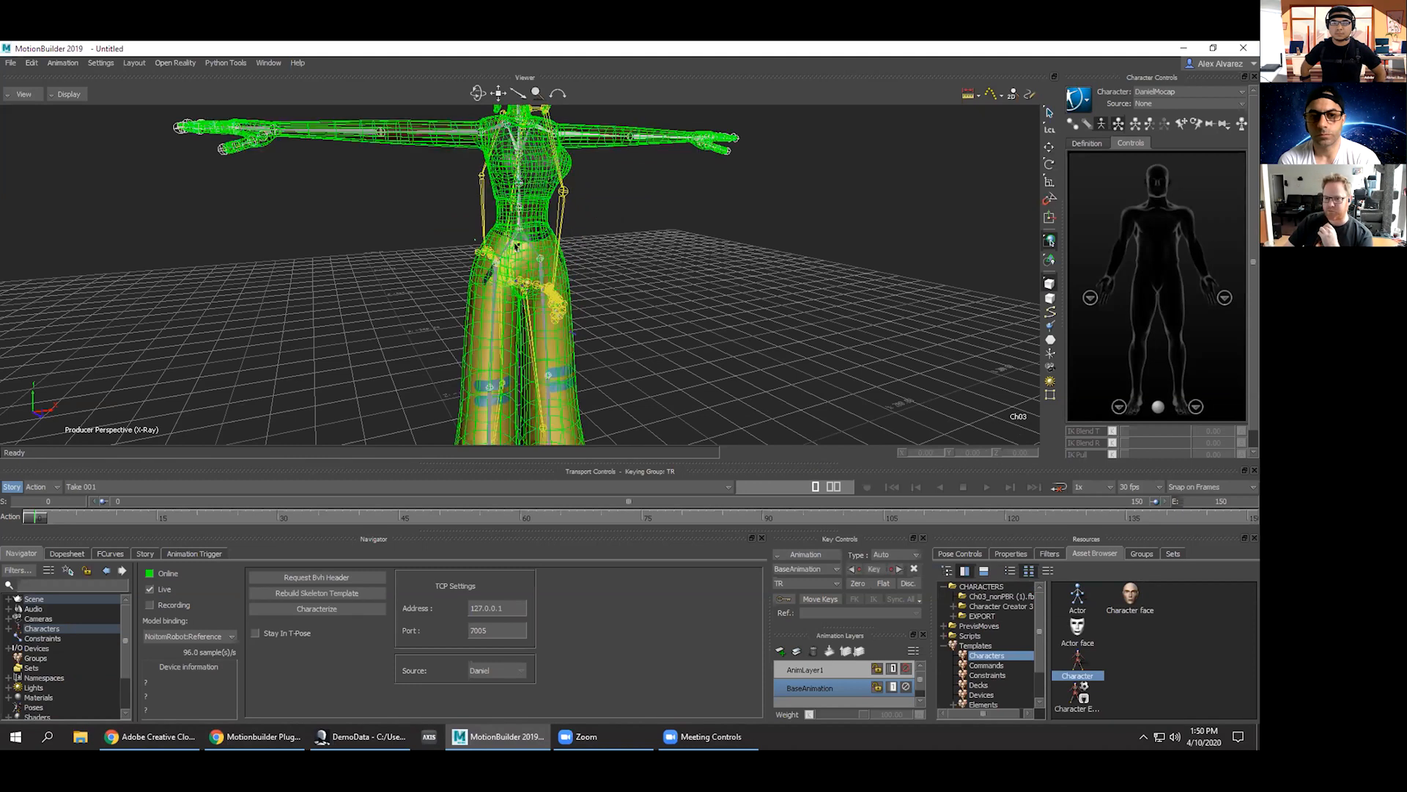
left_click(521, 236)
left_click_drag(522, 236, 522, 234)
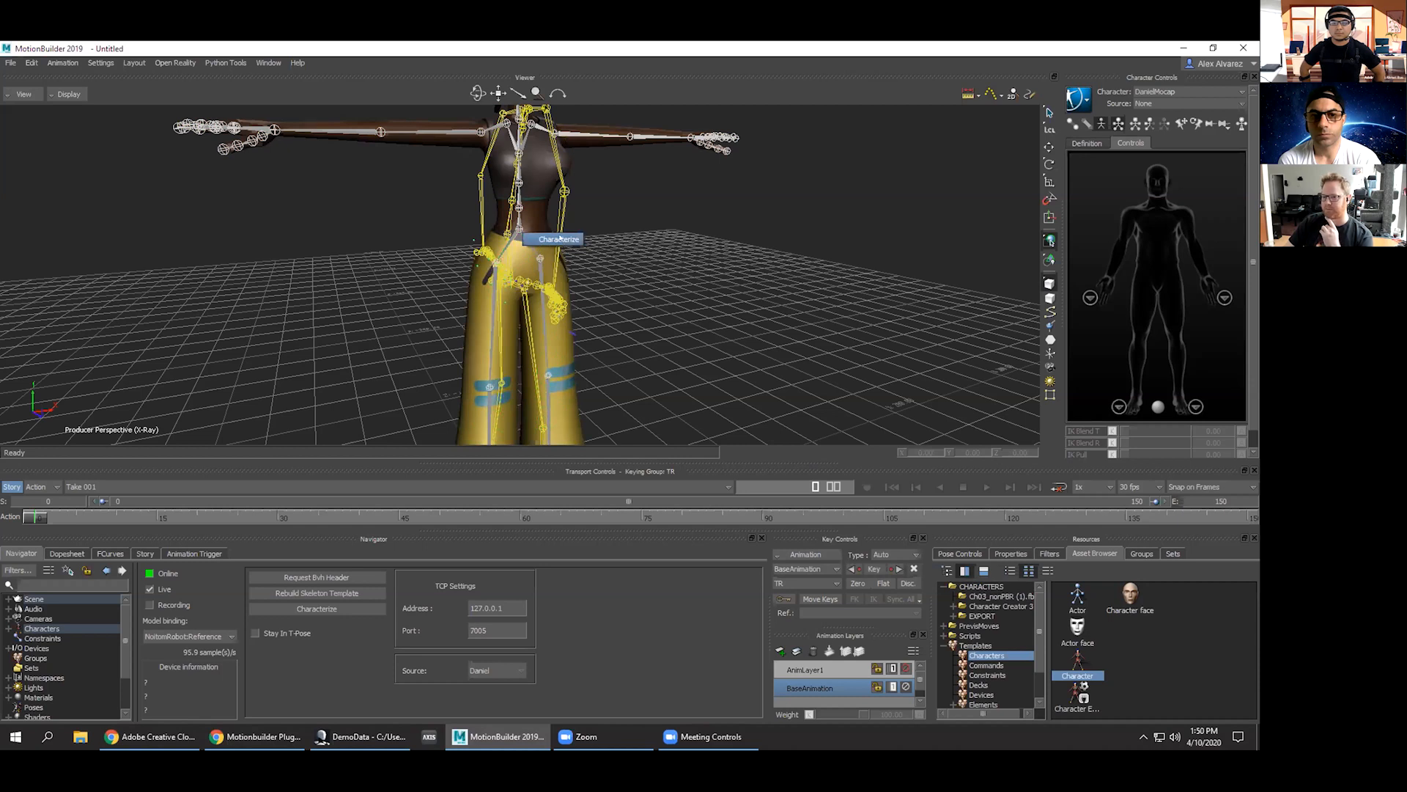
left_click(559, 238)
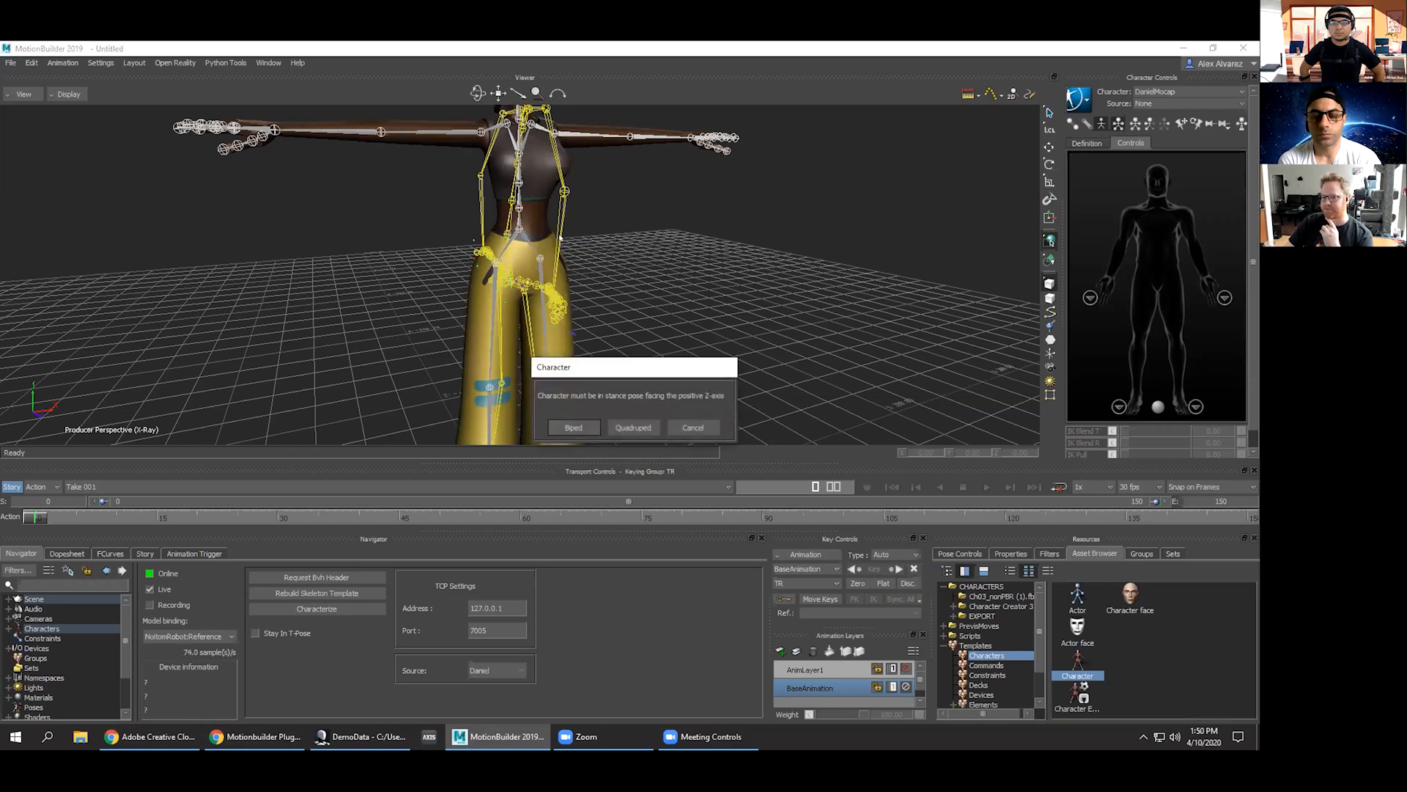
left_click(573, 426)
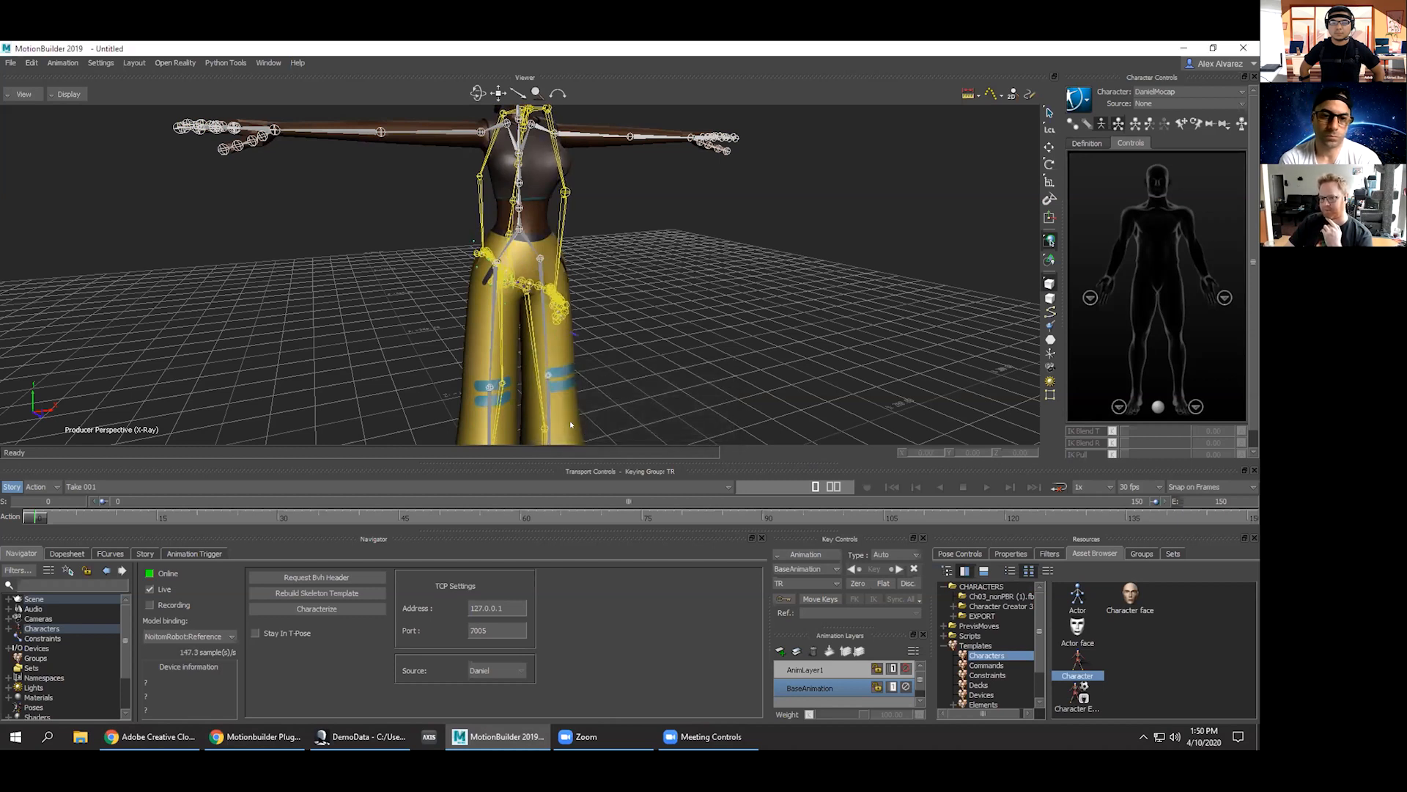
Rename the new character of the imported model as MixModel.
left_click(6, 628)
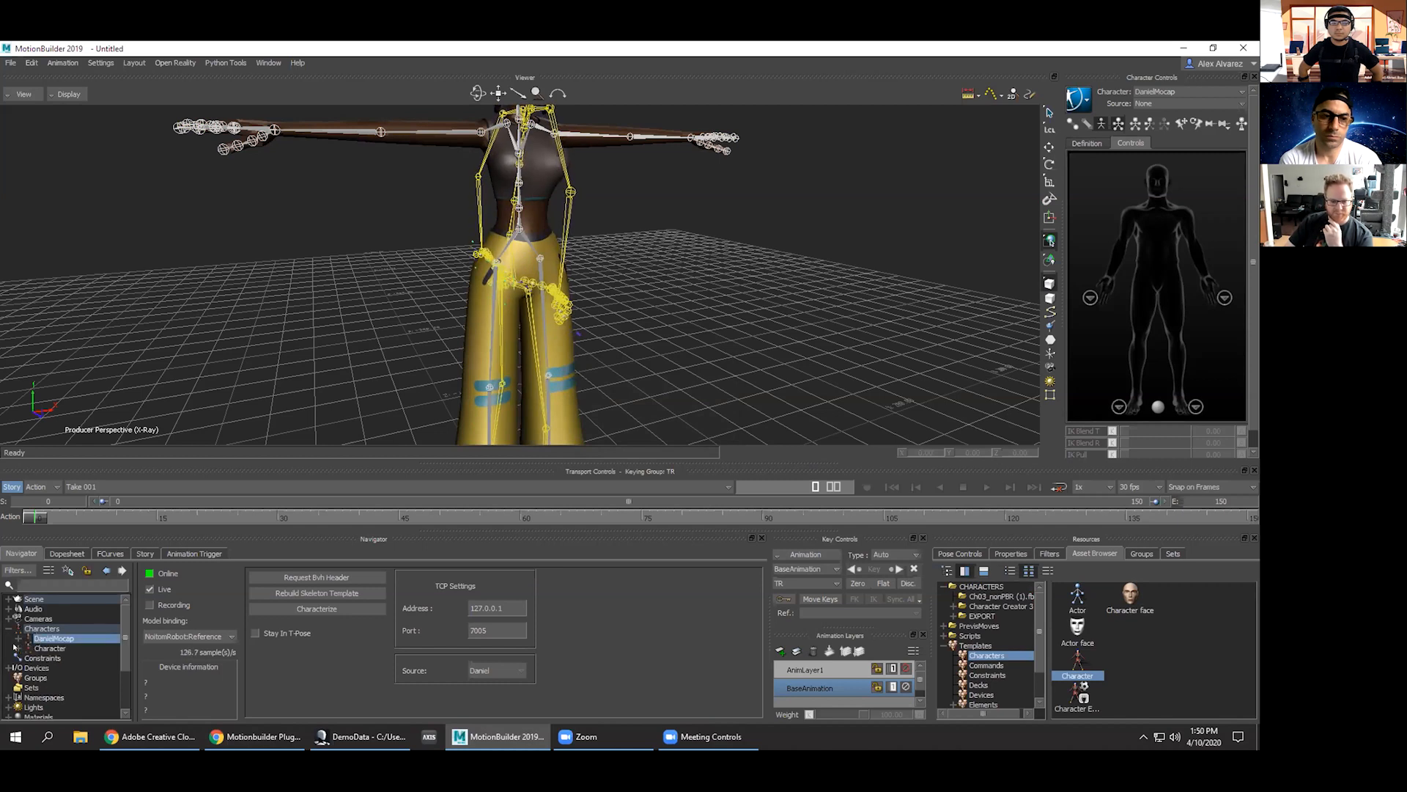
left_click(45, 648)
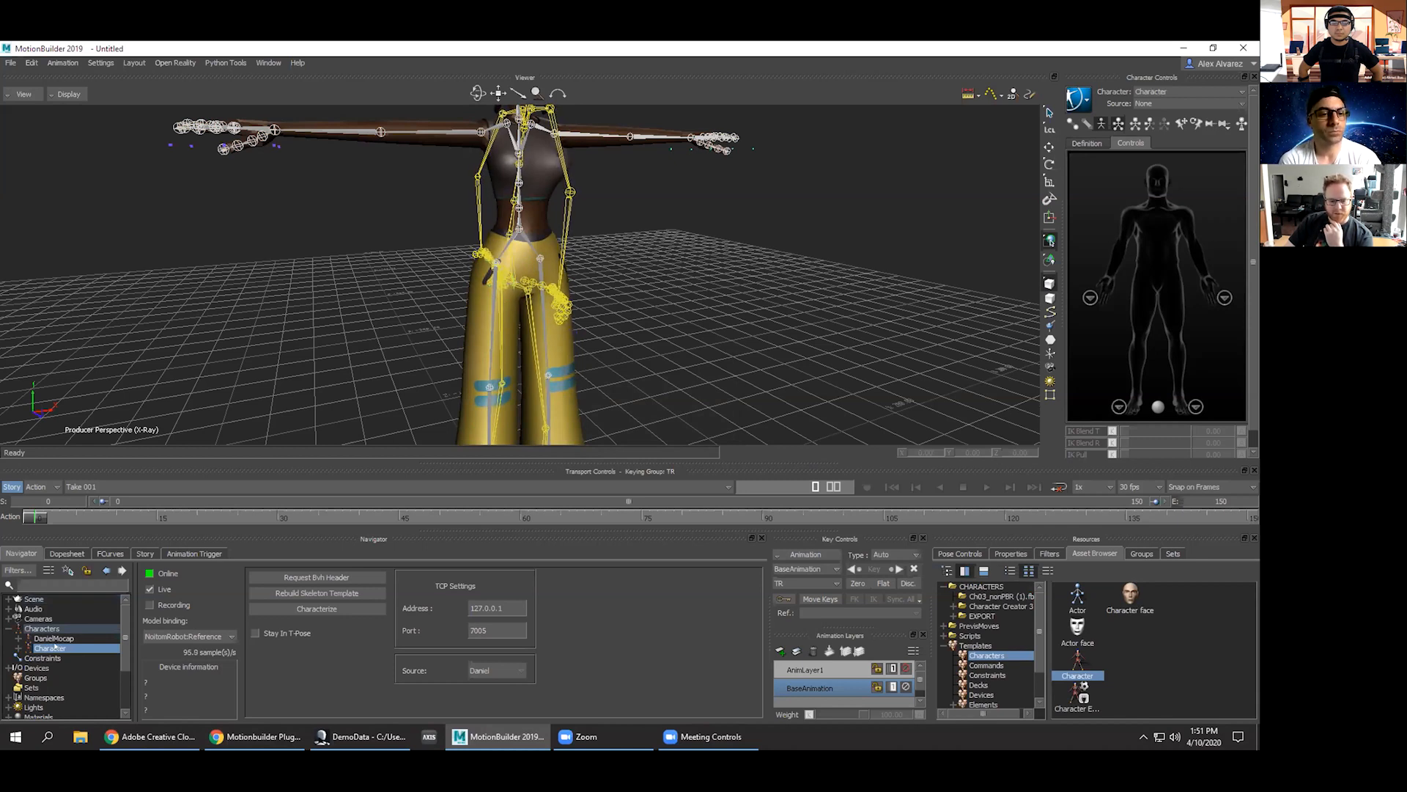
scroll(401, 240, "down", 3)
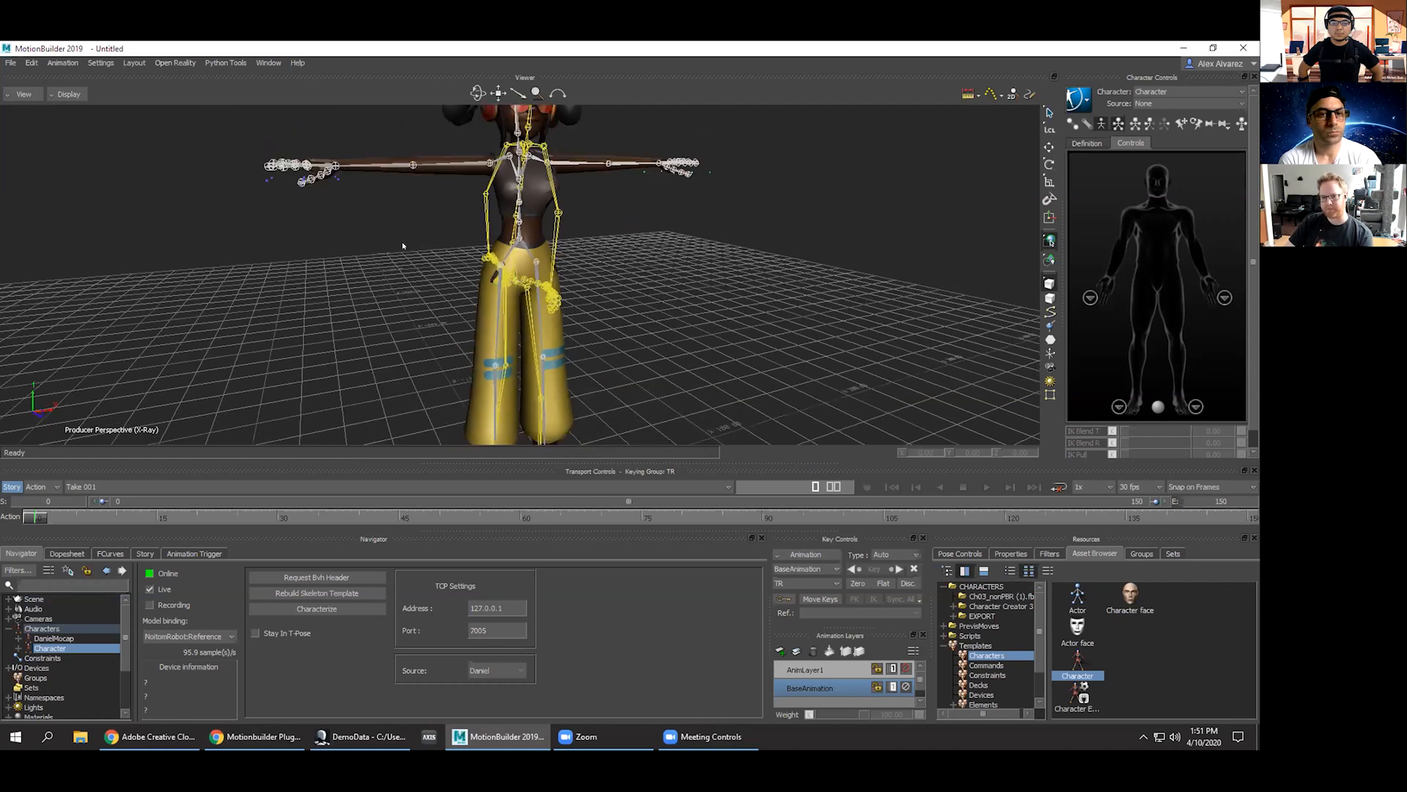
scroll(402, 252, "down", 3)
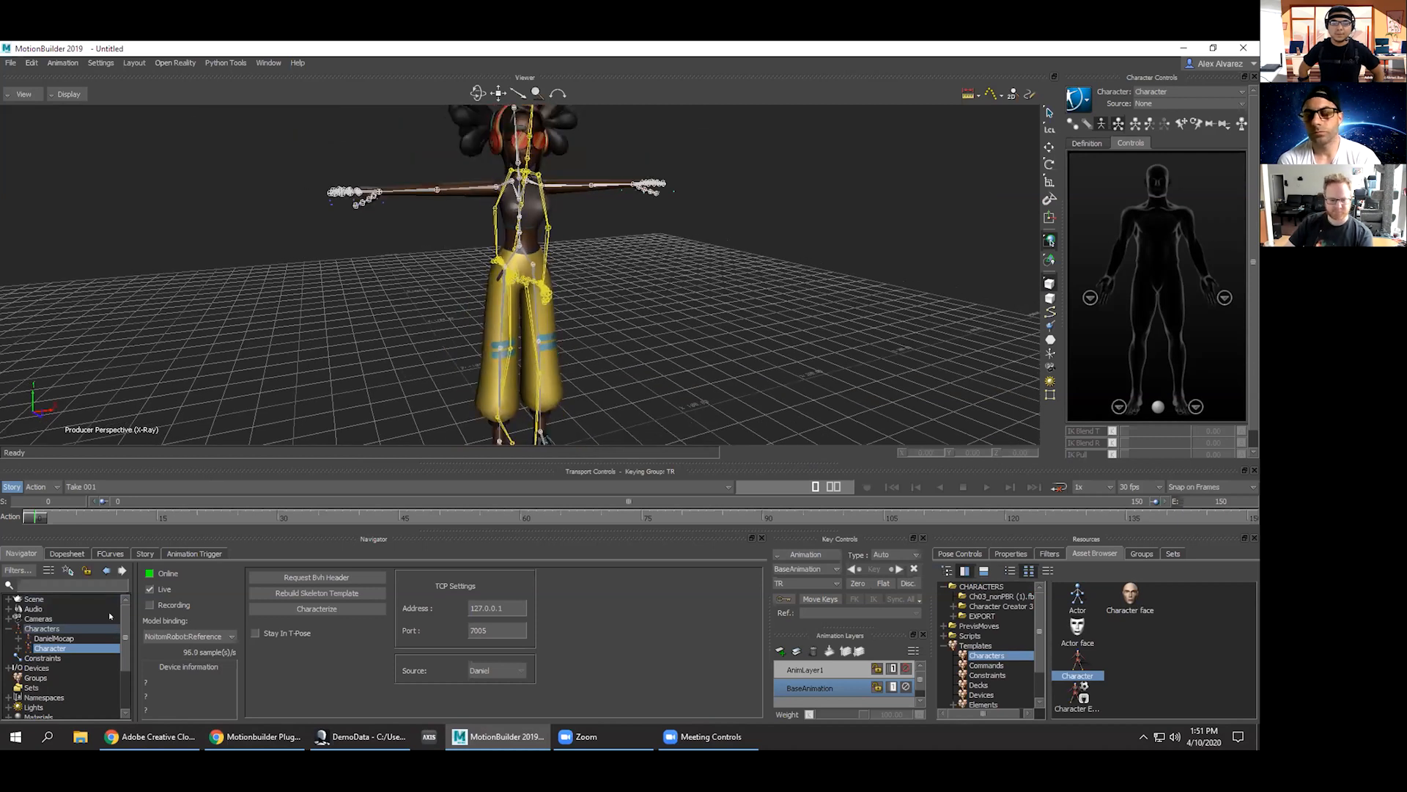
right_click(45, 648)
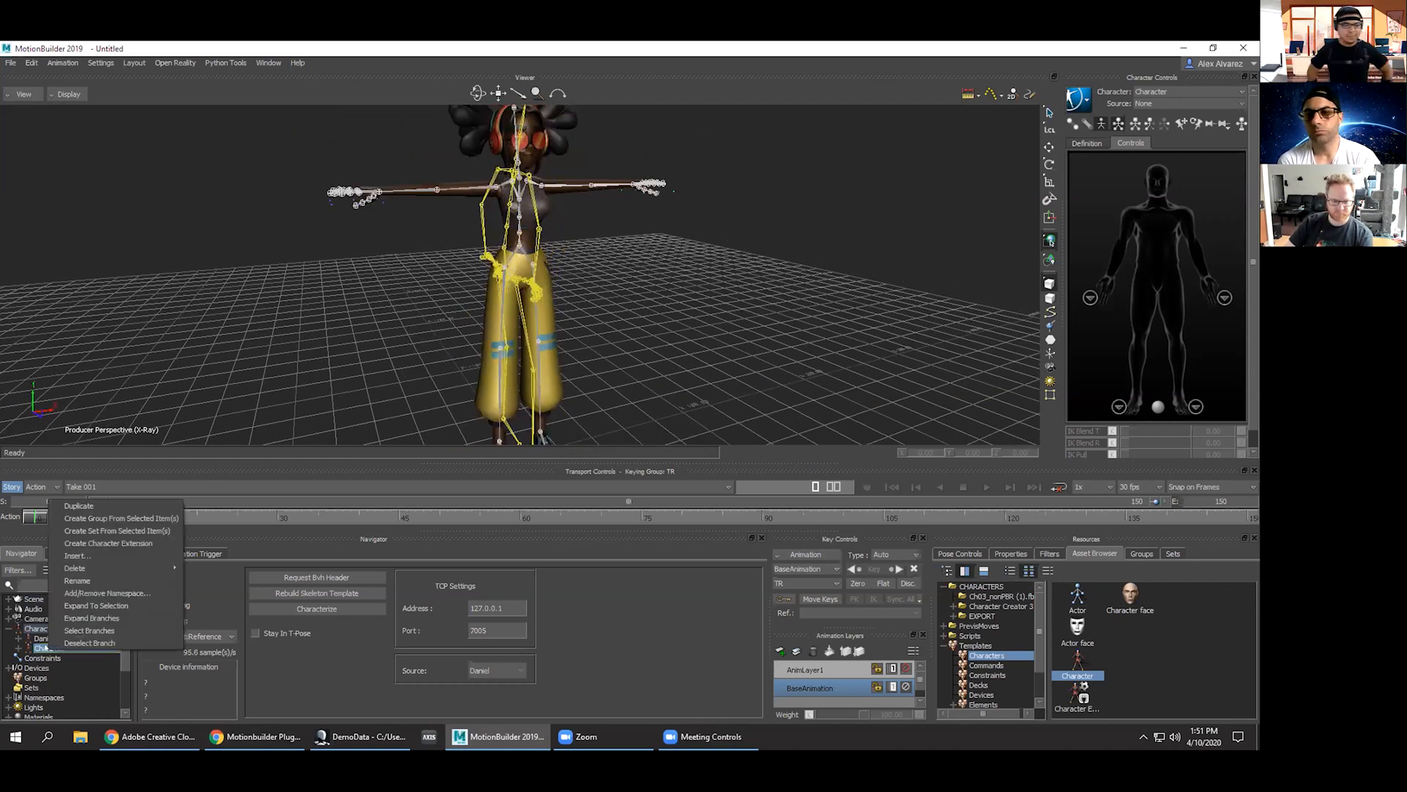
left_click(88, 580)
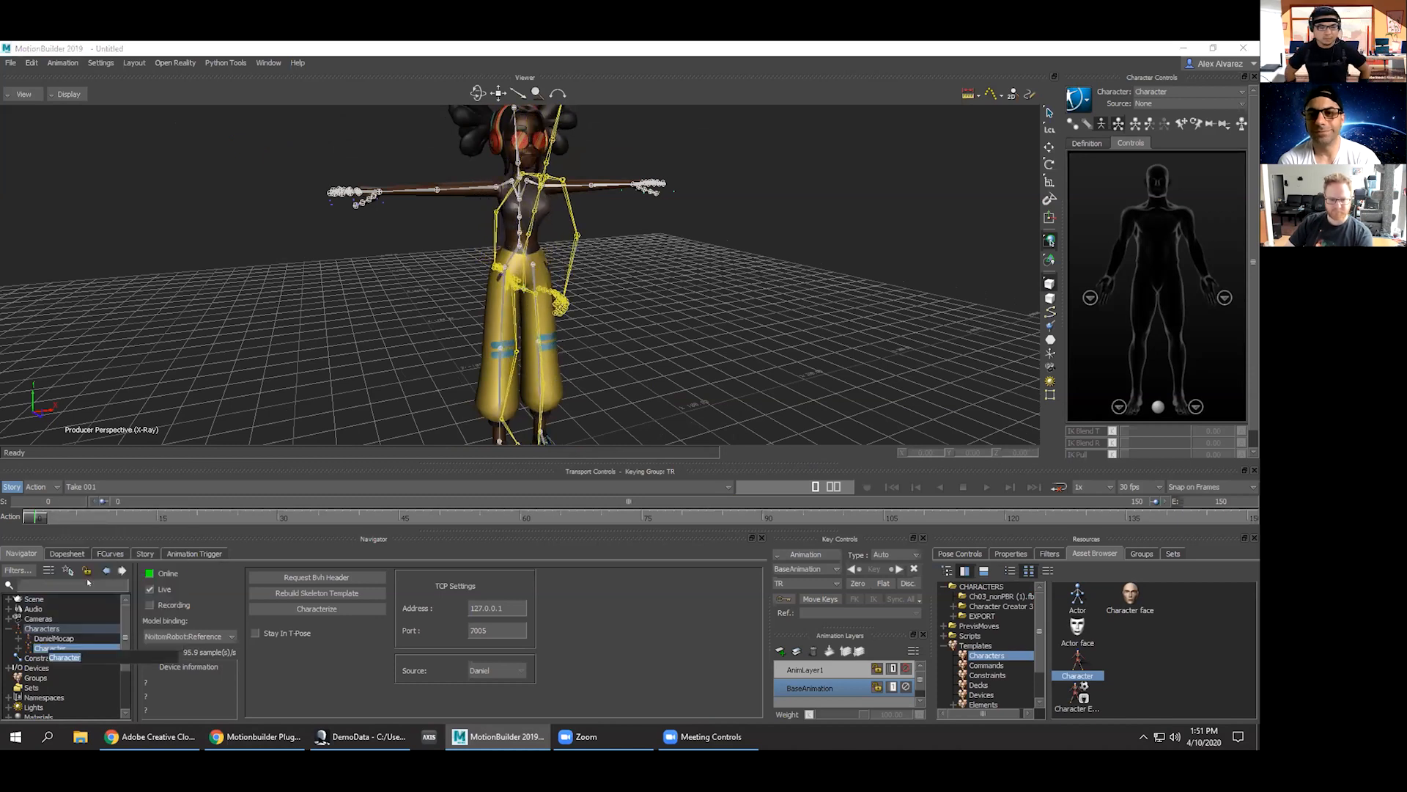
type("MixModel")
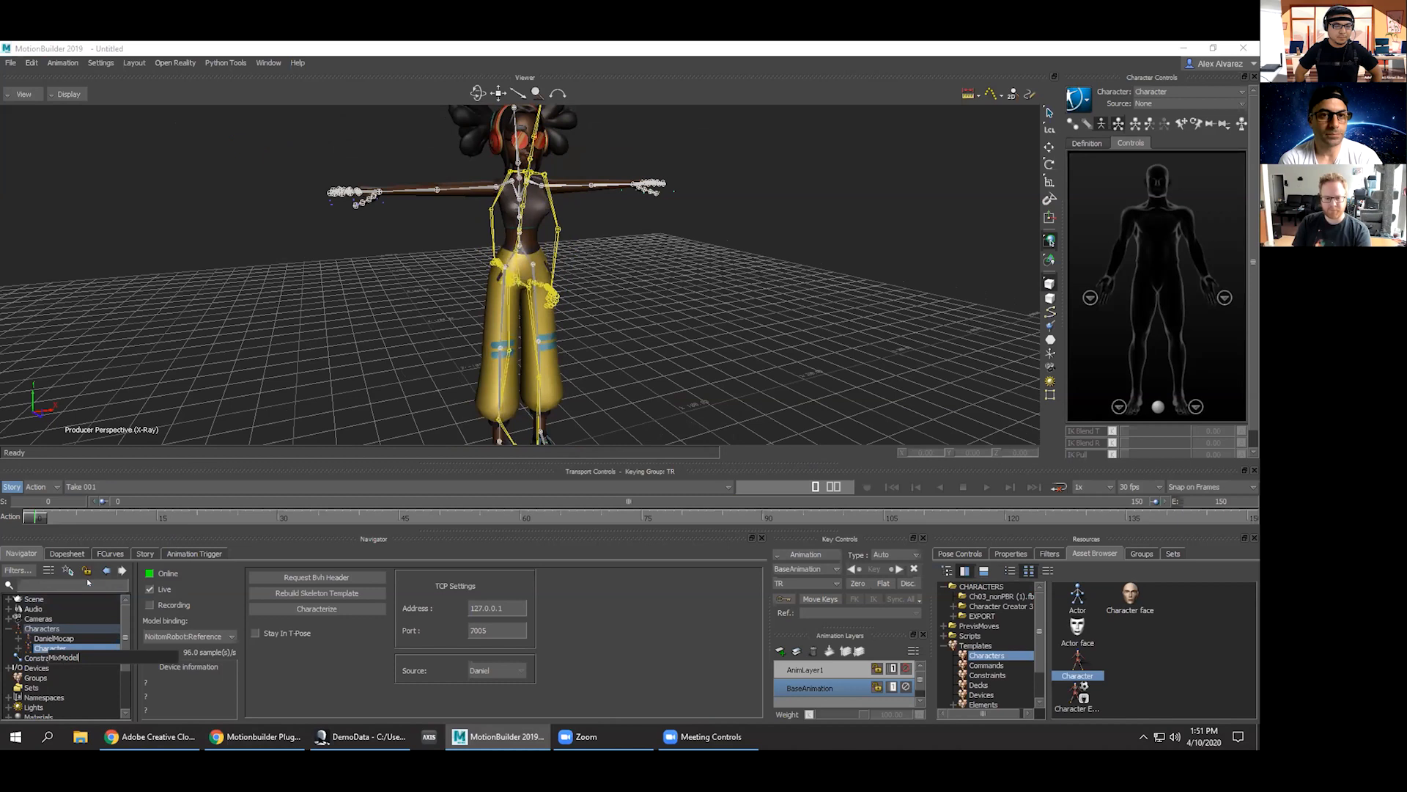
key("Return")
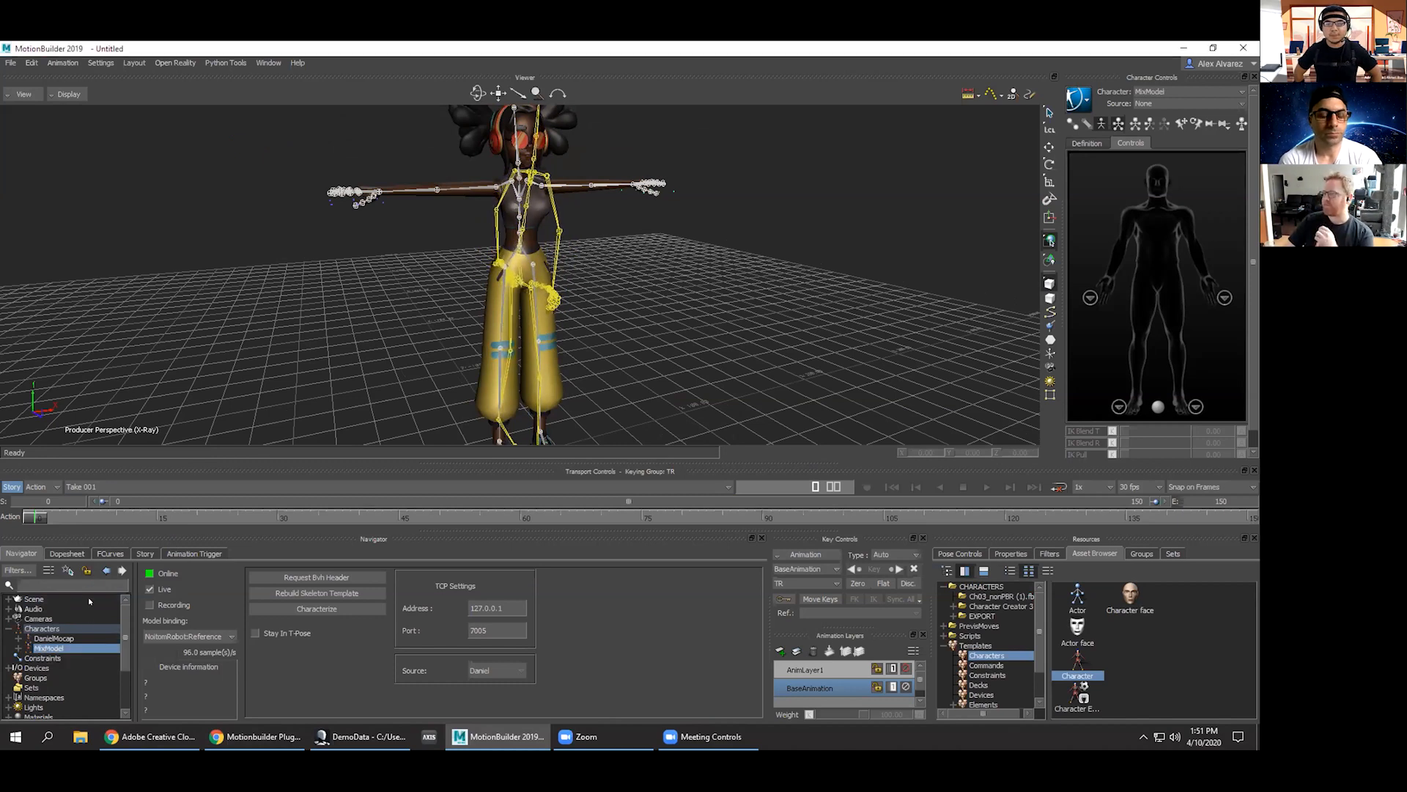
Set MixModel's source to the performer's mocap character and switch the viewer to Models Only, viewing the model from the front.
left_click(1159, 101)
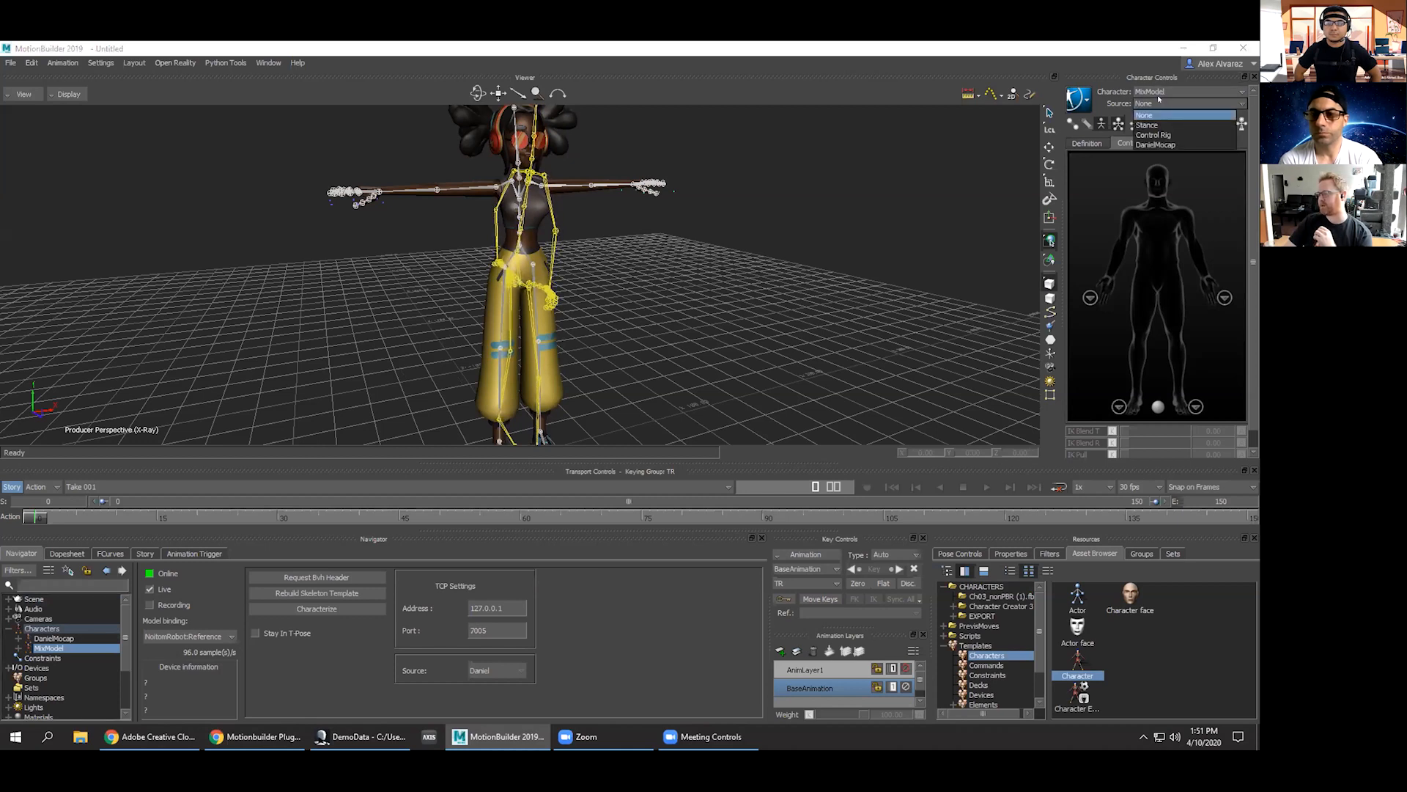
left_click(1155, 144)
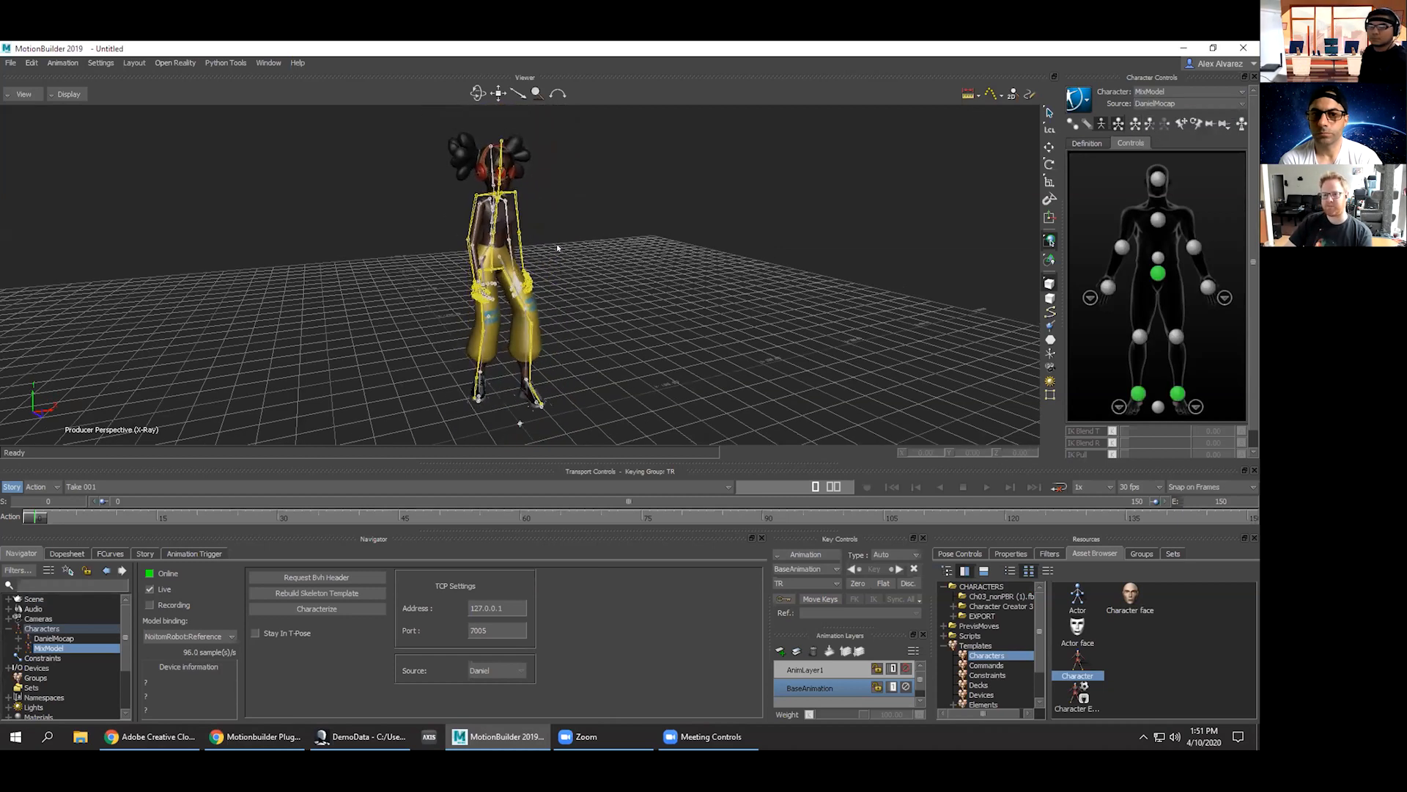
left_click(68, 95)
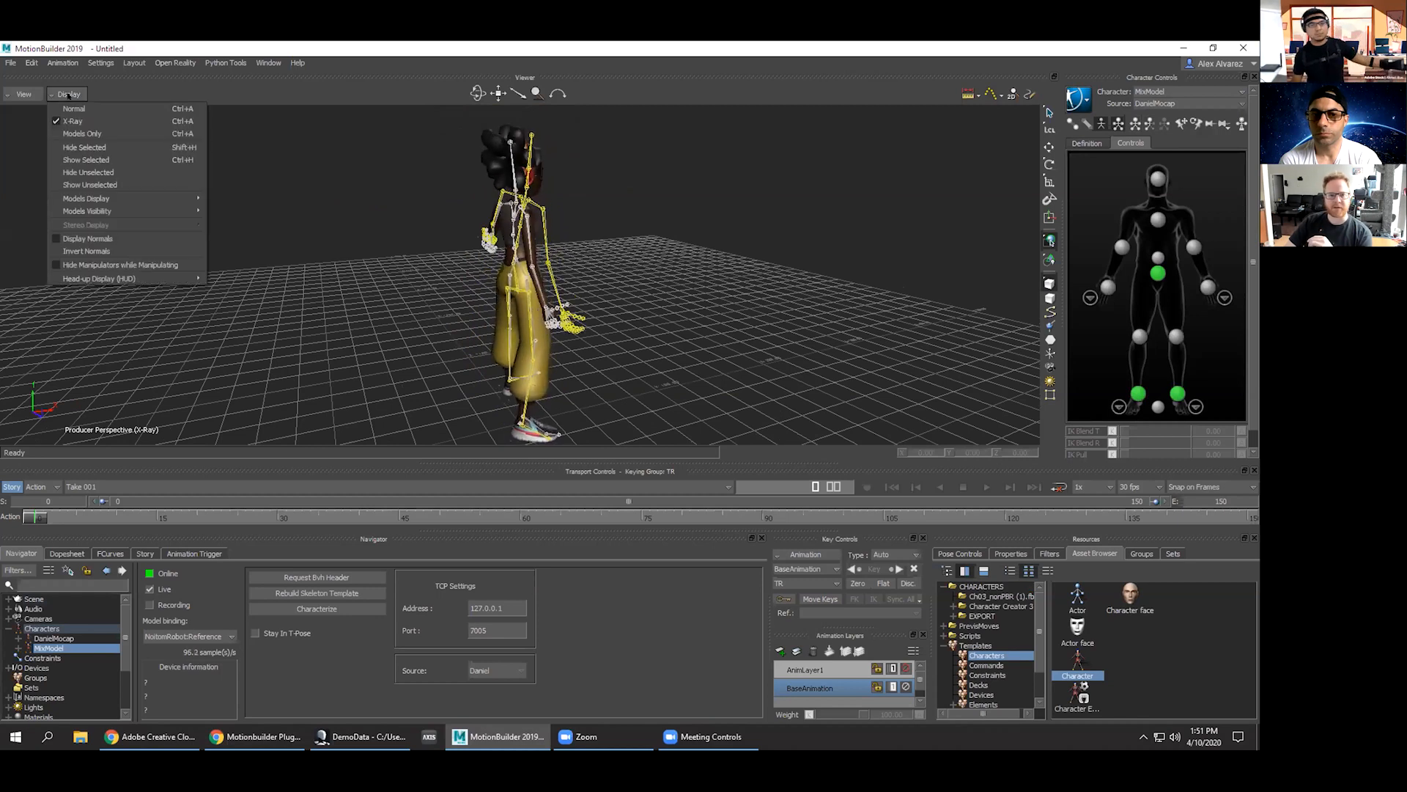
left_click(74, 133)
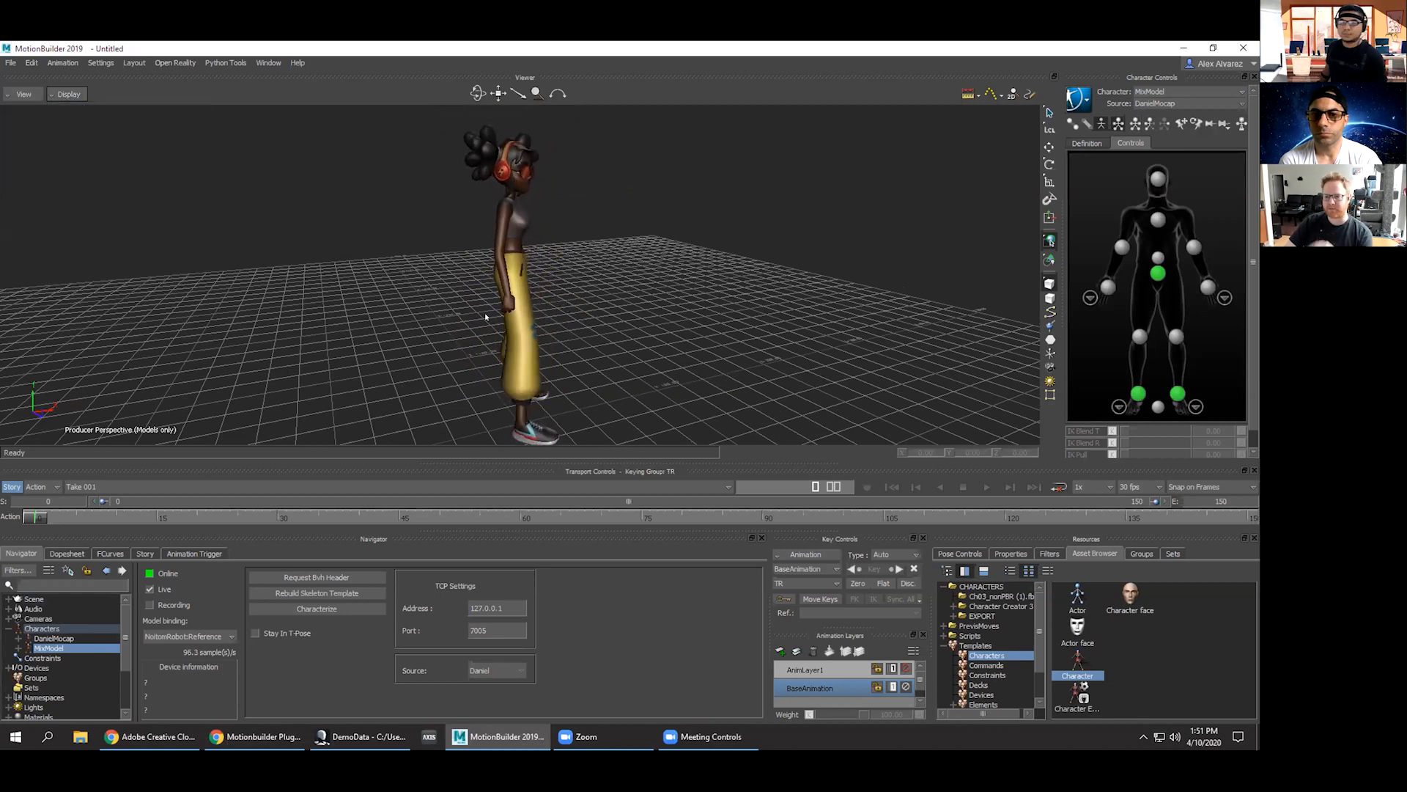
left_click_drag(640, 321, 453, 355, "alt")
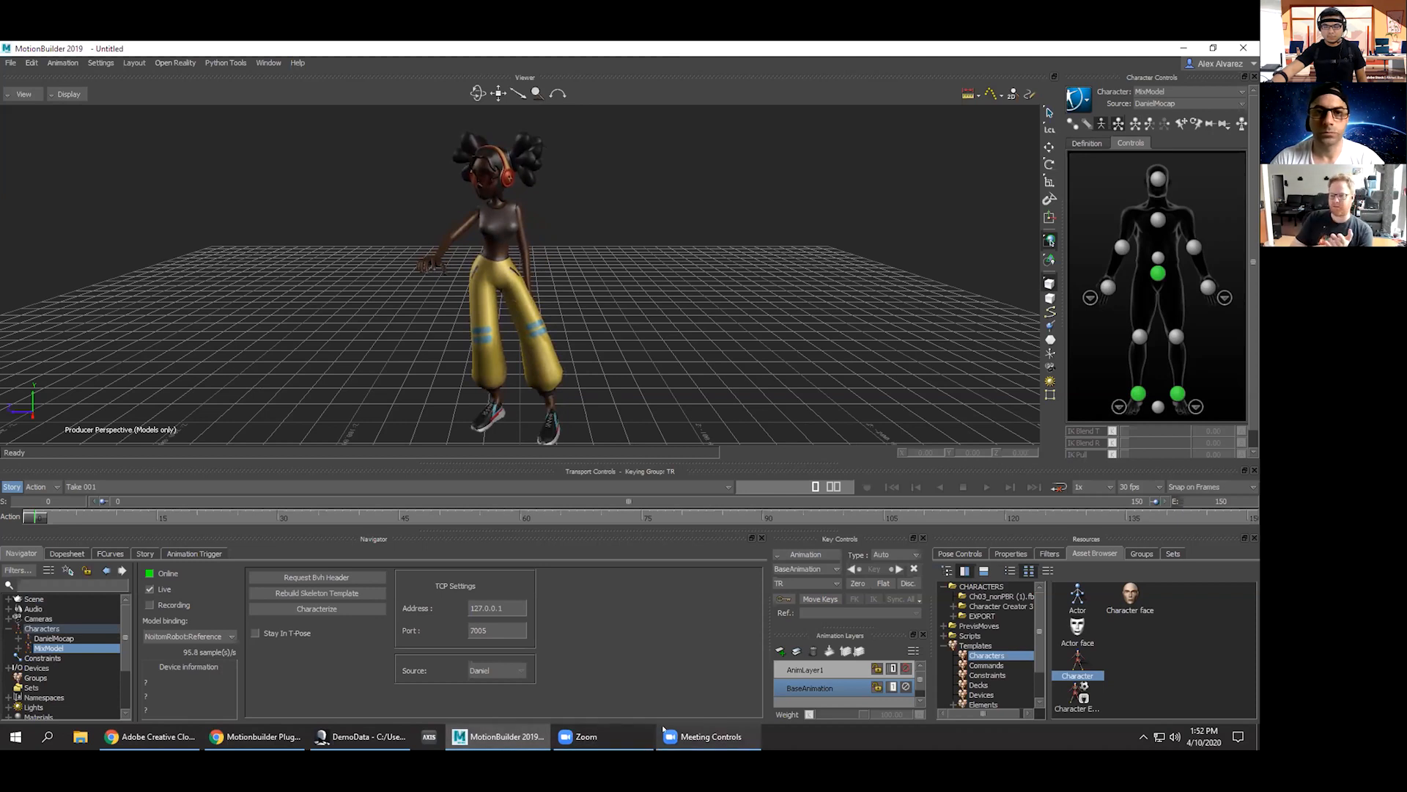
left_click(662, 730)
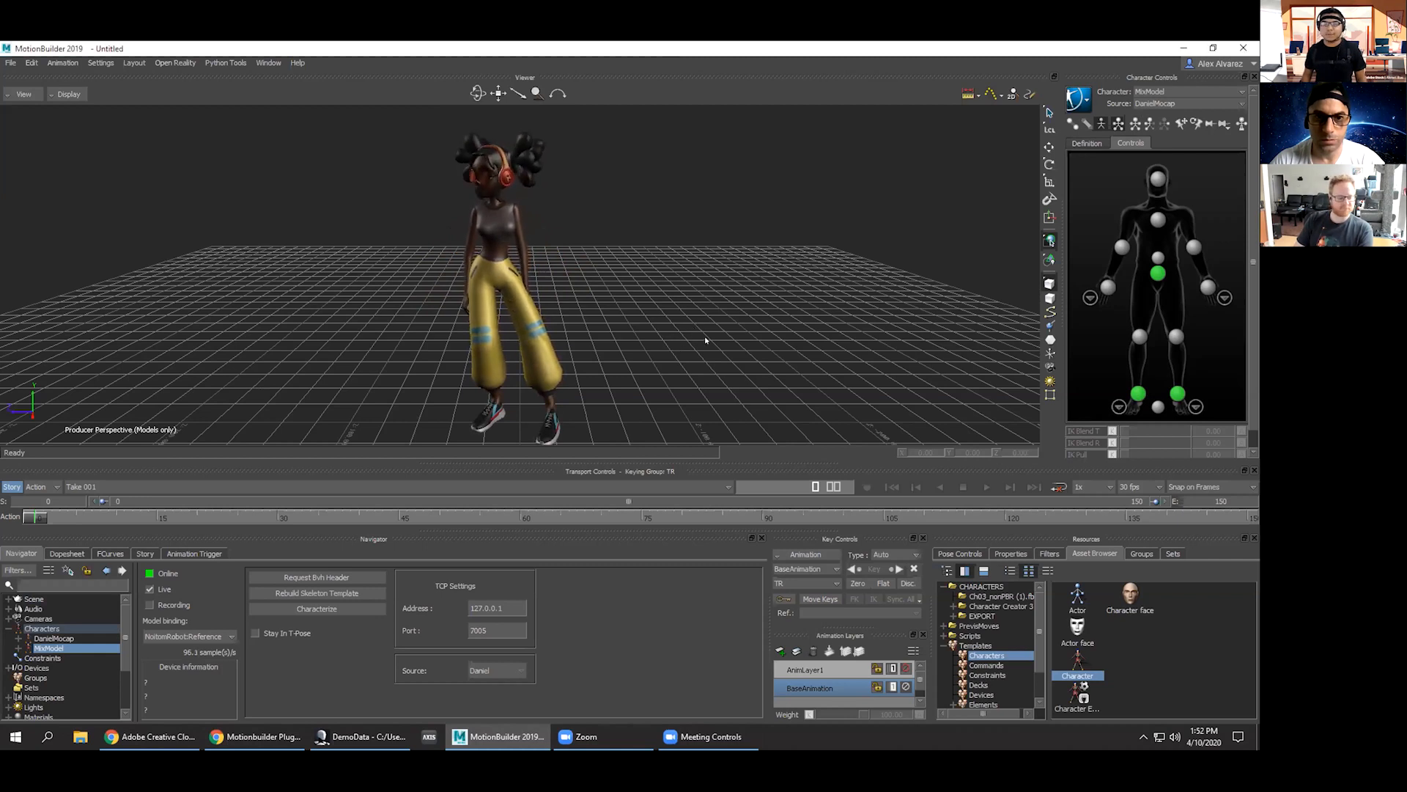
left_click_drag(707, 337, 634, 367, "alt")
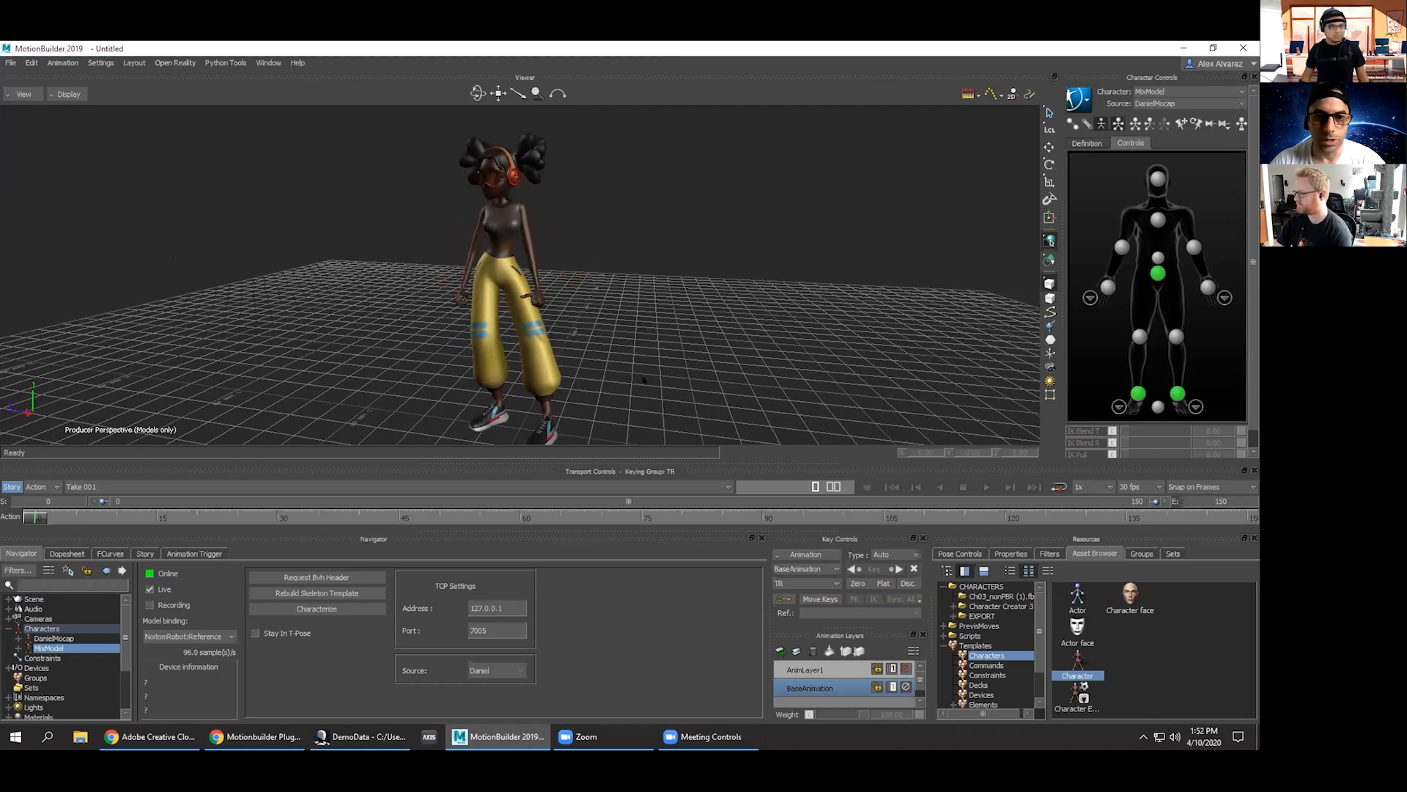
scroll(620, 362, "down", 2)
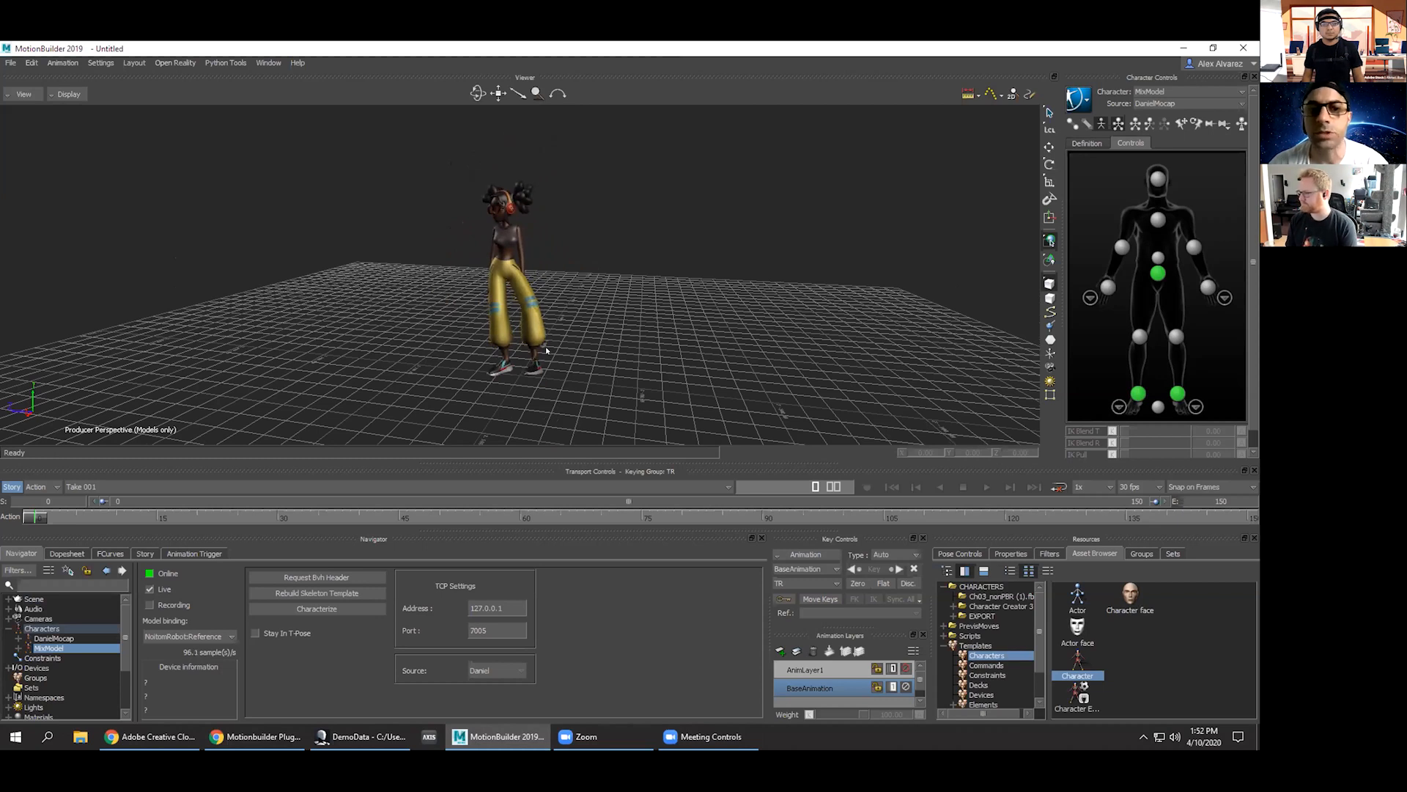
scroll(546, 351, "up", 2)
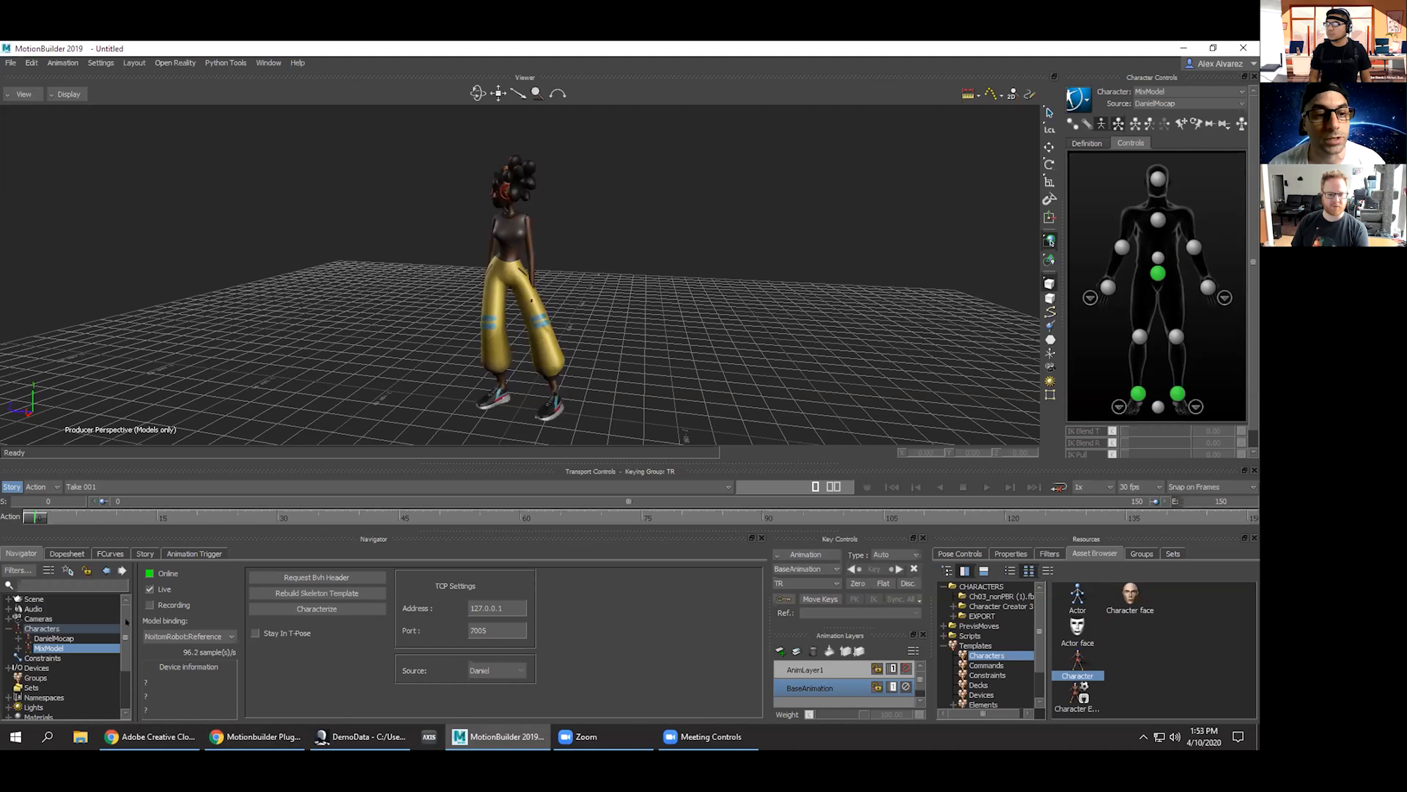
Rename the scene's existing take, Take 001, as girl1.
scroll(126, 643, "down", 3)
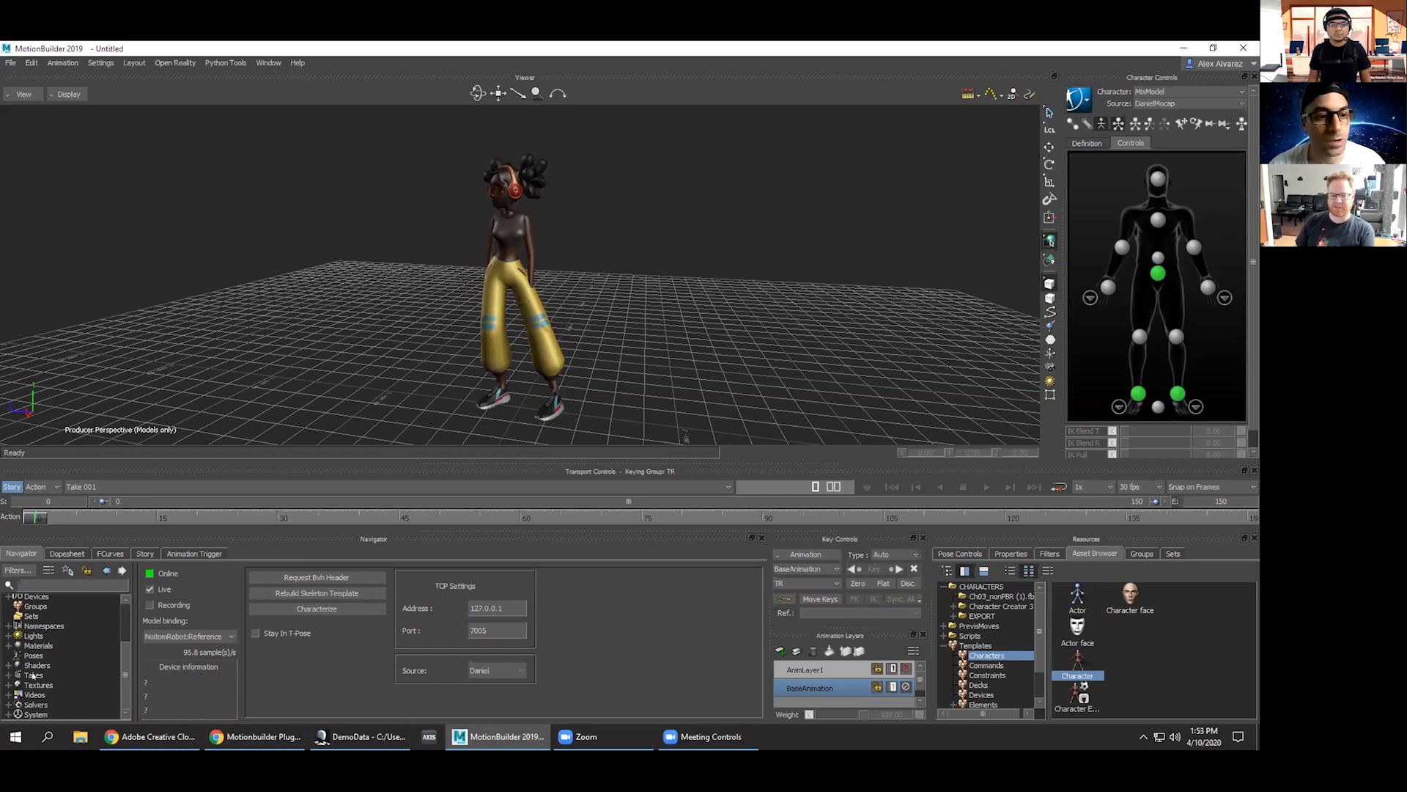
left_click(15, 675)
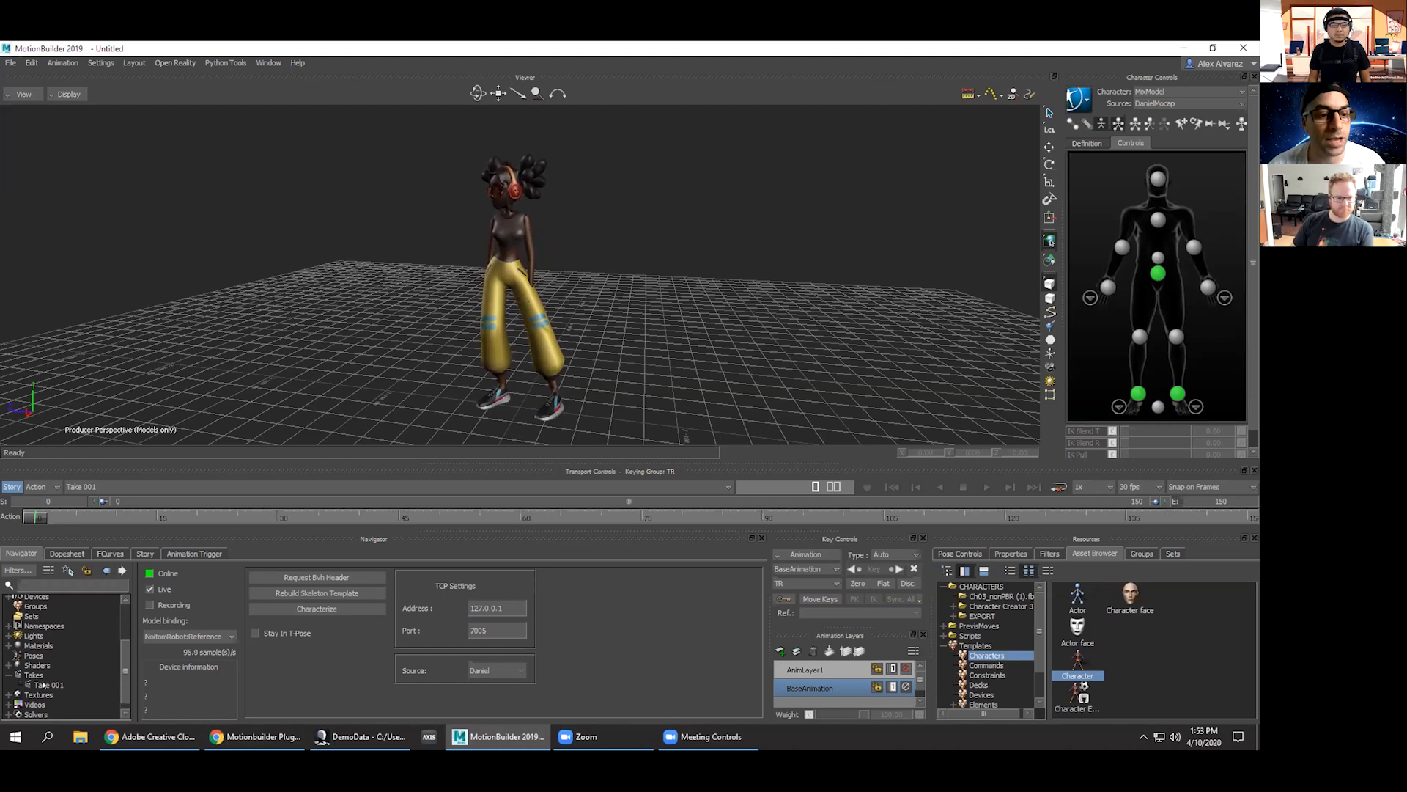
left_click(52, 684)
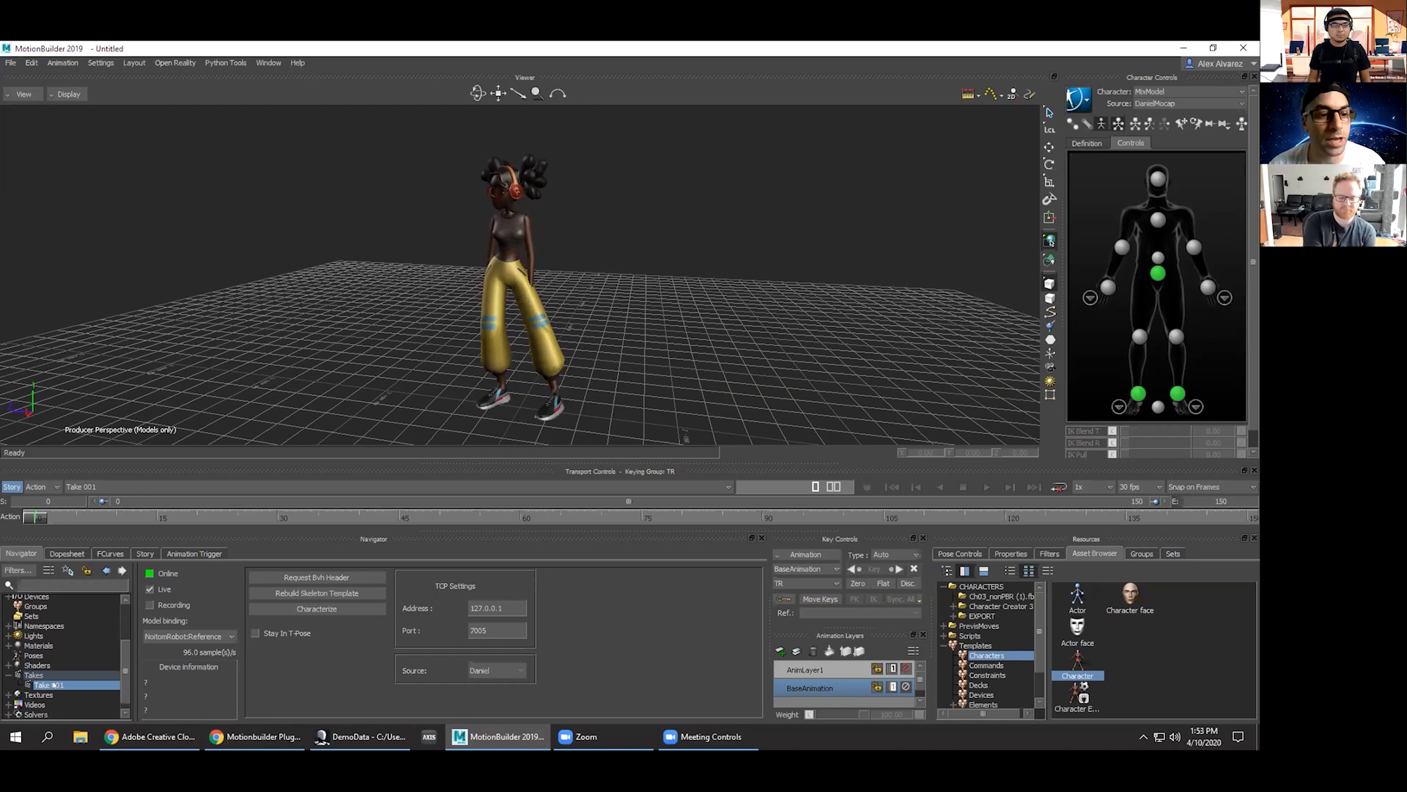
right_click(53, 685)
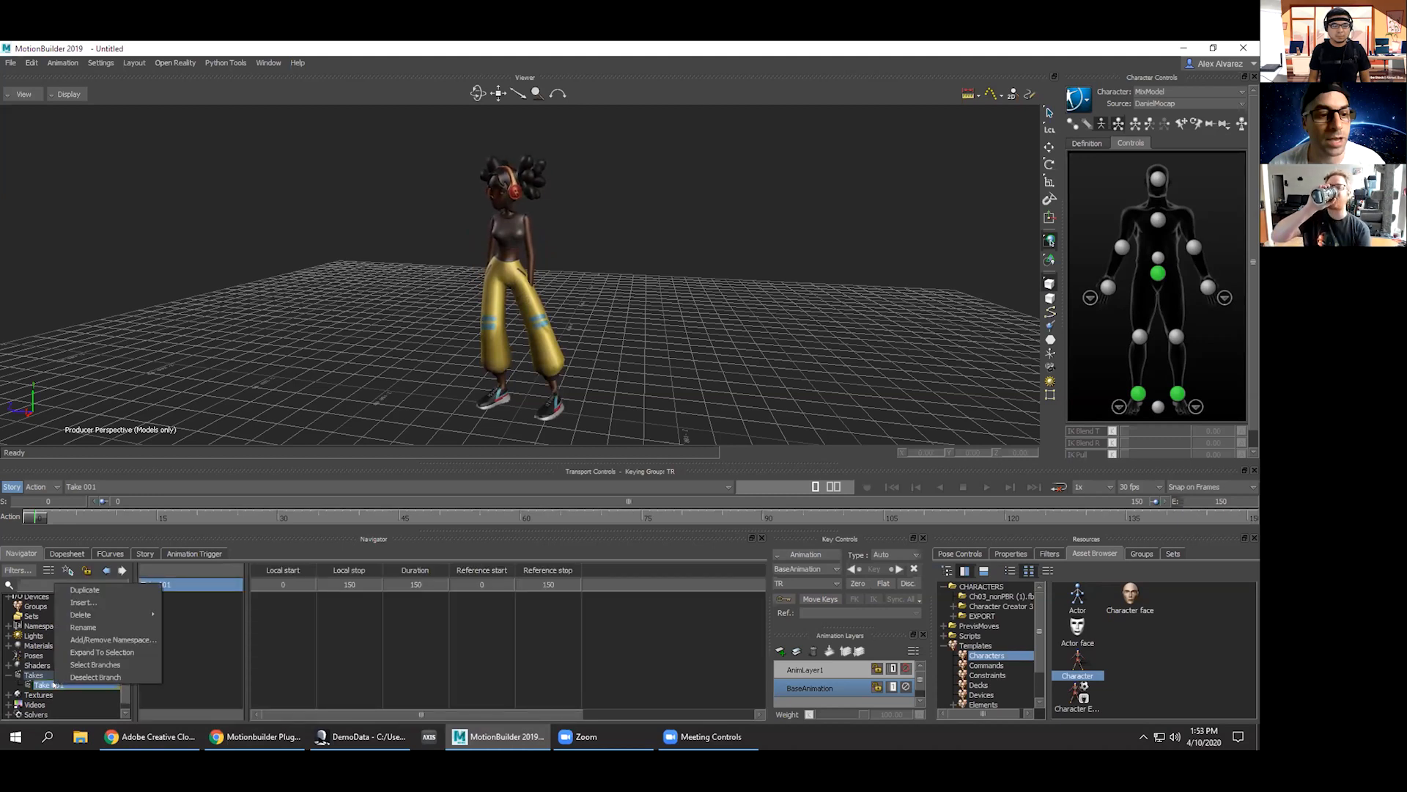
left_click(84, 626)
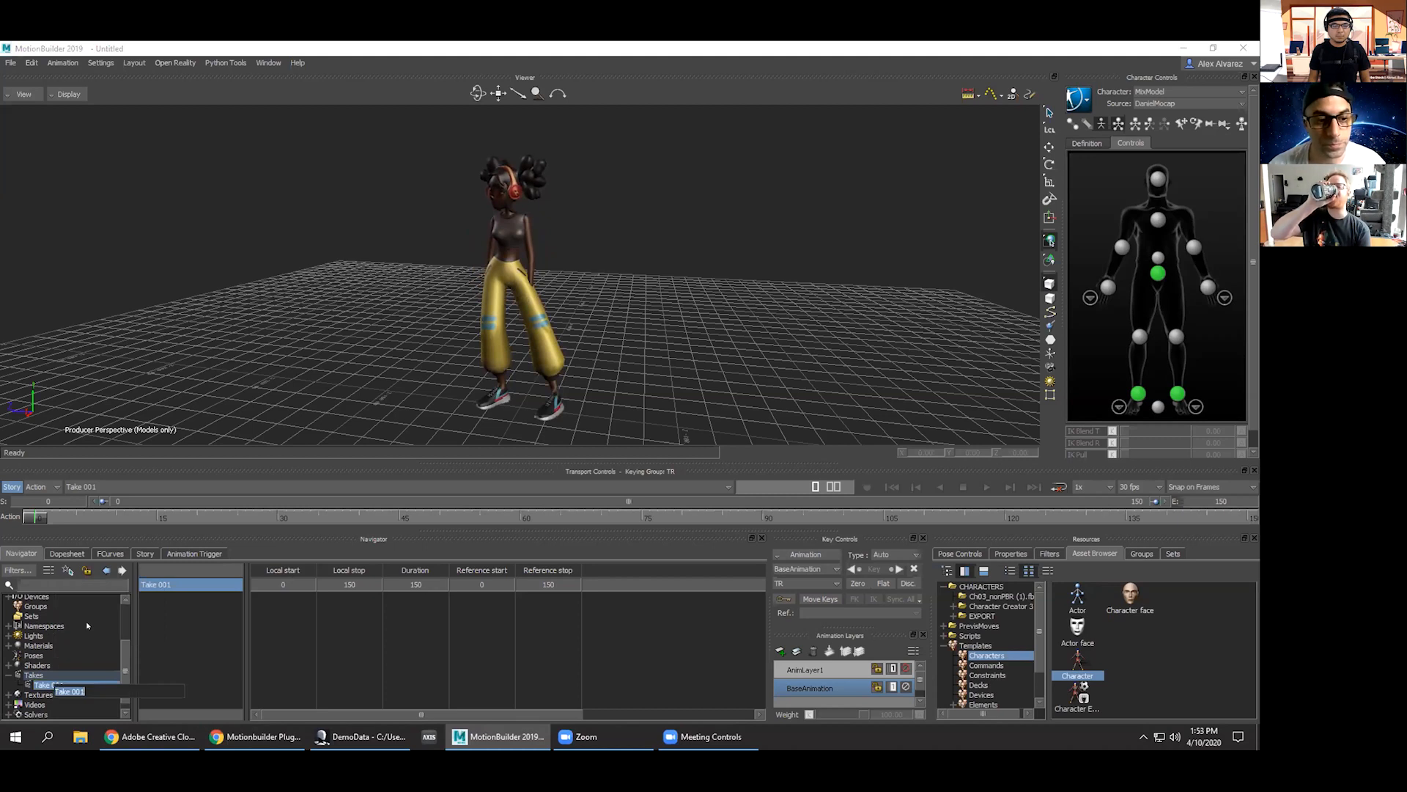
type("g")
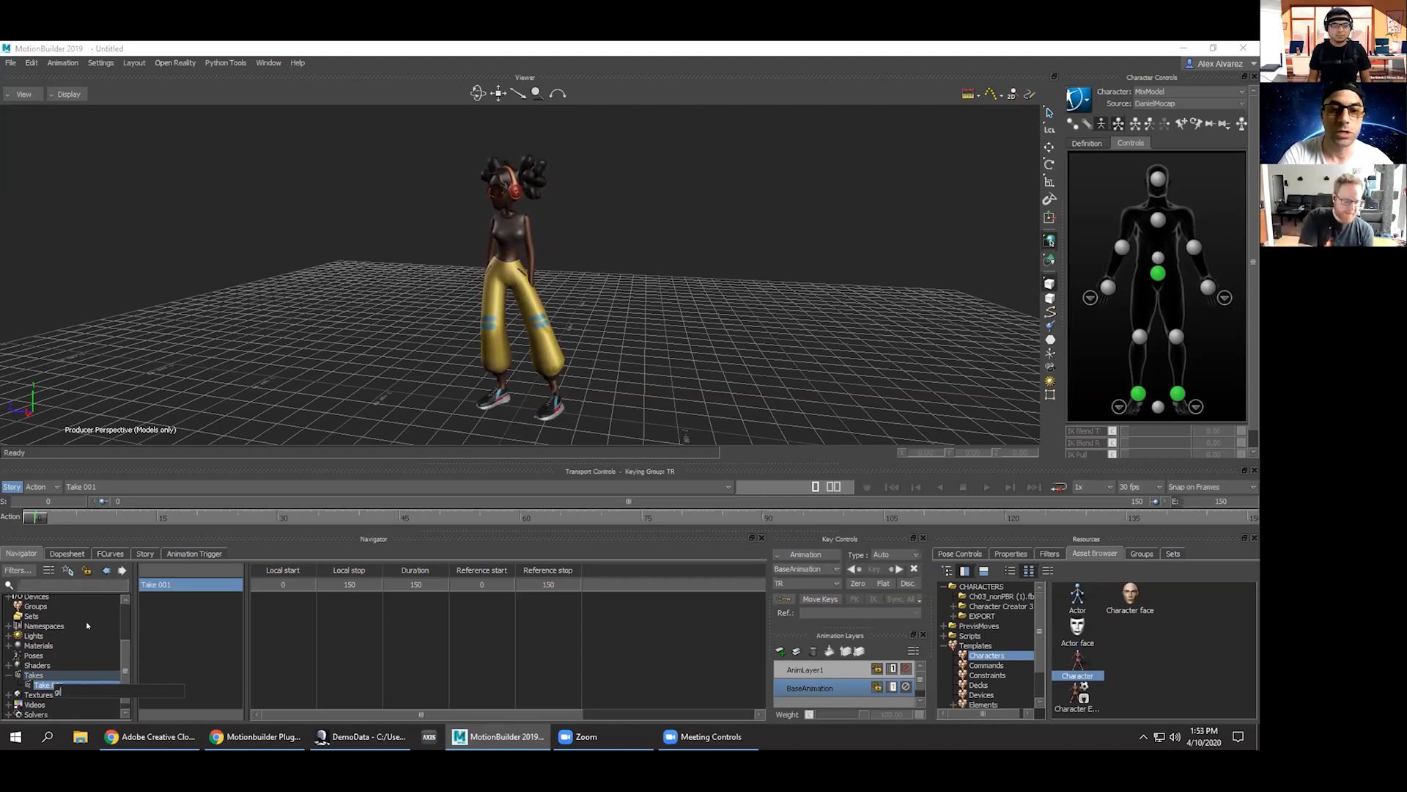
type("irl1")
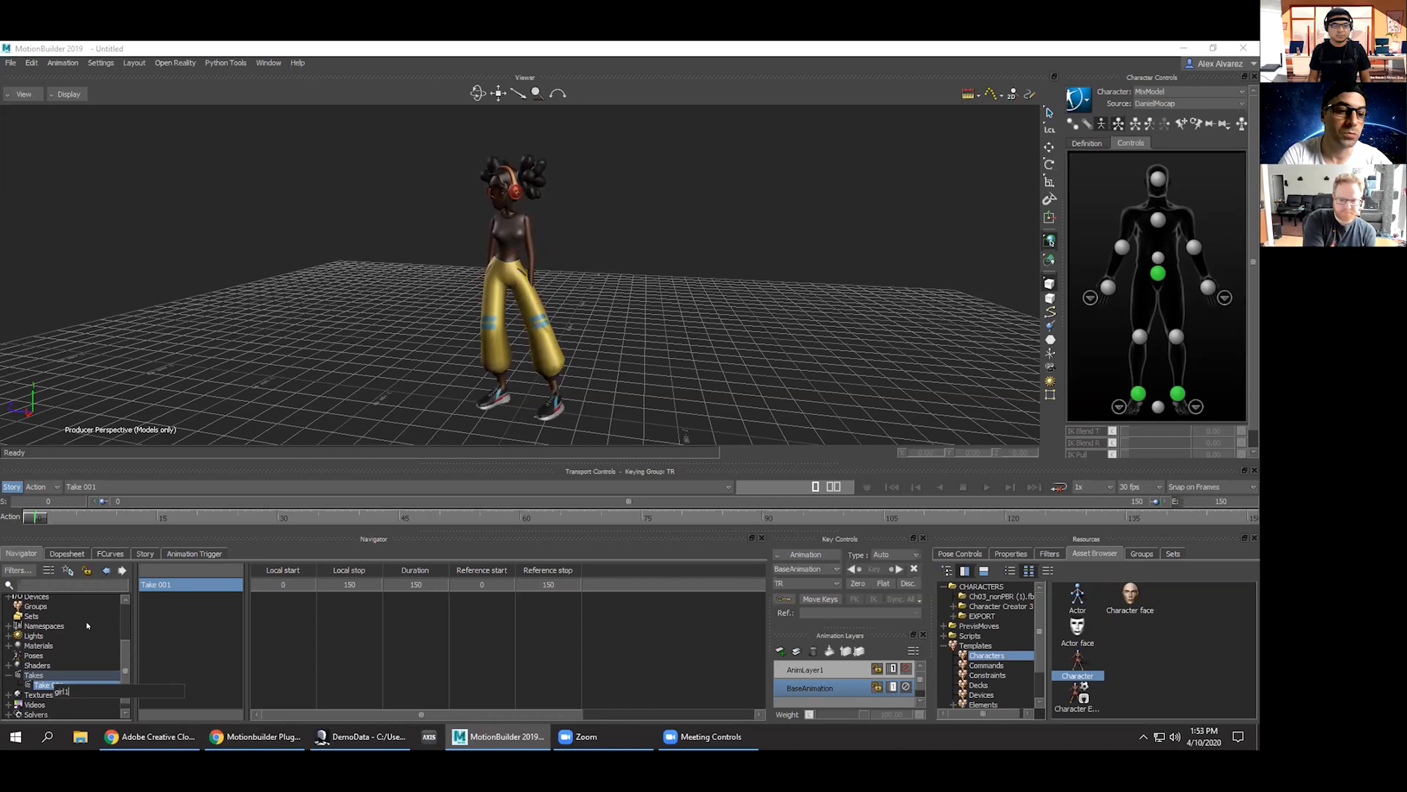
key("Return")
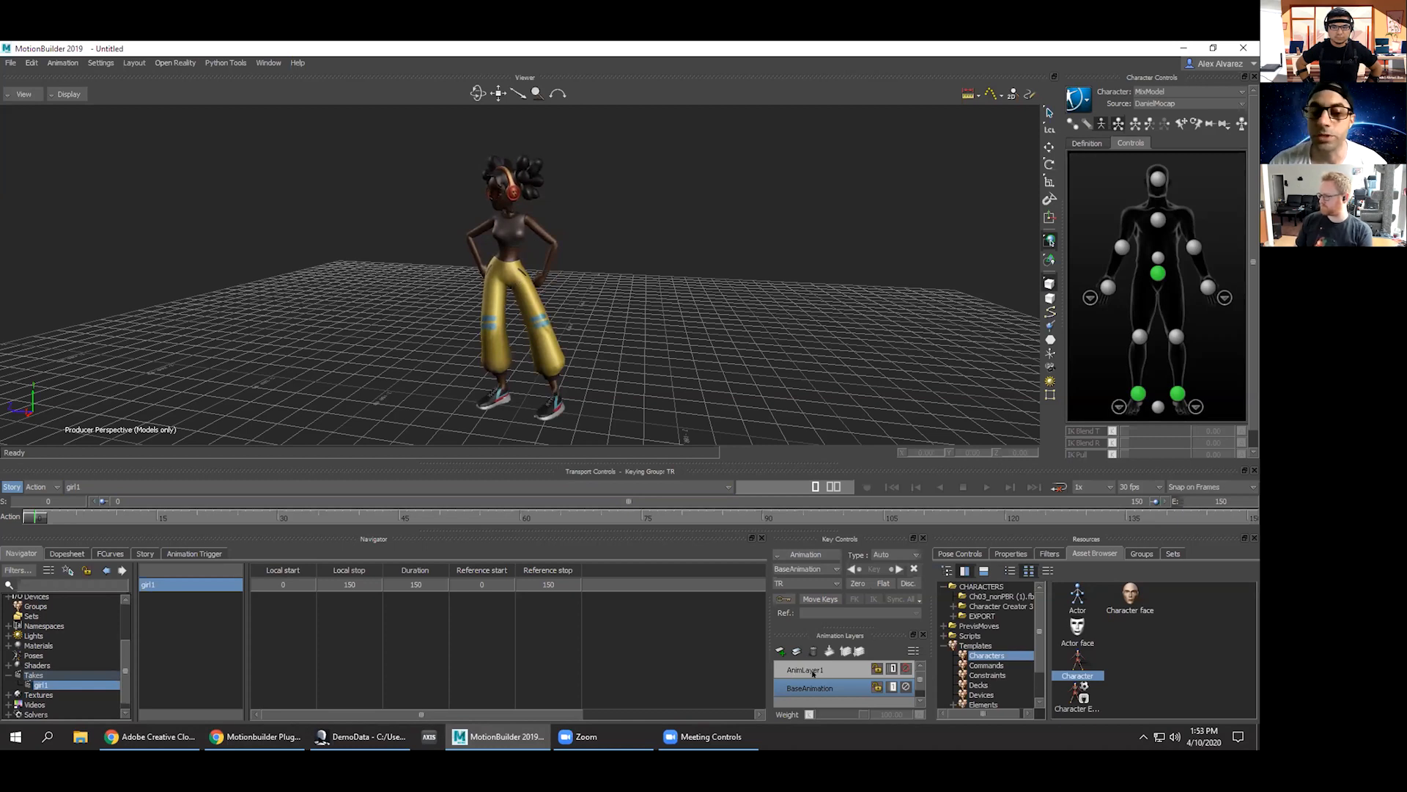
Try to record the live motion into the girl1 take with the BaseAnimation layer selected.
left_click(811, 671)
left_click(811, 689)
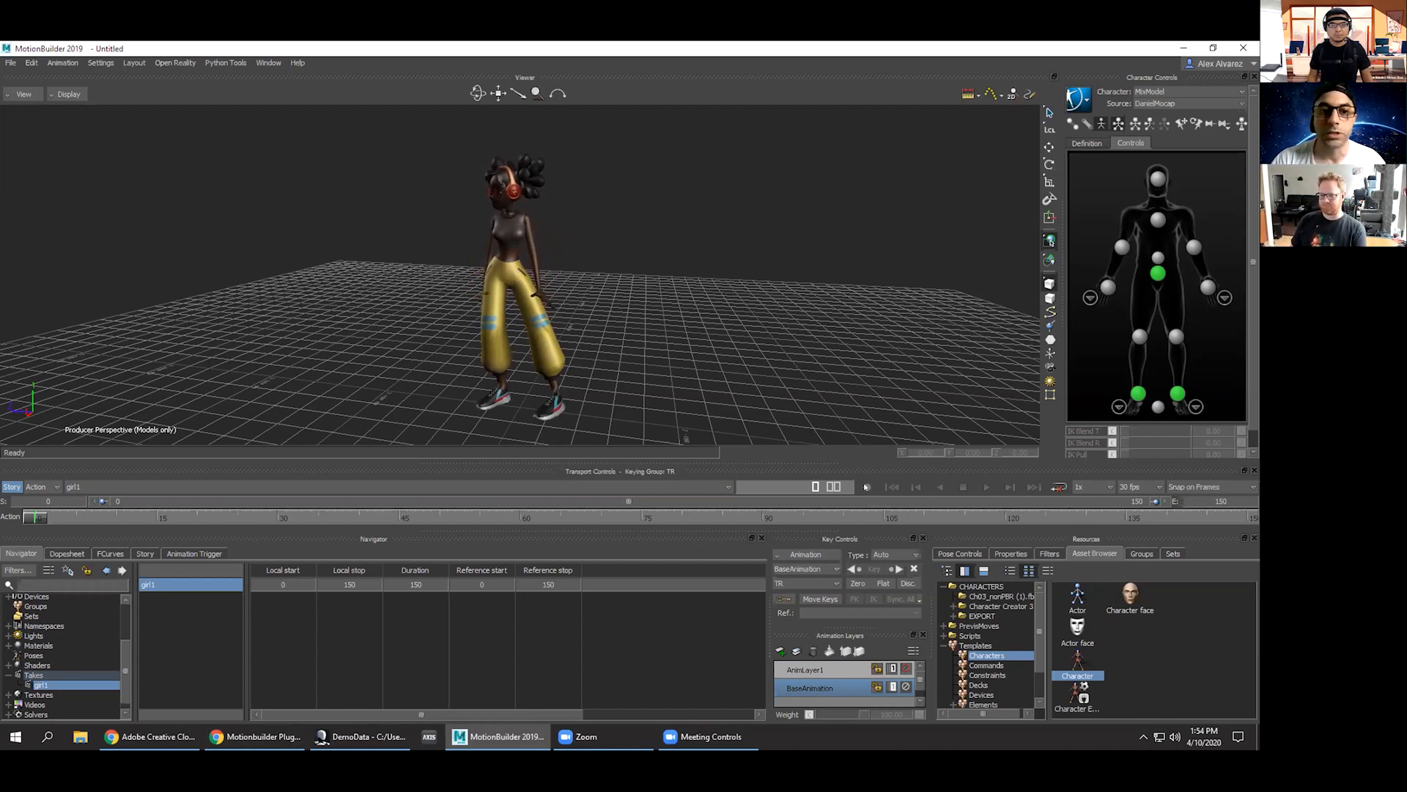
left_click(866, 487)
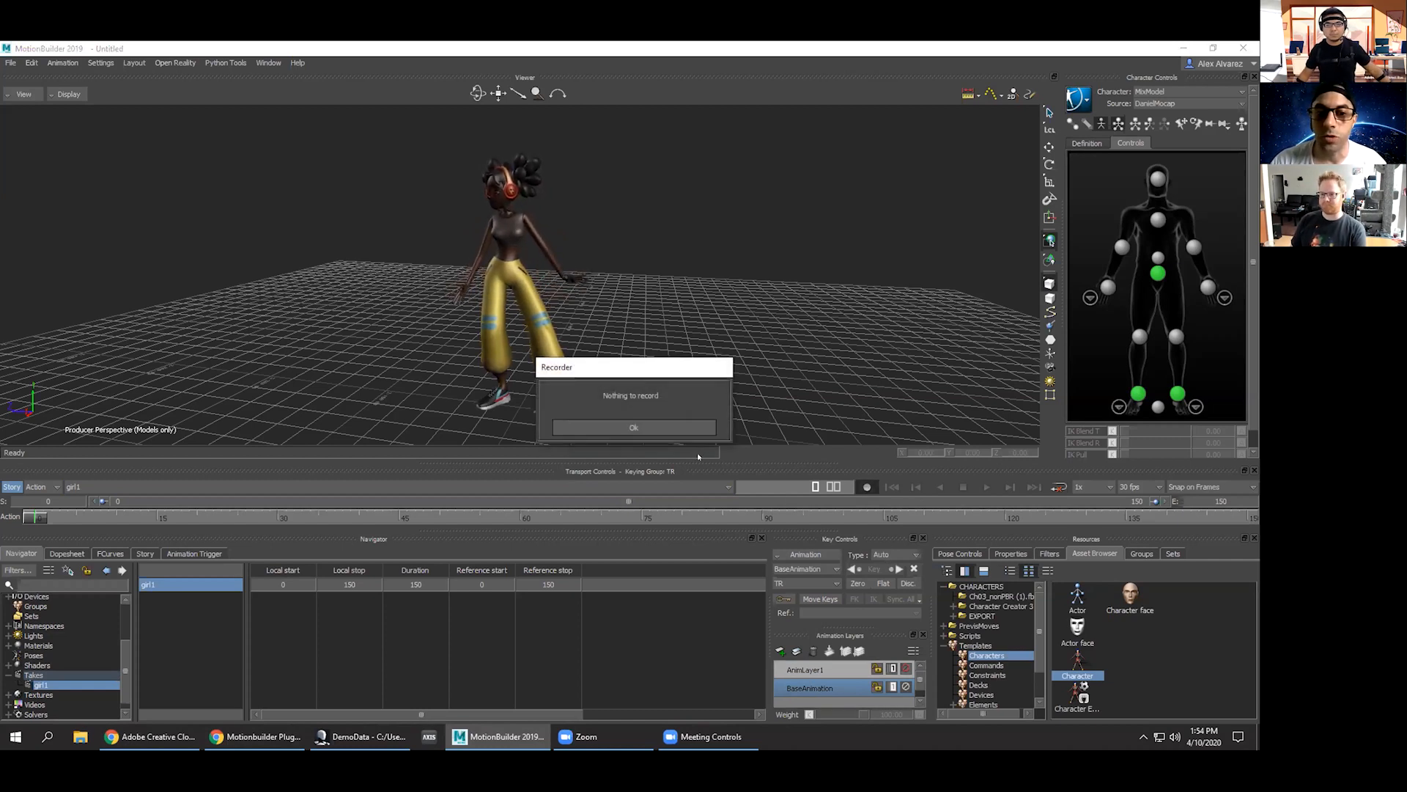
left_click(655, 425)
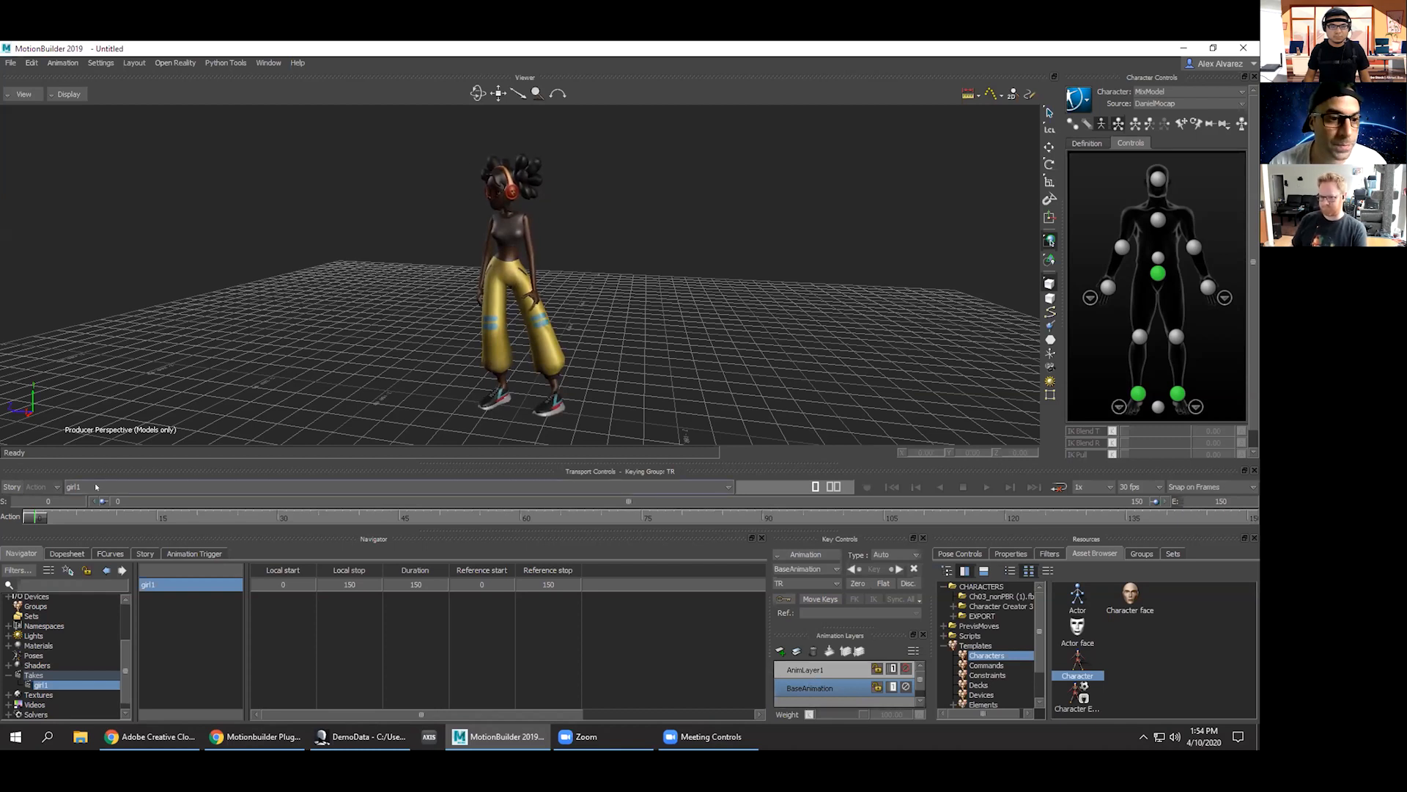
left_click(866, 485)
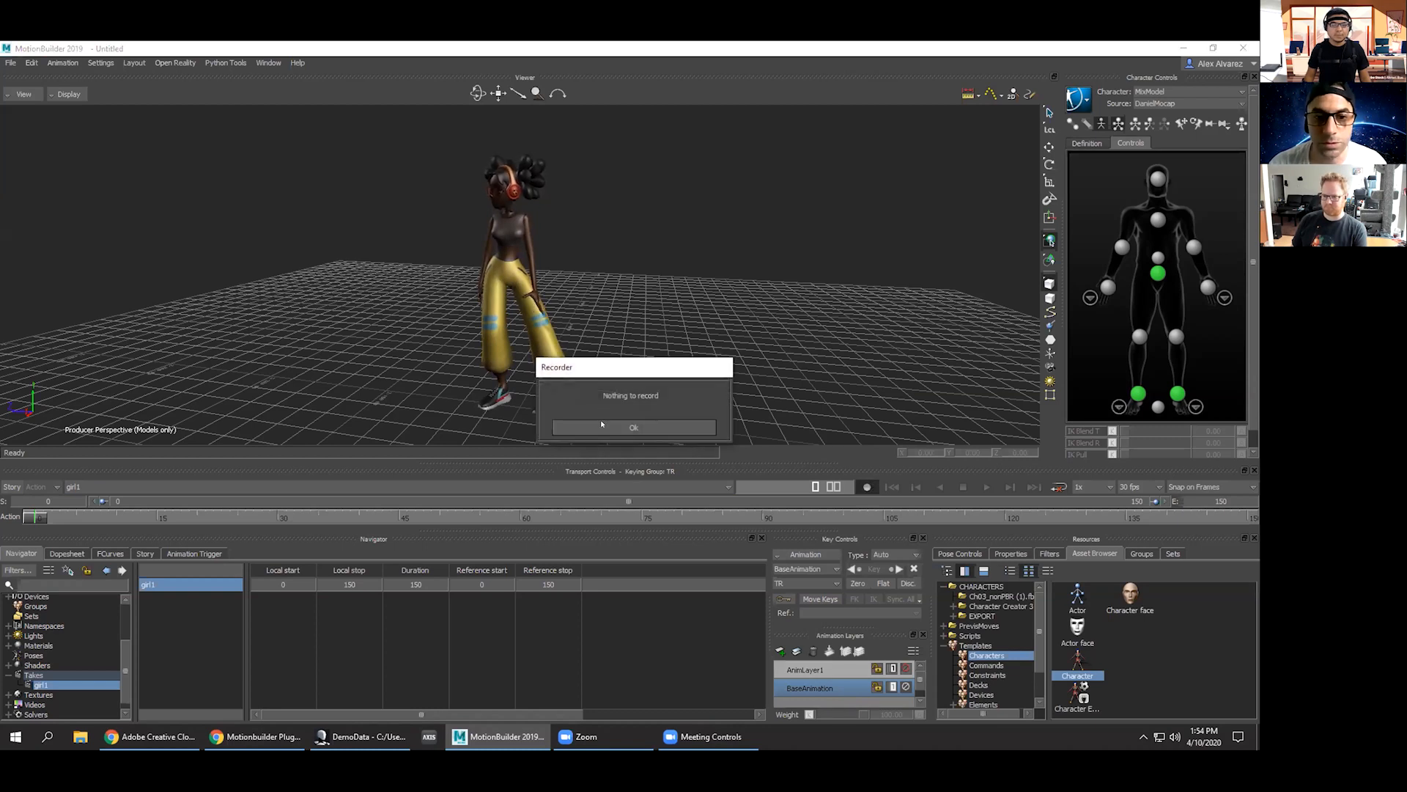
left_click(600, 425)
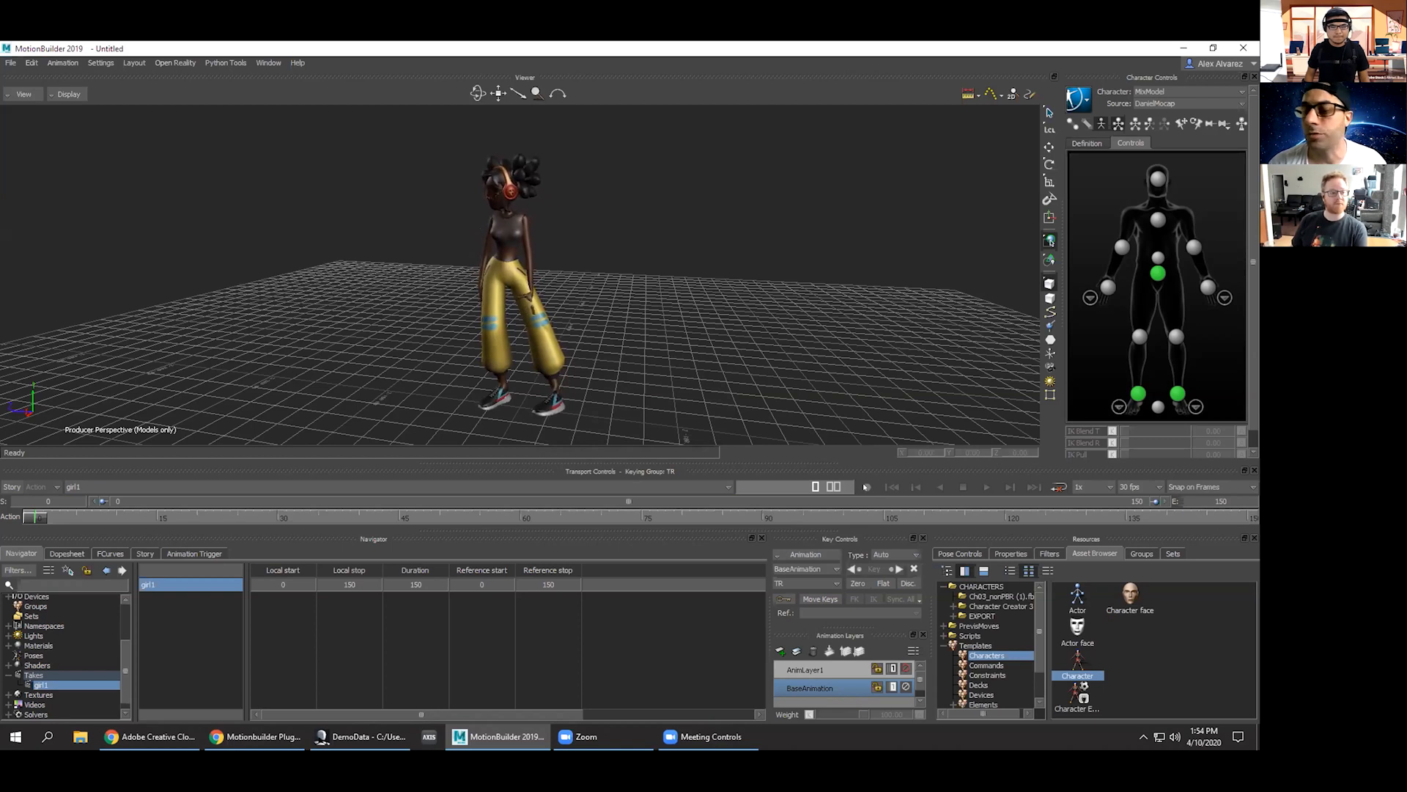
Create the new take Take 002 without copying the current take's data, and try to record into it.
left_click(76, 487)
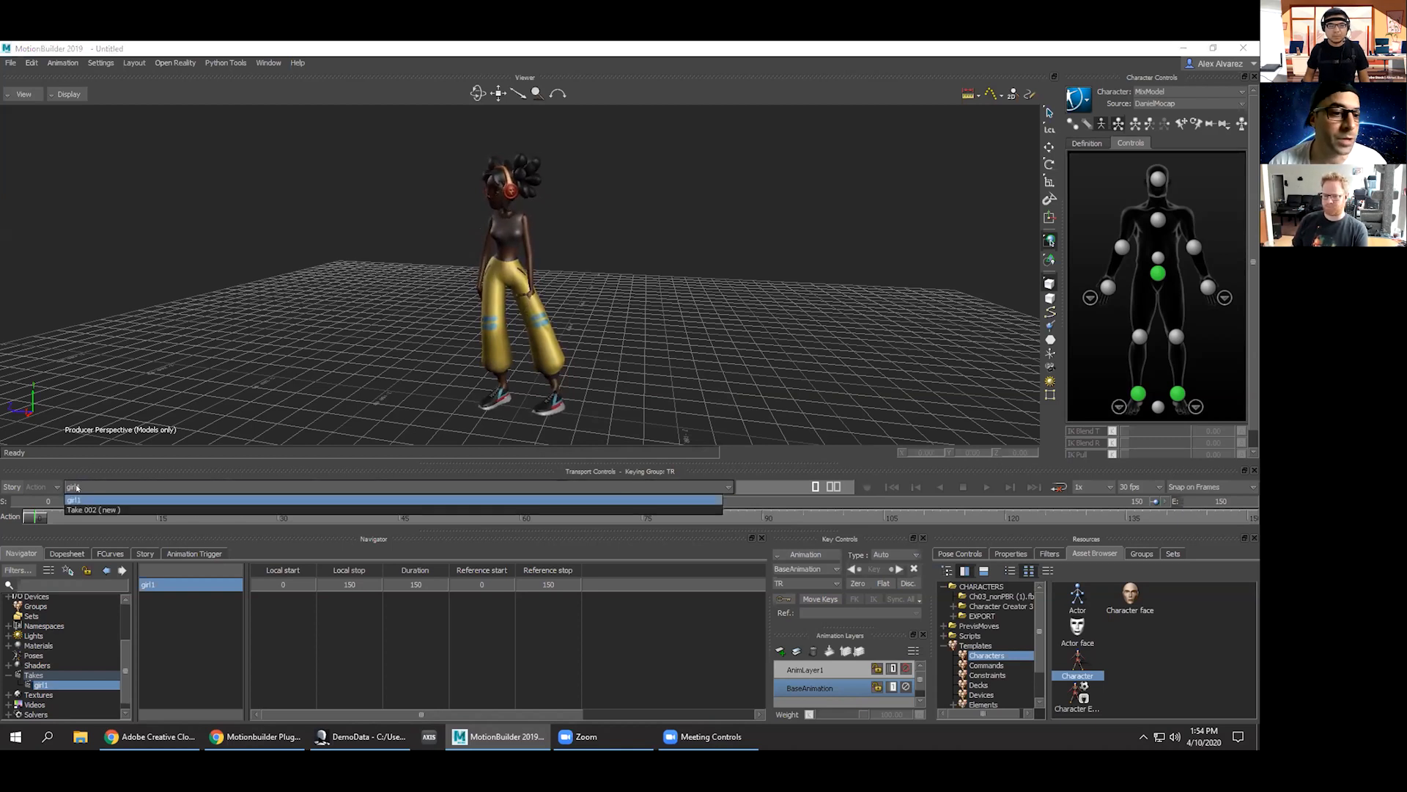
left_click(79, 508)
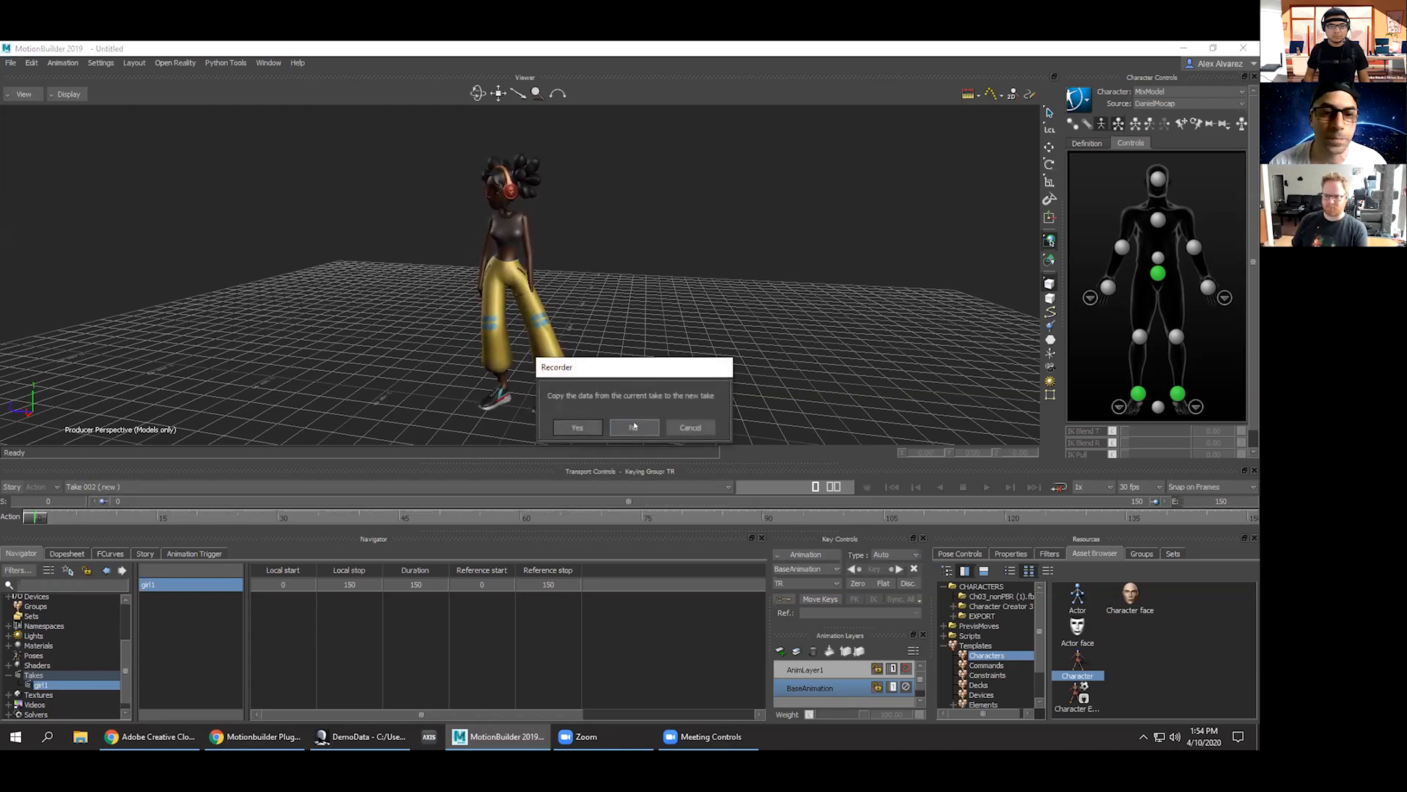
left_click(635, 429)
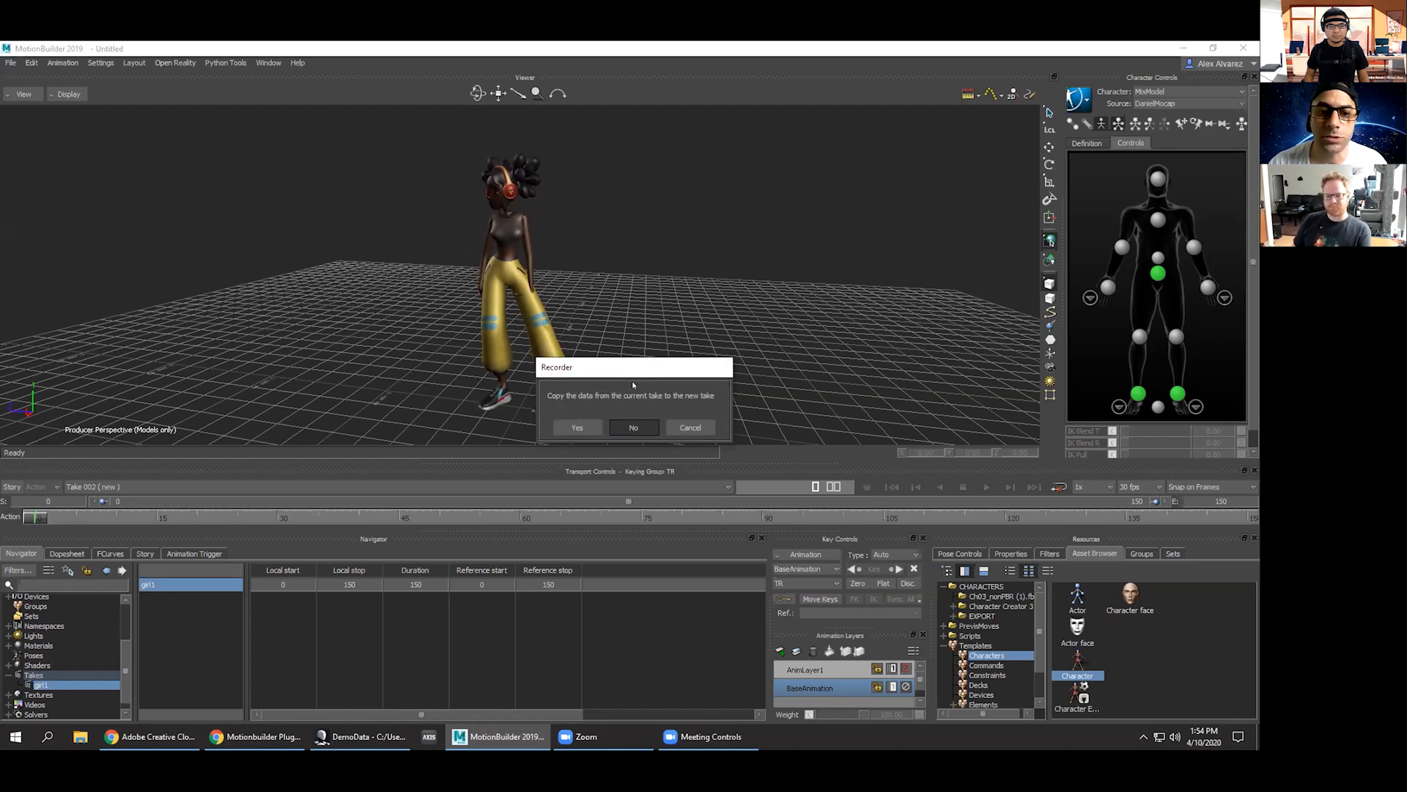
left_click(632, 423)
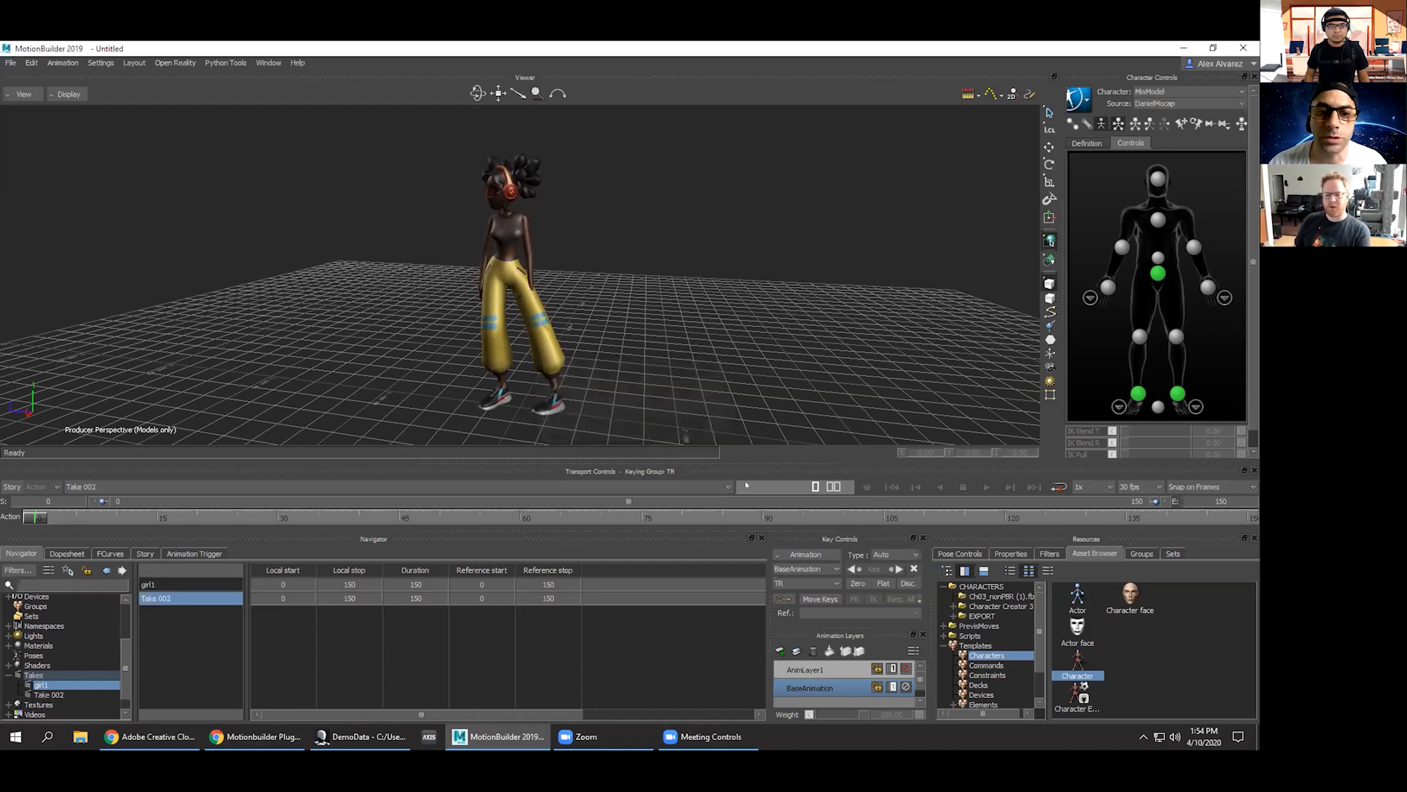
left_click(866, 487)
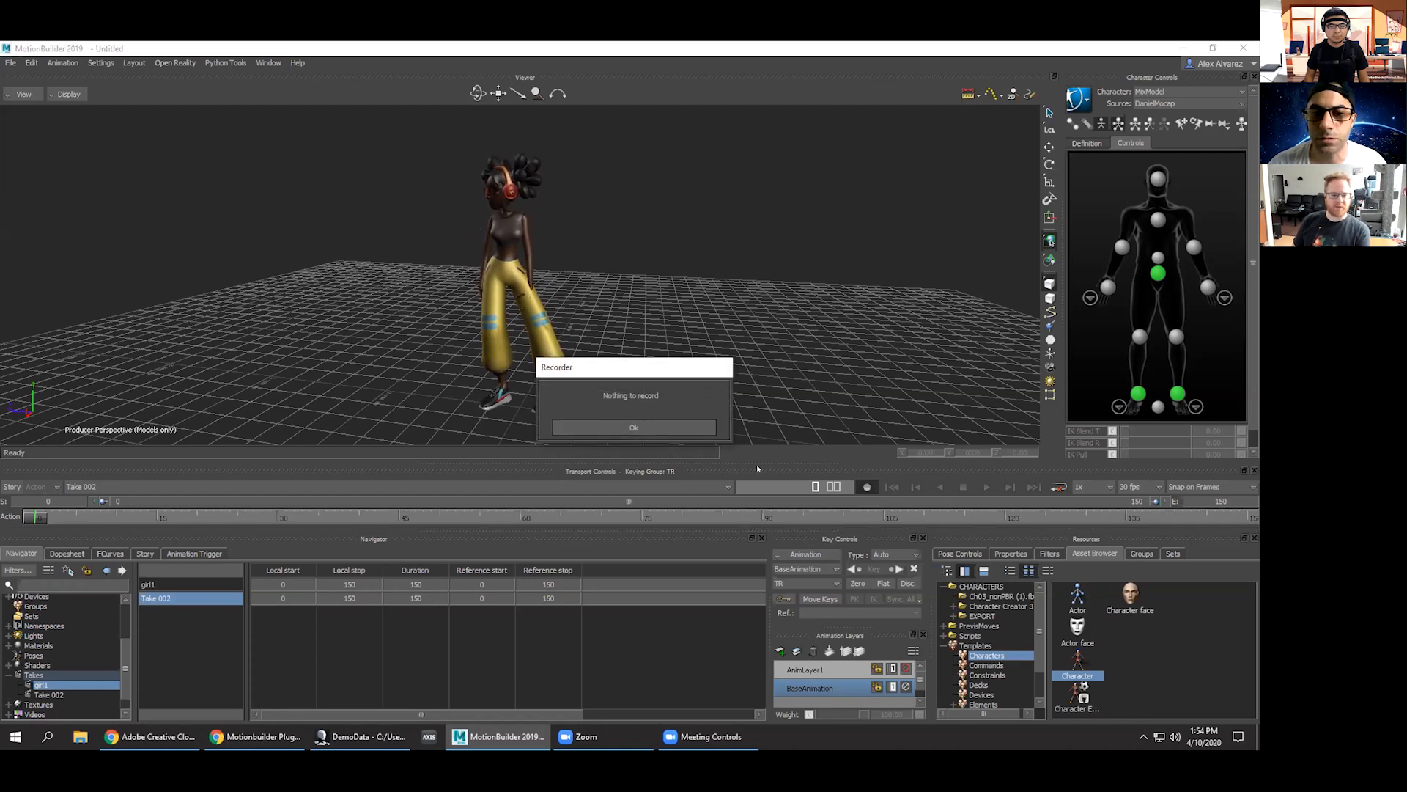
left_click(672, 428)
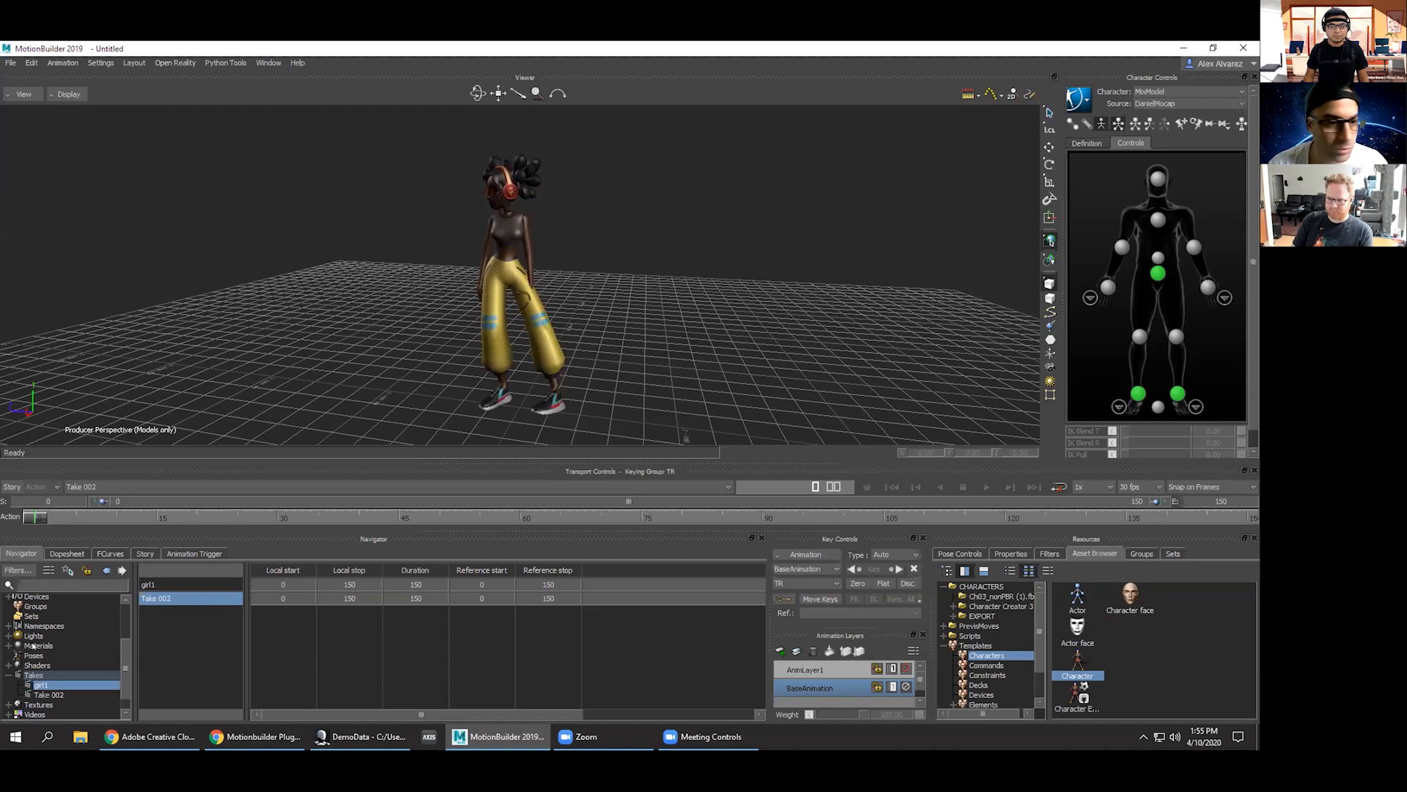
Enable recording on the Motion robot device in the scene's devices.
scroll(22, 622, "up", 1)
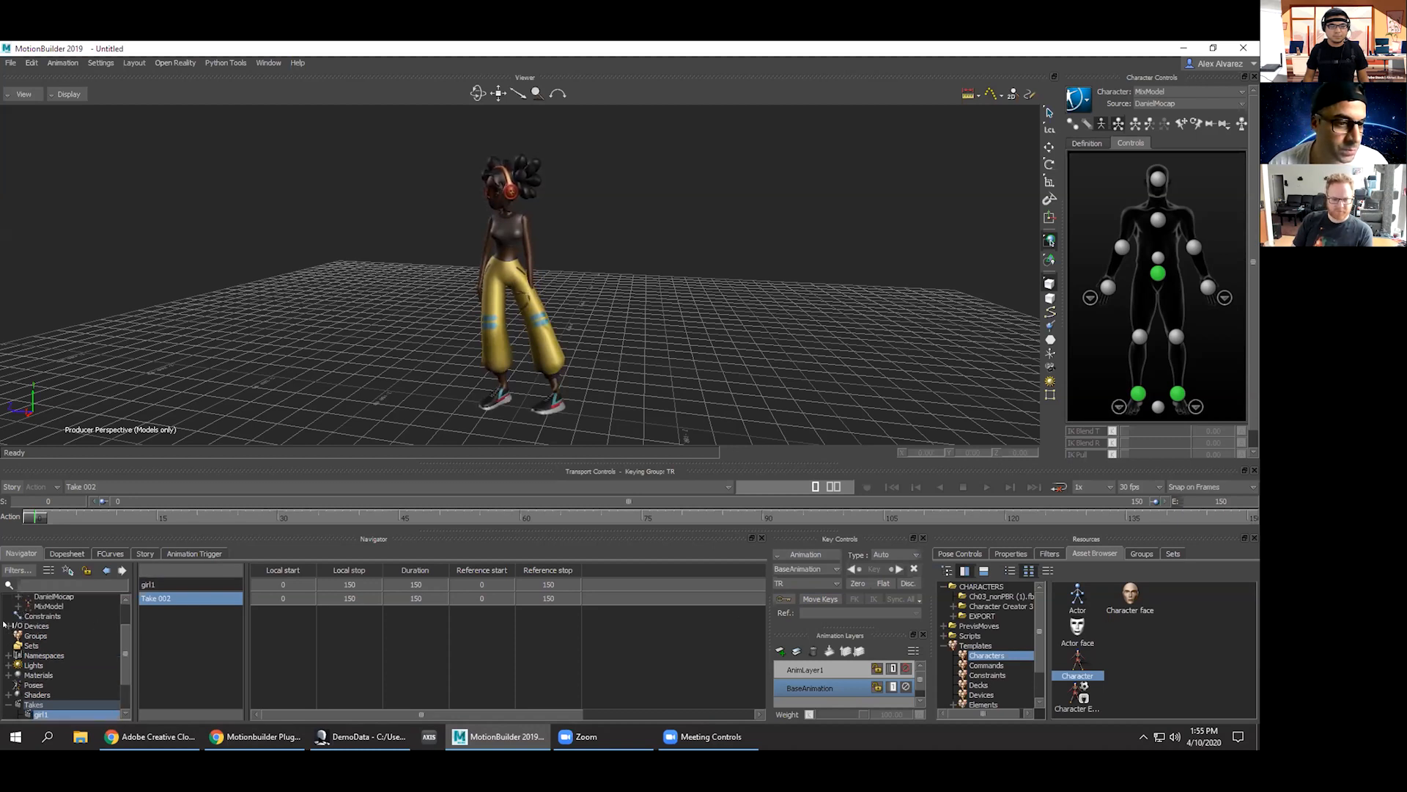
left_click(7, 625)
left_click(35, 635)
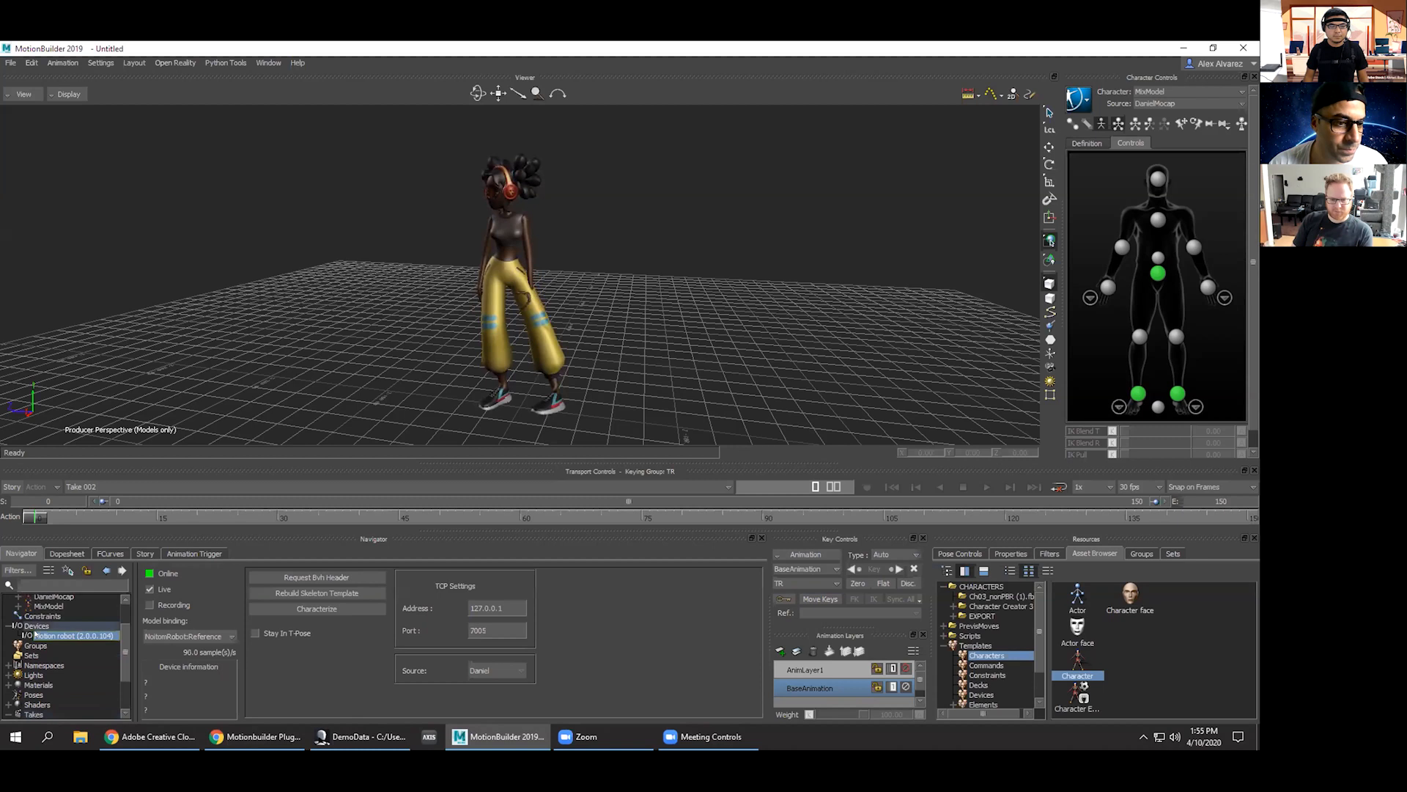
left_click(150, 605)
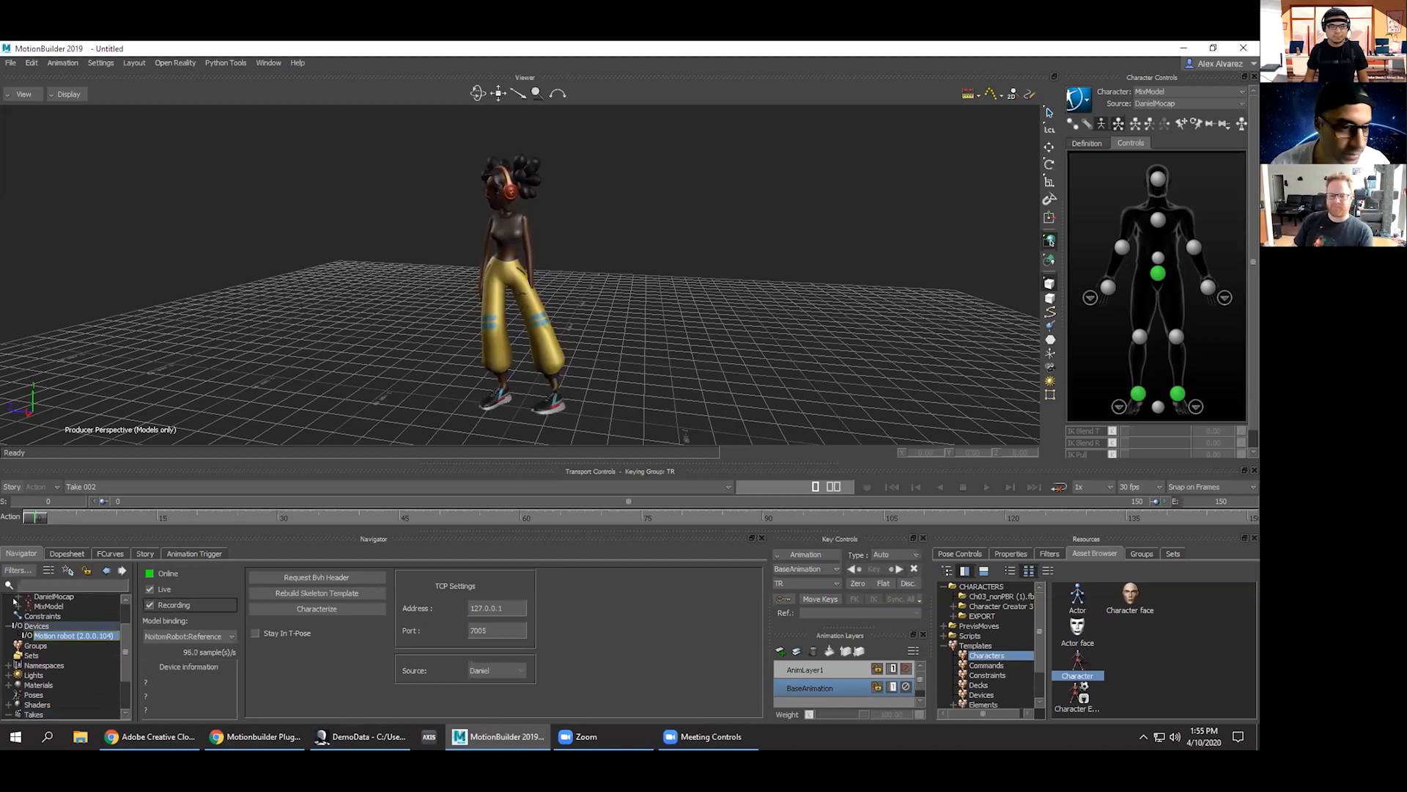
left_click(13, 624)
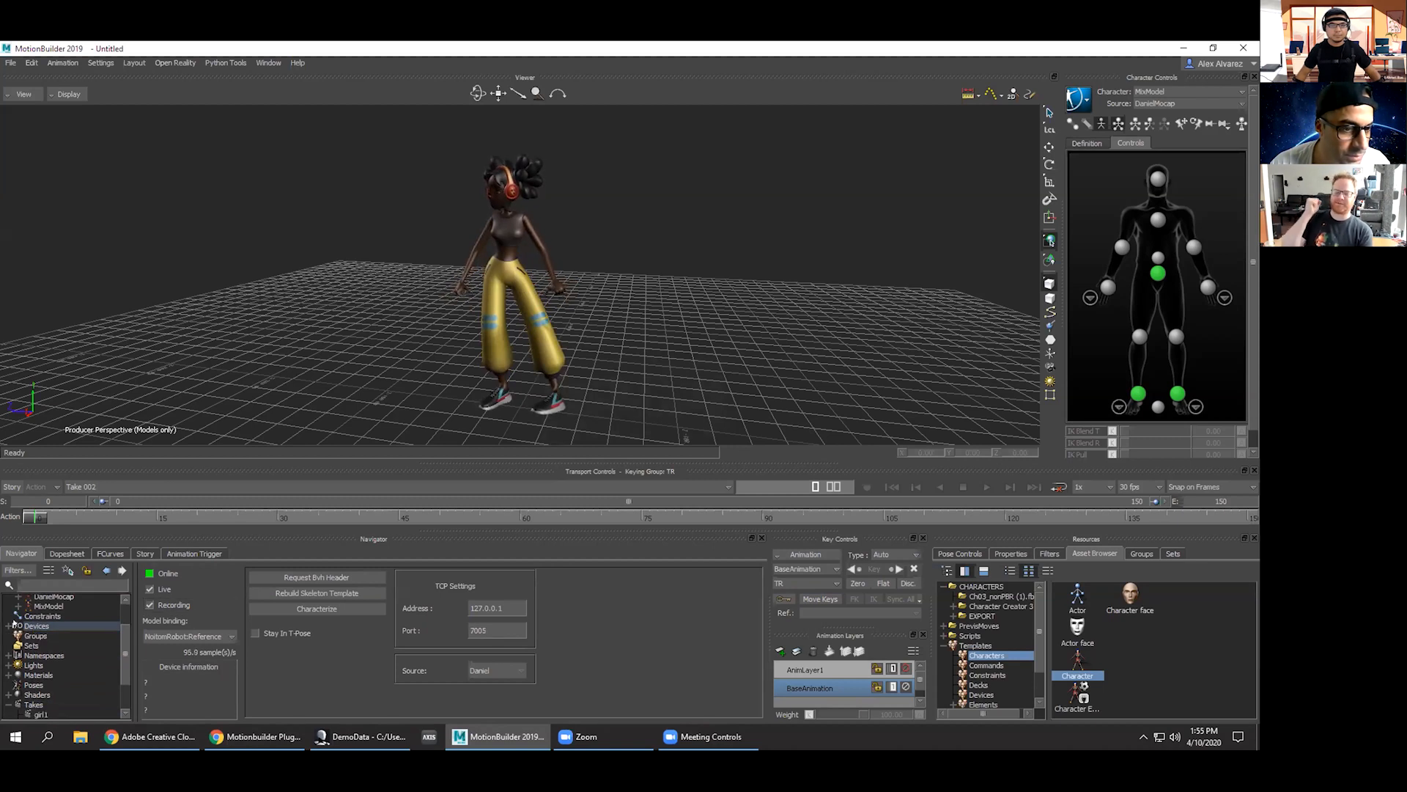
left_click(14, 625)
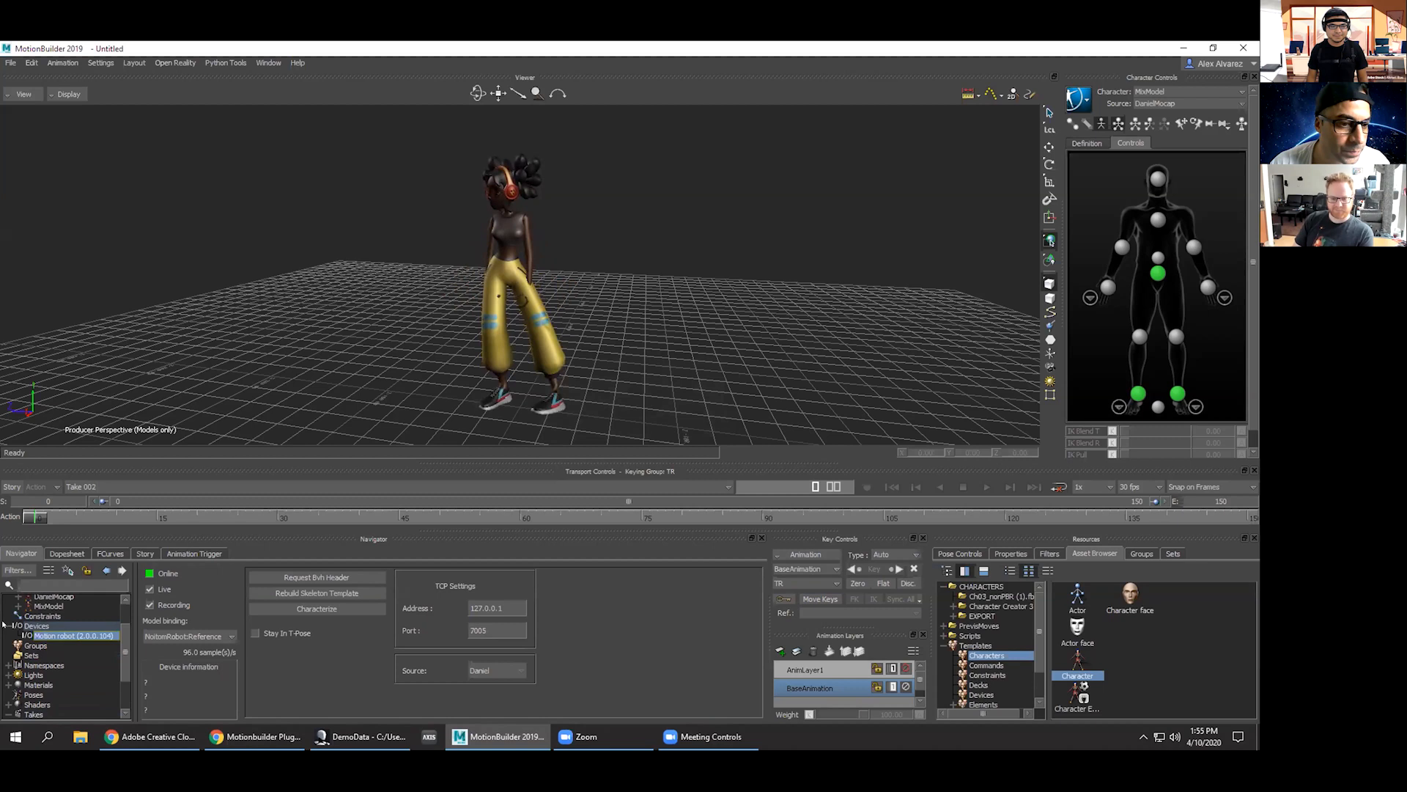
left_click(13, 625)
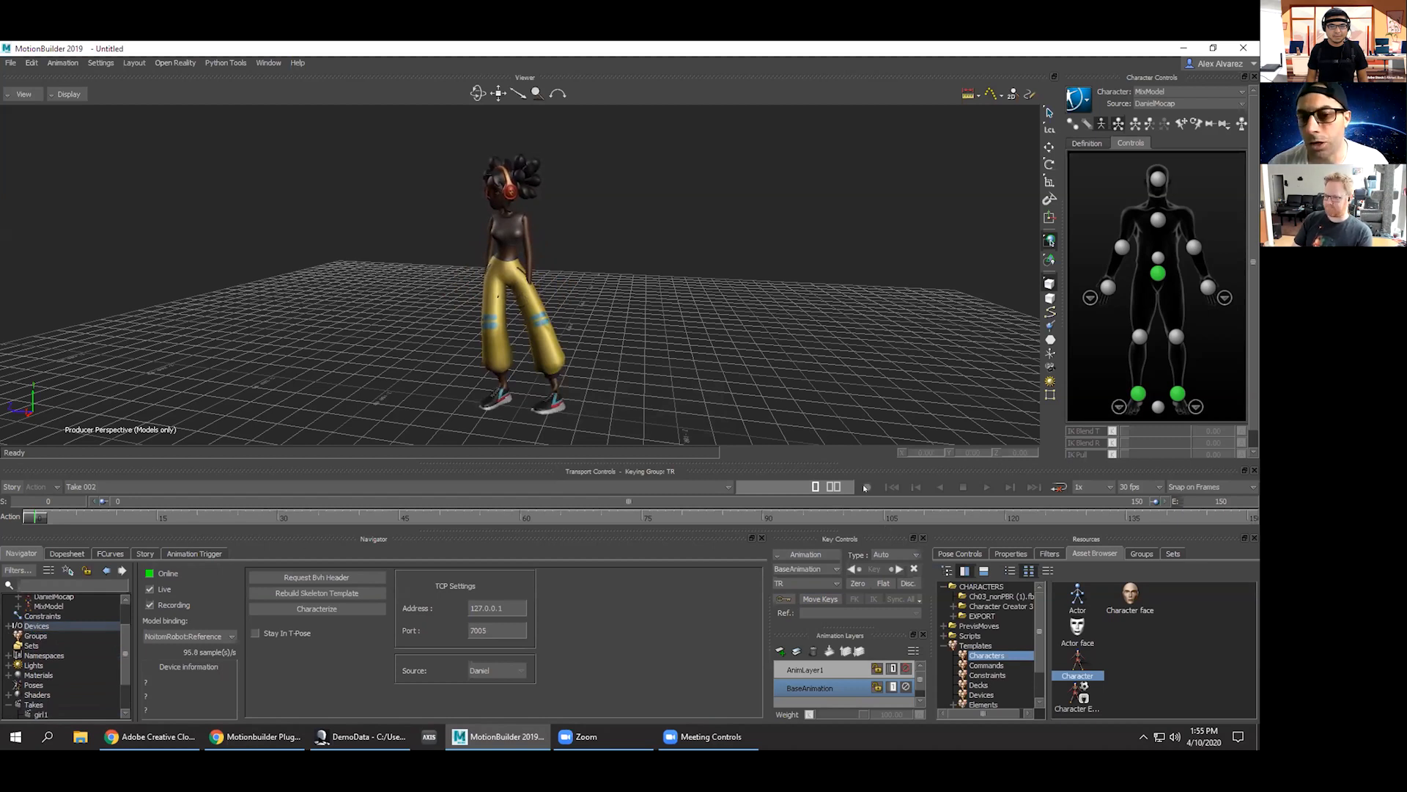
Make girl1 the current take and record the performer's live motion into it, overwriting the take.
left_click(127, 489)
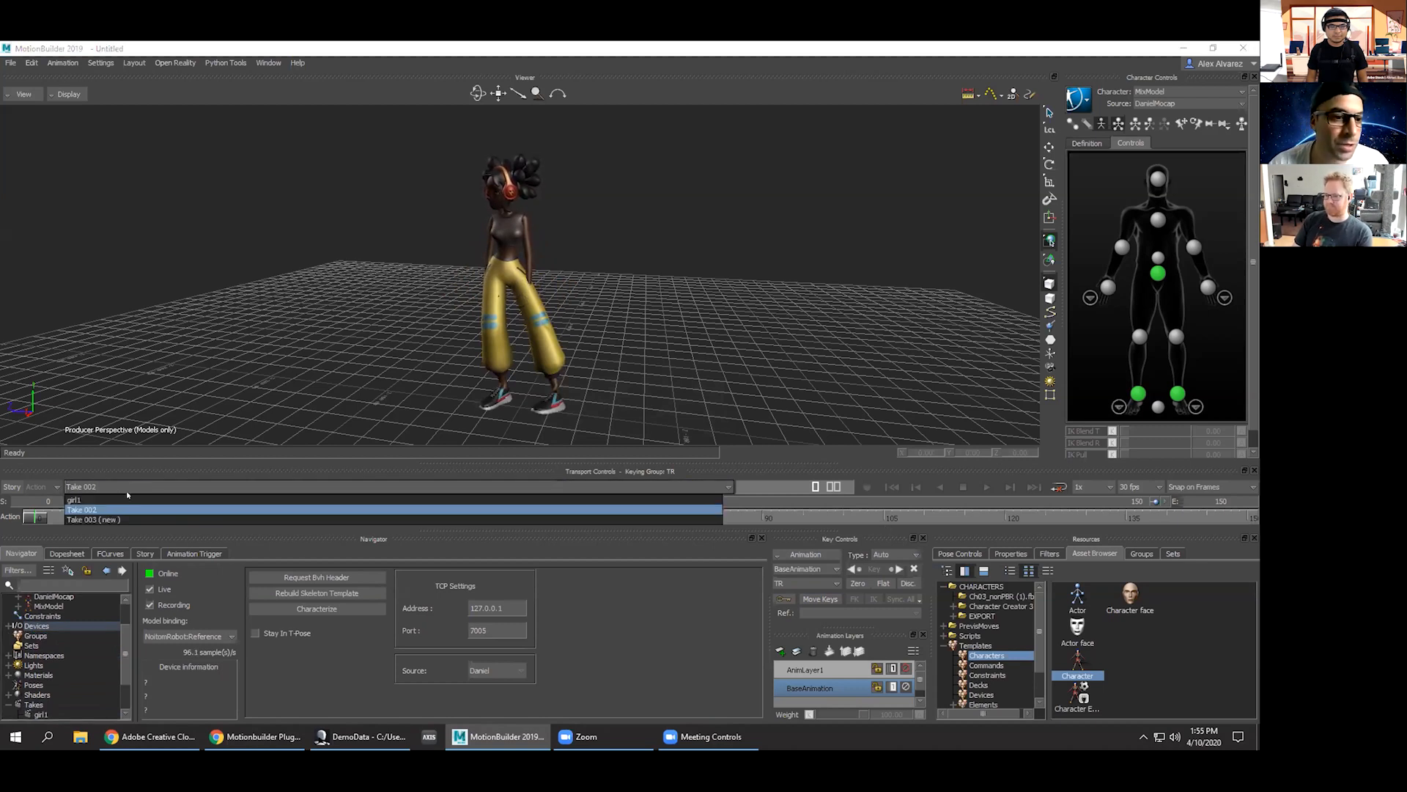
left_click(88, 499)
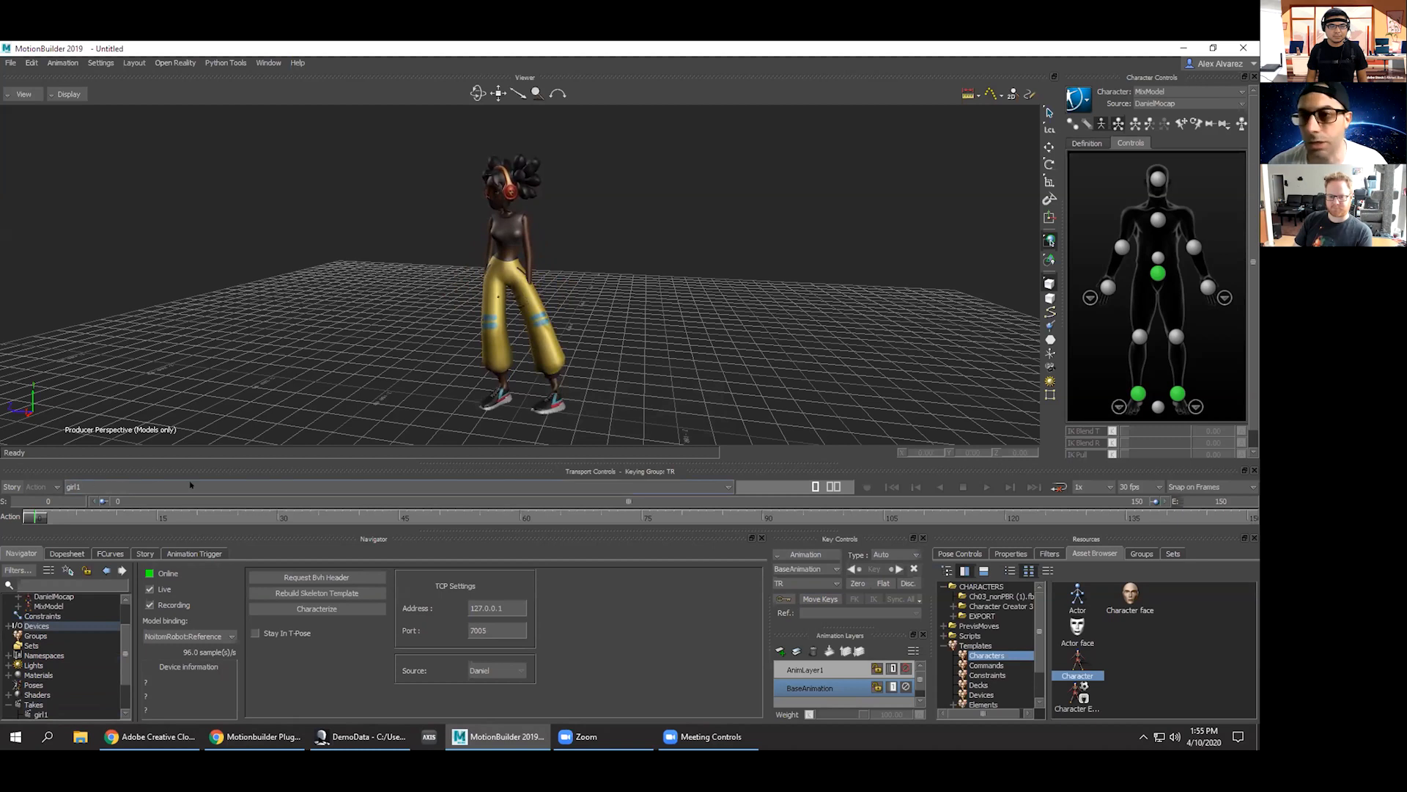
left_click(867, 487)
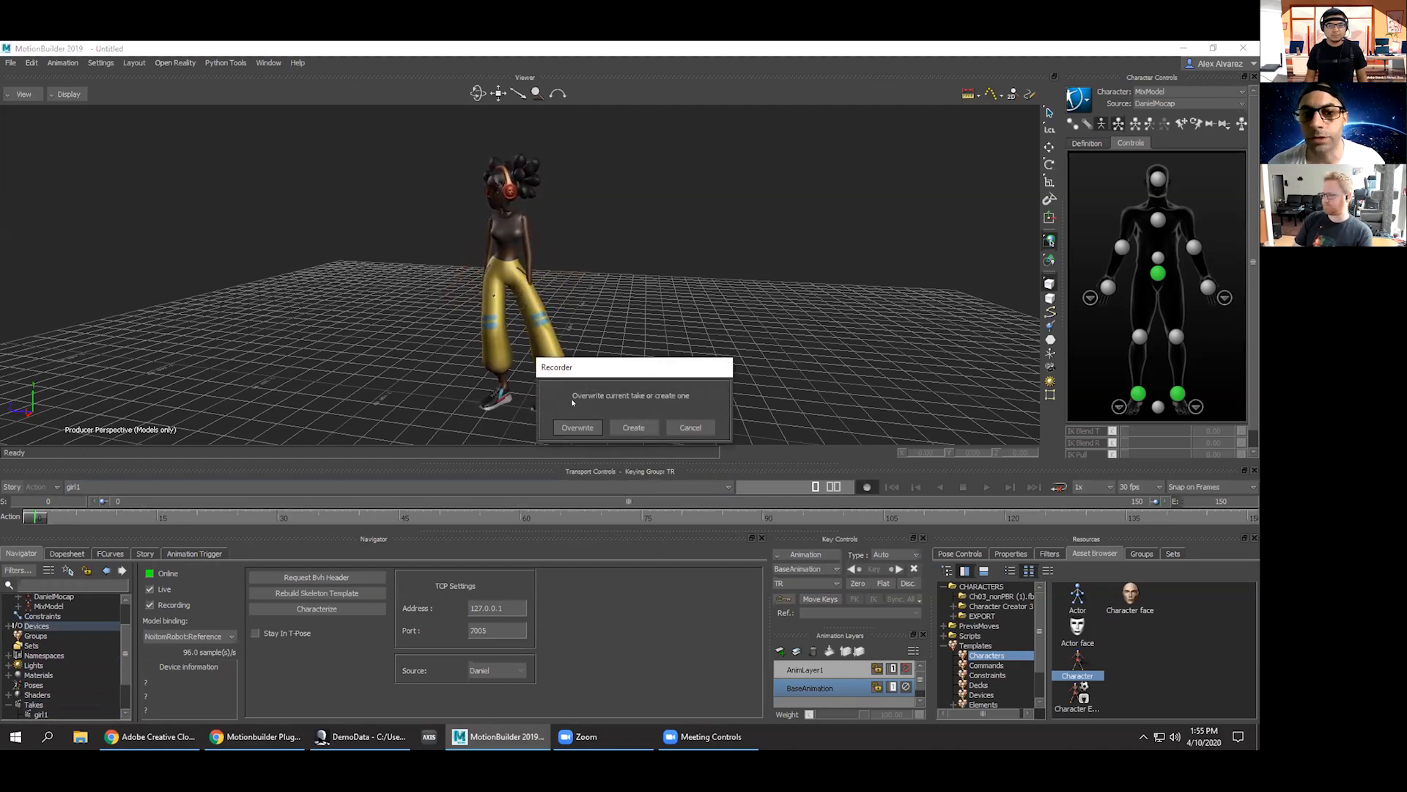
left_click(578, 427)
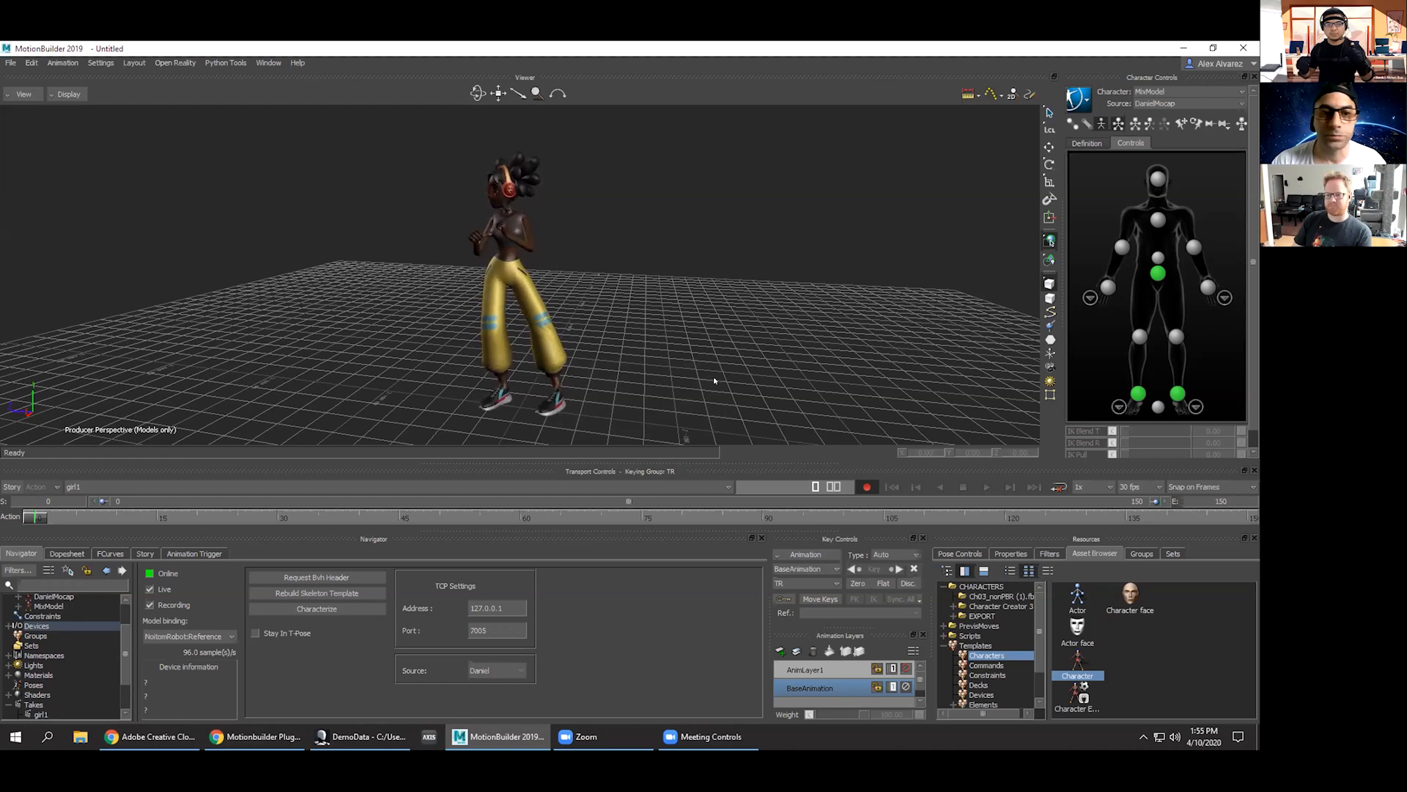
left_click(983, 487)
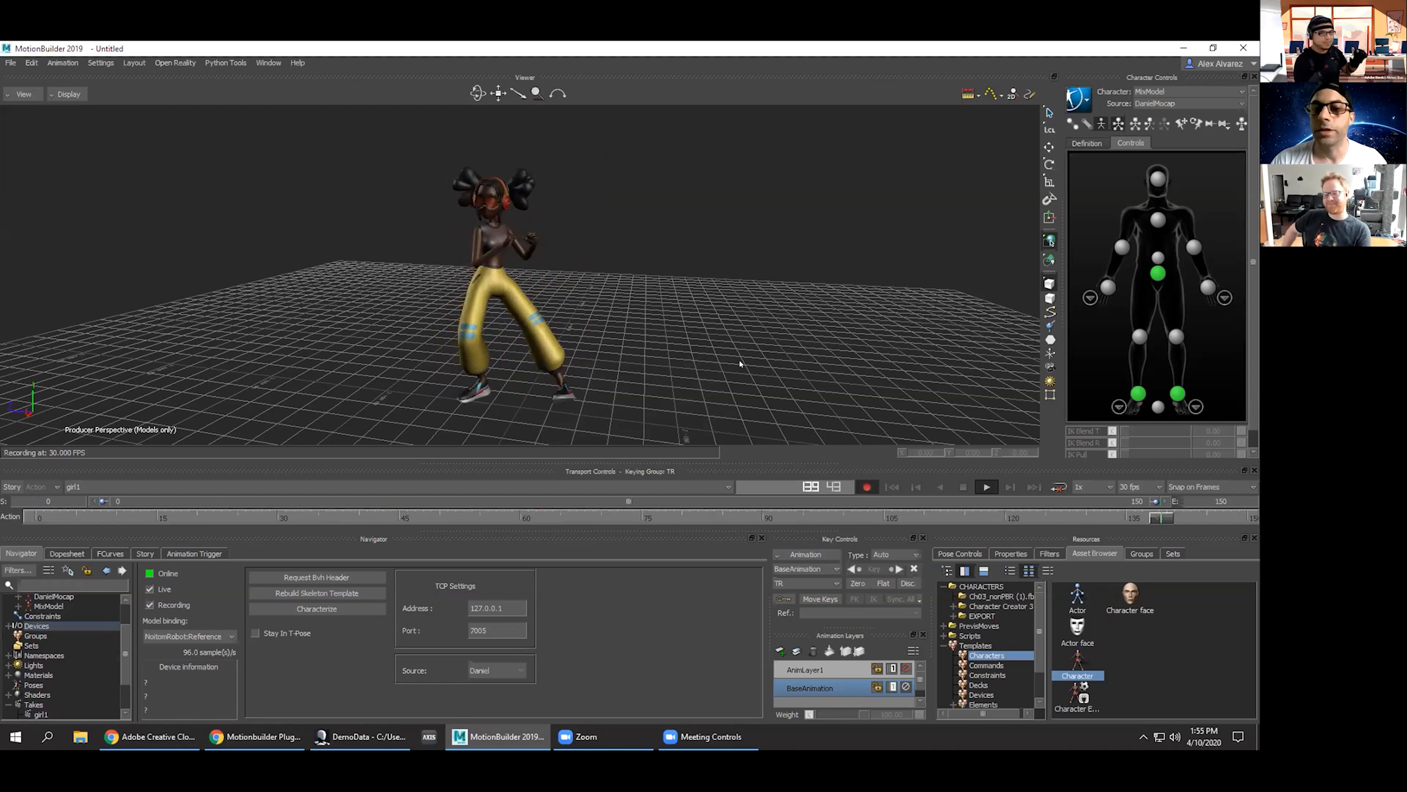
left_click(961, 487)
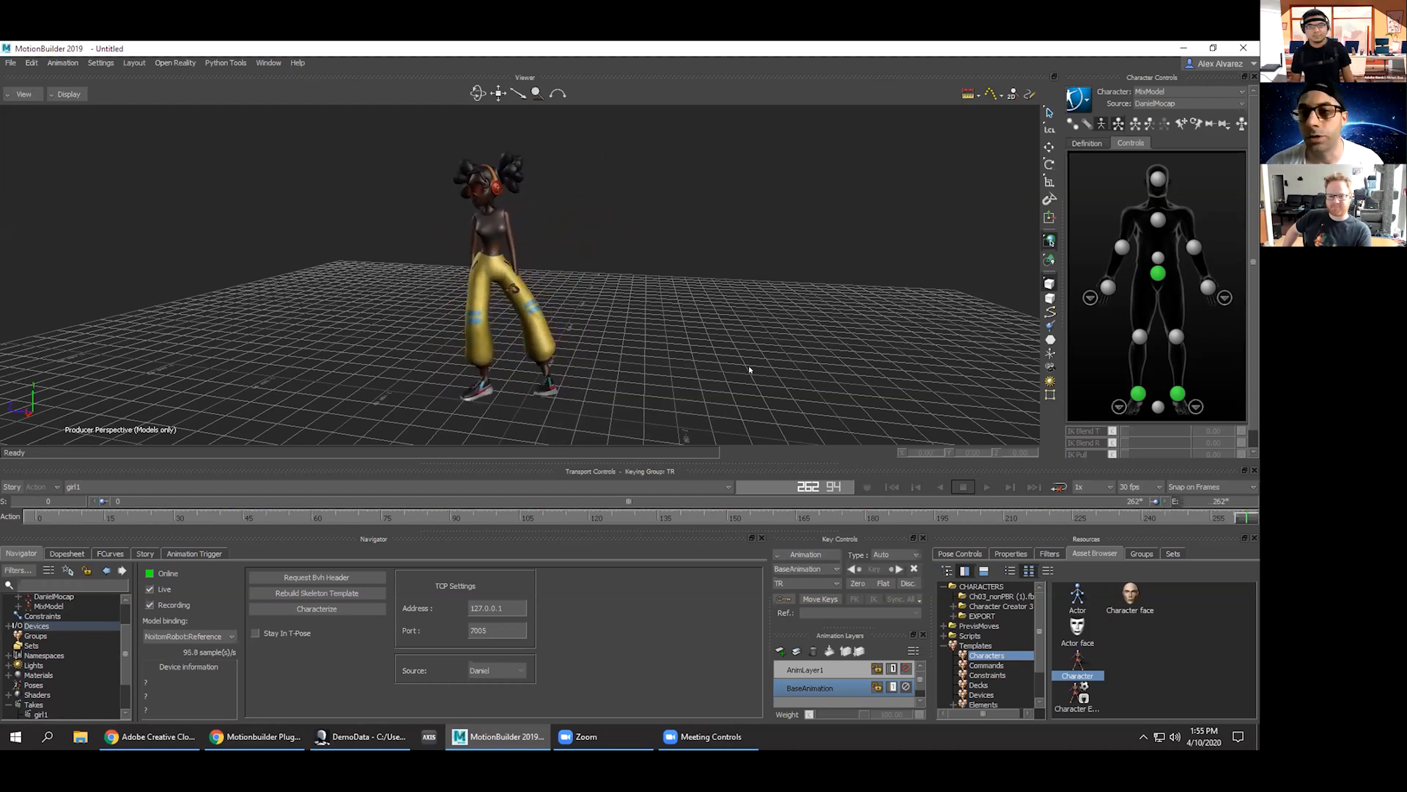
Play the girl1 take from its first frame to review the recording, and stop playback.
left_click(886, 487)
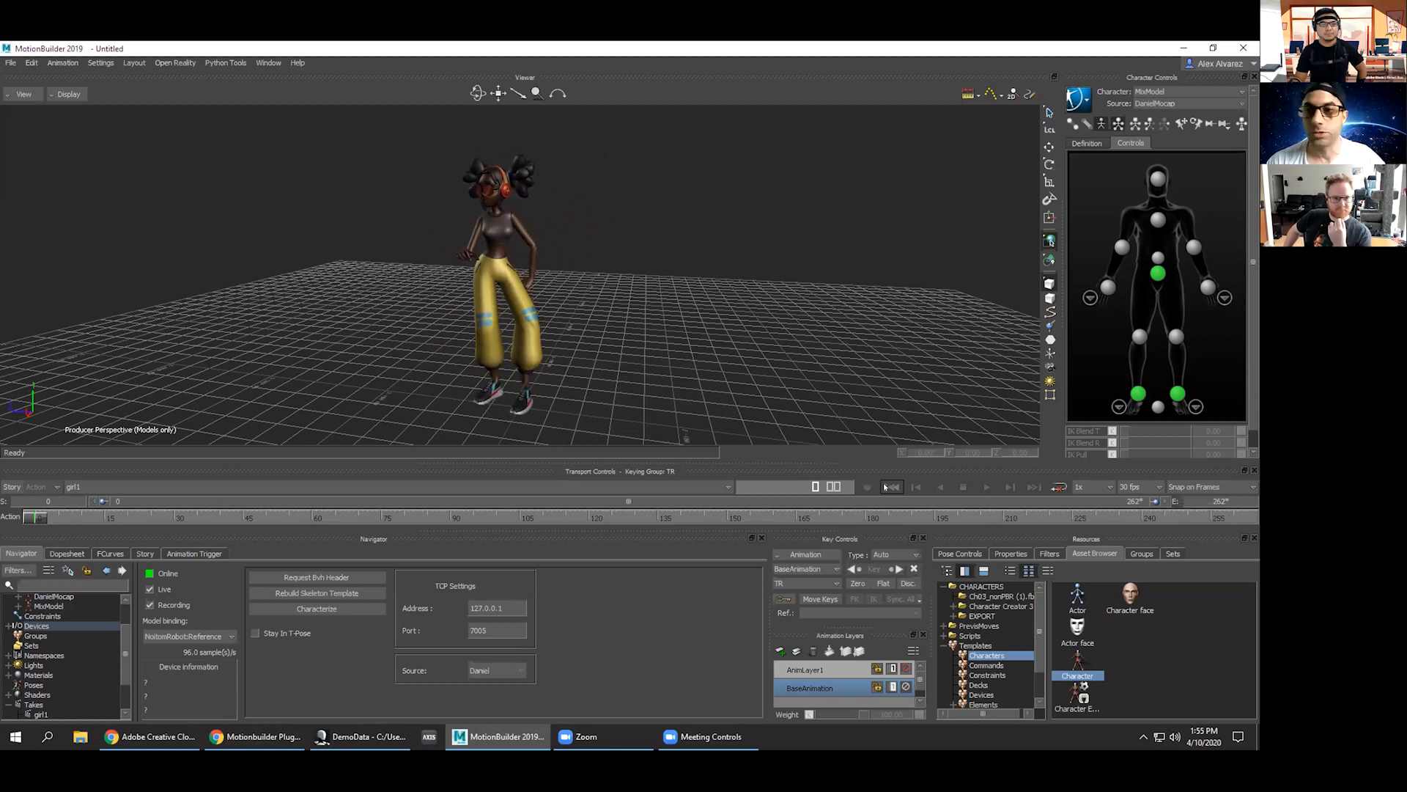
left_click(983, 486)
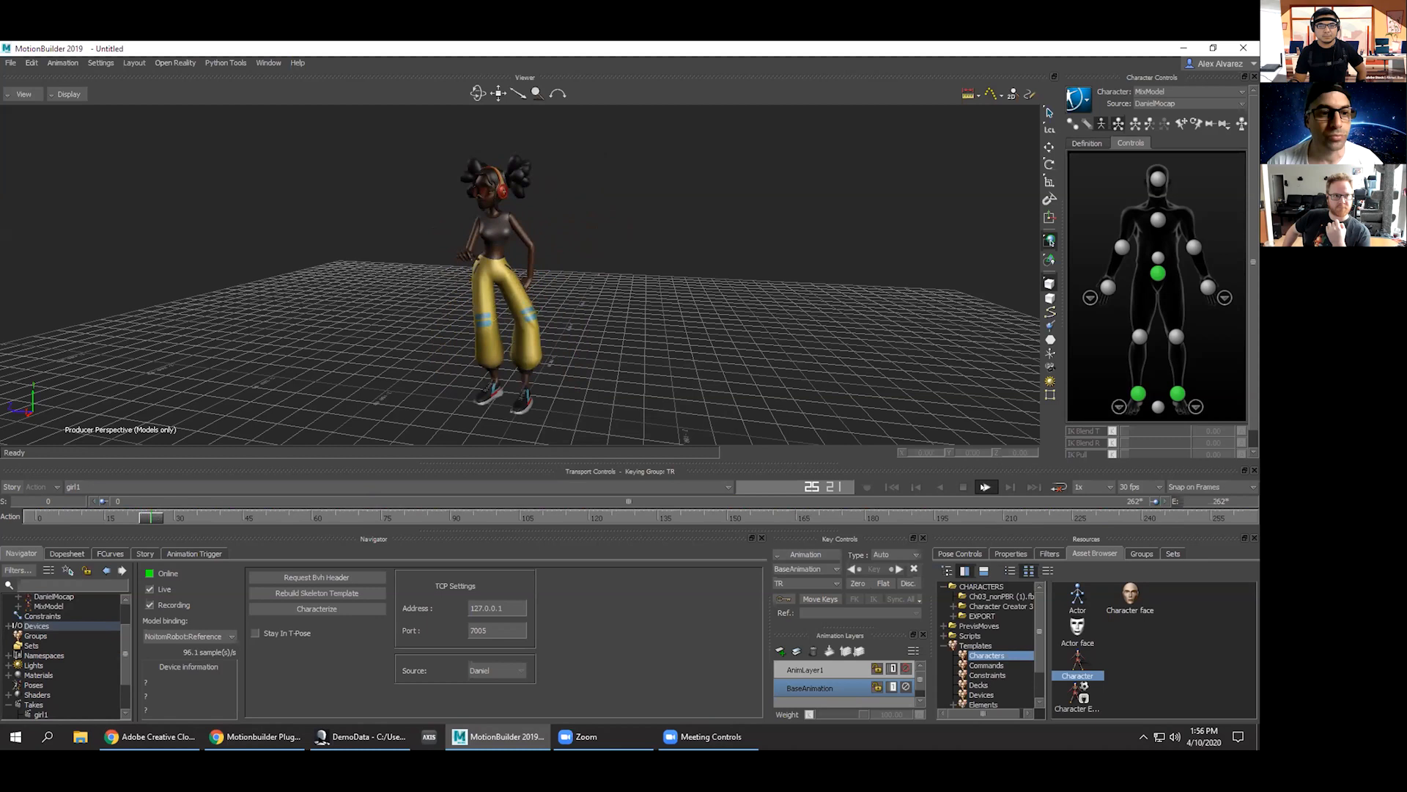
left_click(963, 487)
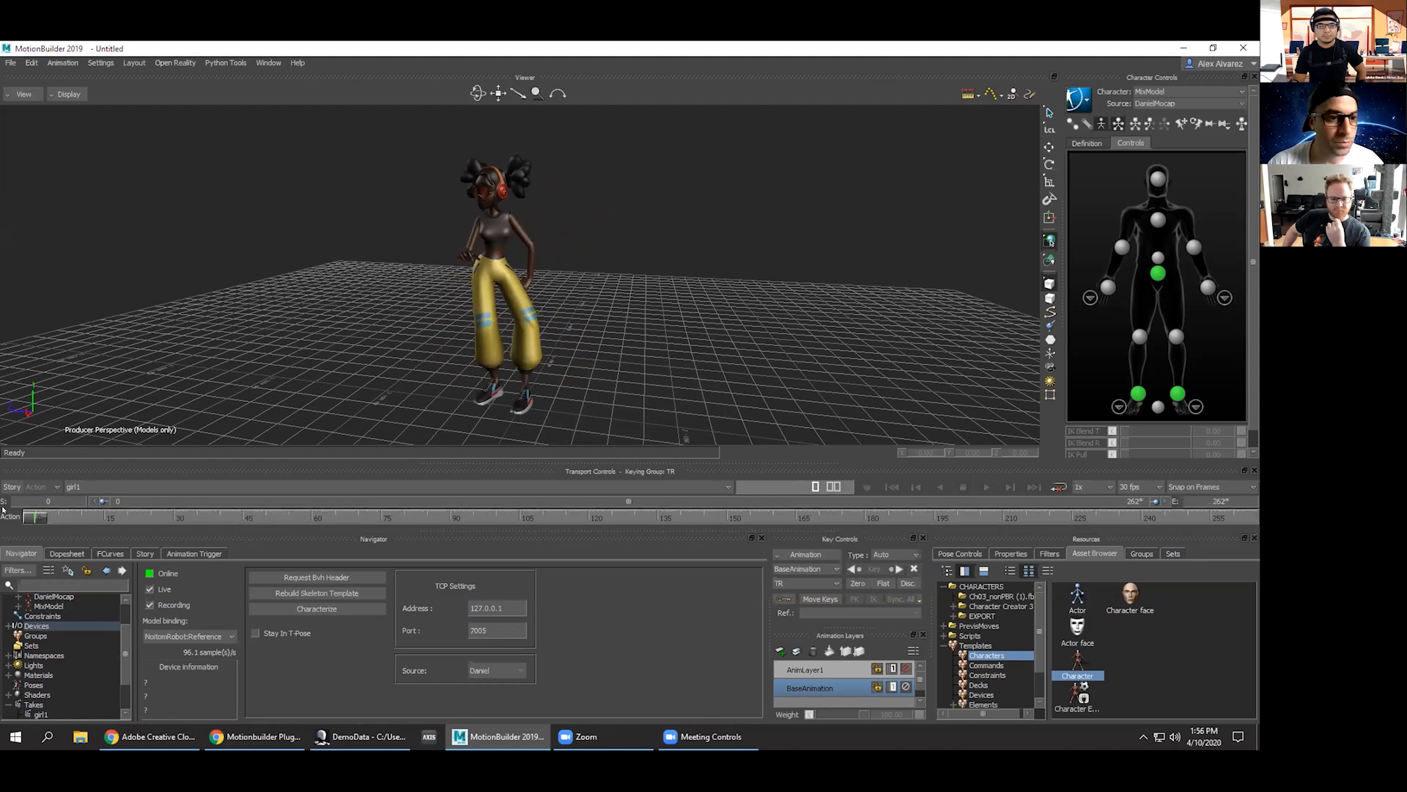
Make Take 002 the current take, play it briefly to check for recorded motion, and return to its first frame.
left_click(87, 487)
left_click(86, 509)
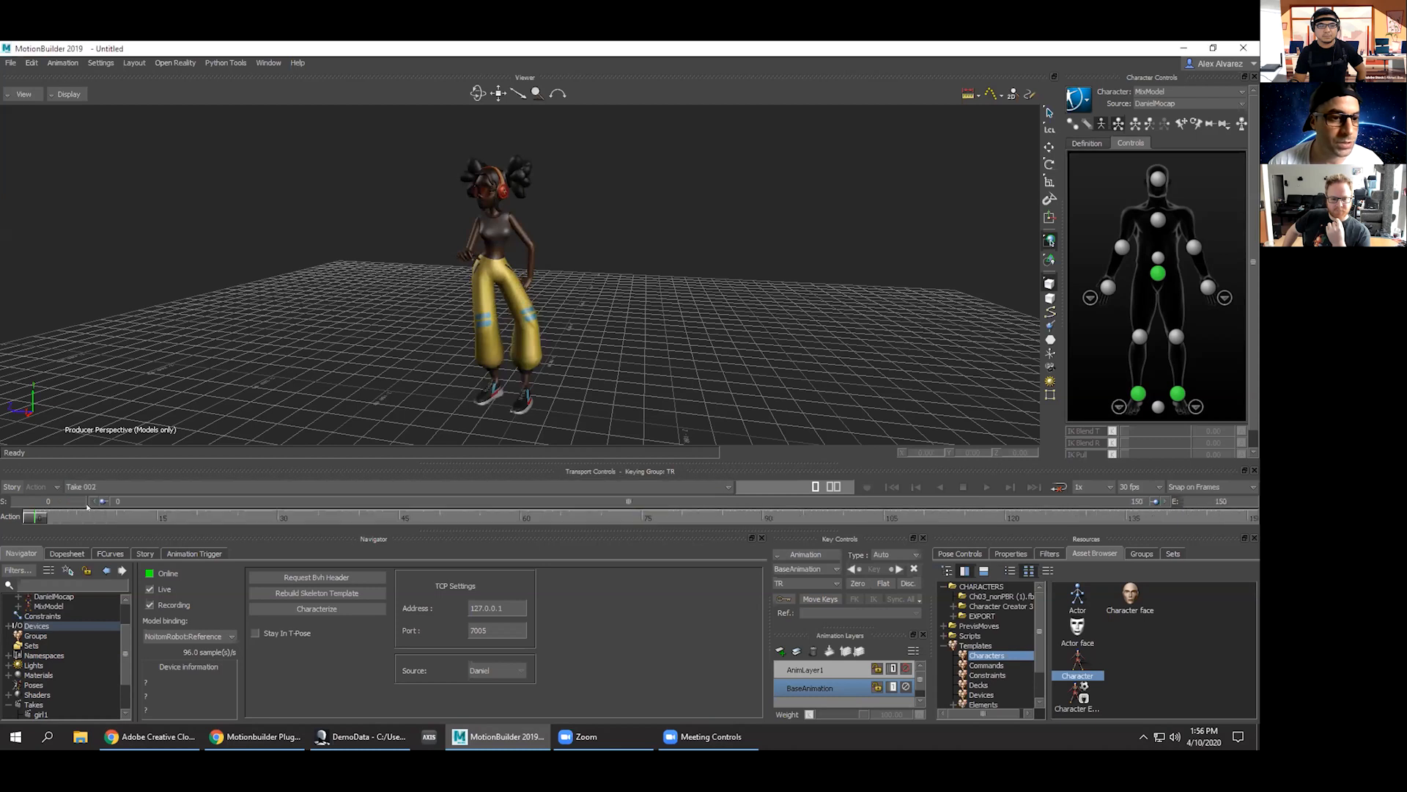
left_click(986, 486)
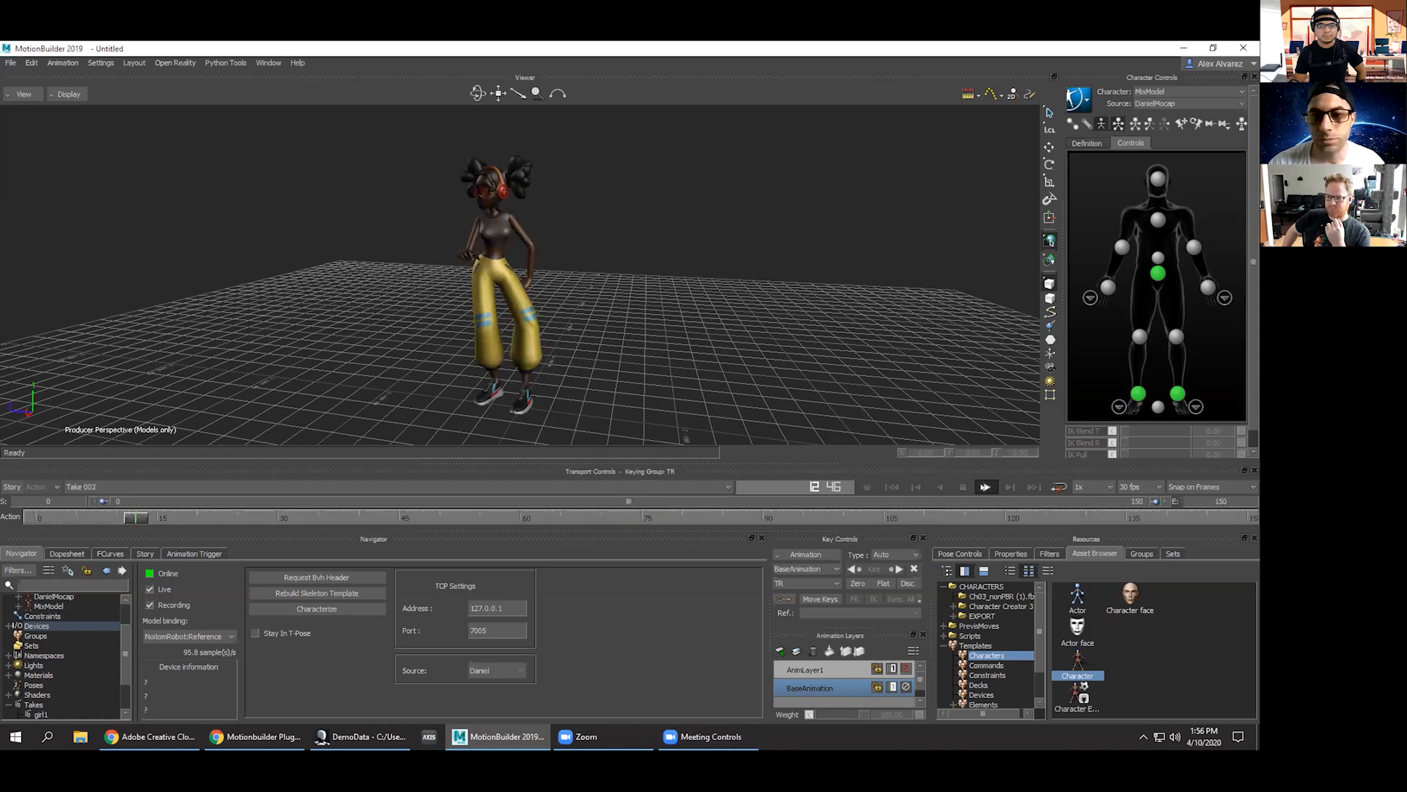
left_click(963, 486)
left_click(888, 487)
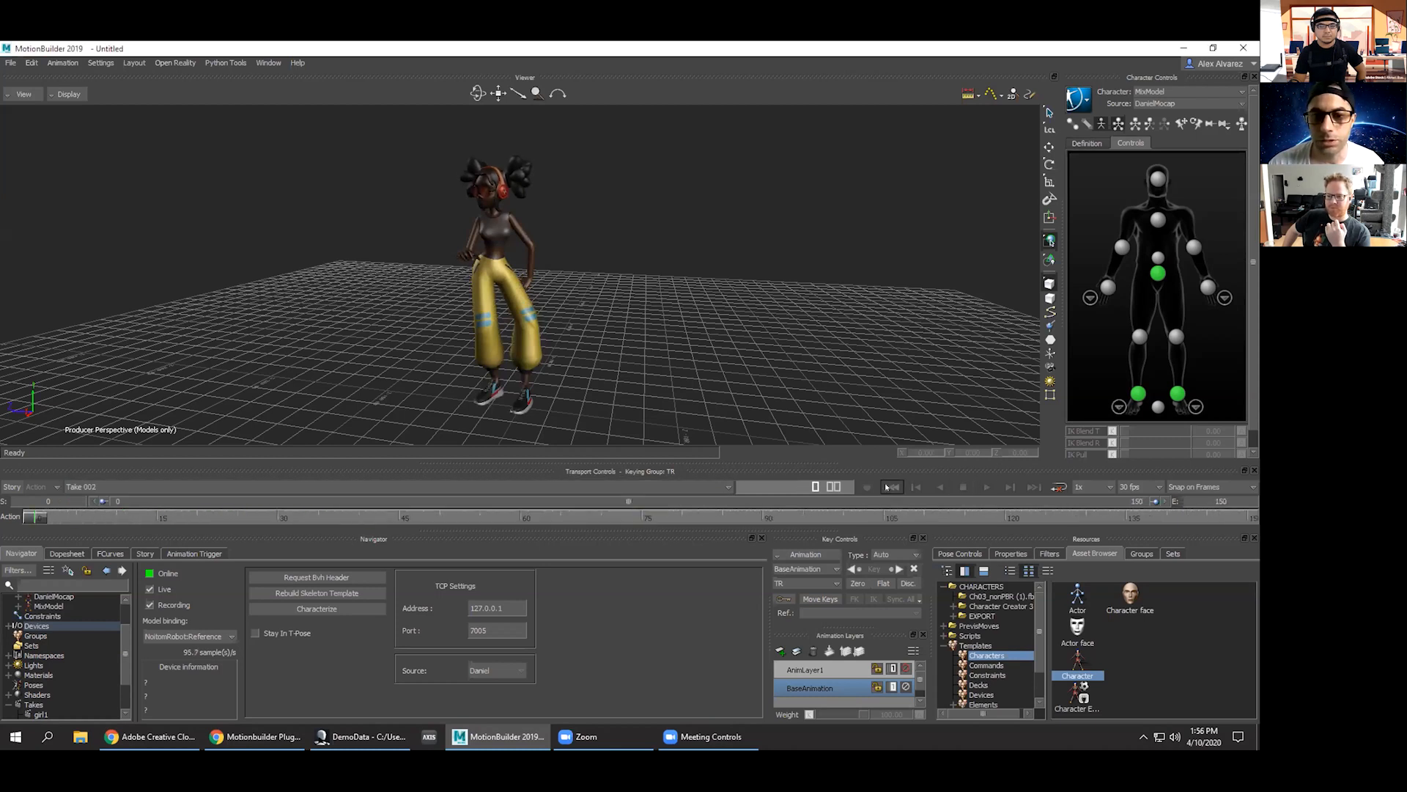
Make girl1 the current take again and take the Motion robot device offline.
left_click(80, 487)
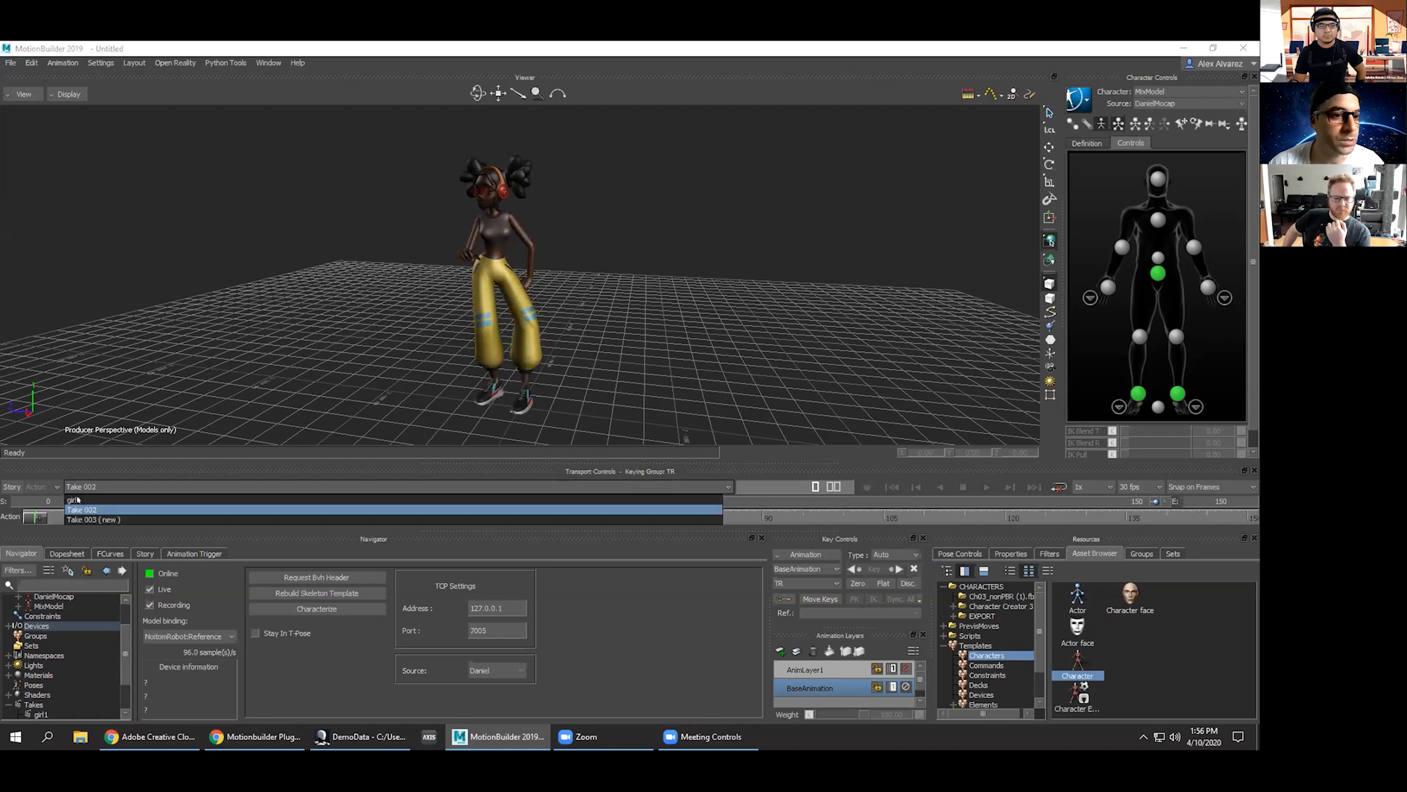
left_click(74, 499)
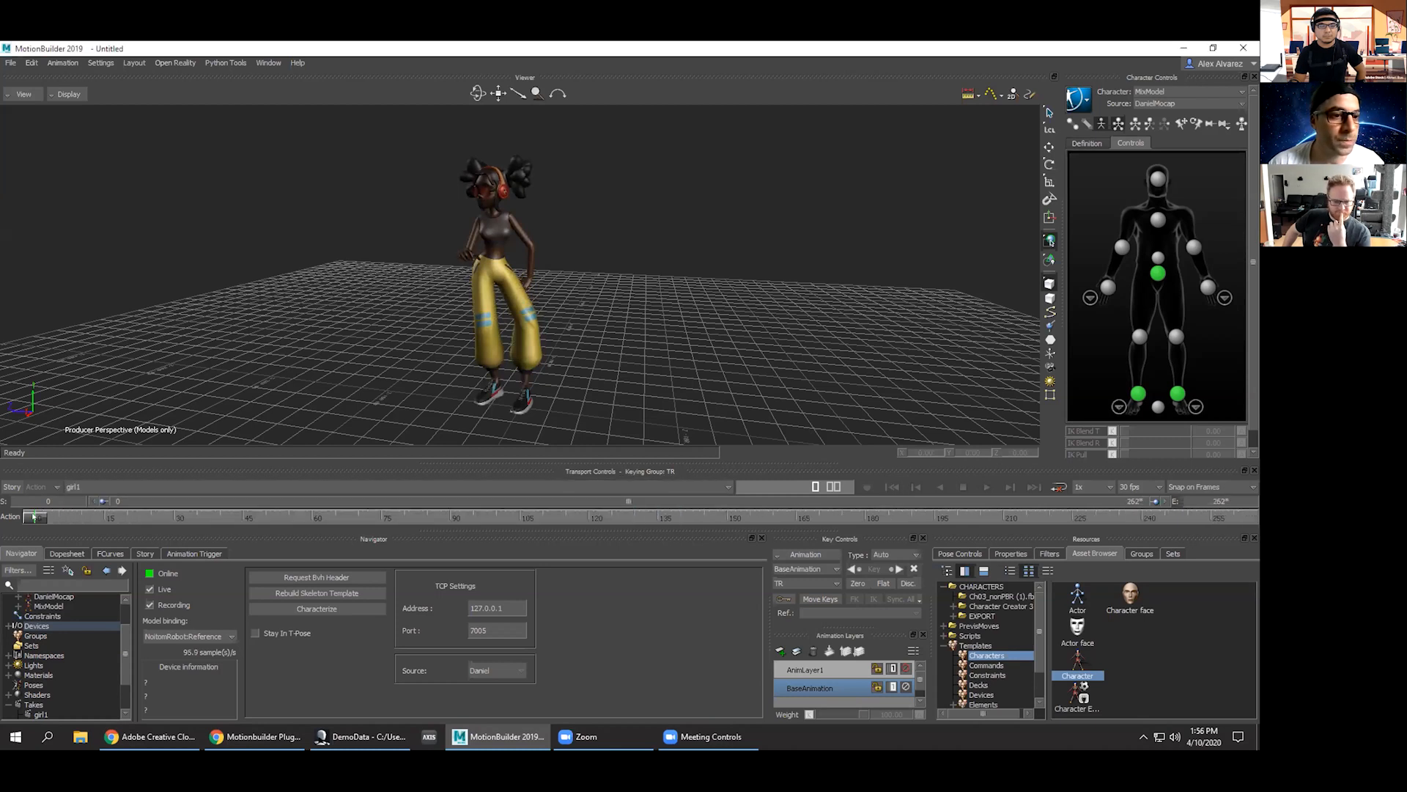
left_click(150, 572)
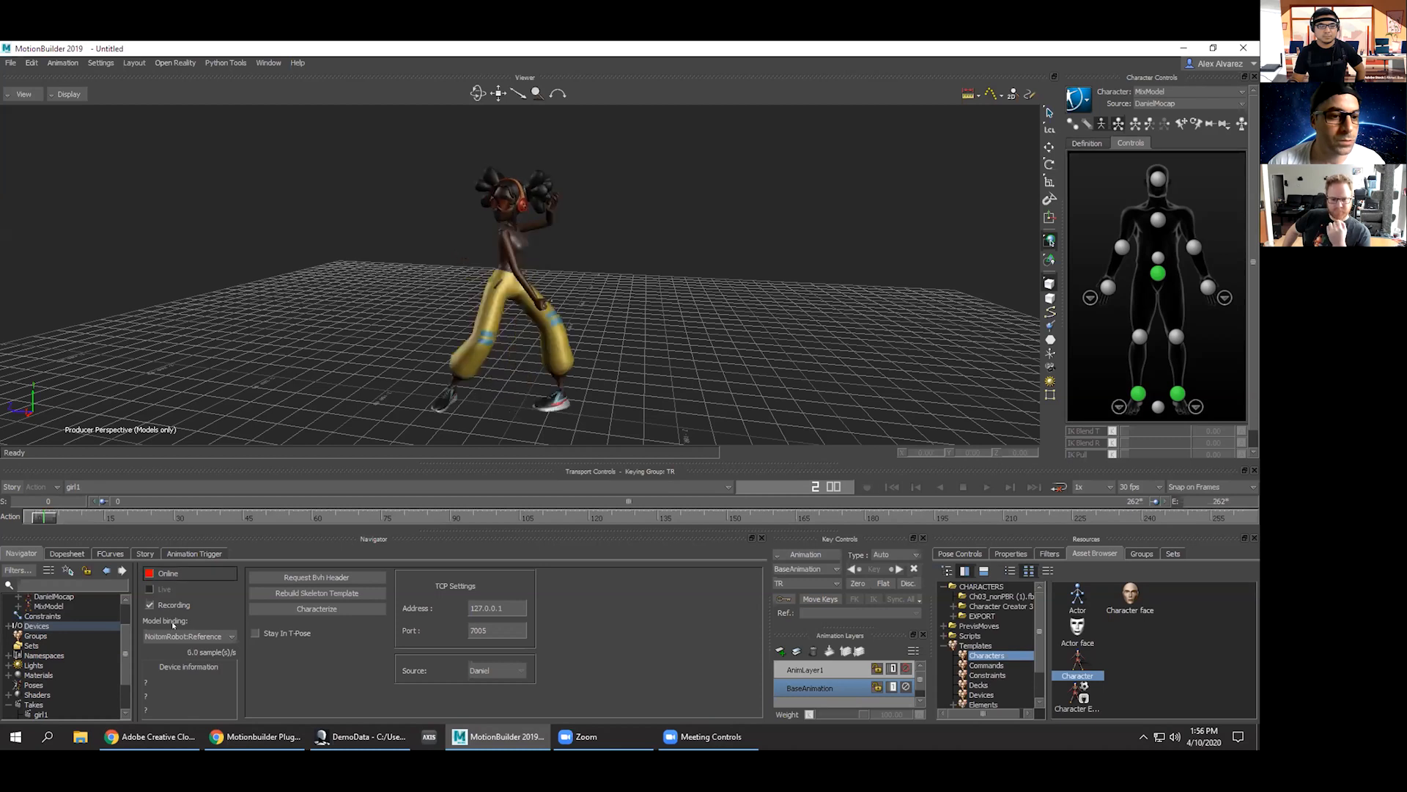
Play the girl1 take repeatedly from near its start to review the recorded motion with the live device disconnected.
left_click(982, 486)
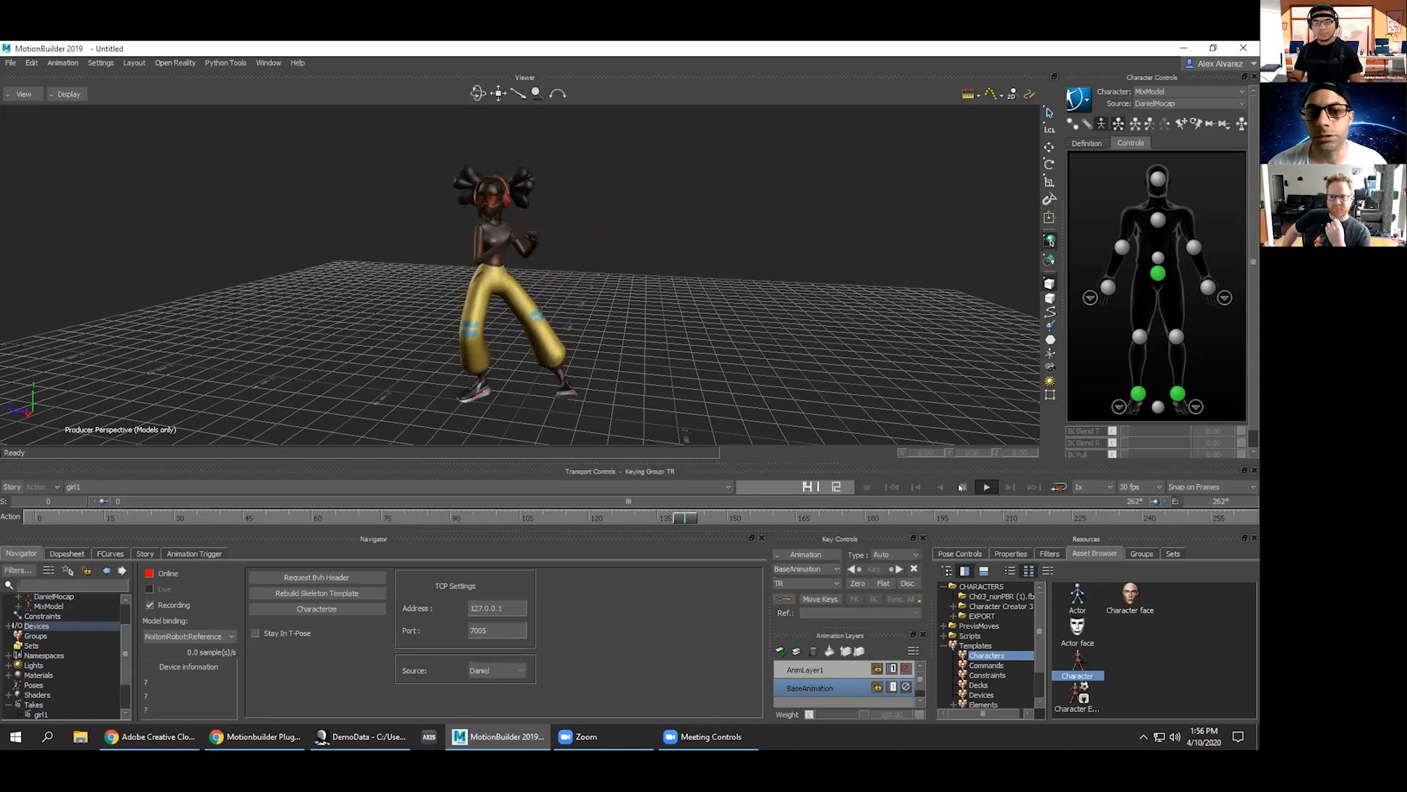
left_click(963, 487)
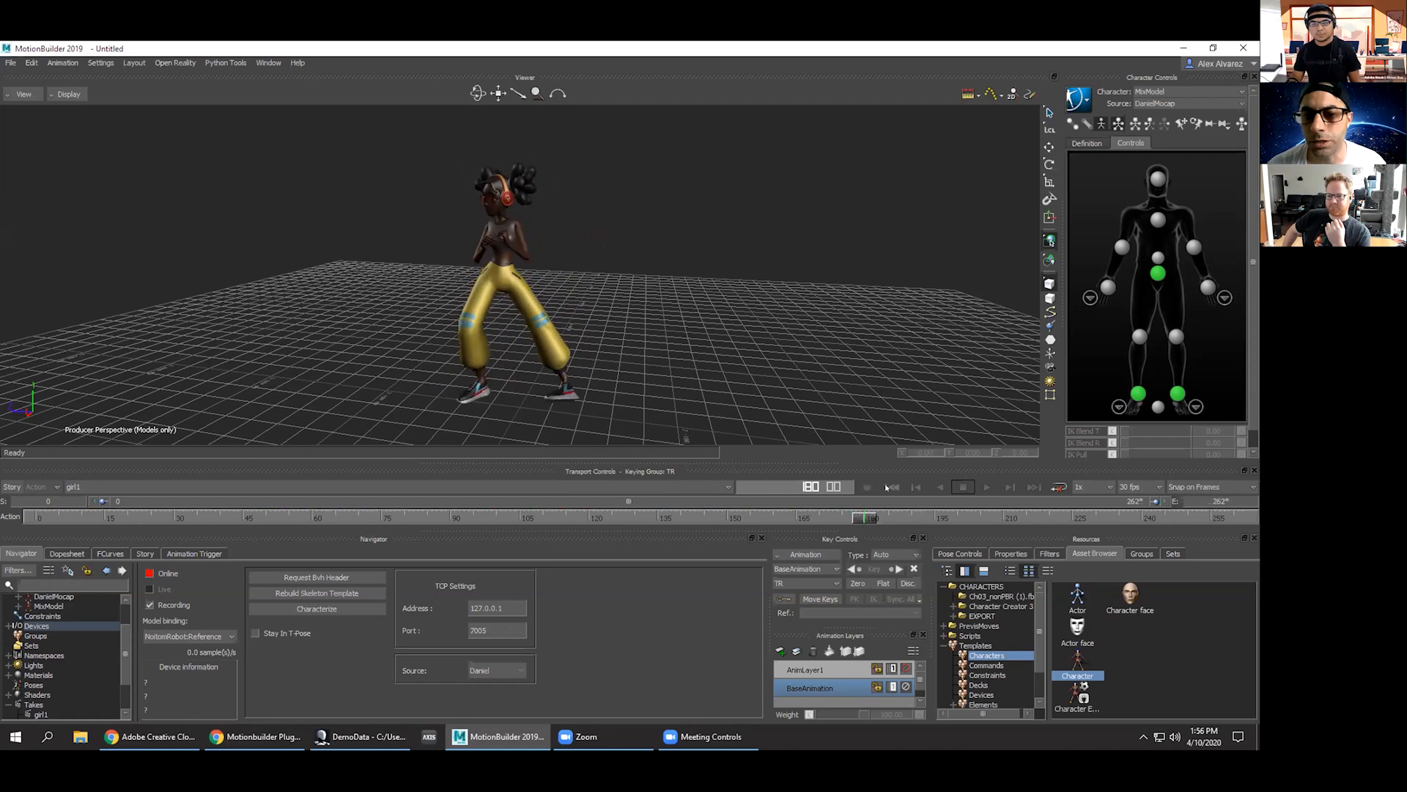
left_click(891, 487)
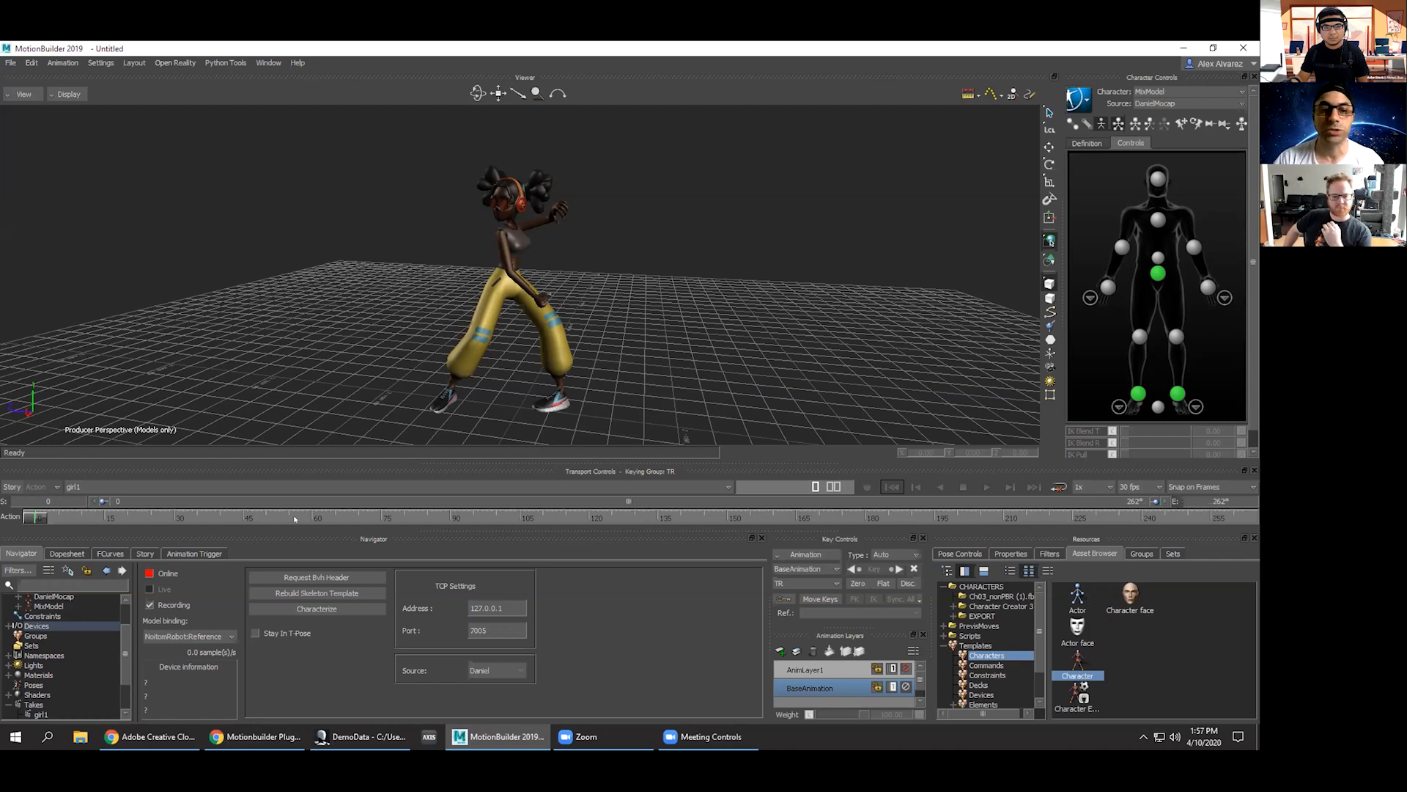
mouse_move(40, 518)
left_mouse_down()
mouse_move(348, 513)
mouse_move(49, 515)
left_mouse_up()
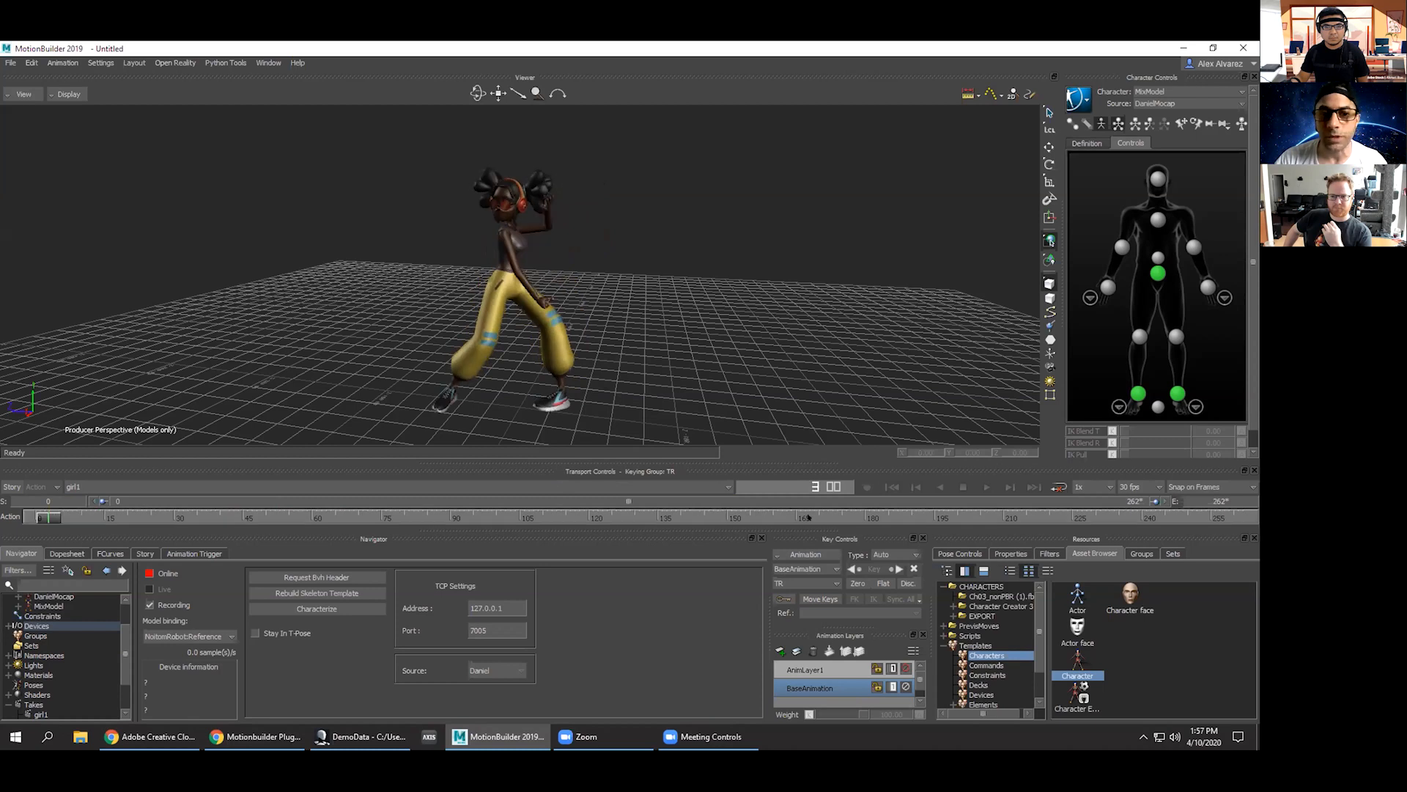
left_click(987, 486)
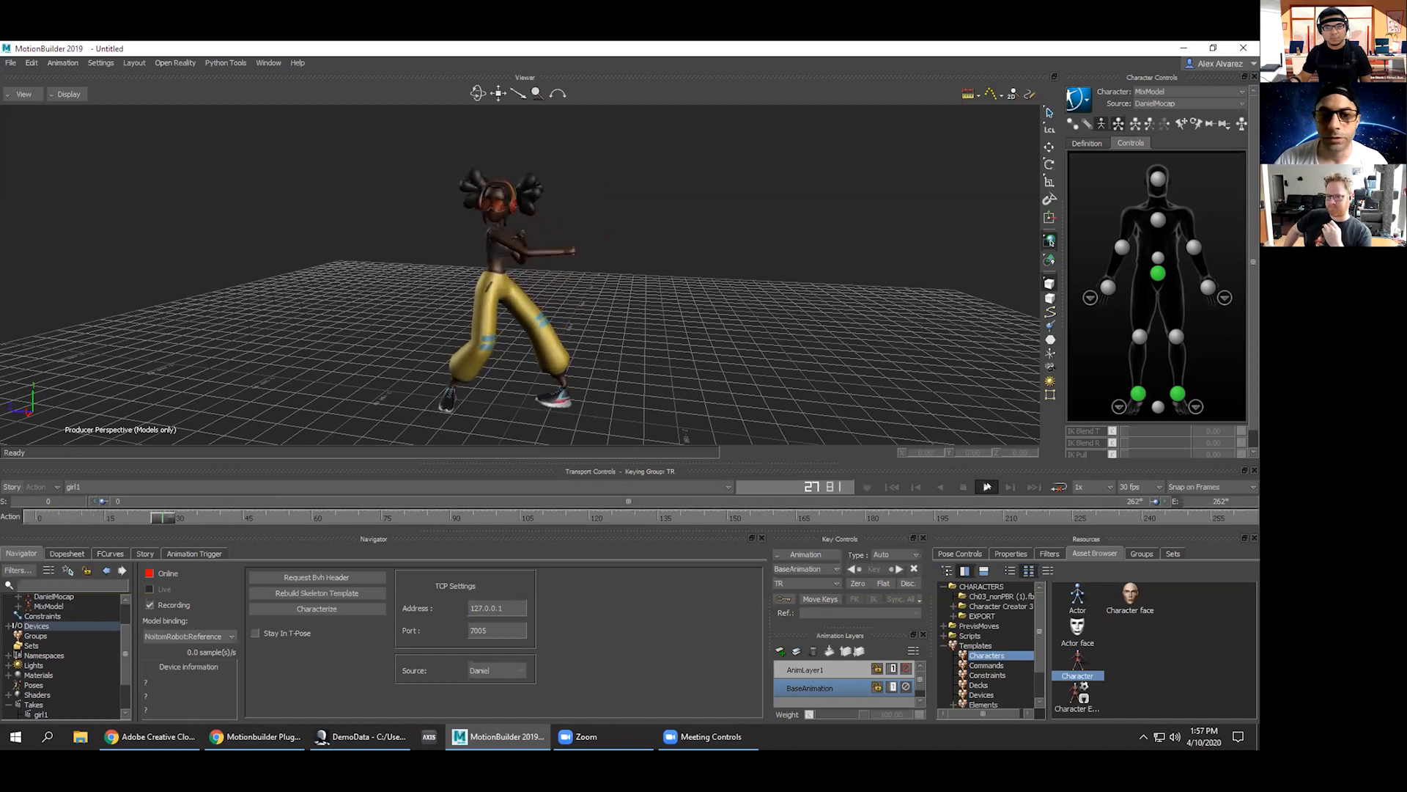
left_click(988, 487)
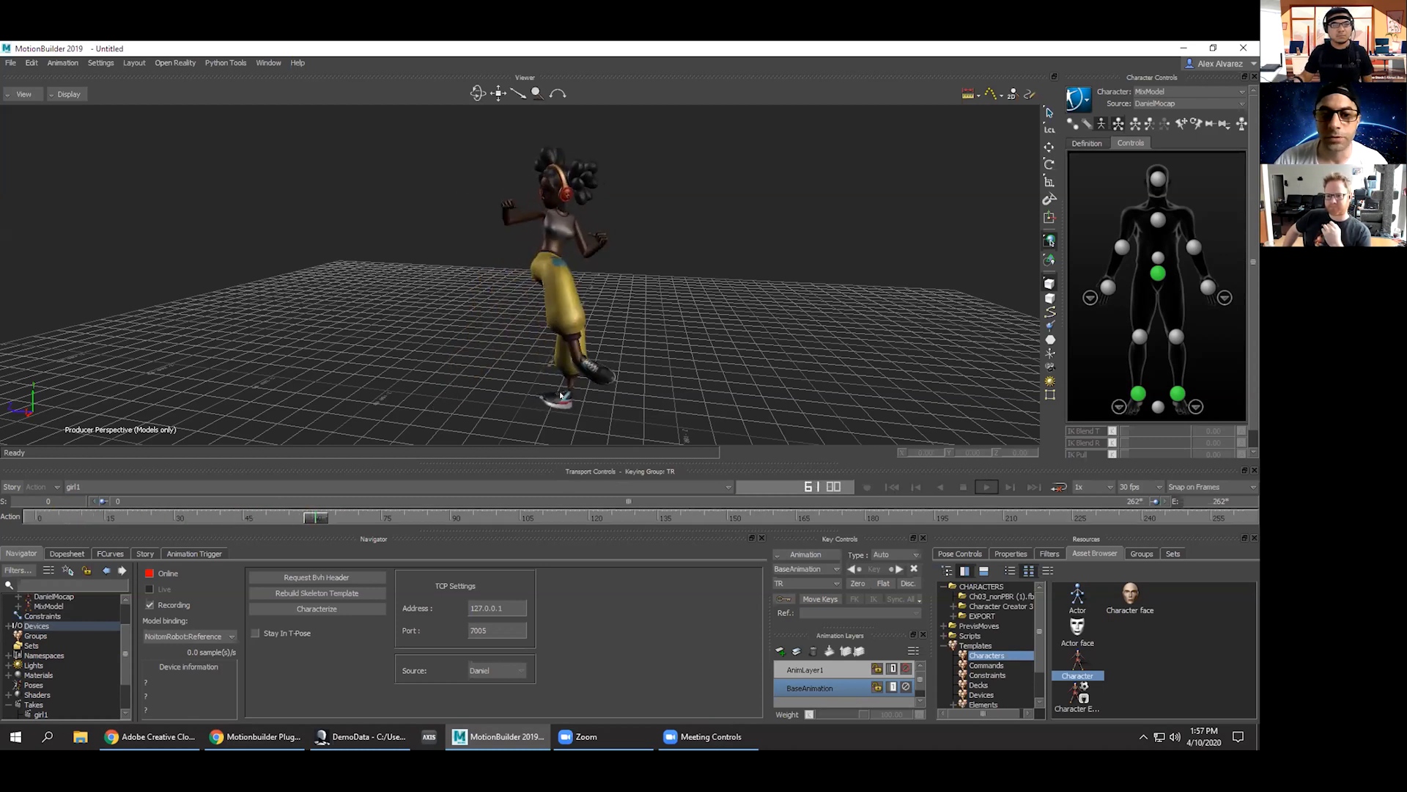
left_click(893, 486)
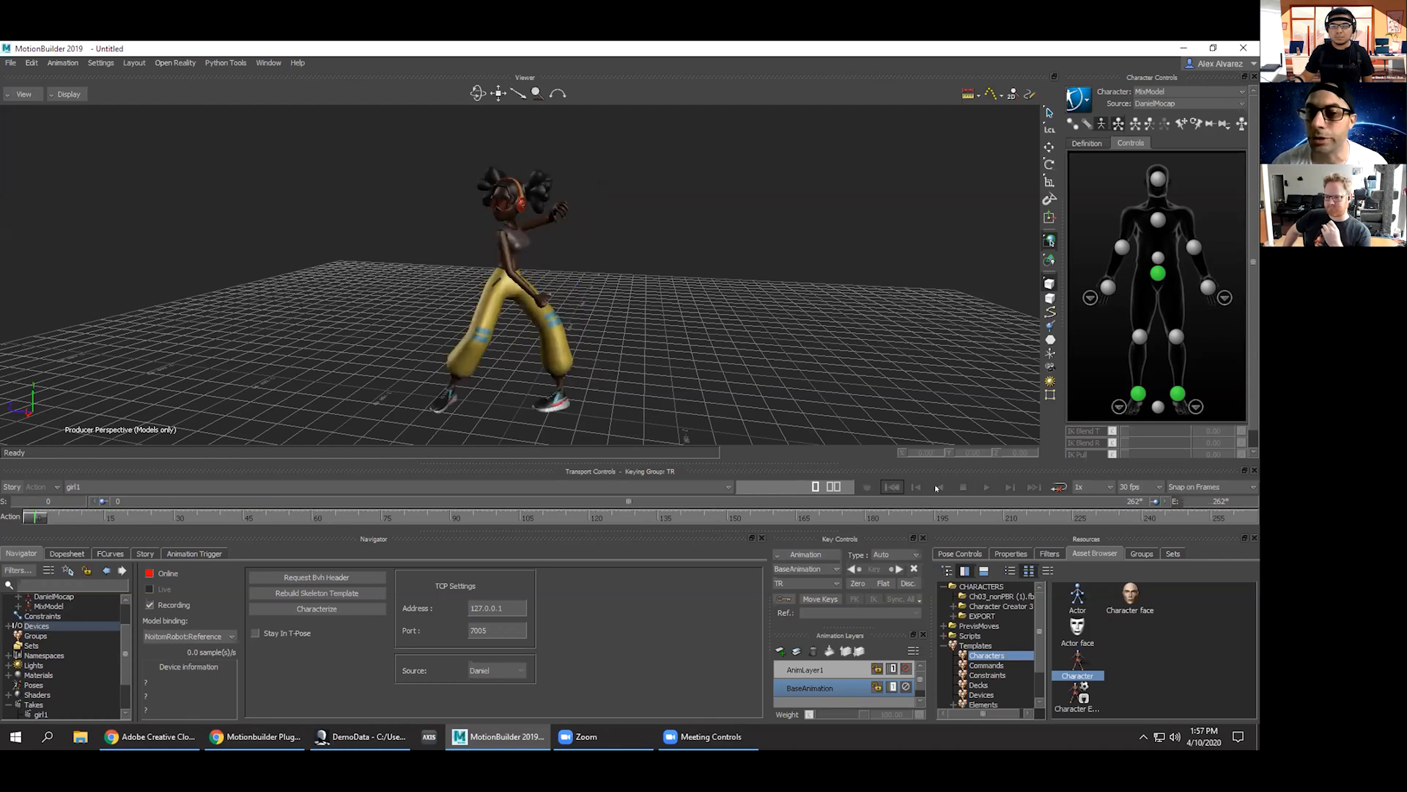
left_click(986, 487)
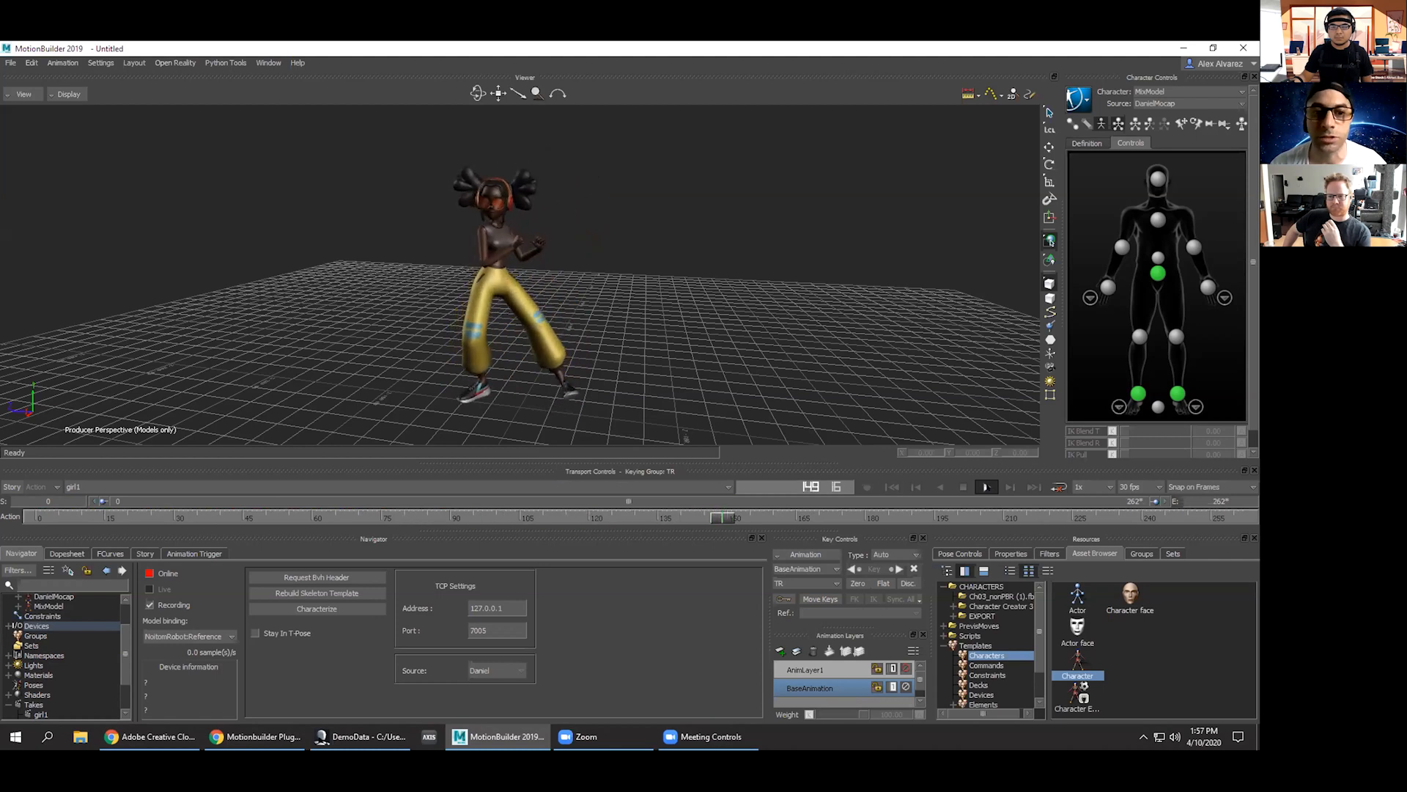
left_click(963, 487)
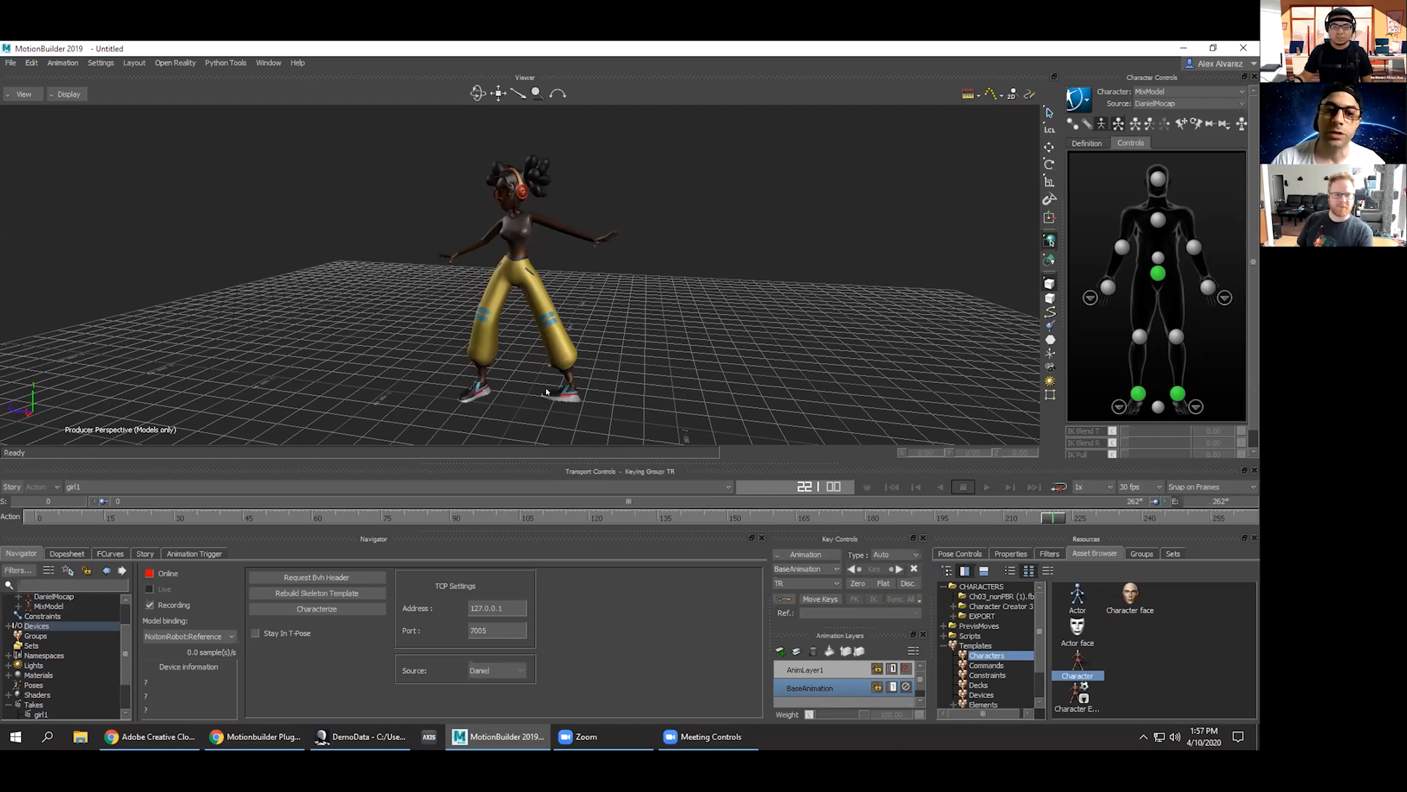
Show the FCurves editor, switch the viewer to X-Ray display, and move the girl1 take to about frame 50.
left_click(108, 553)
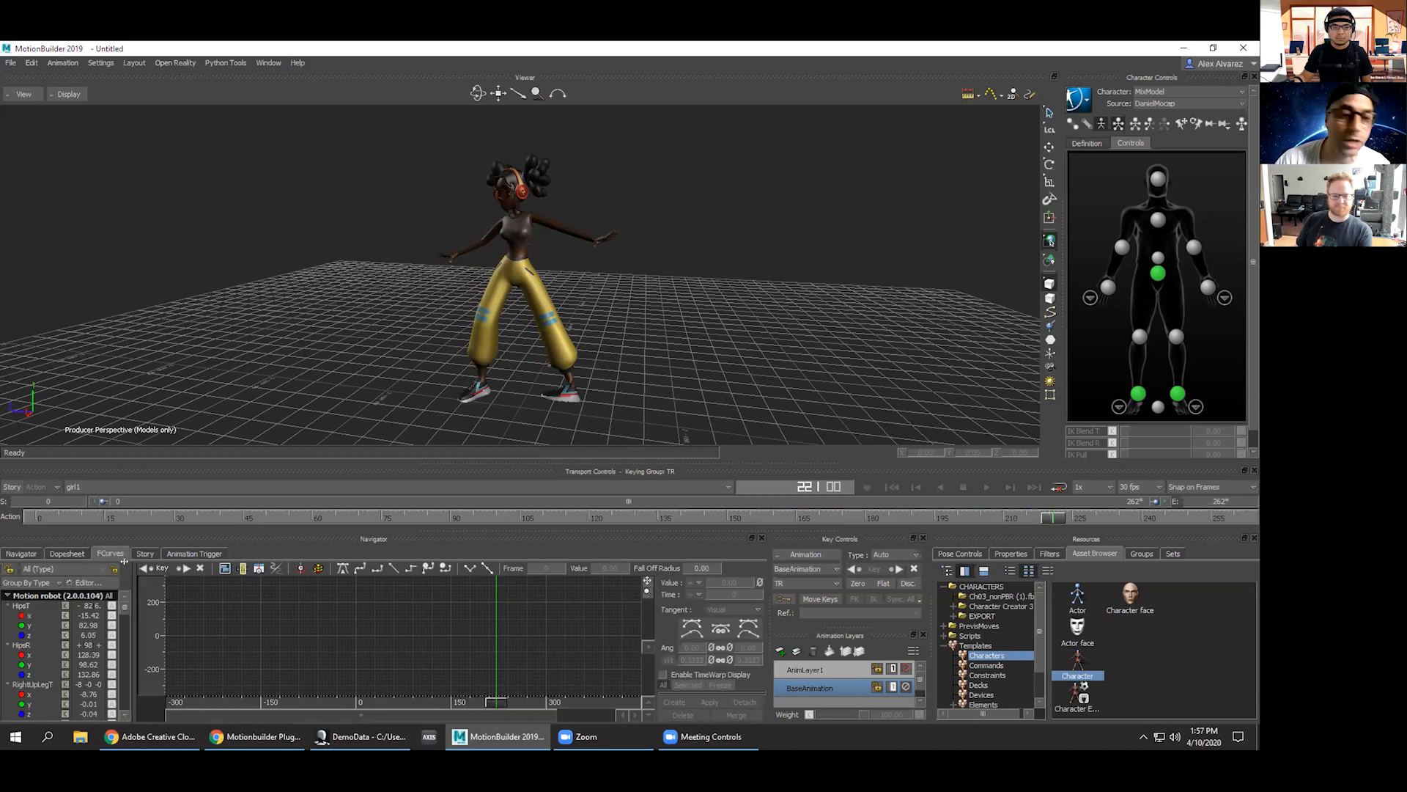
key("ctrl+a")
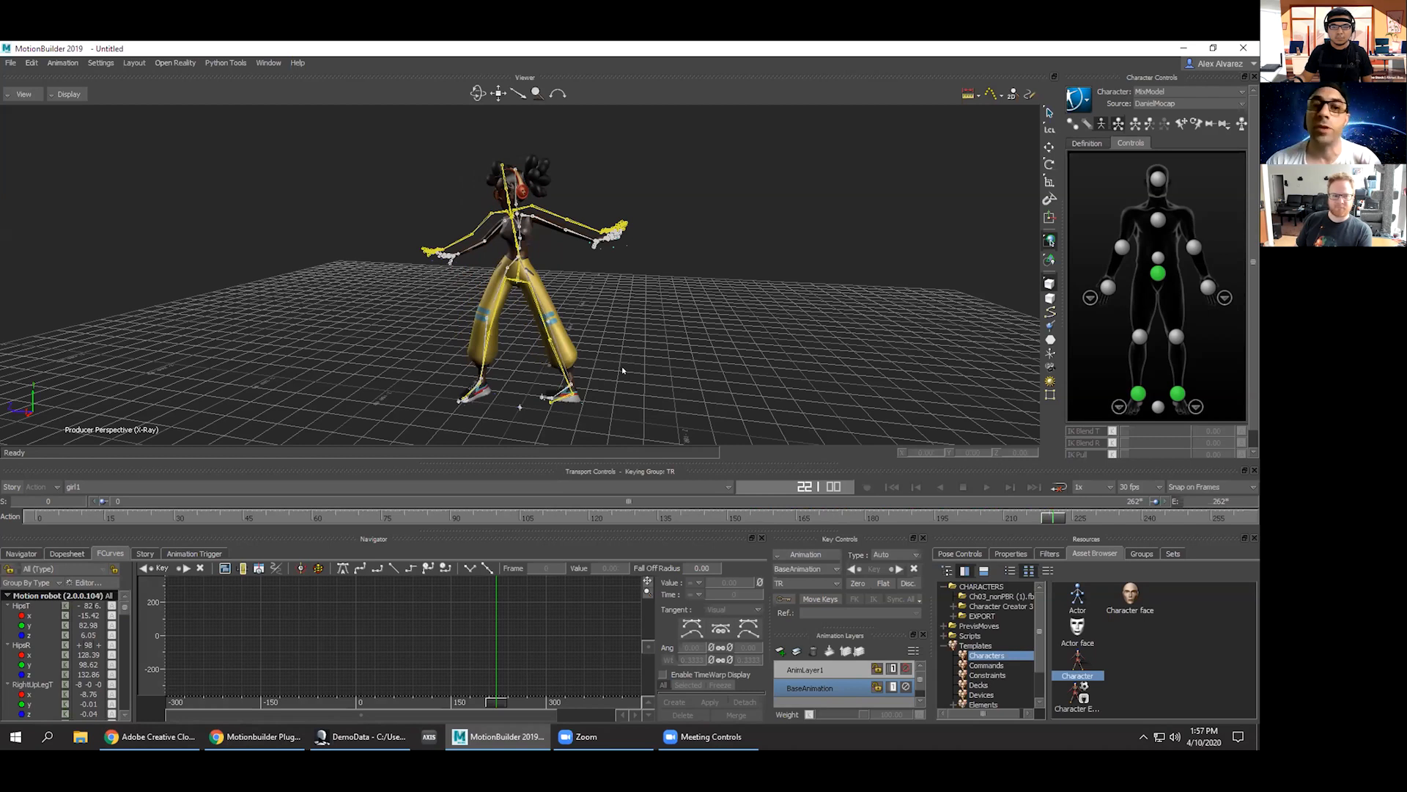
left_click_drag(1052, 517, 273, 516)
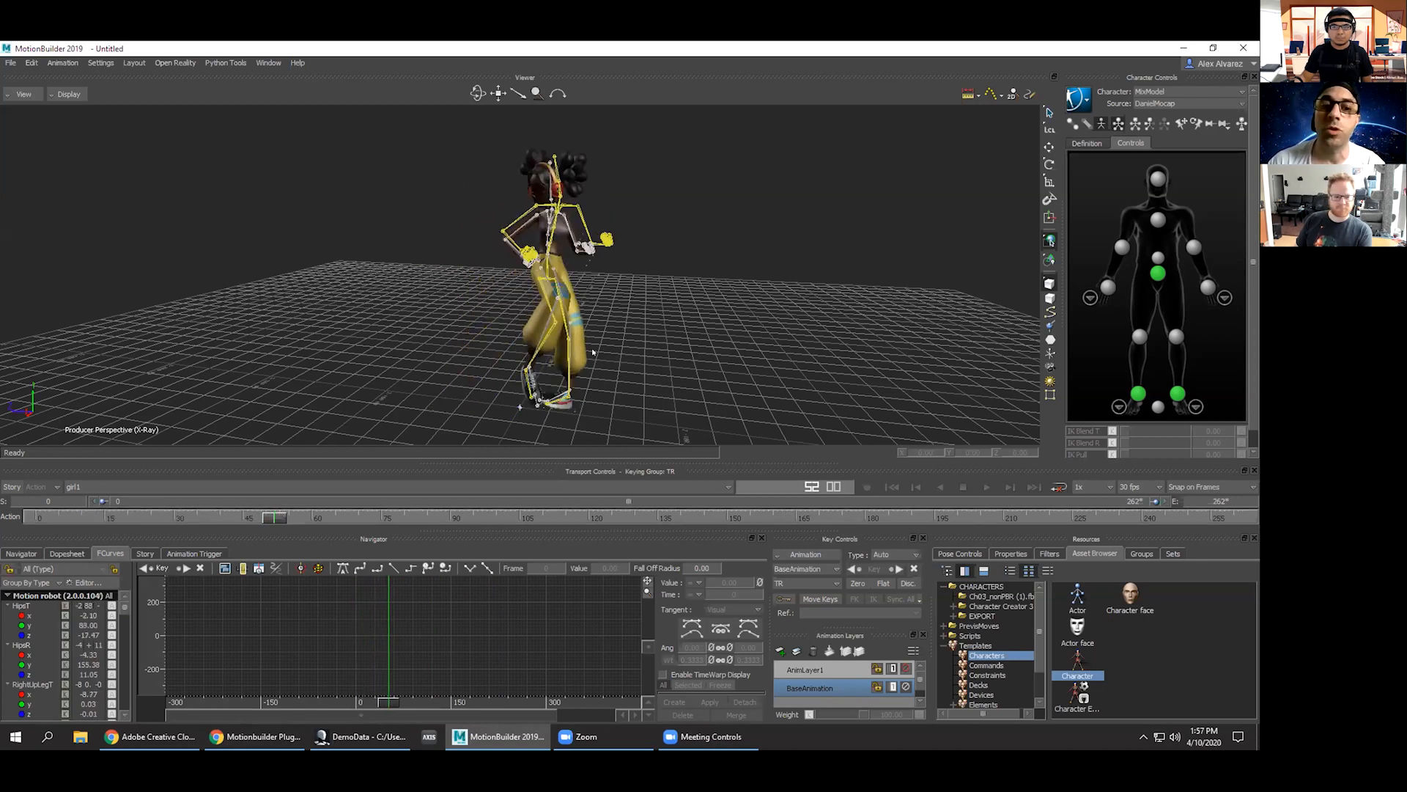
Check the right upper arm bones for keys, selecting mixamorig:RightArm and then NoitomRobot:RightArm.
scroll(593, 353, "up", 3)
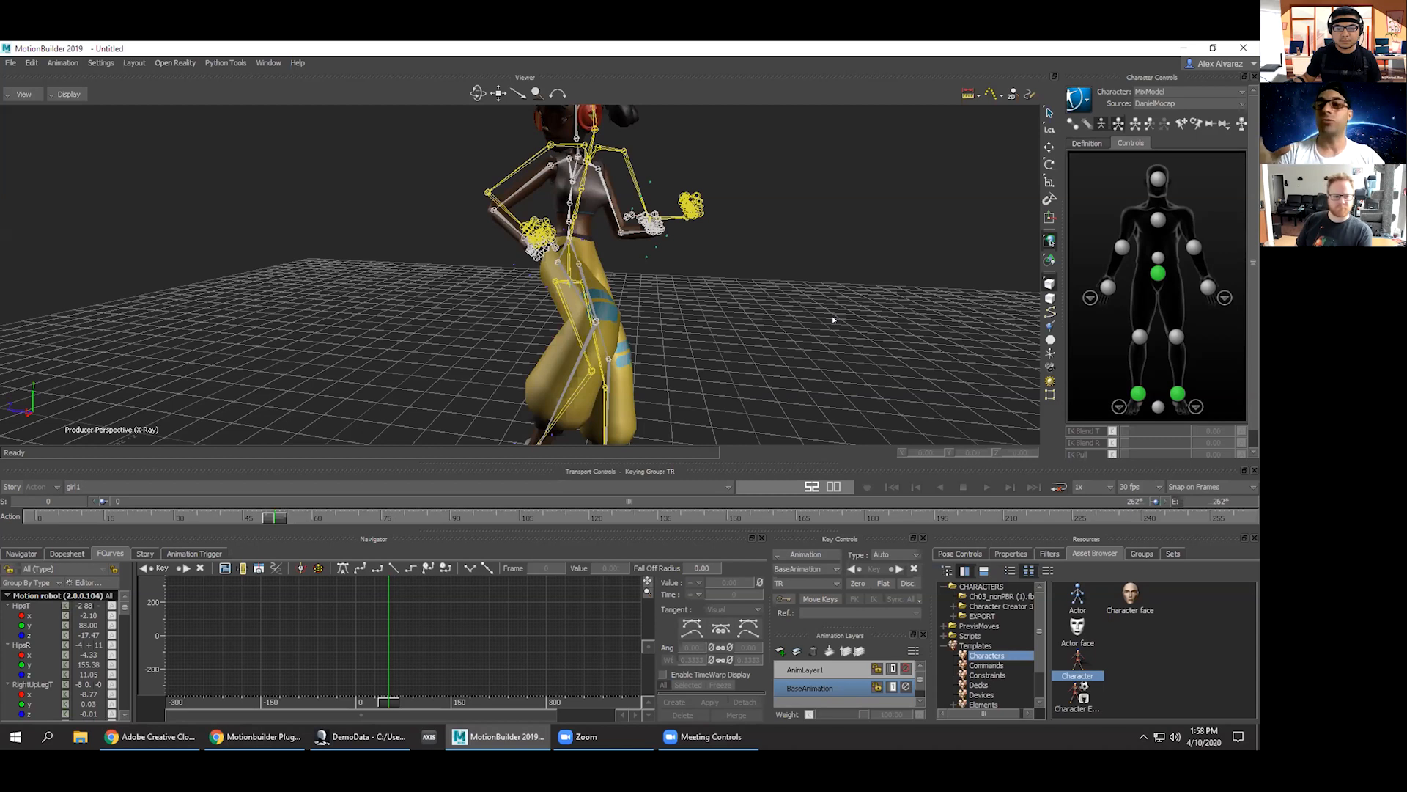
left_click(530, 200)
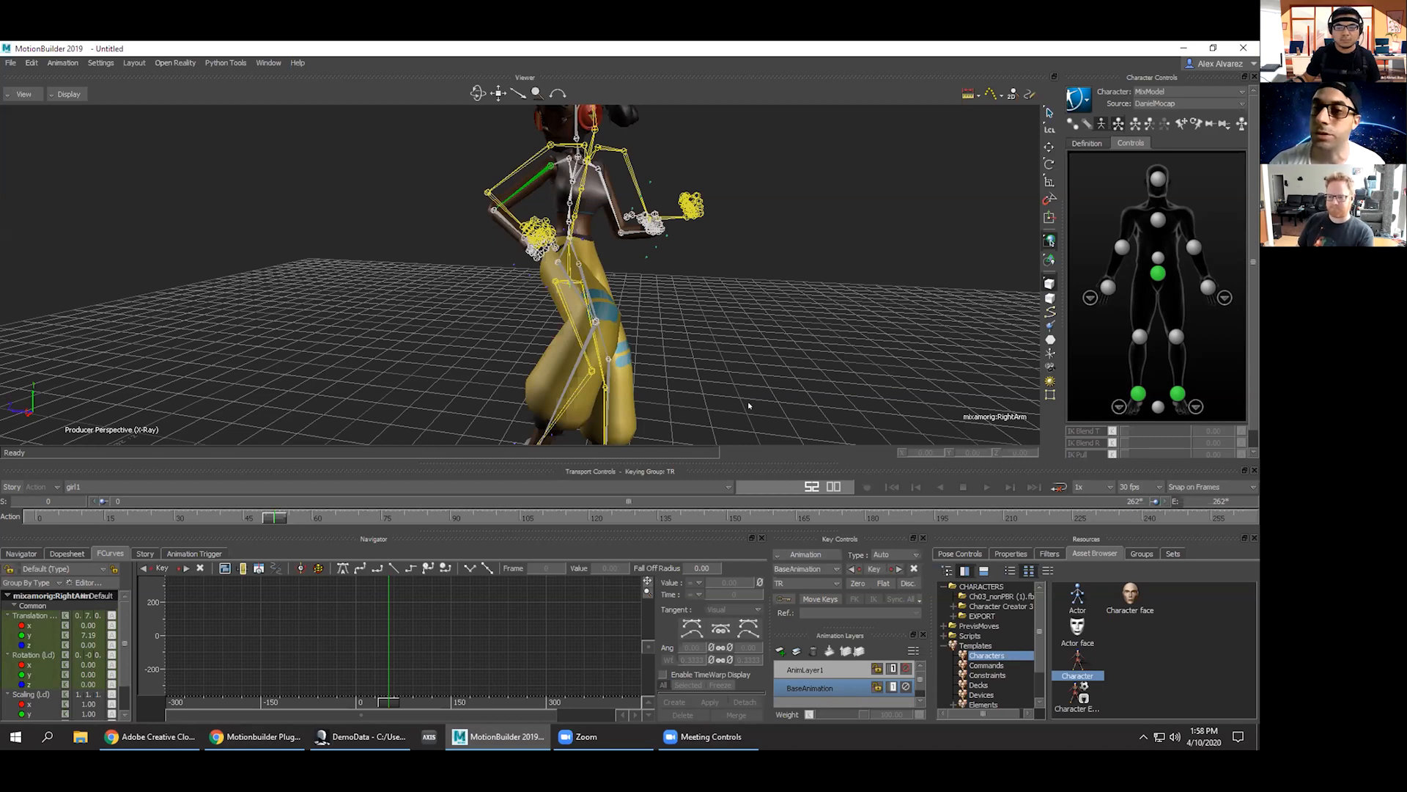
left_click(528, 165)
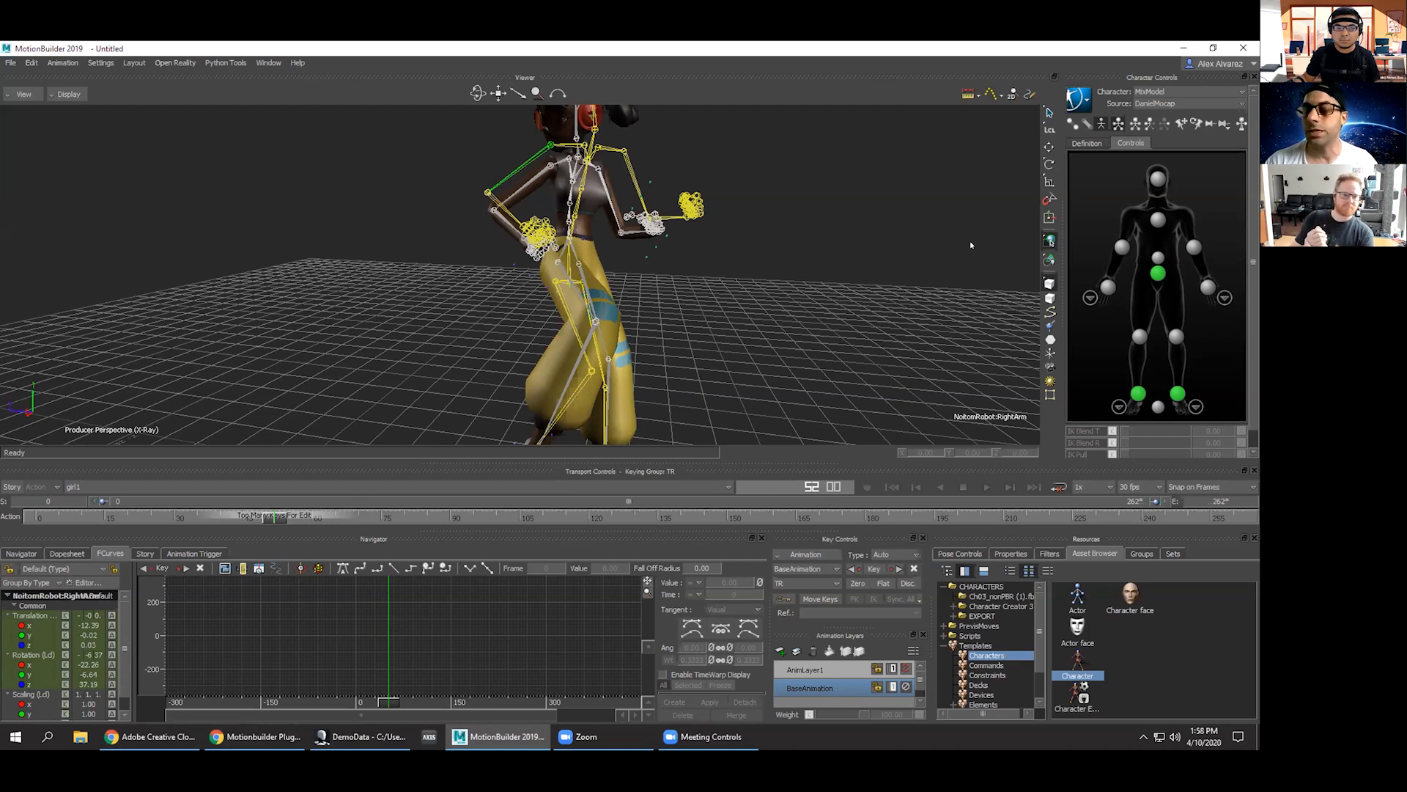
left_click(1081, 100)
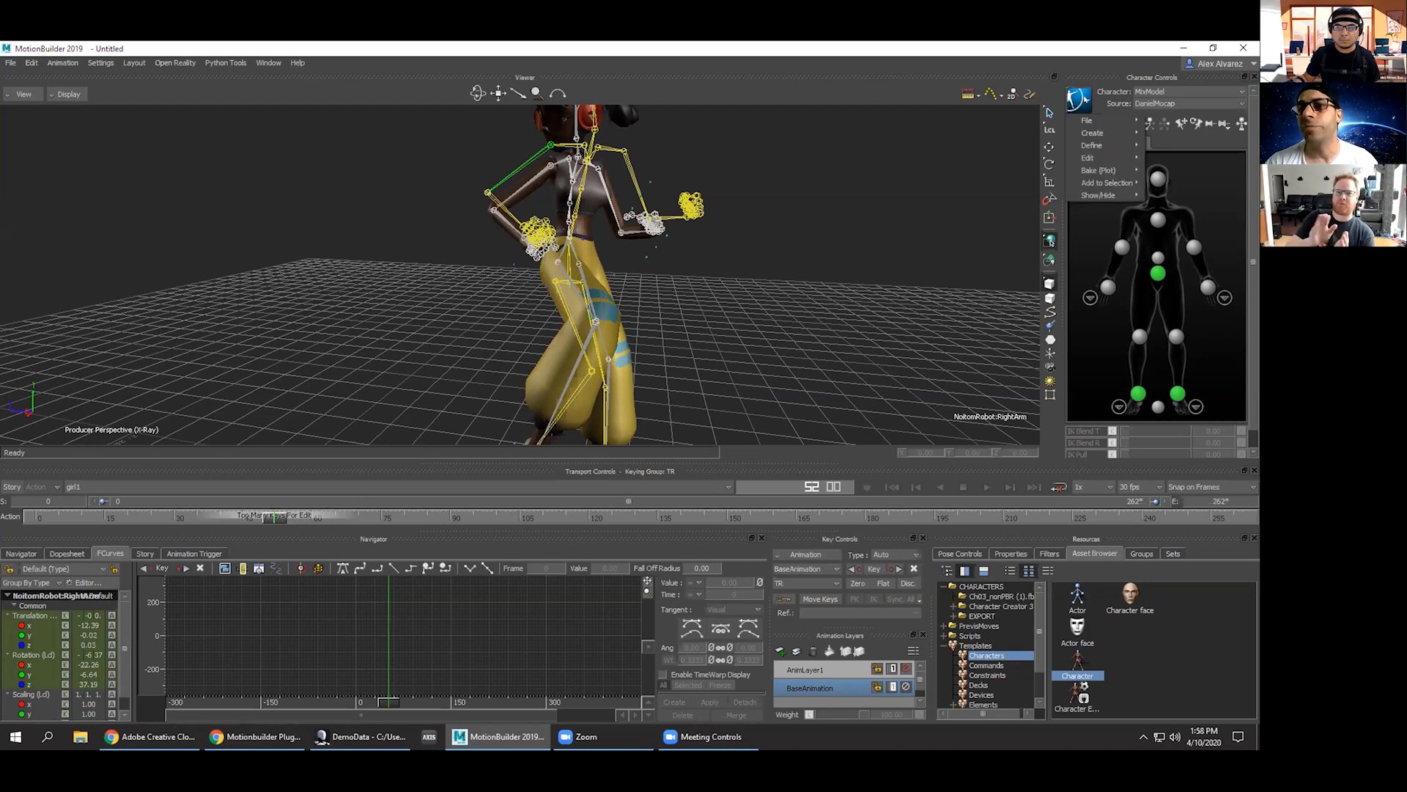
left_click(1095, 67)
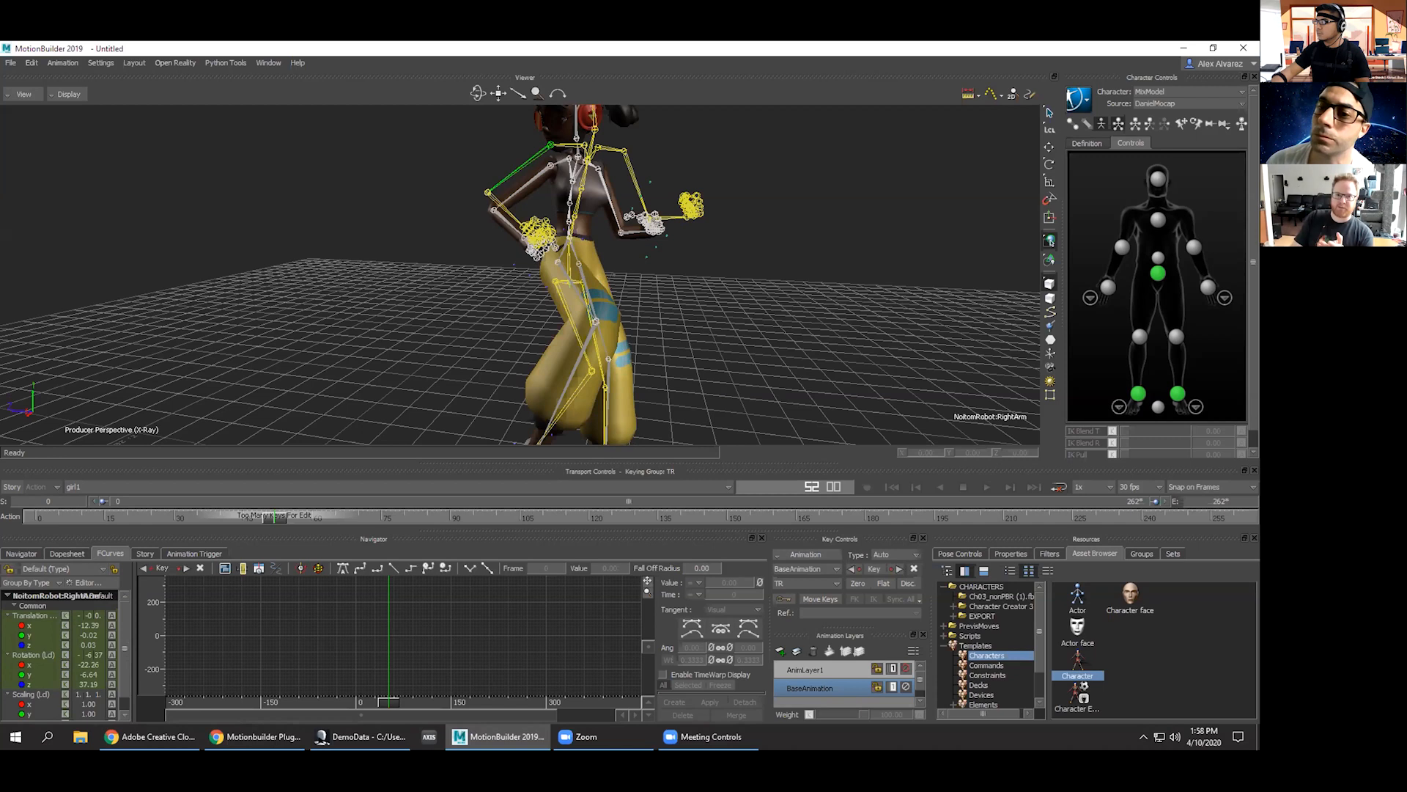
key("alt+Tab")
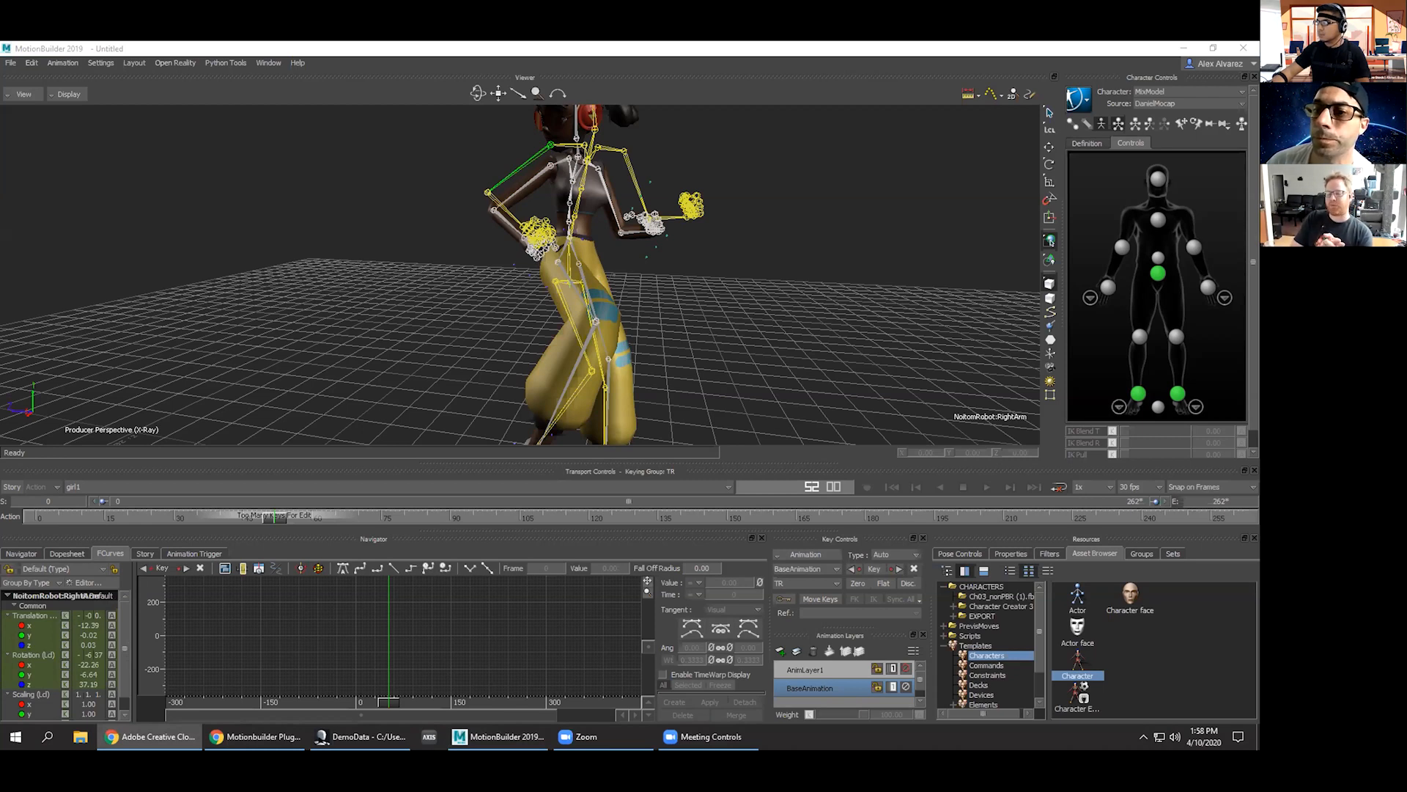
key("alt+Tab")
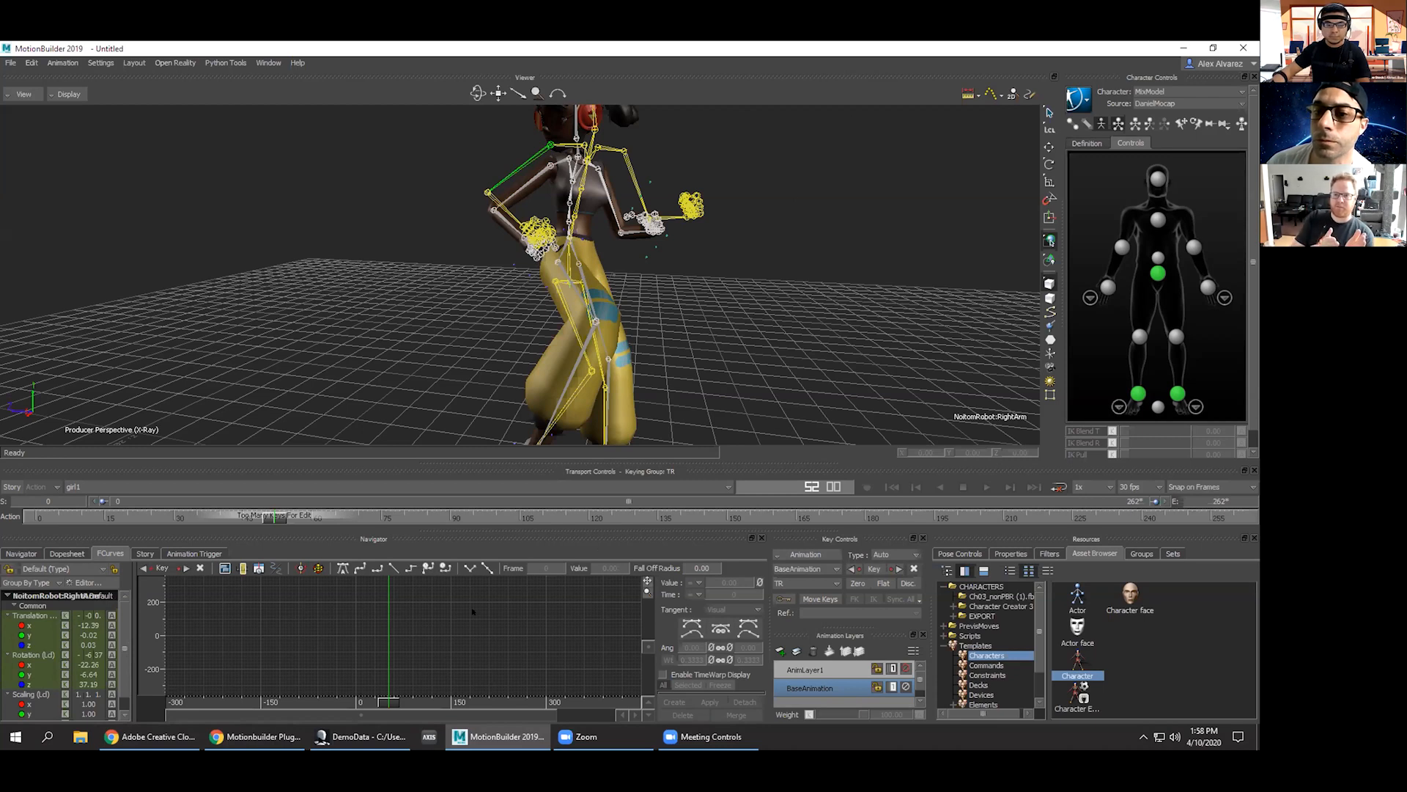
left_click(361, 736)
left_click_drag(806, 55, 1258, 645)
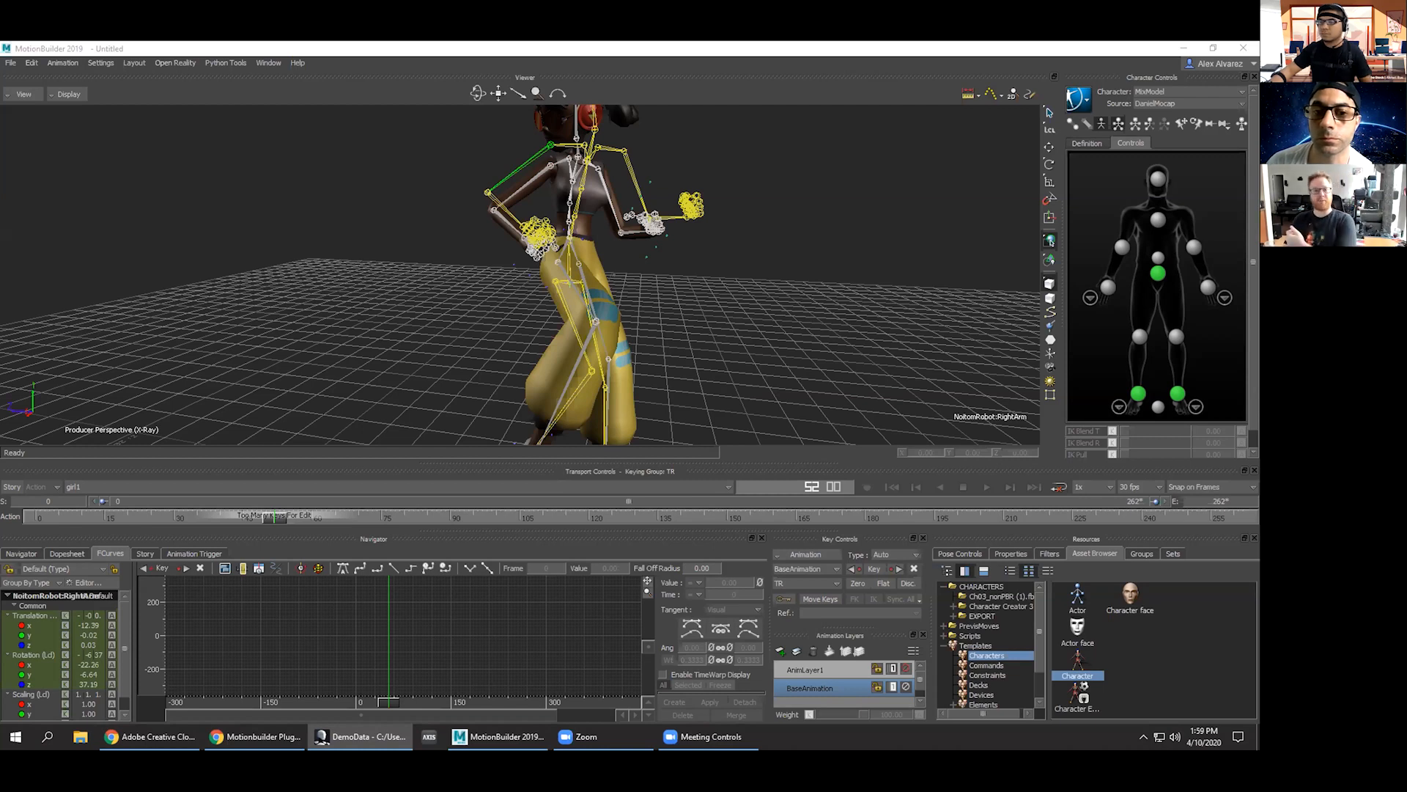
double_click(802, 45)
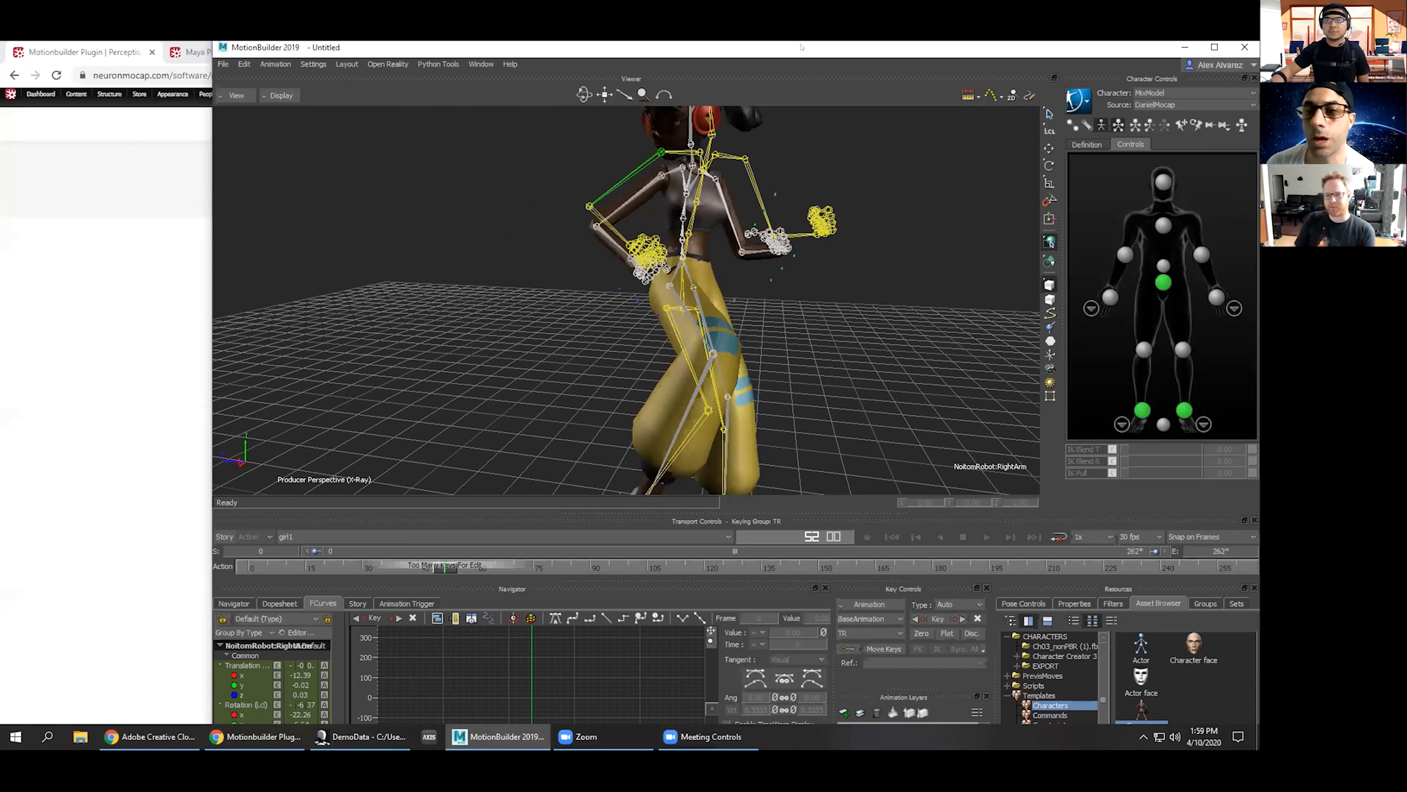
double_click(802, 47)
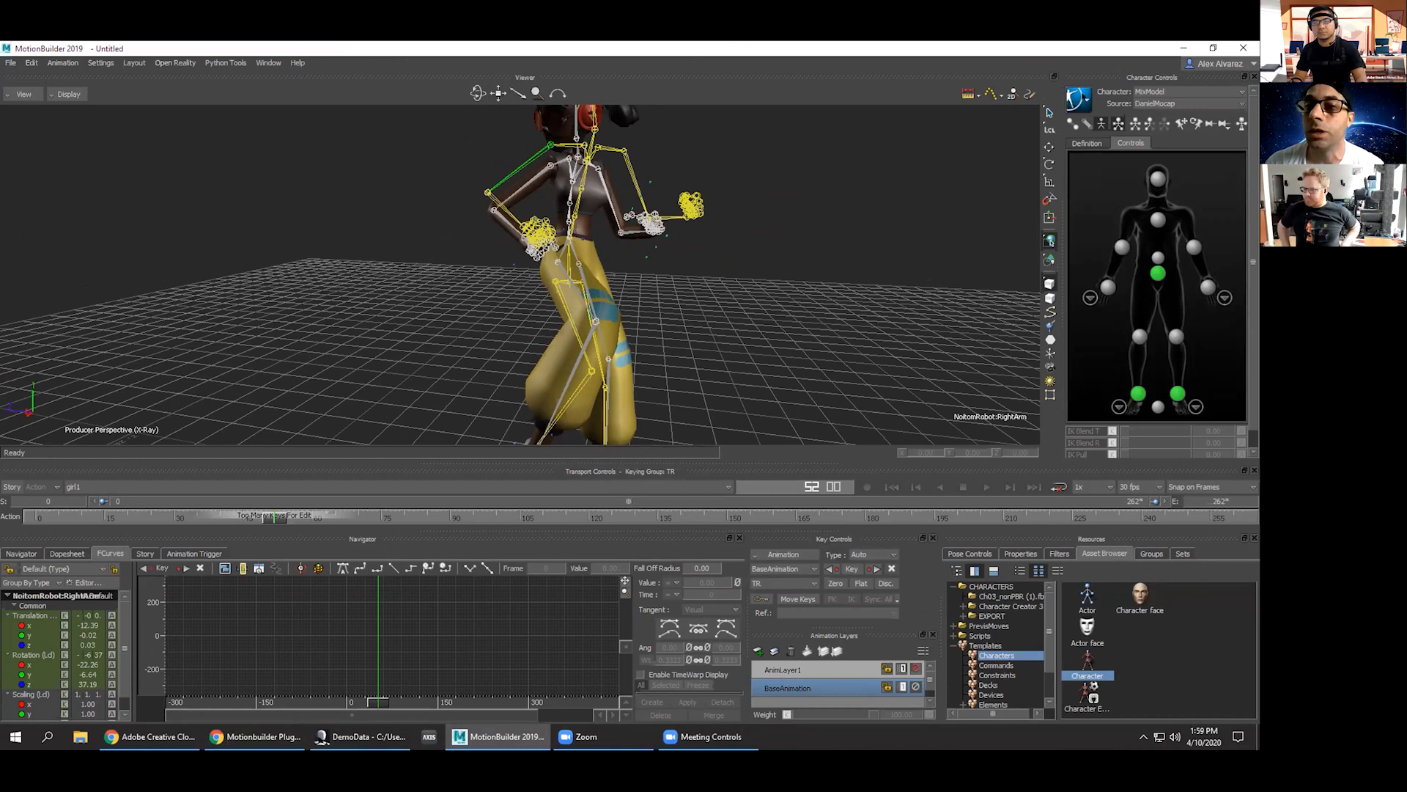
Bake (plot) the MixModel character's motion to its skeleton.
left_click(1079, 99)
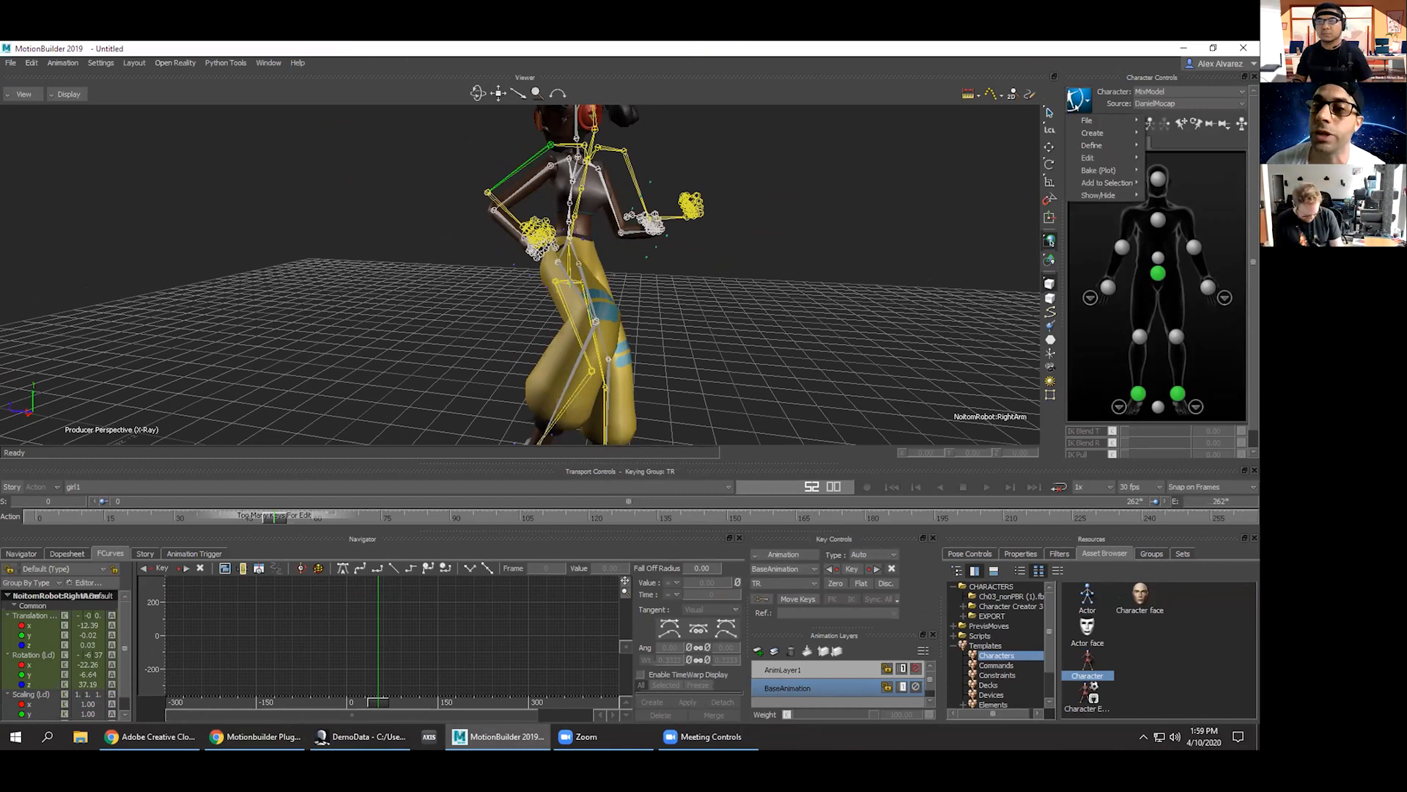
mouse_move(1085, 158)
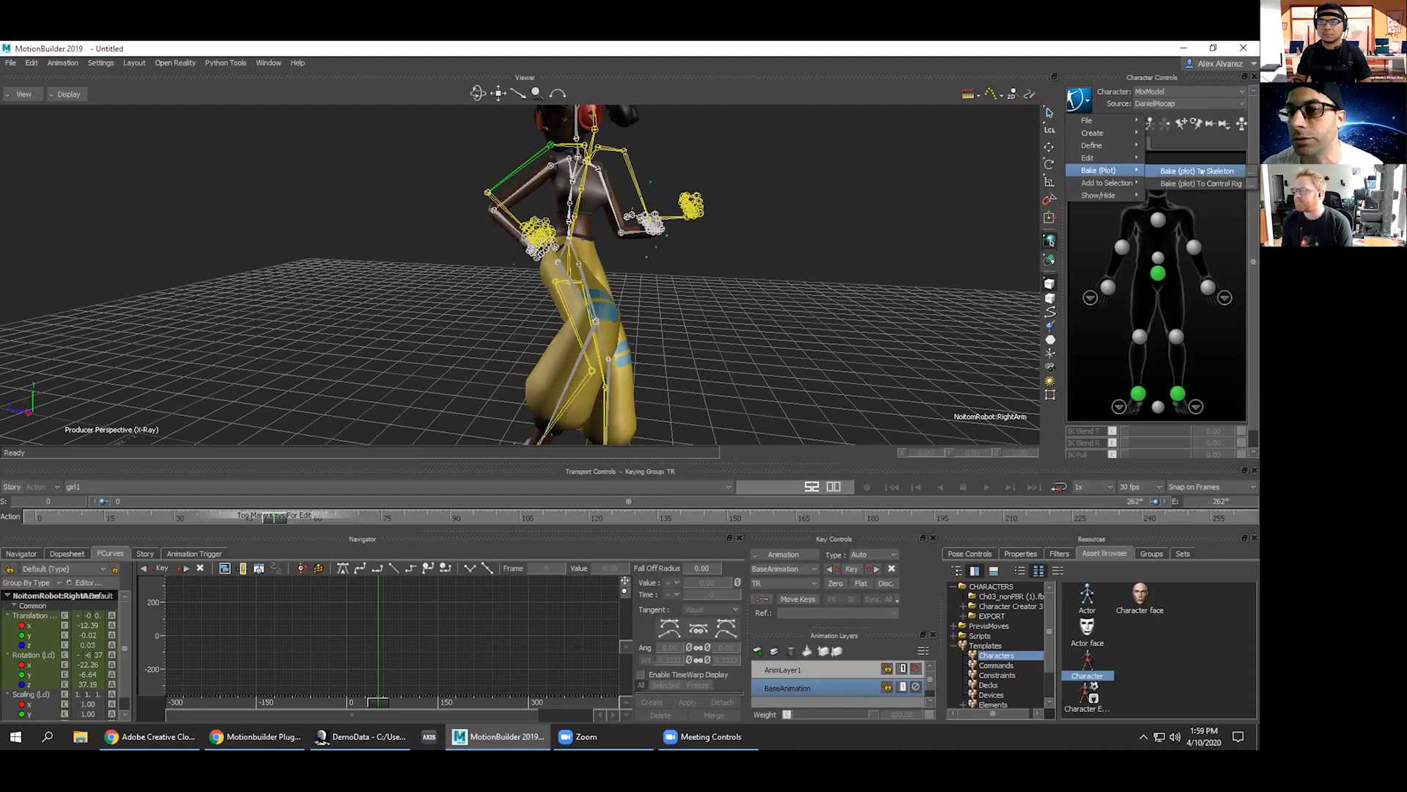
left_click(1202, 171)
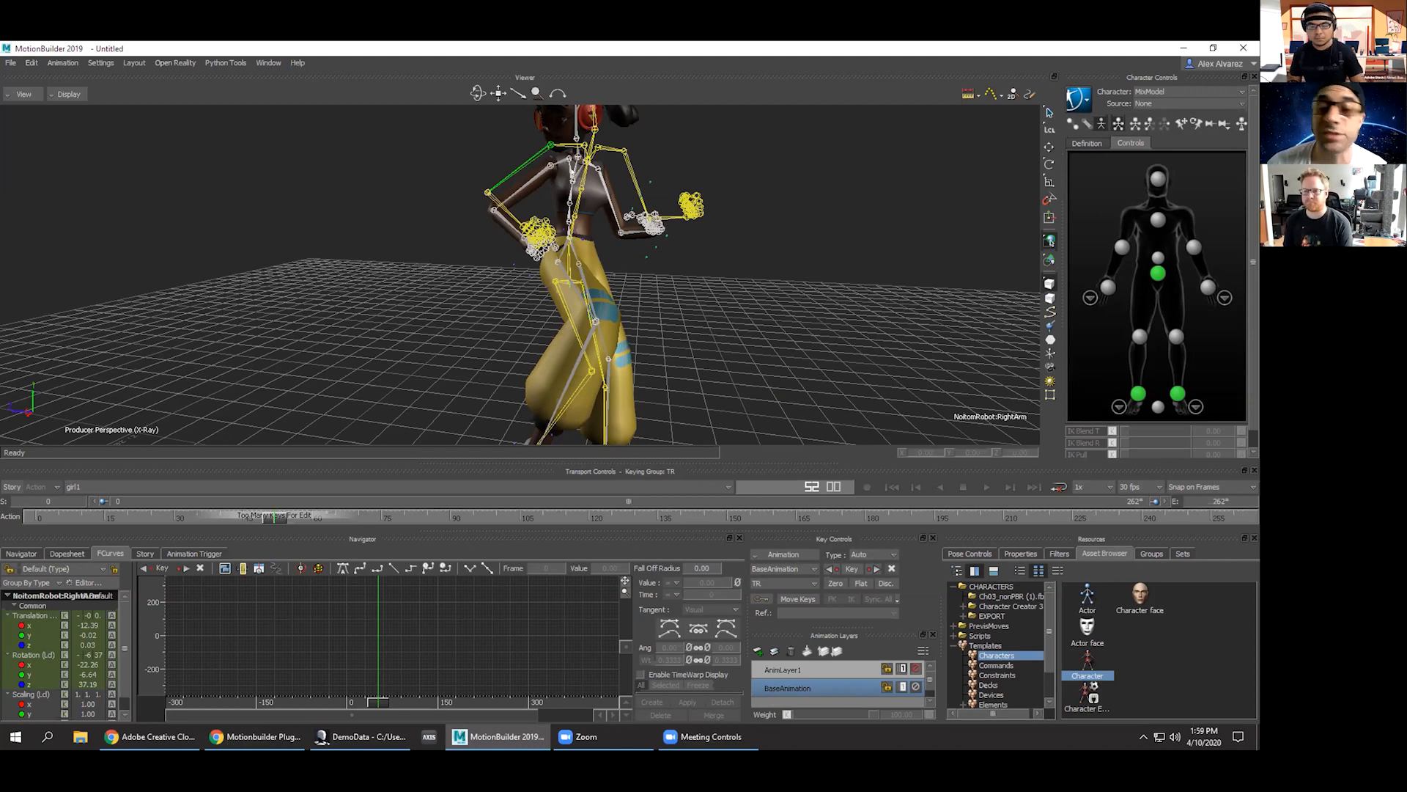
Check the baked keys on mixamorig:RightArm by scrubbing ahead in the take, then select the Ch03 mesh at the hips.
left_click(527, 181)
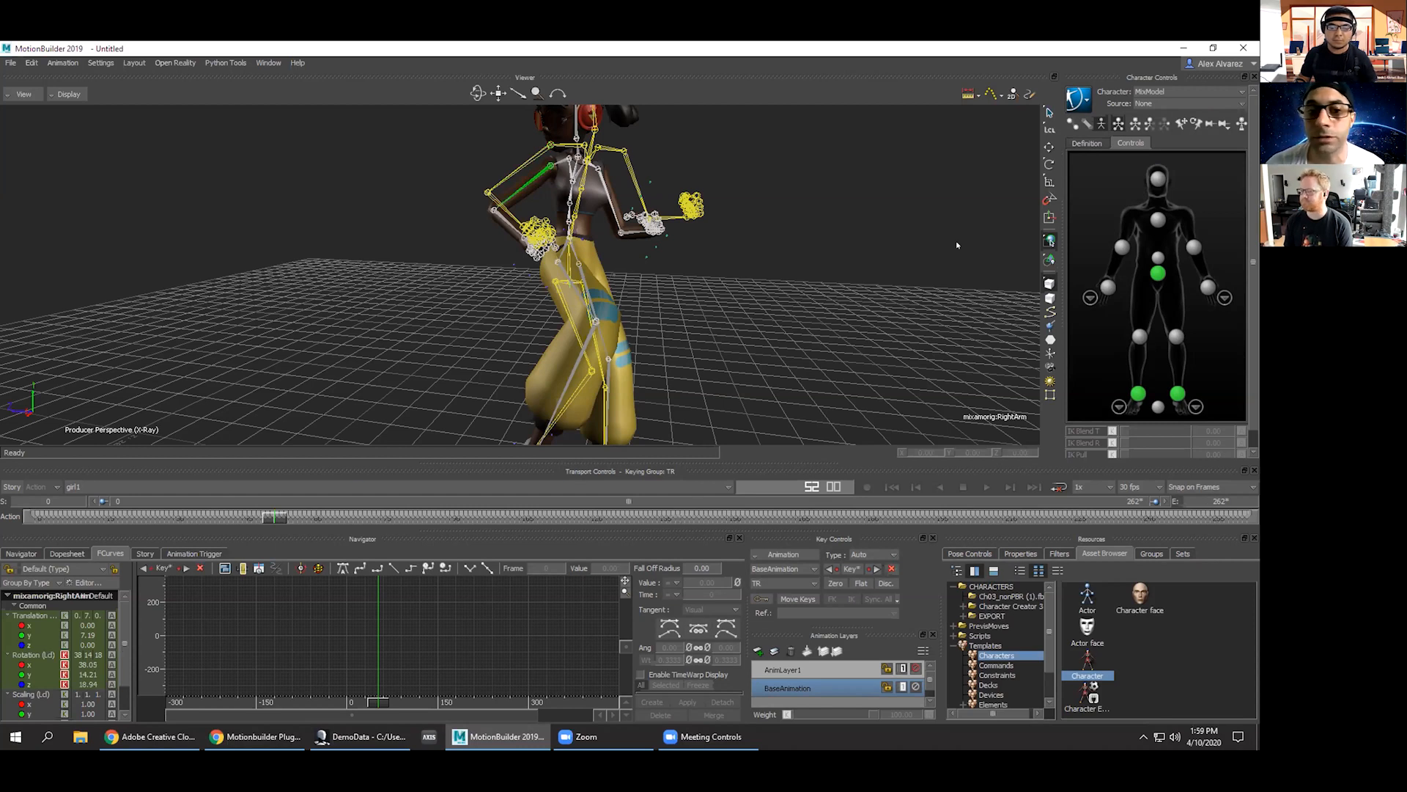
left_click_drag(275, 517, 417, 520)
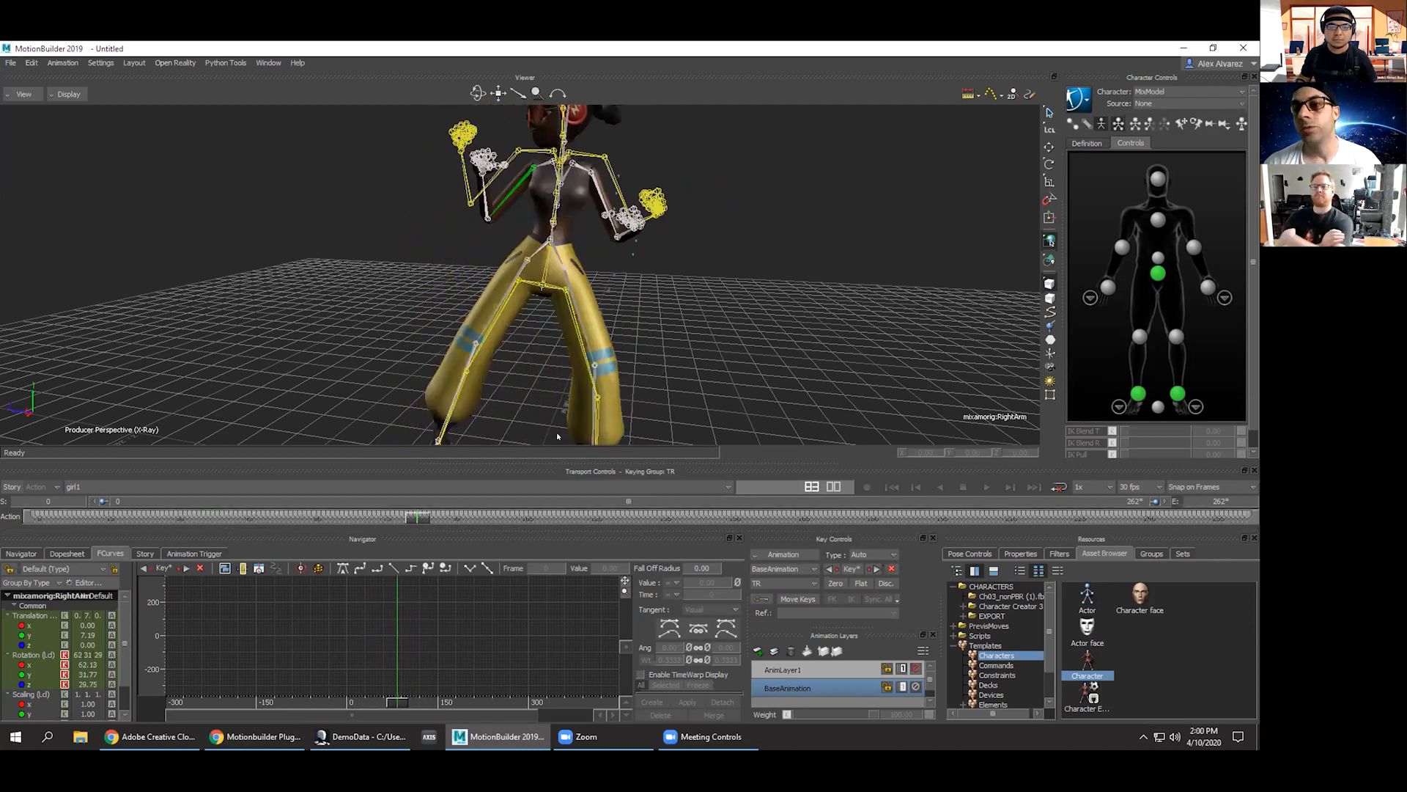
left_click(550, 290)
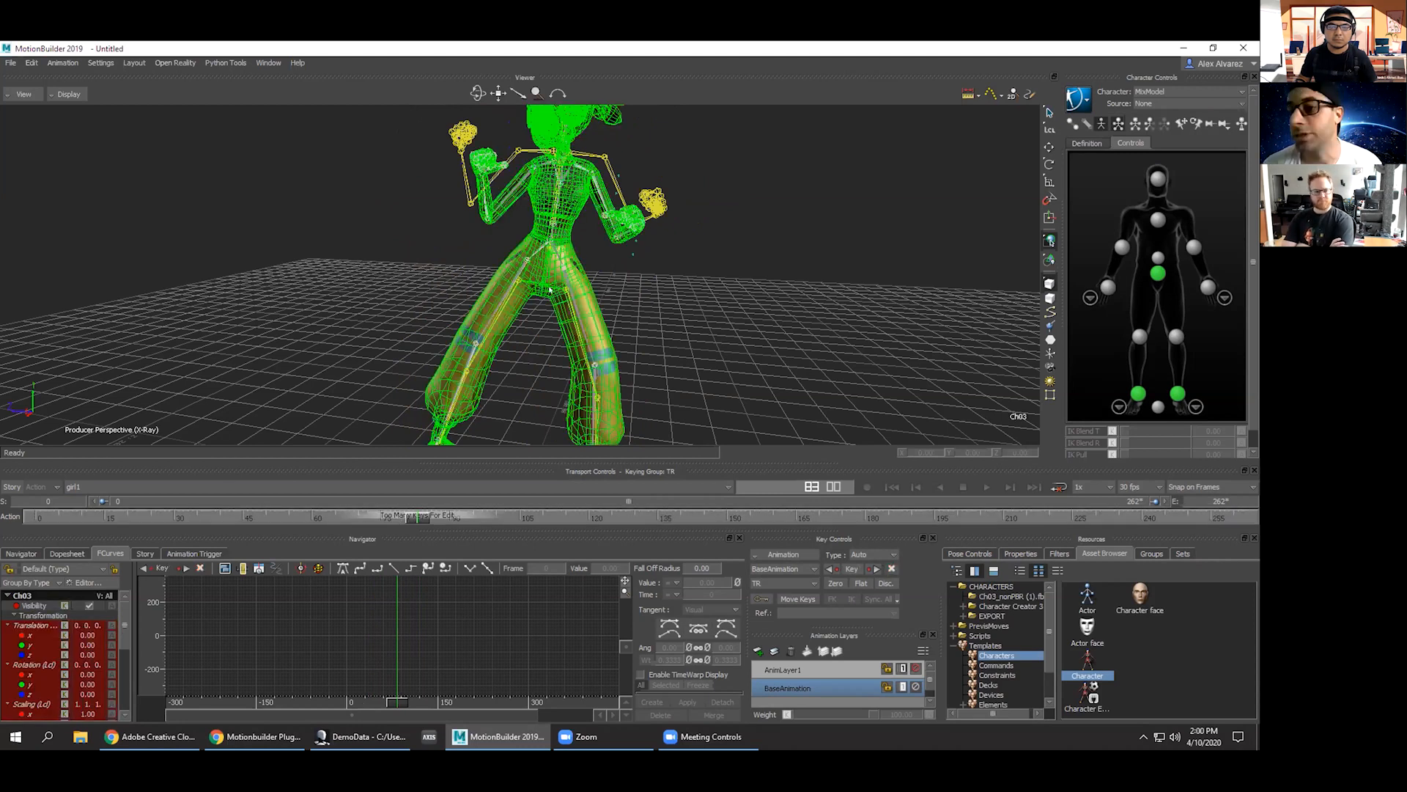
left_click(682, 256)
left_click(536, 286)
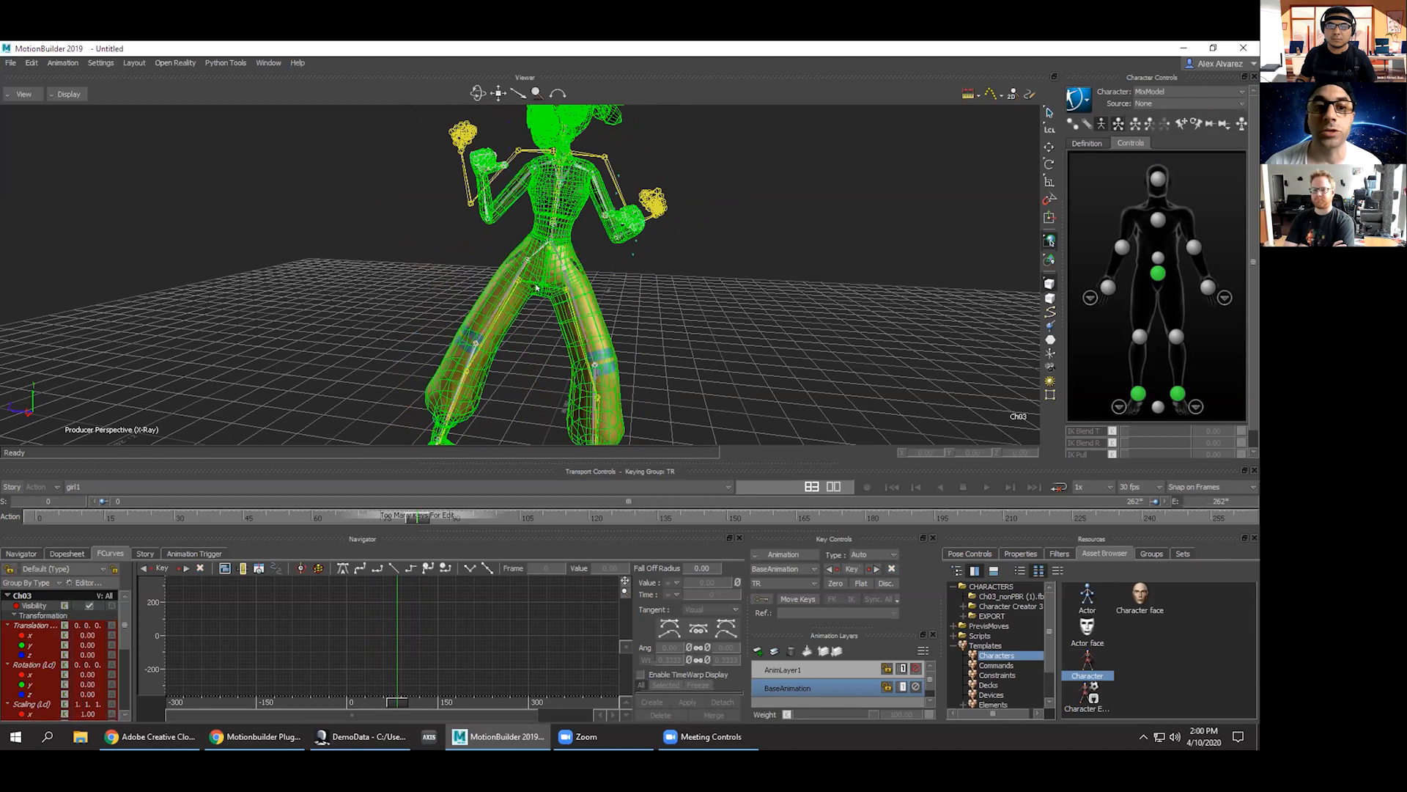
Deselect the Ch03 mesh and scrub the girl1 take back to frame 3.
left_click(696, 253)
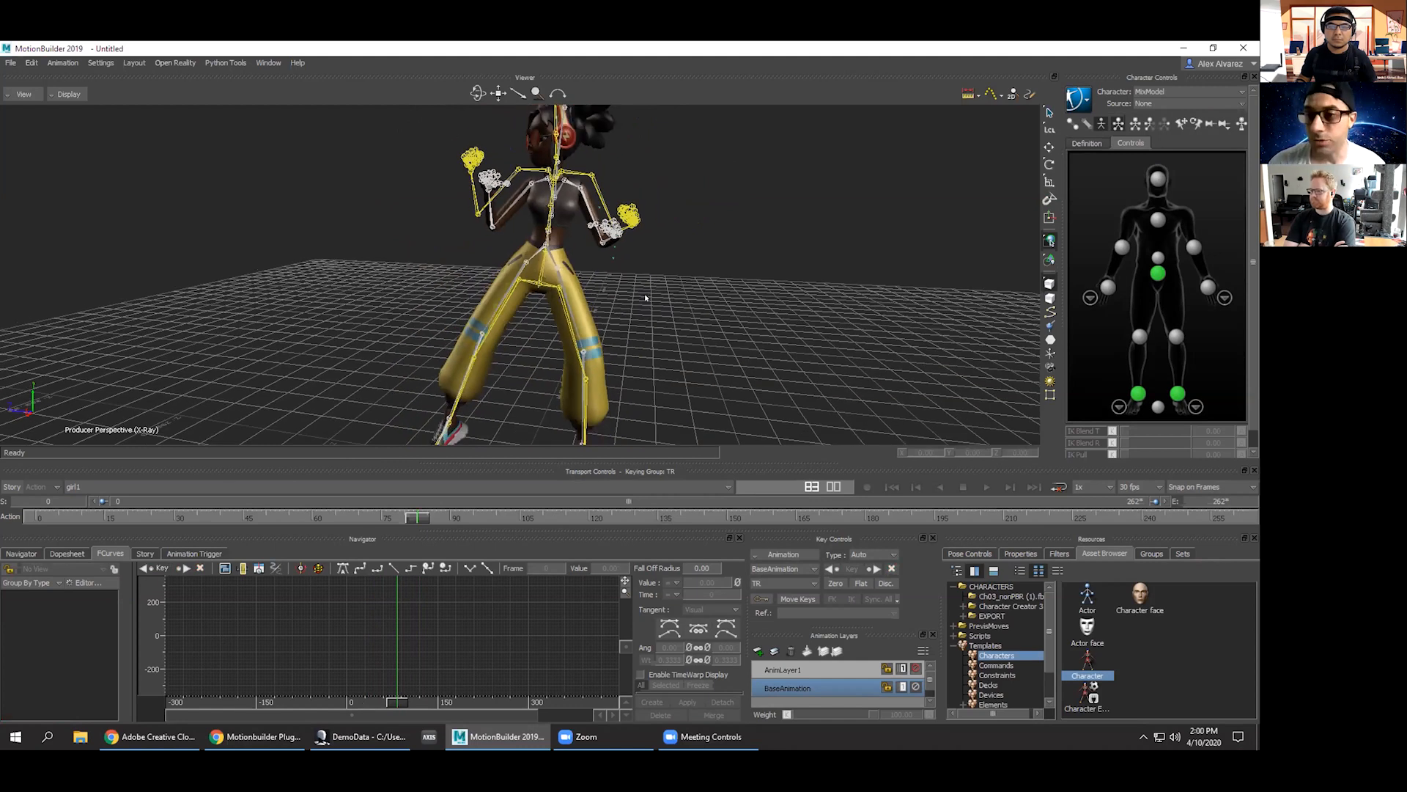
left_click_drag(418, 519, 89, 518)
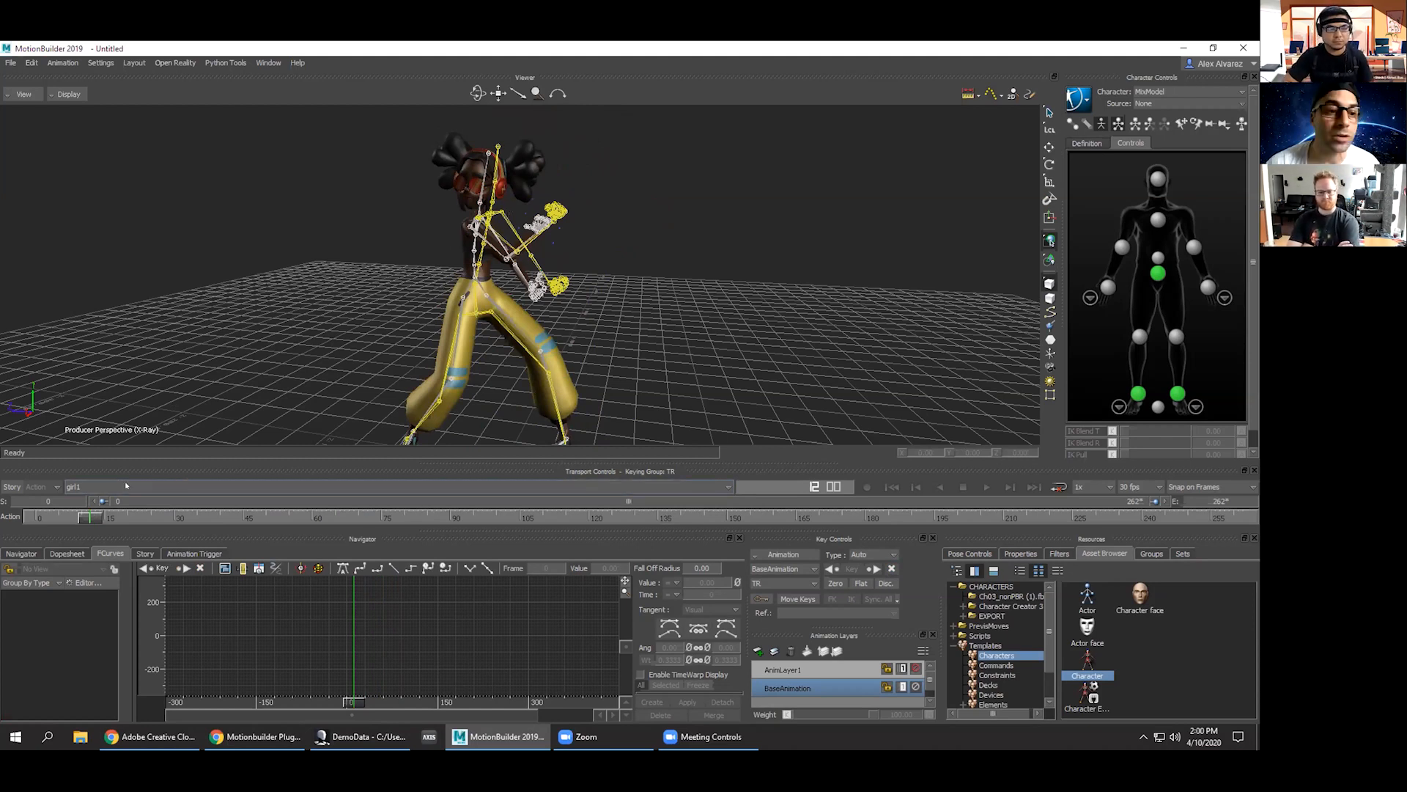
left_click(81, 487)
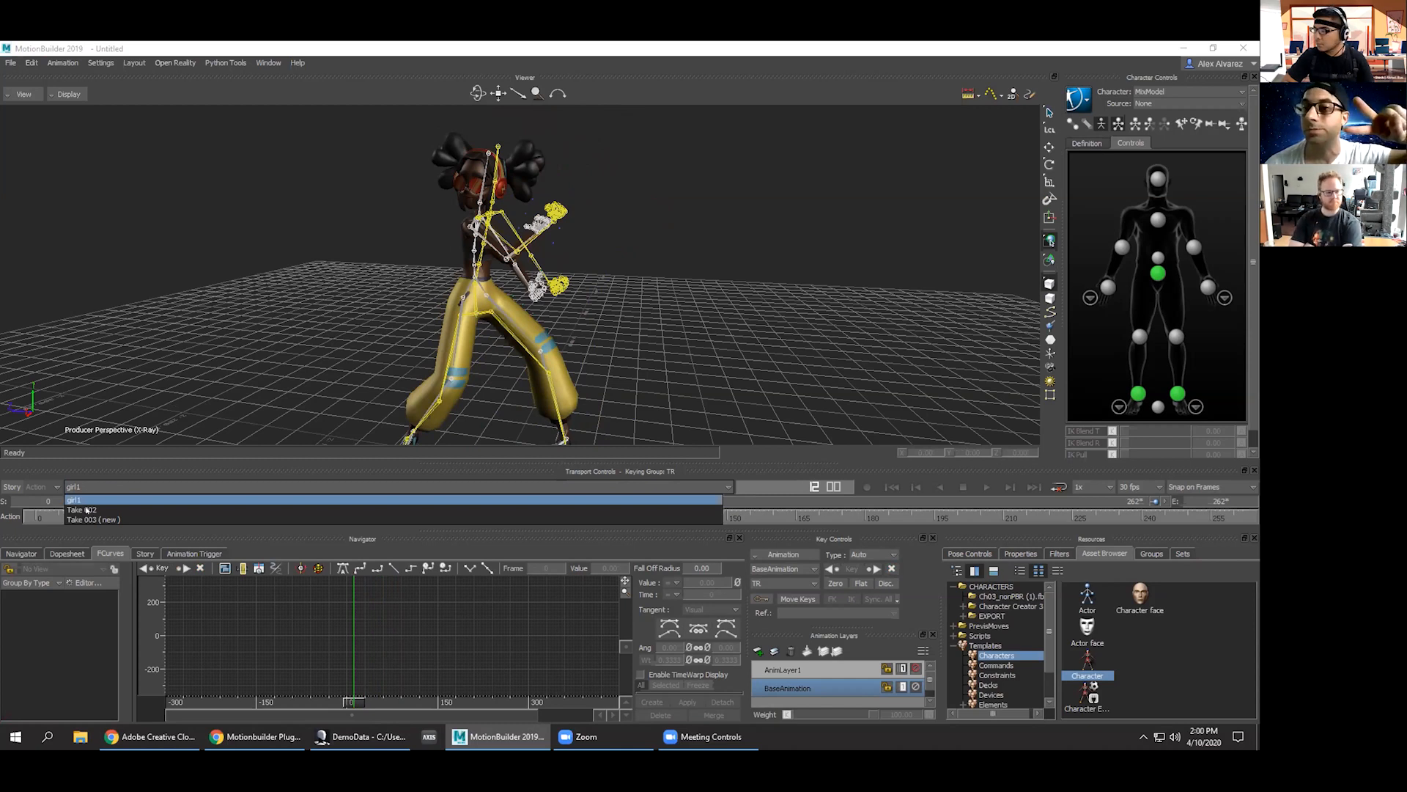
left_click(119, 500)
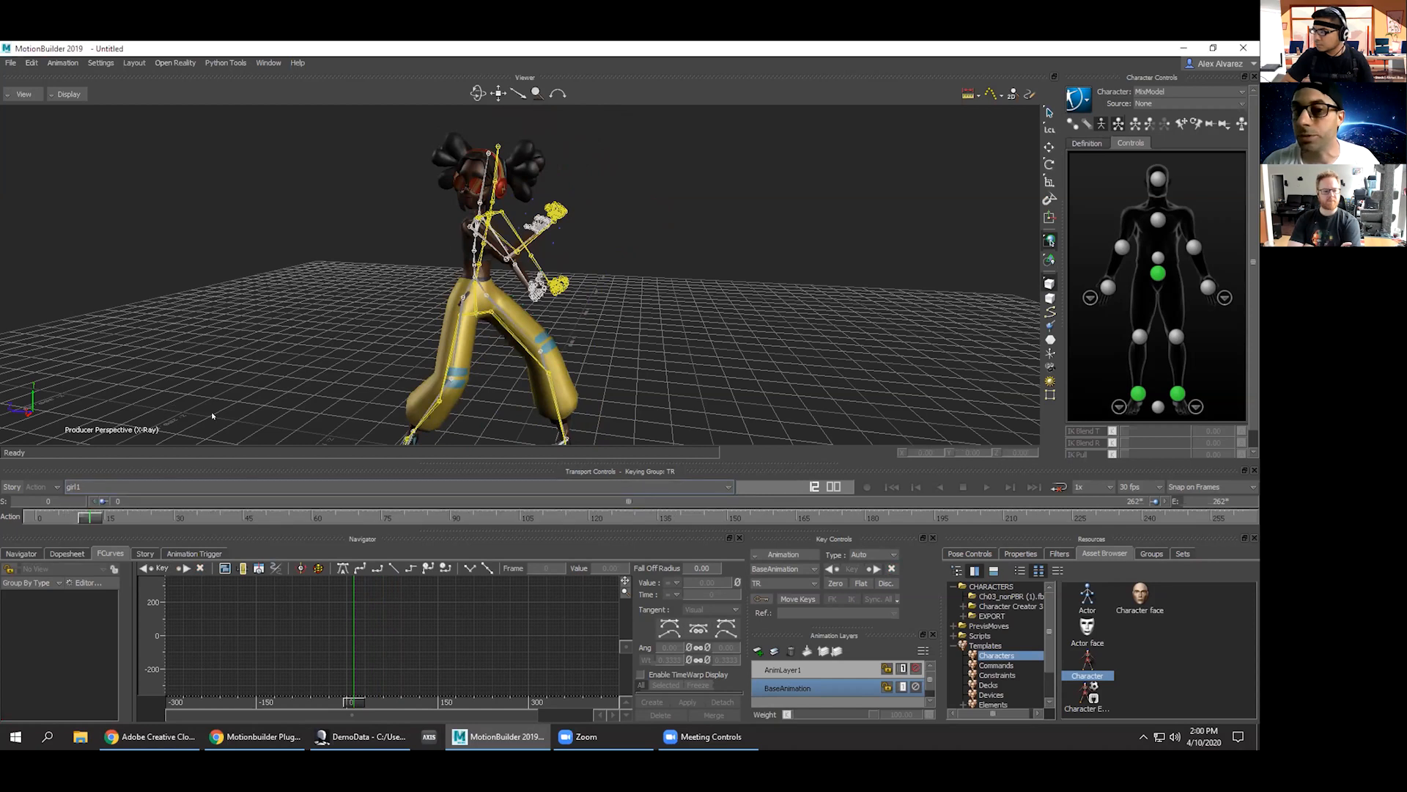
left_click_drag(89, 518, 46, 518)
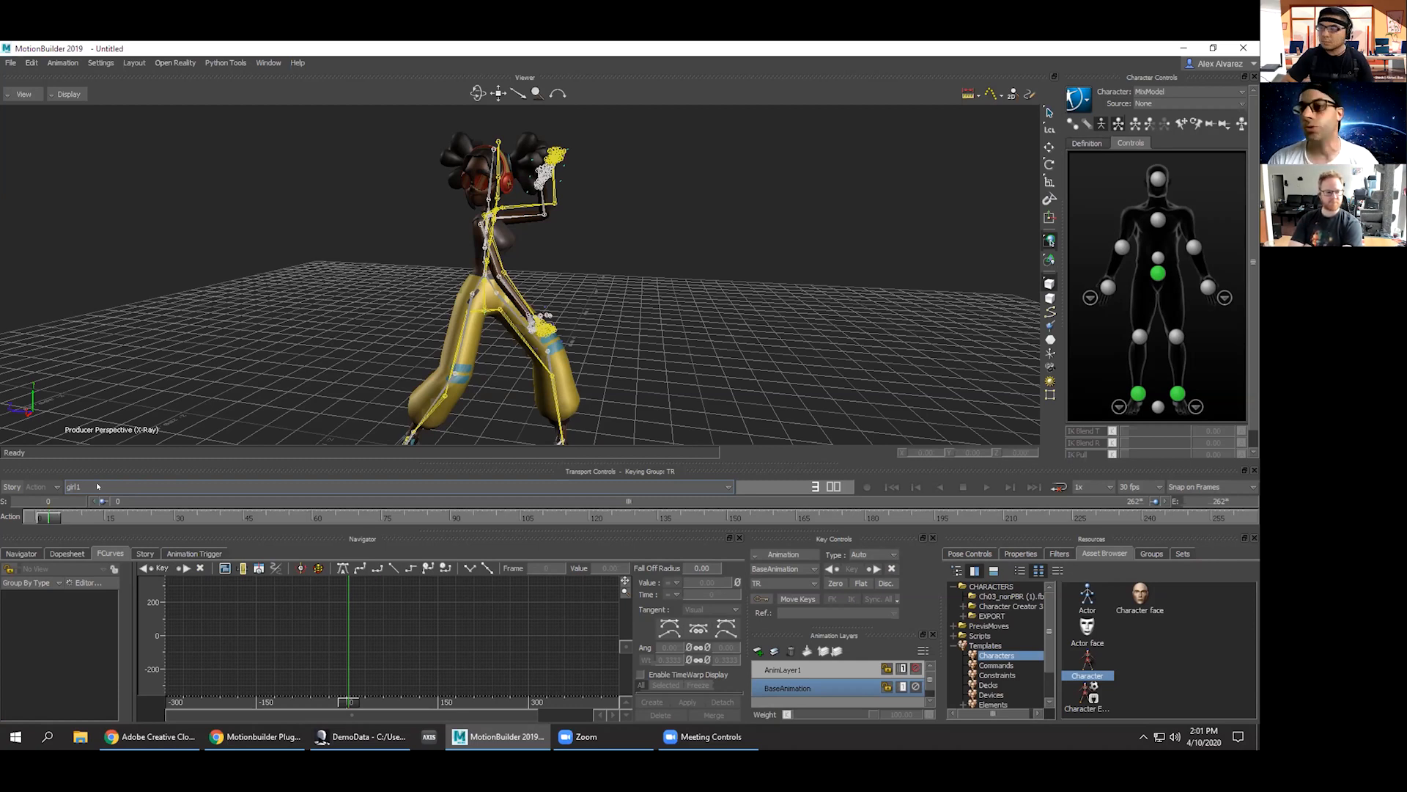
Create a new take, Take 003, and copy the data from the girl1 take into it.
left_click(97, 486)
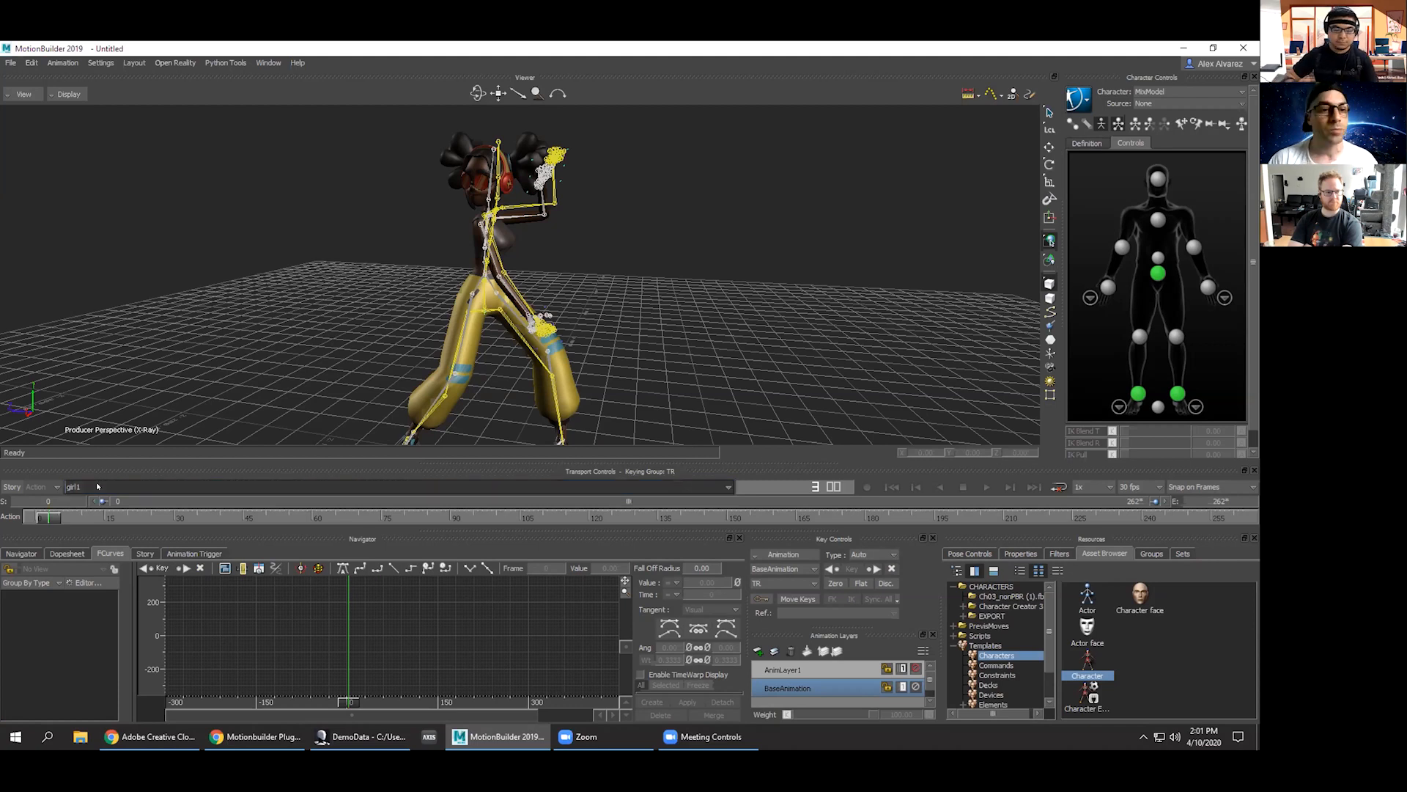
left_click(94, 519)
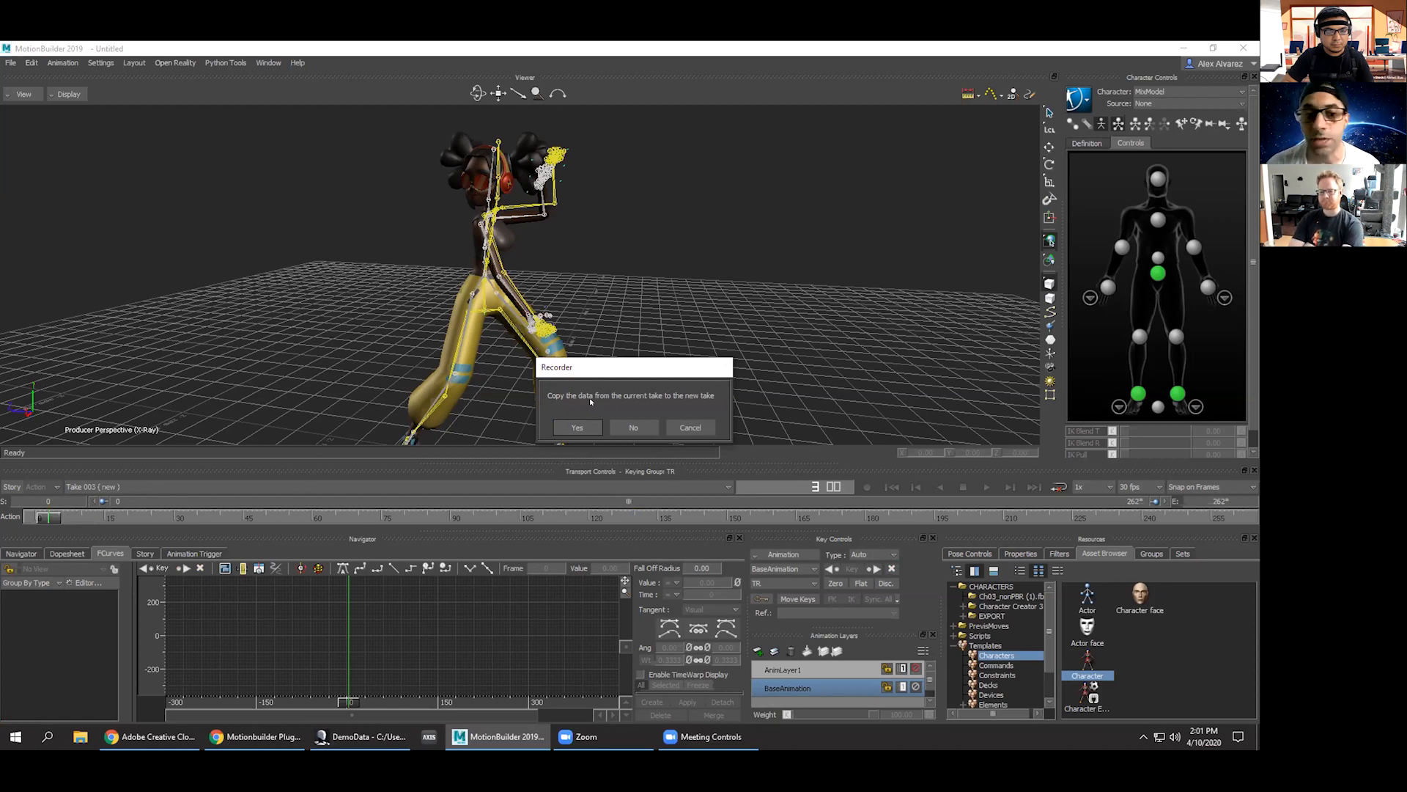
left_click(579, 429)
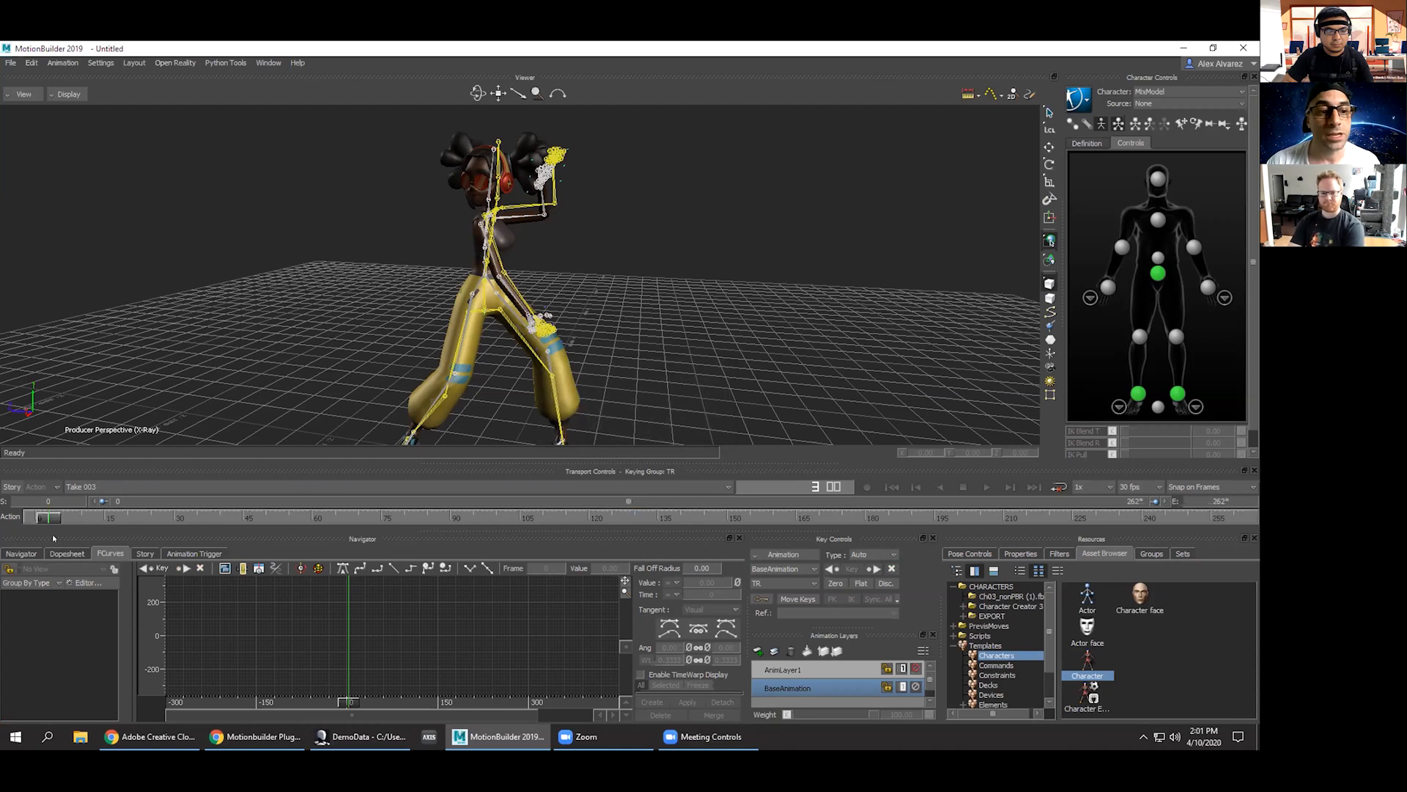
Show the scene navigator and select Take 003 among the takes.
left_click(28, 553)
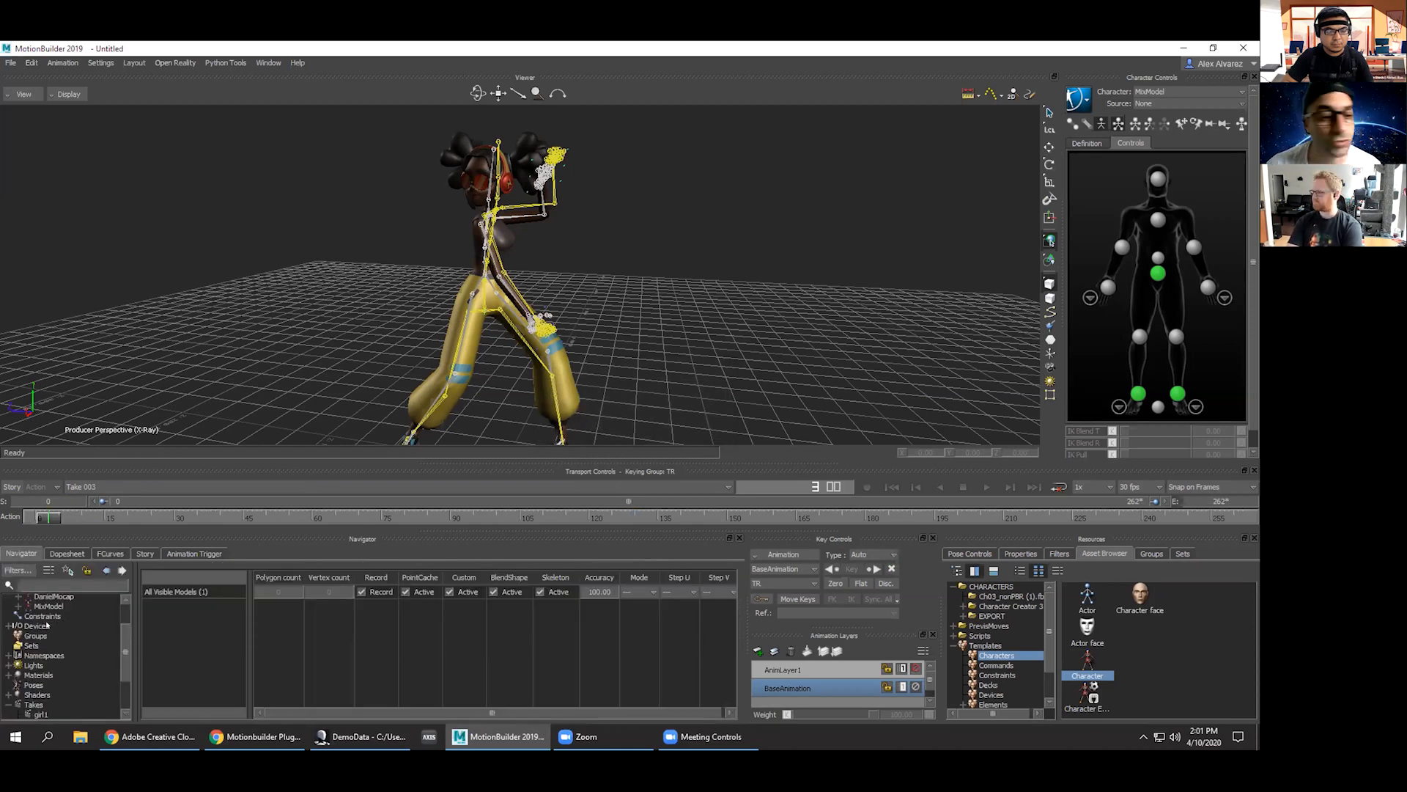
scroll(47, 625, "down", 2)
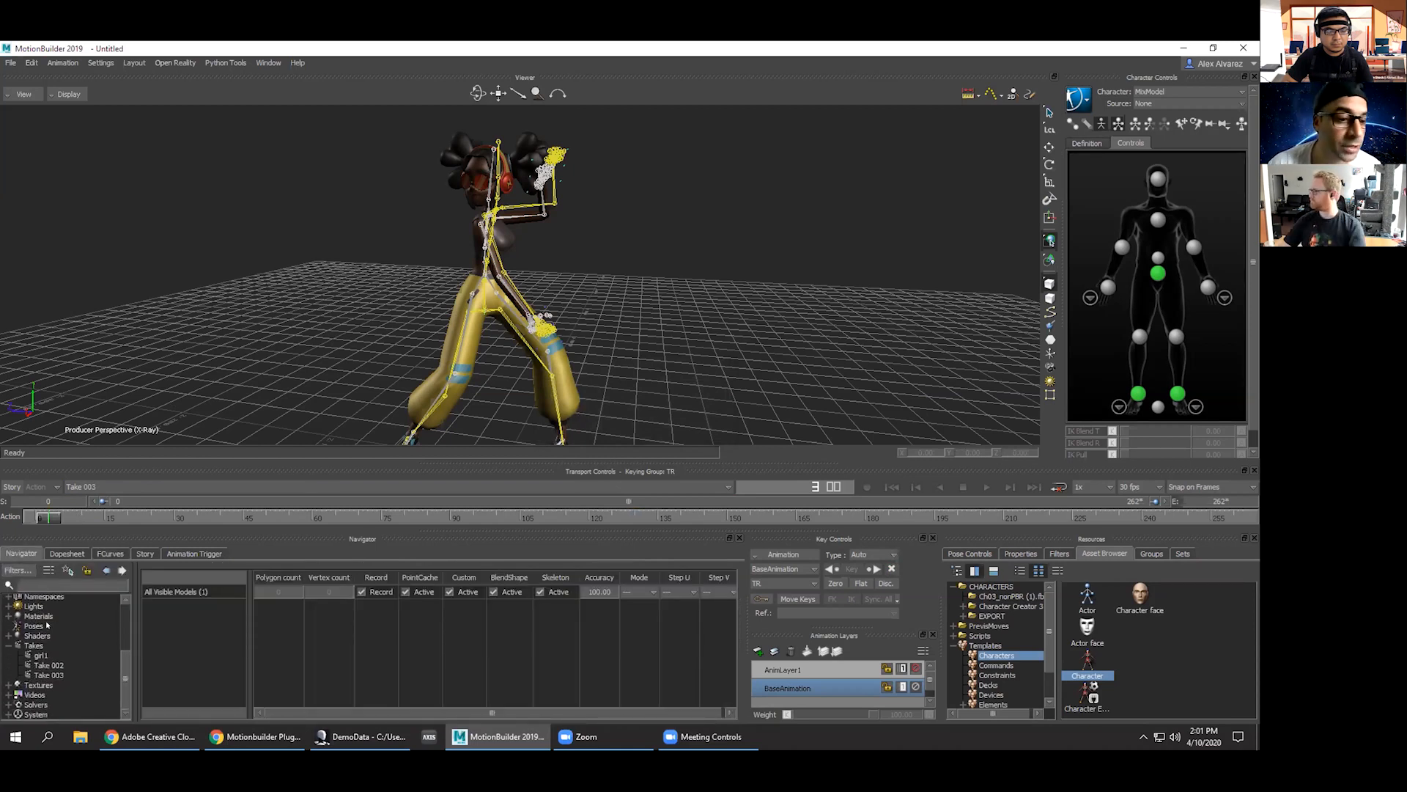
left_click(54, 675)
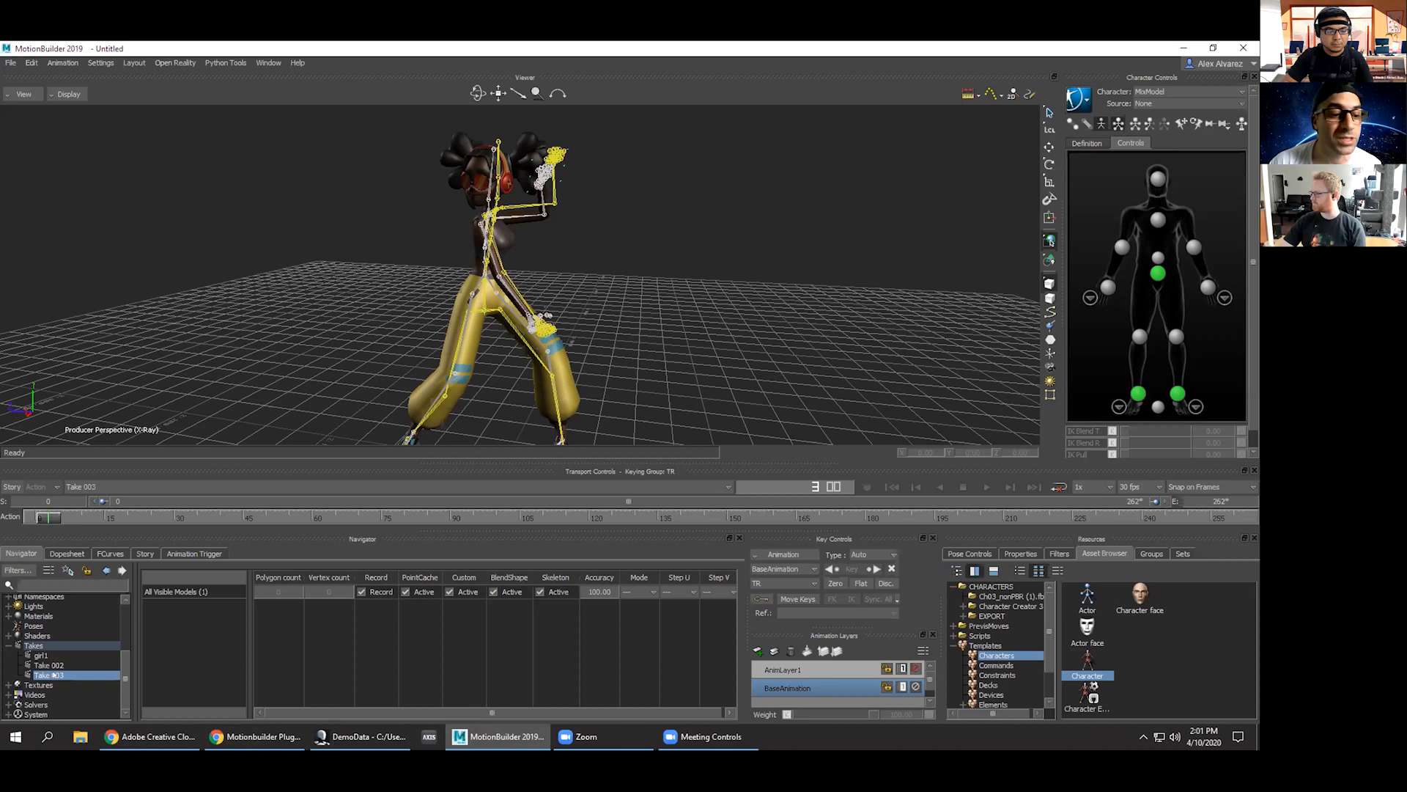
right_click(53, 674)
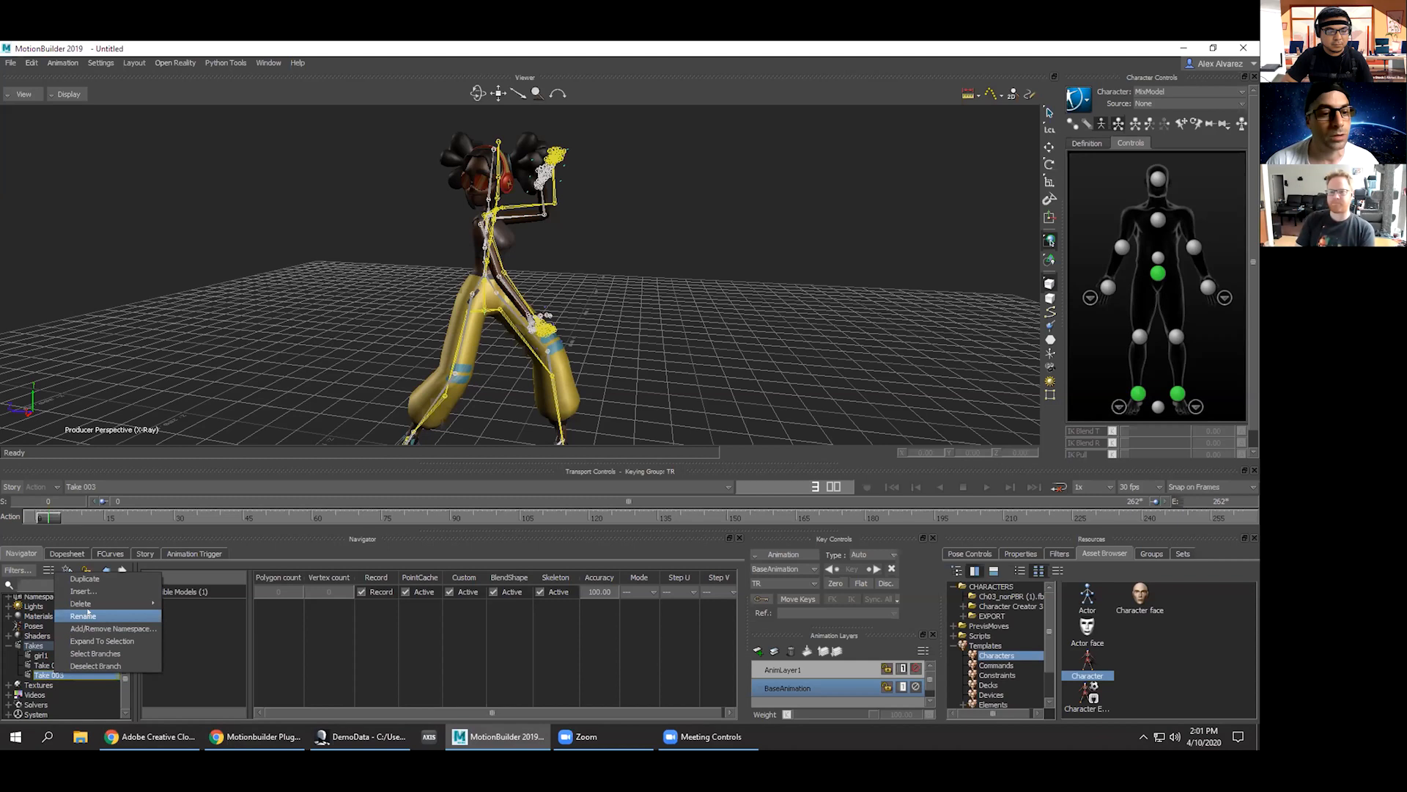
mouse_move(88, 603)
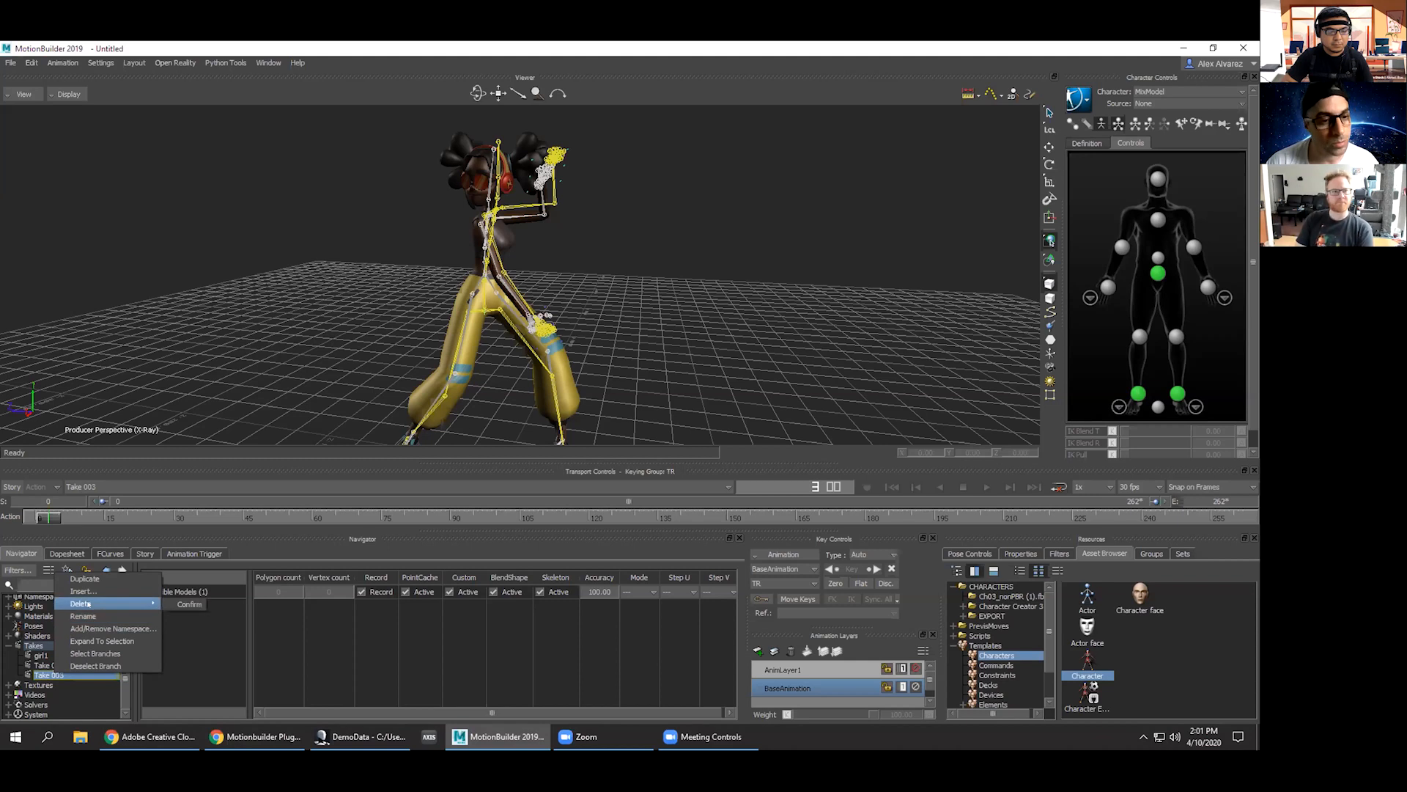
left_click(188, 604)
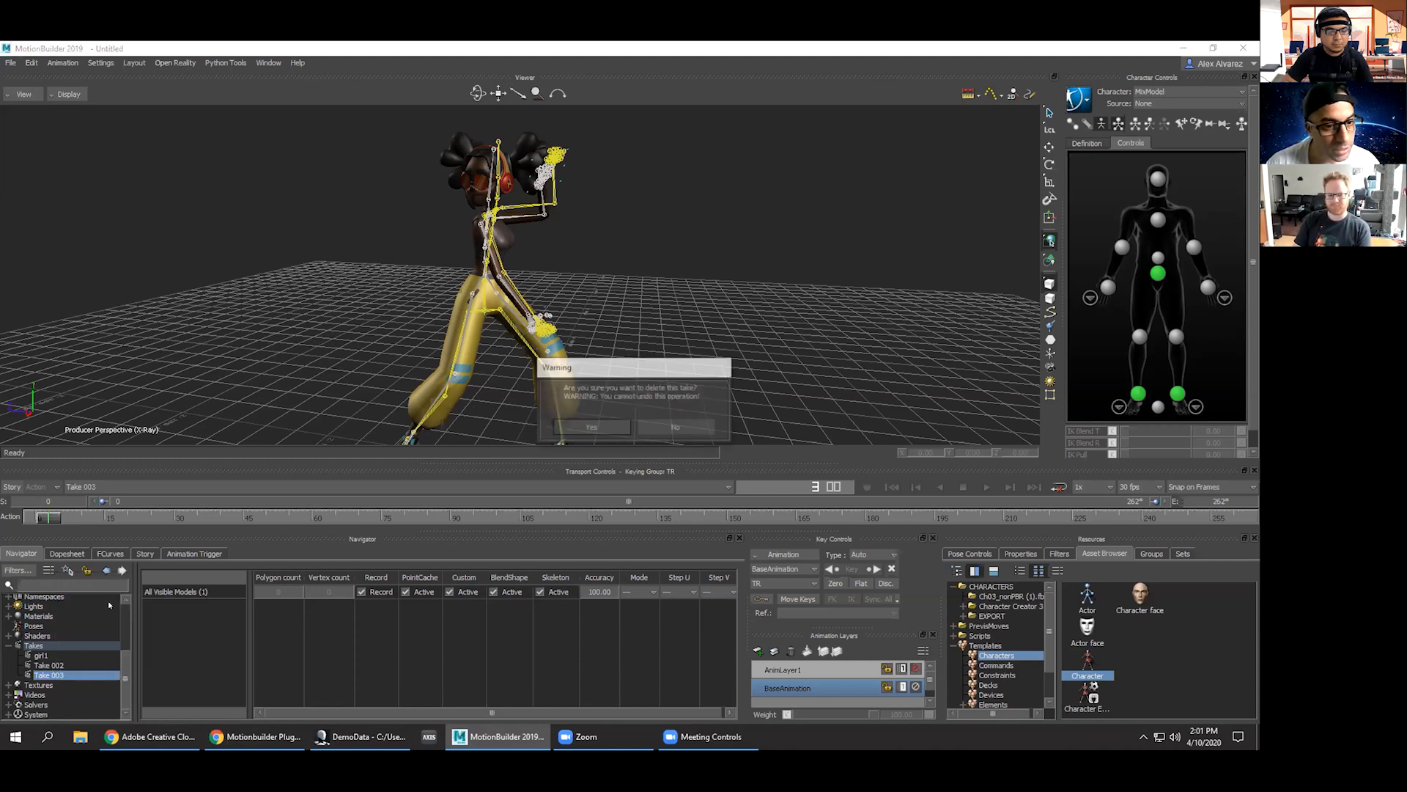
left_click(673, 426)
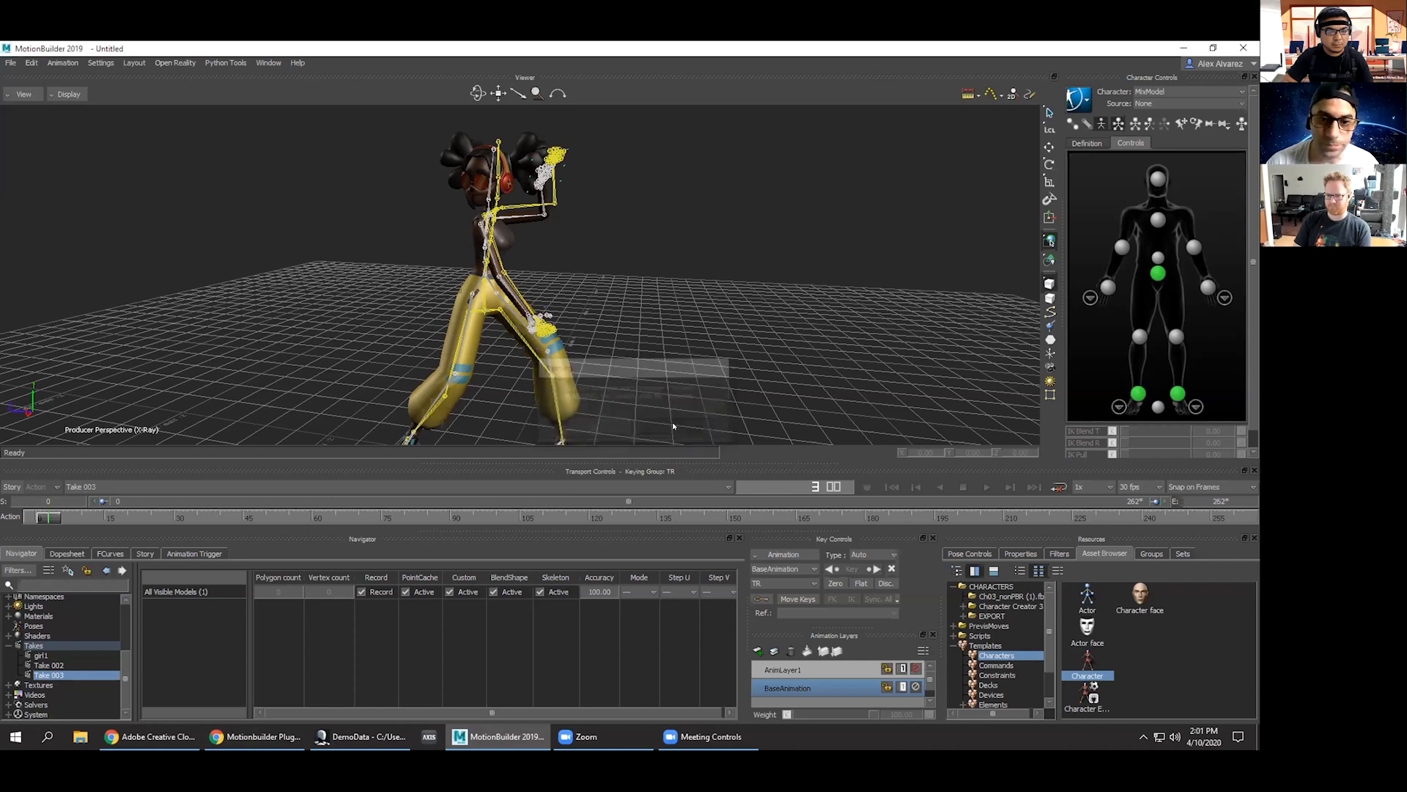
Rename Take 003 as girl1_rtg.
right_click(58, 674)
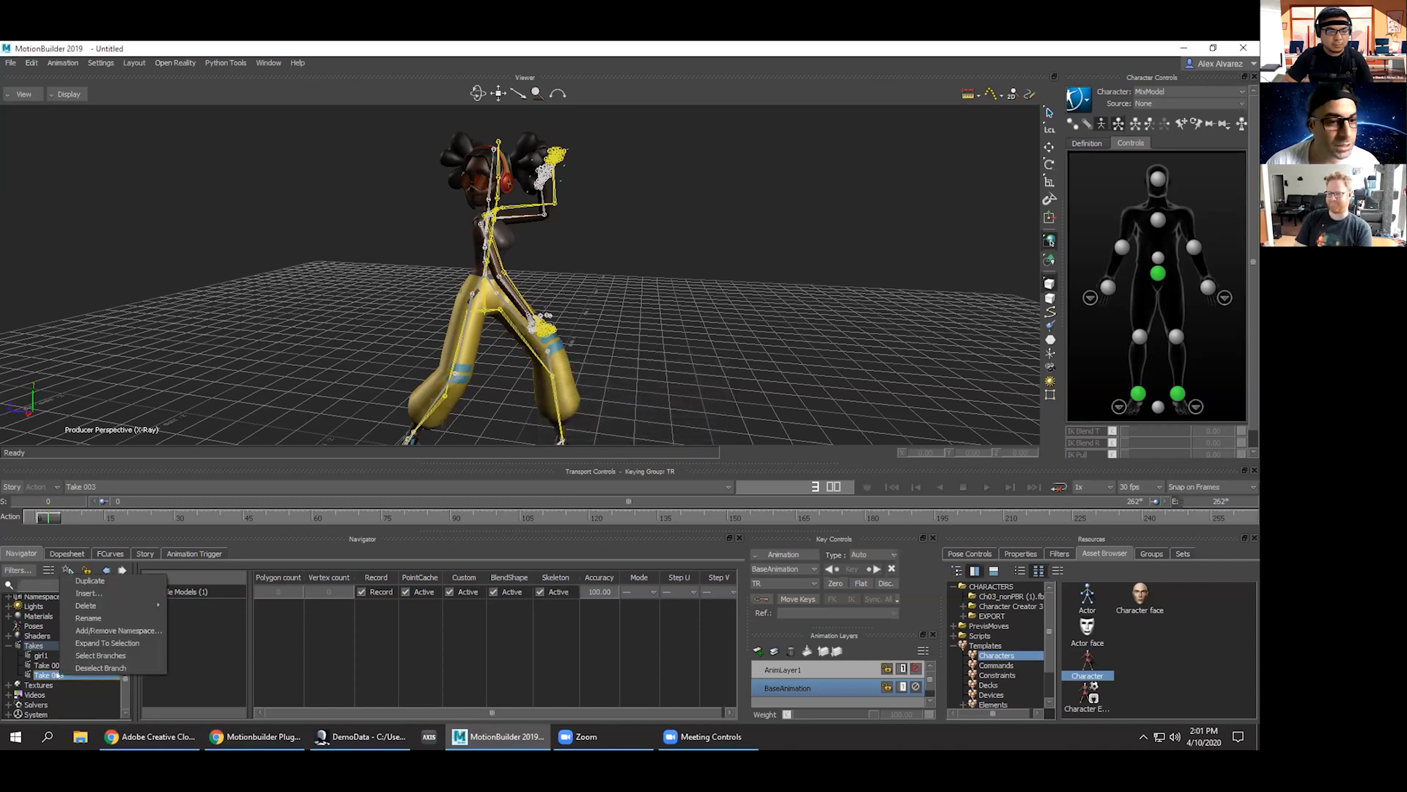
left_click(92, 618)
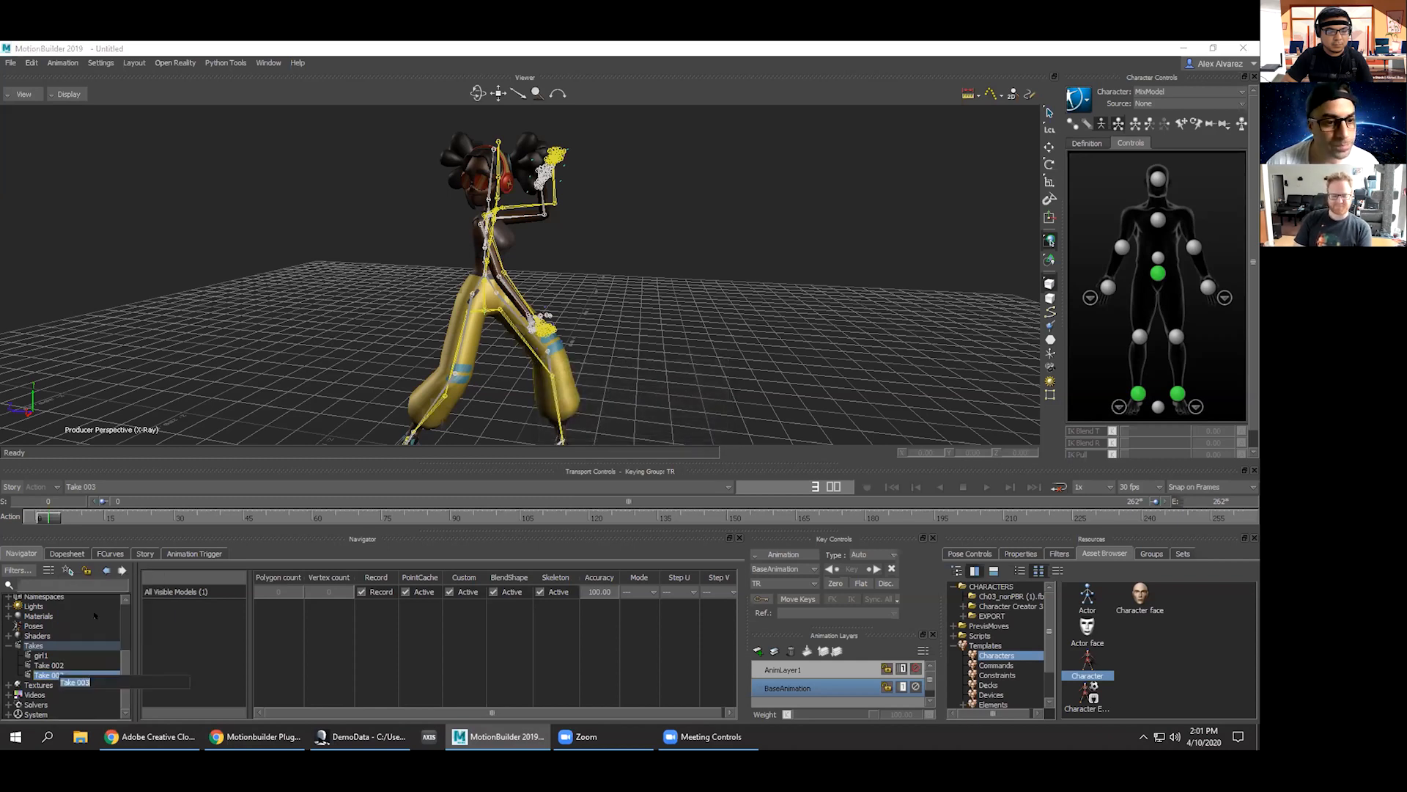
type("girl1_rtg")
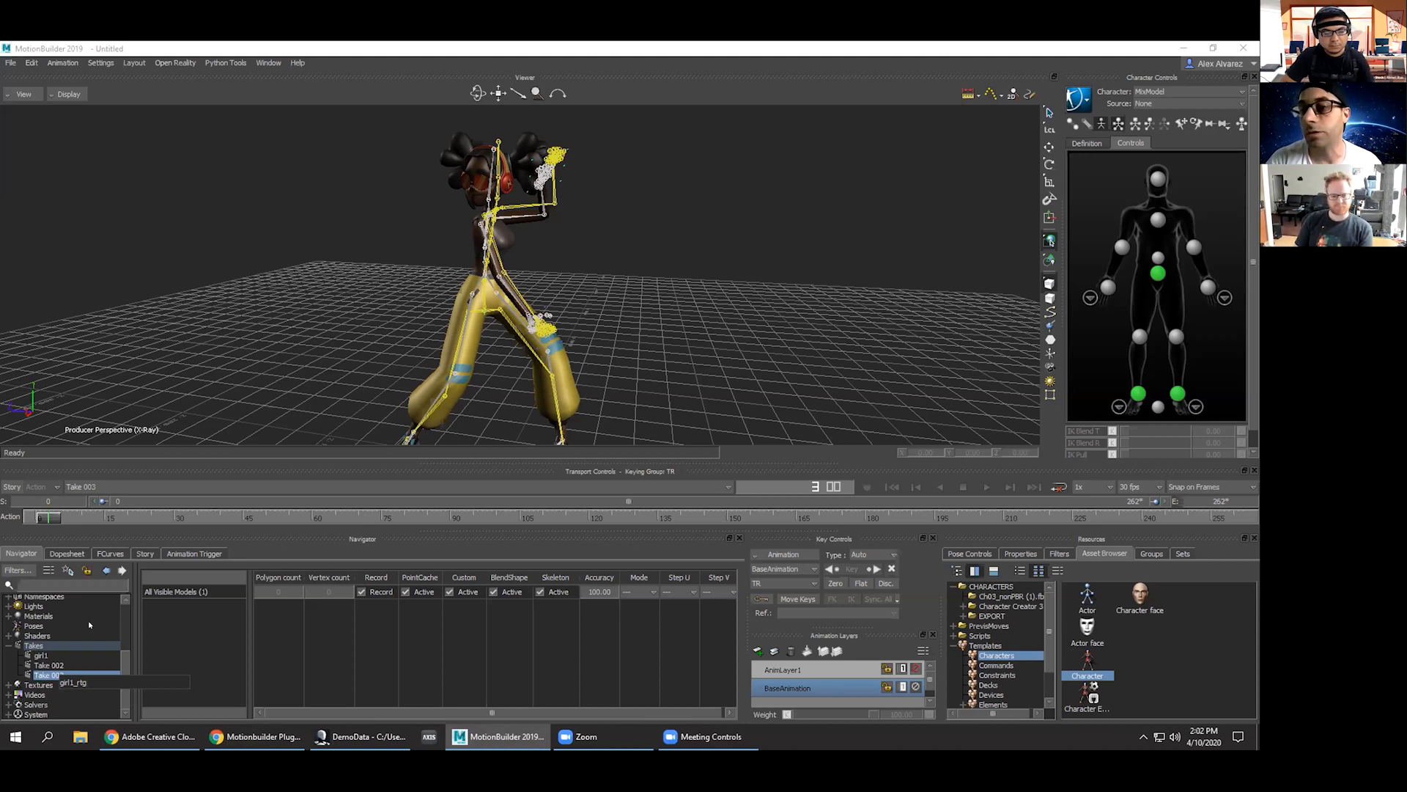
key("Return")
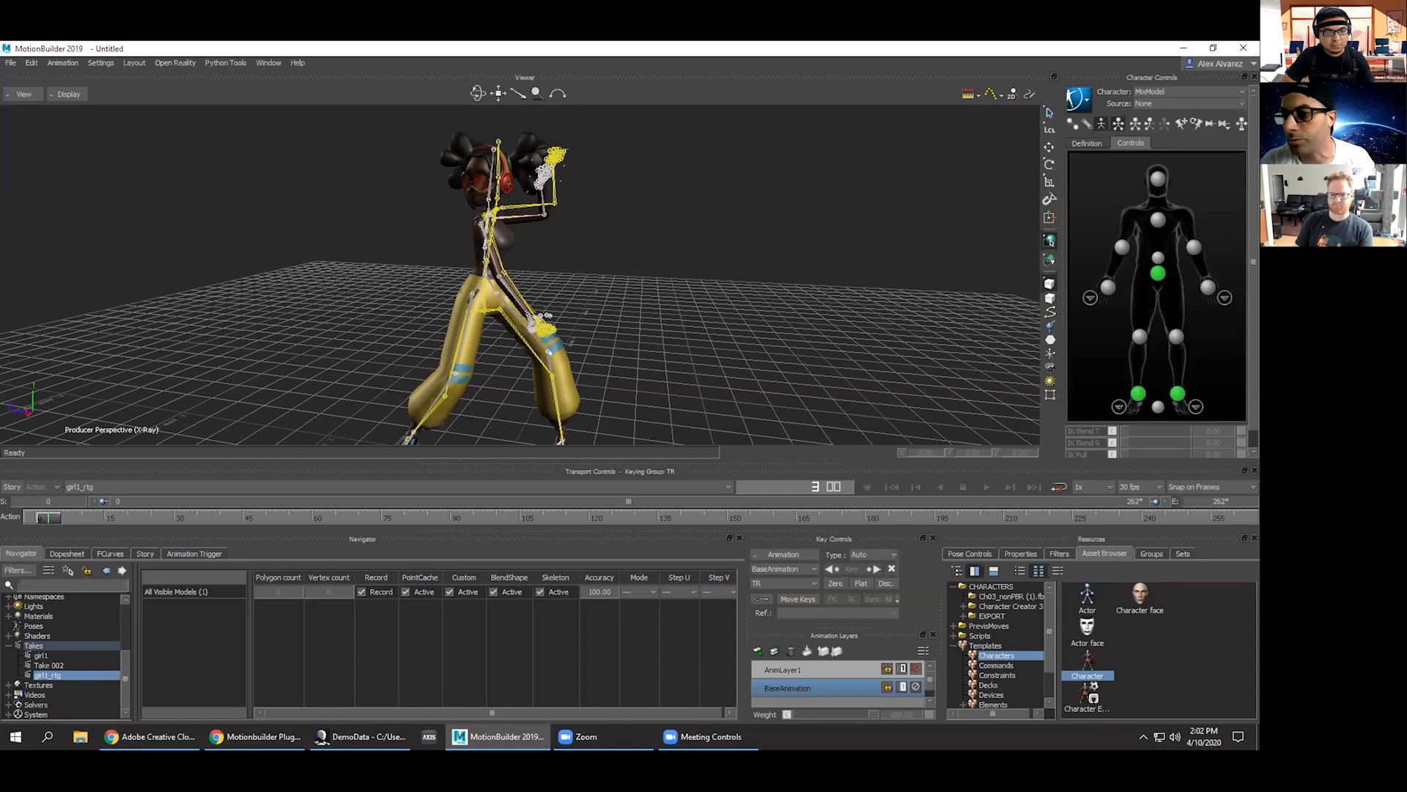
Show the animation filters in the resources area.
scroll(630, 345, "down", 4)
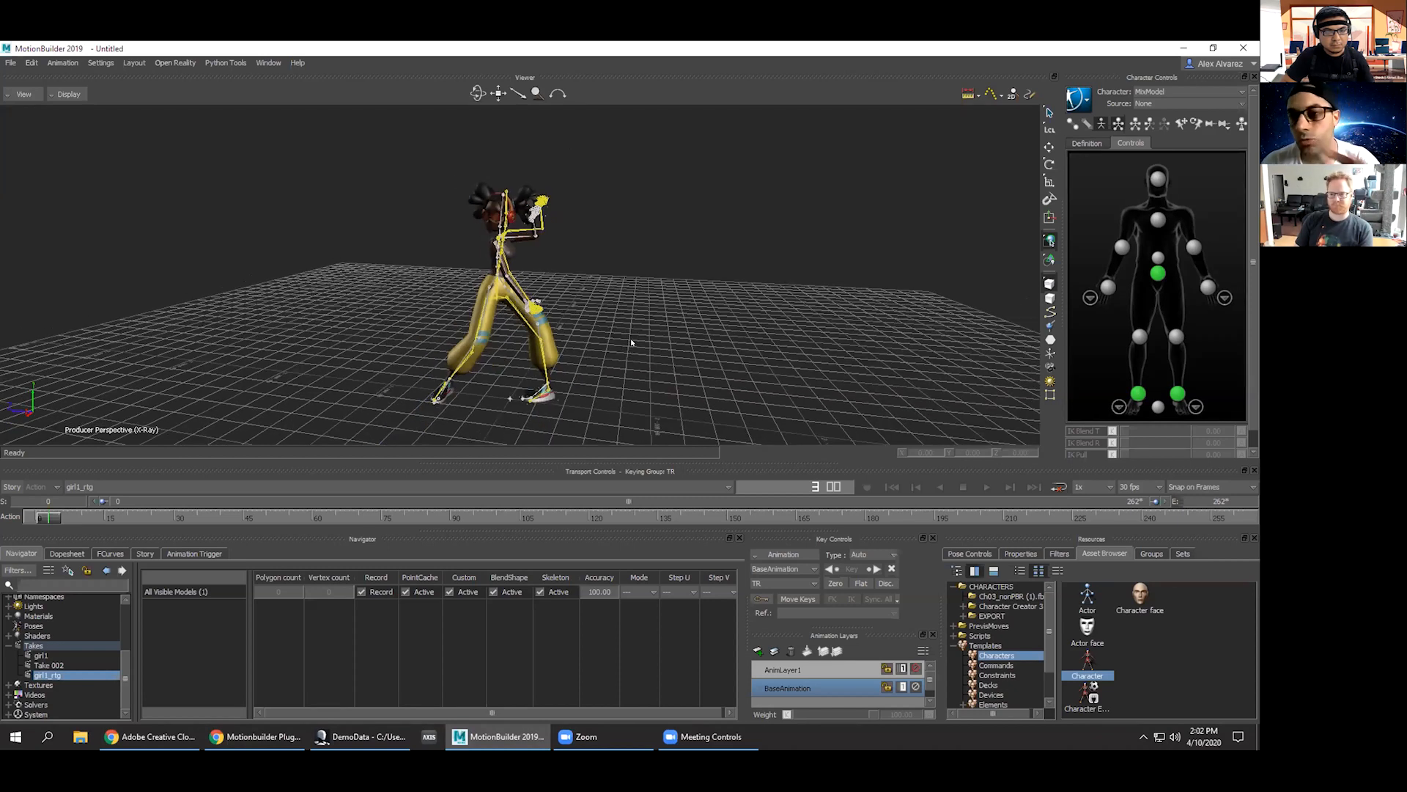
scroll(631, 341, "up", 2)
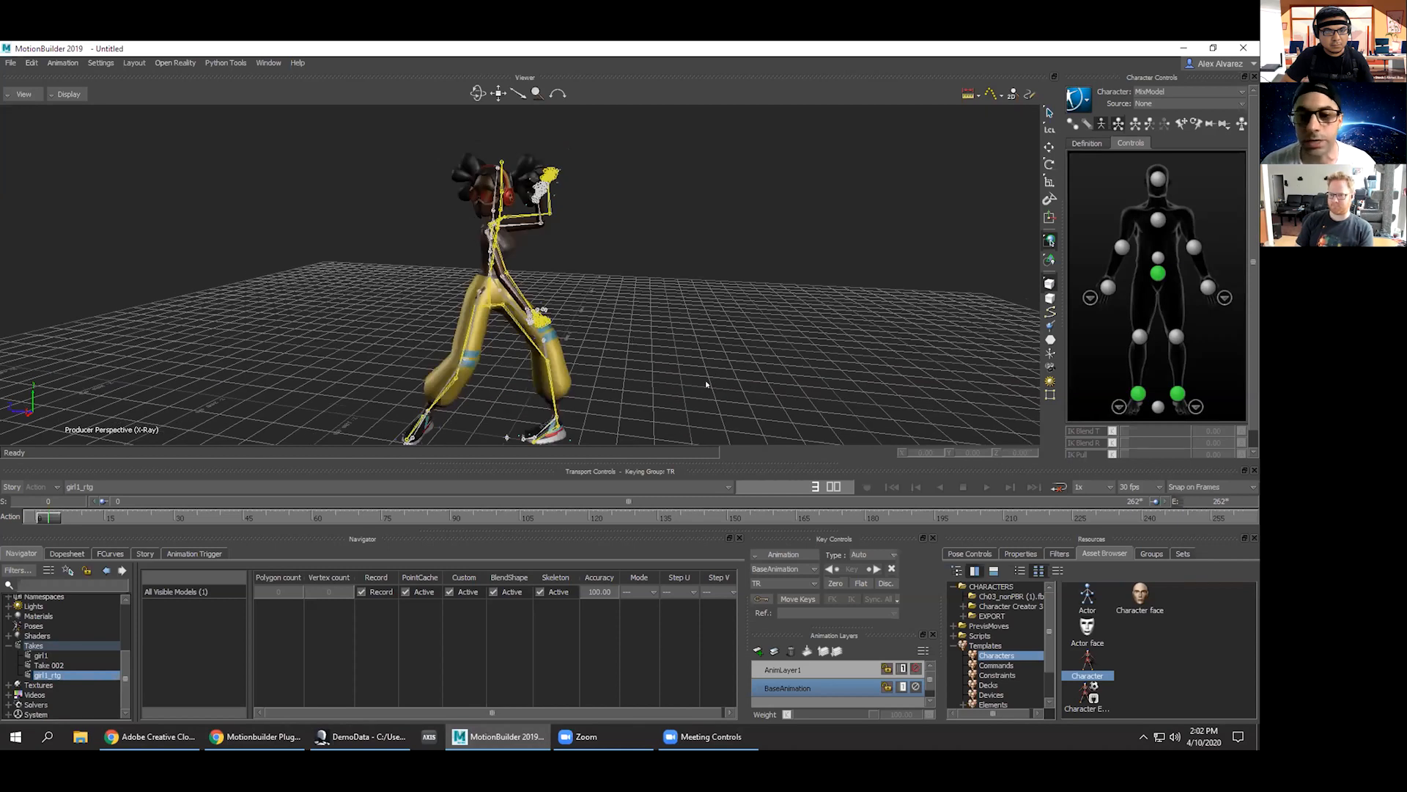
left_click(1050, 552)
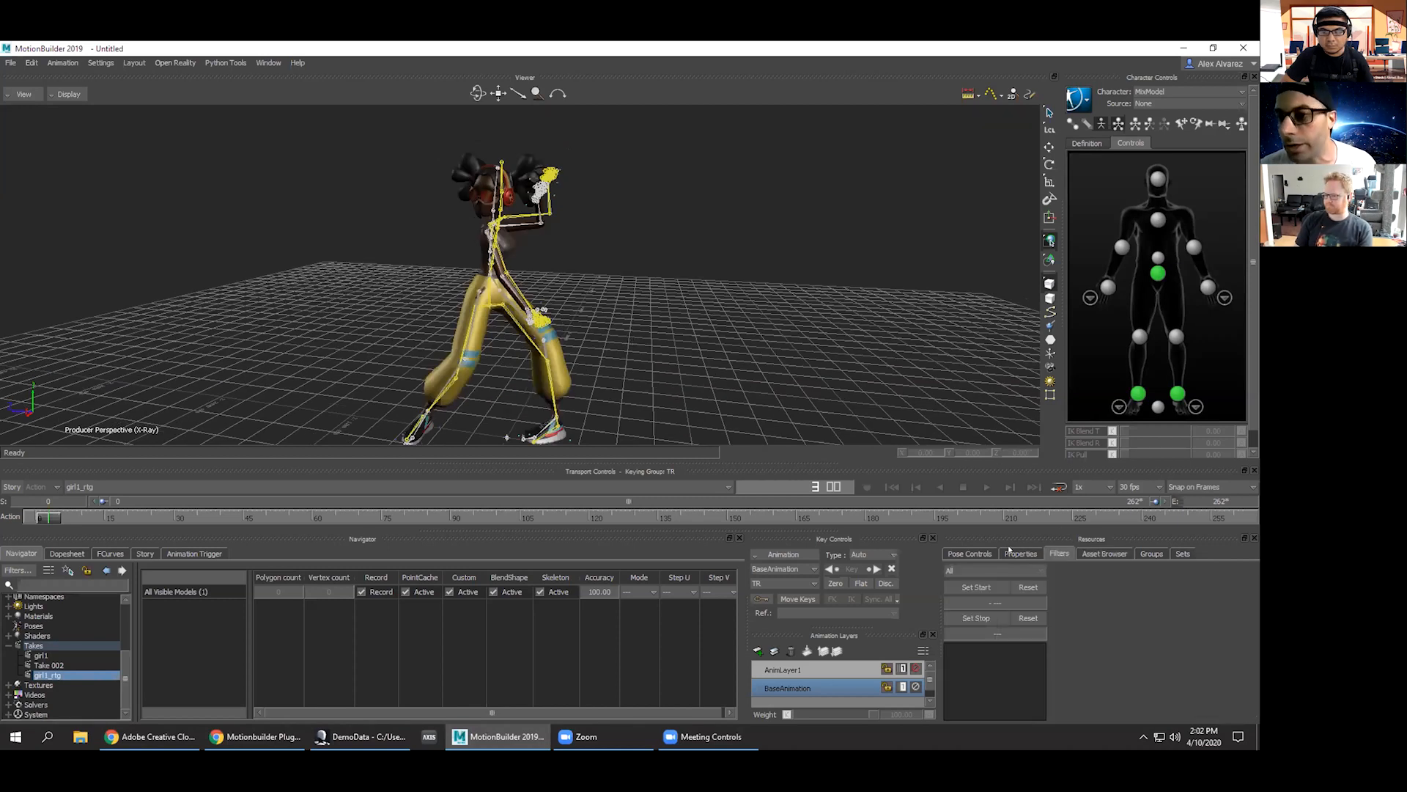
left_click(1010, 553)
left_click(1069, 554)
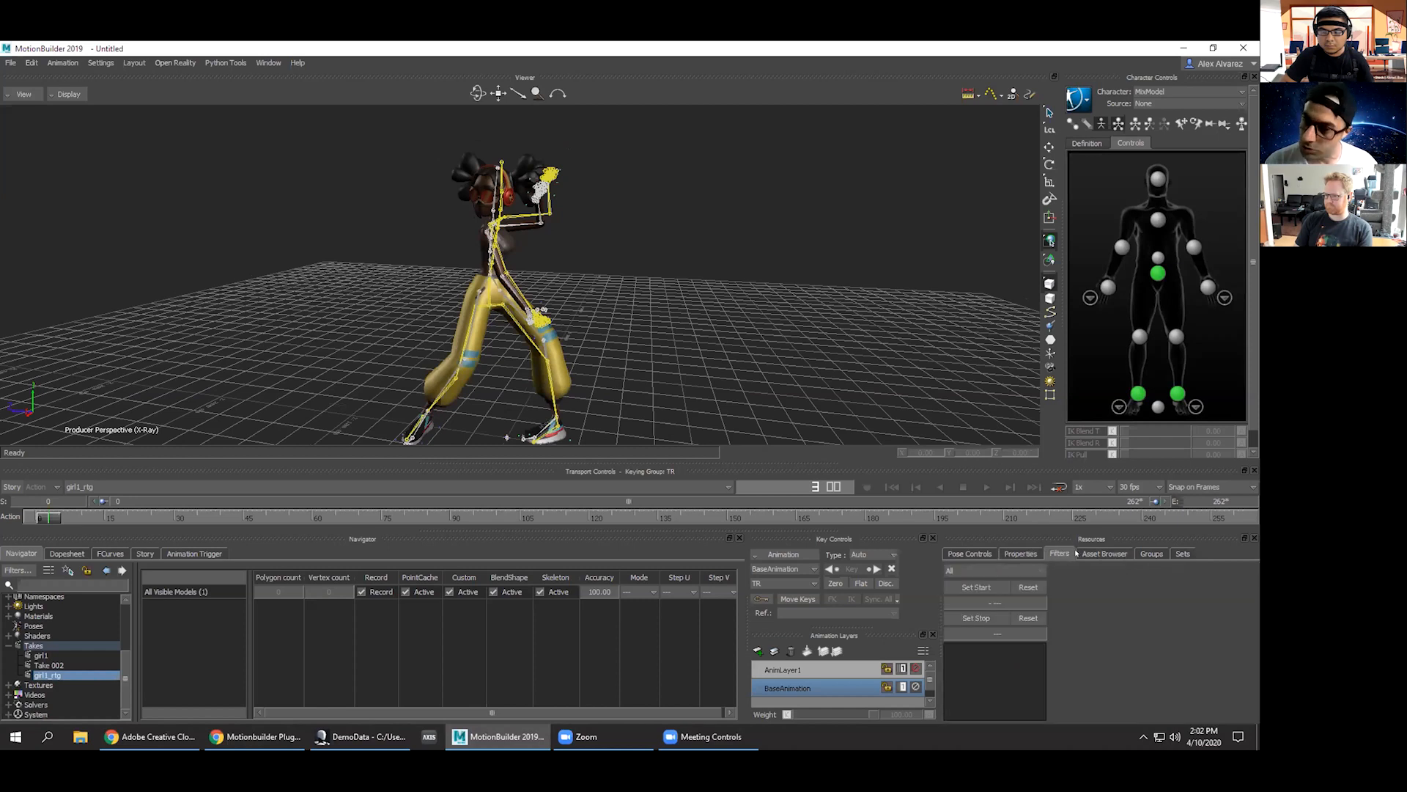
Select only the mixamorig:Spine bone at the character's waist, without the neighbouring NoitomRobot:Spine1 bone.
scroll(499, 299, "up", 6)
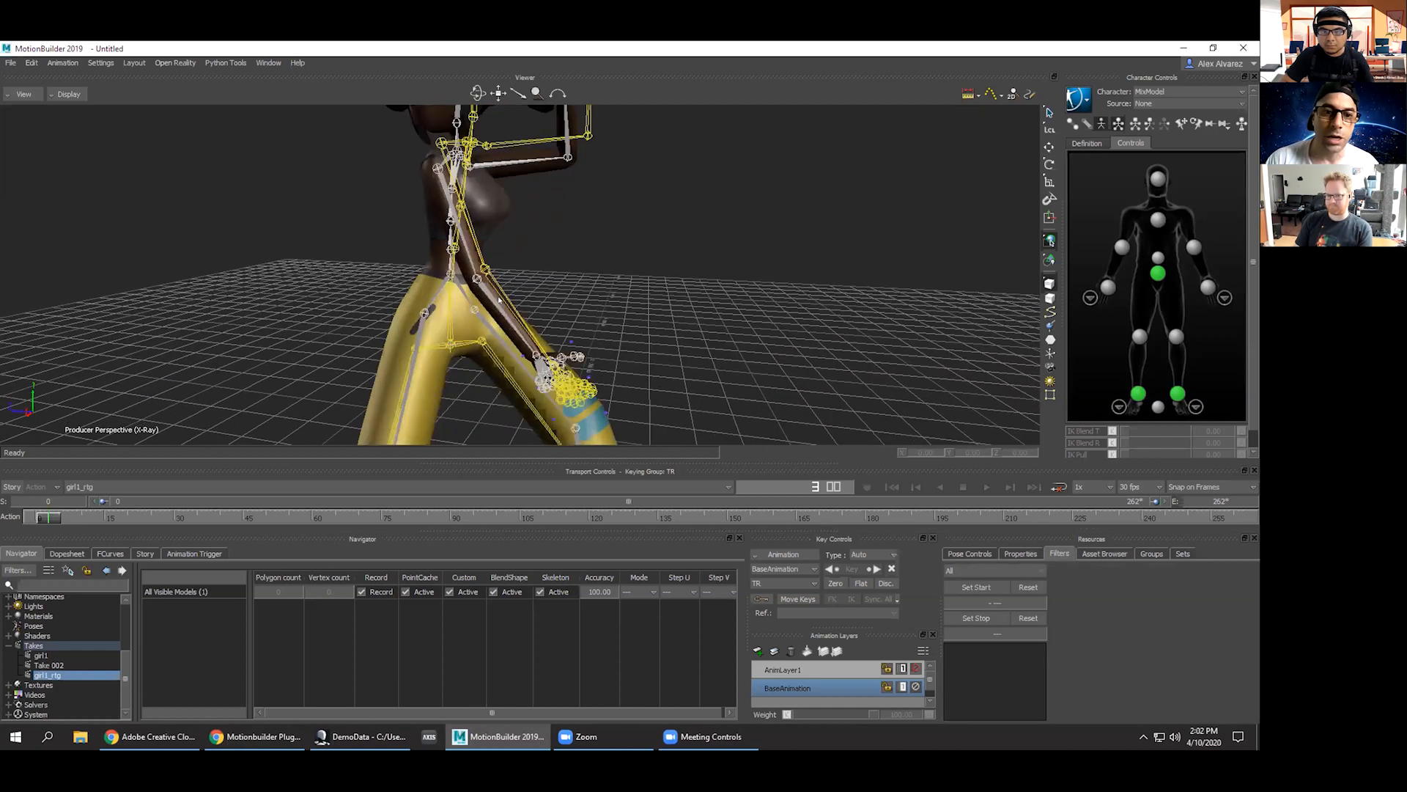
scroll(500, 299, "down", 3)
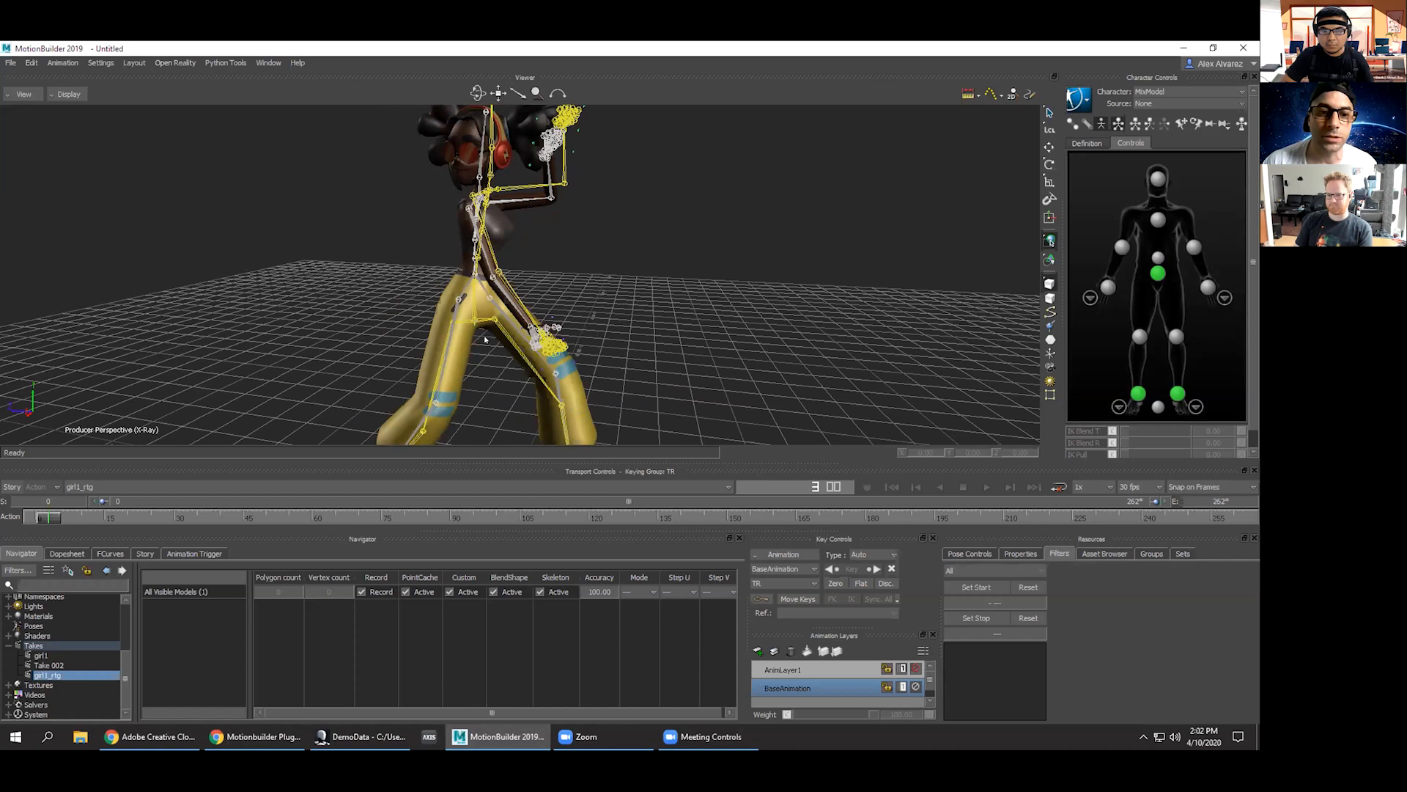
left_click_drag(599, 289, 540, 280, "ctrl+shift")
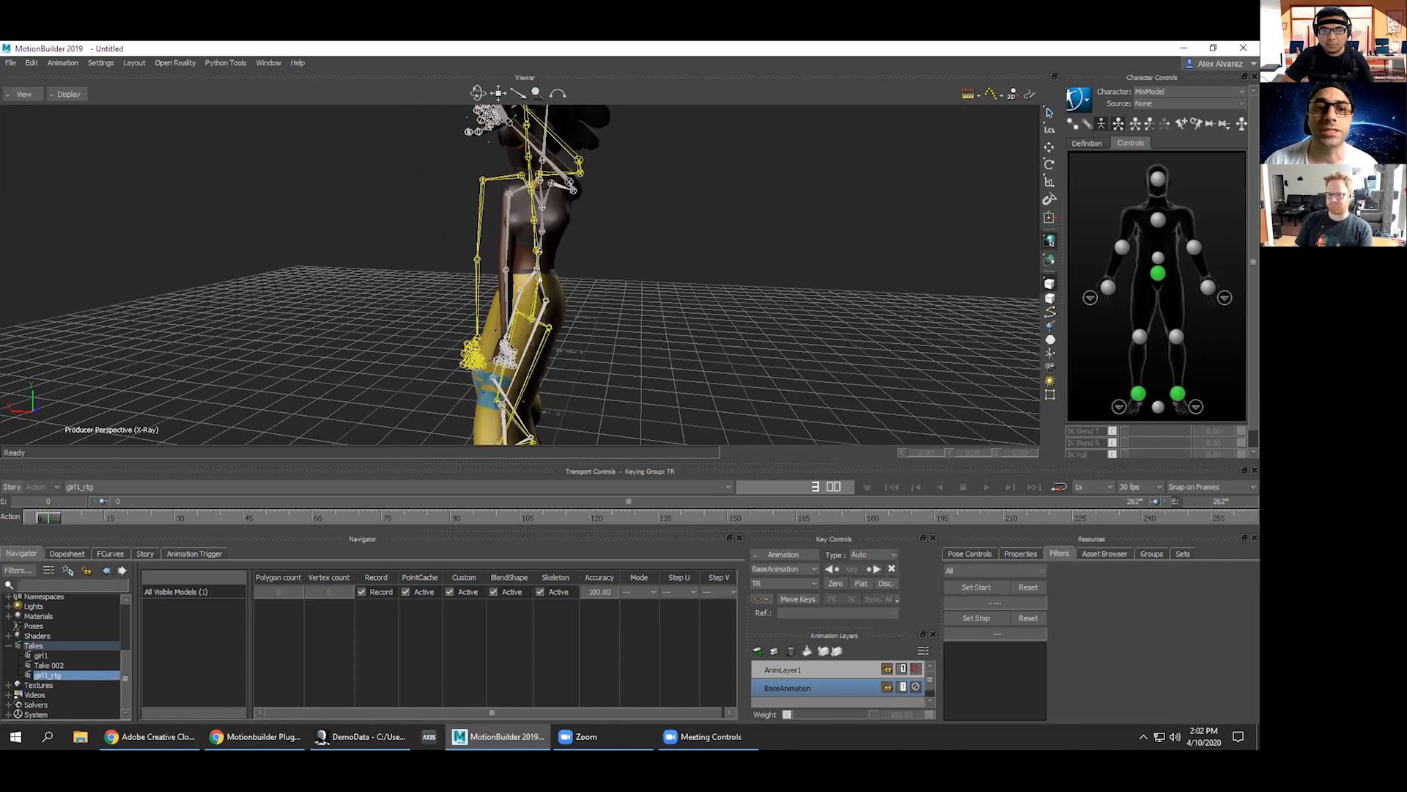
scroll(526, 267, "up", 5)
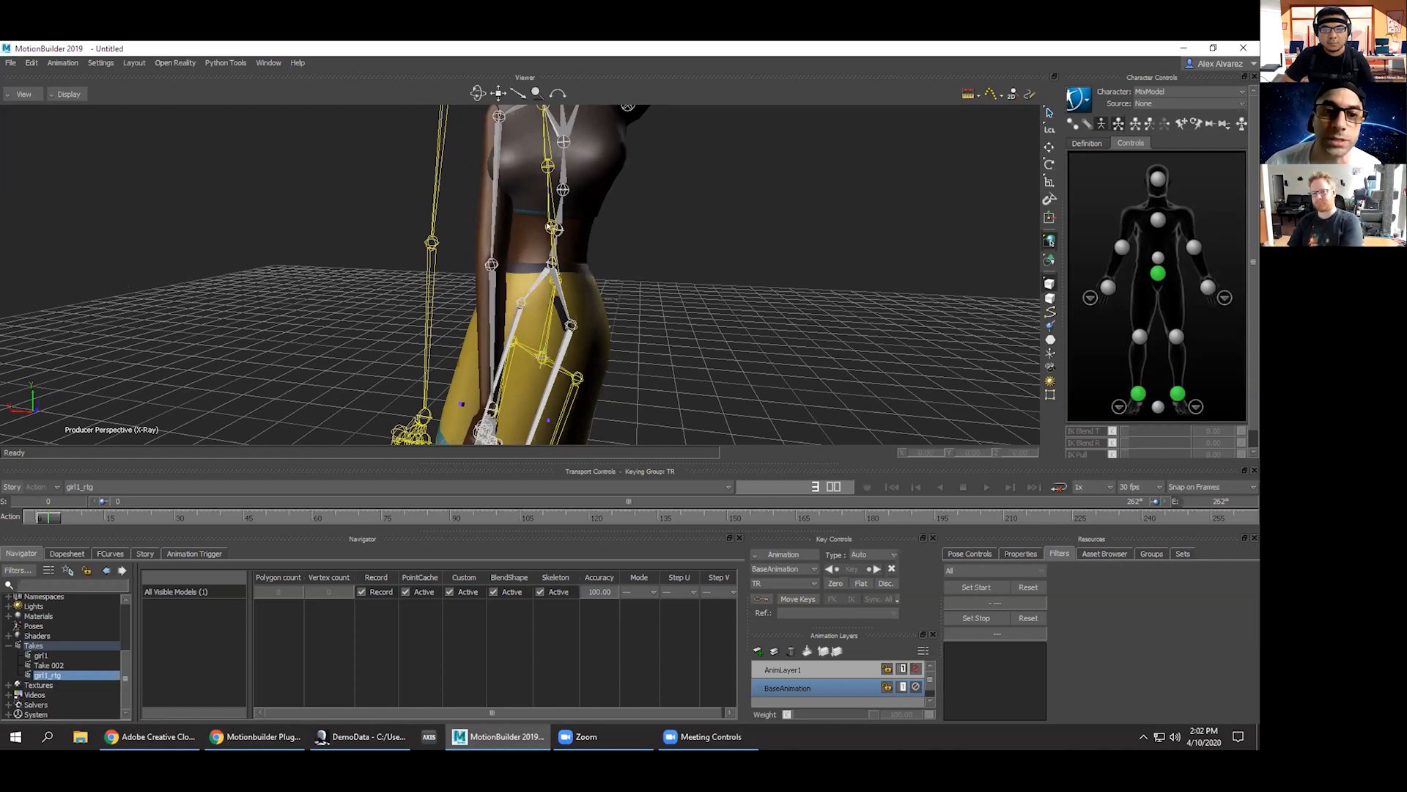
left_click(557, 215)
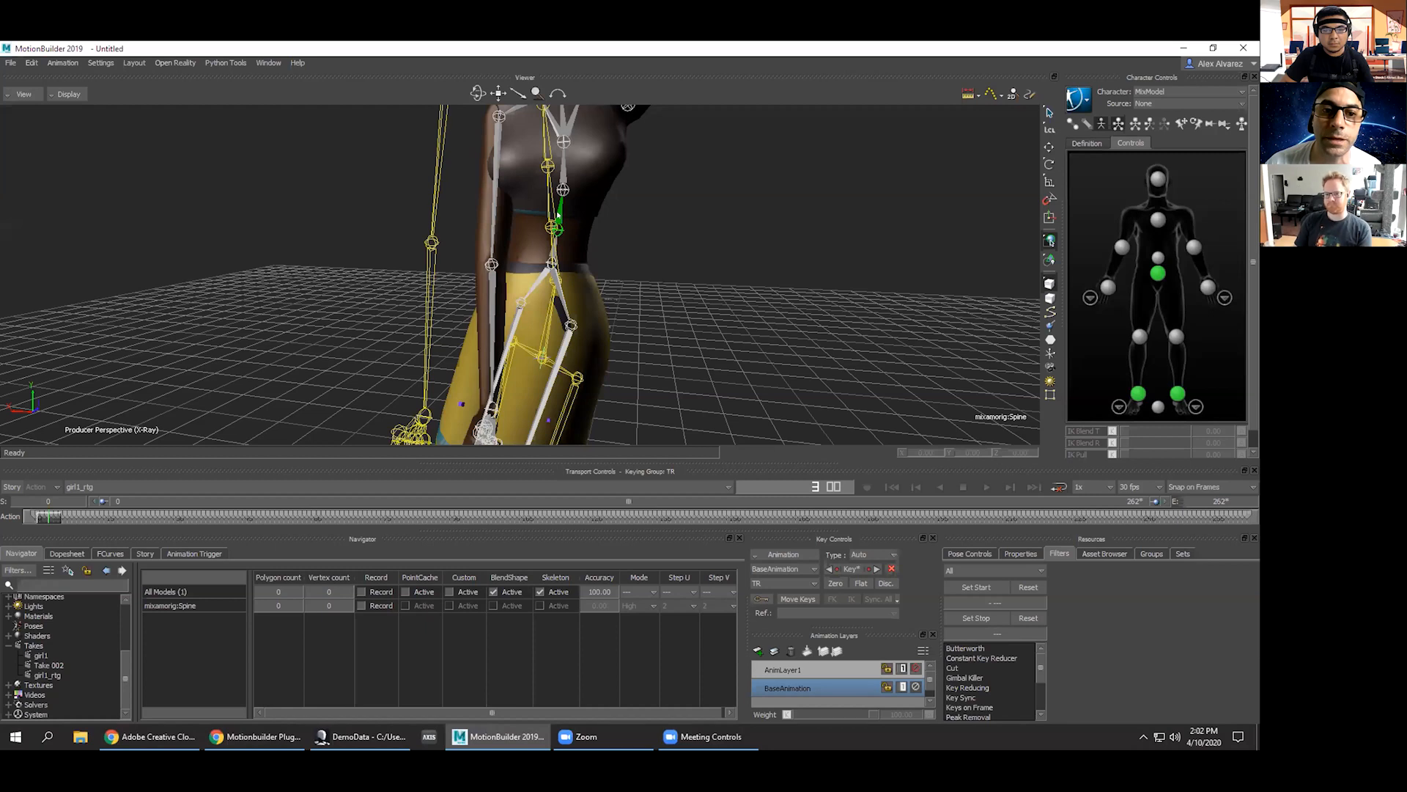
left_click(560, 216, "shift")
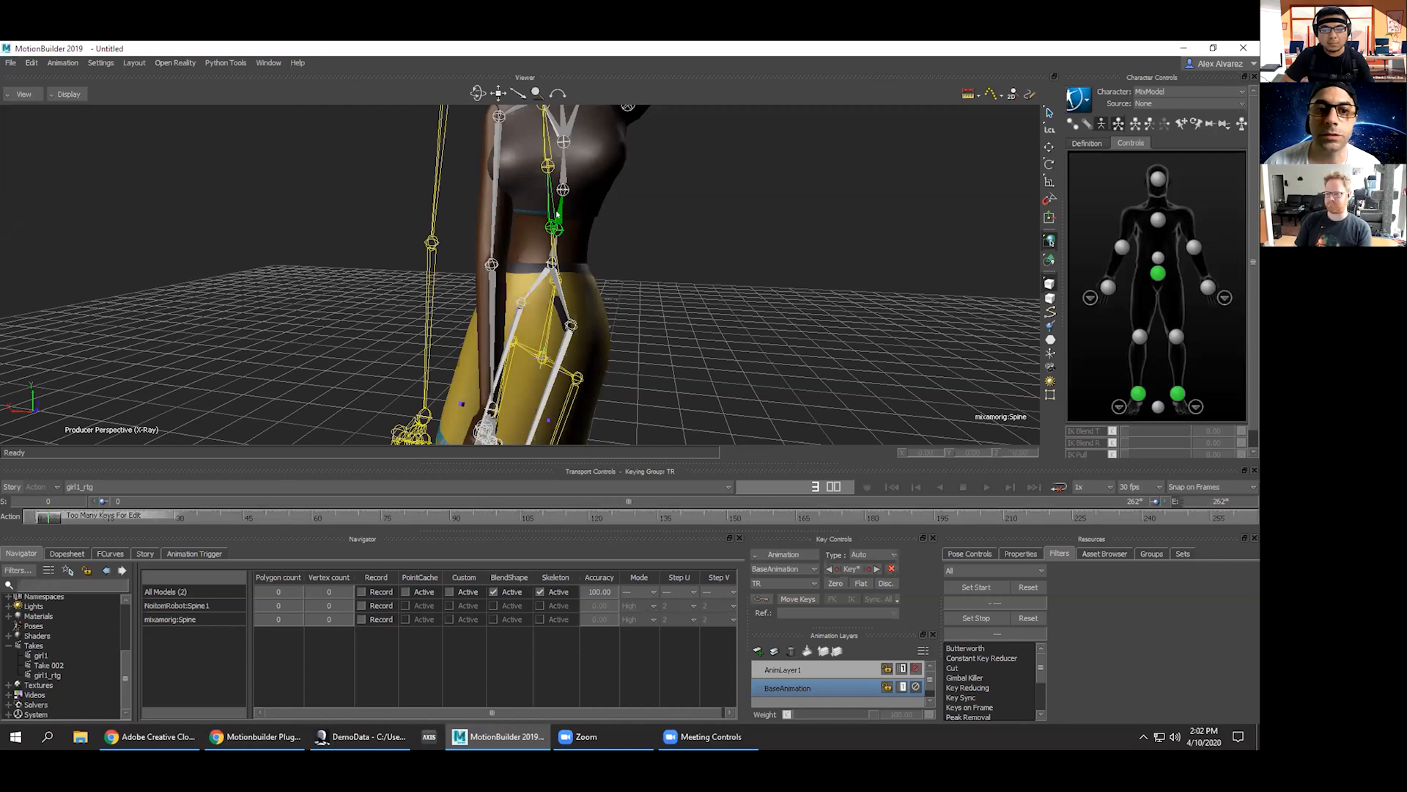
left_click(557, 214)
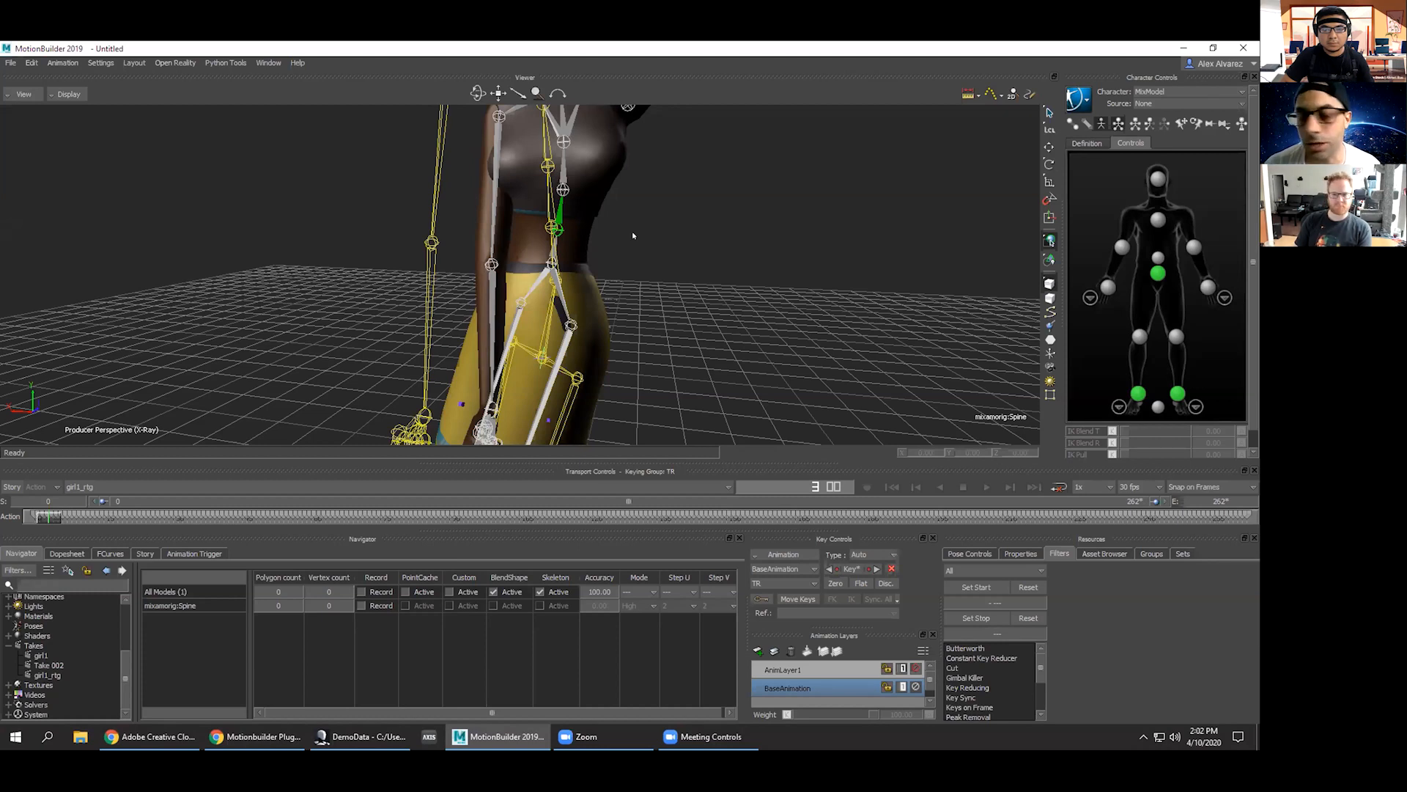
Expand the scene hierarchy through mixamorig:Hips and apply Expand To Selection on the mixamorig:Spine bone.
scroll(46, 654, "up", 4)
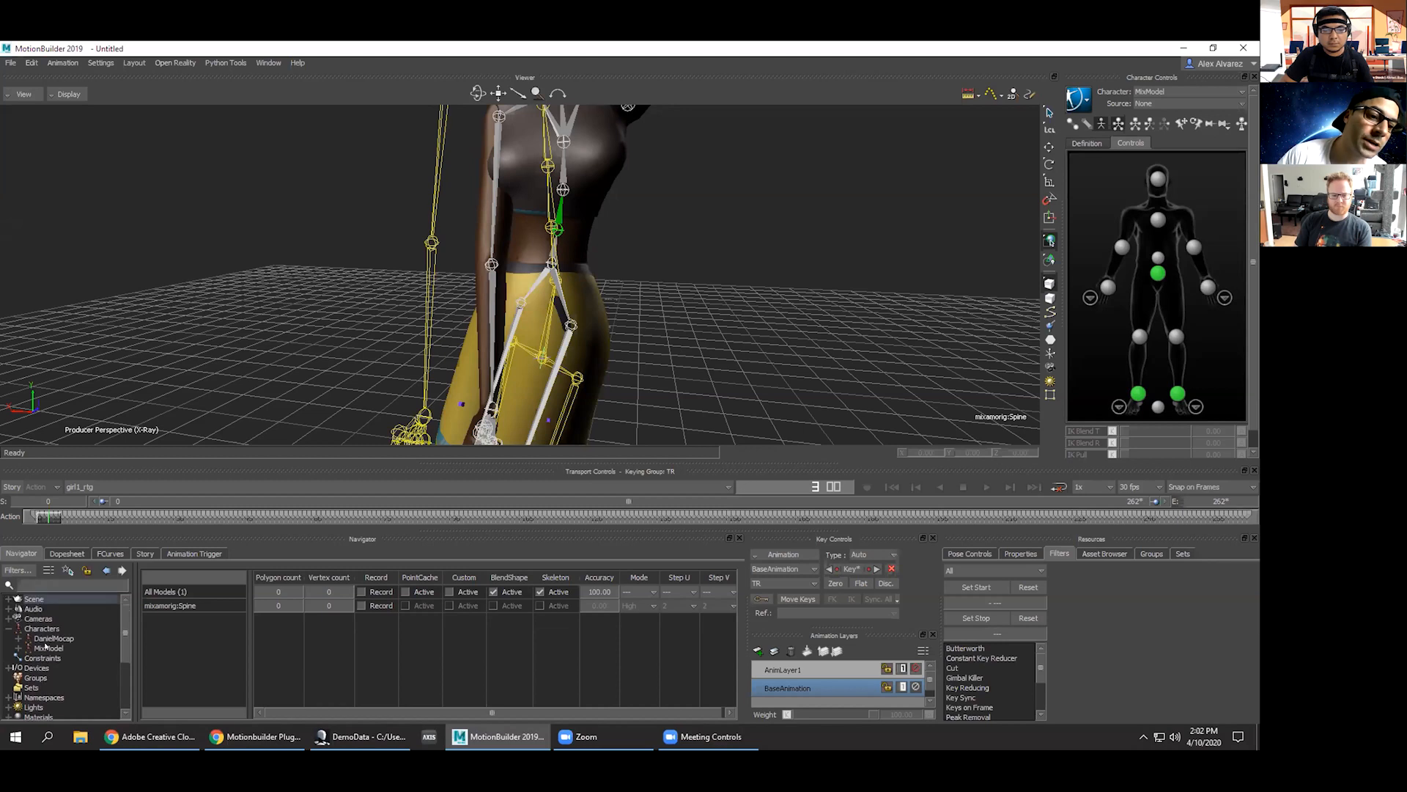
left_click(7, 599)
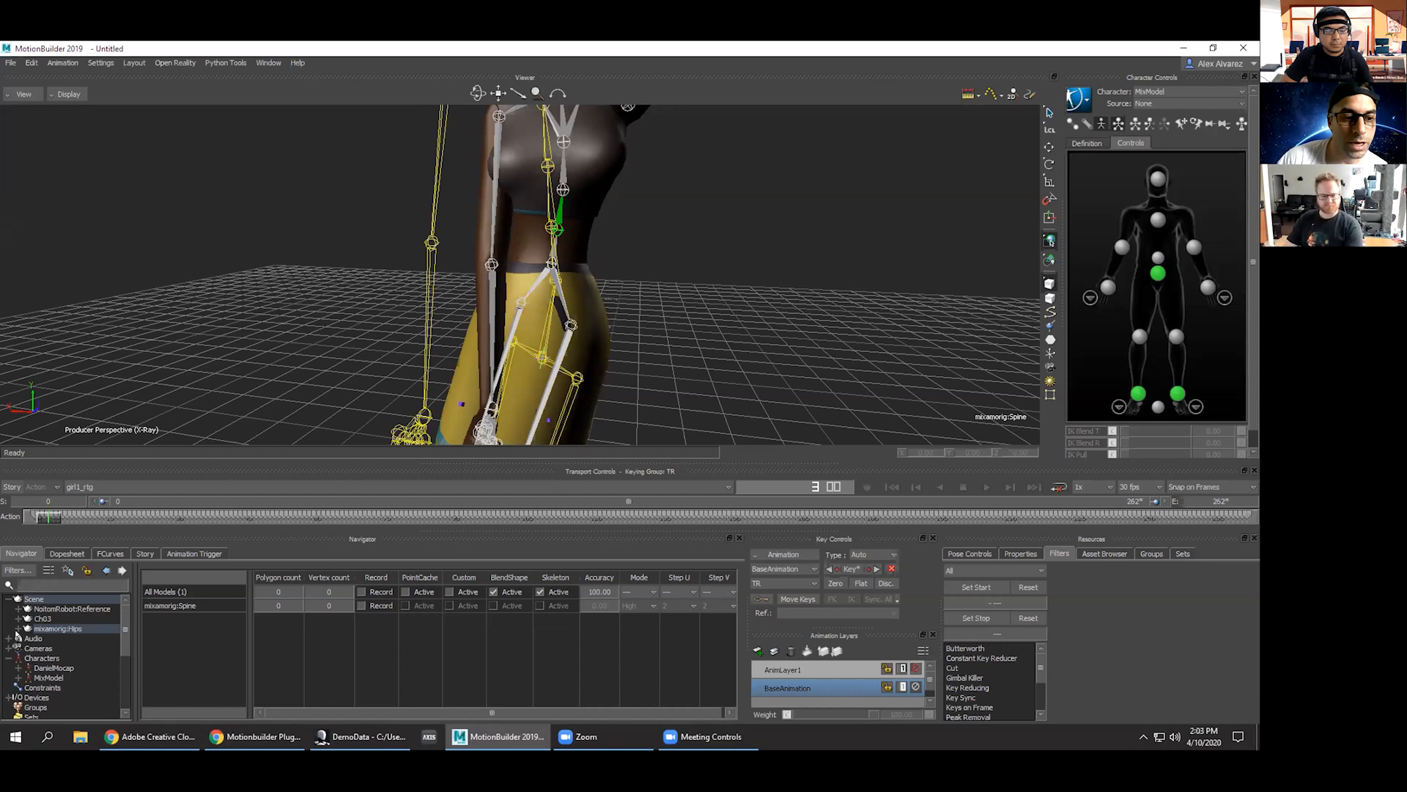
left_click(18, 628)
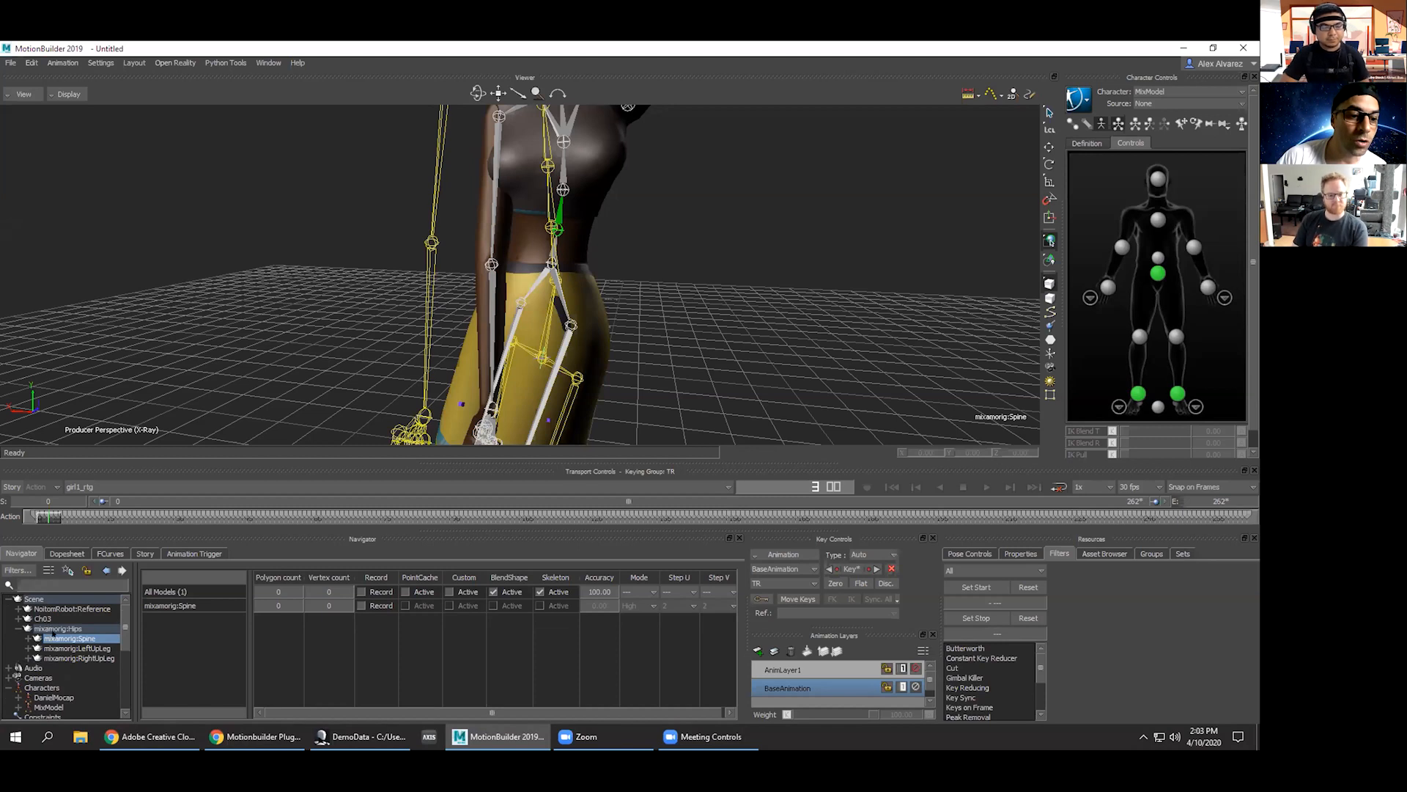
right_click(53, 635)
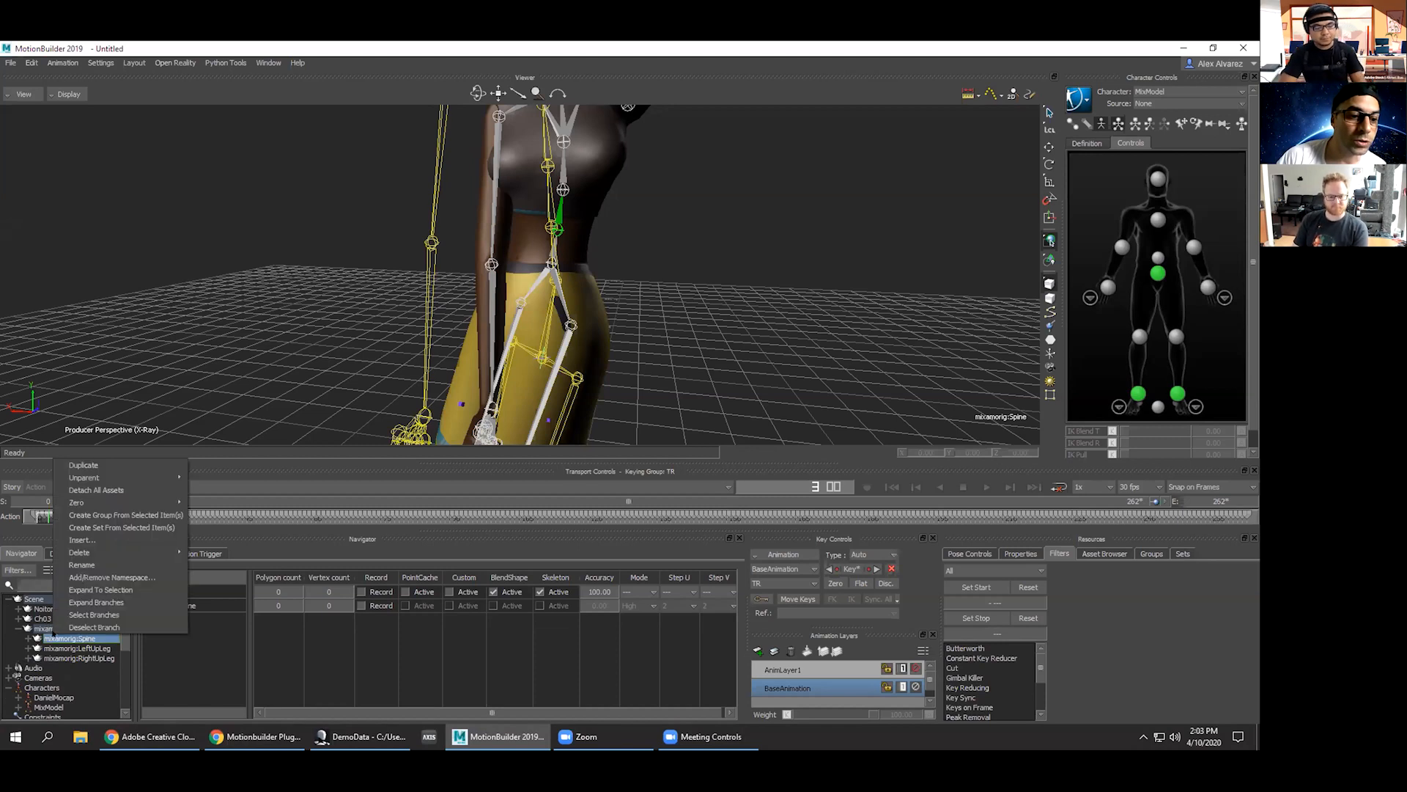
left_click(88, 590)
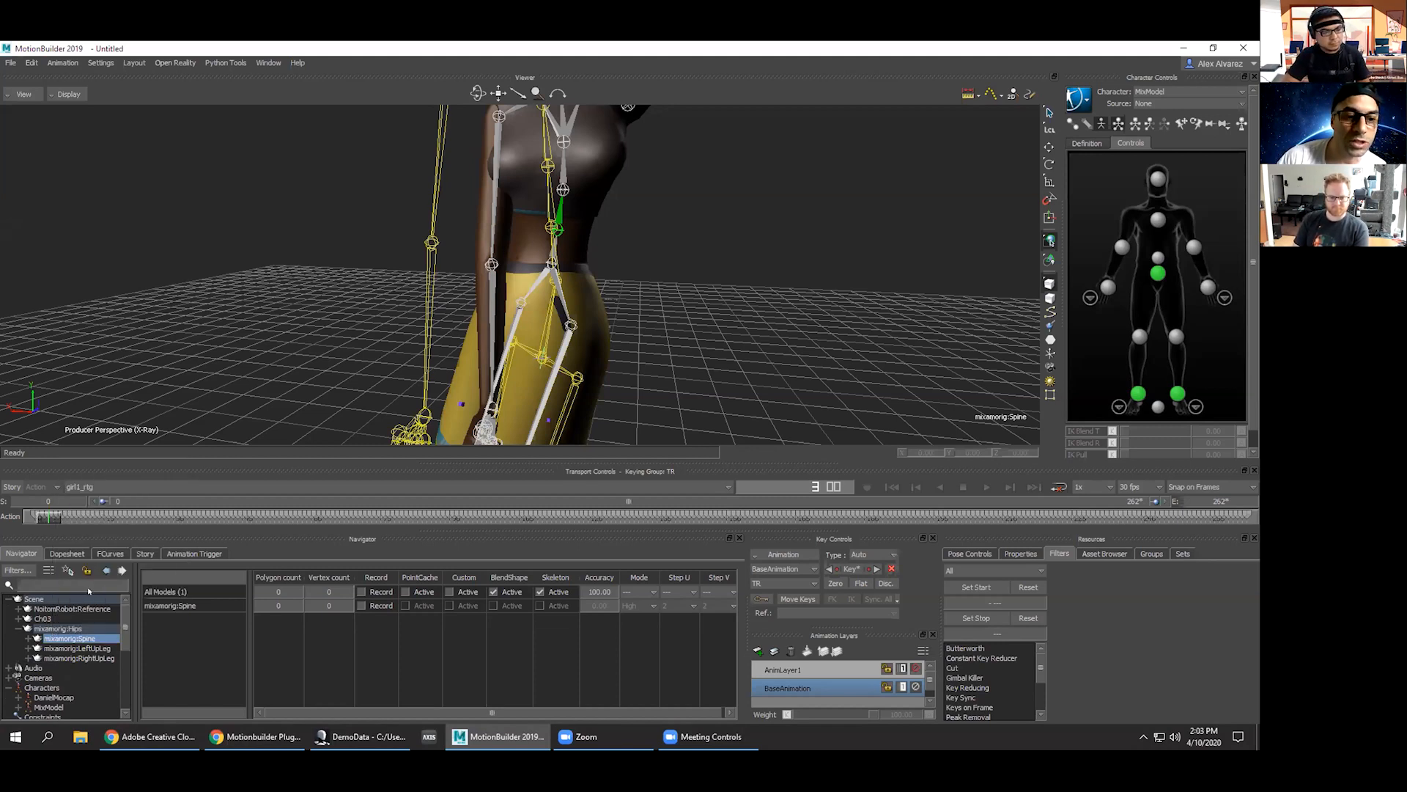
Select the entire bone branch below mixamorig:Spine in the scene hierarchy.
right_click(64, 634)
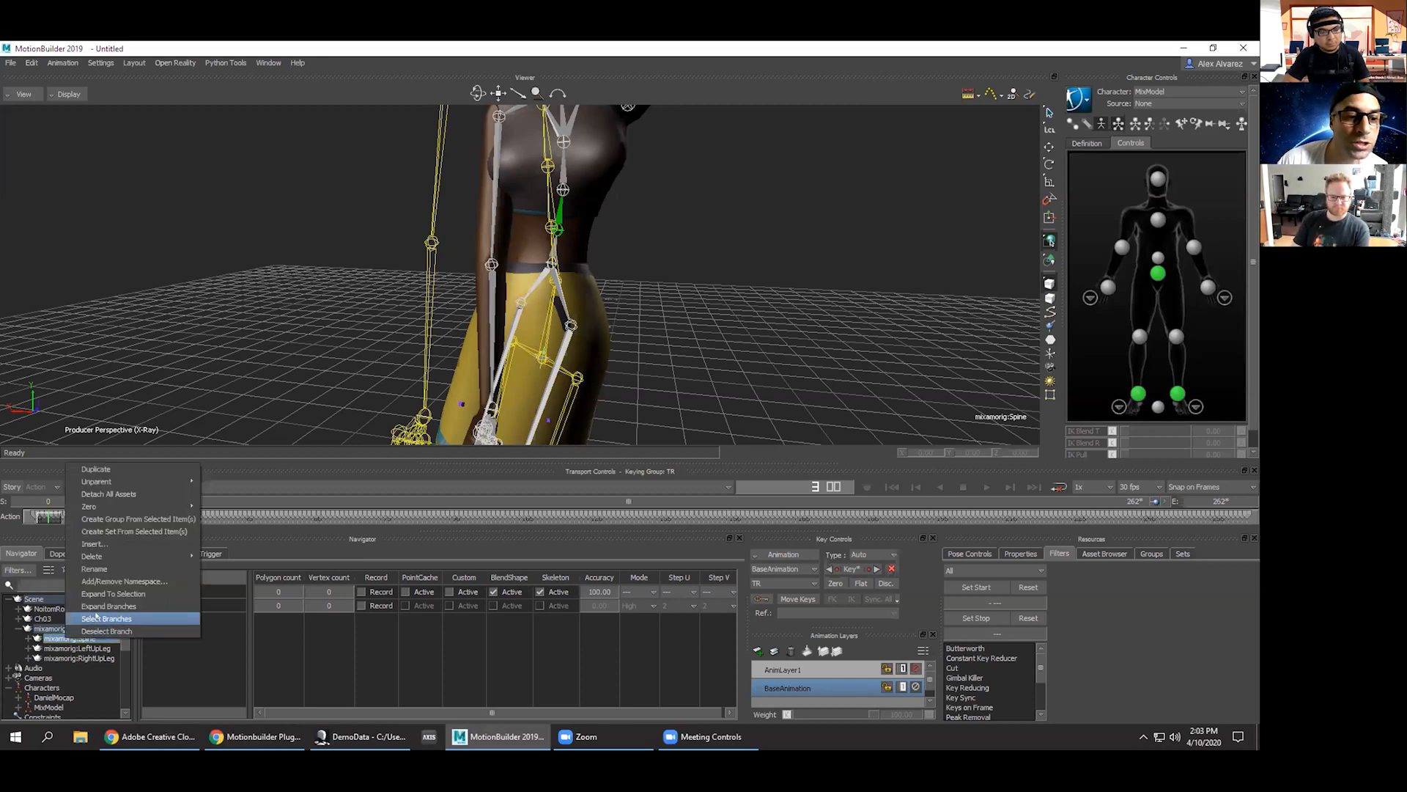
left_click(95, 618)
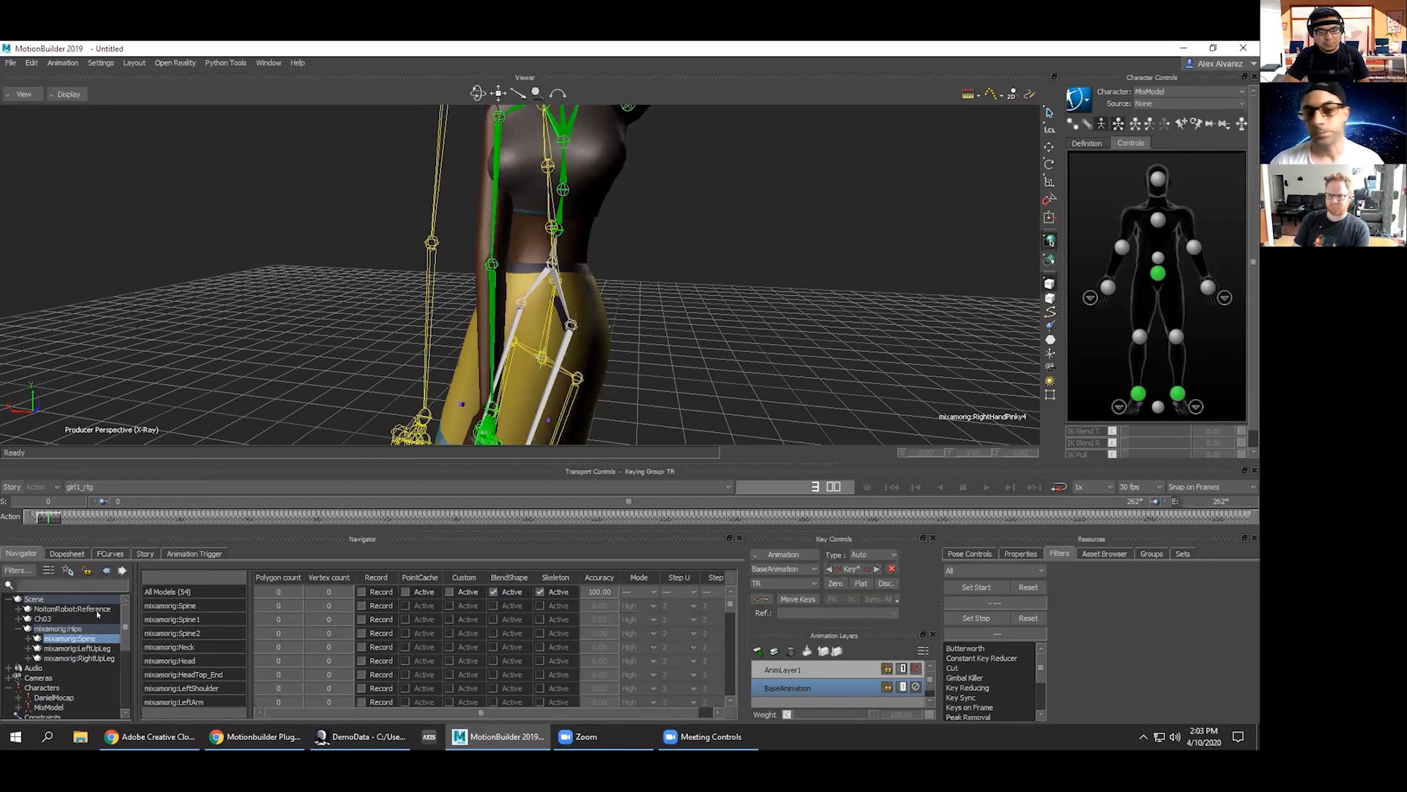
scroll(603, 261, "down", 5)
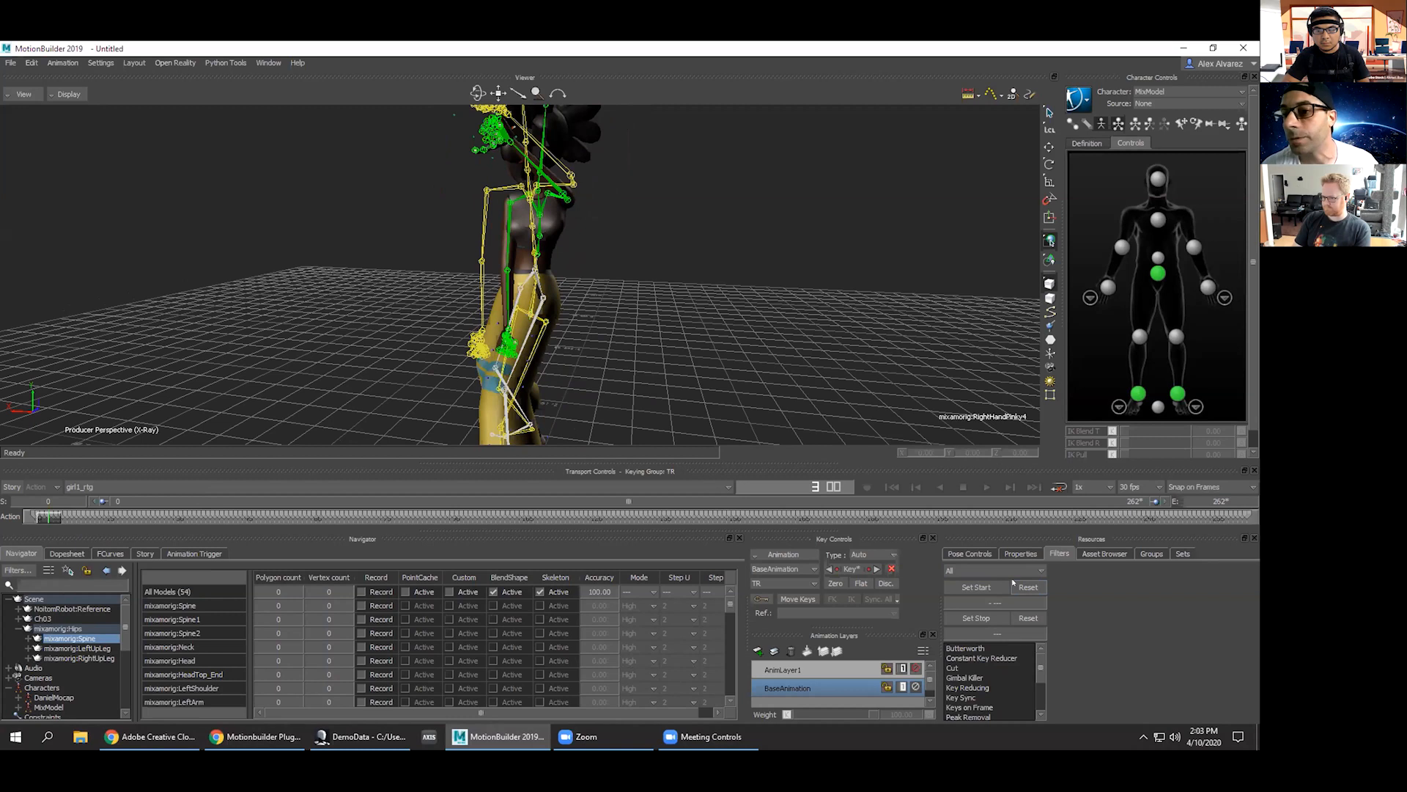
Limit the animation filters to the Lcl Rotation property.
left_click(991, 571)
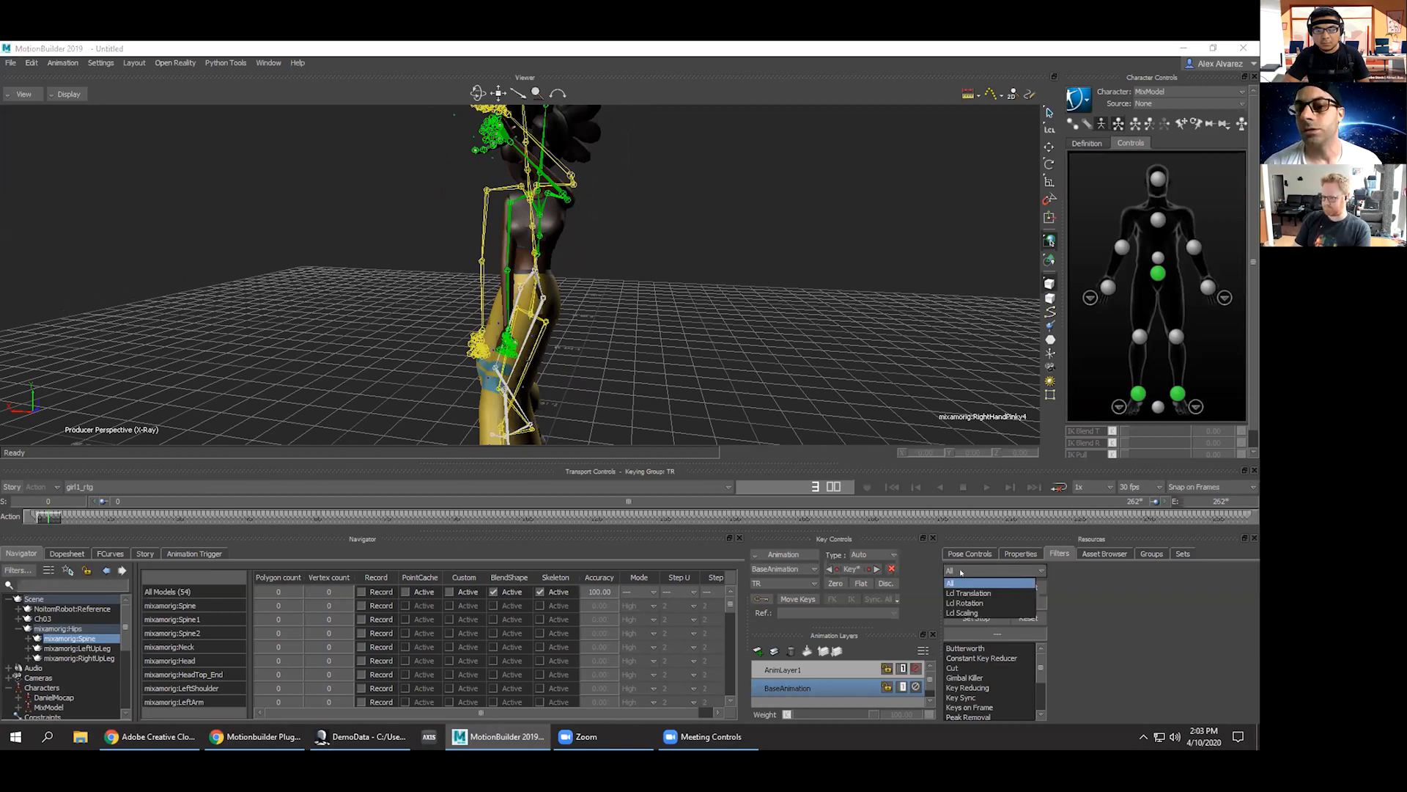
left_click(964, 602)
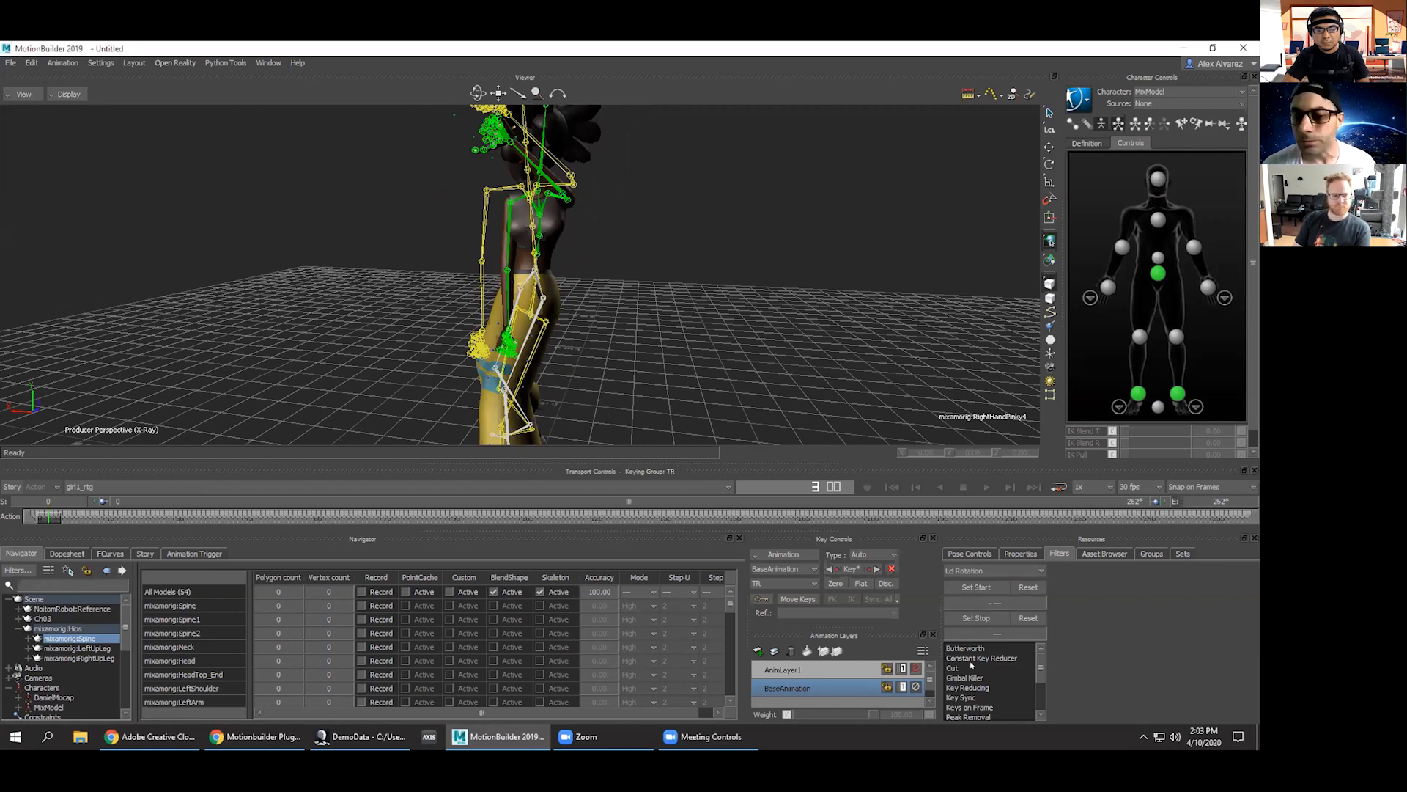
scroll(977, 665, "down", 2)
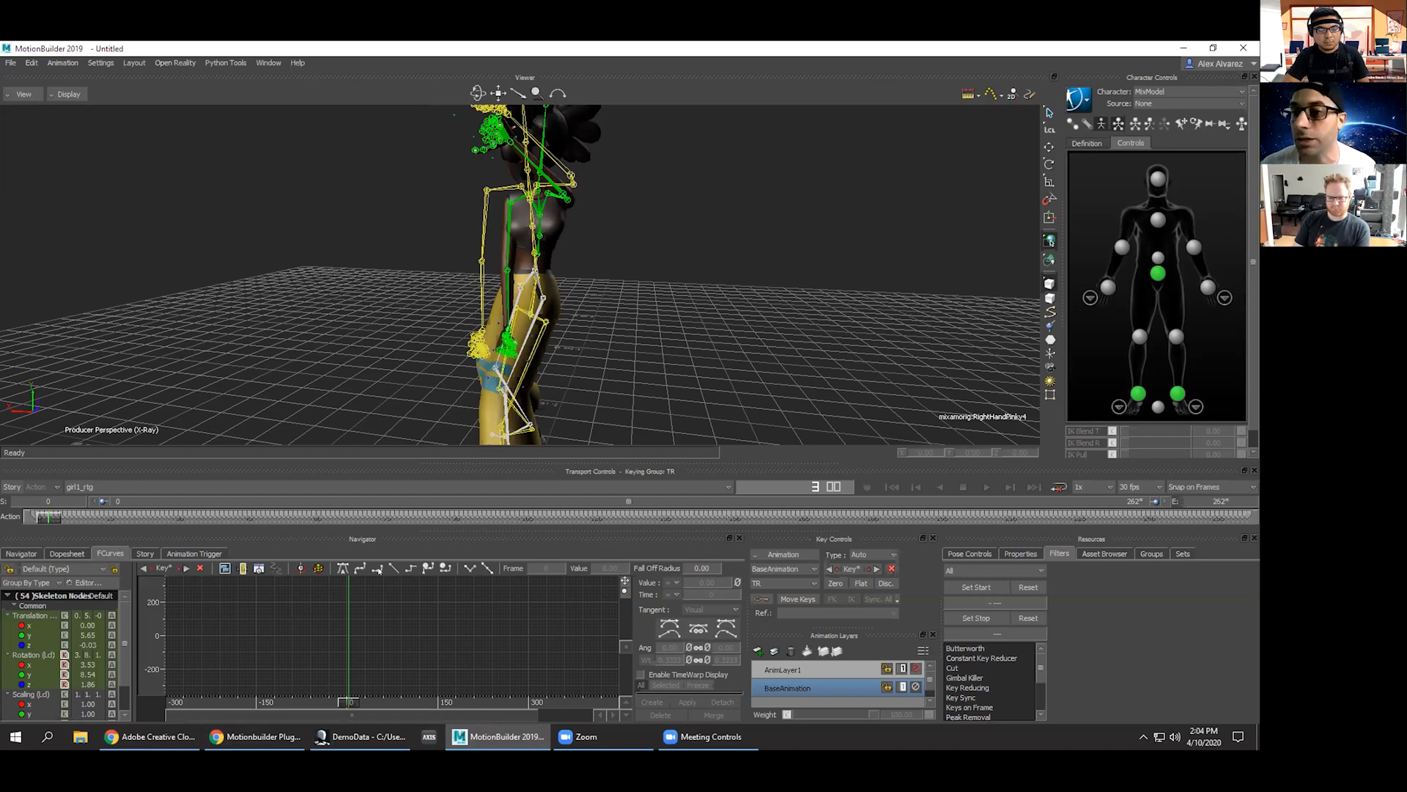
Show the X, Y and Z rotation curves of the selected skeleton nodes, framed over the take's length.
left_click(33, 664)
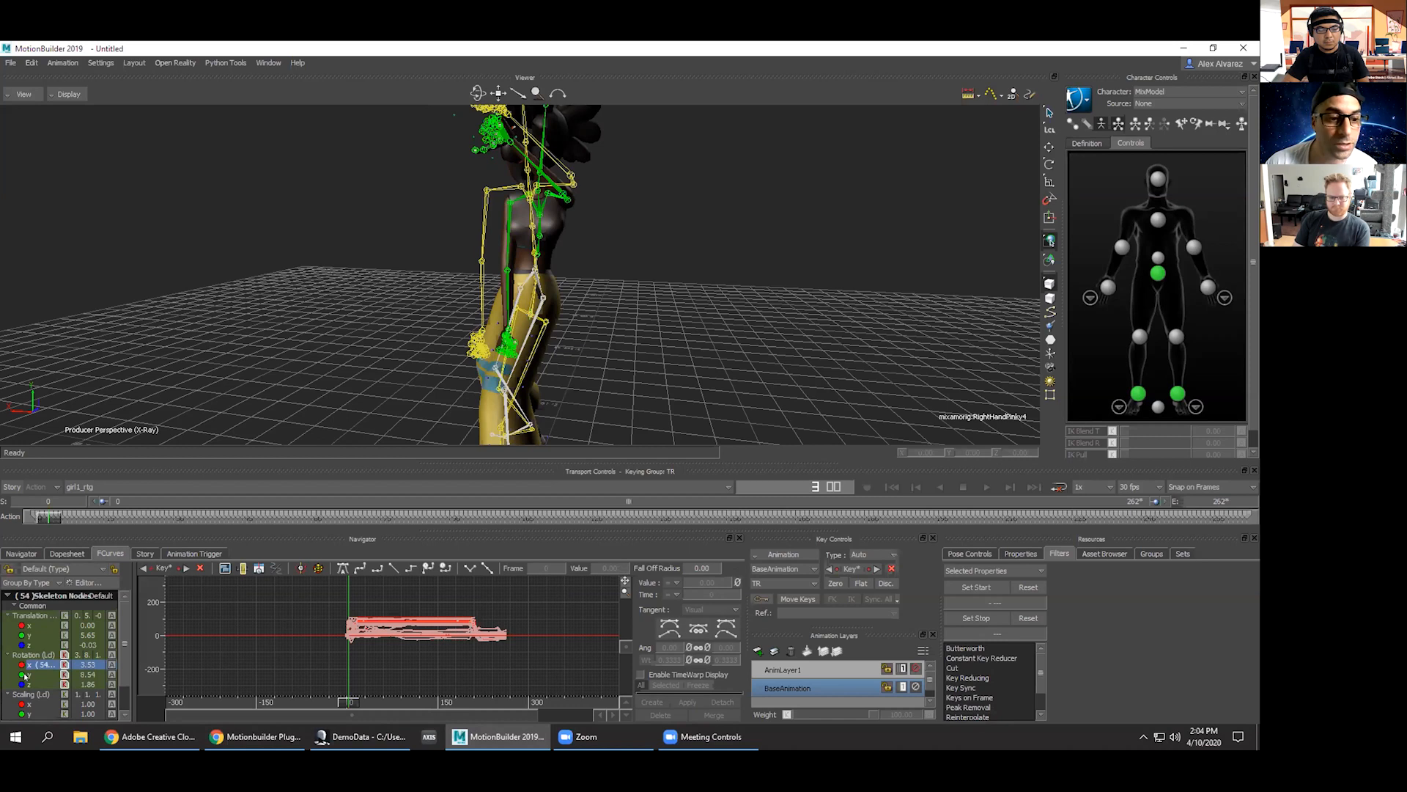
left_click(26, 674, "ctrl")
left_click(30, 684, "ctrl")
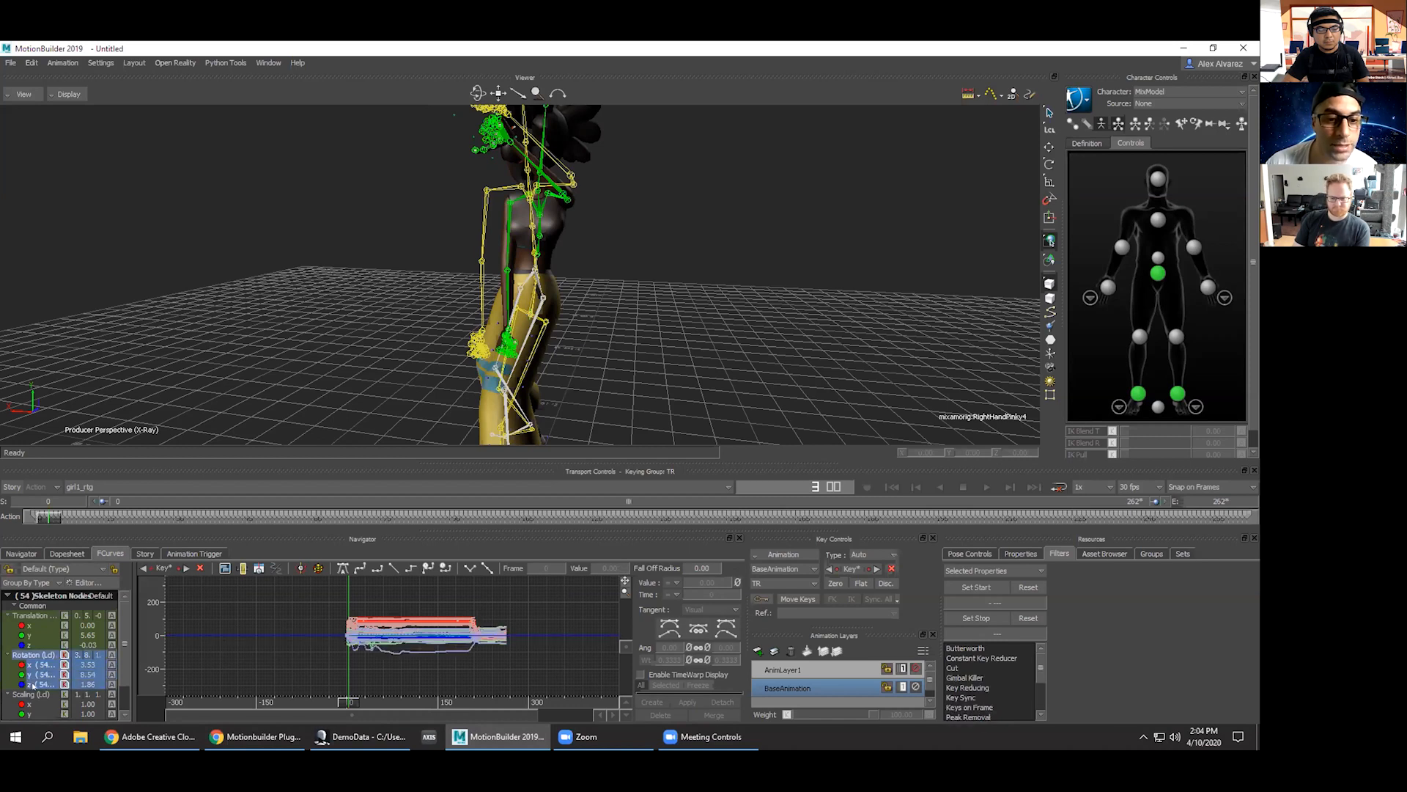
left_click_drag(454, 680, 598, 660, "ctrl")
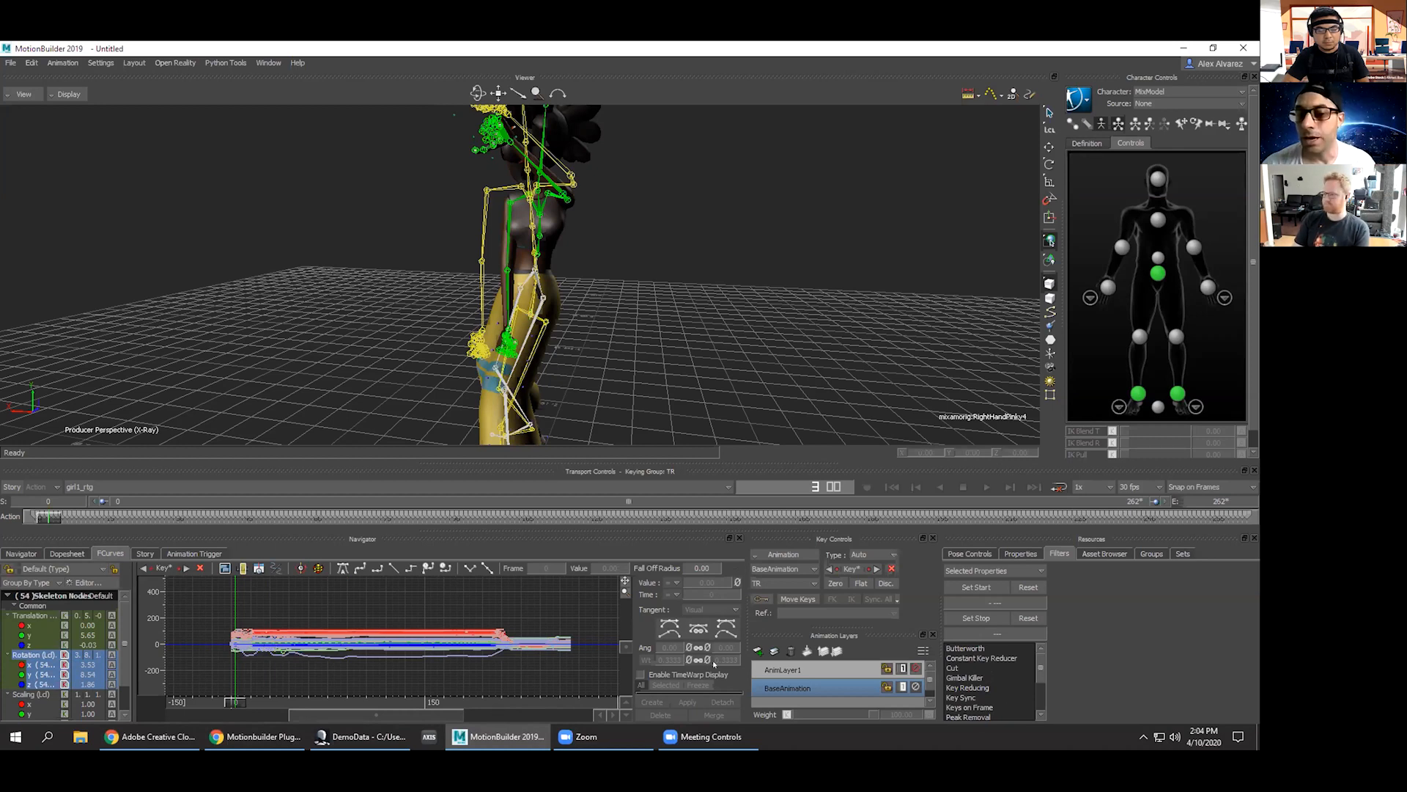
Apply the Smooth filter with width 4 to Lcl Rotation, playing the previewed motion before accepting it.
left_click(980, 569)
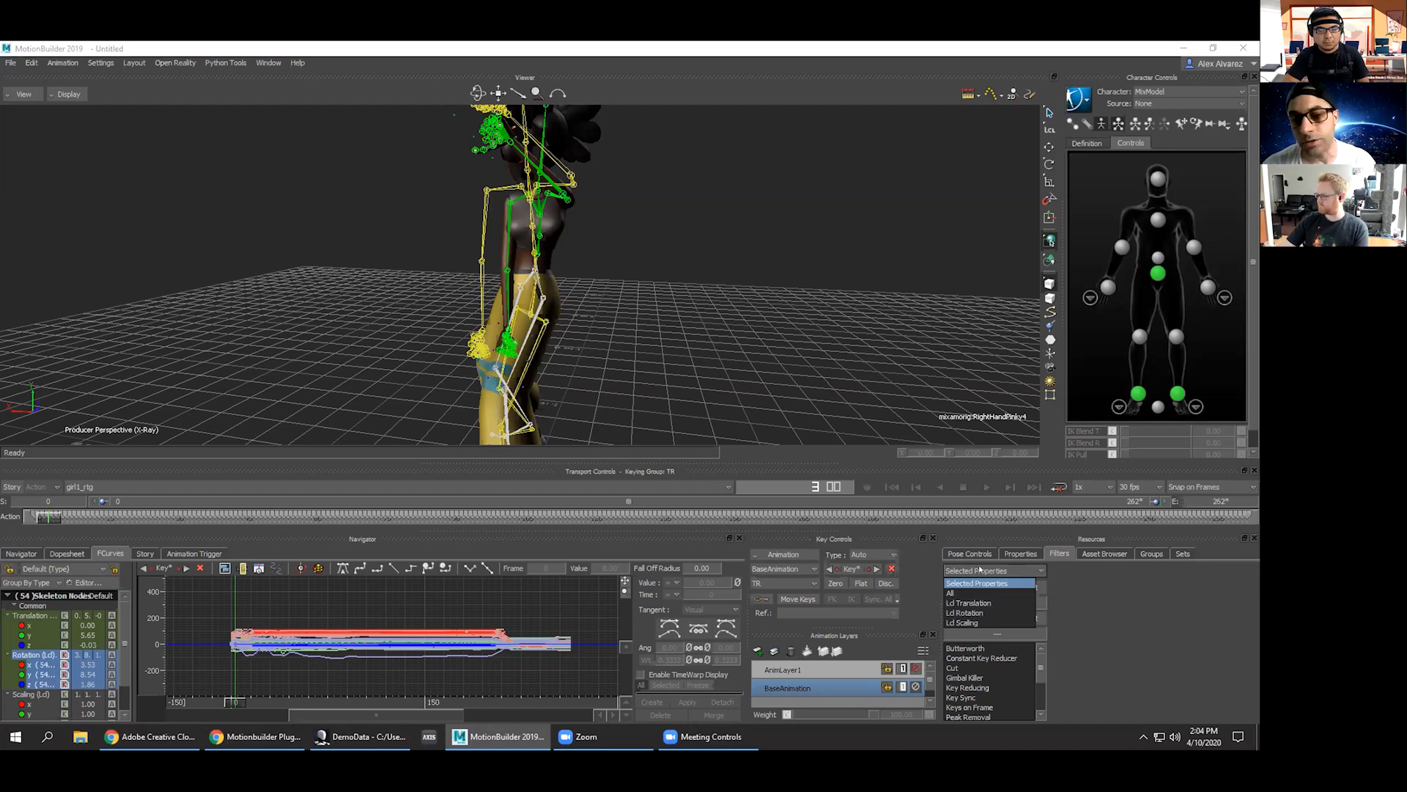
left_click(970, 613)
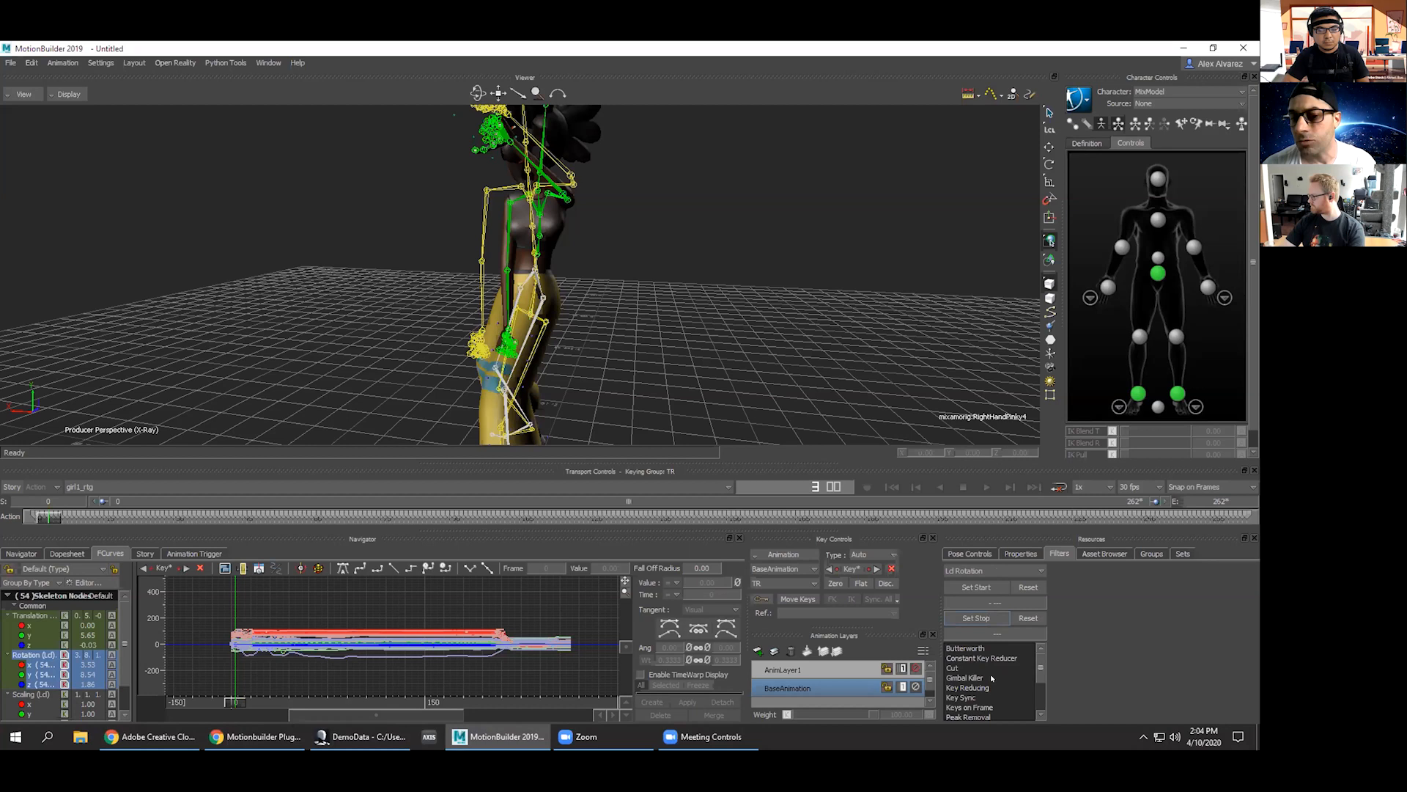
scroll(990, 677, "down", 3)
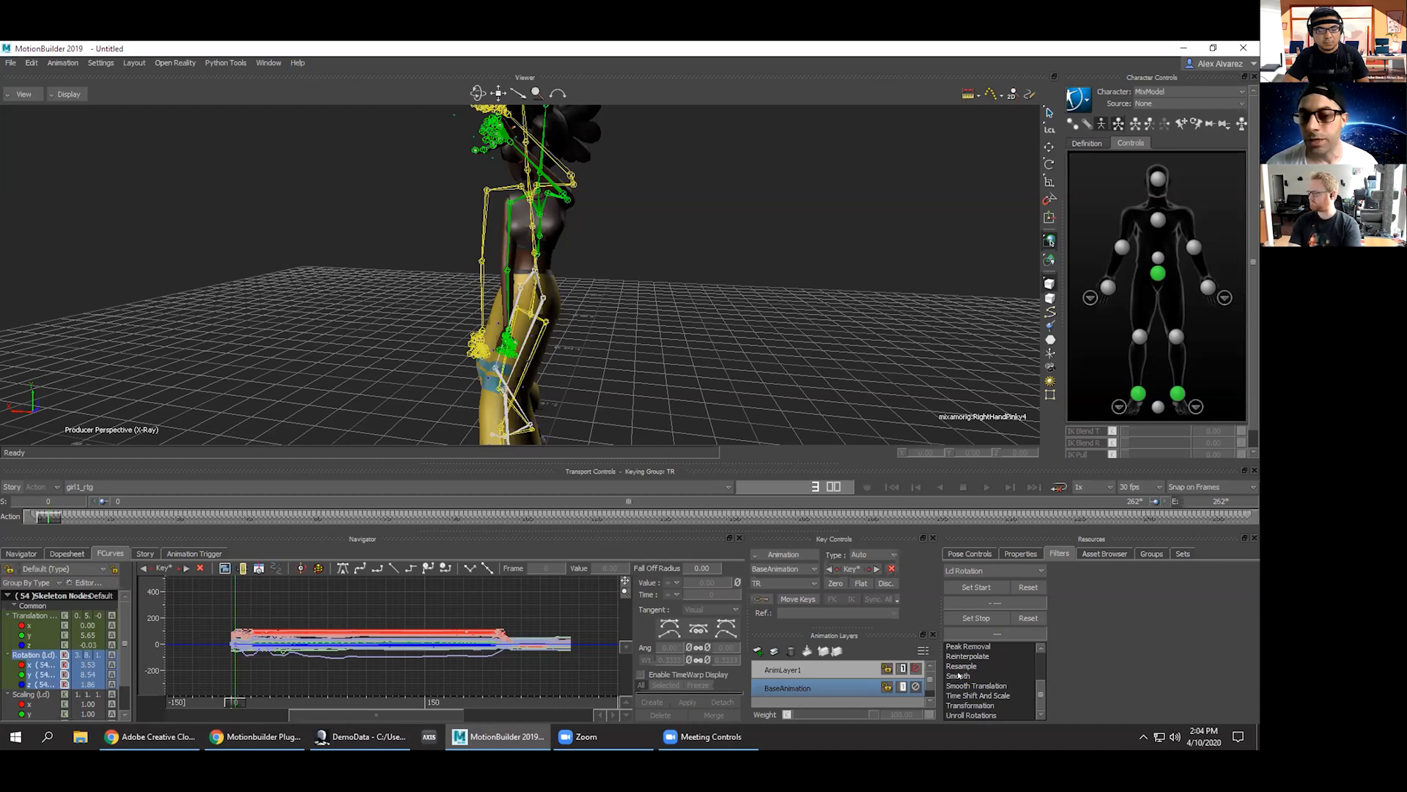
left_click(958, 675)
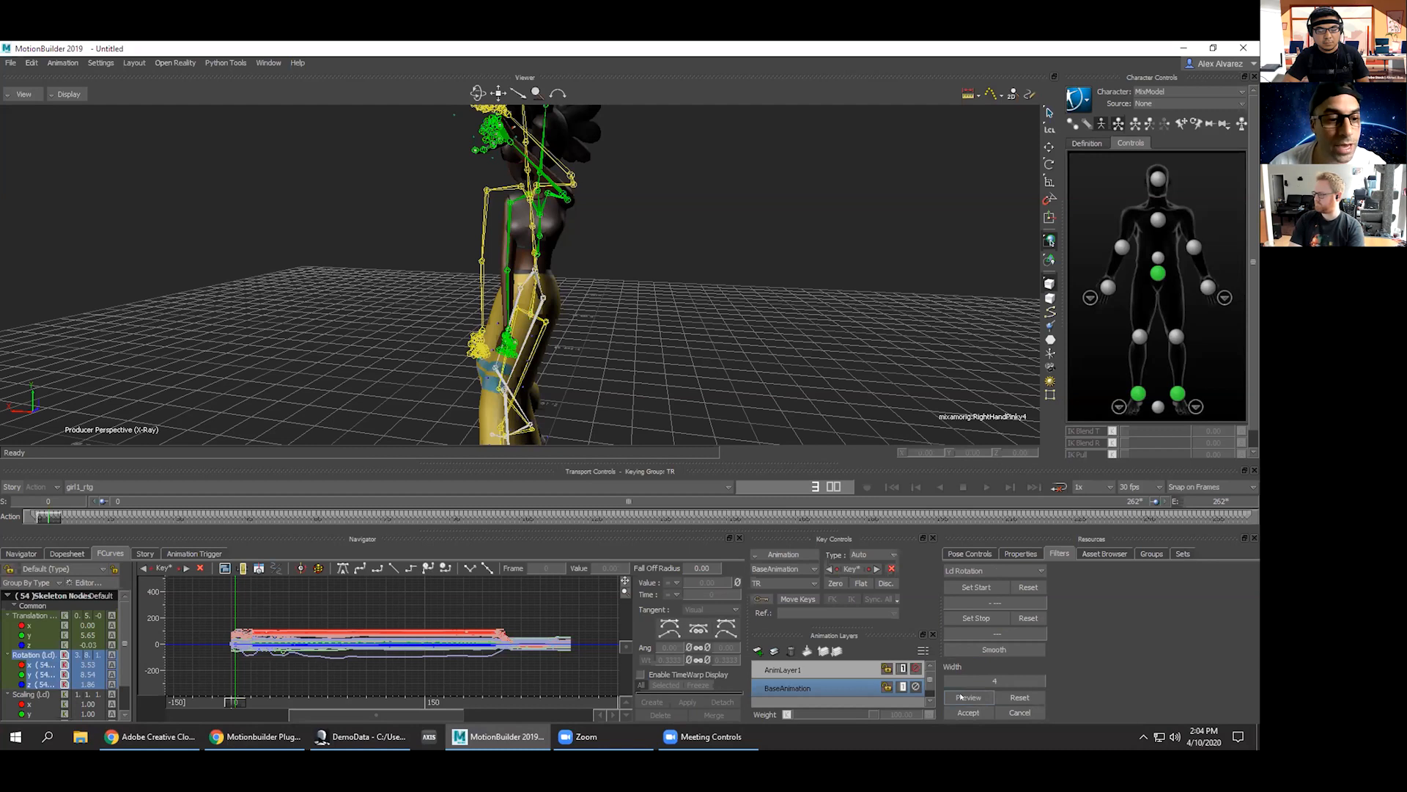
left_click(962, 696)
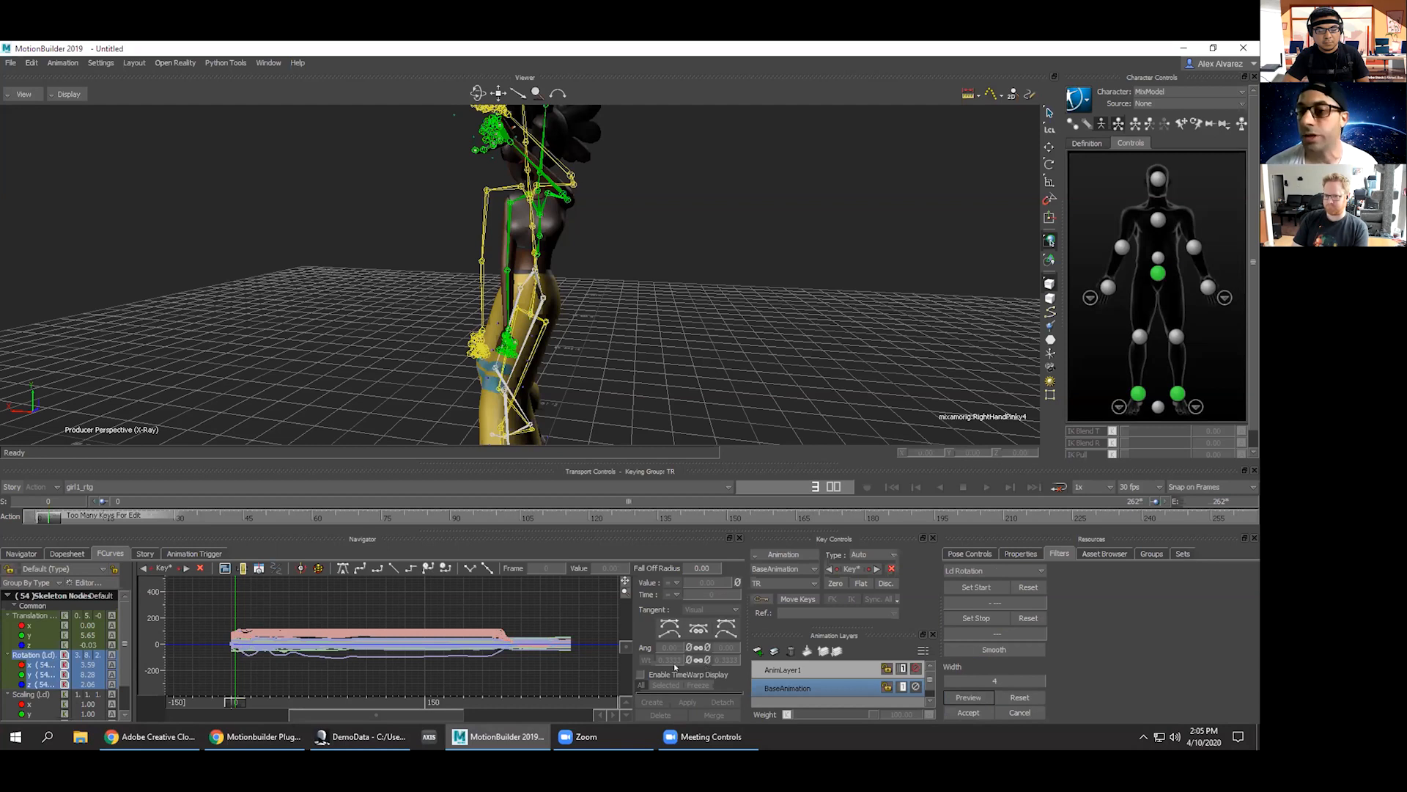
left_click(987, 486)
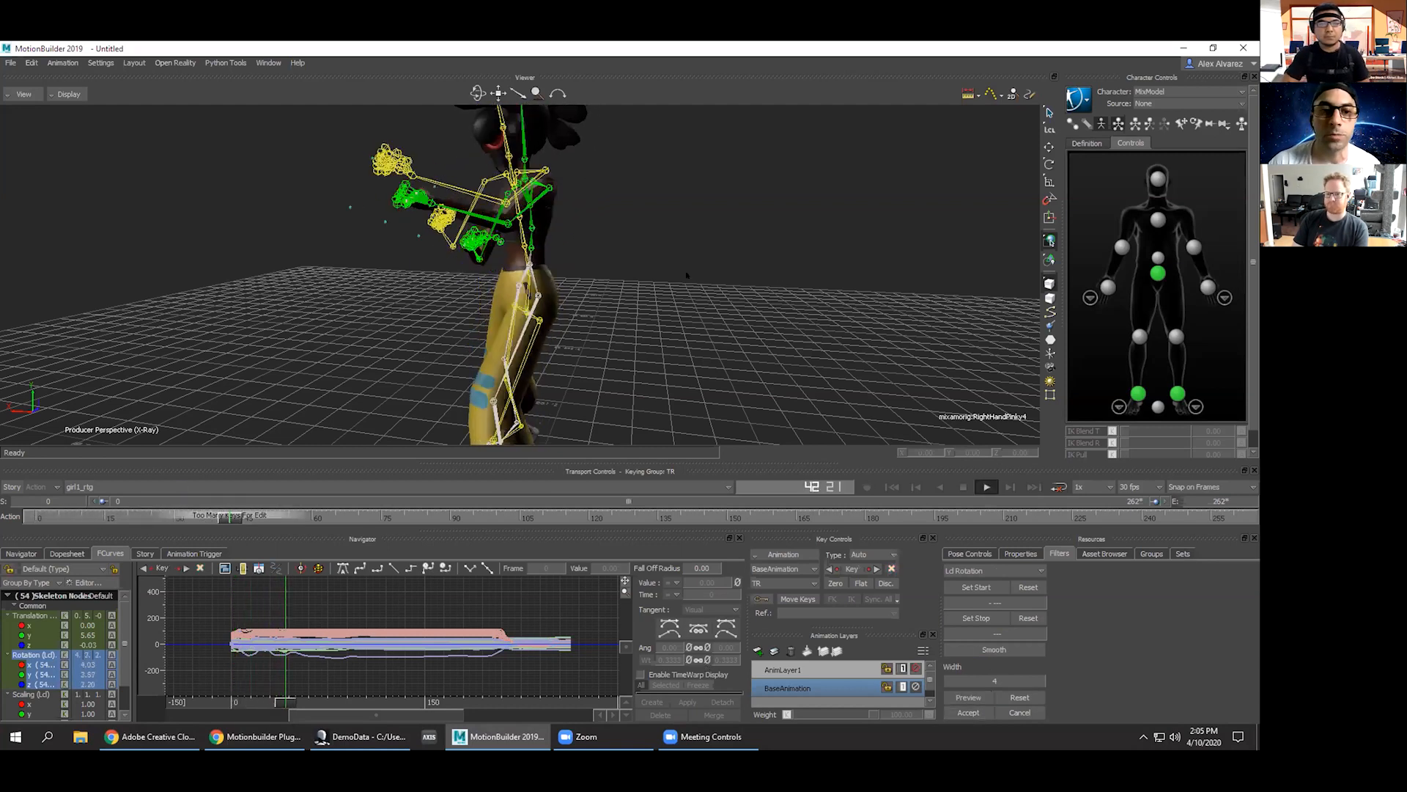
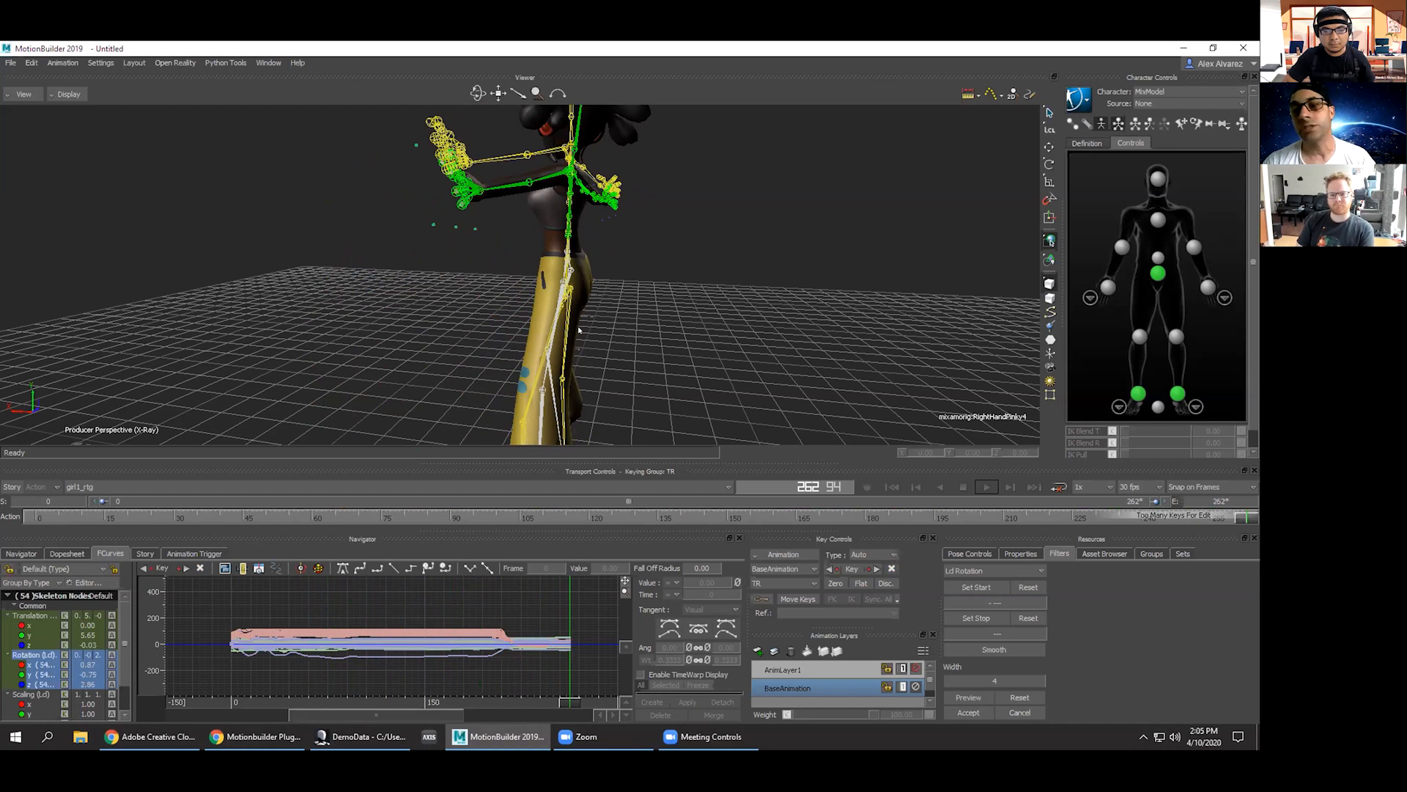
left_click(976, 710)
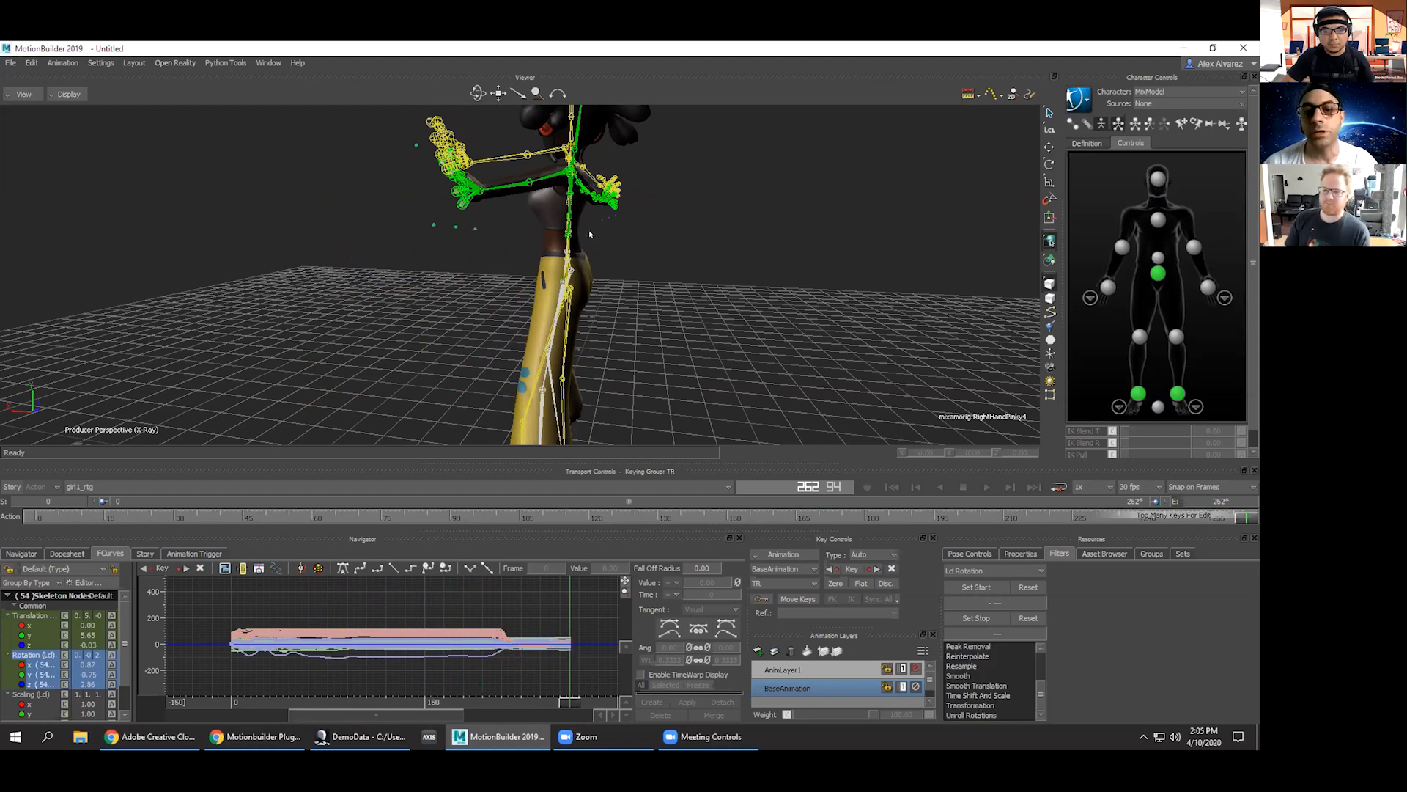
Set the viewer to show models only, with the whole character in view.
left_click_drag(694, 318, 778, 299, "alt")
key("ctrl+a")
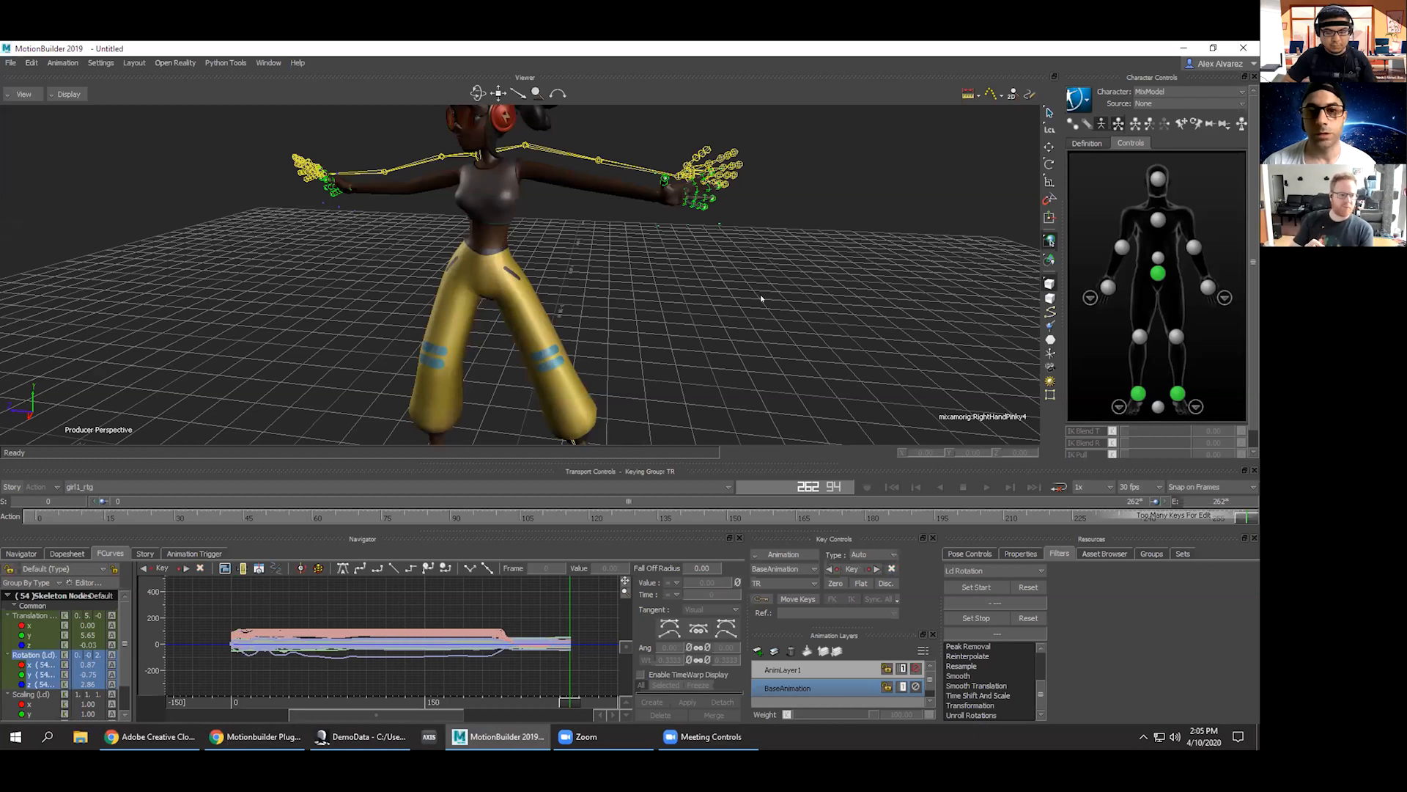
key("ctrl+a")
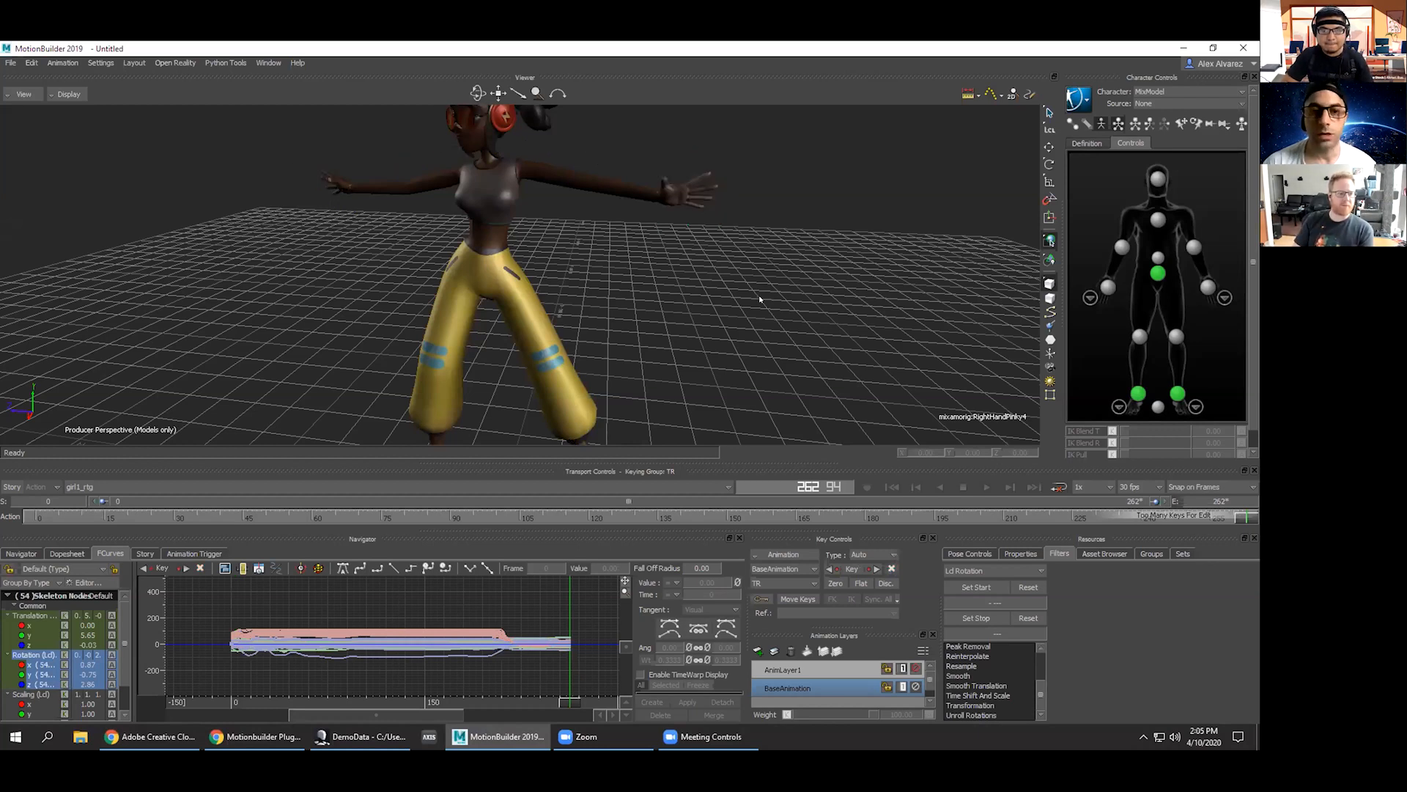
right_click_drag(768, 297, 619, 299, "alt")
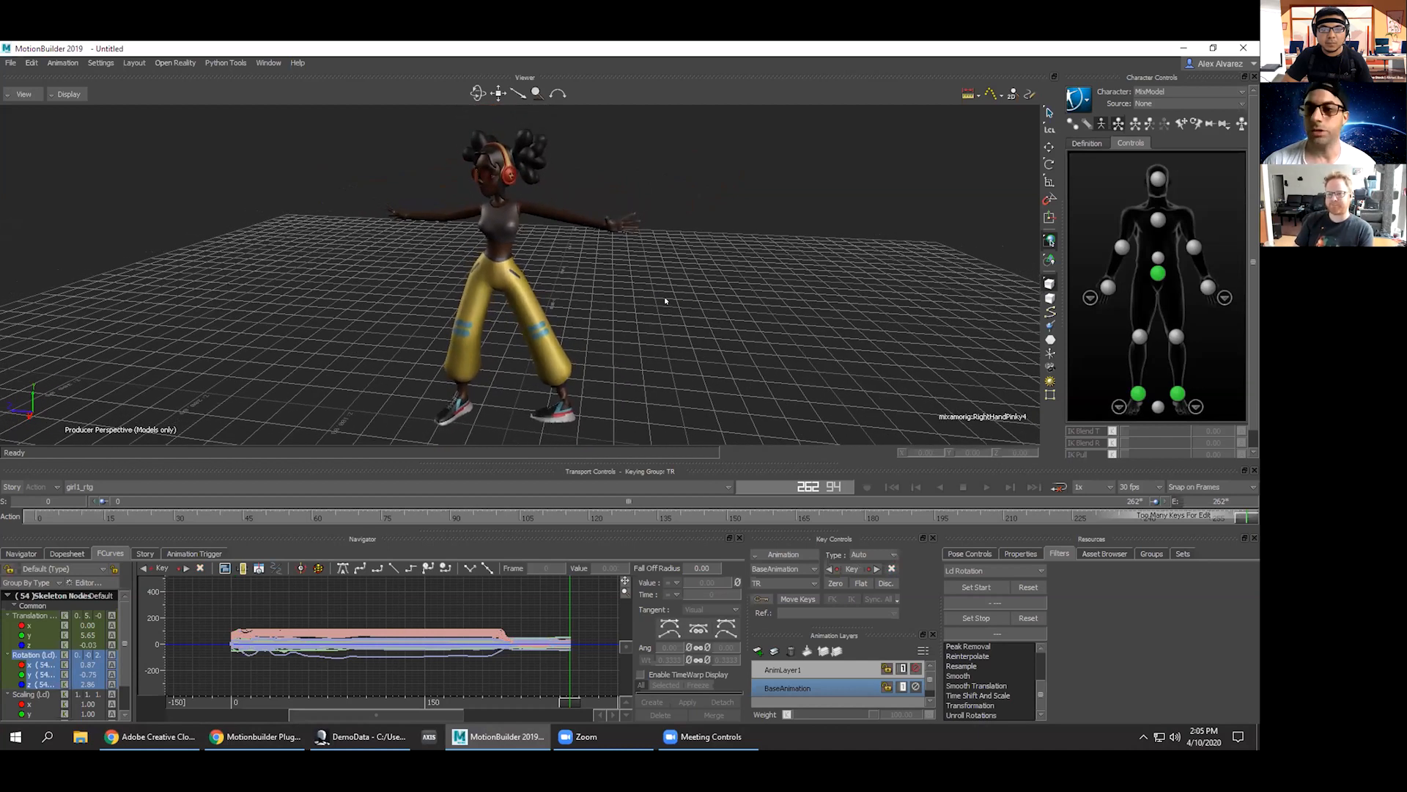
left_click(983, 487)
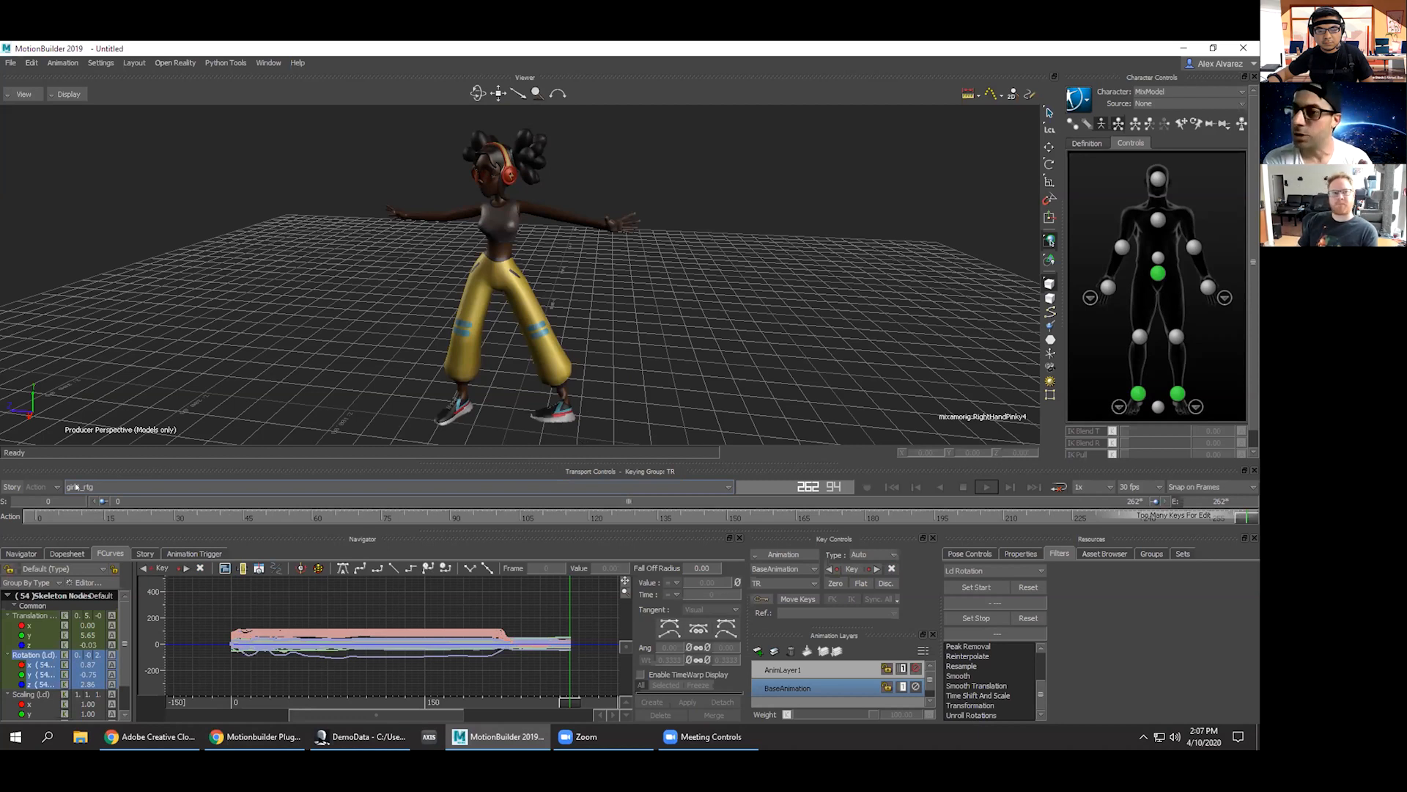
Bring the Axis Studio window onto this screen, maximize it, and switch back to MotionBuilder.
left_click_drag(1259, 66, 958, 57)
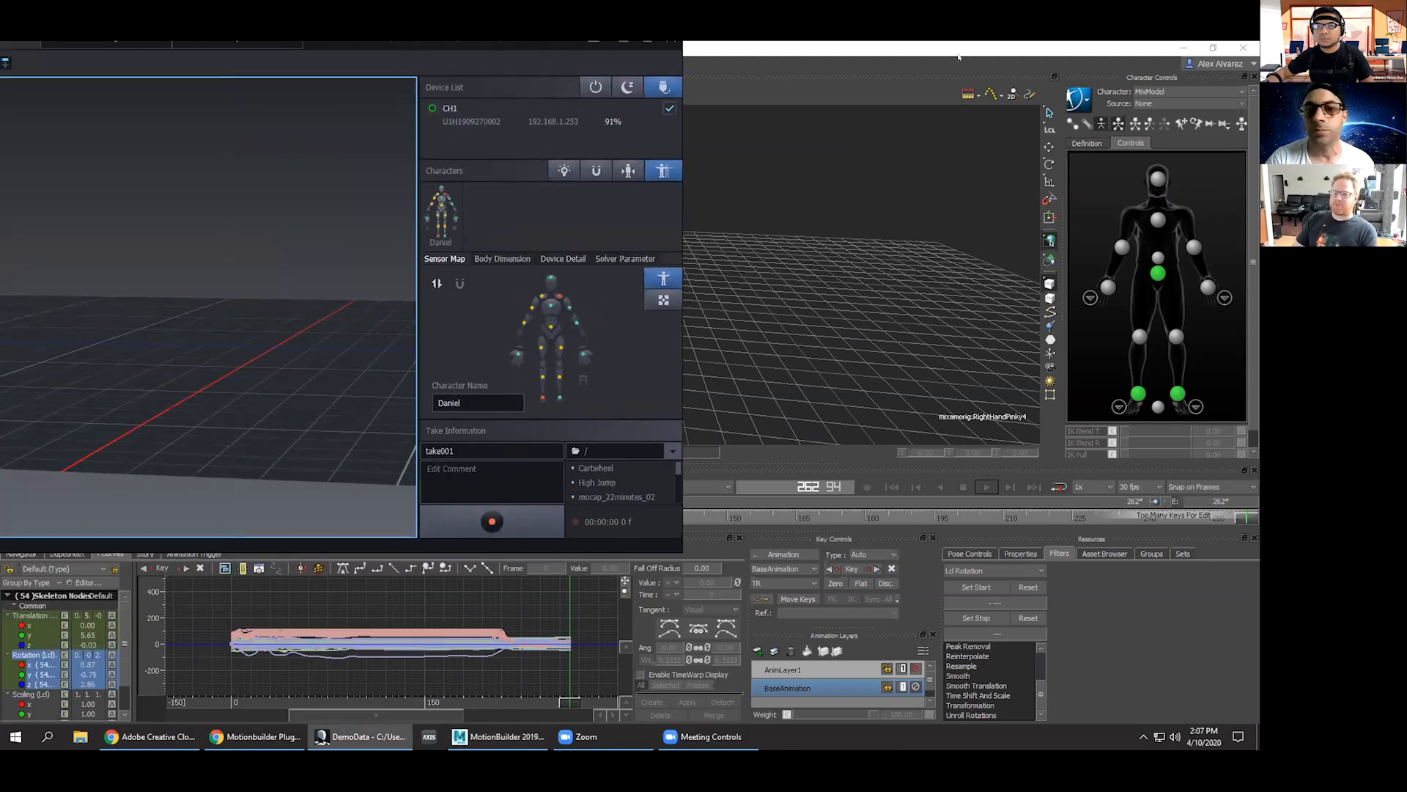
left_click_drag(536, 44, 826, 158)
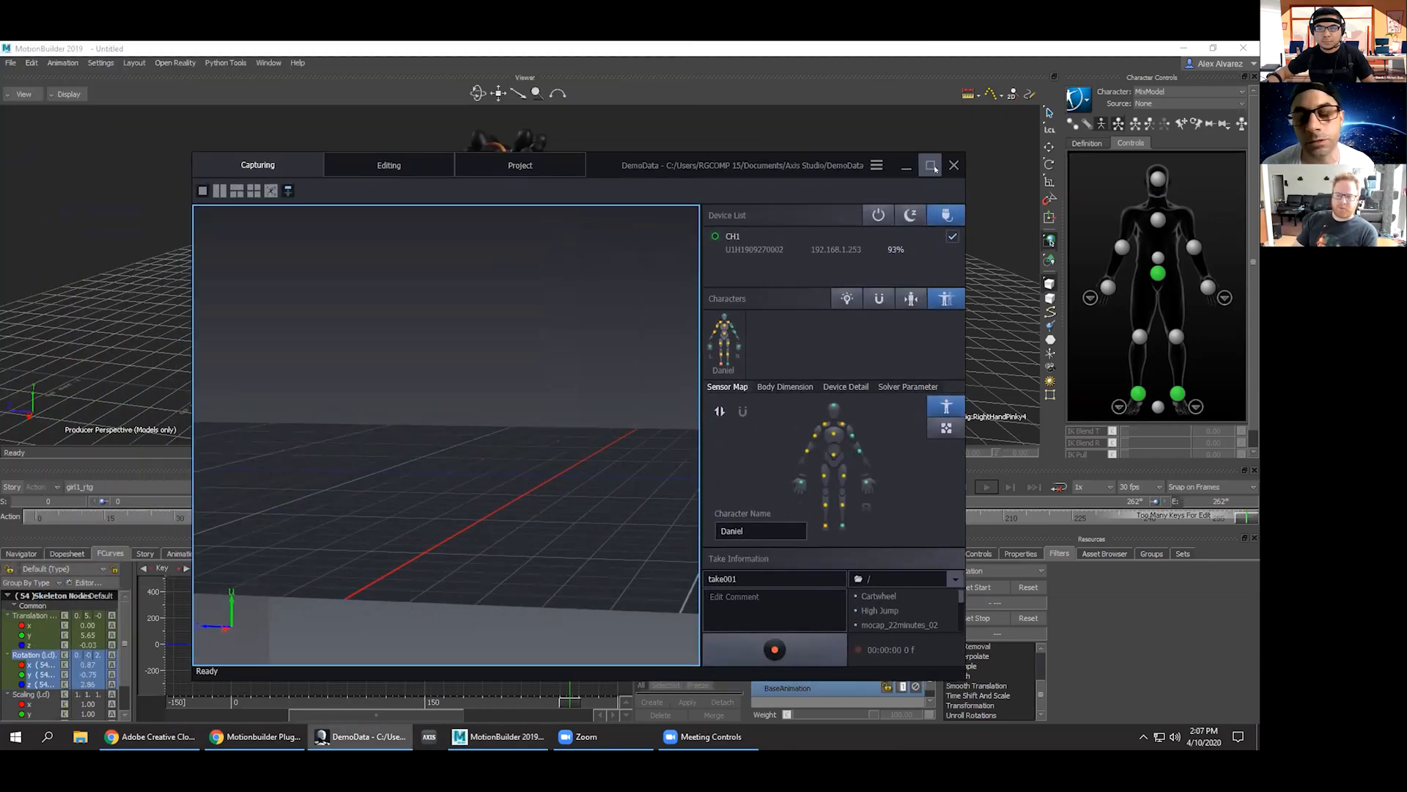
left_click(932, 166)
key("alt+Tab")
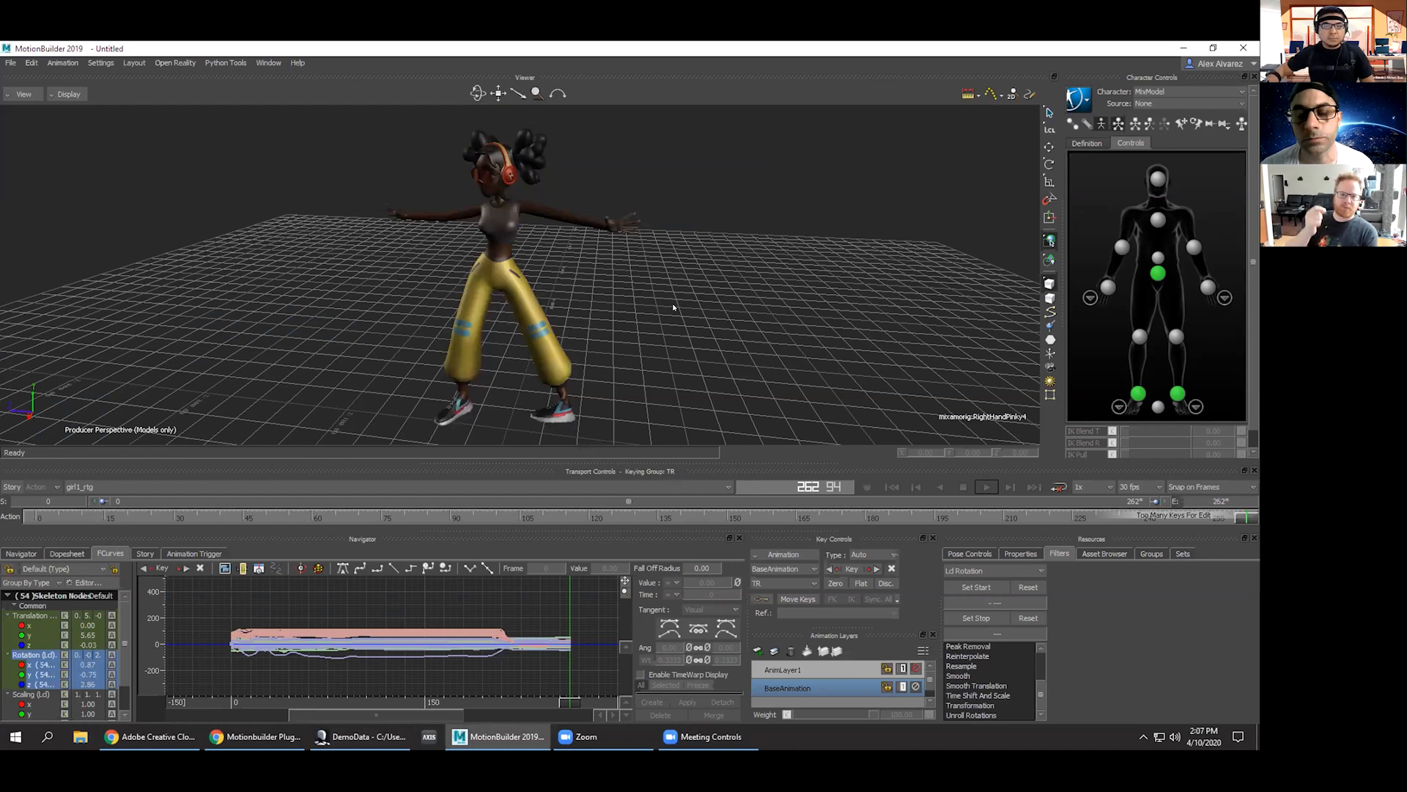
Scrub the girl1_rtg take back to frame 90 to inspect the smoothed character's pose.
left_click_drag(673, 307, 678, 308, "alt")
right_click_drag(679, 307, 618, 309, "alt")
left_click_drag(619, 309, 715, 287, "alt")
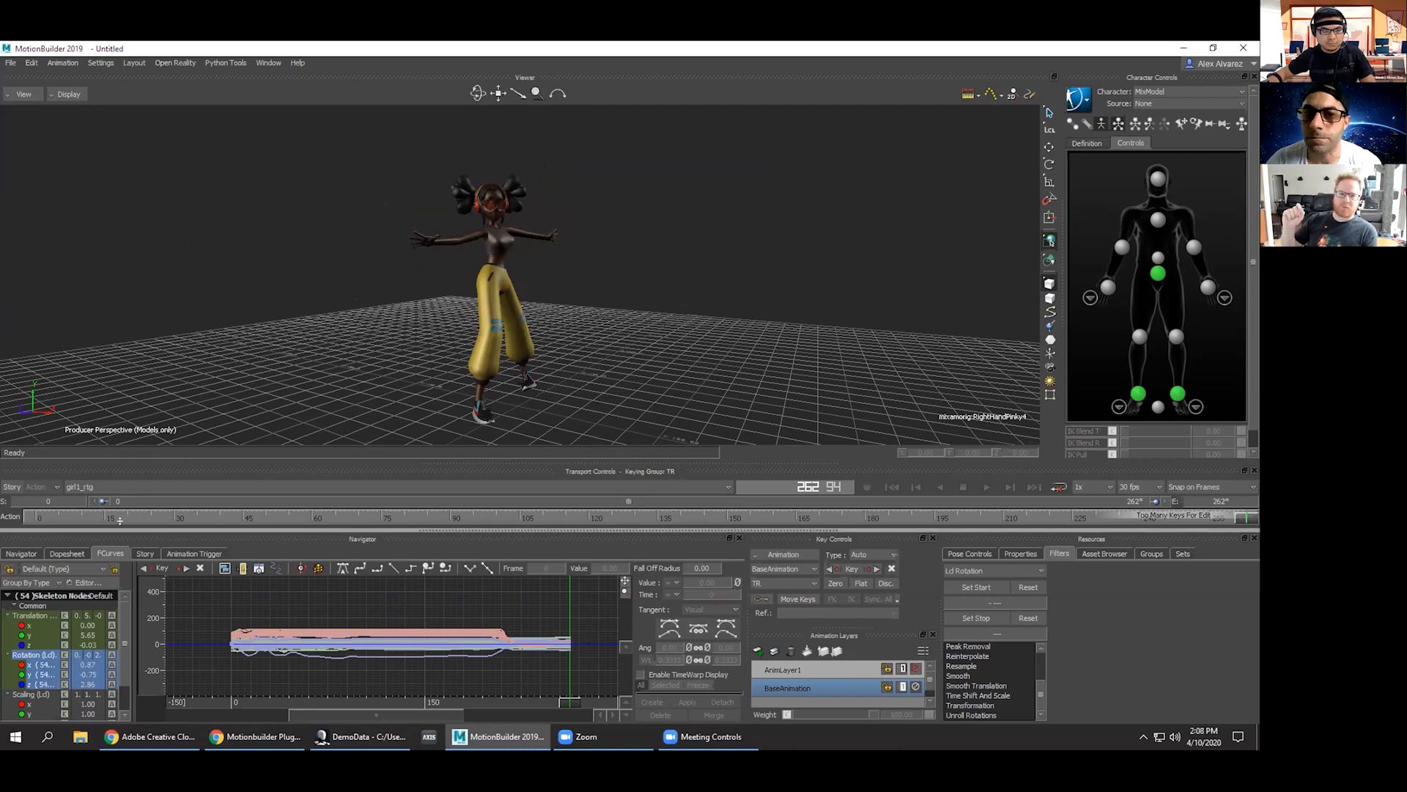
left_click_drag(1228, 508, 437, 554)
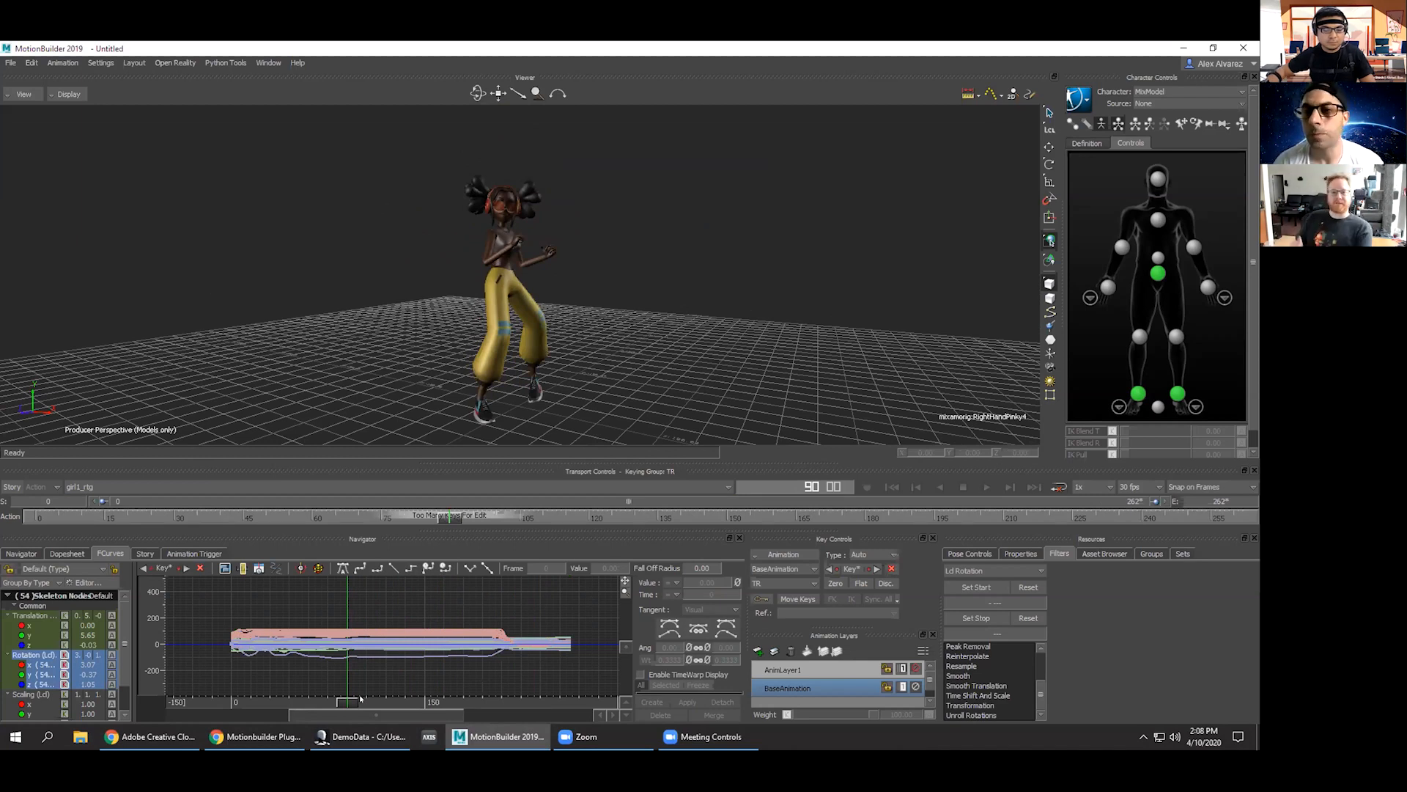
Switch to Axis Studio, open the Walking (with gloves) motion file from the project, and play it.
mouse_move(356, 728)
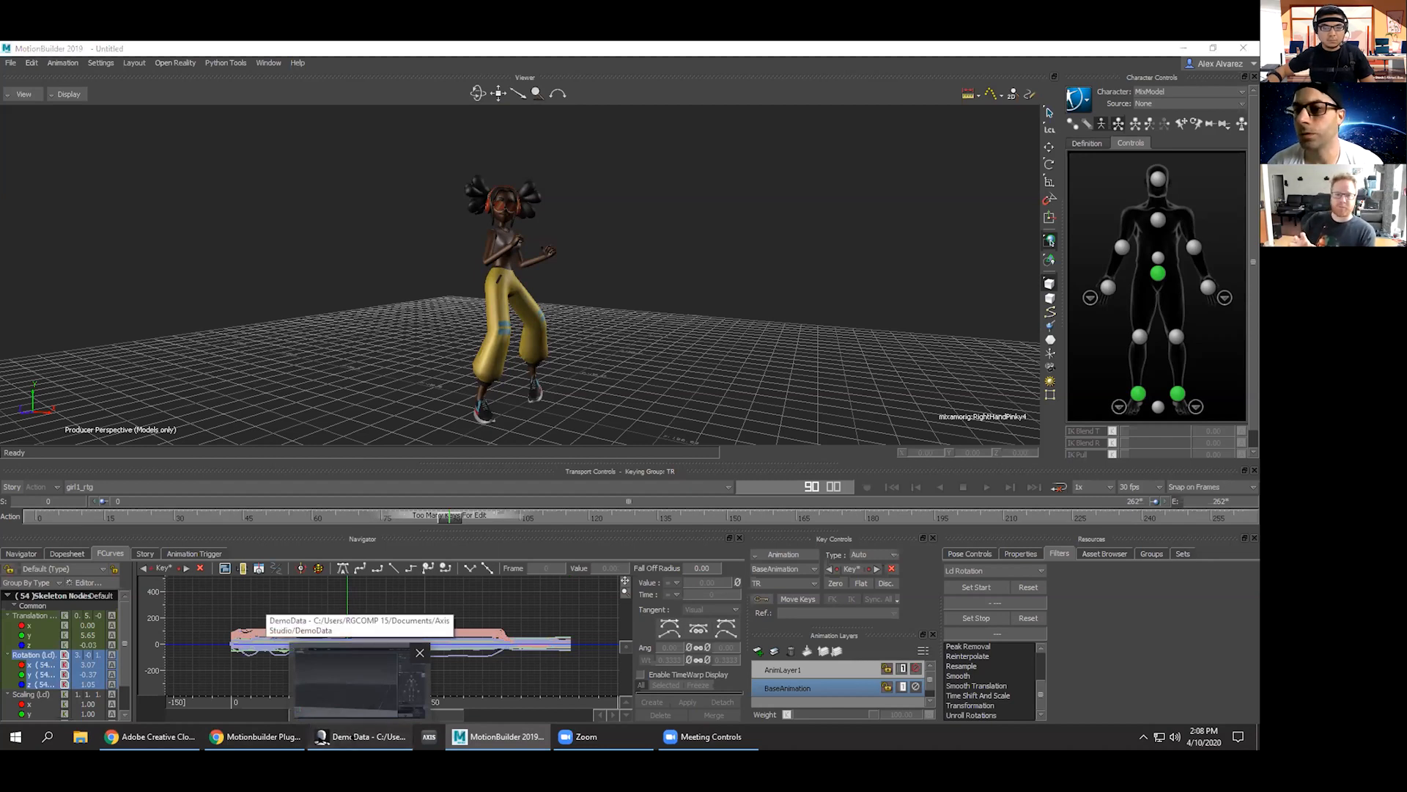
left_click(359, 736)
left_click(307, 55)
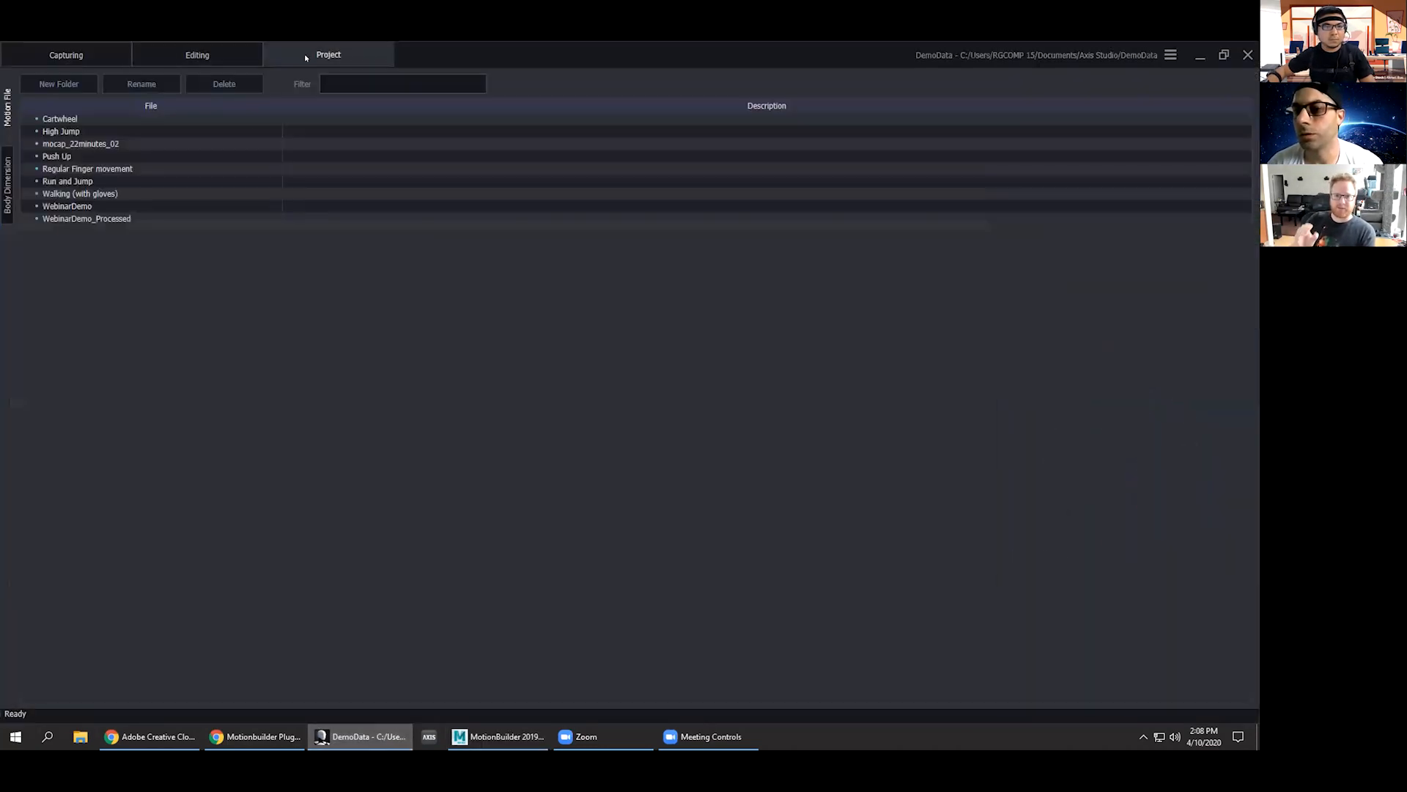
double_click(93, 194)
left_click_drag(733, 473, 367, 491)
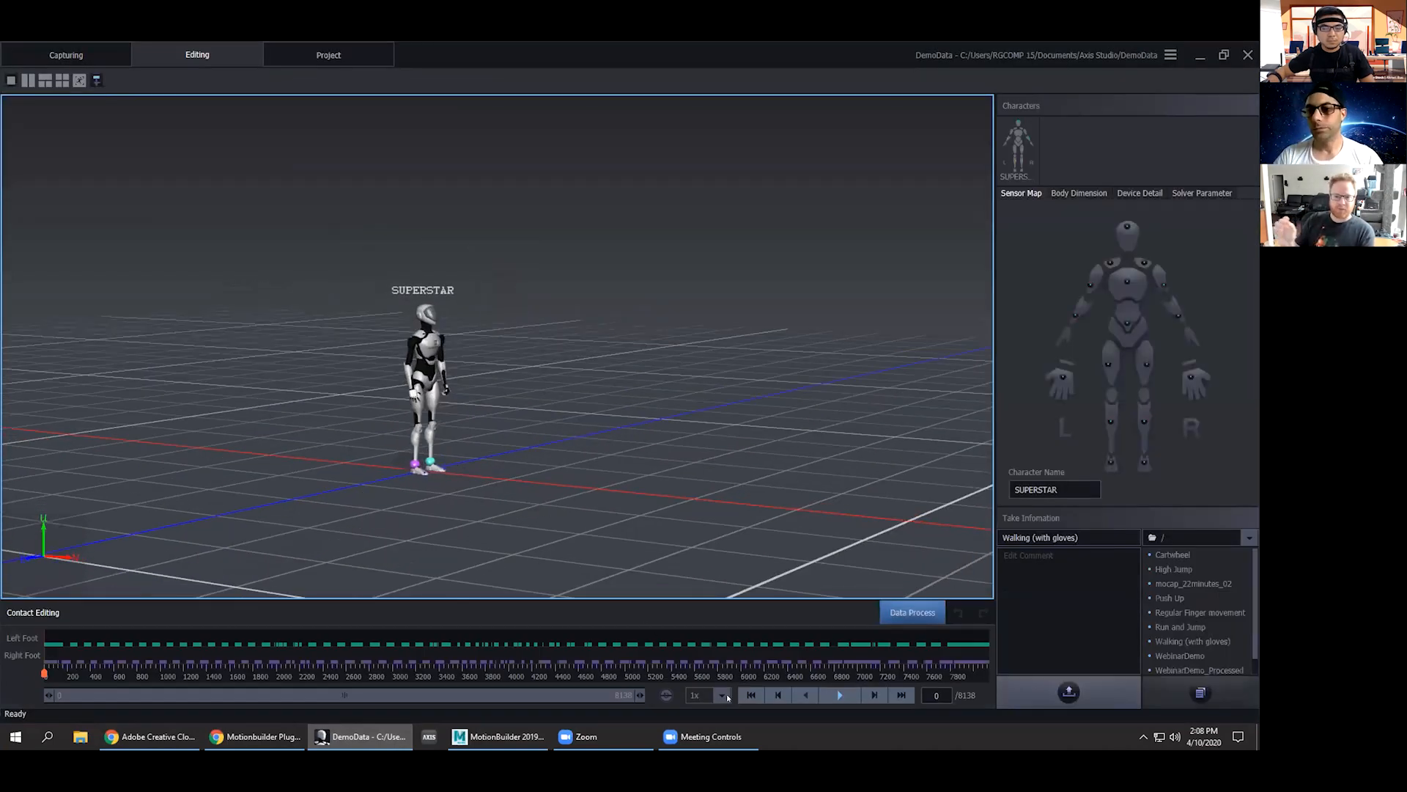
left_click(840, 695)
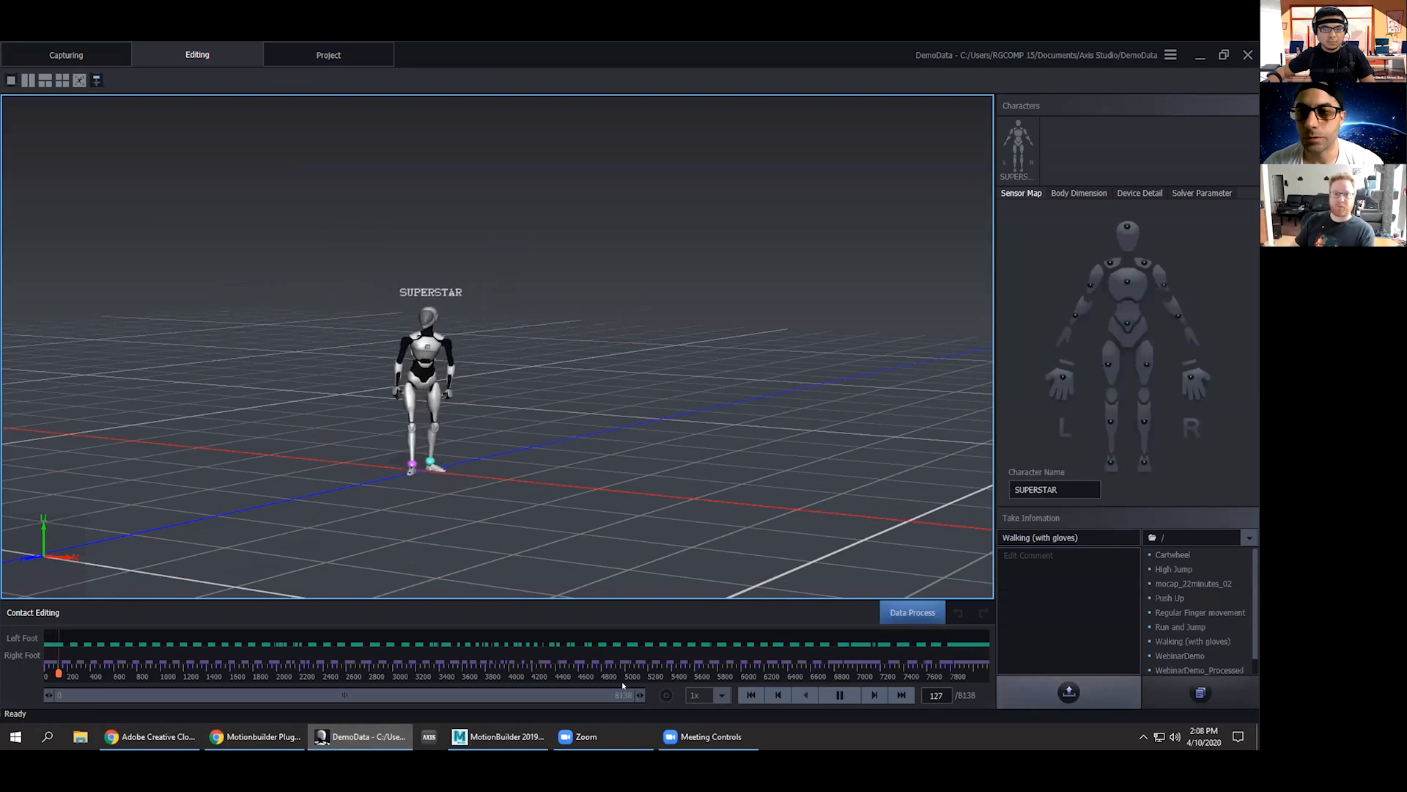
Switch to MotionBuilder and replace the current scene with a new, empty one.
key("alt+Tab")
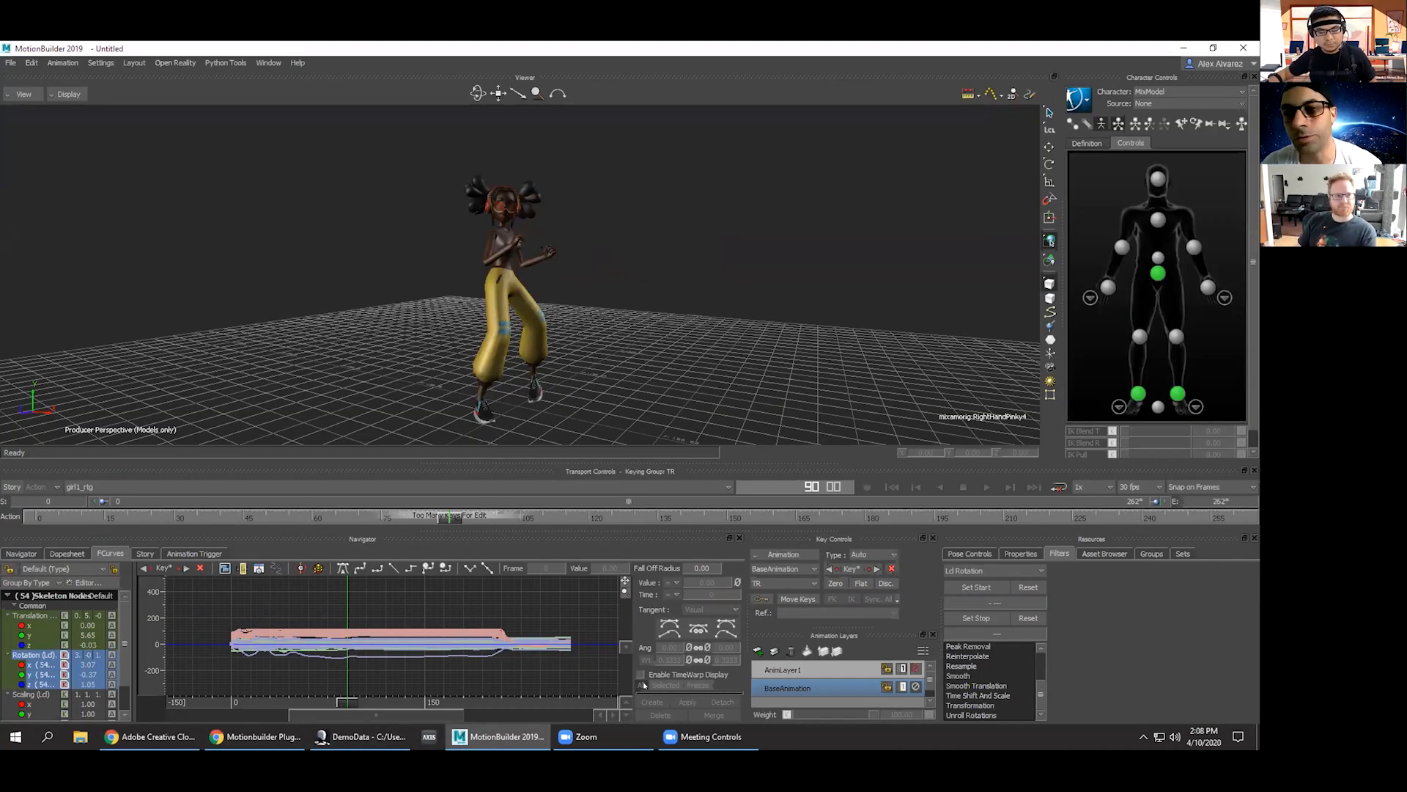
left_click(22, 553)
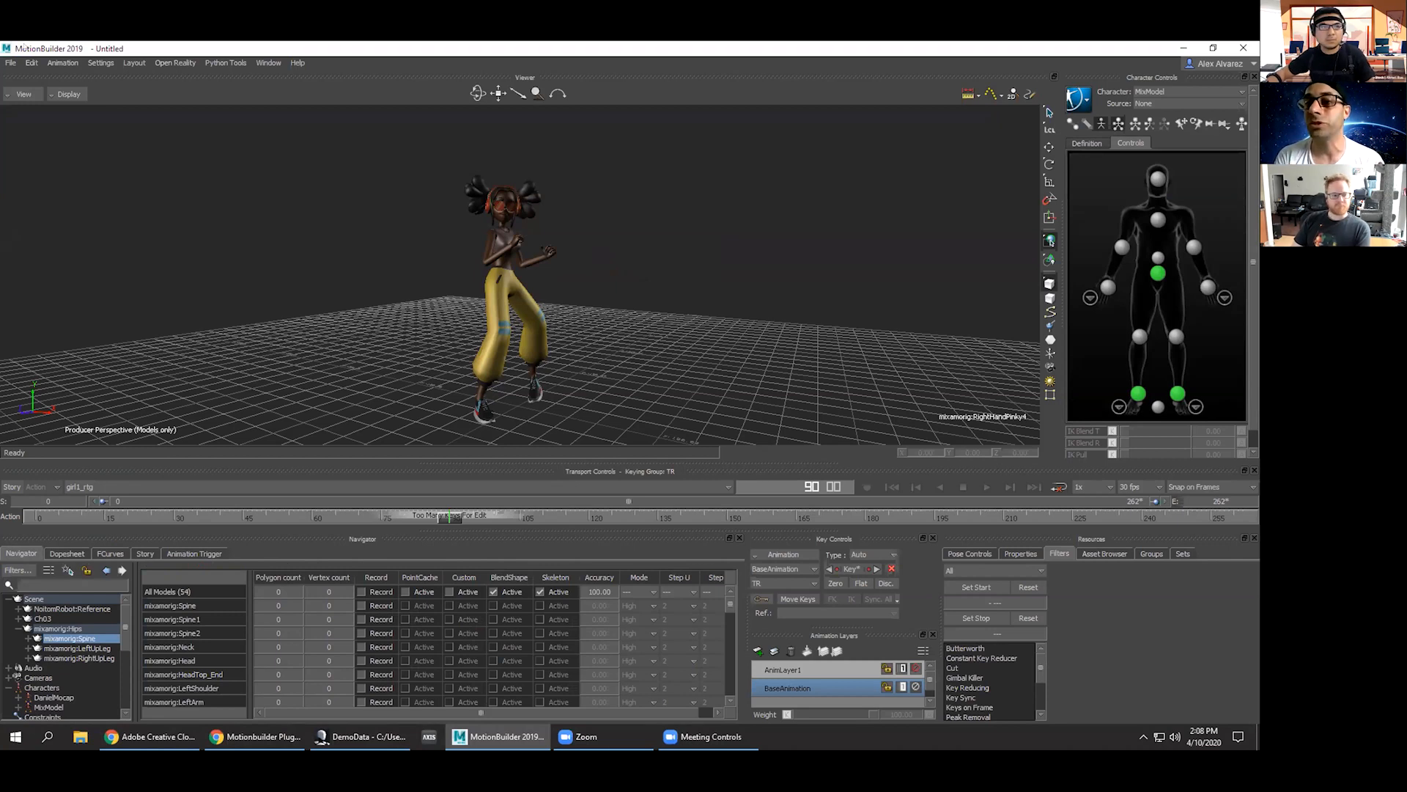
left_click(7, 62)
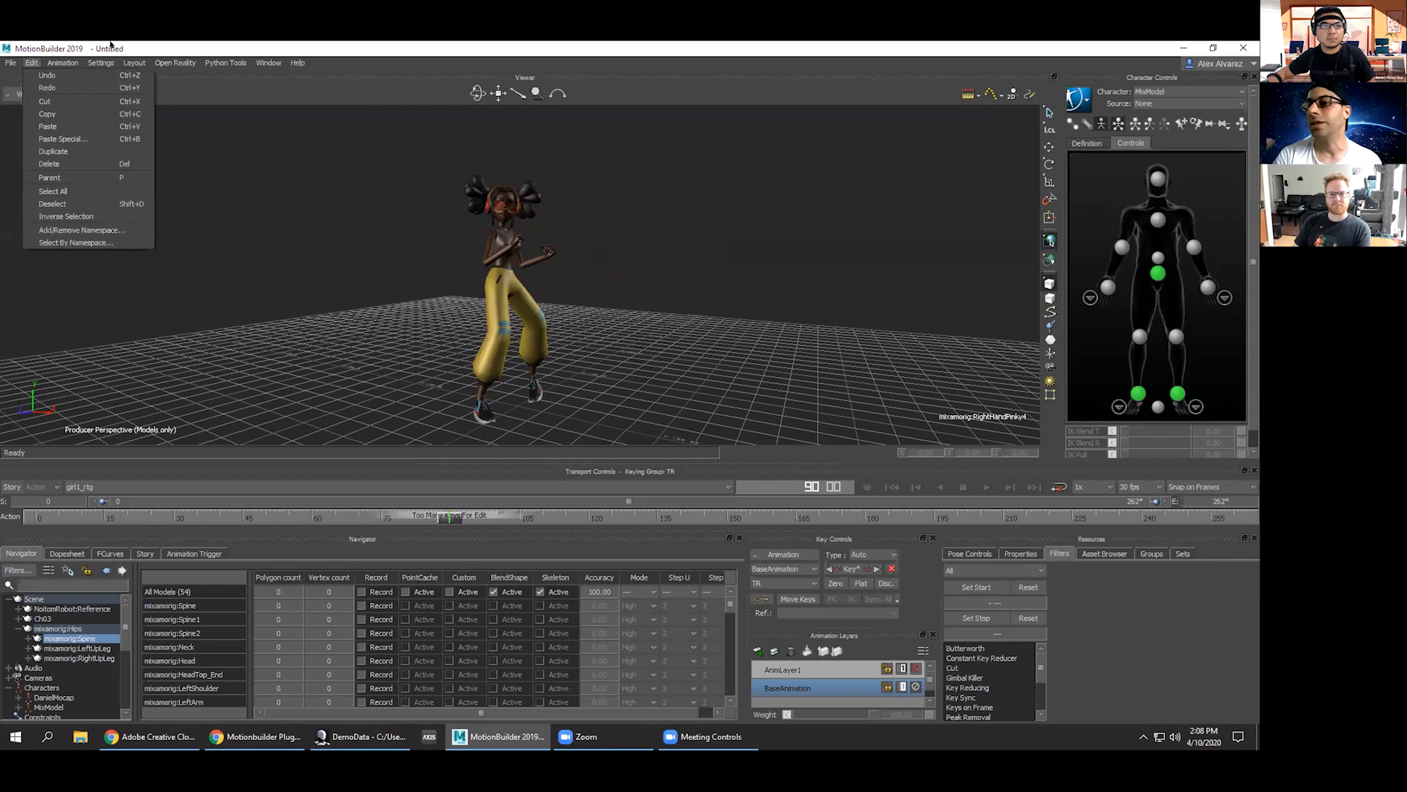
left_click(110, 44)
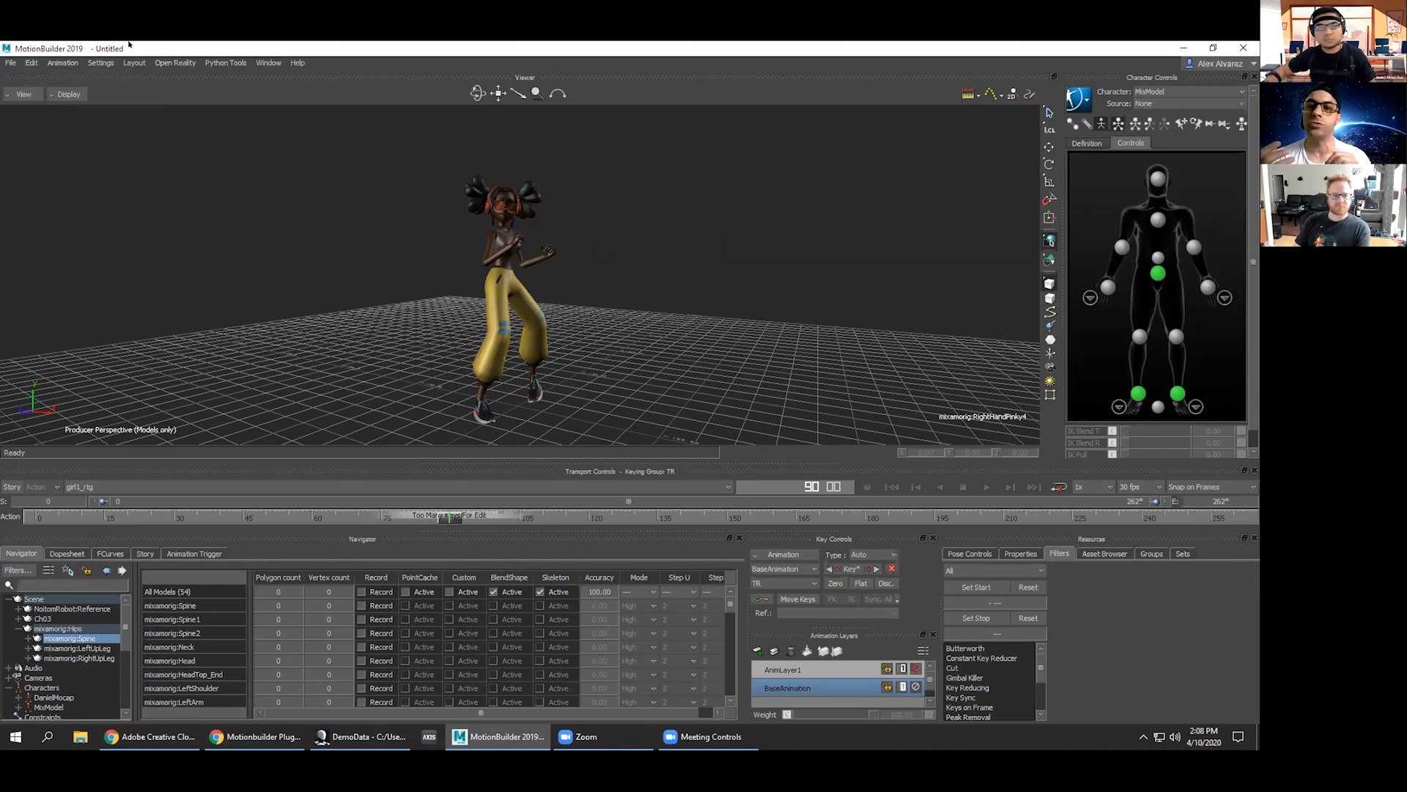
left_click(11, 63)
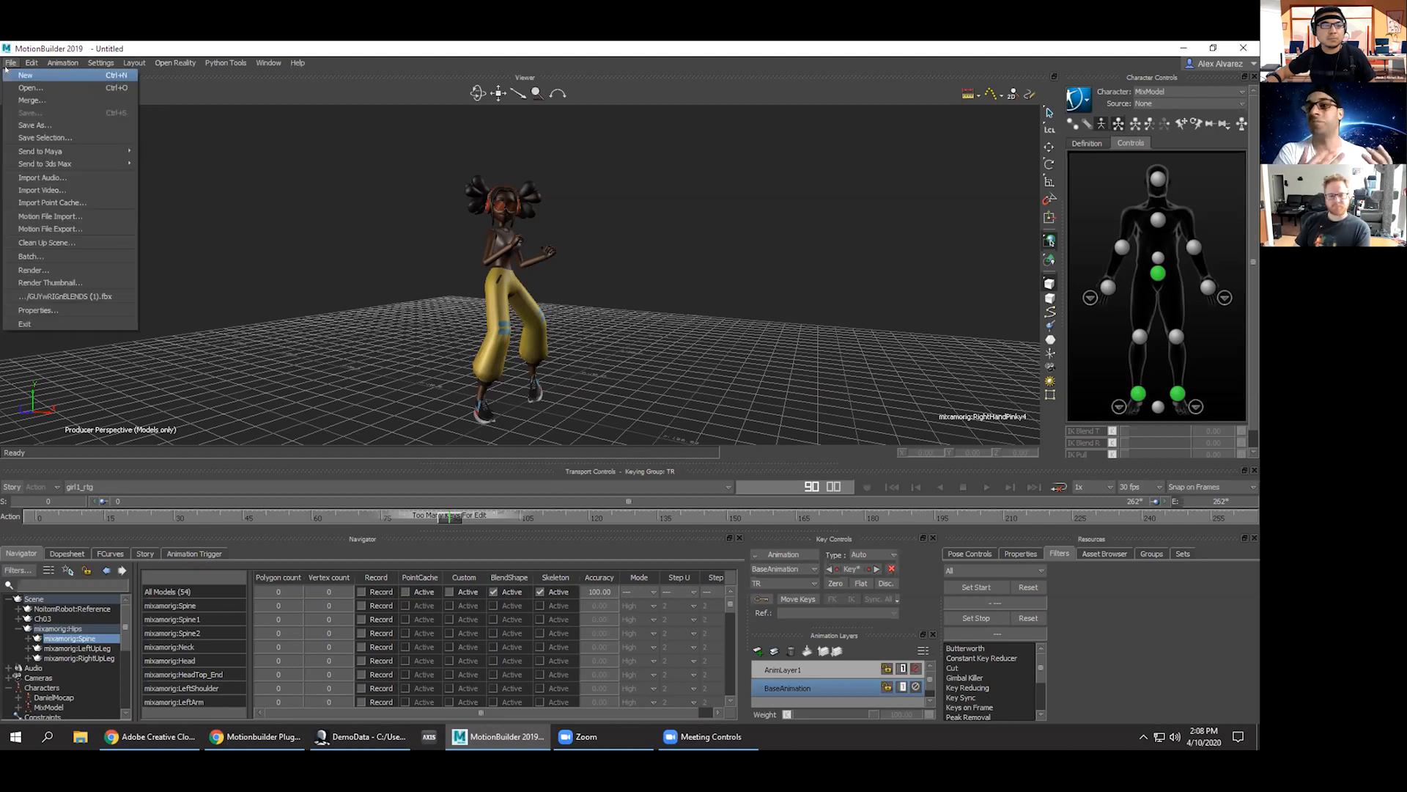
left_click(285, 150)
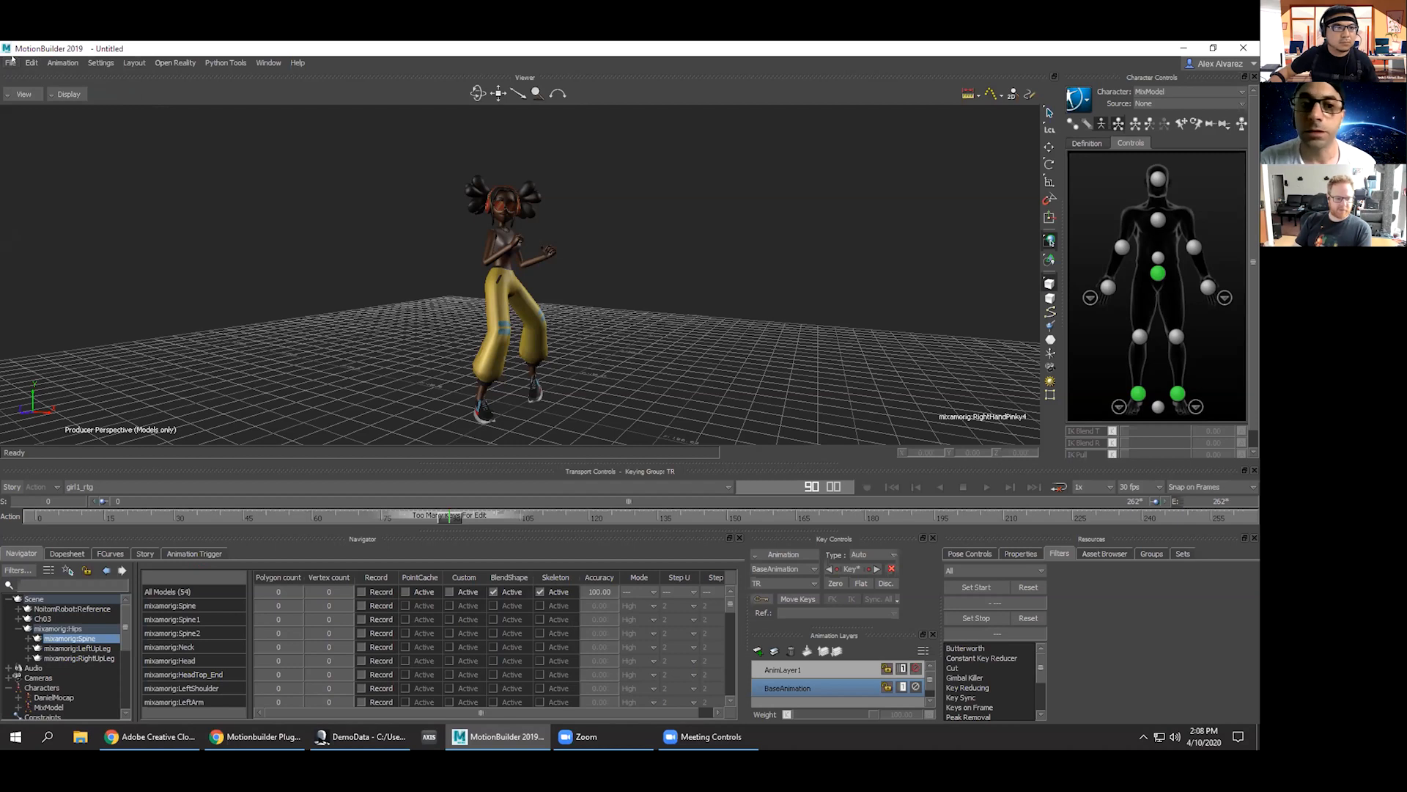
left_click(11, 62)
left_click(224, 154)
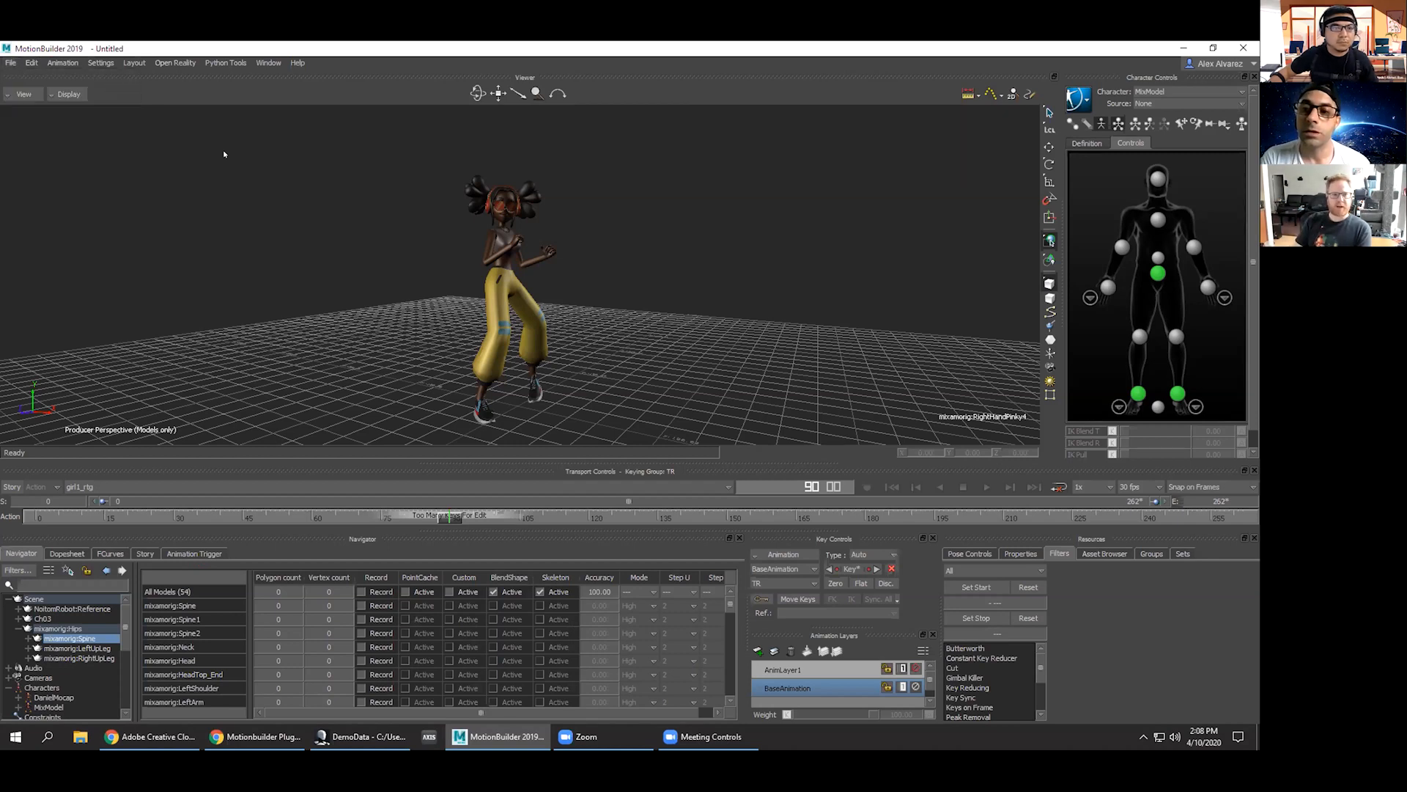
left_click(9, 63)
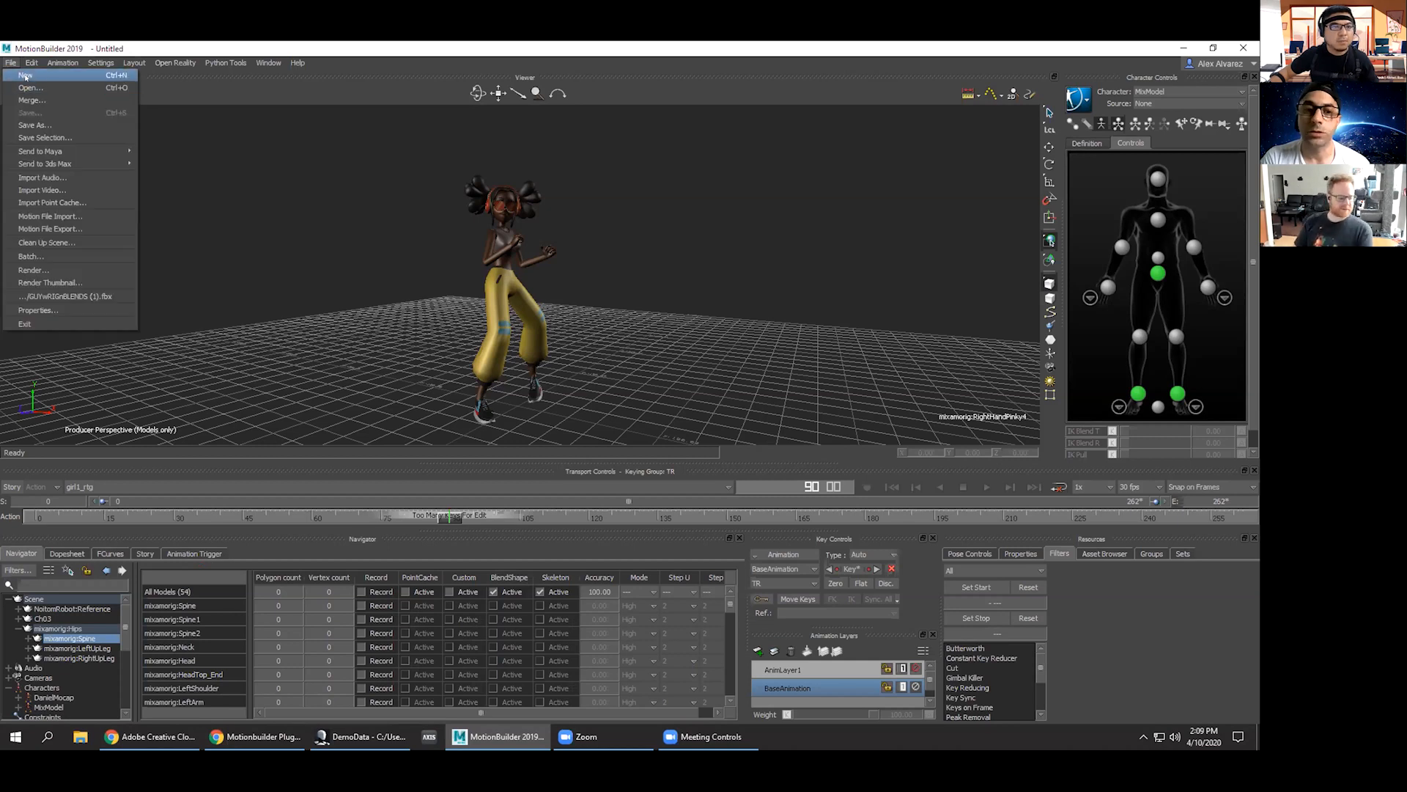
left_click(24, 76)
left_click(632, 428)
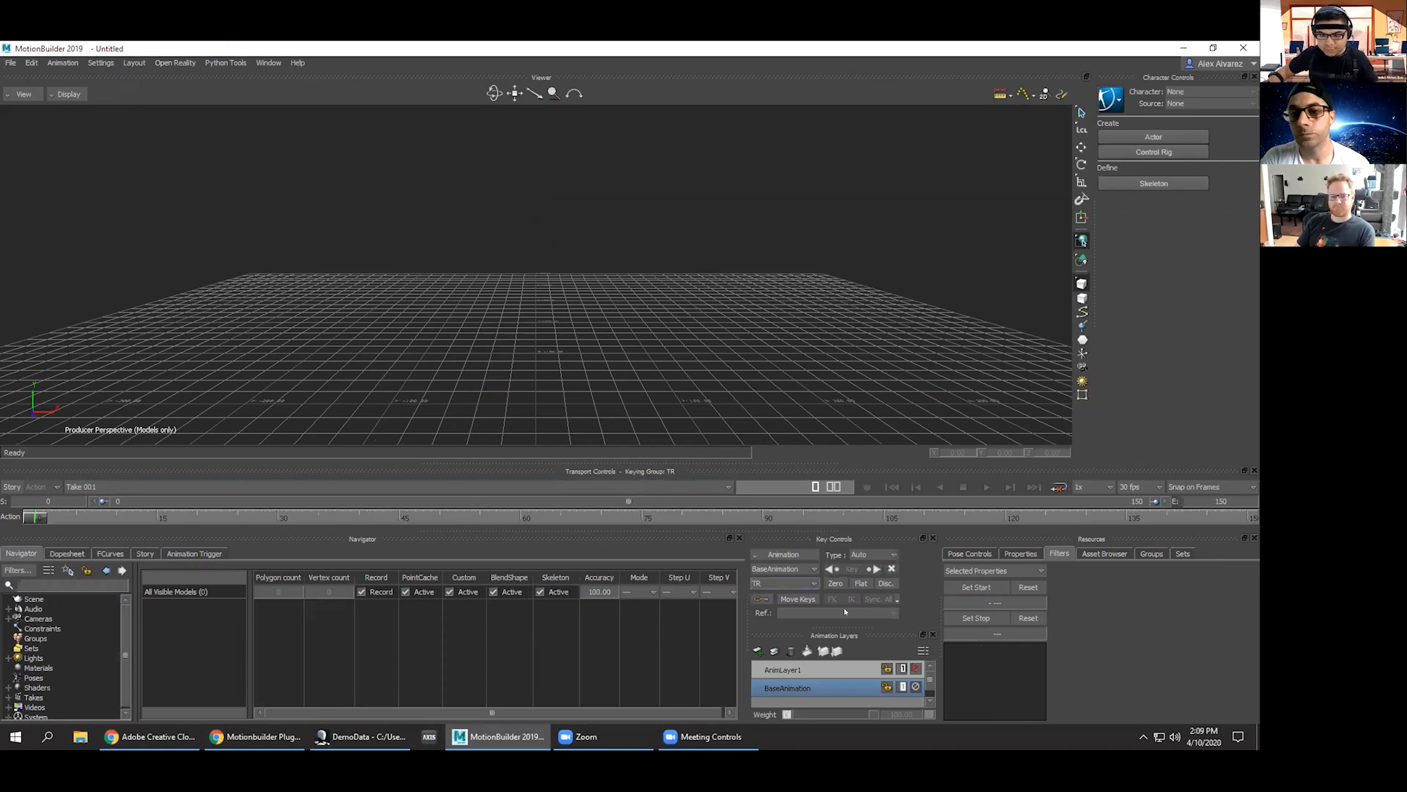
Load the Ch03_nonPBR (1) character from the CHARACTERS asset folder into the empty scene.
left_click(979, 555)
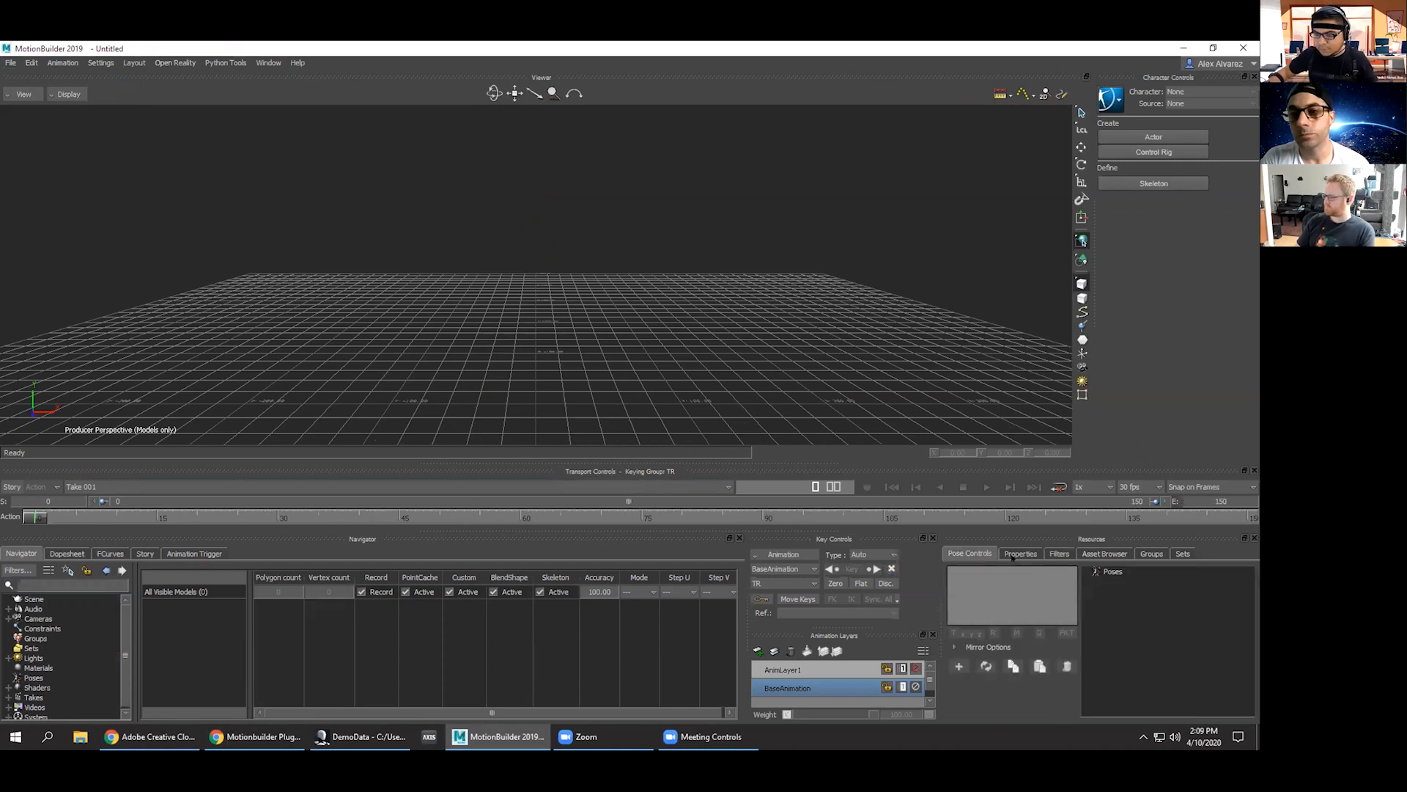
left_click(1059, 553)
left_click(1106, 553)
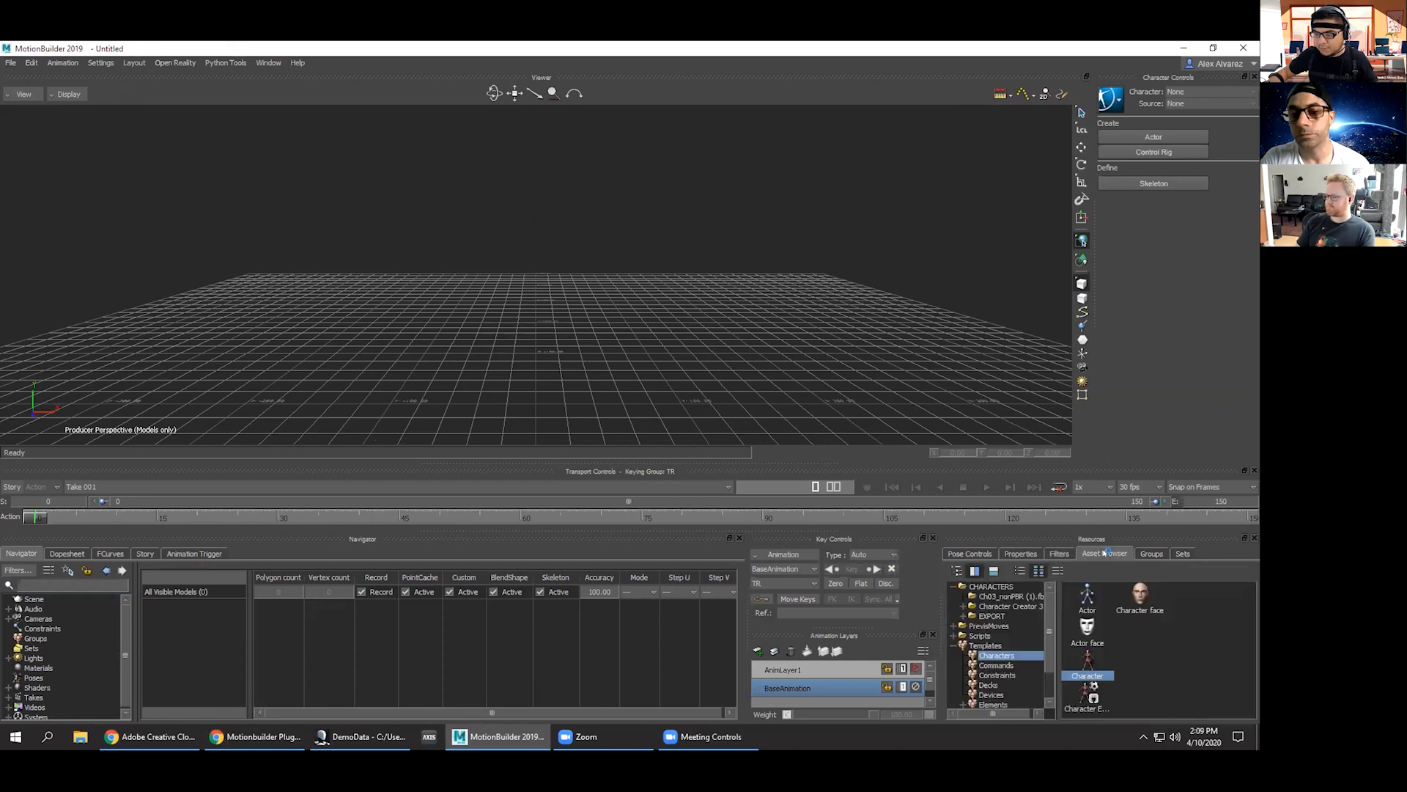
scroll(1044, 632, "down", 2)
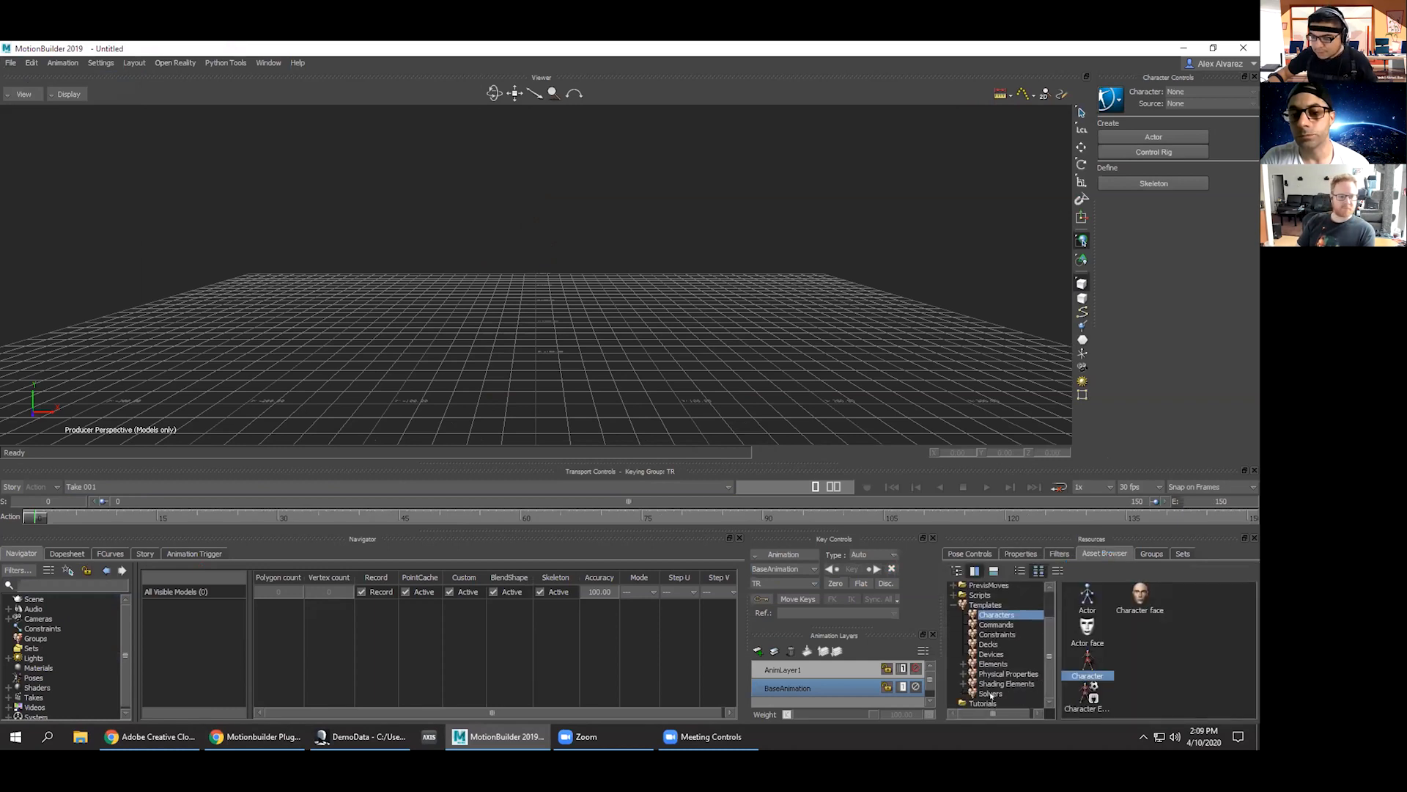
scroll(991, 605, "up", 2)
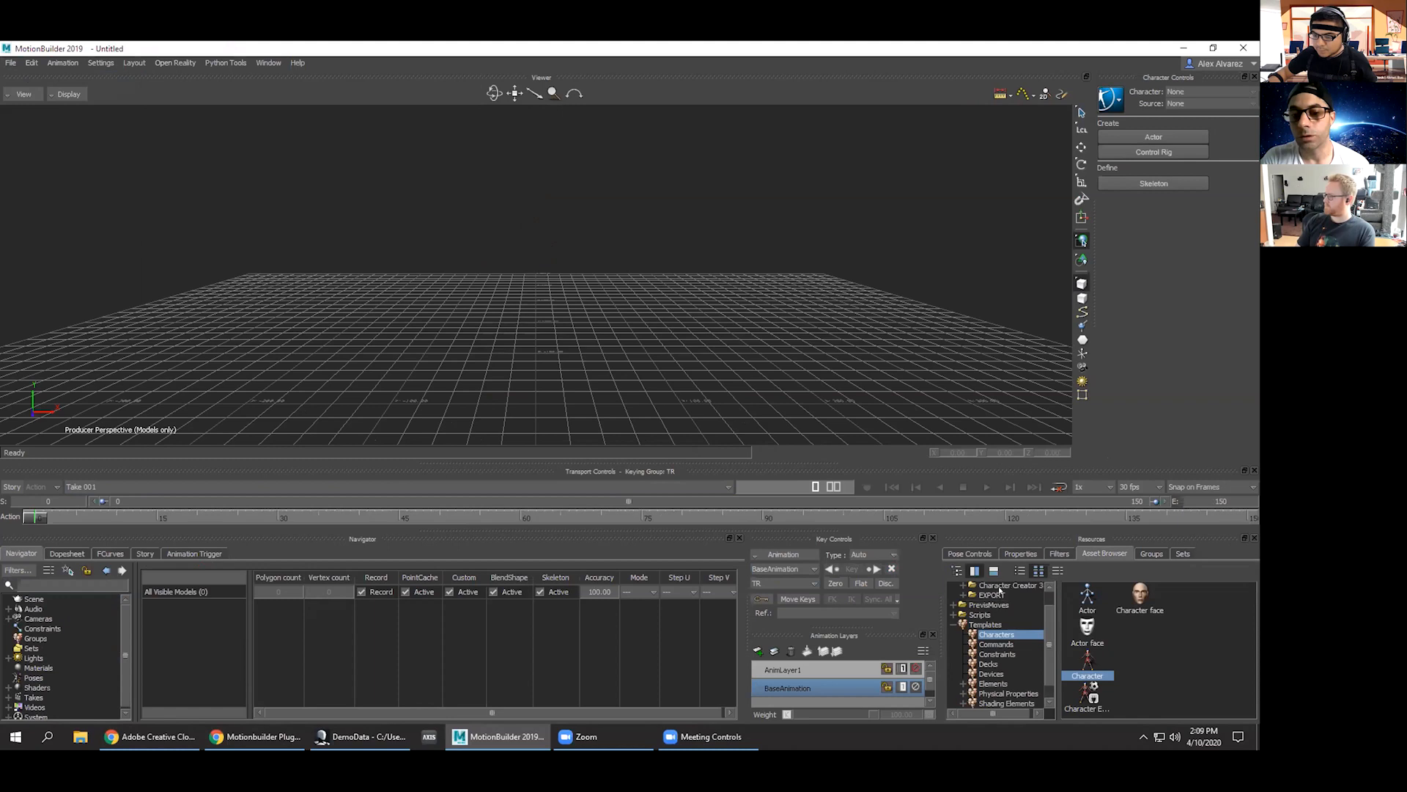
left_click(990, 586)
left_click_drag(1088, 595, 497, 344)
mouse_move(525, 351)
left_click(579, 361)
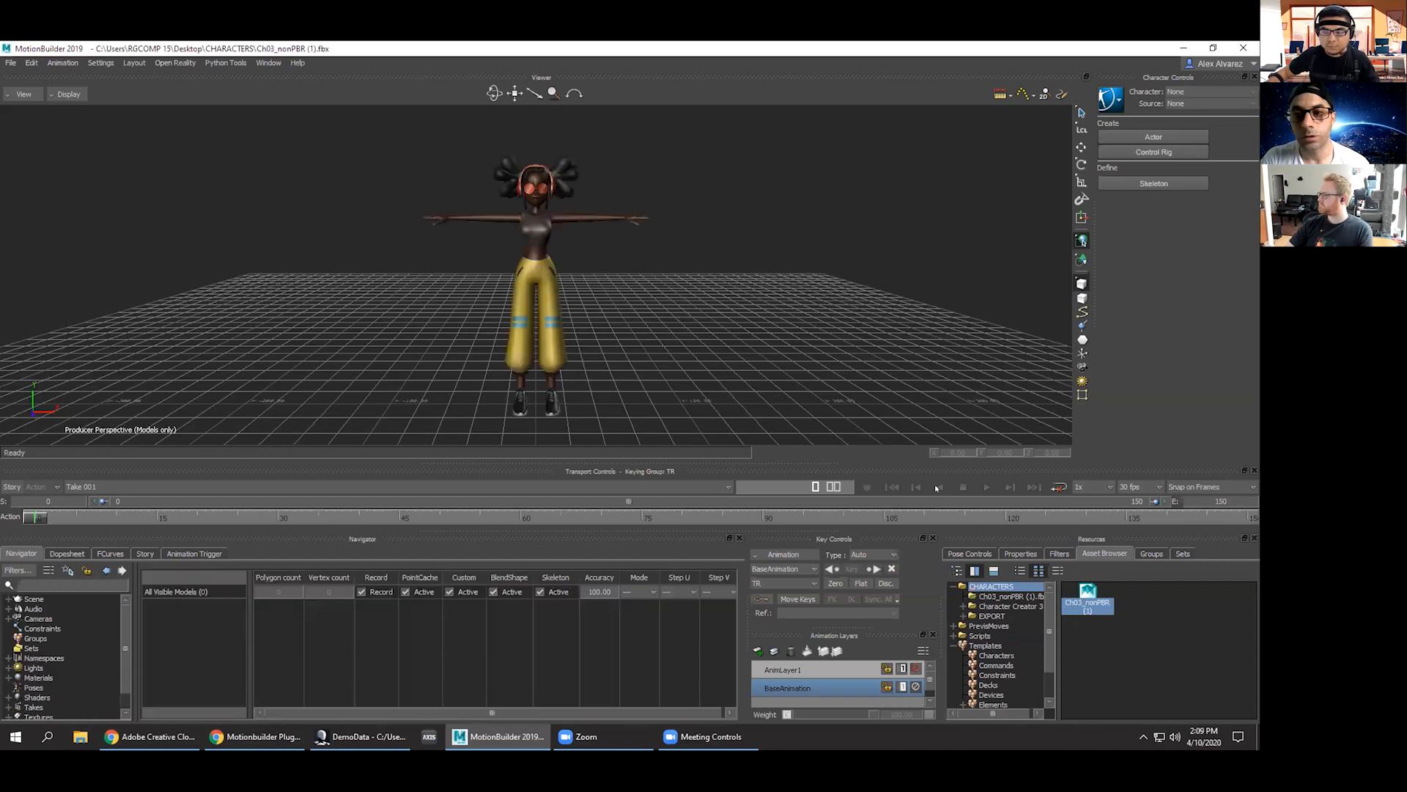
Add a Motion robot device from the Devices templates, set it online and live, and create its model binding.
left_click(988, 694)
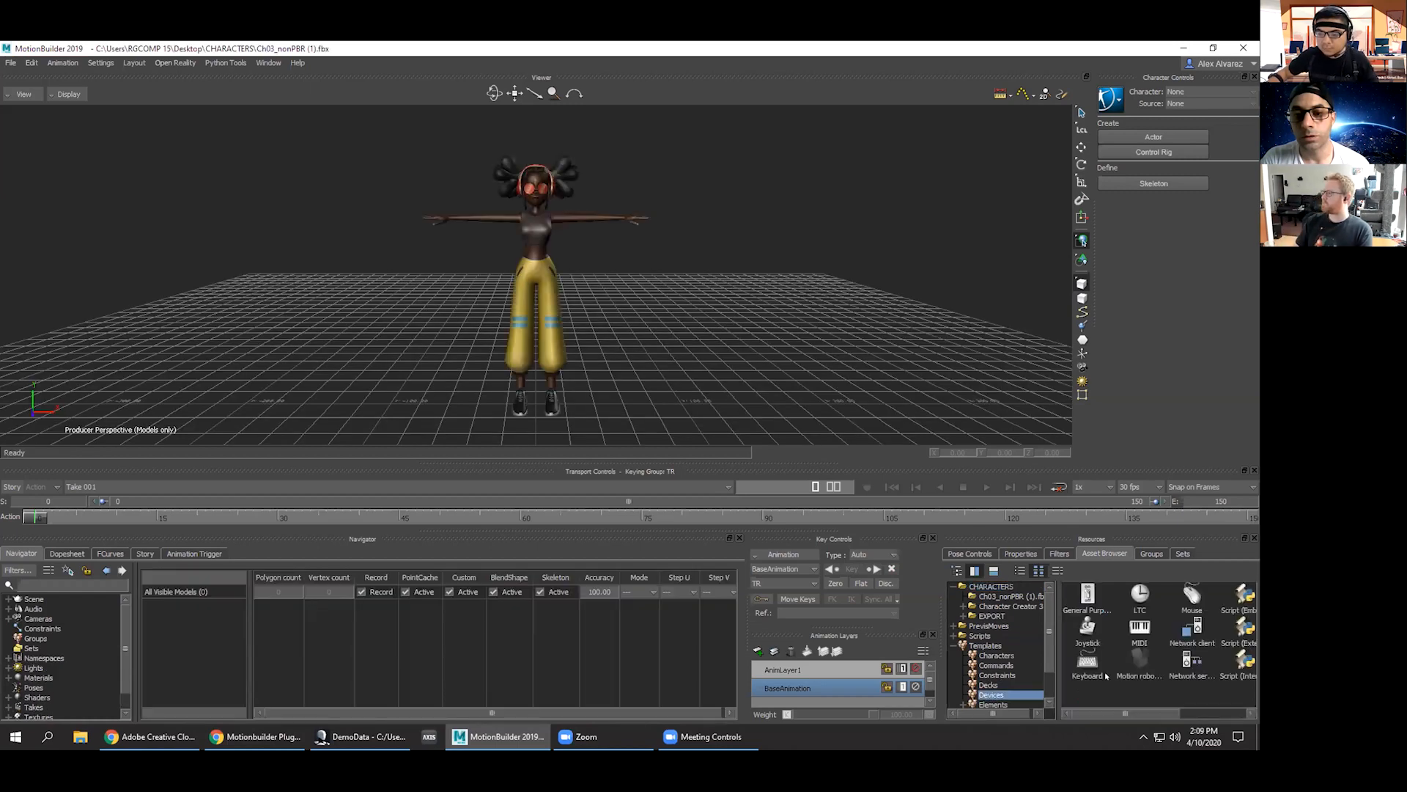
left_click_drag(1142, 658, 589, 399)
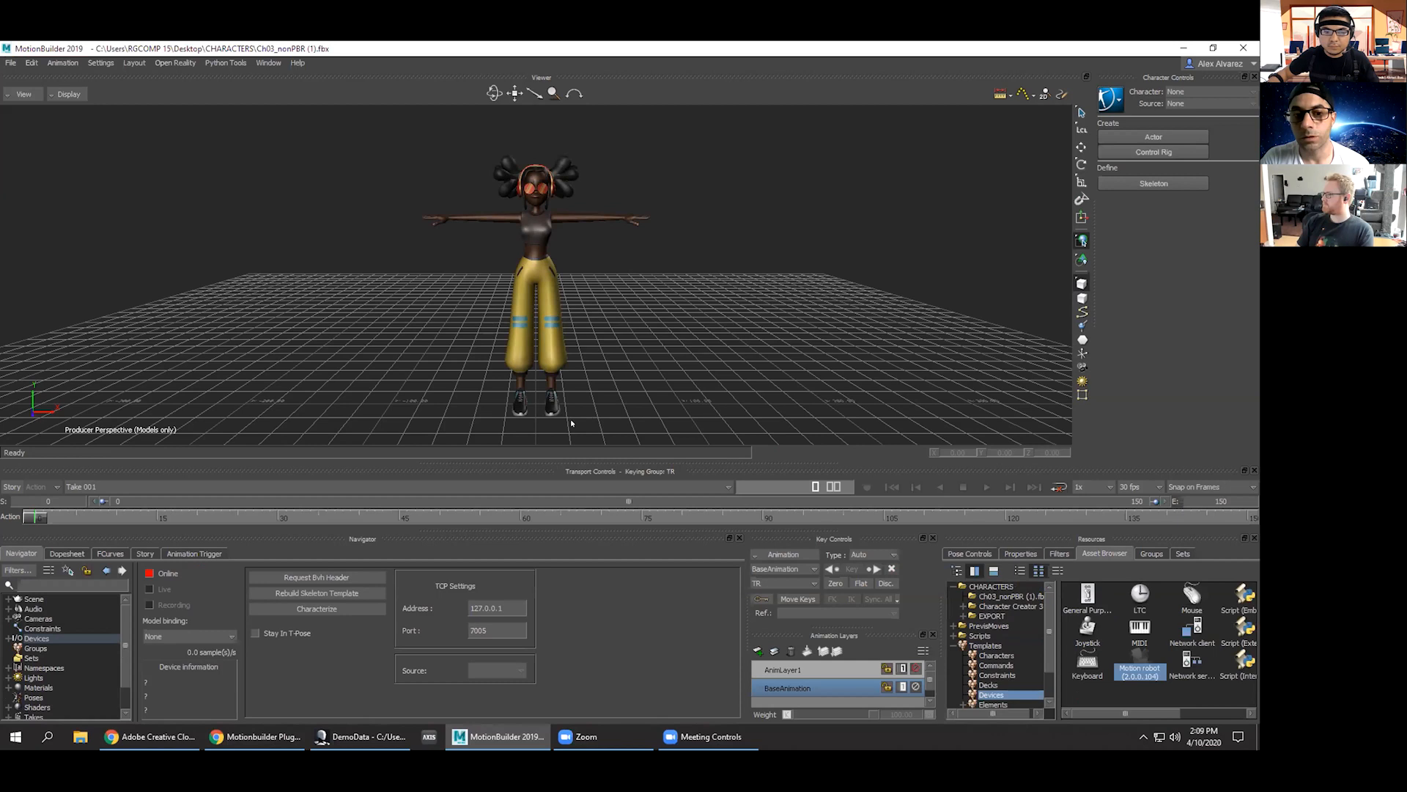
left_click(149, 573)
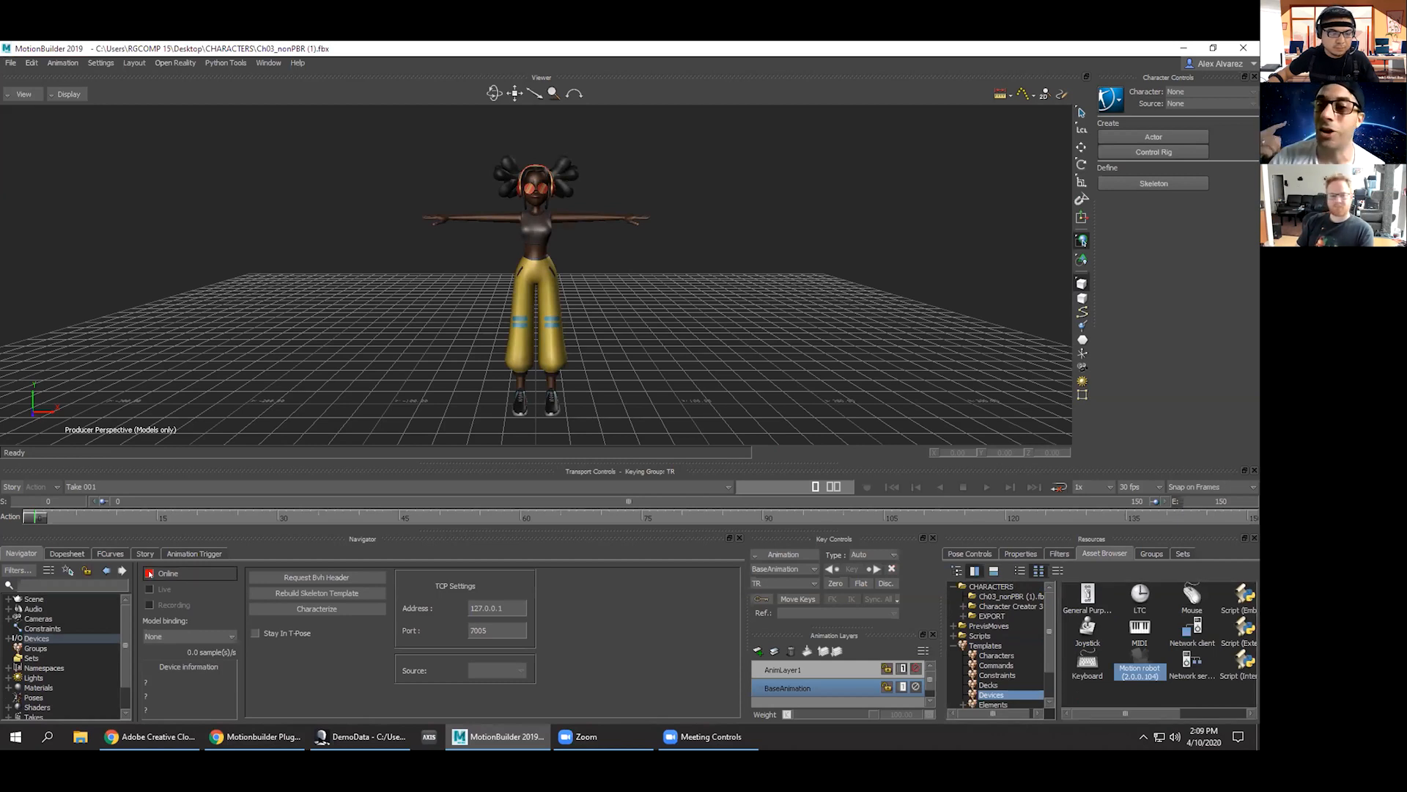
left_click(148, 588)
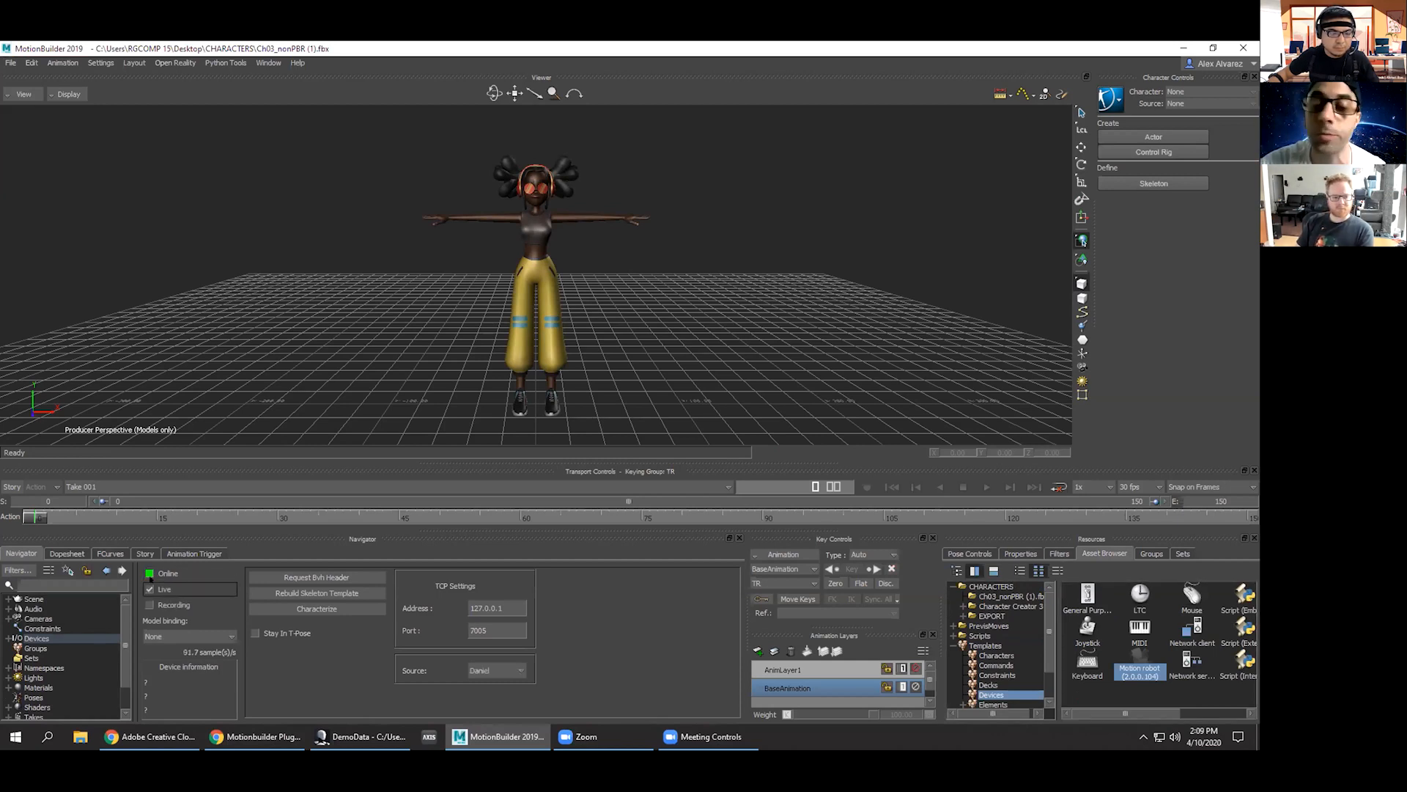
left_click(222, 638)
left_click(171, 658)
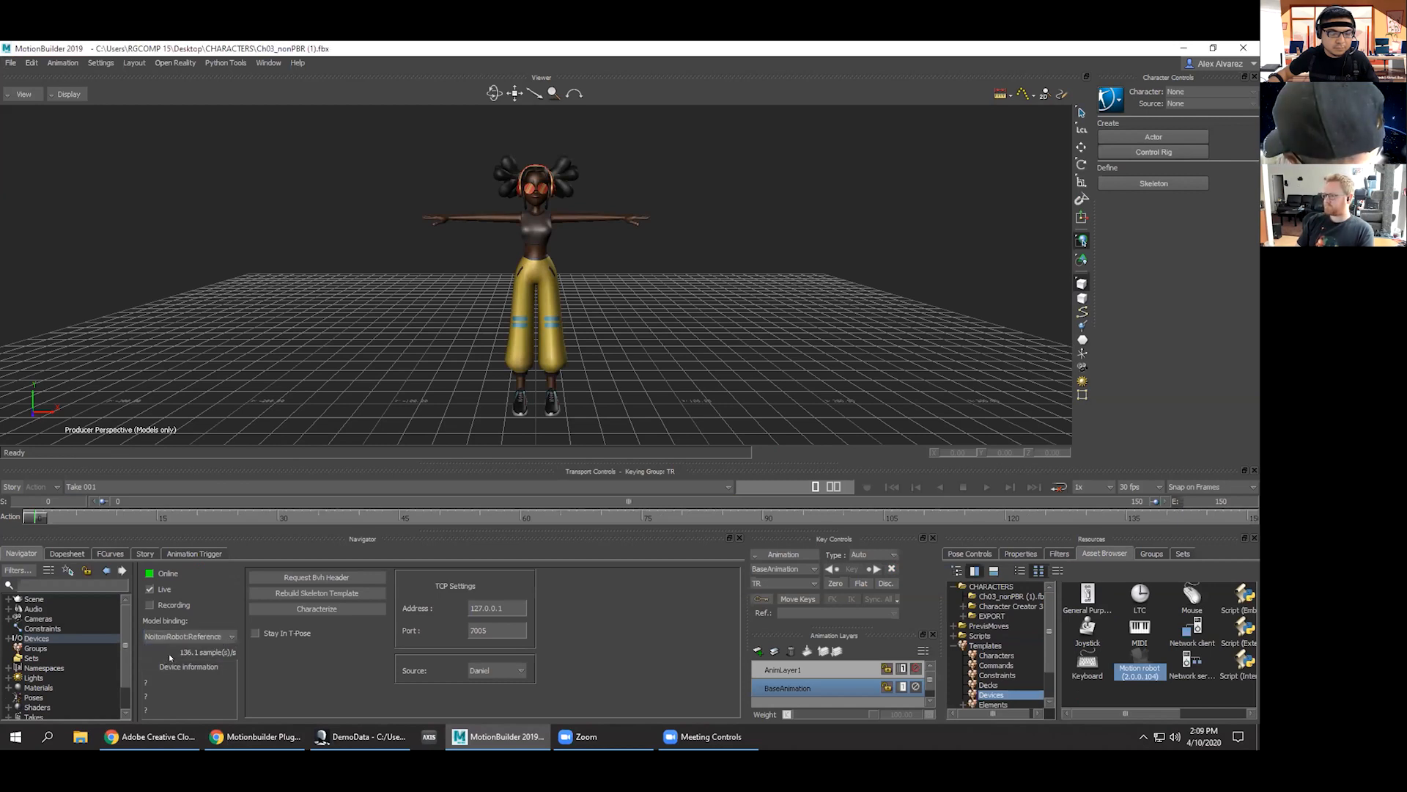
Switch to Axis Studio and bring up its project and settings commands.
left_click_drag(678, 322, 568, 349, "alt")
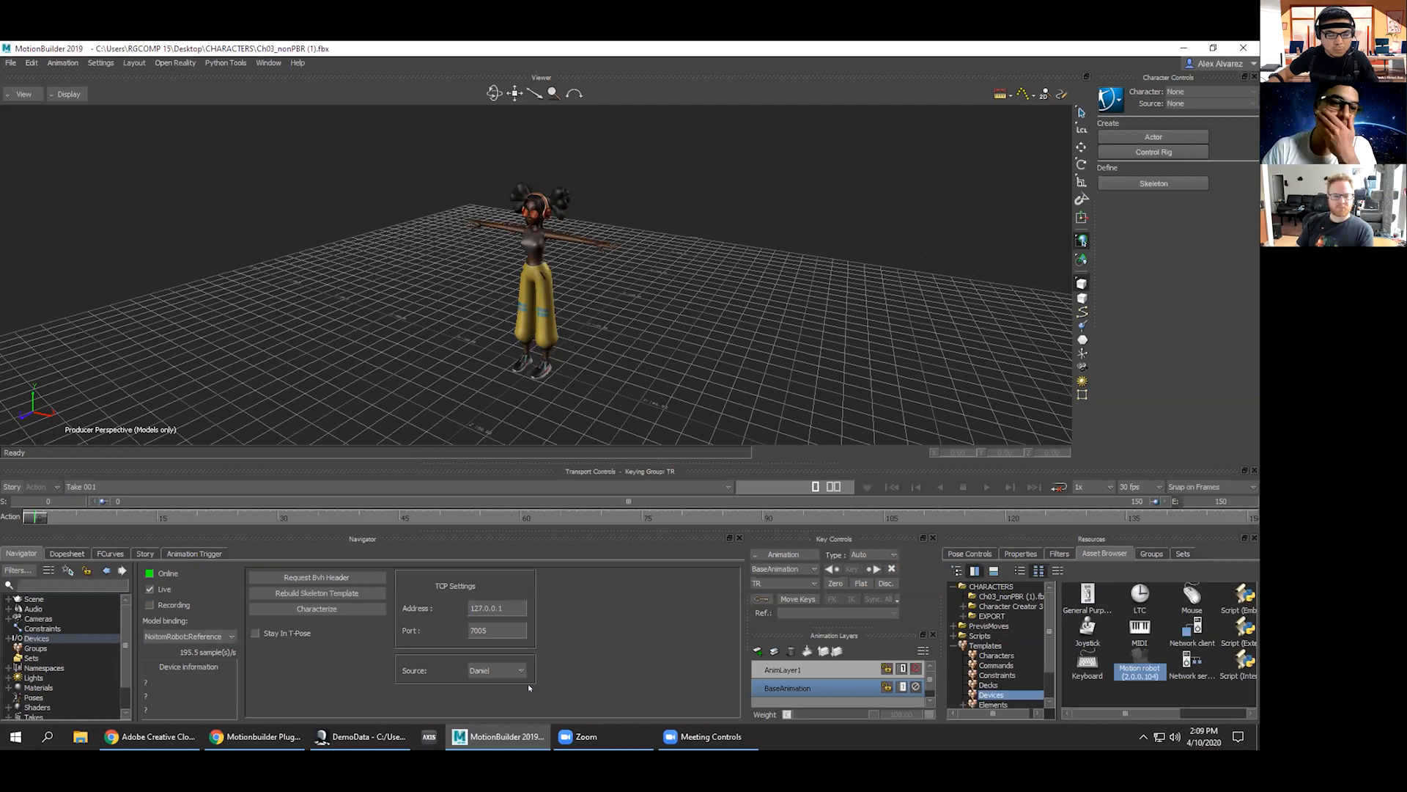
left_click(368, 727)
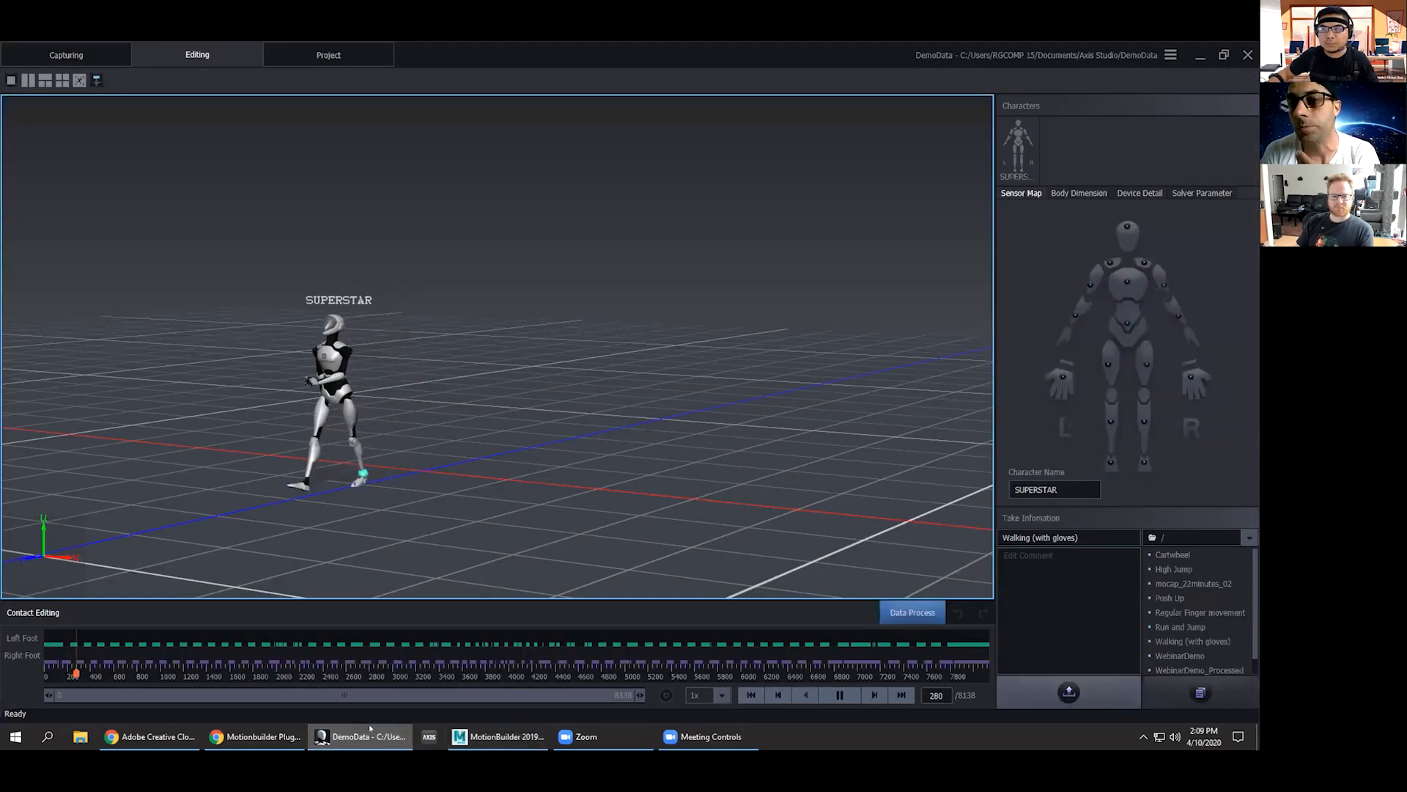
left_click(1171, 55)
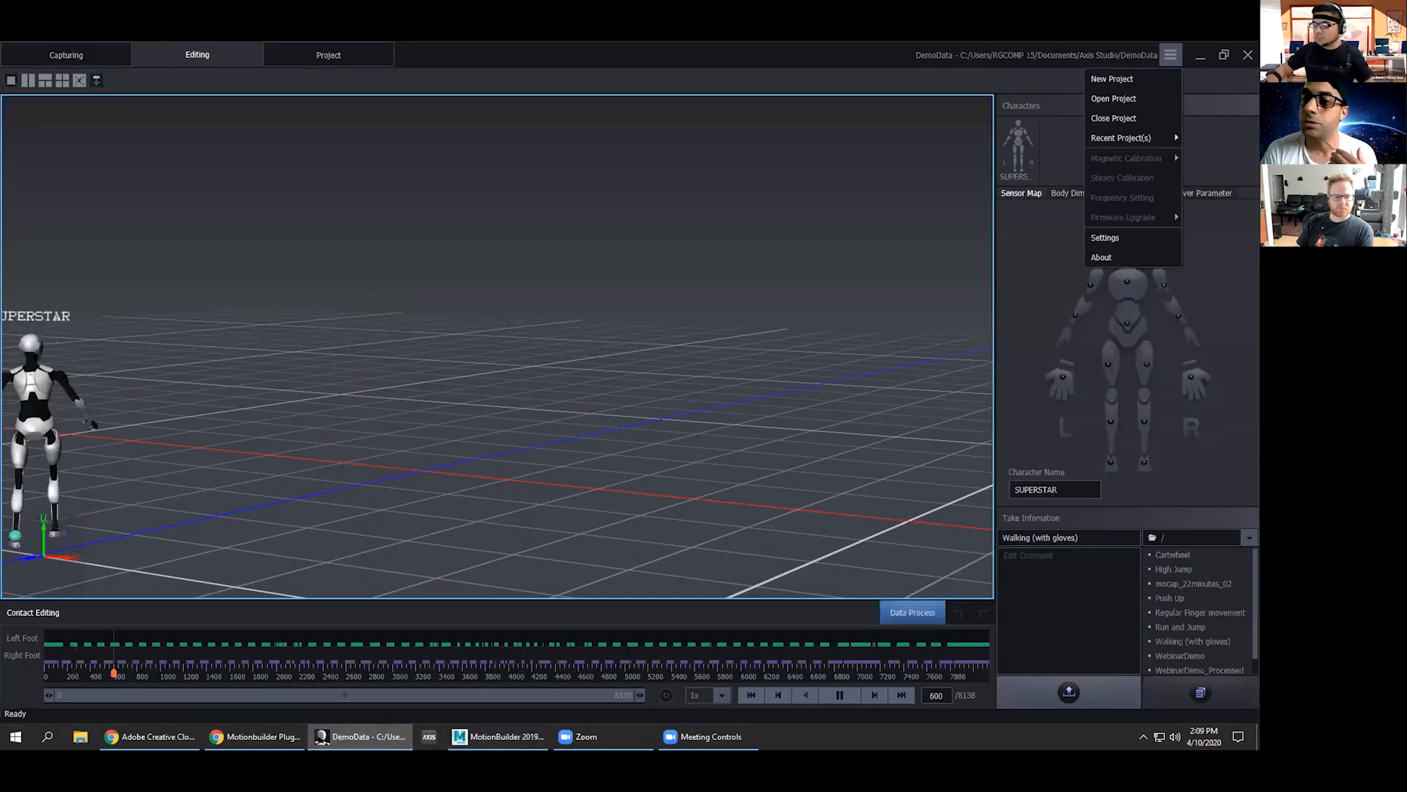